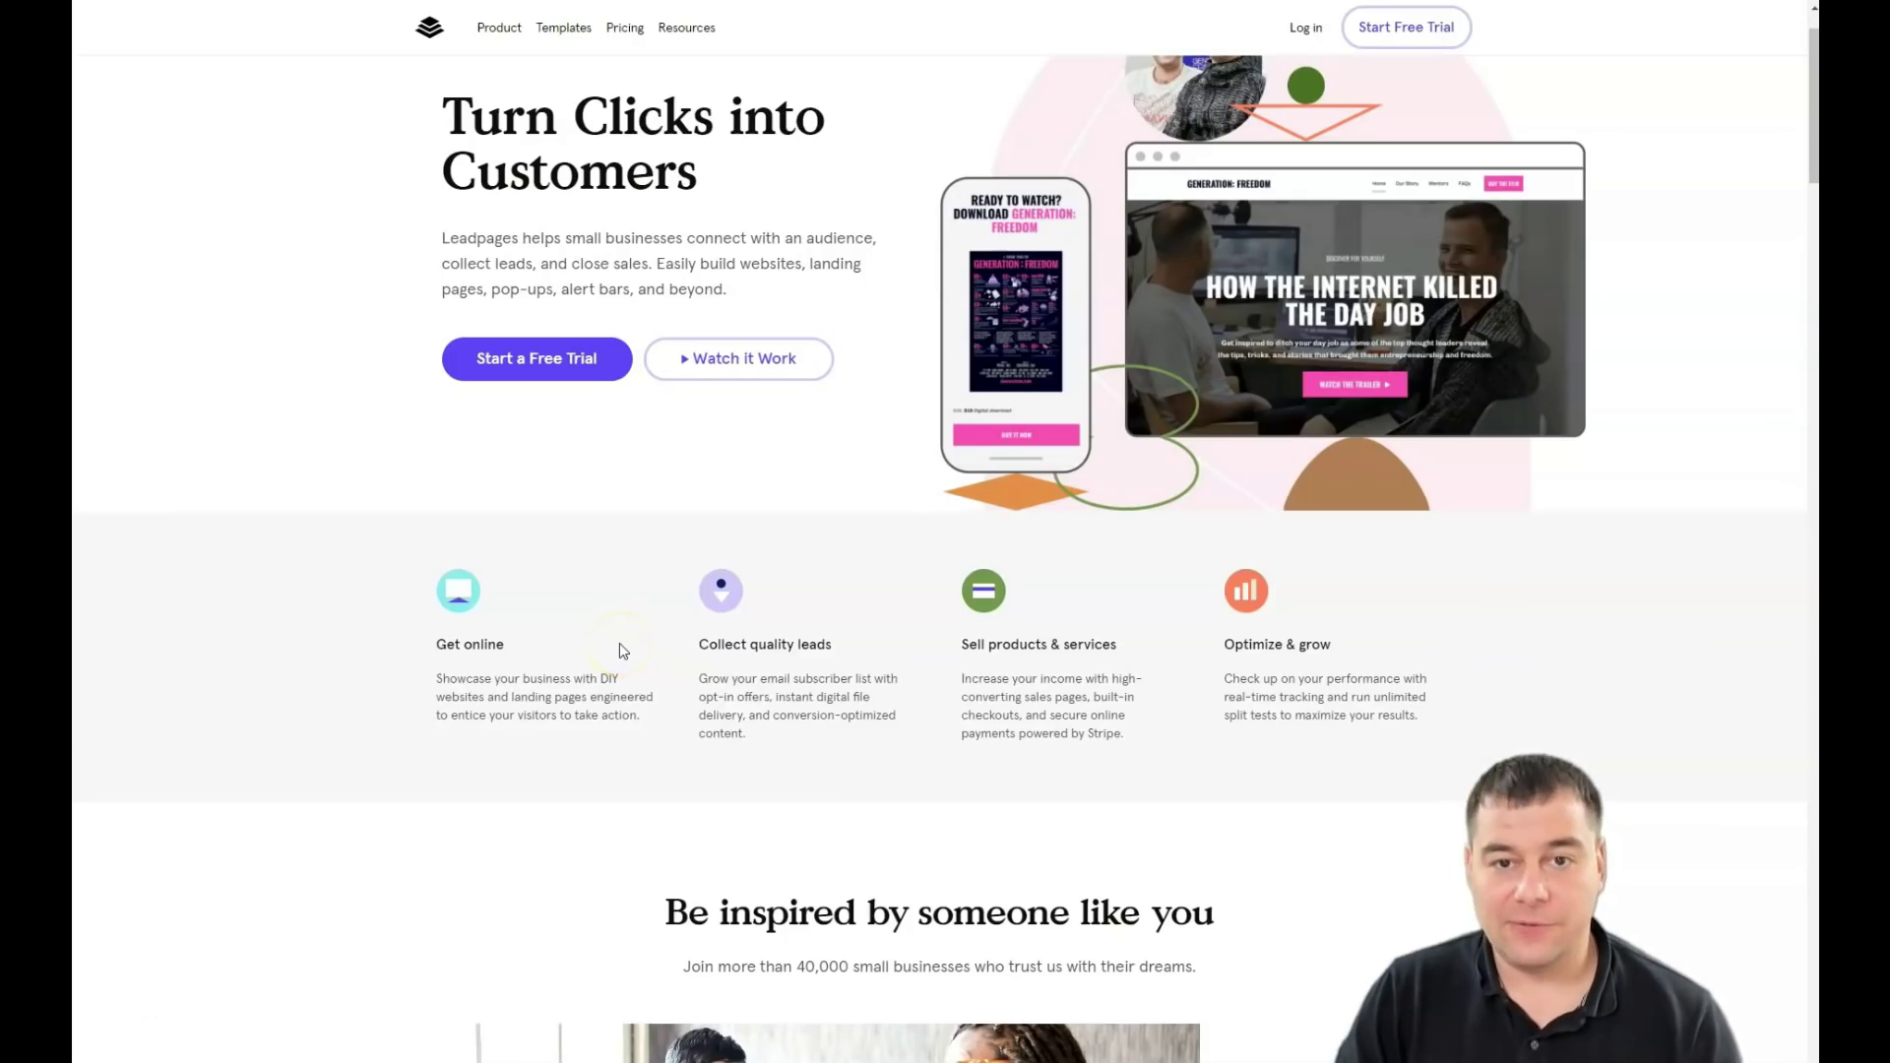
Scroll through the Leadpages home page to review its getting-online, leads, selling and growth sections
{"action": "scroll", "coordinate": [619, 650], "scroll_direction": "down", "scroll_amount": 4}
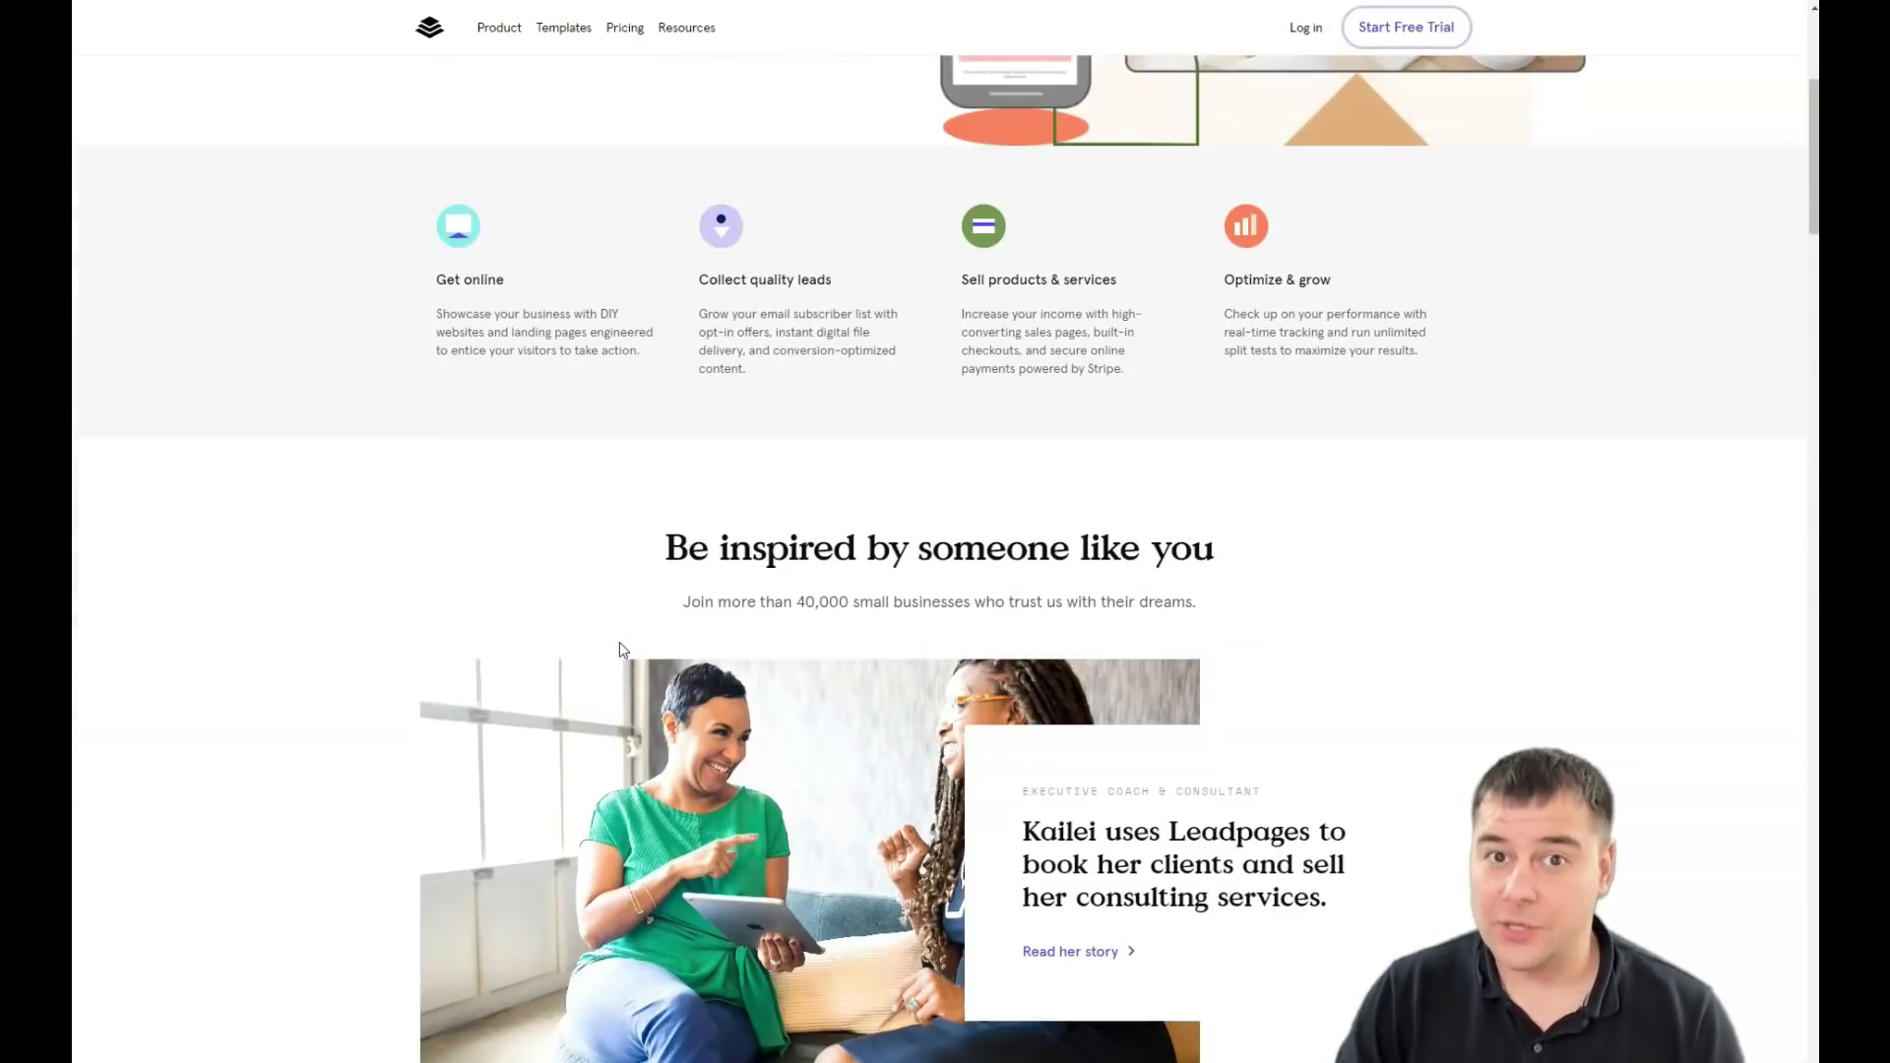
{"action": "scroll", "coordinate": [620, 644], "scroll_direction": "down", "scroll_amount": 5}
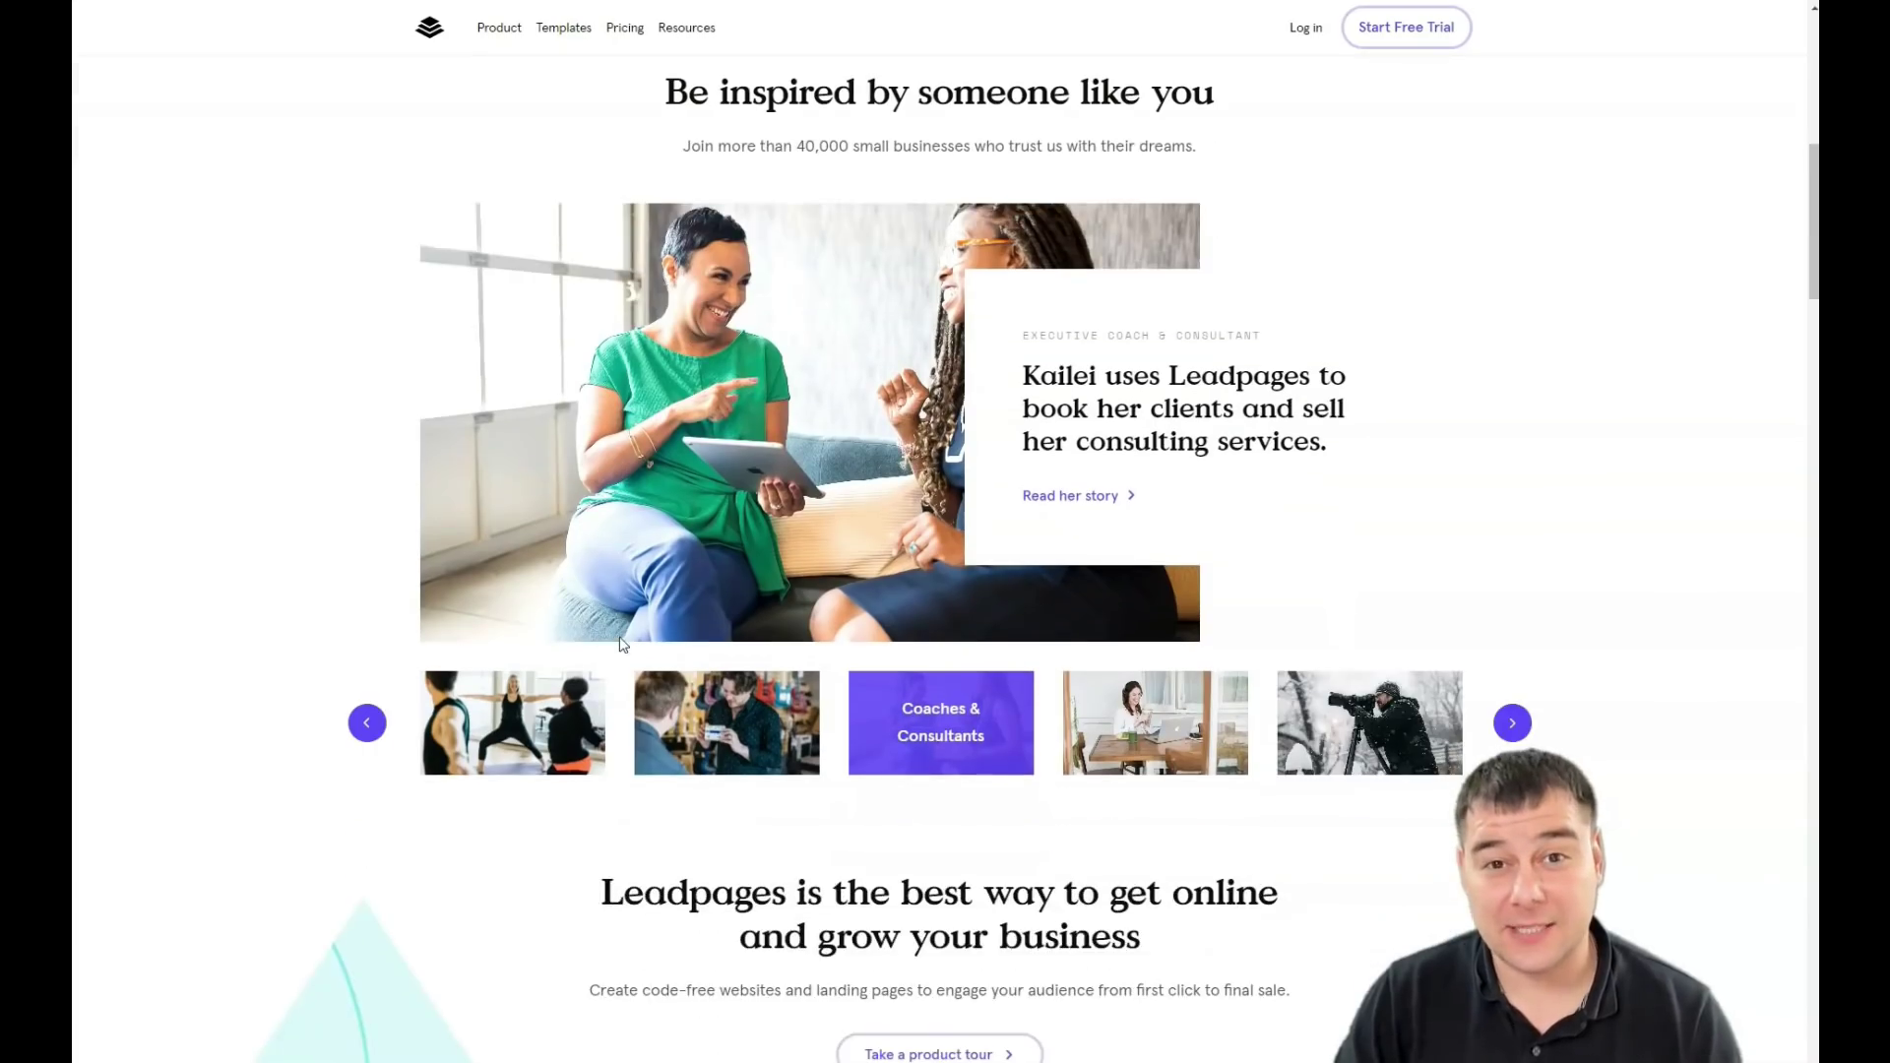
{"action": "scroll", "coordinate": [619, 645], "scroll_direction": "down", "scroll_amount": 6}
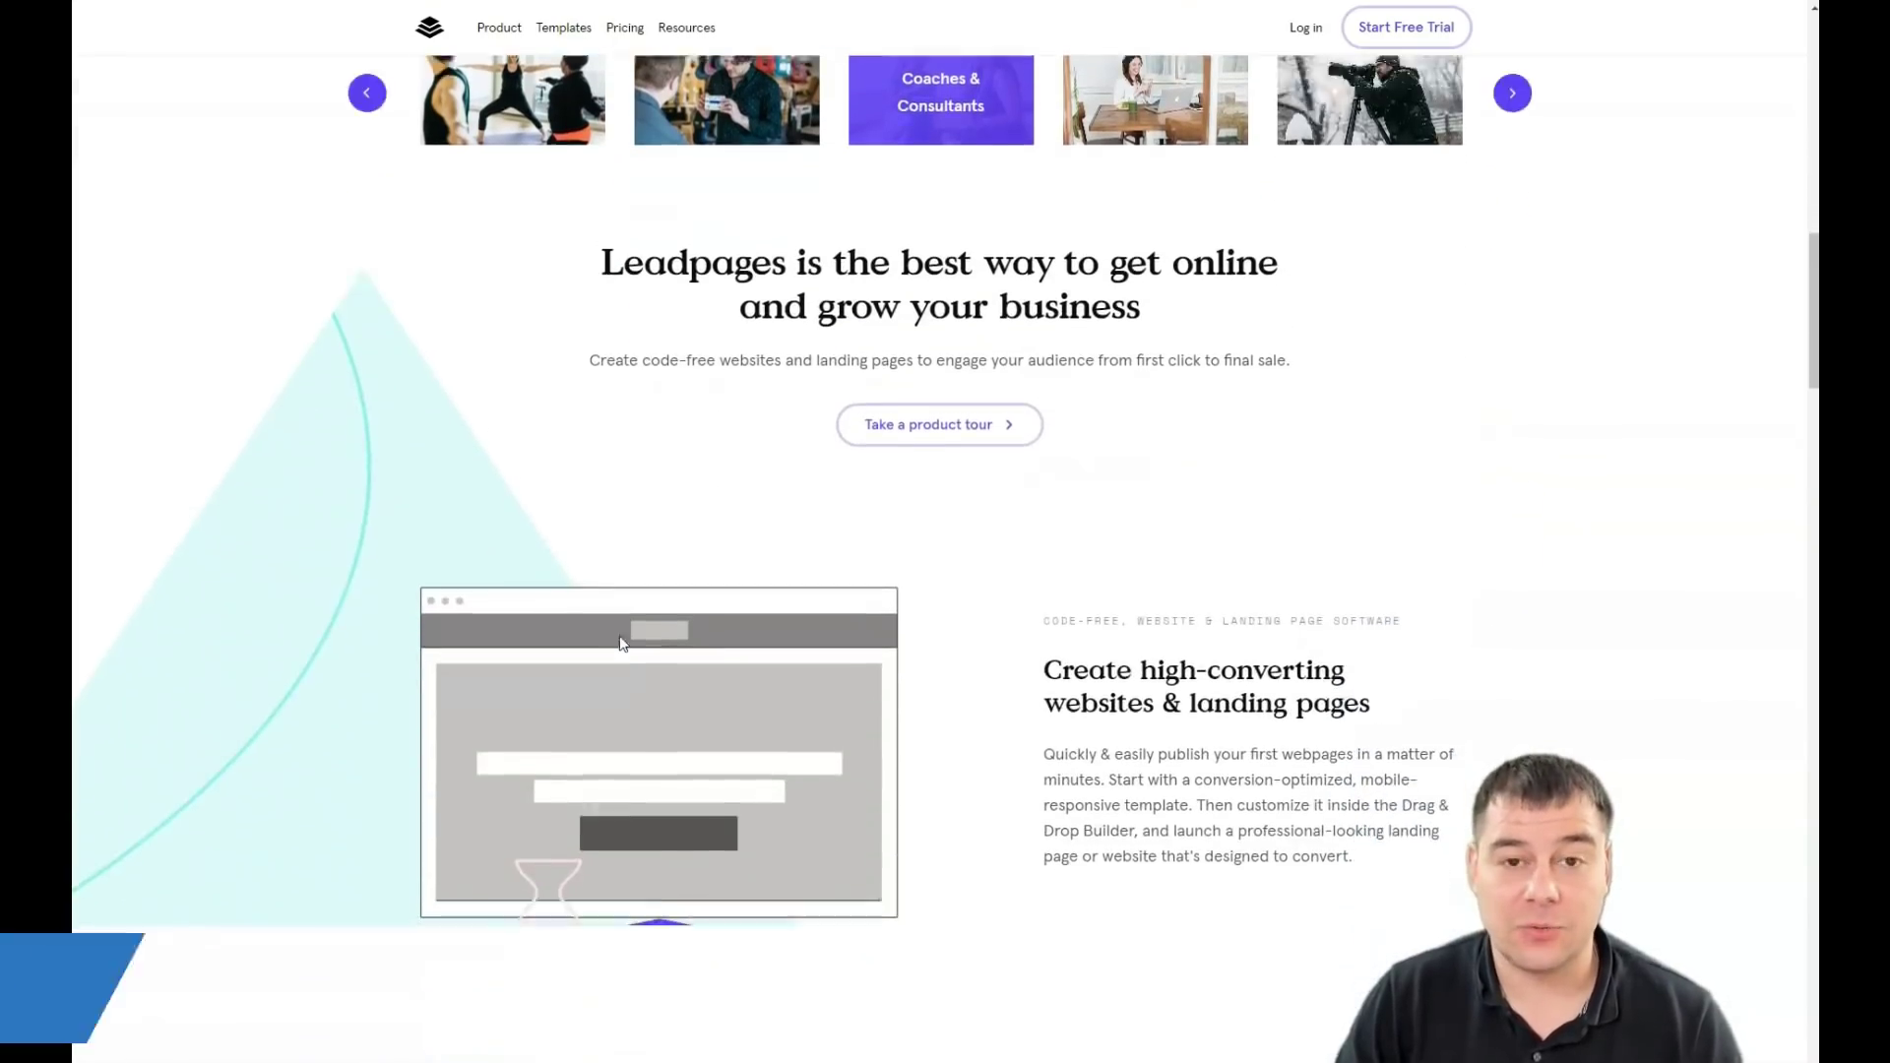
{"action": "scroll", "coordinate": [620, 644], "scroll_direction": "down", "scroll_amount": 2}
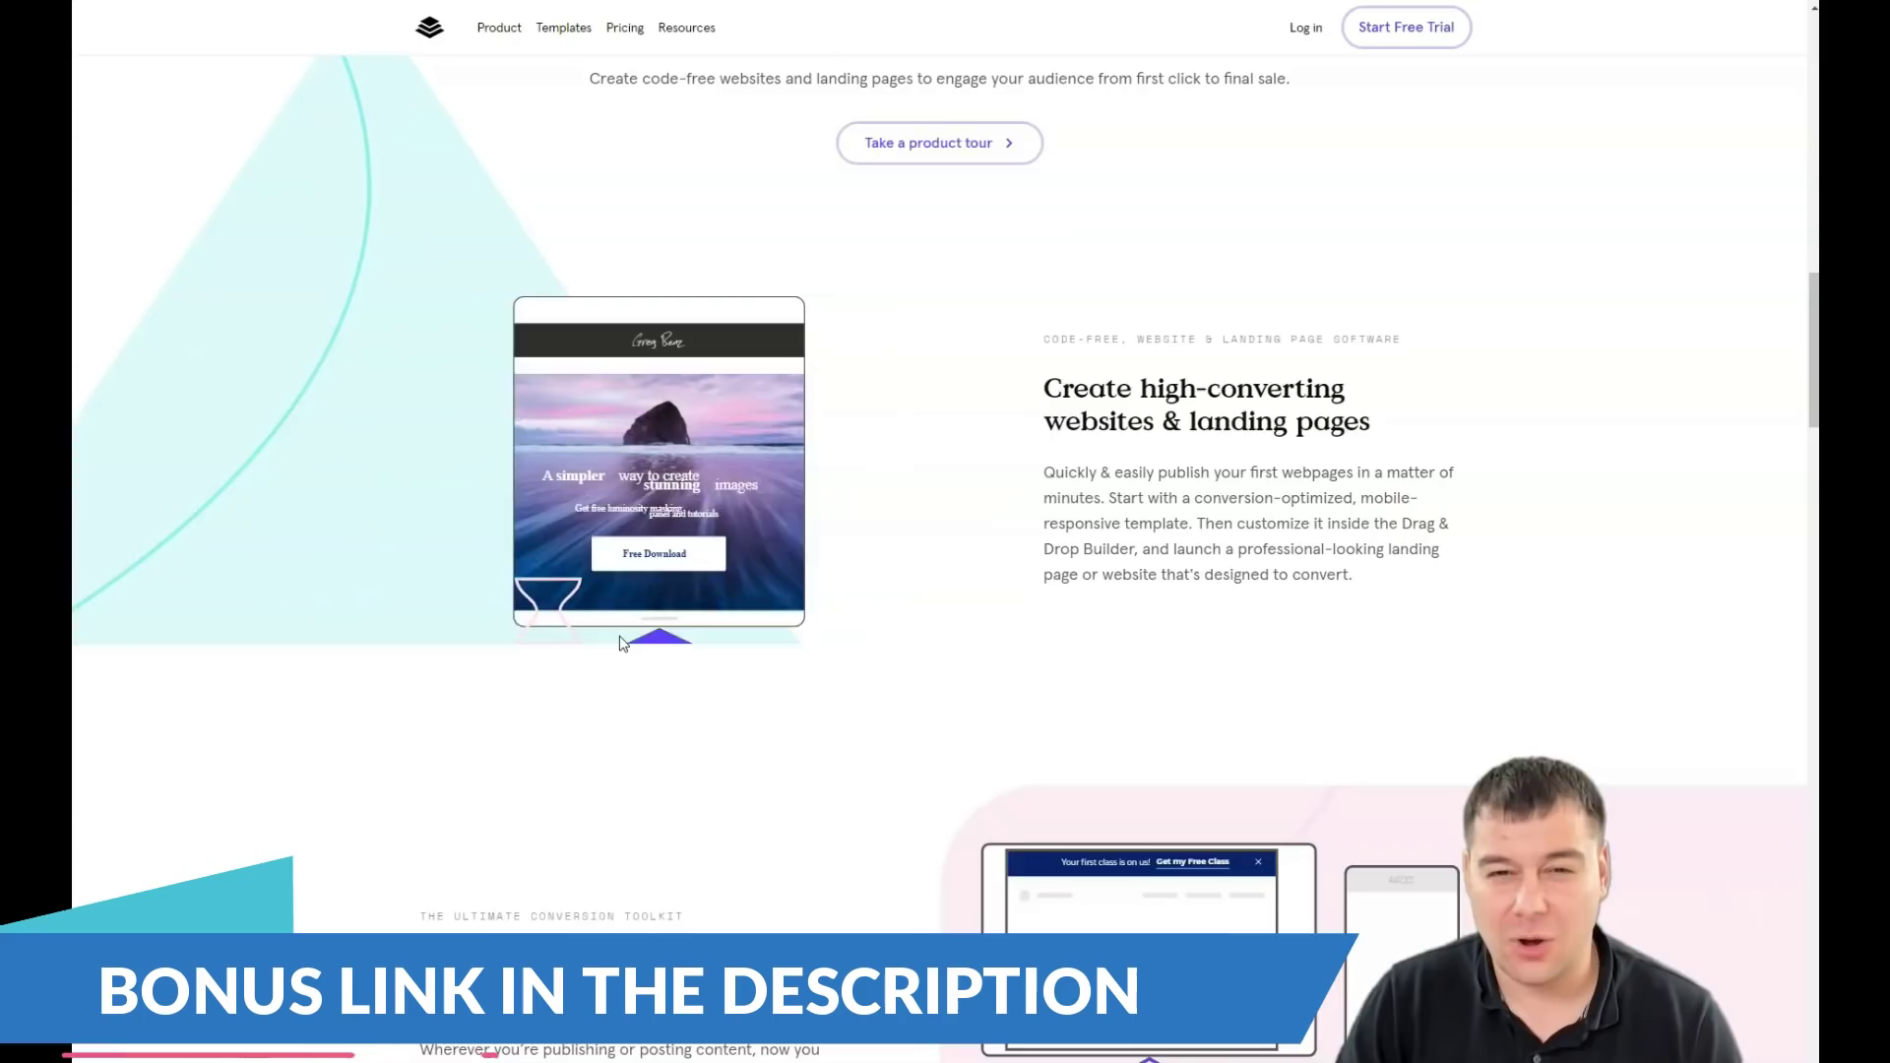
{"action": "scroll", "coordinate": [619, 645], "scroll_direction": "down", "scroll_amount": 10}
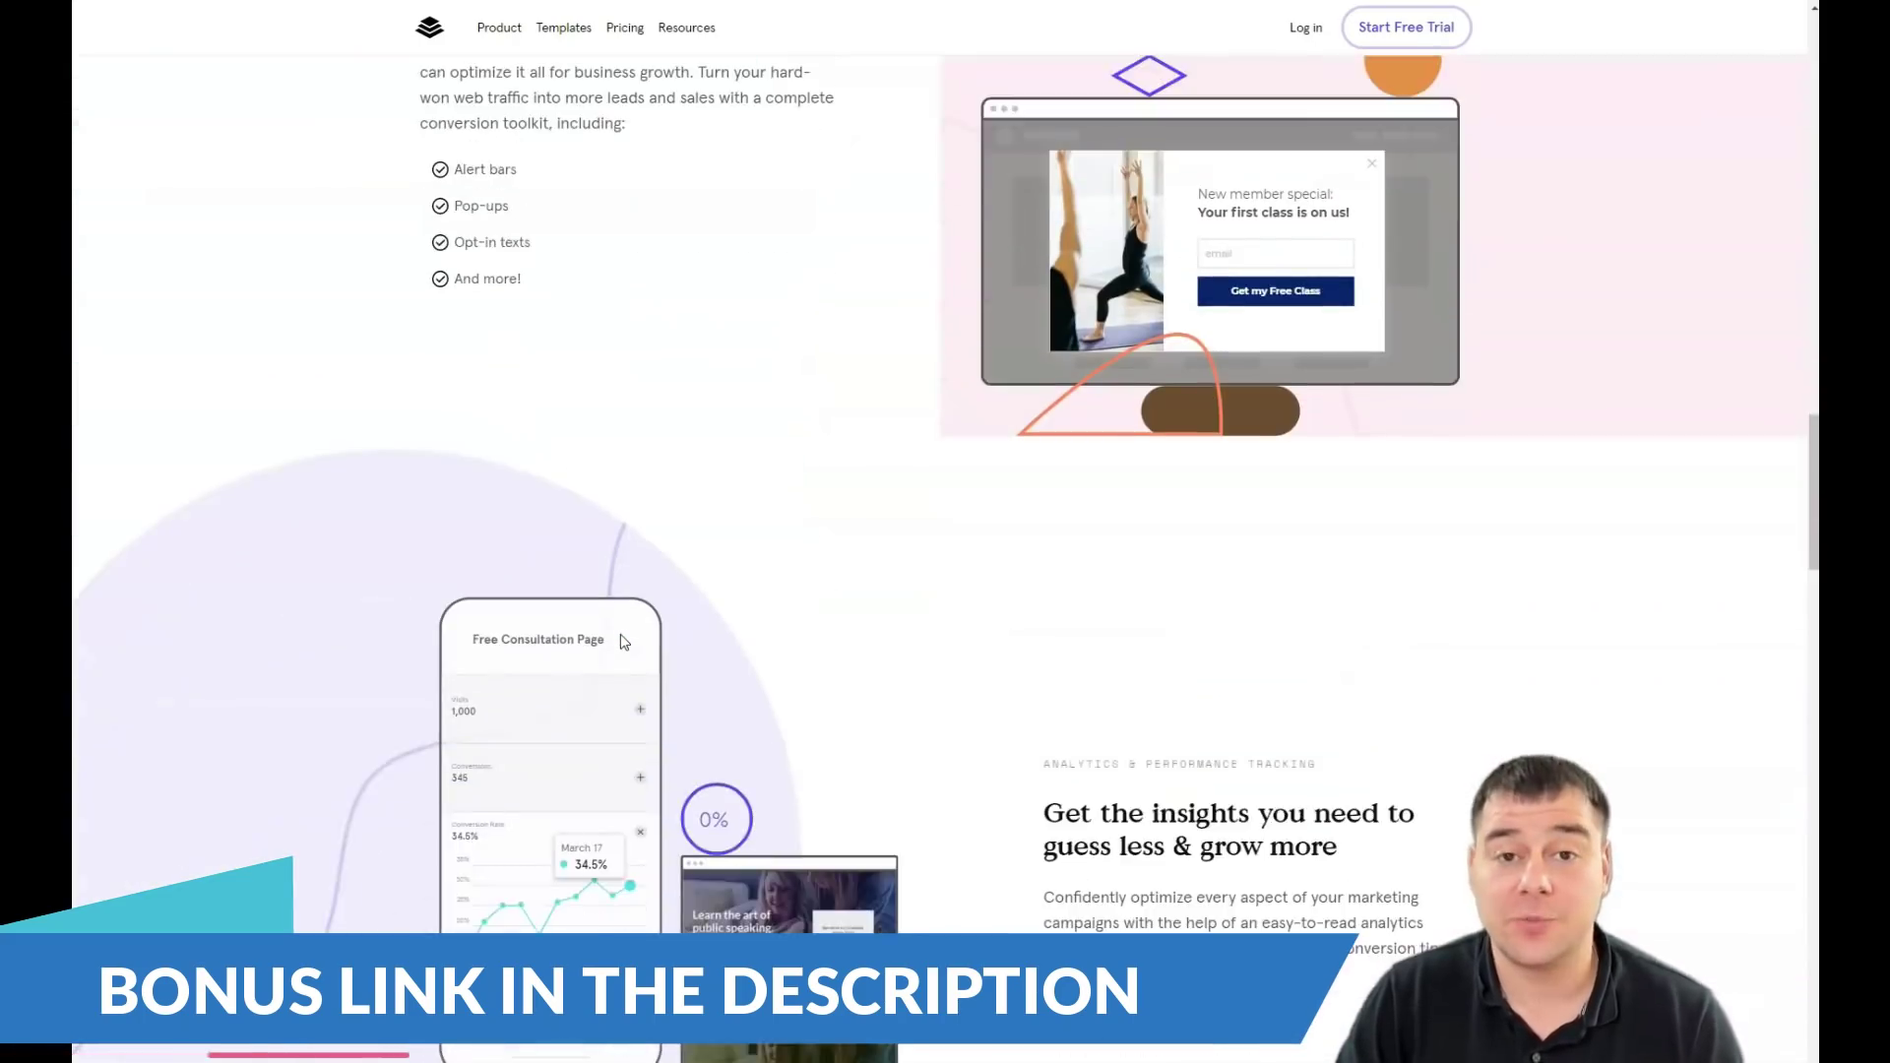
{"action": "scroll", "coordinate": [622, 641], "scroll_direction": "down", "scroll_amount": 6}
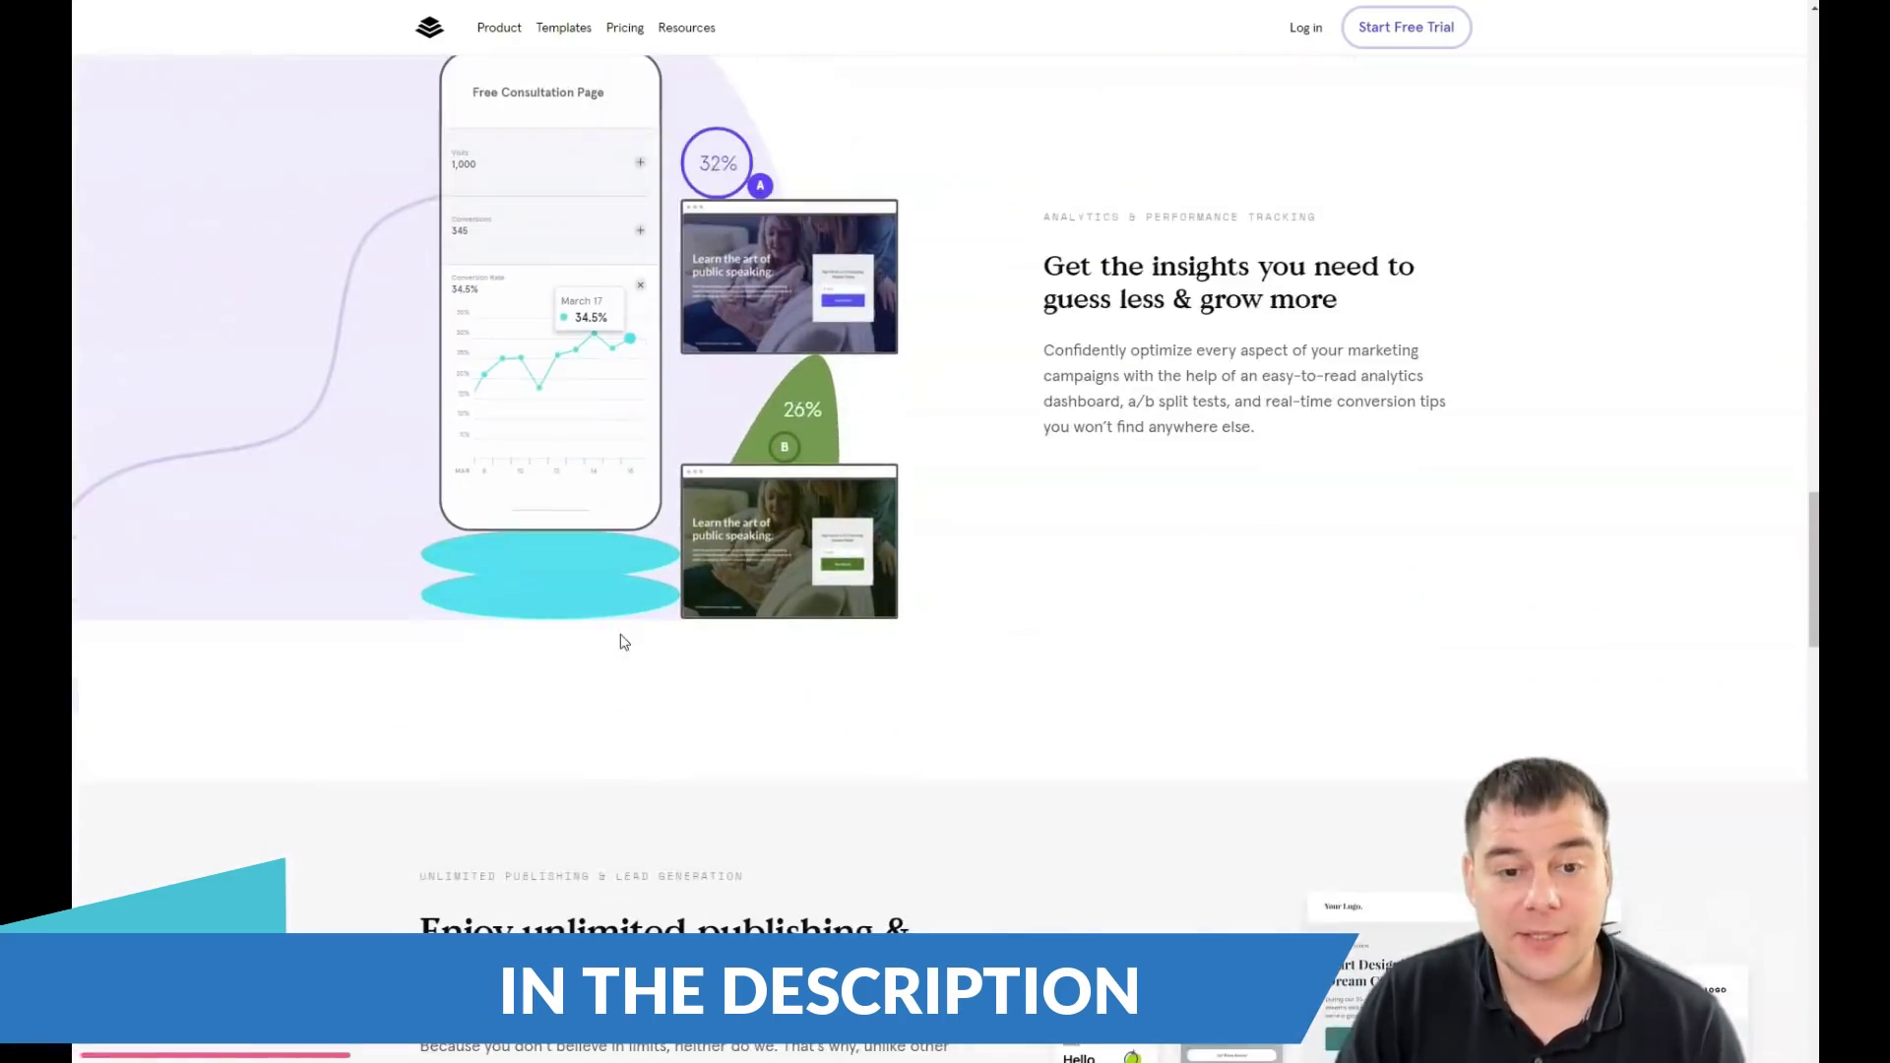
{"action": "scroll", "coordinate": [622, 640], "scroll_direction": "down", "scroll_amount": 8}
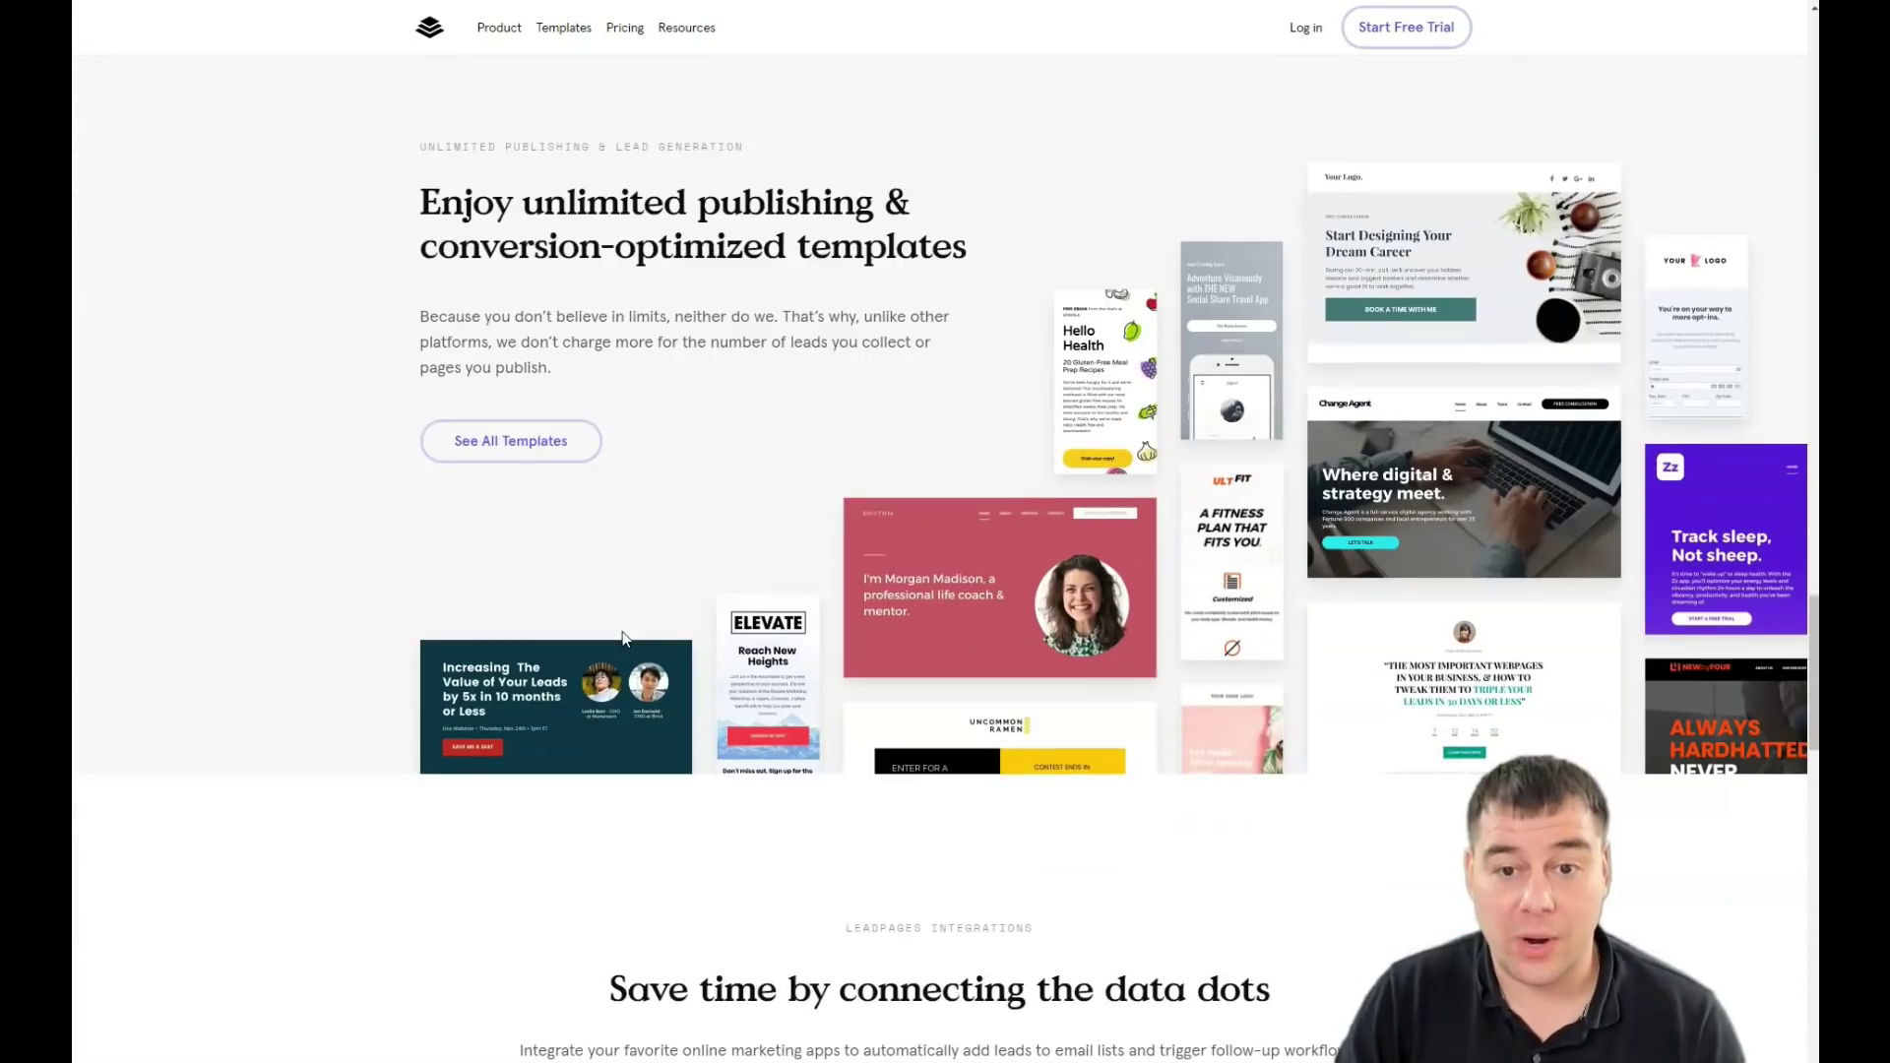
{"action": "scroll", "coordinate": [622, 638], "scroll_direction": "down", "scroll_amount": 7}
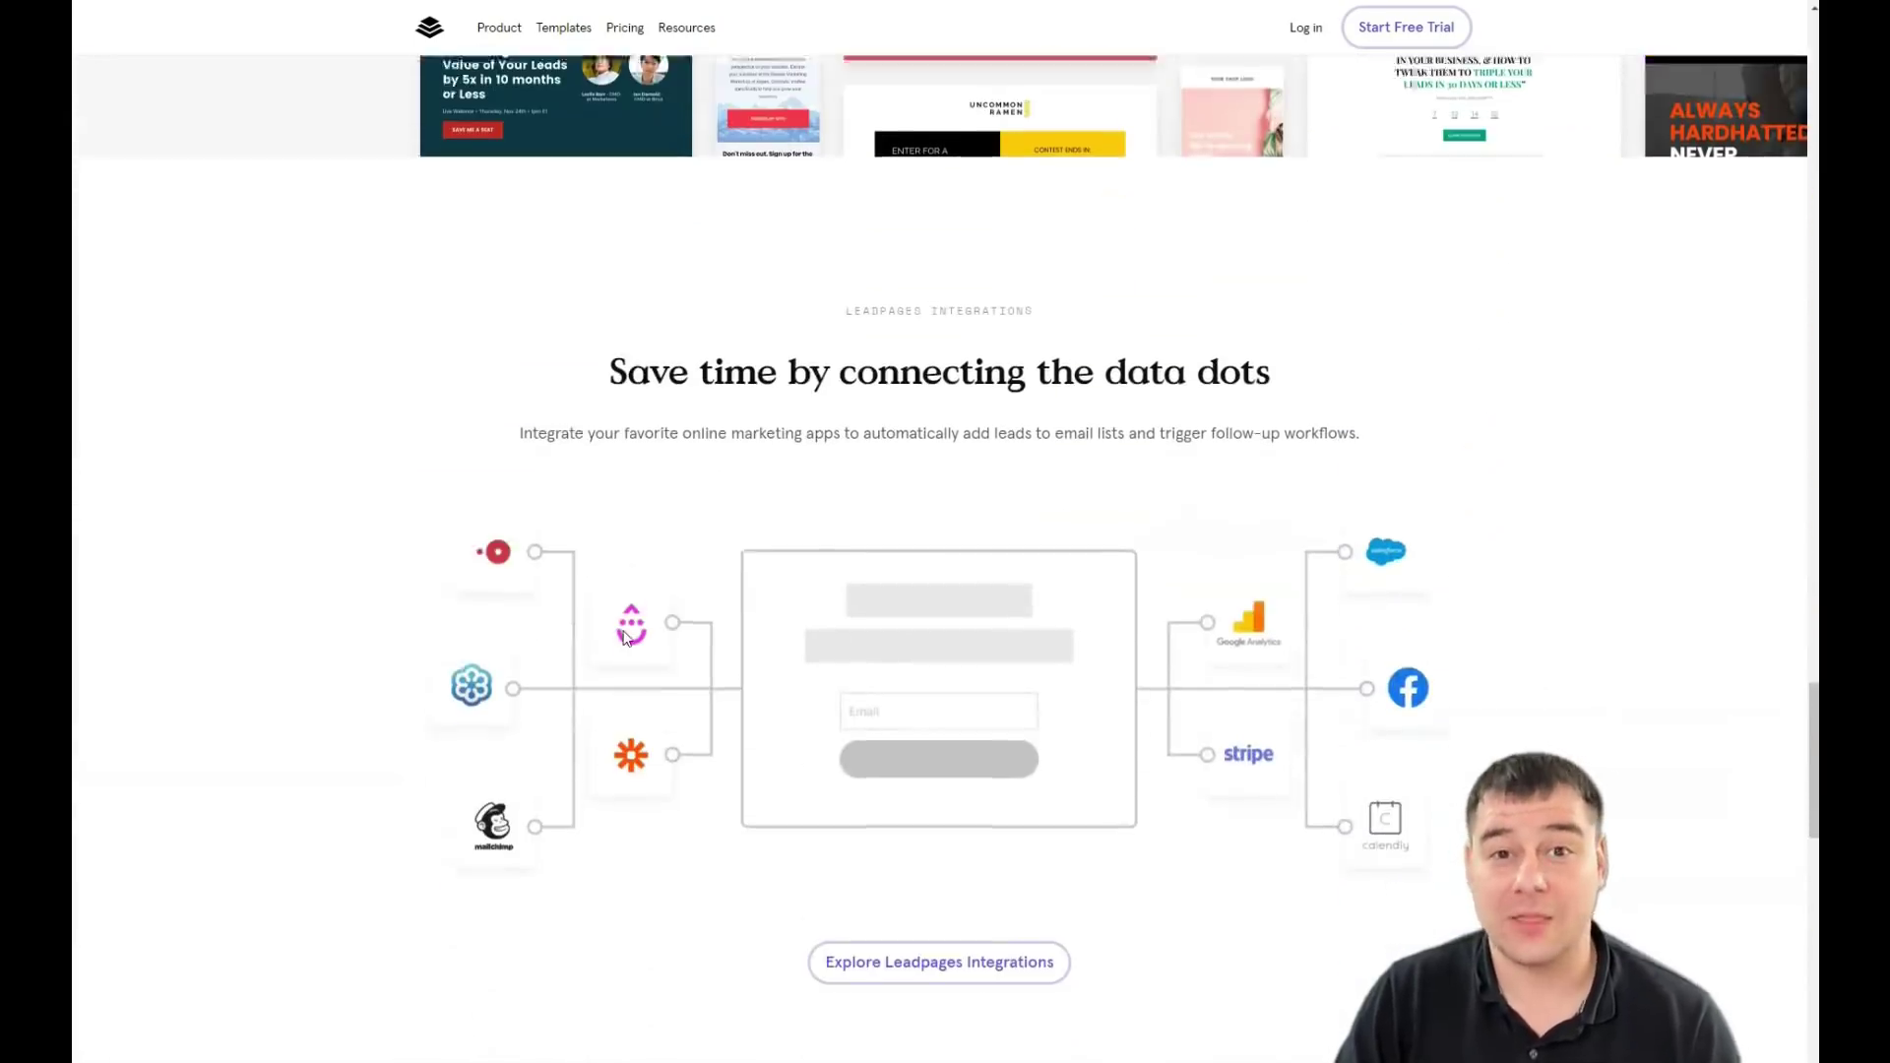
{"action": "scroll", "coordinate": [624, 638], "scroll_direction": "down", "scroll_amount": 3}
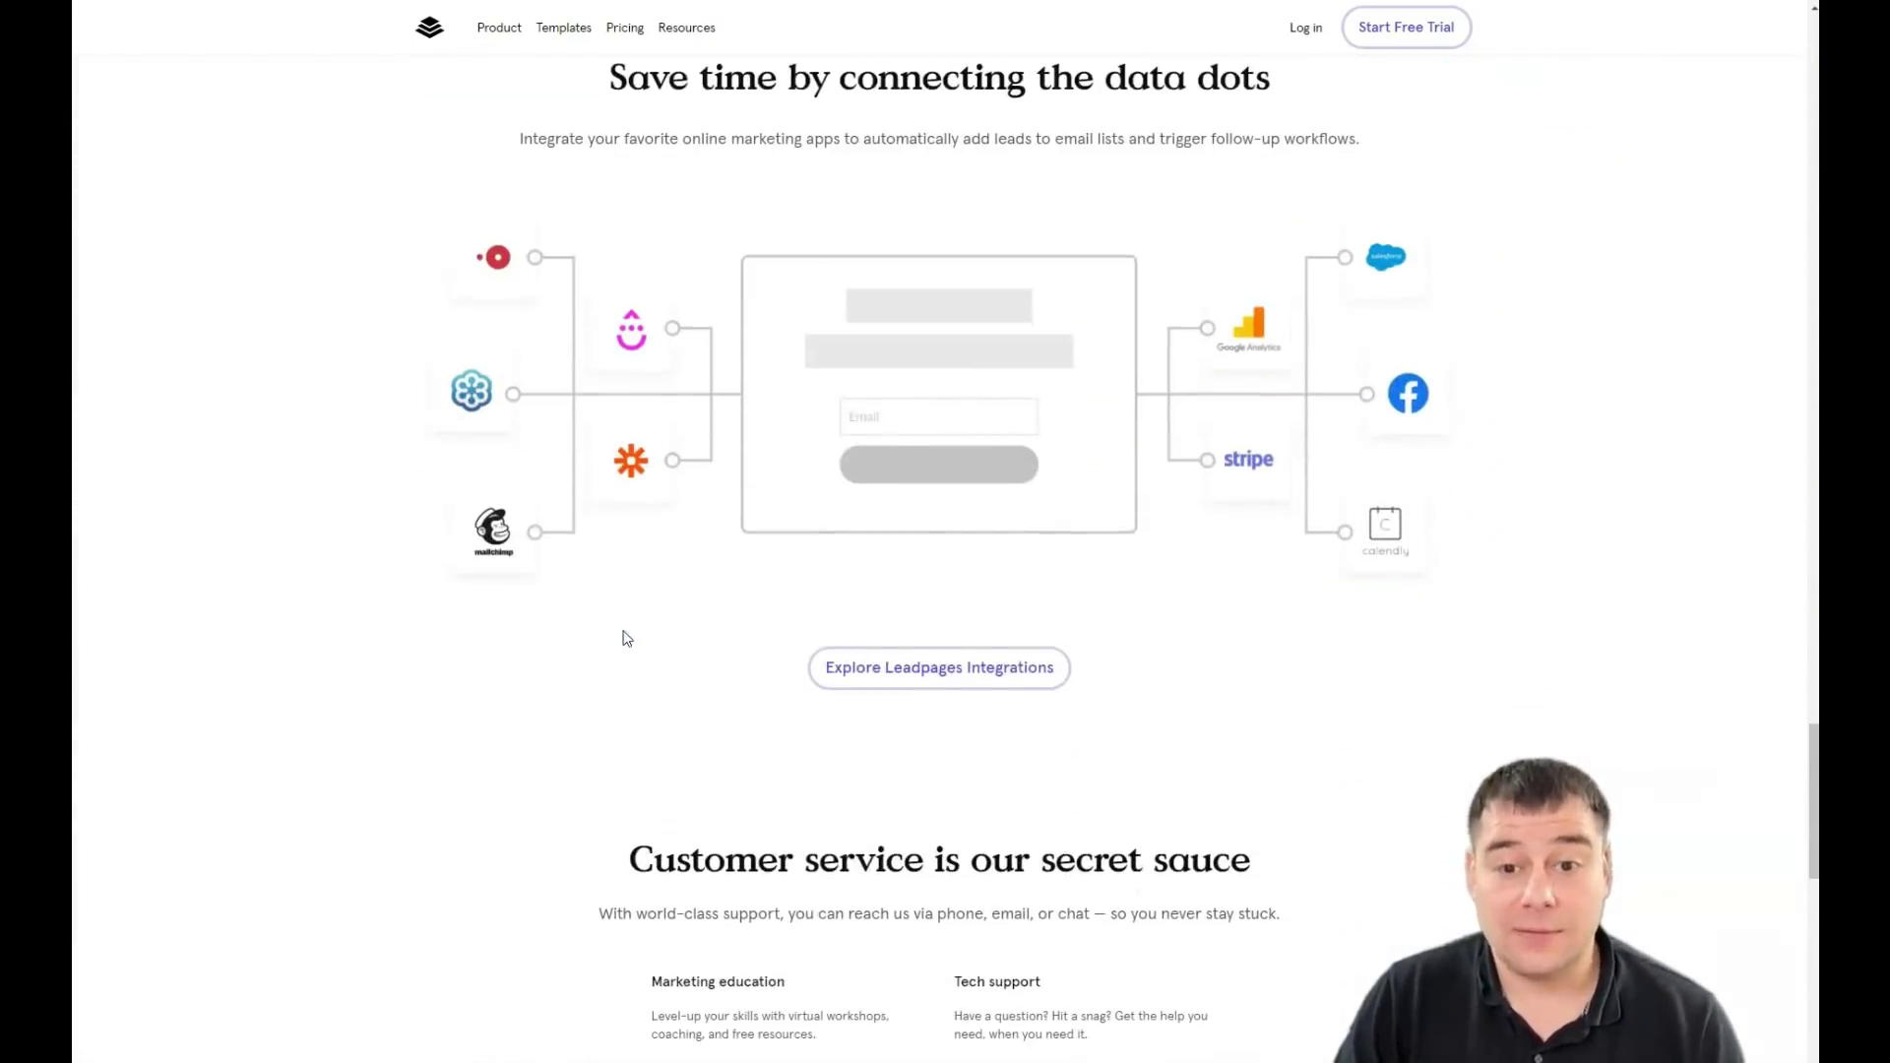
{"action": "scroll", "coordinate": [623, 638], "scroll_direction": "down", "scroll_amount": 7}
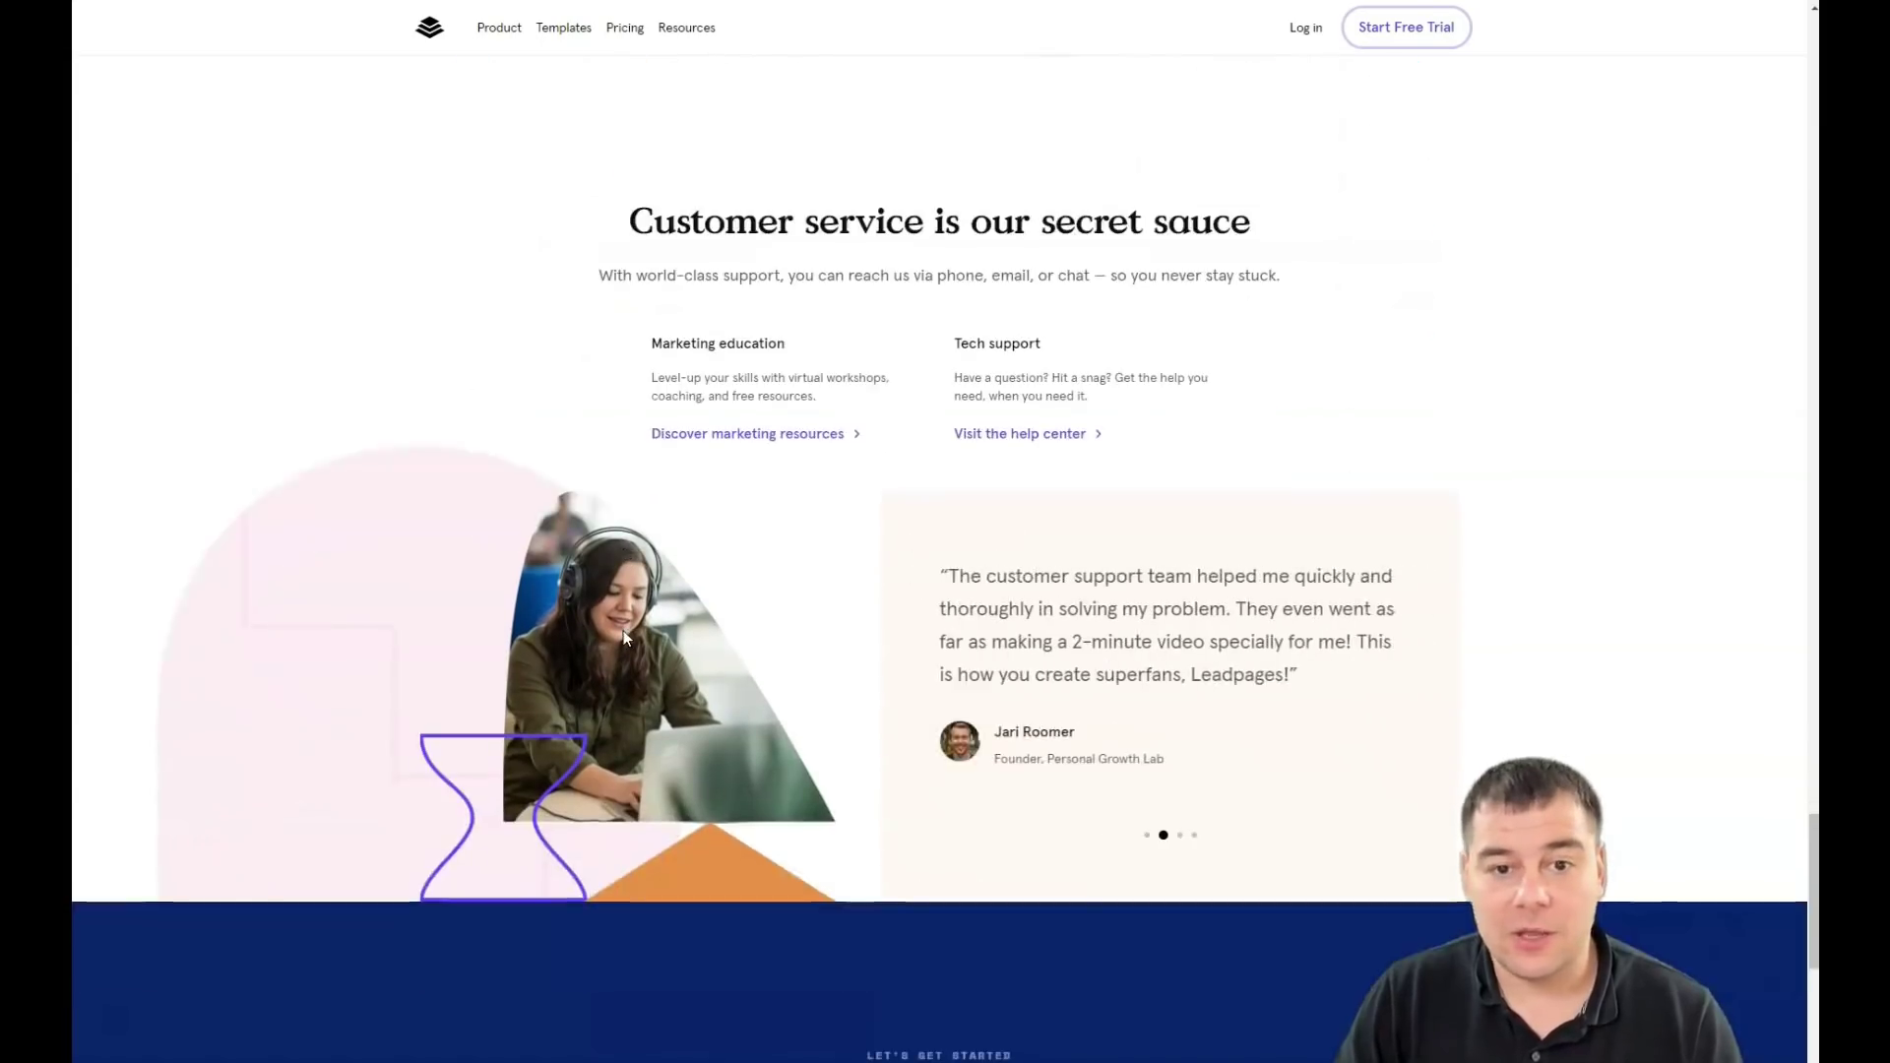
{"action": "scroll", "coordinate": [623, 637], "scroll_direction": "down", "scroll_amount": 4}
{"action": "scroll", "coordinate": [623, 638], "scroll_direction": "up", "scroll_amount": 10}
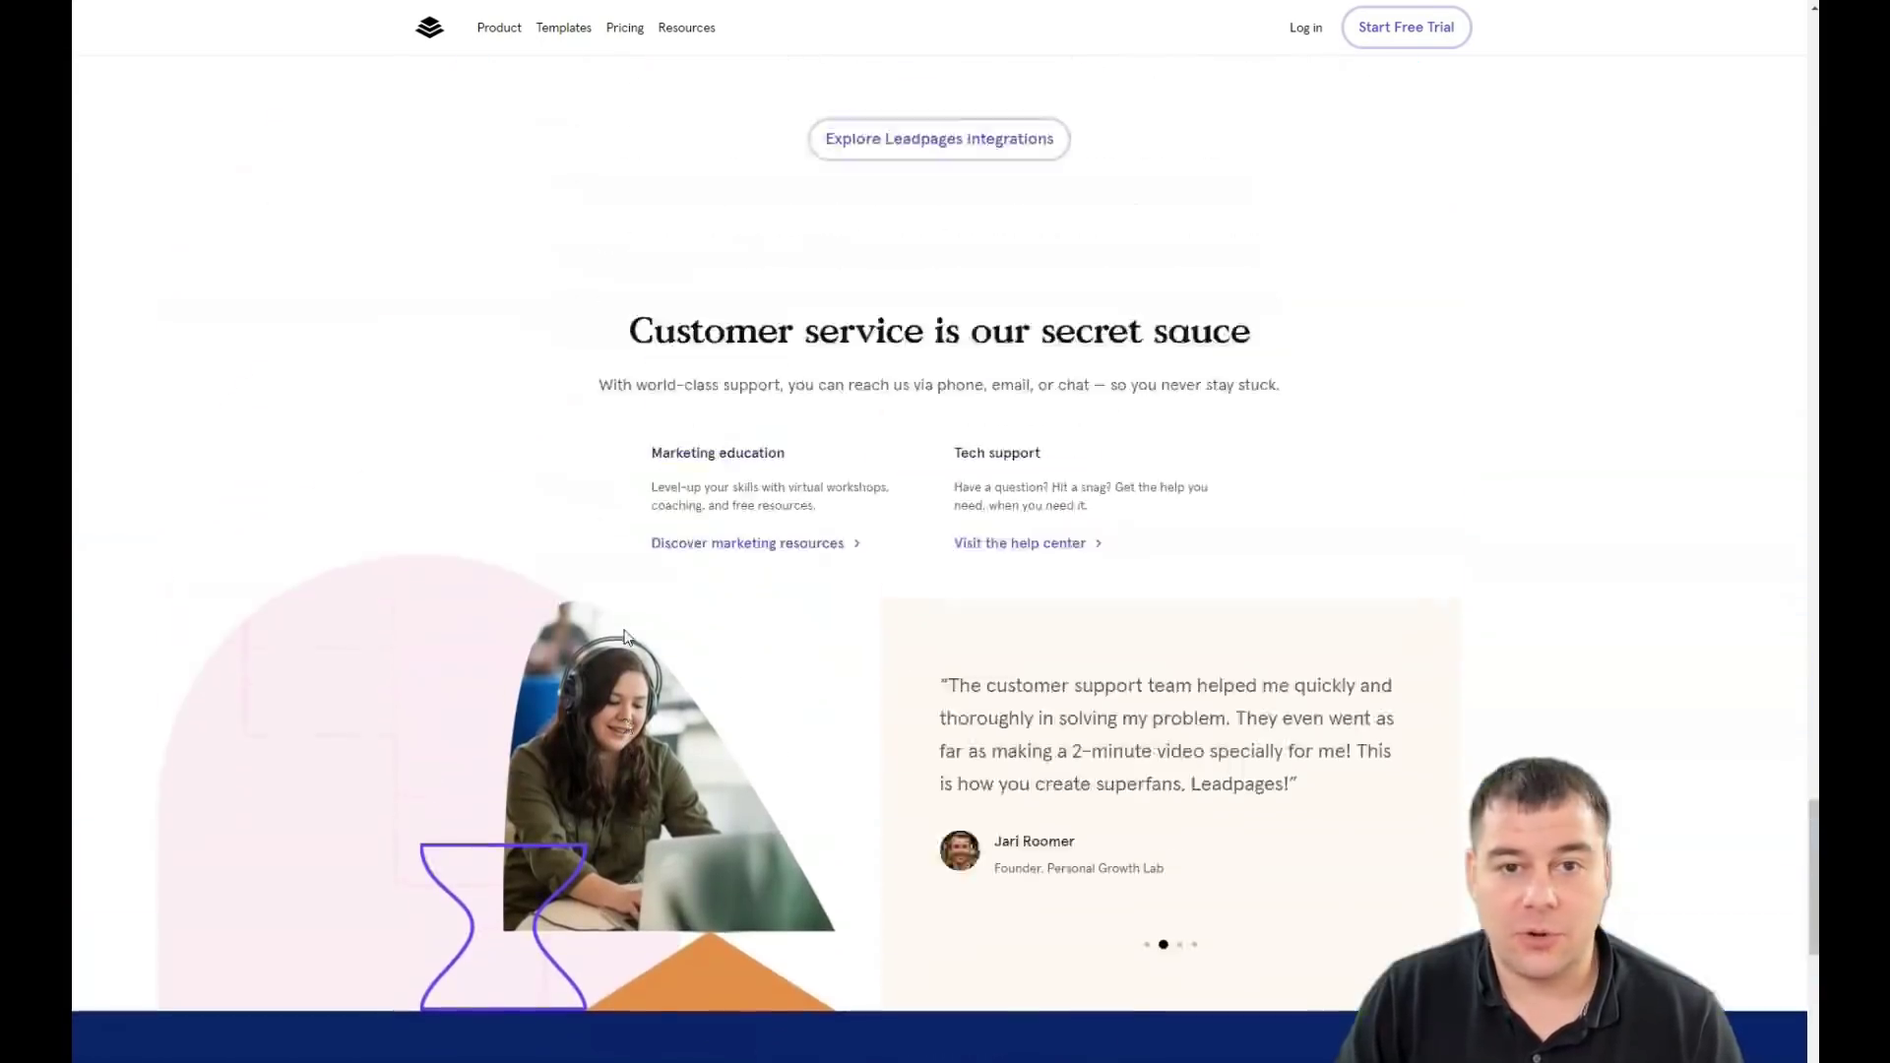
{"action": "scroll", "coordinate": [626, 638], "scroll_direction": "up", "scroll_amount": 10}
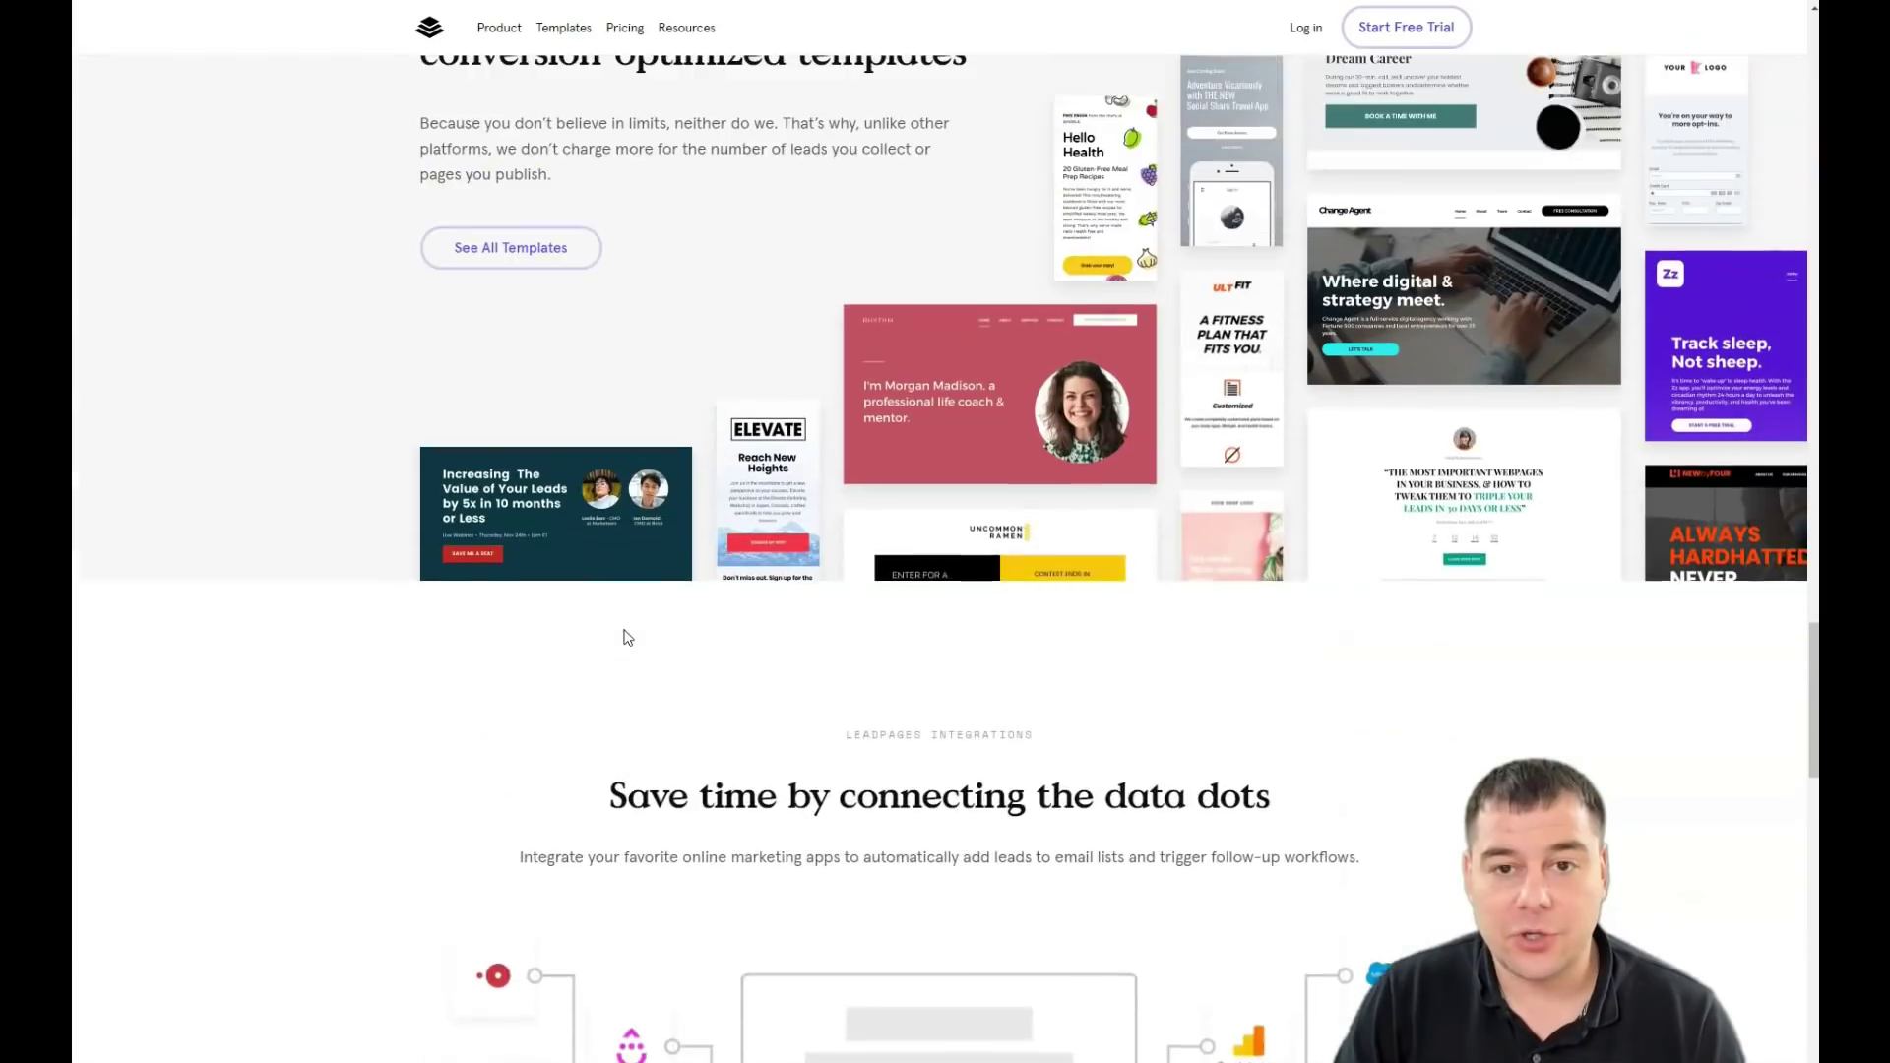
{"action": "scroll", "coordinate": [630, 637], "scroll_direction": "up", "scroll_amount": 8}
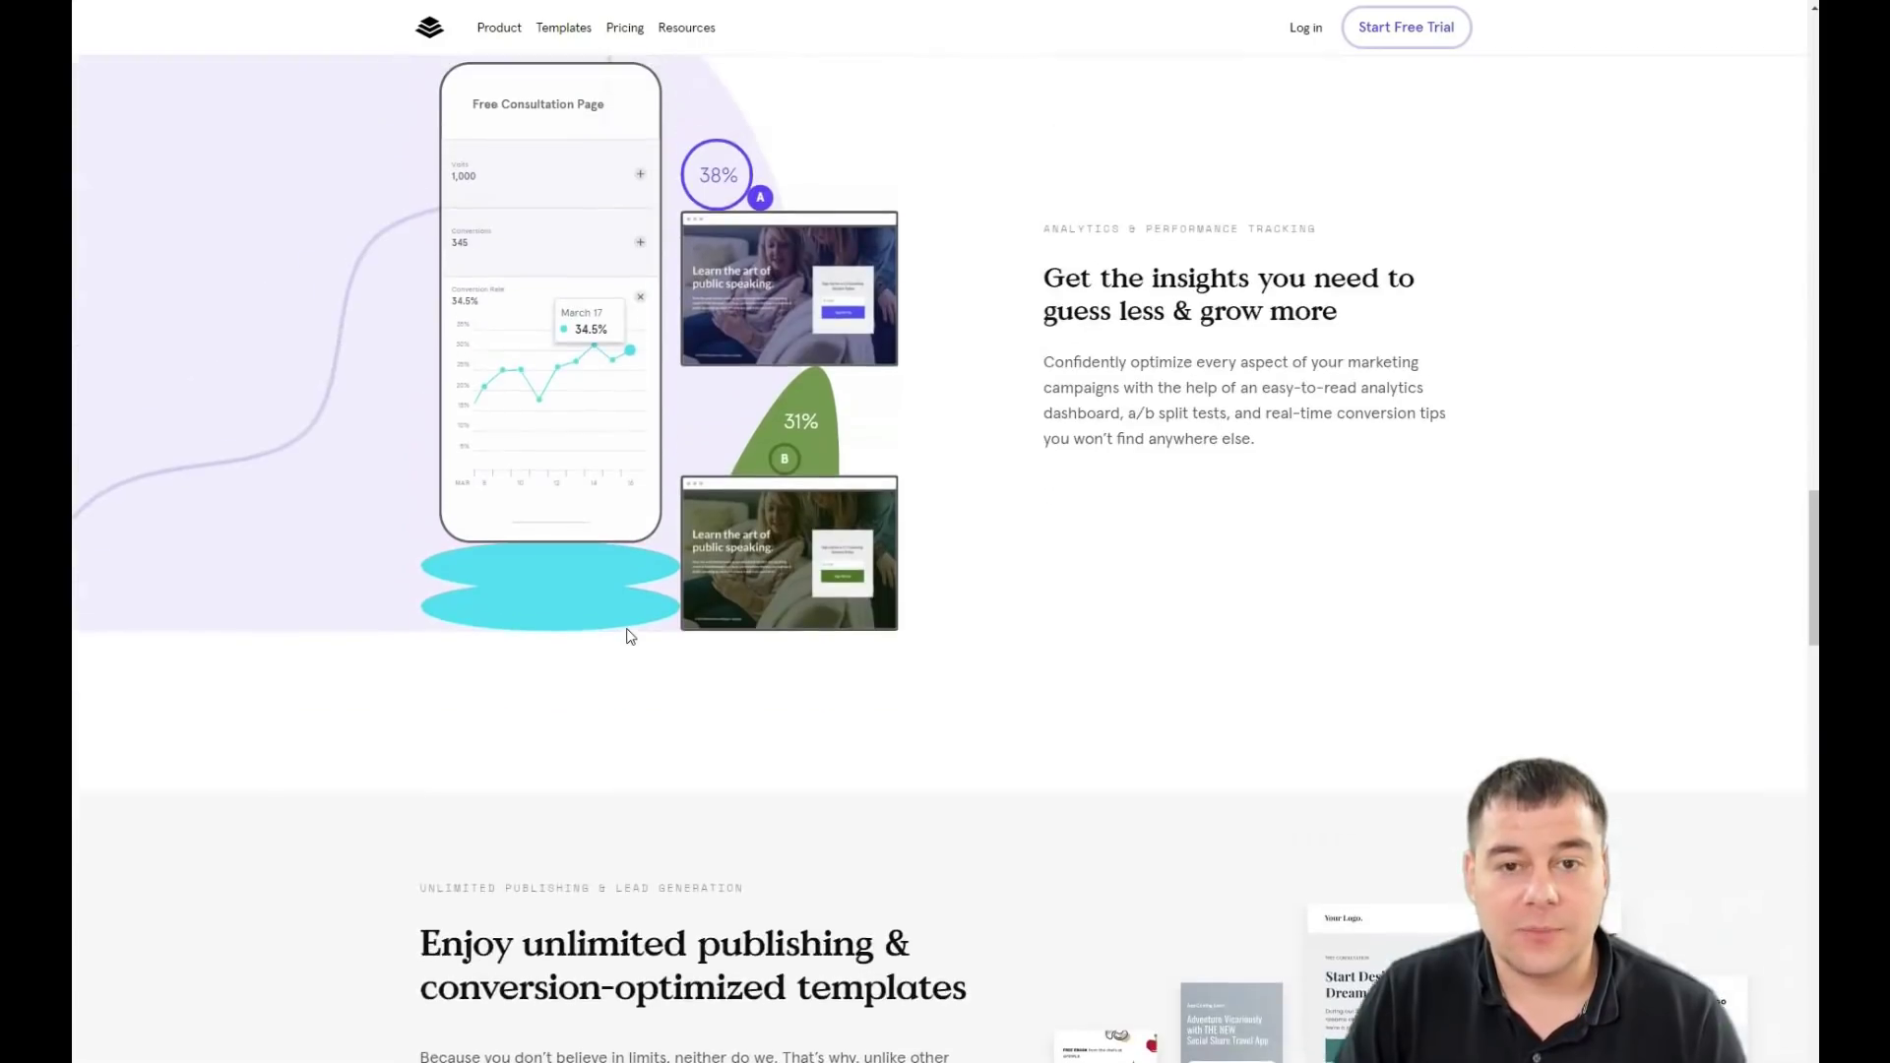
{"action": "scroll", "coordinate": [630, 637], "scroll_direction": "up", "scroll_amount": 7}
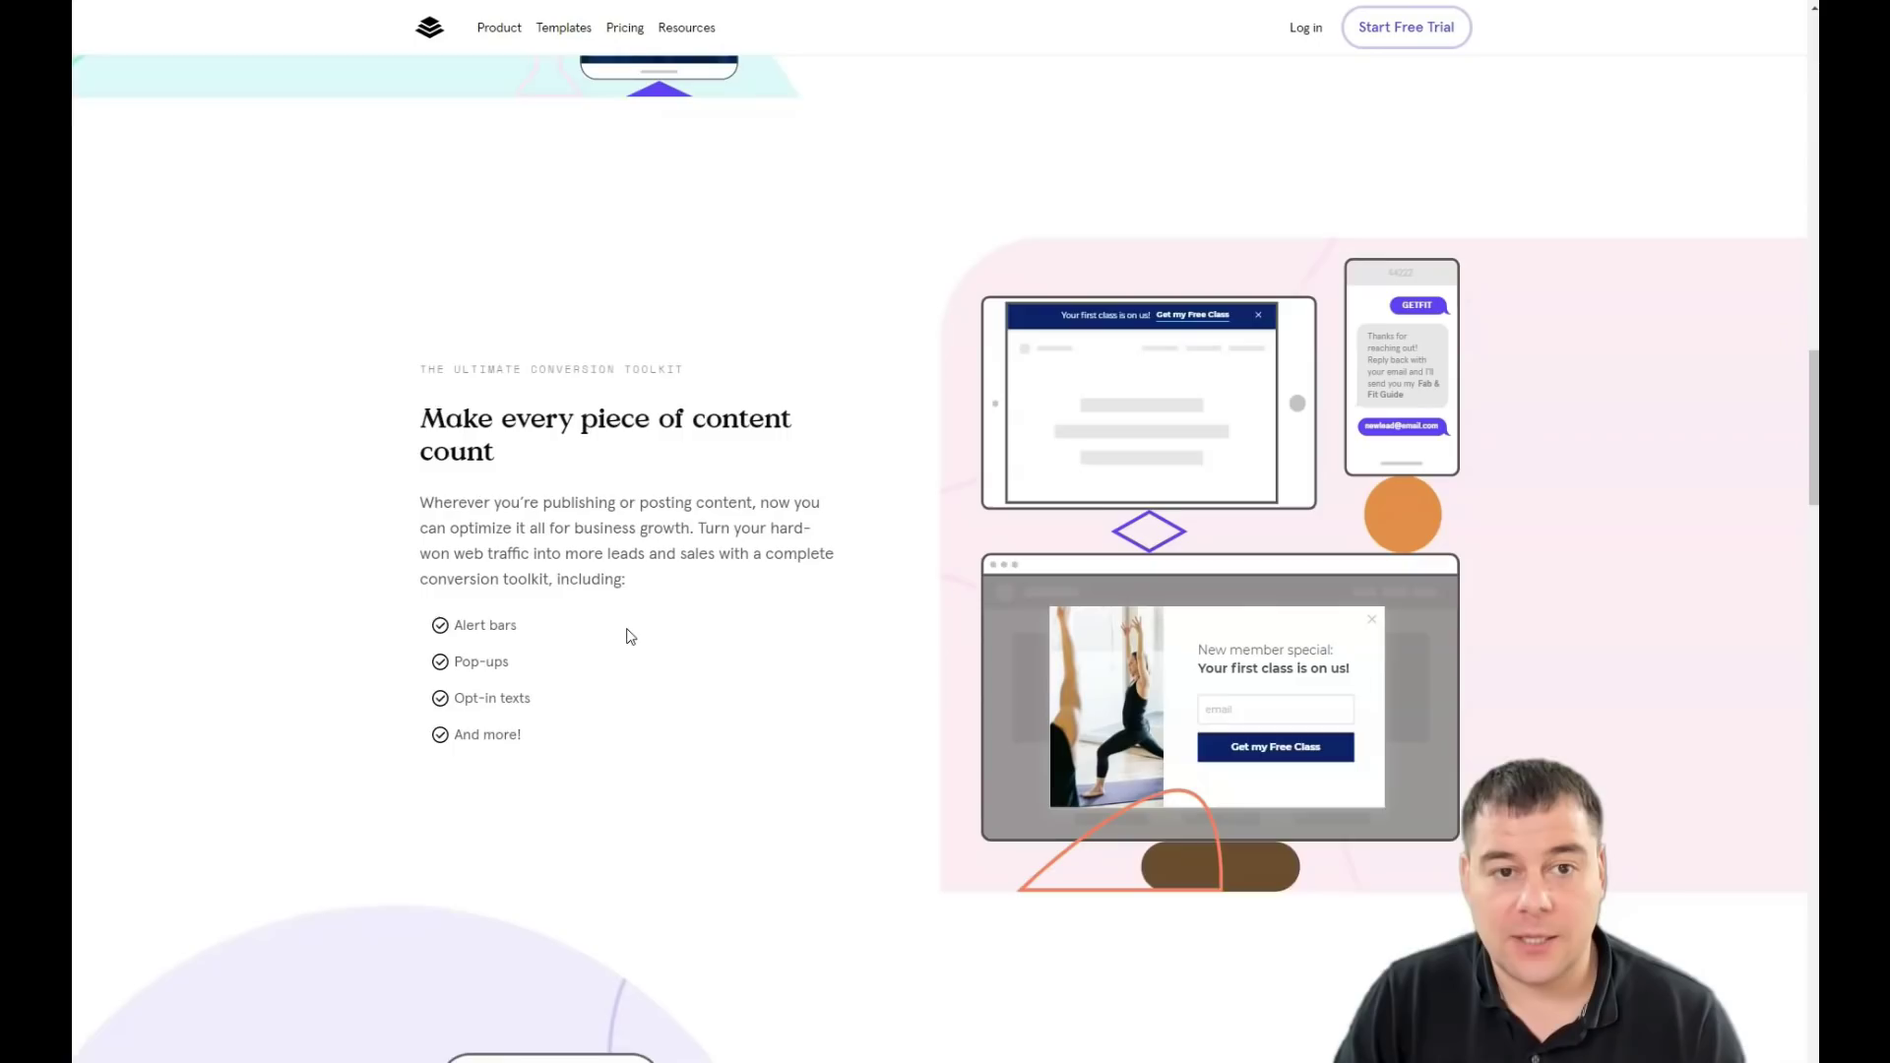
{"action": "scroll", "coordinate": [631, 637], "scroll_direction": "up", "scroll_amount": 1}
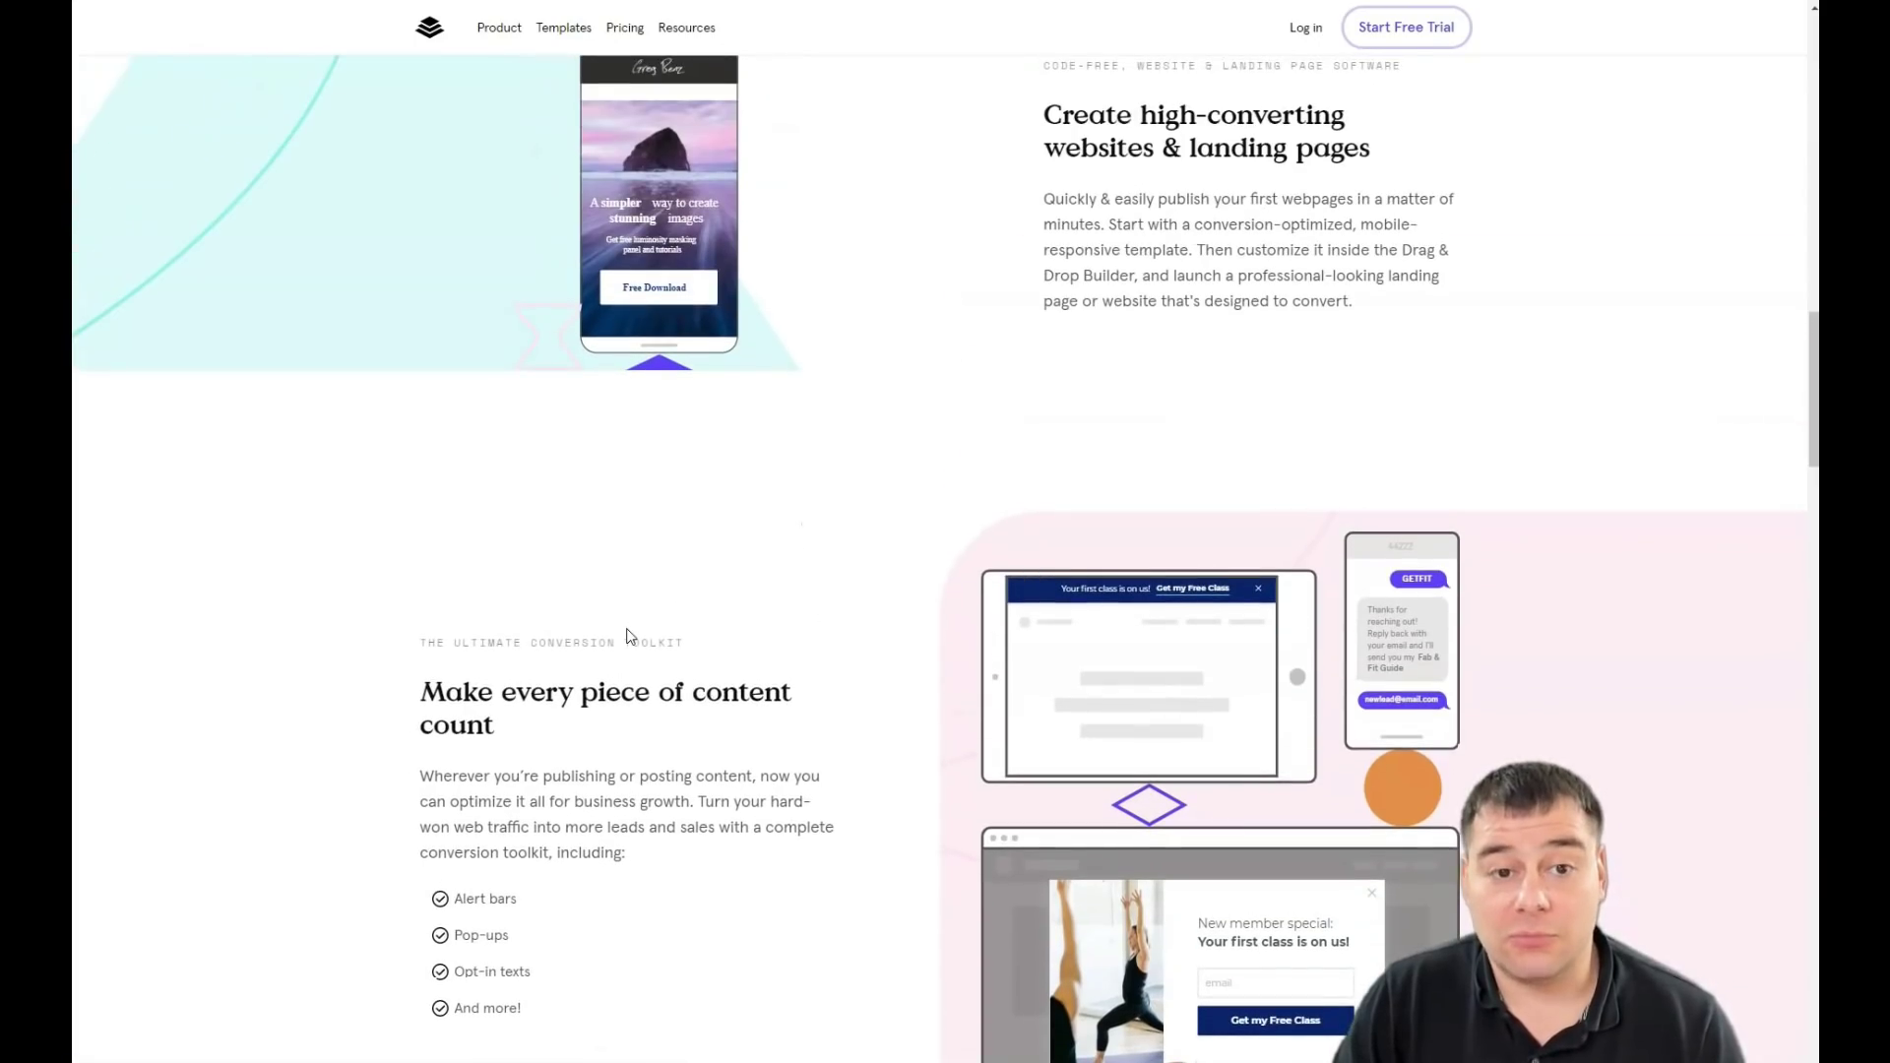
{"action": "scroll", "coordinate": [630, 637], "scroll_direction": "up", "scroll_amount": 3}
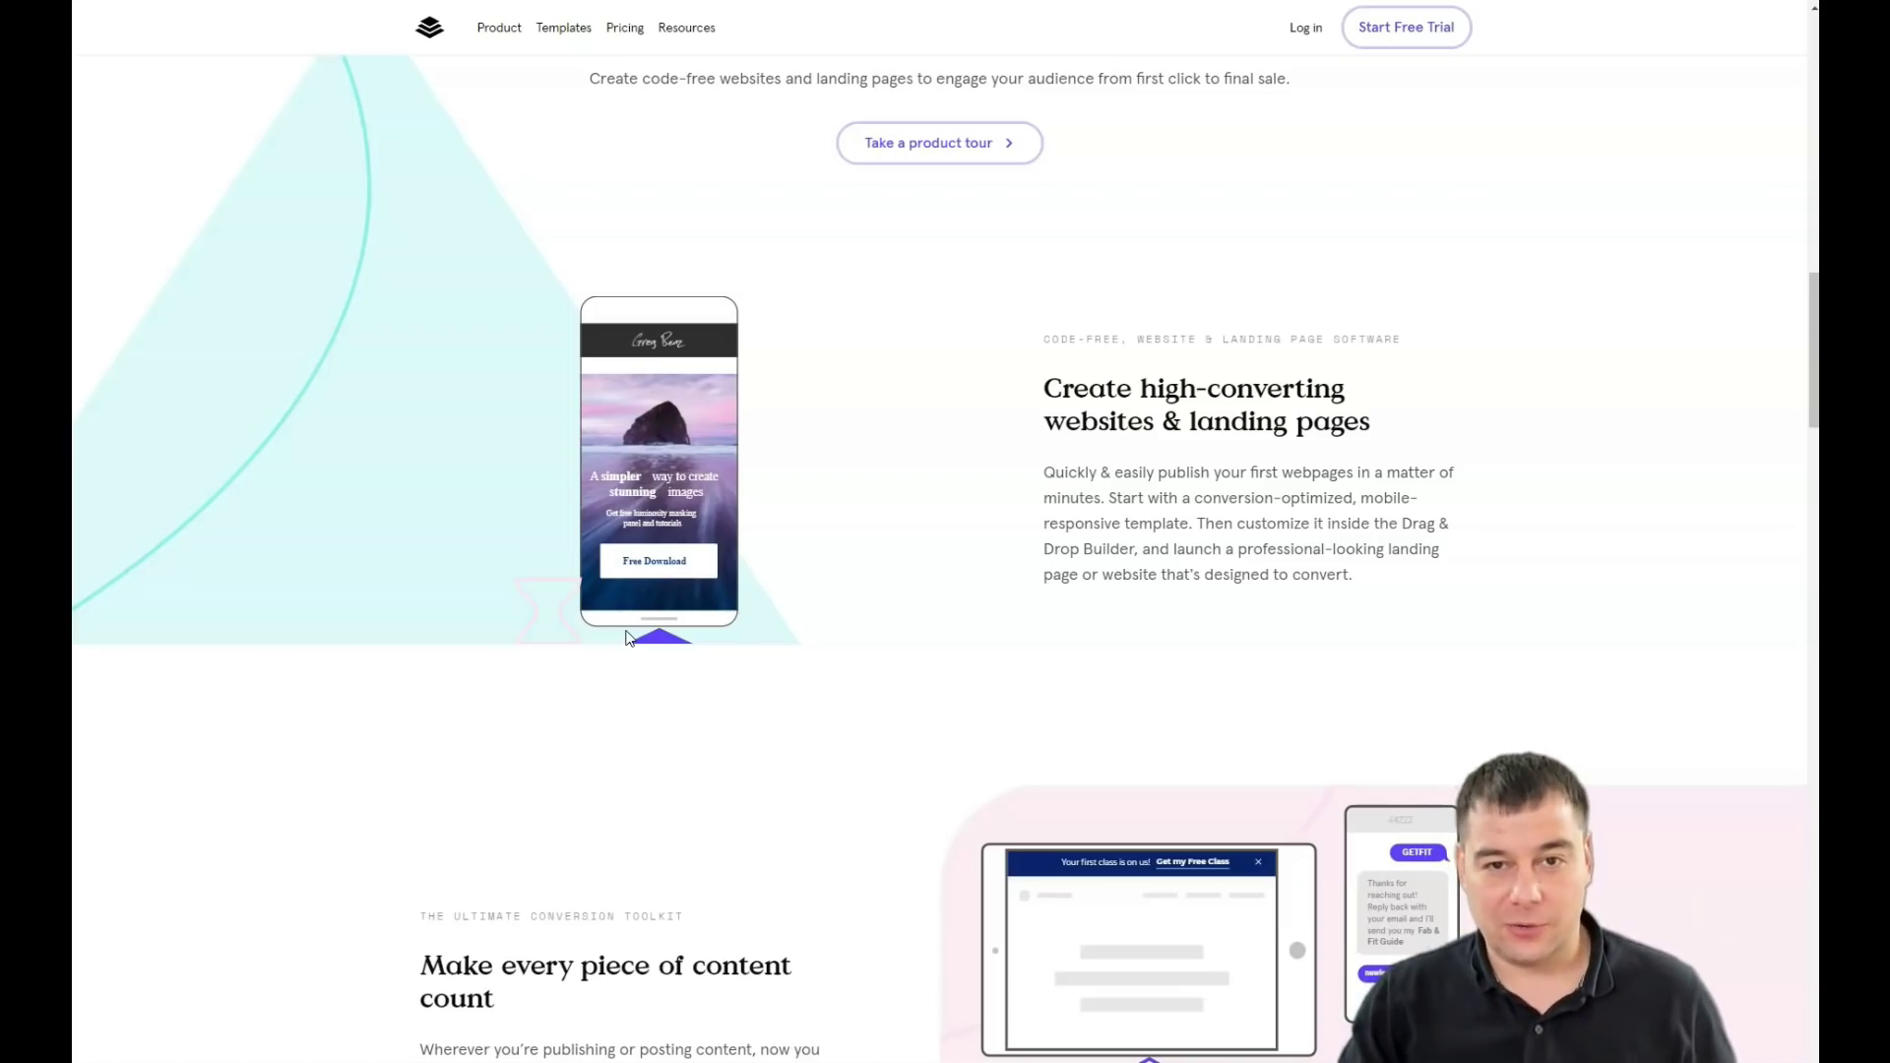
{"action": "scroll", "coordinate": [627, 637], "scroll_direction": "up", "scroll_amount": 5}
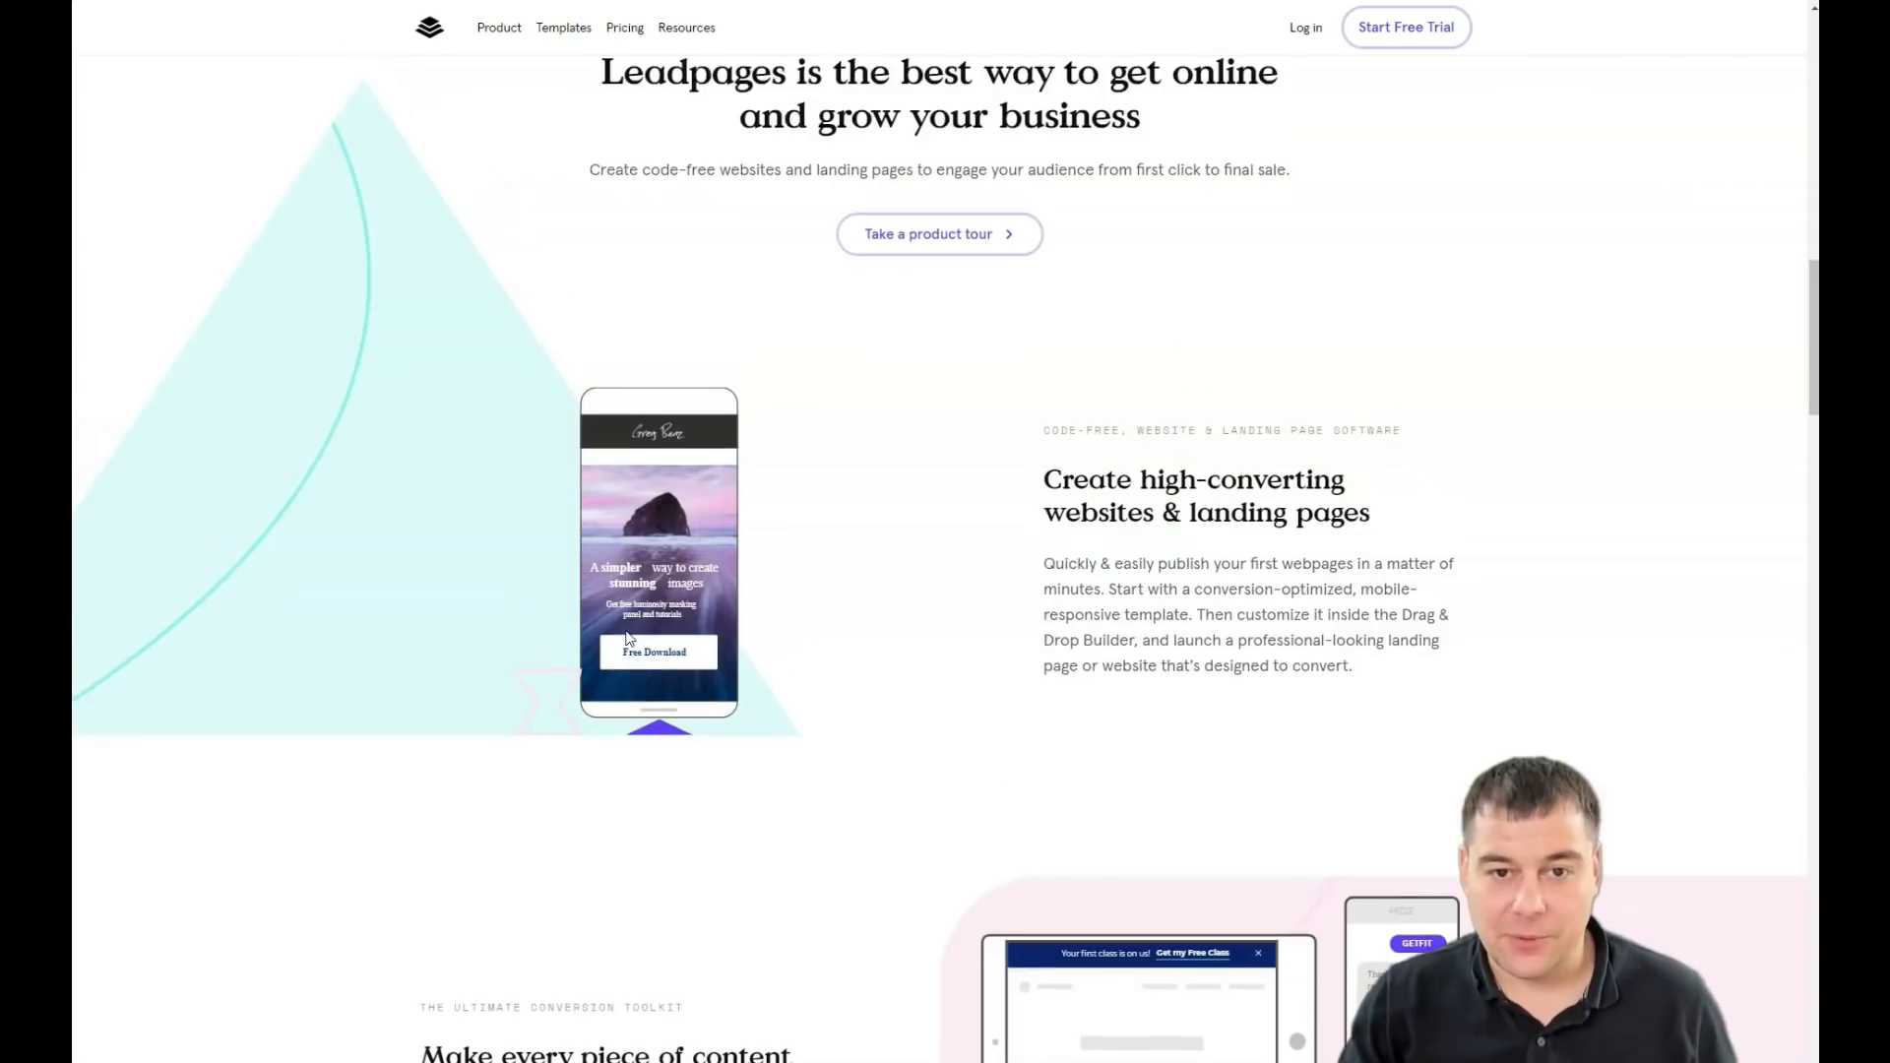
{"action": "scroll", "coordinate": [627, 636], "scroll_direction": "up", "scroll_amount": 3}
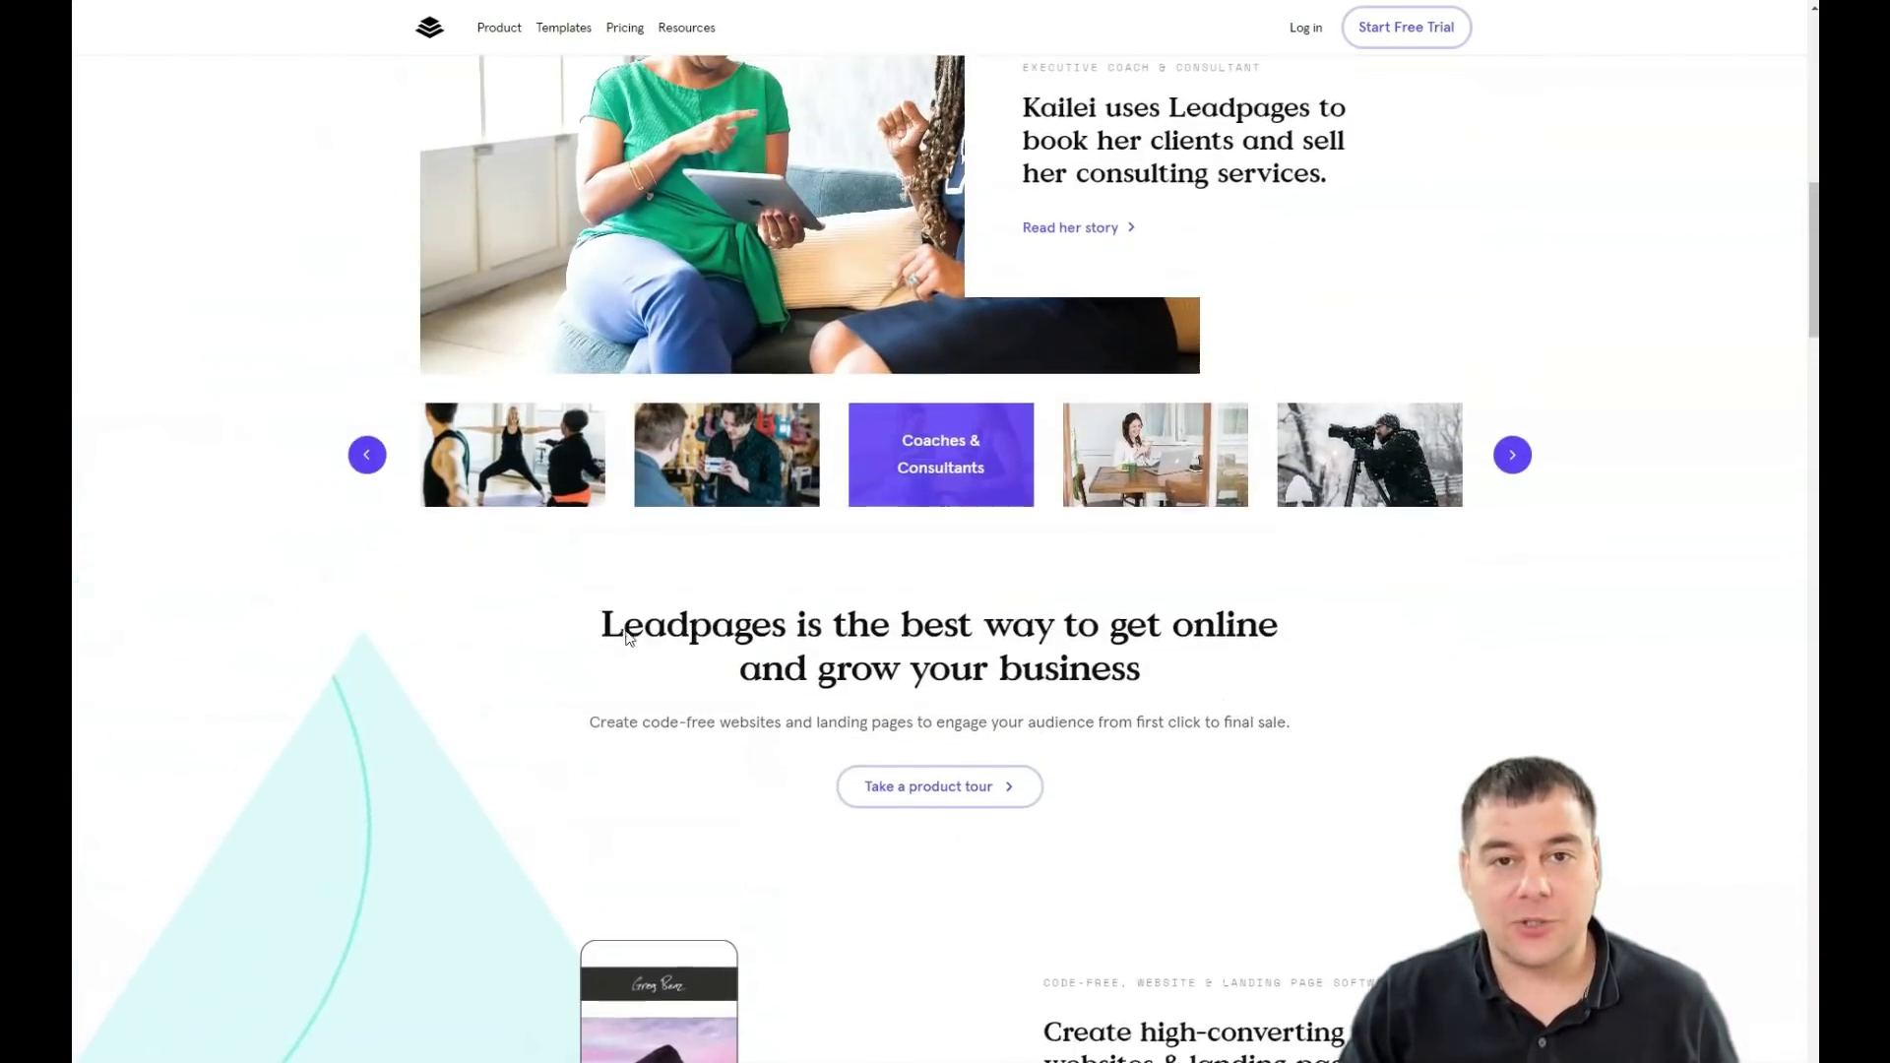
{"action": "scroll", "coordinate": [627, 637], "scroll_direction": "up", "scroll_amount": 4}
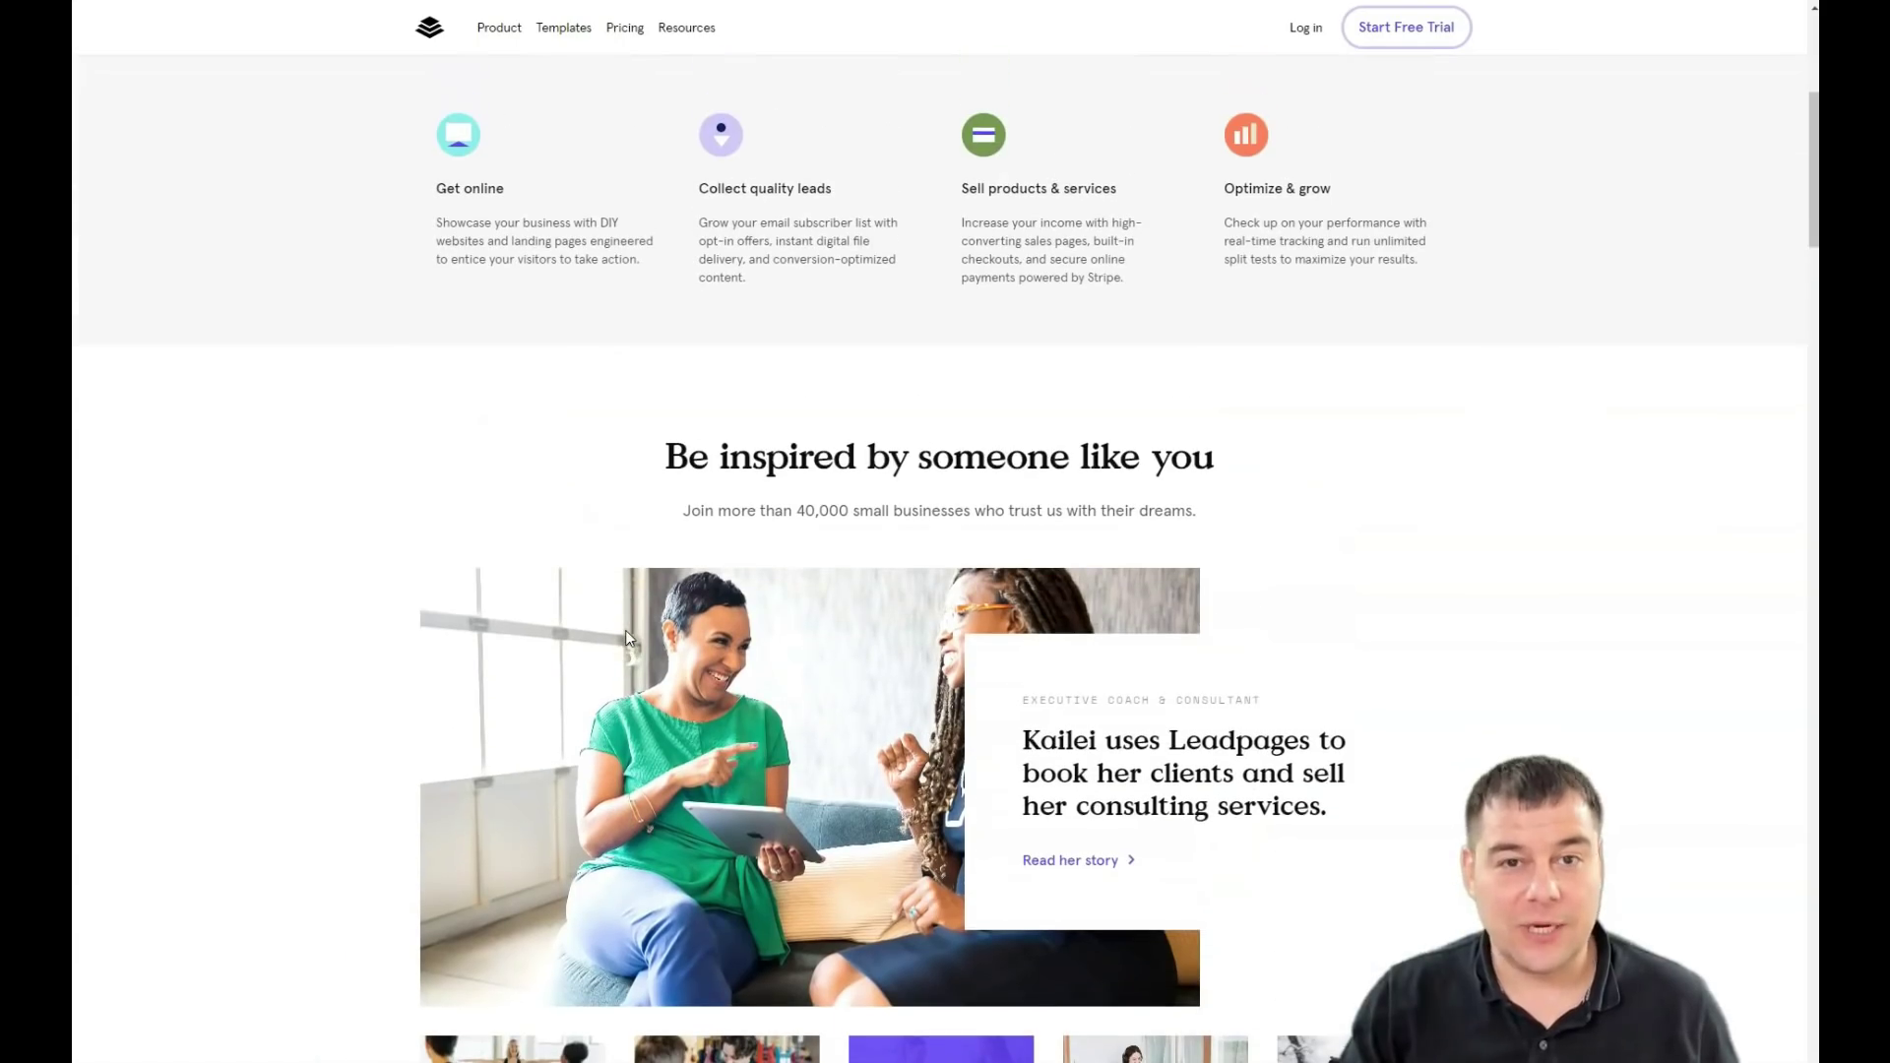
{"action": "scroll", "coordinate": [626, 637], "scroll_direction": "up", "scroll_amount": 4}
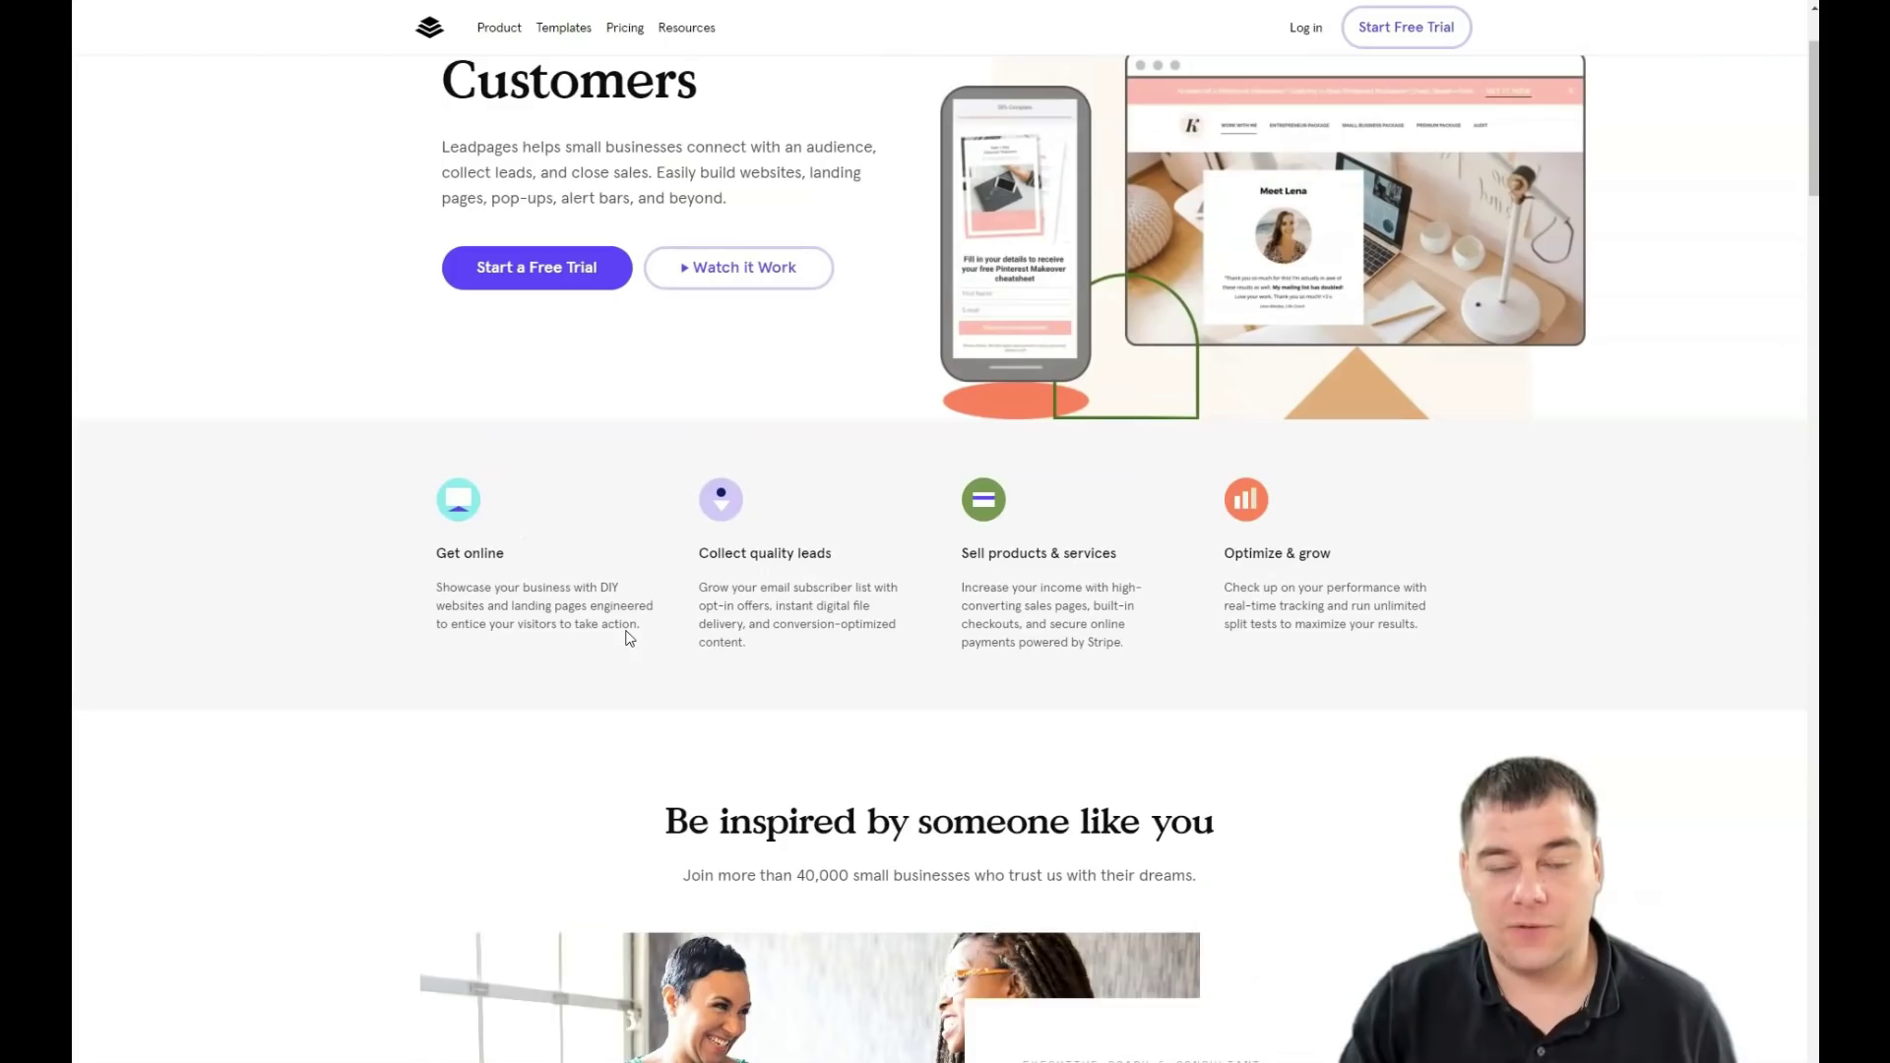
{"action": "scroll", "coordinate": [627, 636], "scroll_direction": "down", "scroll_amount": 1}
{"action": "scroll", "coordinate": [634, 644], "scroll_direction": "up", "scroll_amount": 1}
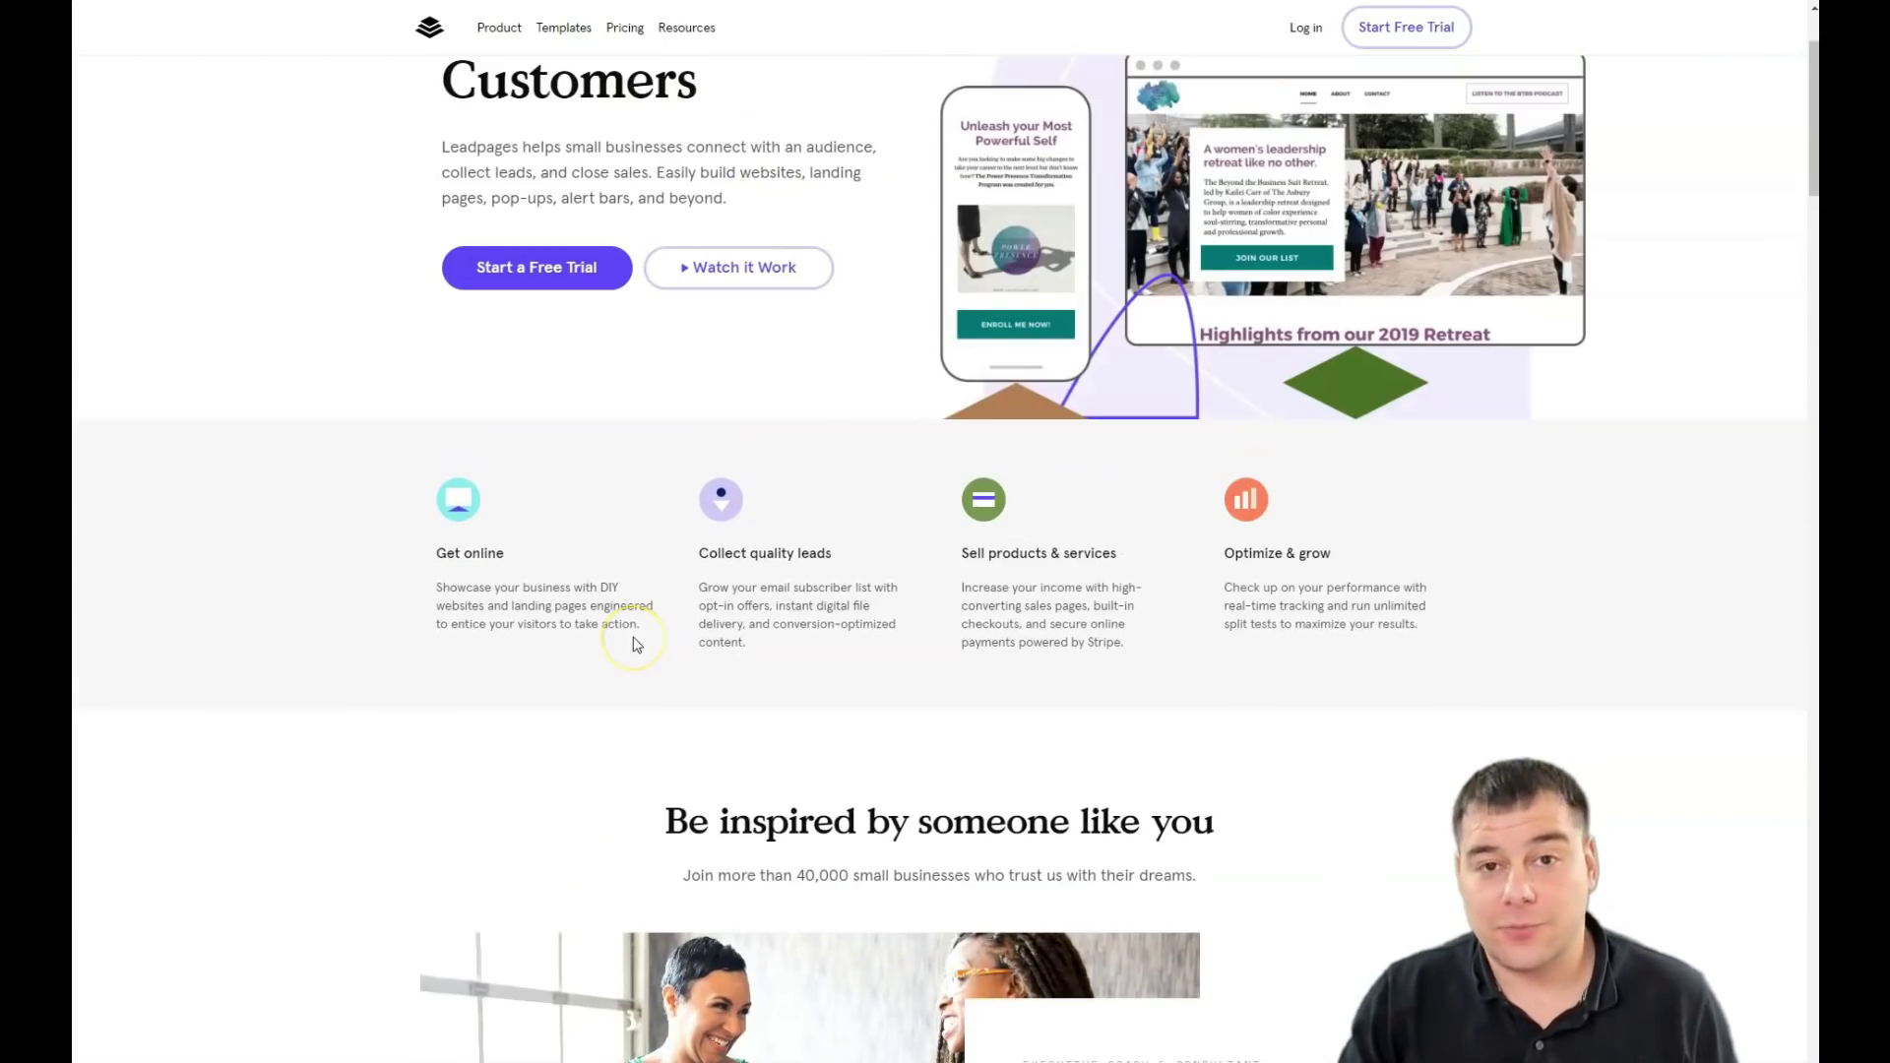
{"action": "scroll", "coordinate": [638, 644], "scroll_direction": "up", "scroll_amount": 1}
{"action": "scroll", "coordinate": [638, 644], "scroll_direction": "down", "scroll_amount": 1}
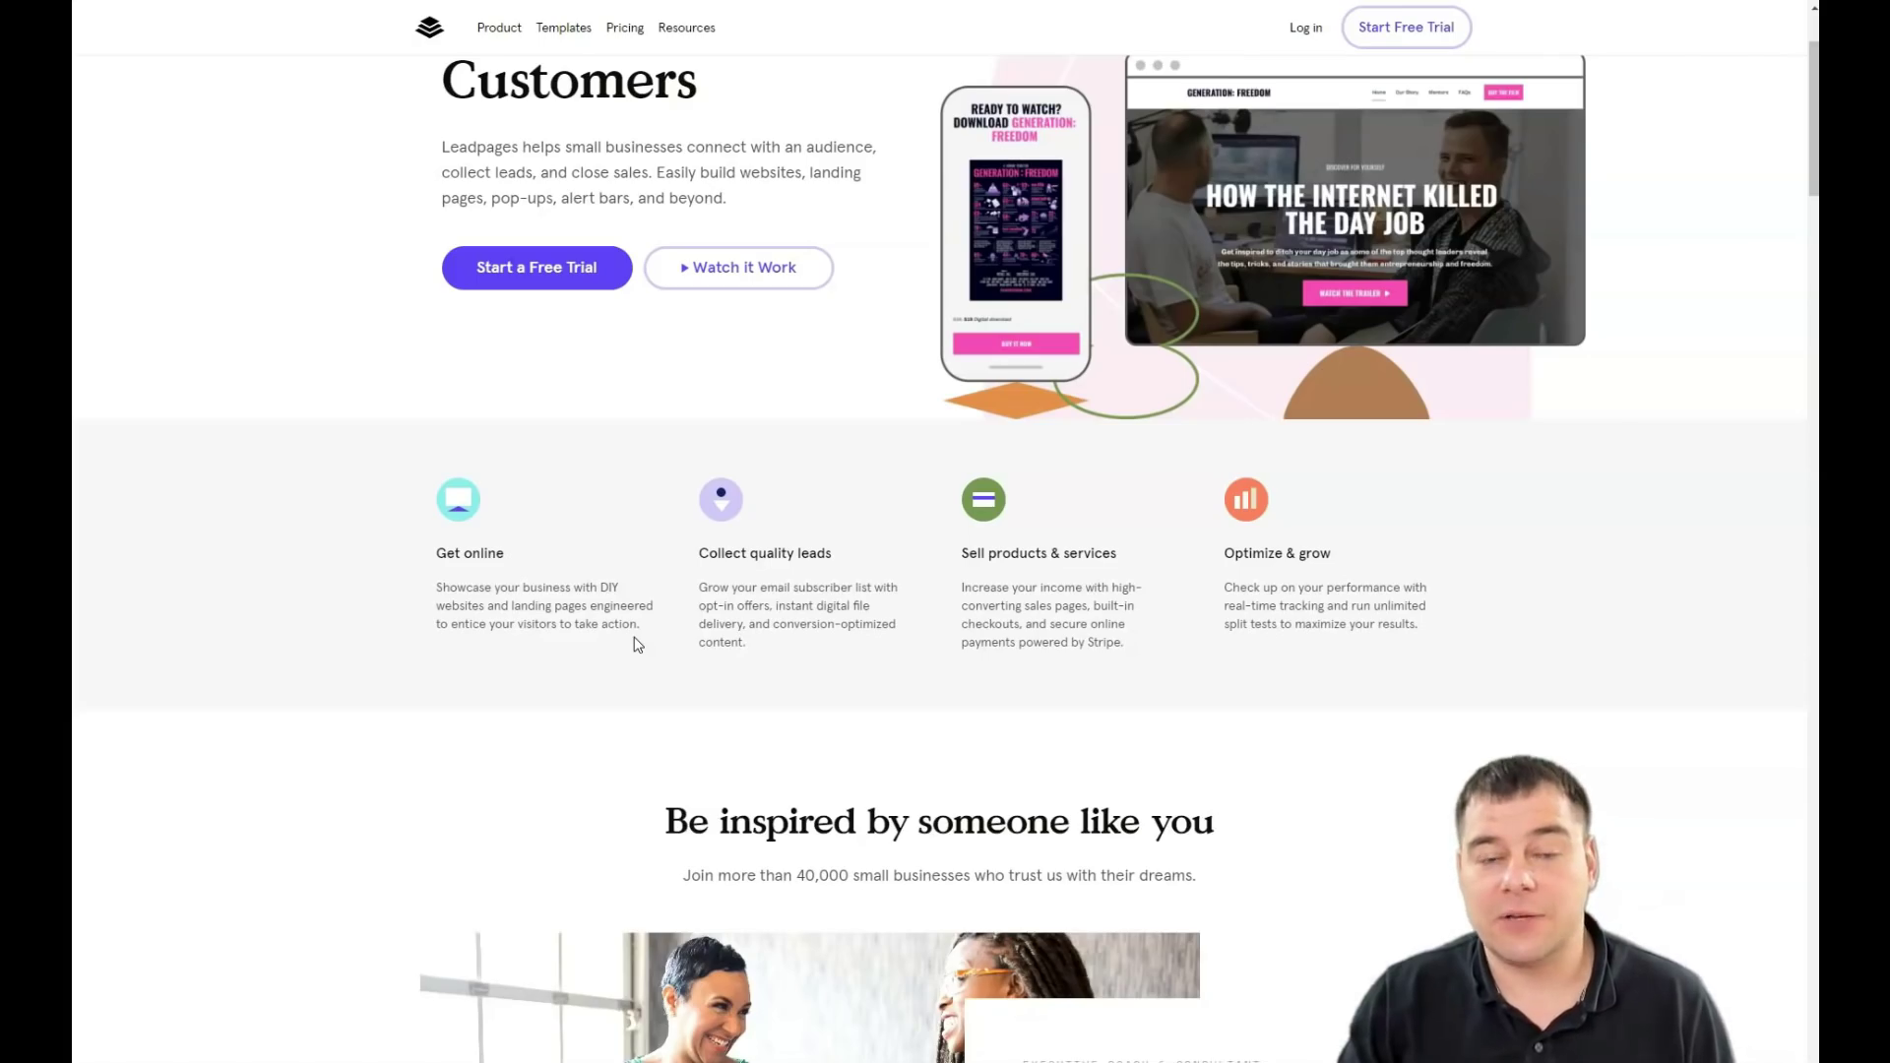
{"action": "scroll", "coordinate": [638, 644], "scroll_direction": "down", "scroll_amount": 3}
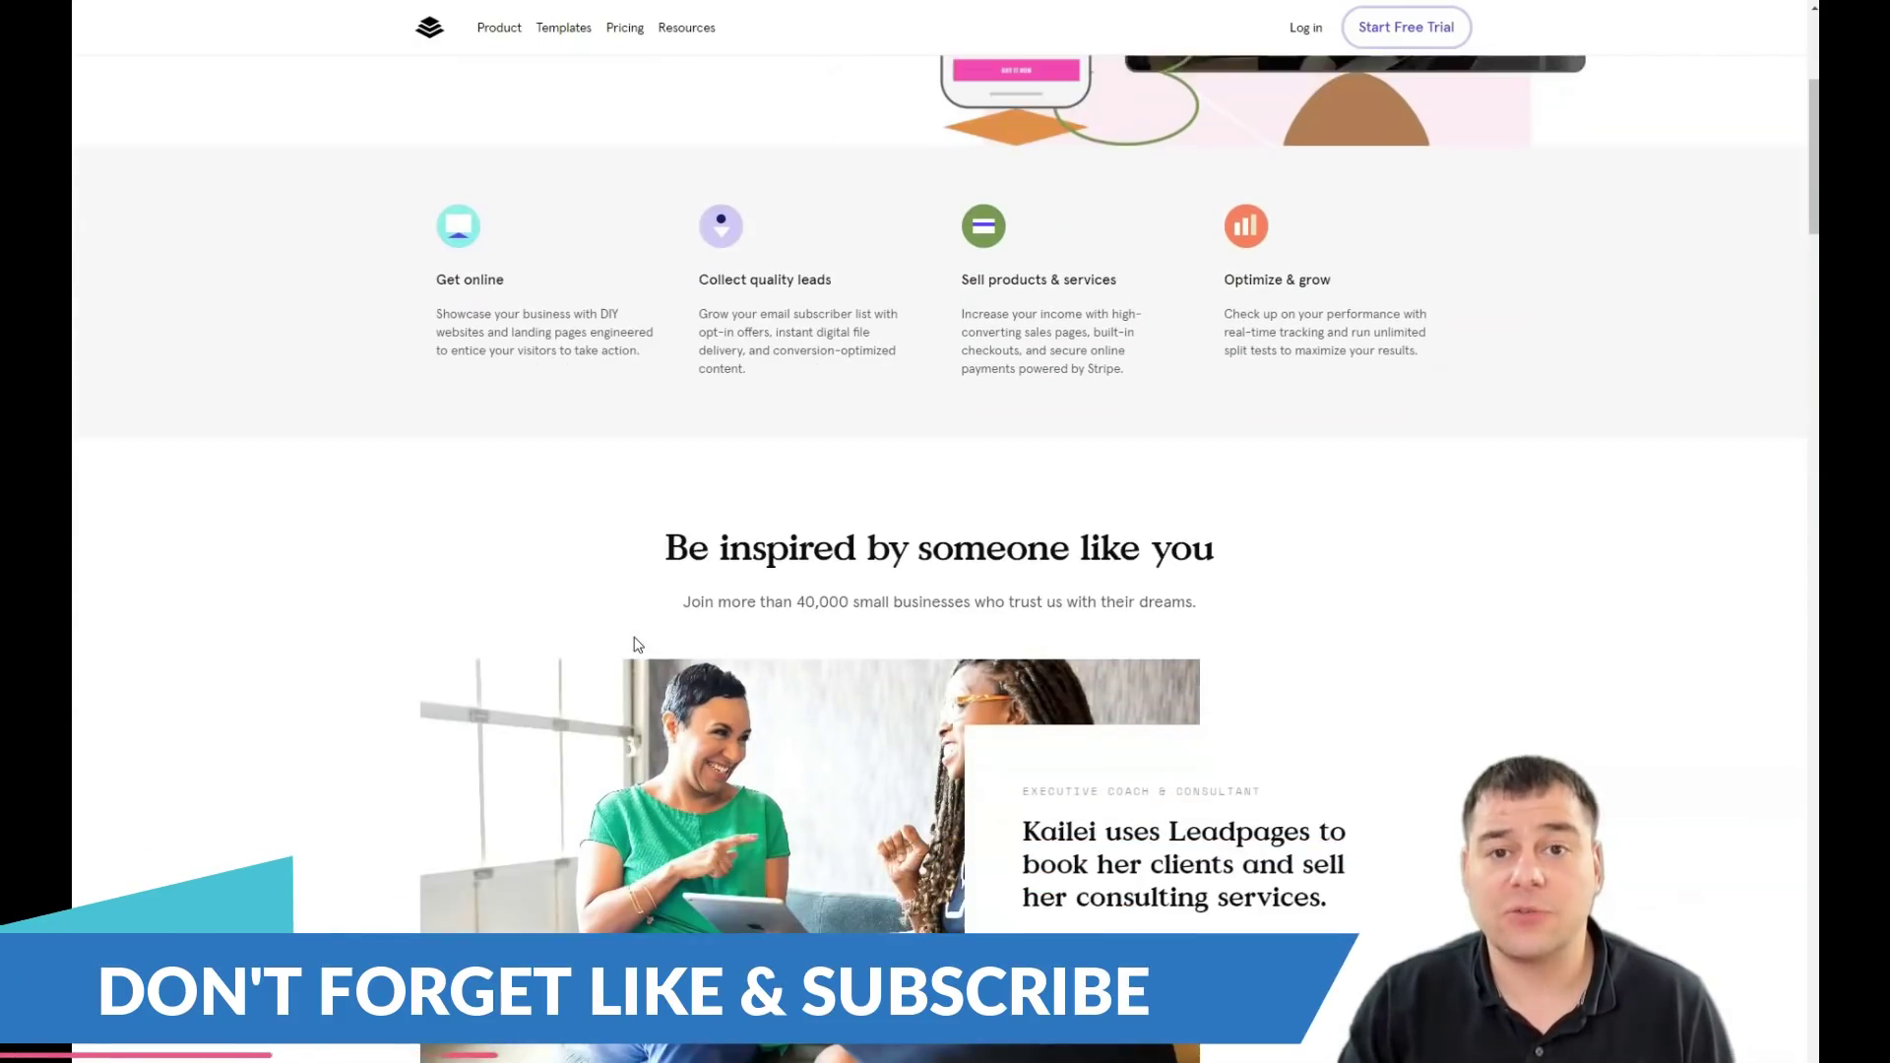
{"action": "scroll", "coordinate": [634, 645], "scroll_direction": "down", "scroll_amount": 3}
{"action": "scroll", "coordinate": [634, 644], "scroll_direction": "up", "scroll_amount": 3}
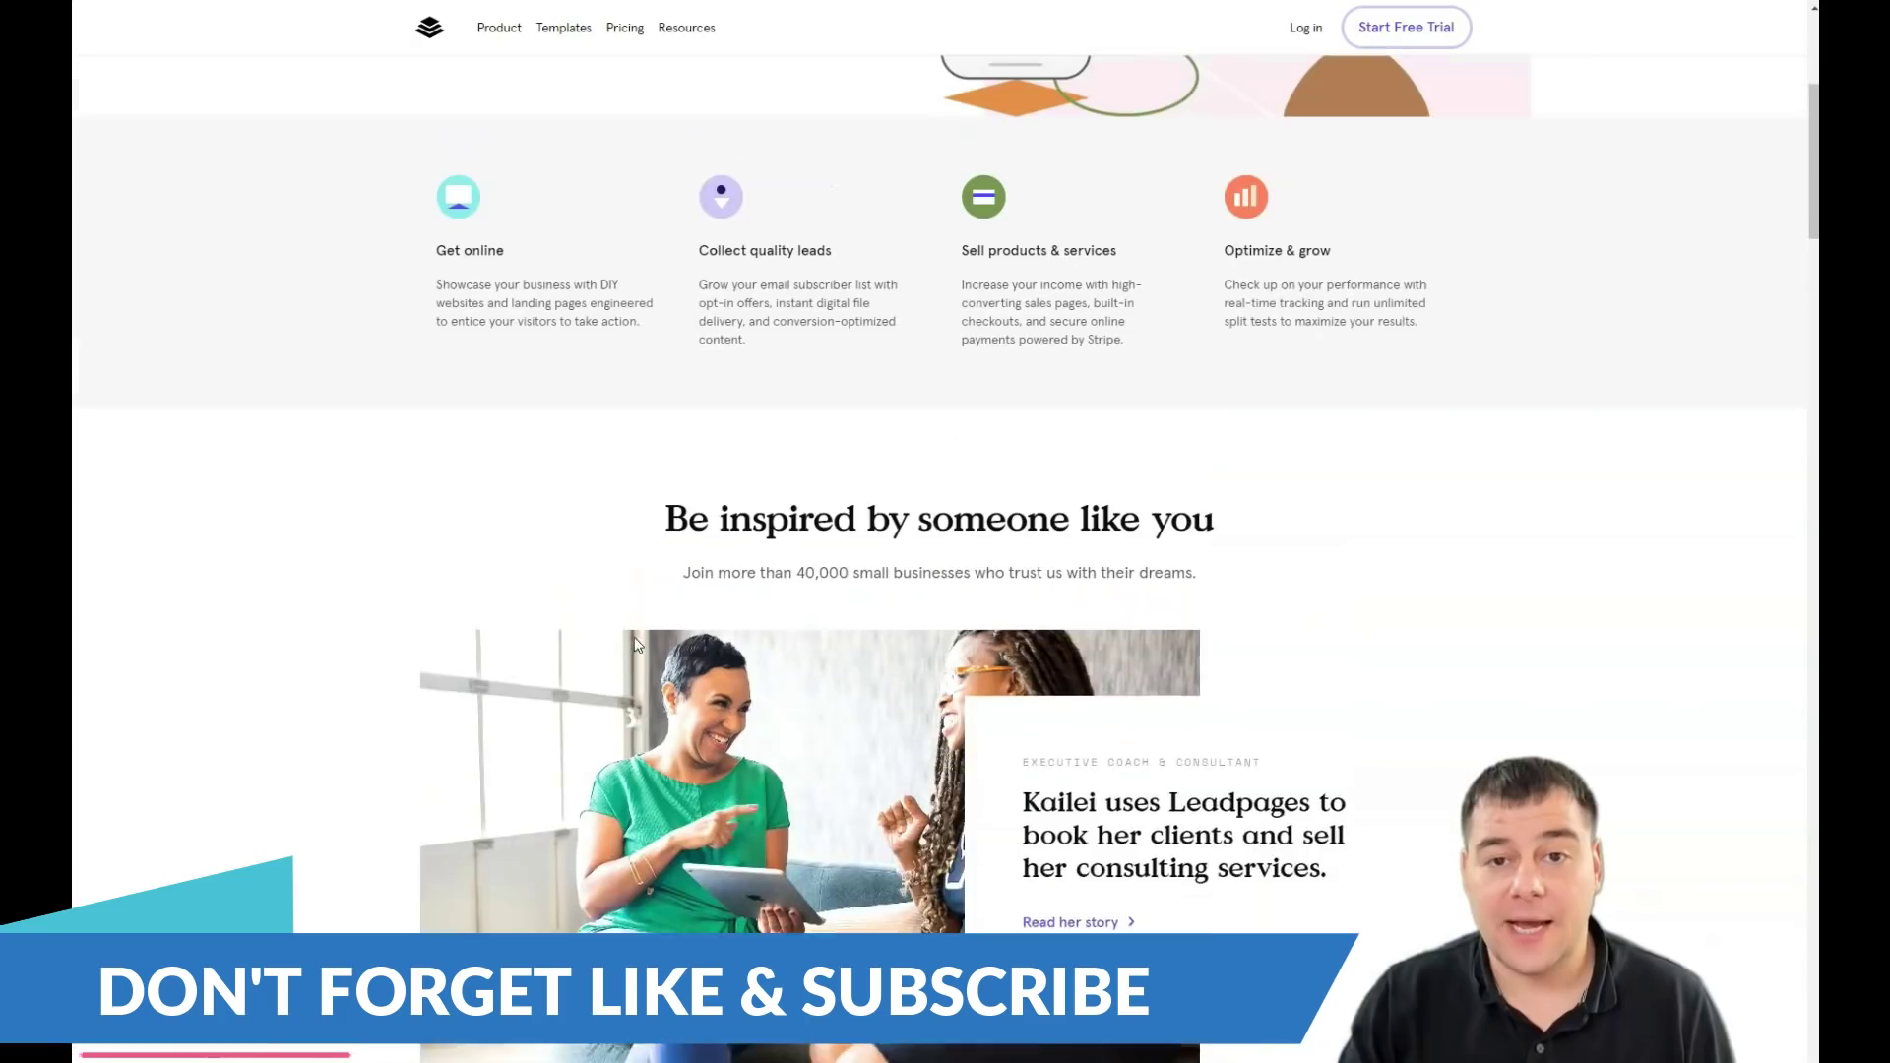
{"action": "scroll", "coordinate": [634, 645], "scroll_direction": "up", "scroll_amount": 1}
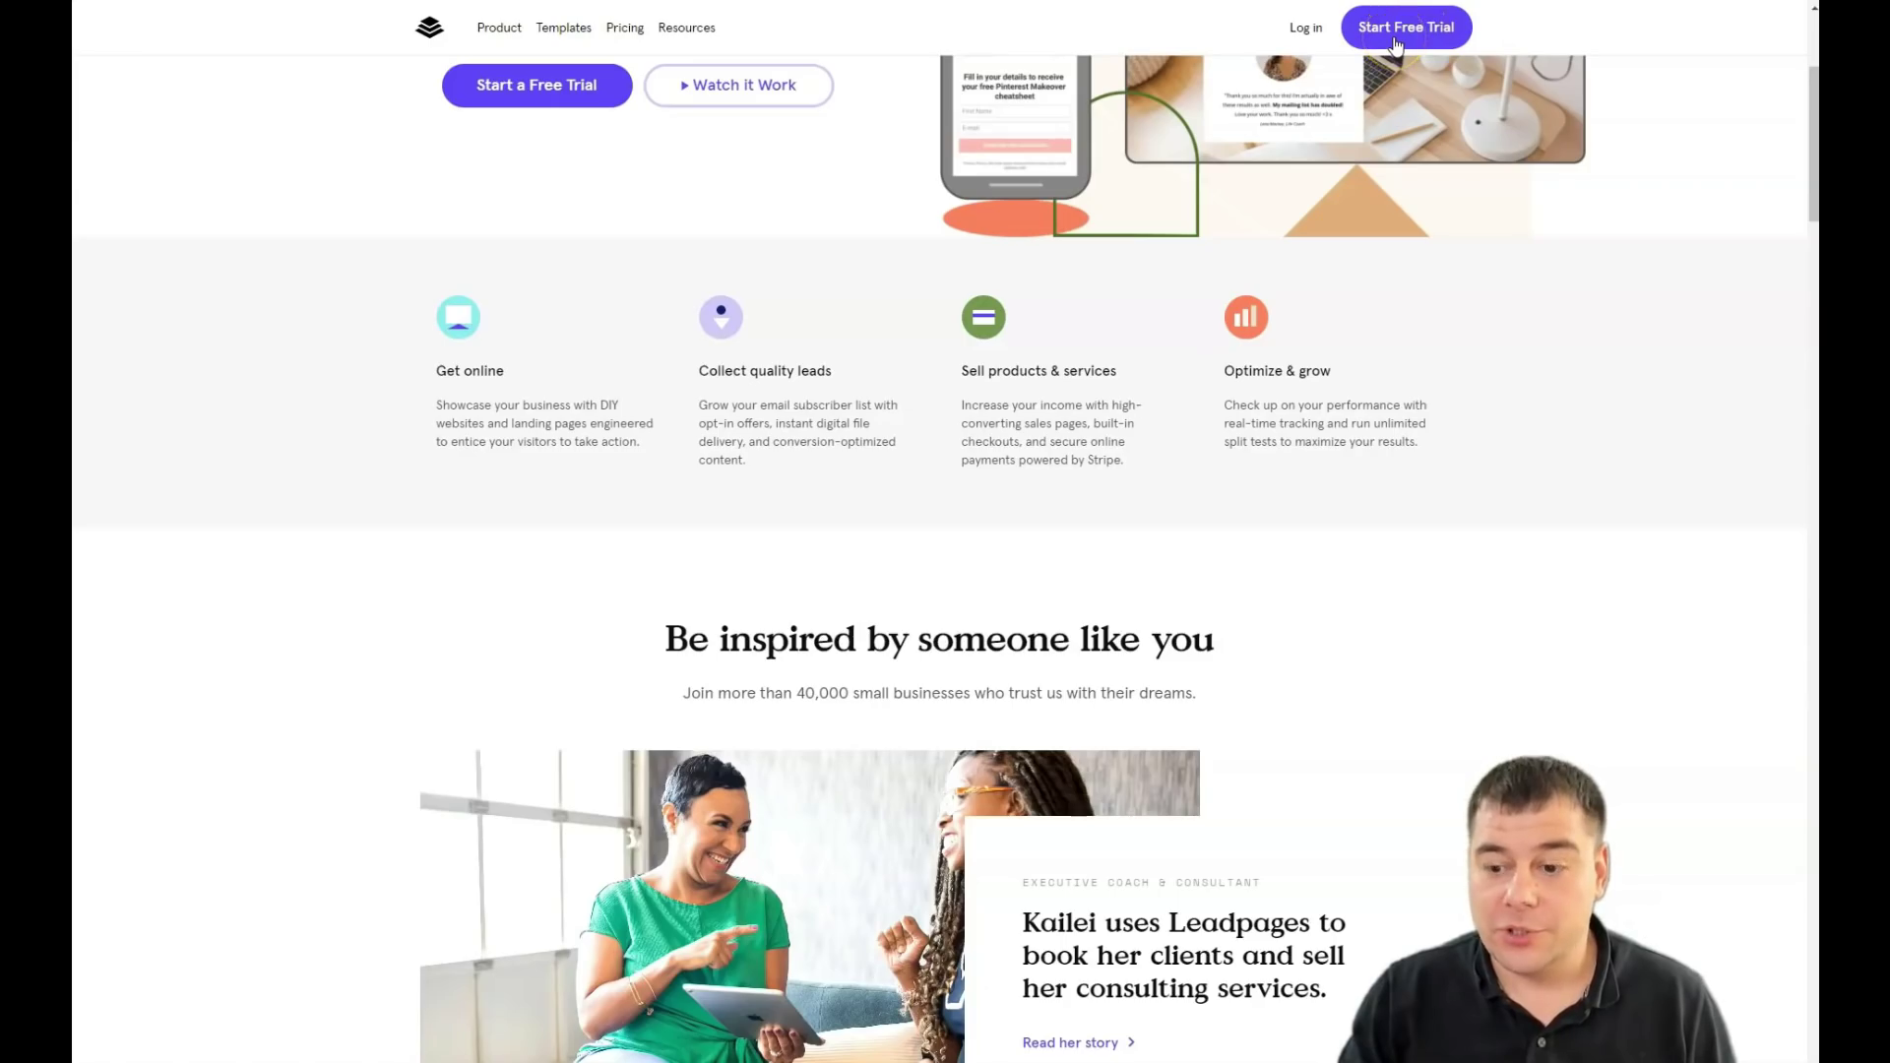
Open the Pricing page and scroll through the Advanced, Pro and Standard plans
{"action": "left_click", "coordinate": [1394, 40]}
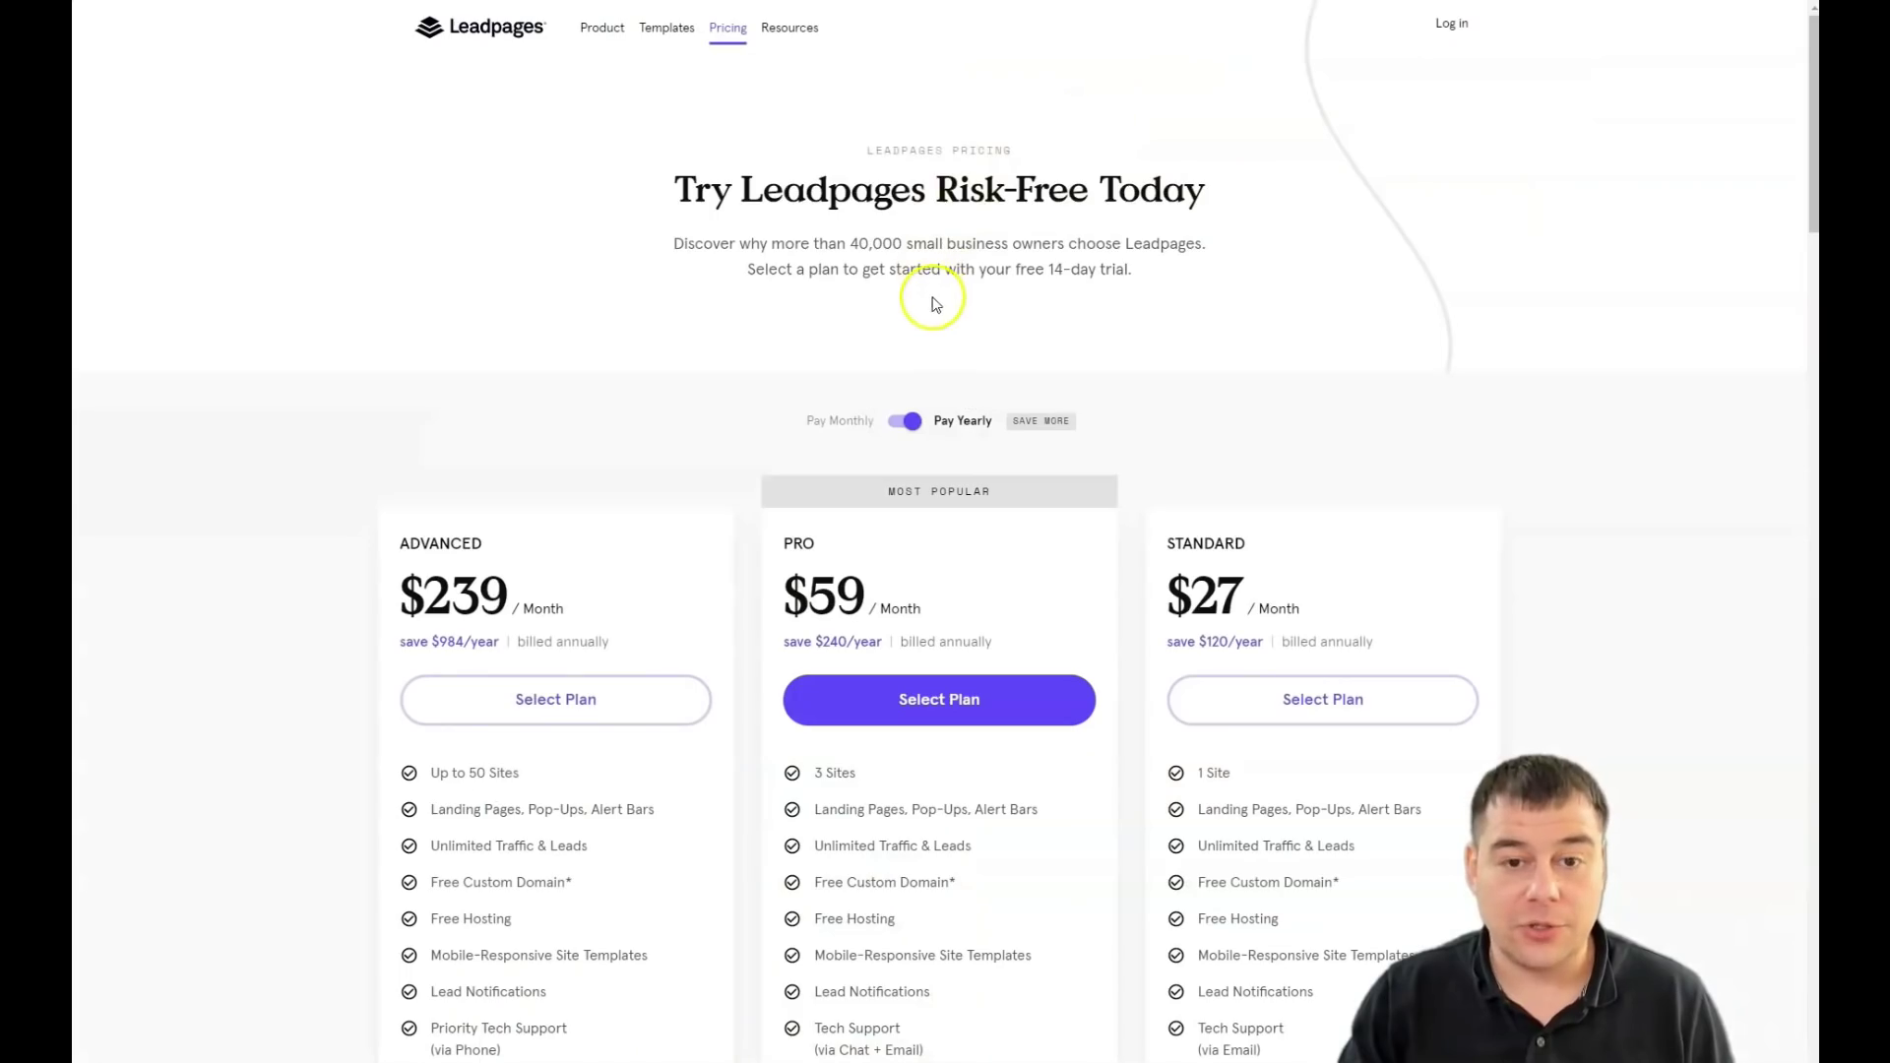
{"action": "scroll", "coordinate": [1354, 431], "scroll_direction": "down", "scroll_amount": 2}
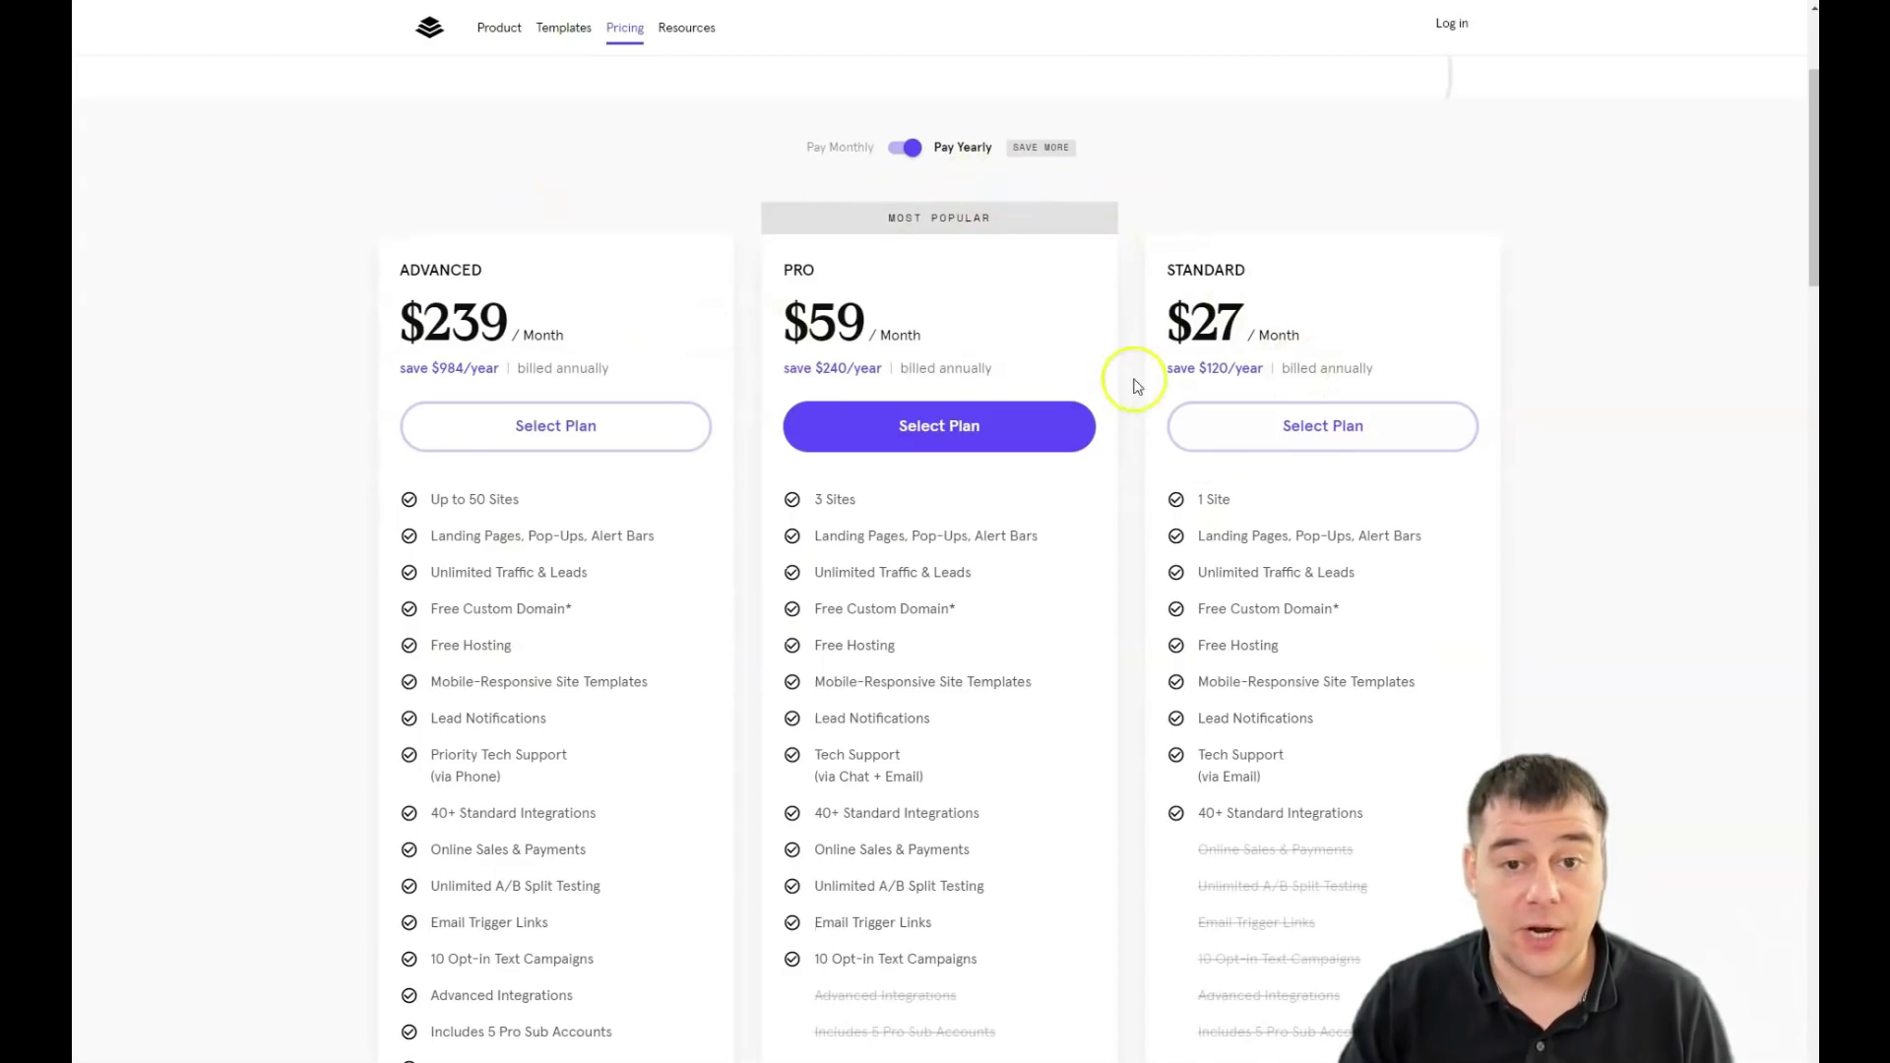
{"action": "scroll", "coordinate": [1108, 332], "scroll_direction": "up", "scroll_amount": 2}
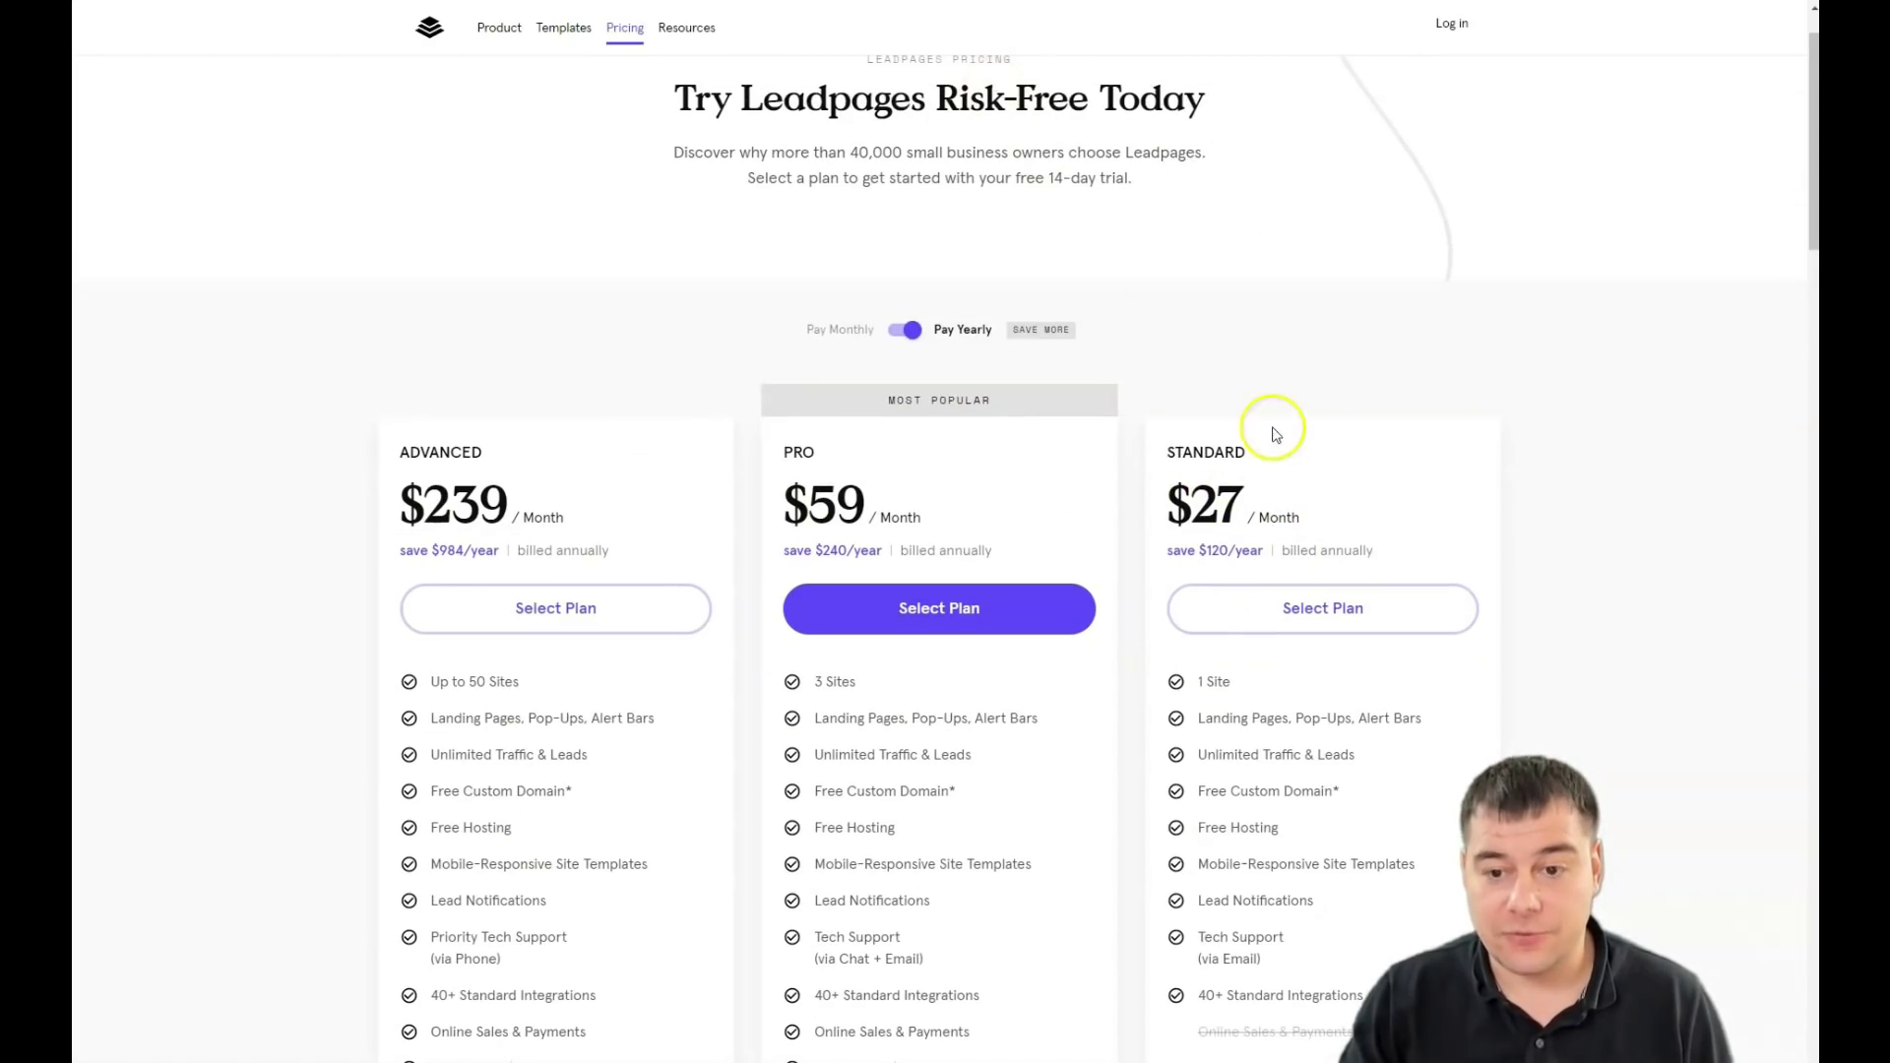
{"action": "scroll", "coordinate": [1270, 426], "scroll_direction": "down", "scroll_amount": 2}
{"action": "scroll", "coordinate": [1303, 439], "scroll_direction": "up", "scroll_amount": 1}
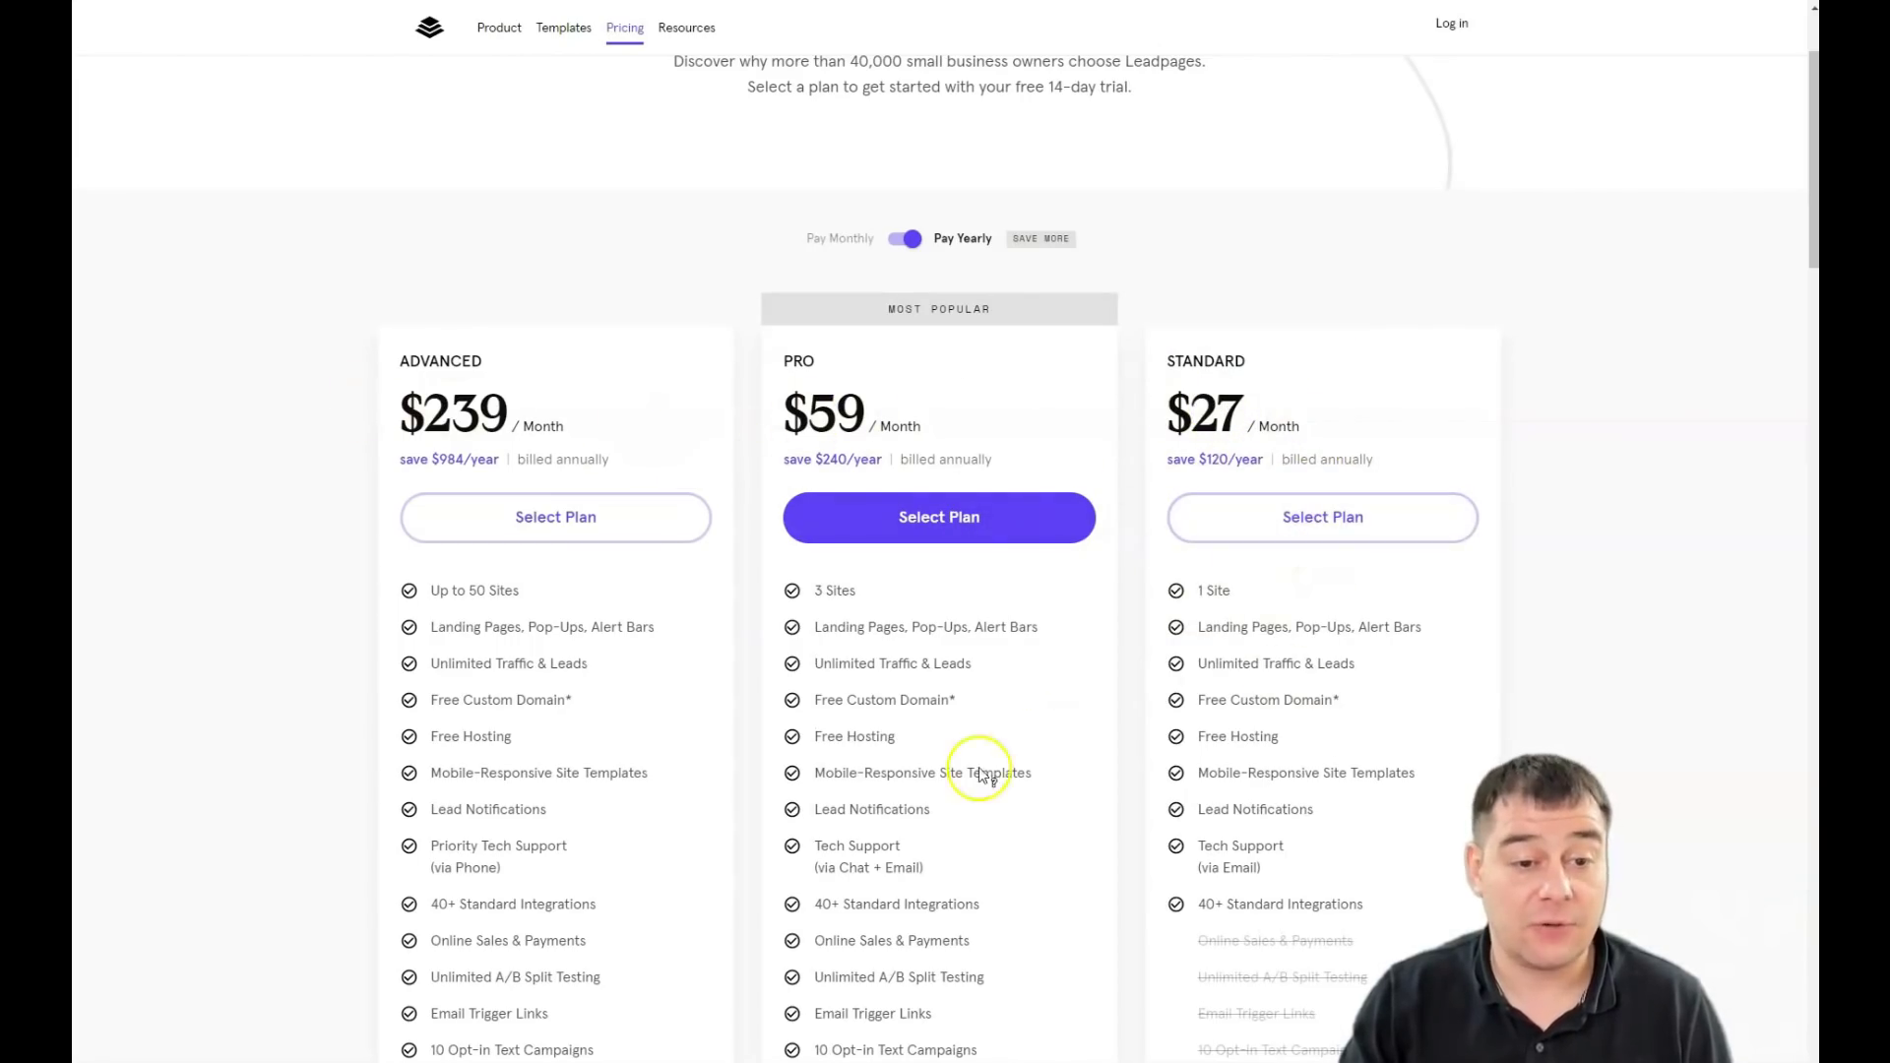
{"action": "scroll", "coordinate": [1119, 709], "scroll_direction": "down", "scroll_amount": 2}
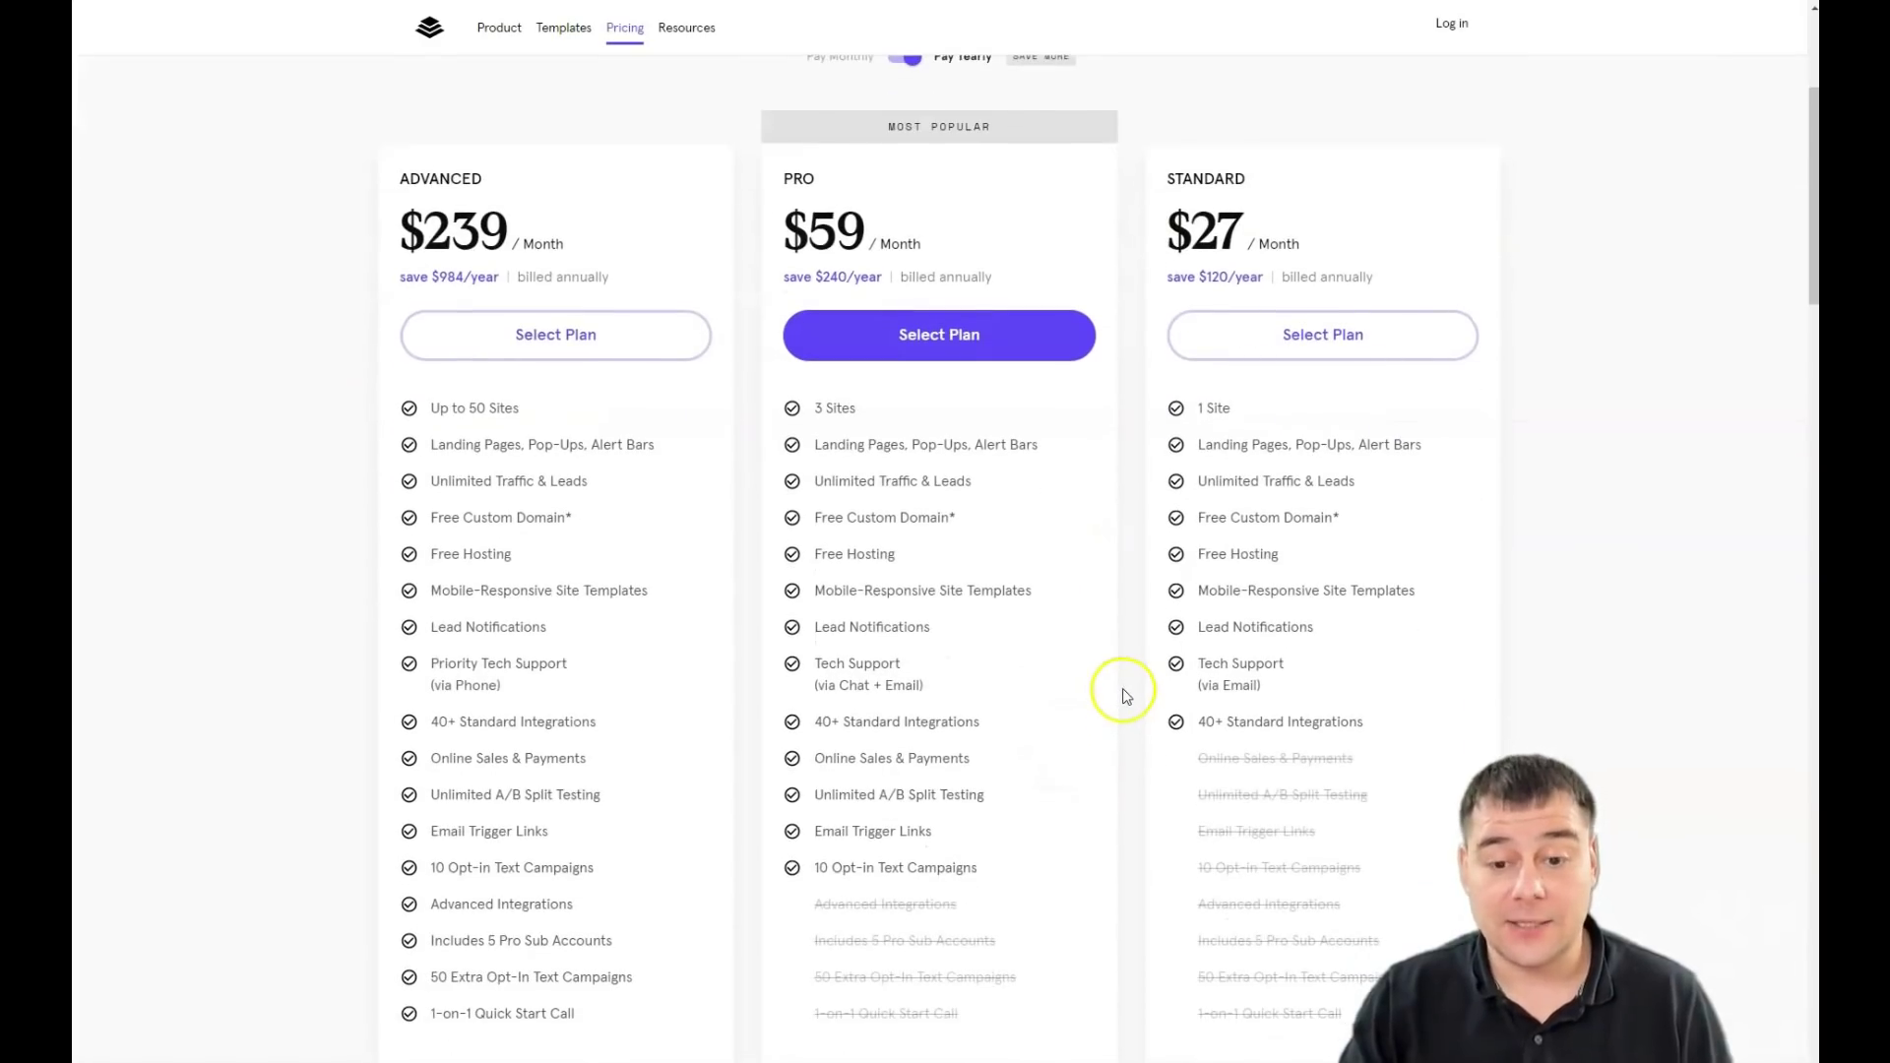
{"action": "scroll", "coordinate": [1125, 695], "scroll_direction": "down", "scroll_amount": 1}
{"action": "scroll", "coordinate": [1127, 689], "scroll_direction": "down", "scroll_amount": 1}
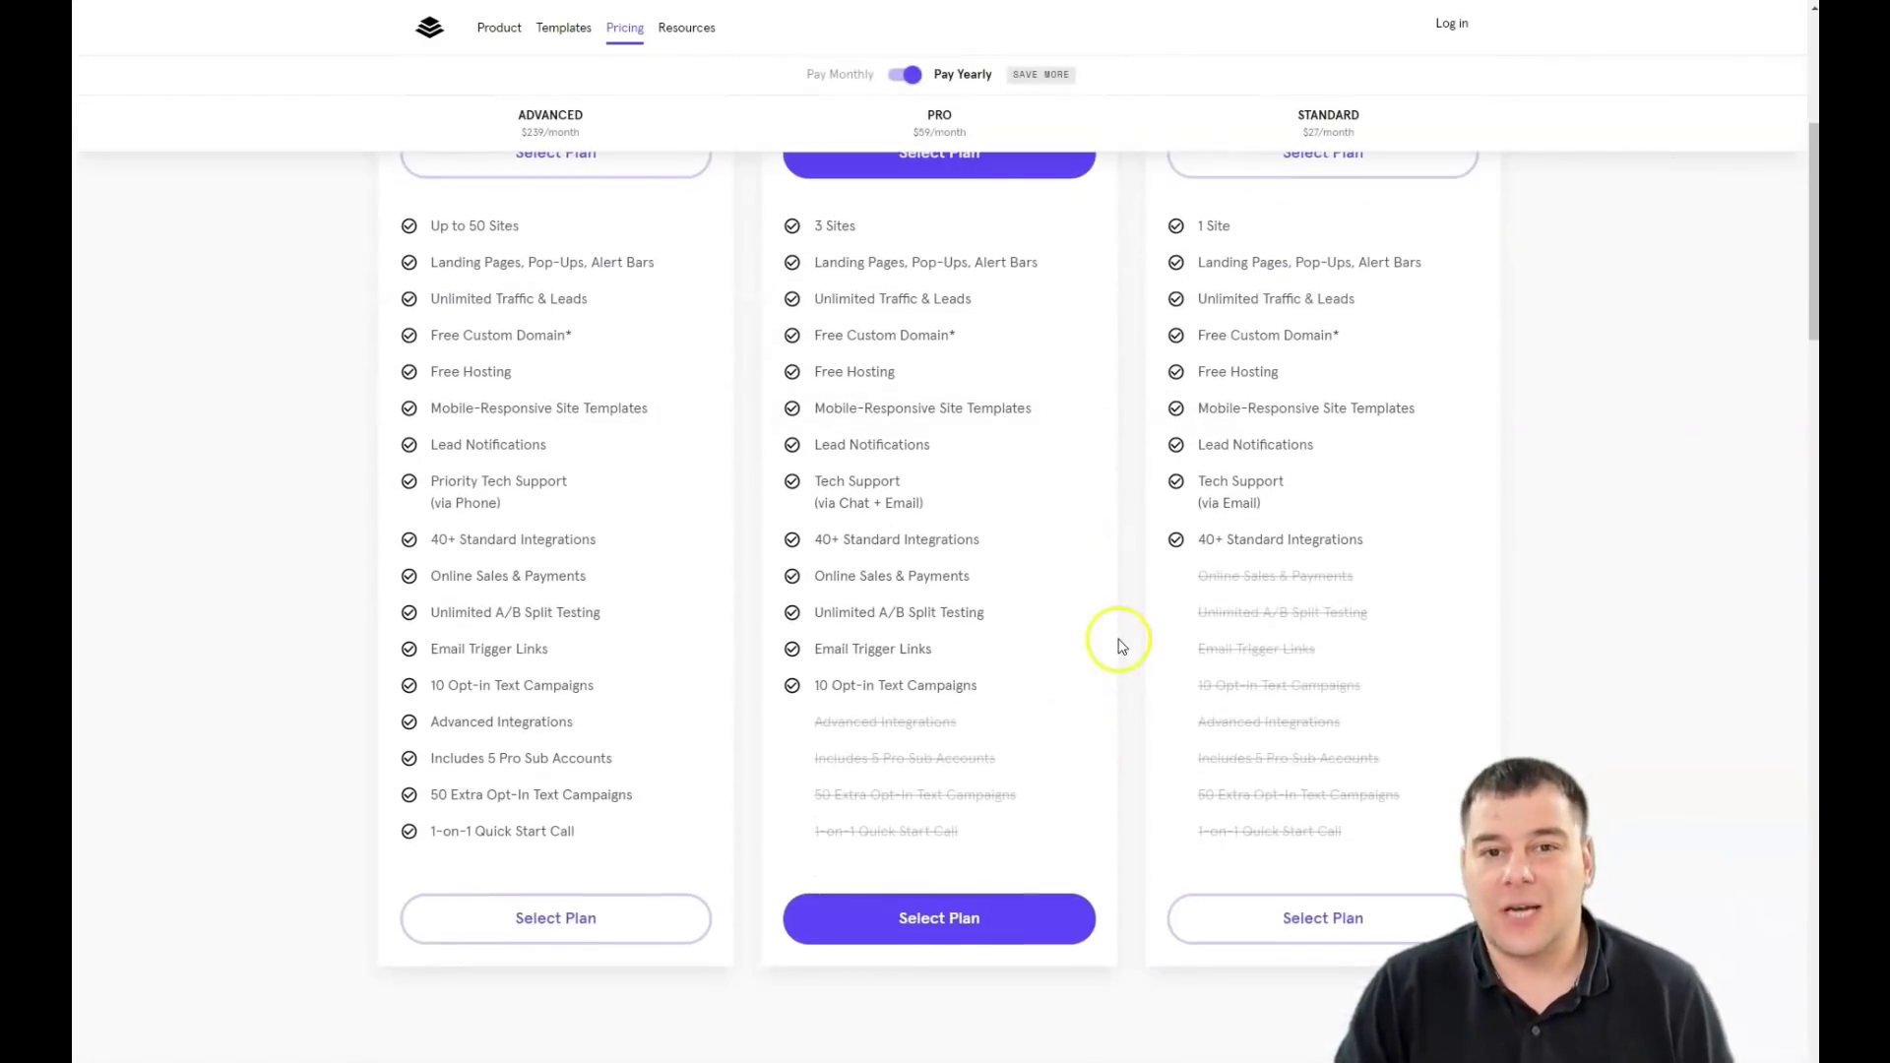
{"action": "scroll", "coordinate": [1122, 679], "scroll_direction": "up", "scroll_amount": 2}
{"action": "mouse_move", "coordinate": [1066, 639]}
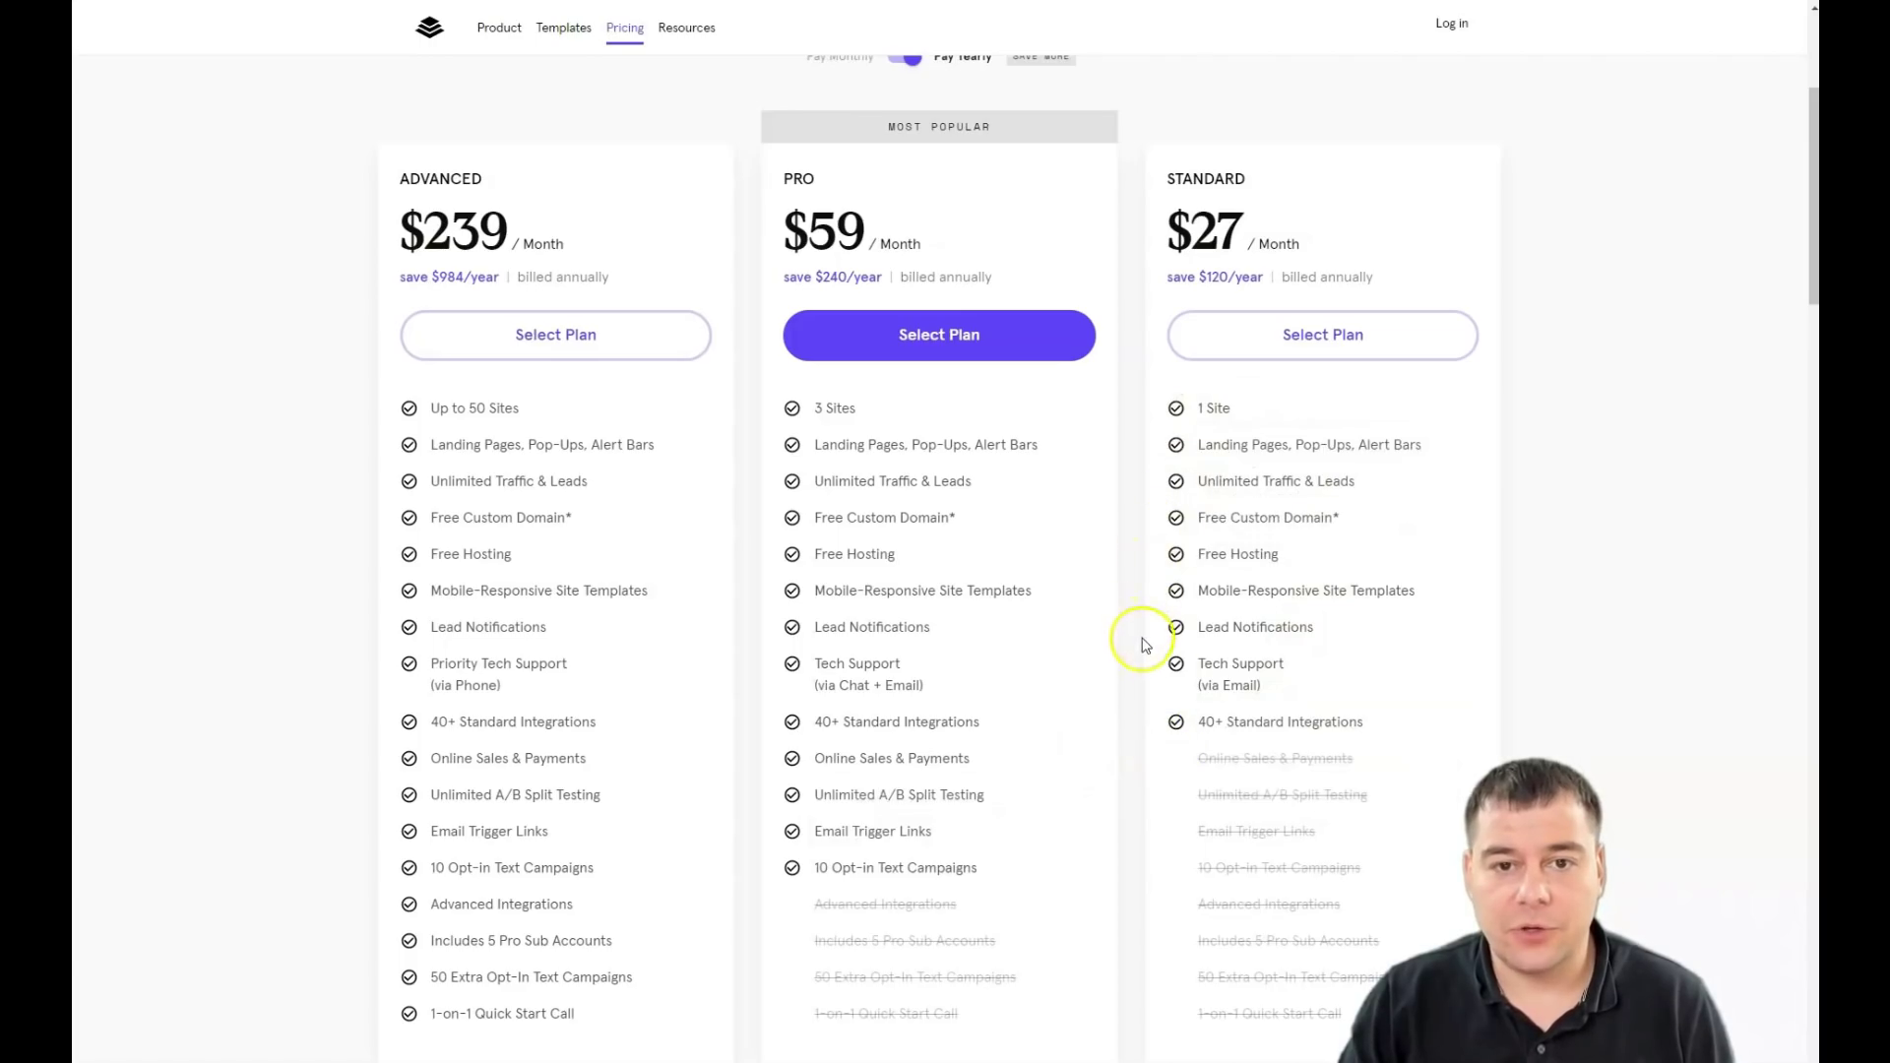
{"action": "scroll", "coordinate": [1144, 655], "scroll_direction": "up", "scroll_amount": 1}
{"action": "scroll", "coordinate": [1147, 684], "scroll_direction": "down", "scroll_amount": 1}
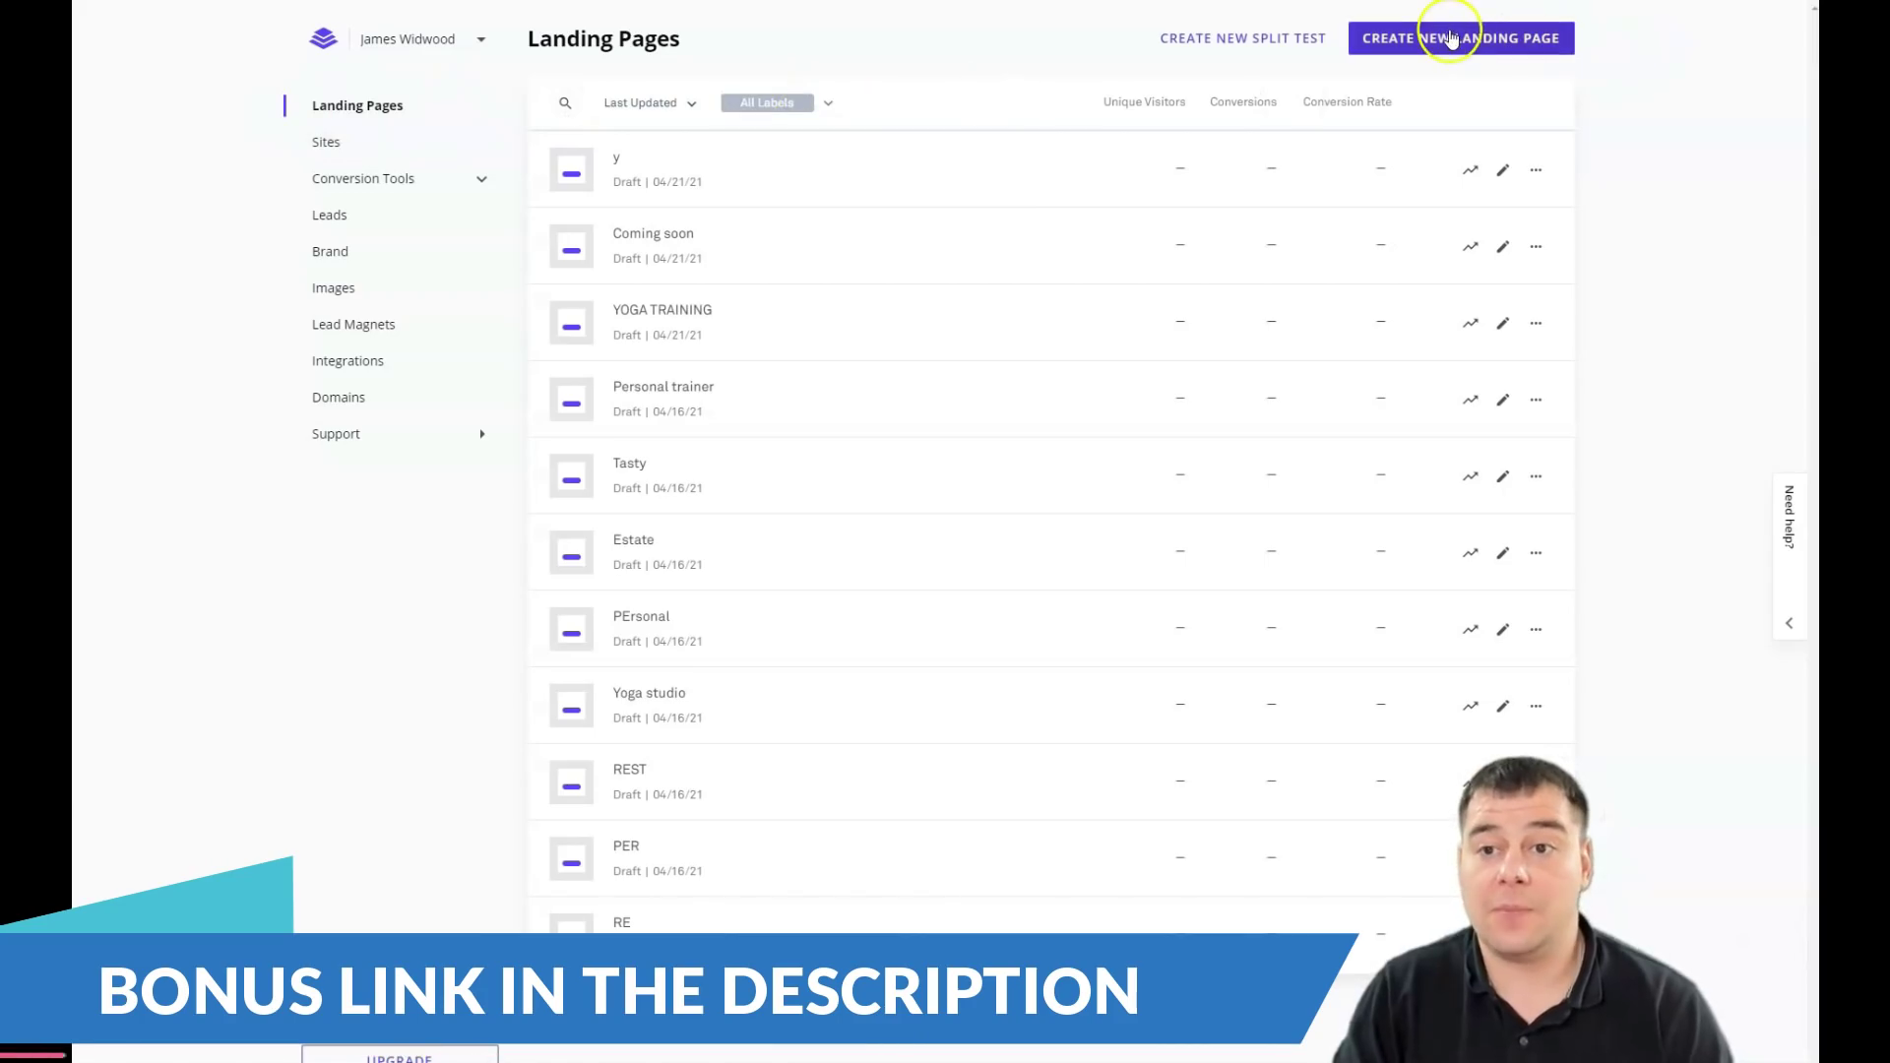
Start a new landing page and scroll through the Landing Page Templates grid
{"action": "left_click", "coordinate": [1448, 38]}
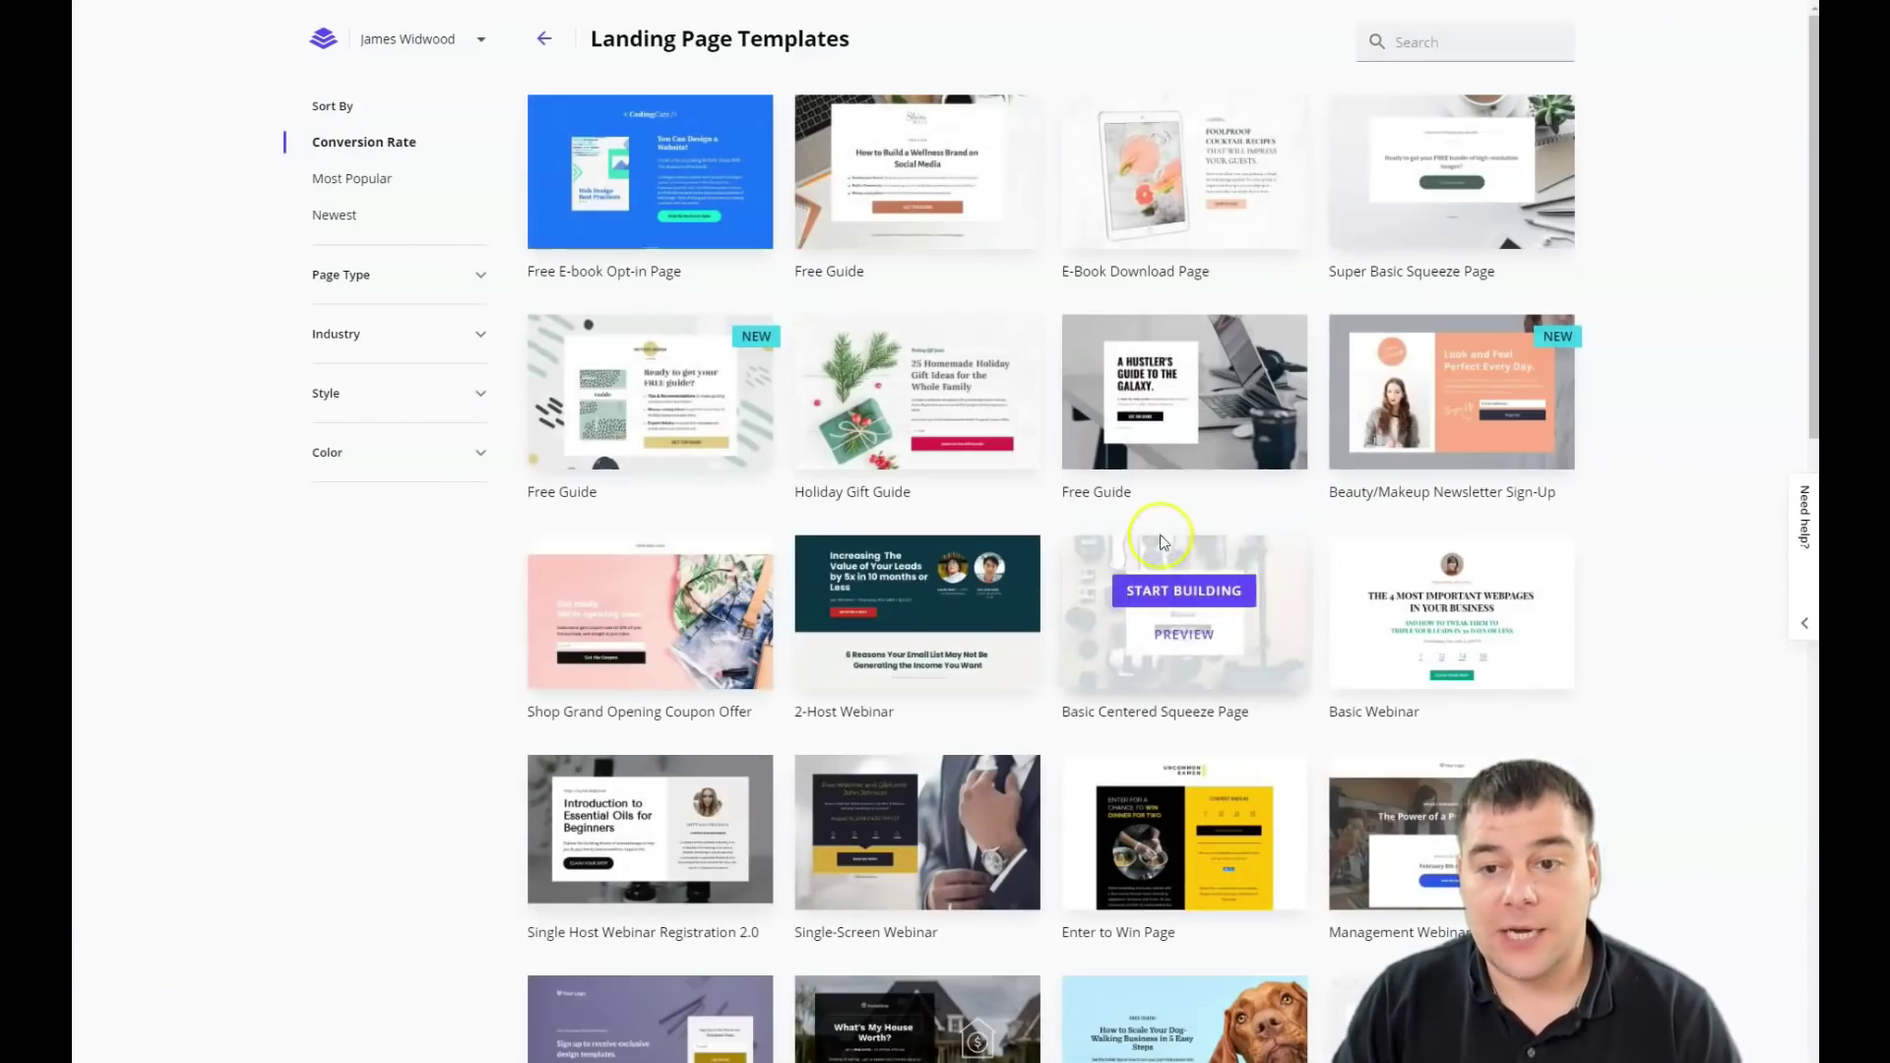
{"action": "scroll", "coordinate": [1172, 532], "scroll_direction": "down", "scroll_amount": 1}
{"action": "scroll", "coordinate": [1171, 532], "scroll_direction": "down", "scroll_amount": 8}
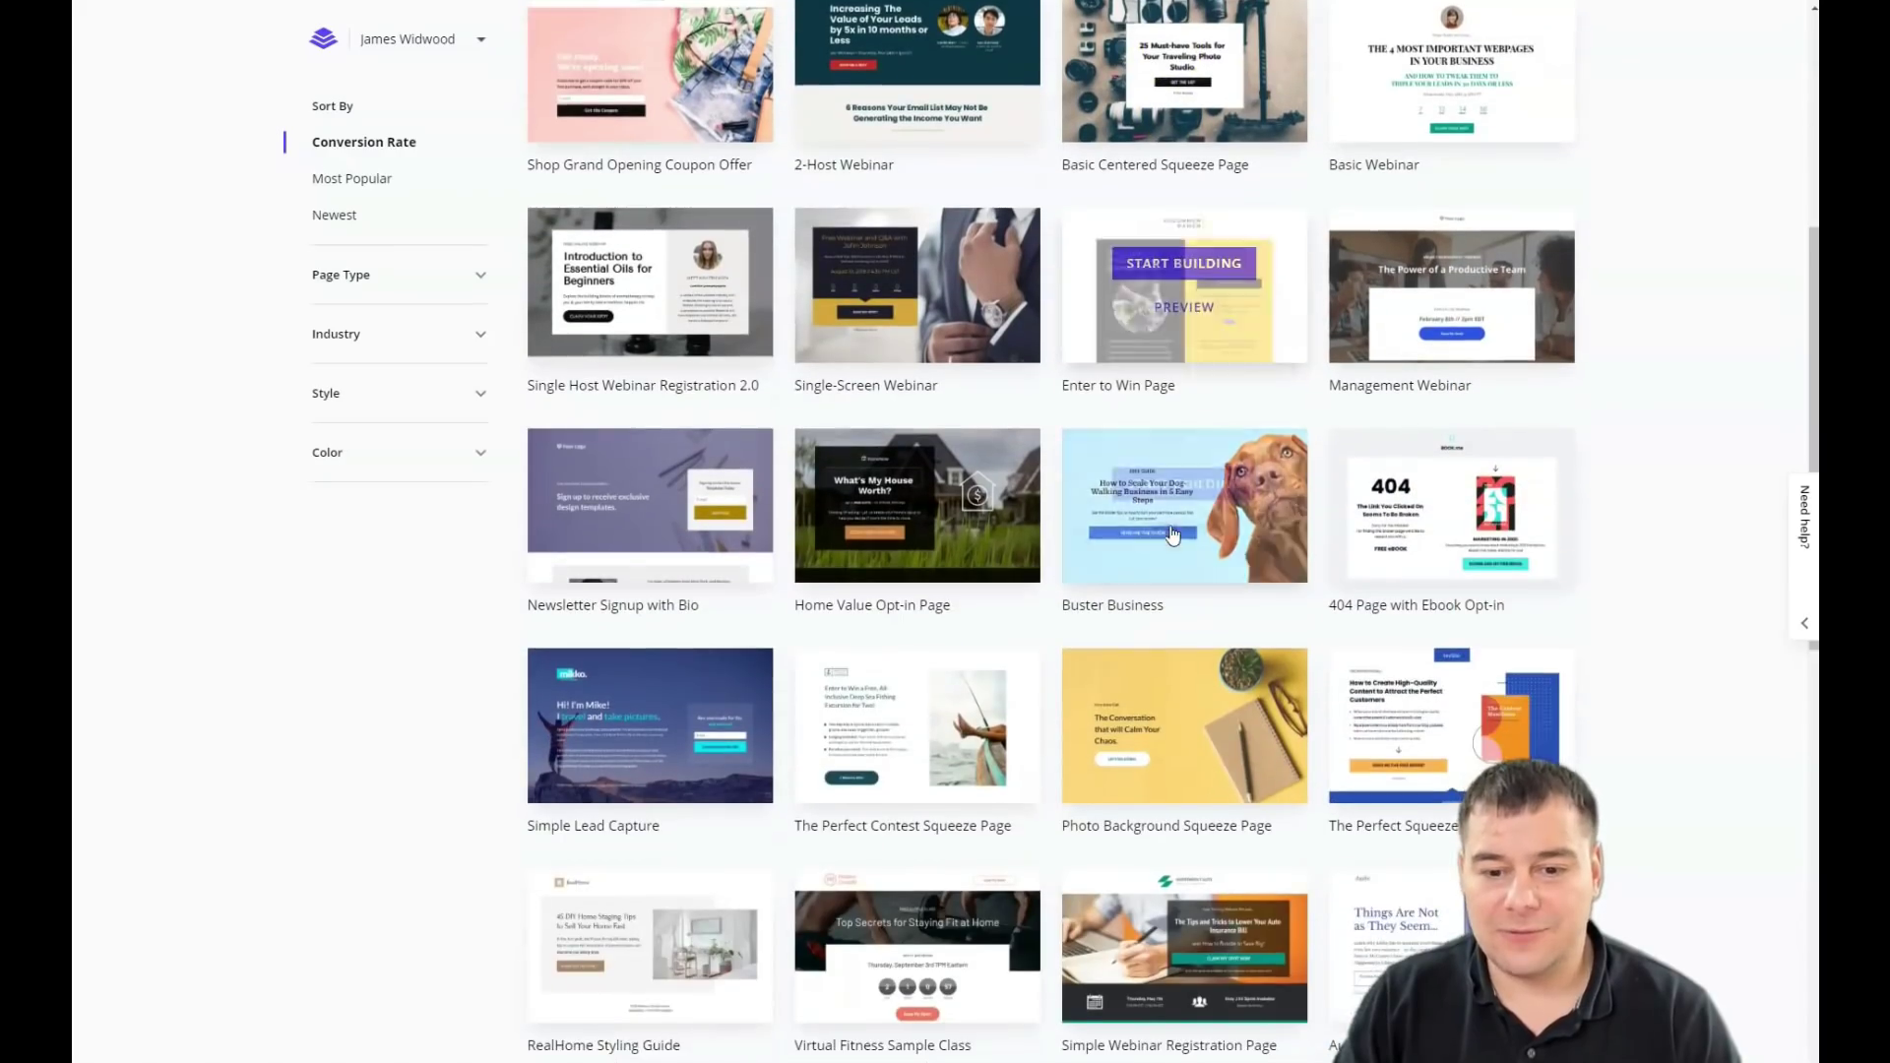
{"action": "scroll", "coordinate": [1171, 532], "scroll_direction": "down", "scroll_amount": 6}
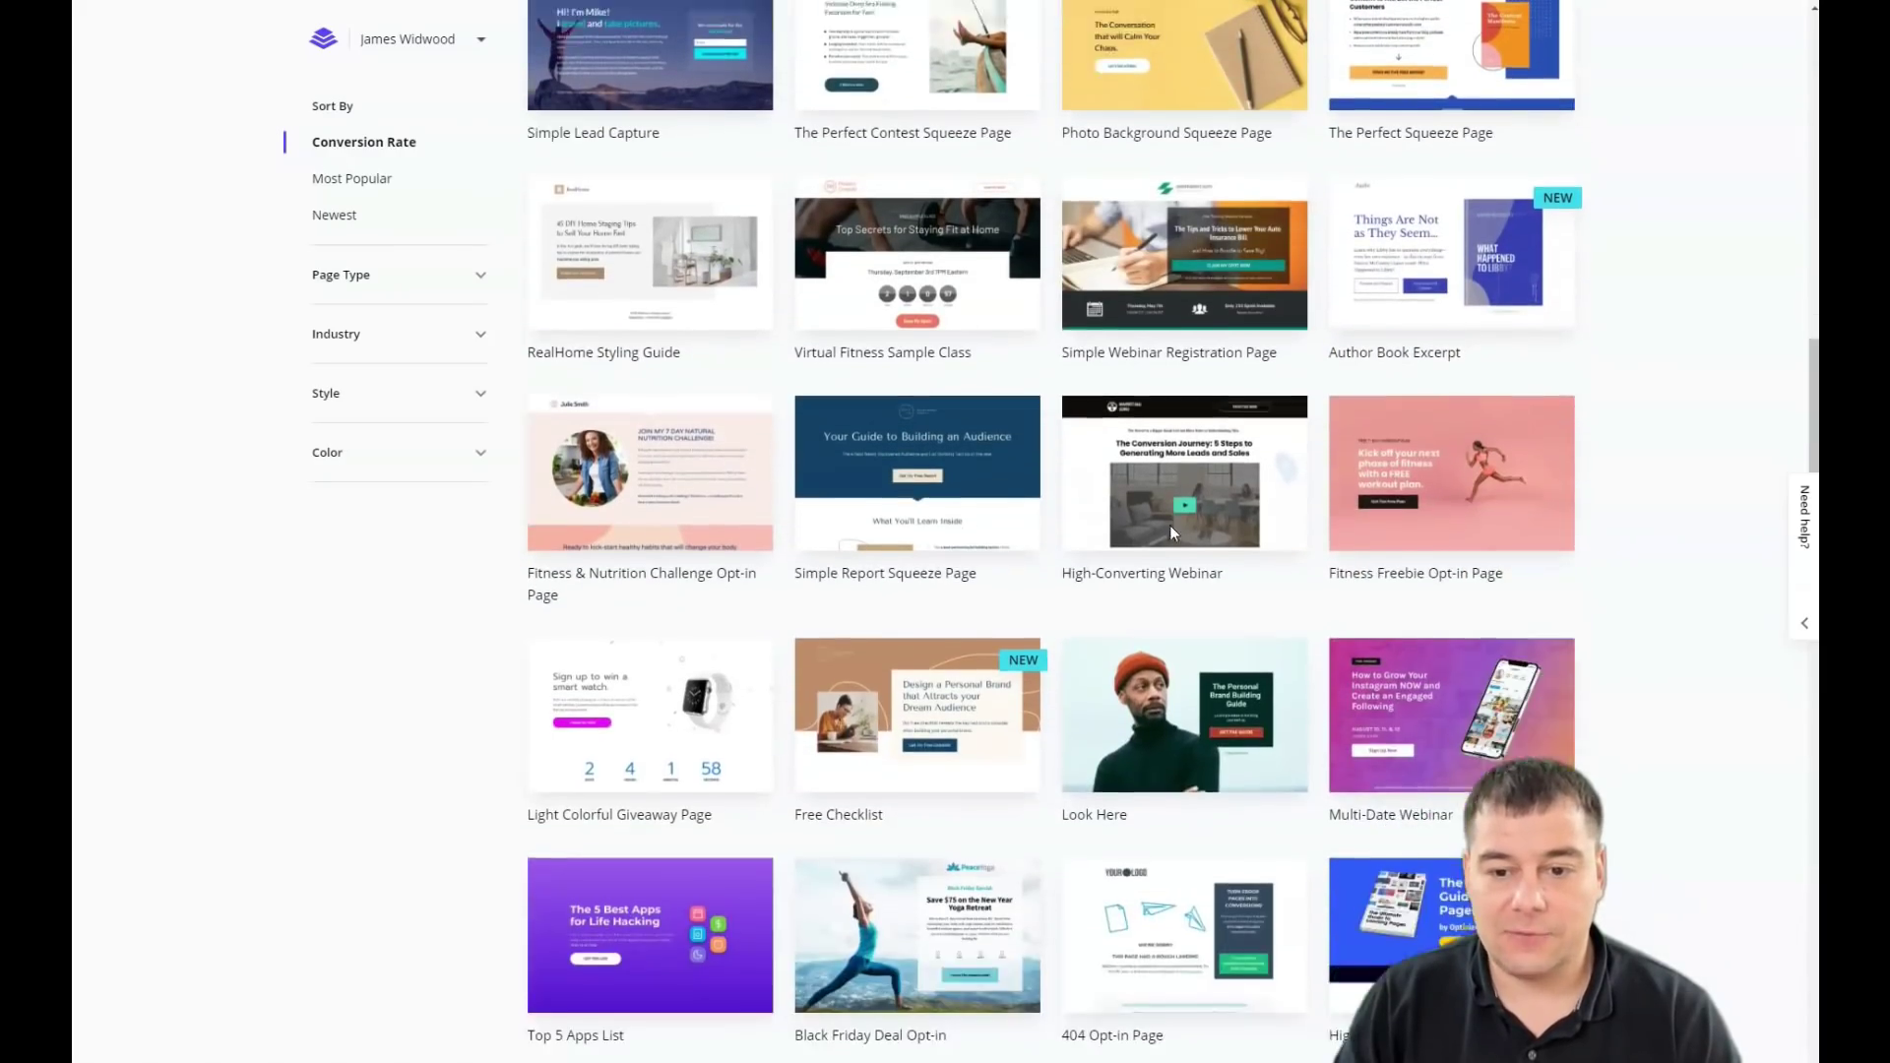
{"action": "scroll", "coordinate": [1173, 532], "scroll_direction": "down", "scroll_amount": 2}
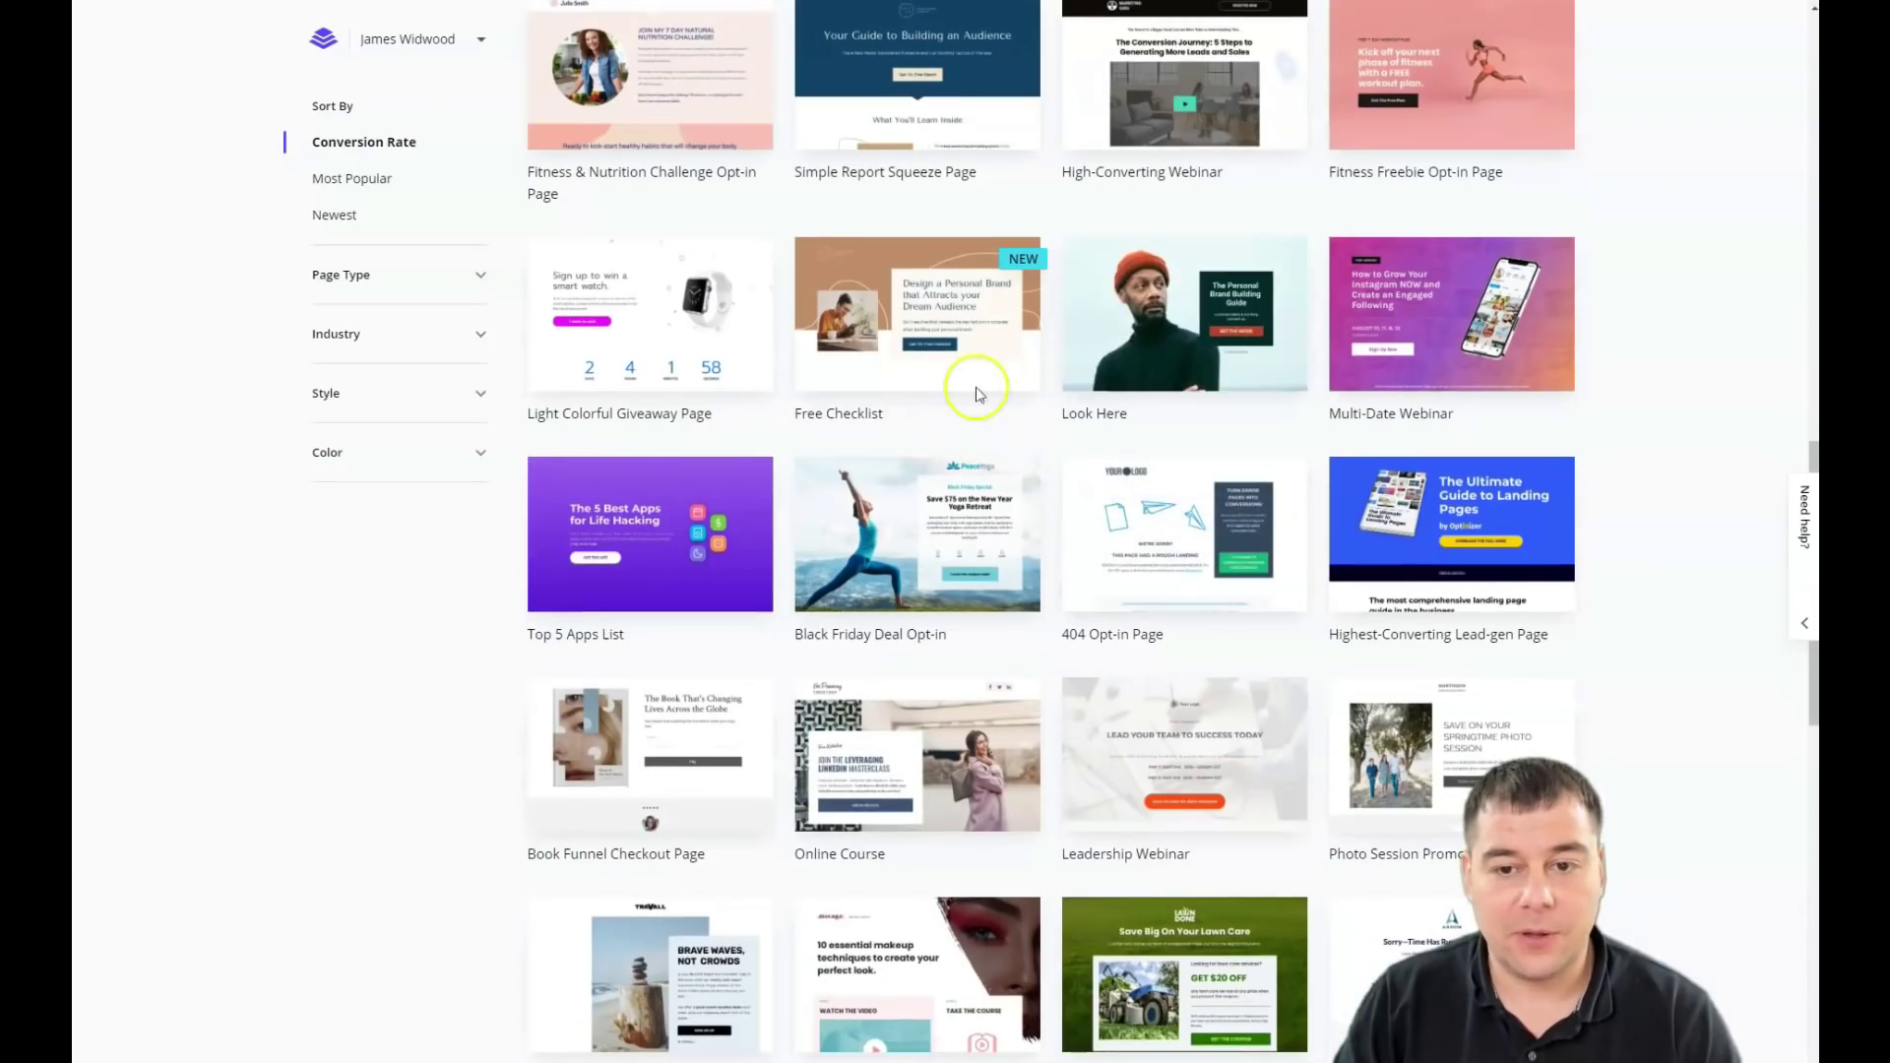
{"action": "scroll", "coordinate": [1169, 351], "scroll_direction": "down", "scroll_amount": 8}
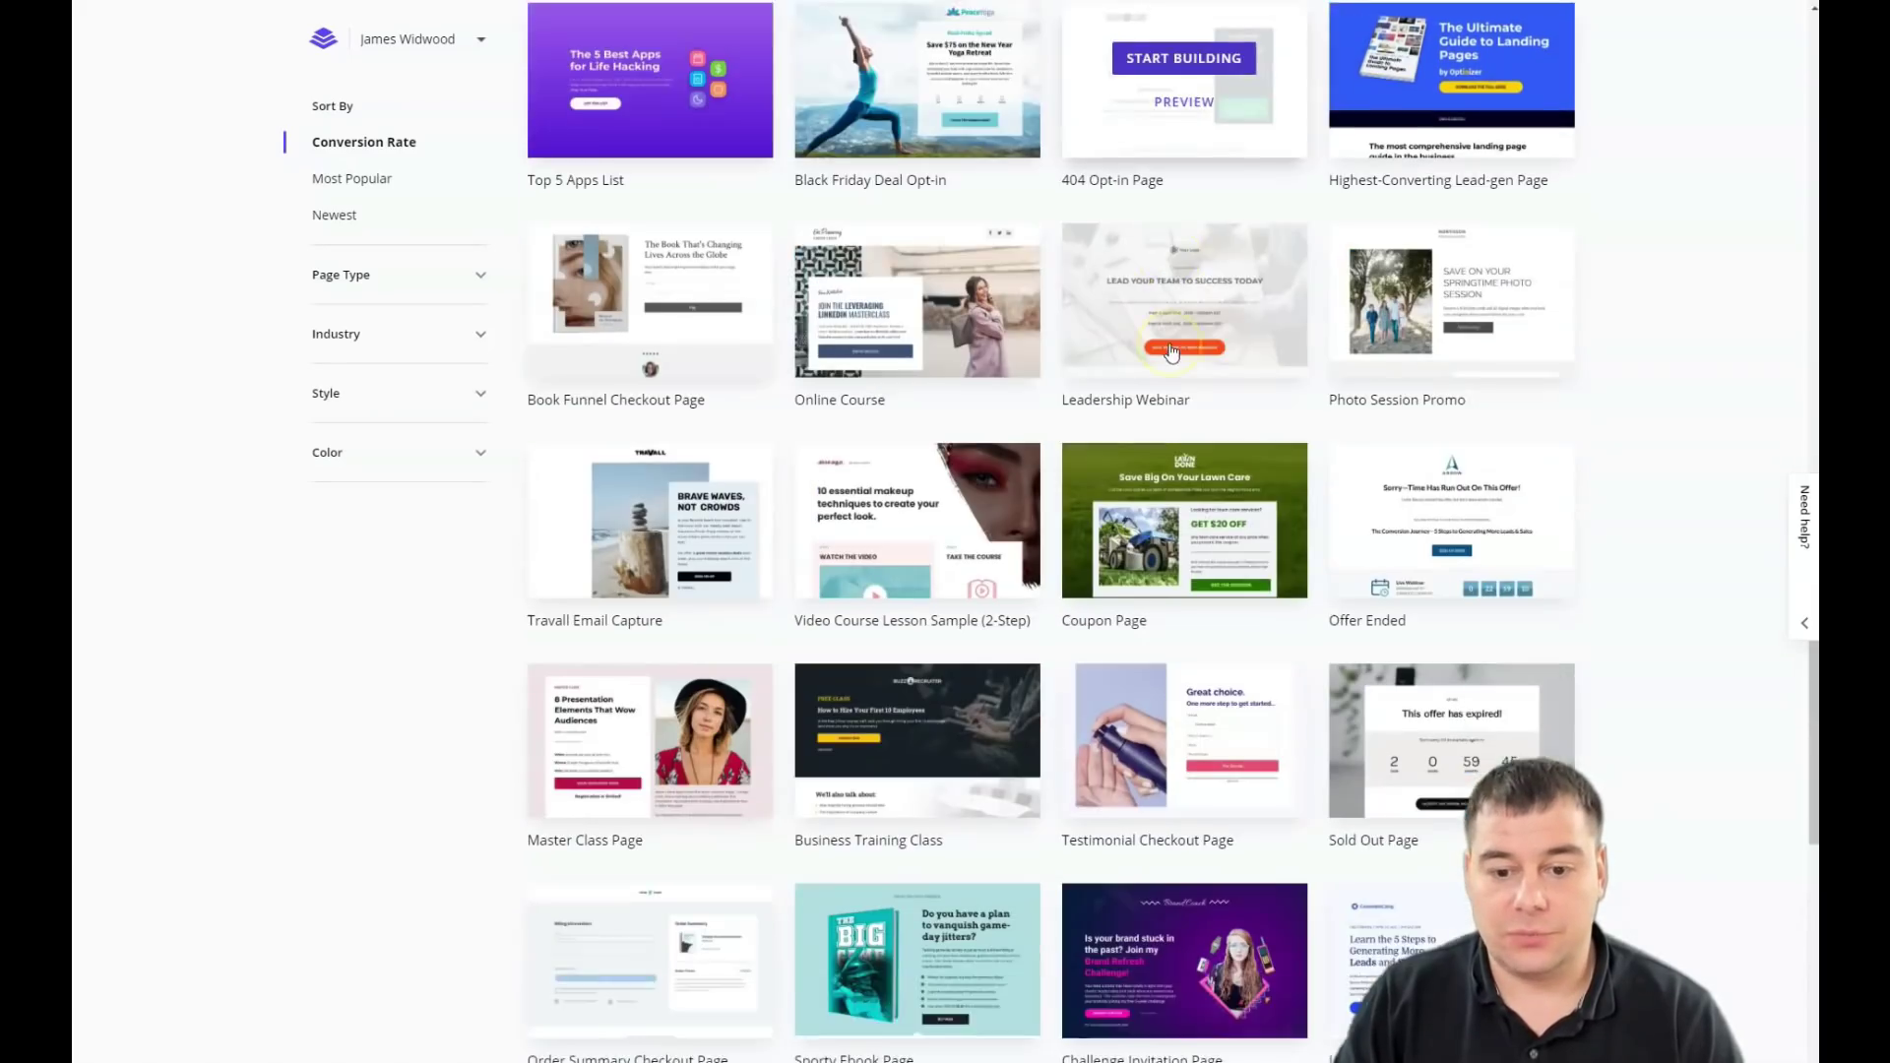
{"action": "scroll", "coordinate": [1171, 352], "scroll_direction": "down", "scroll_amount": 6}
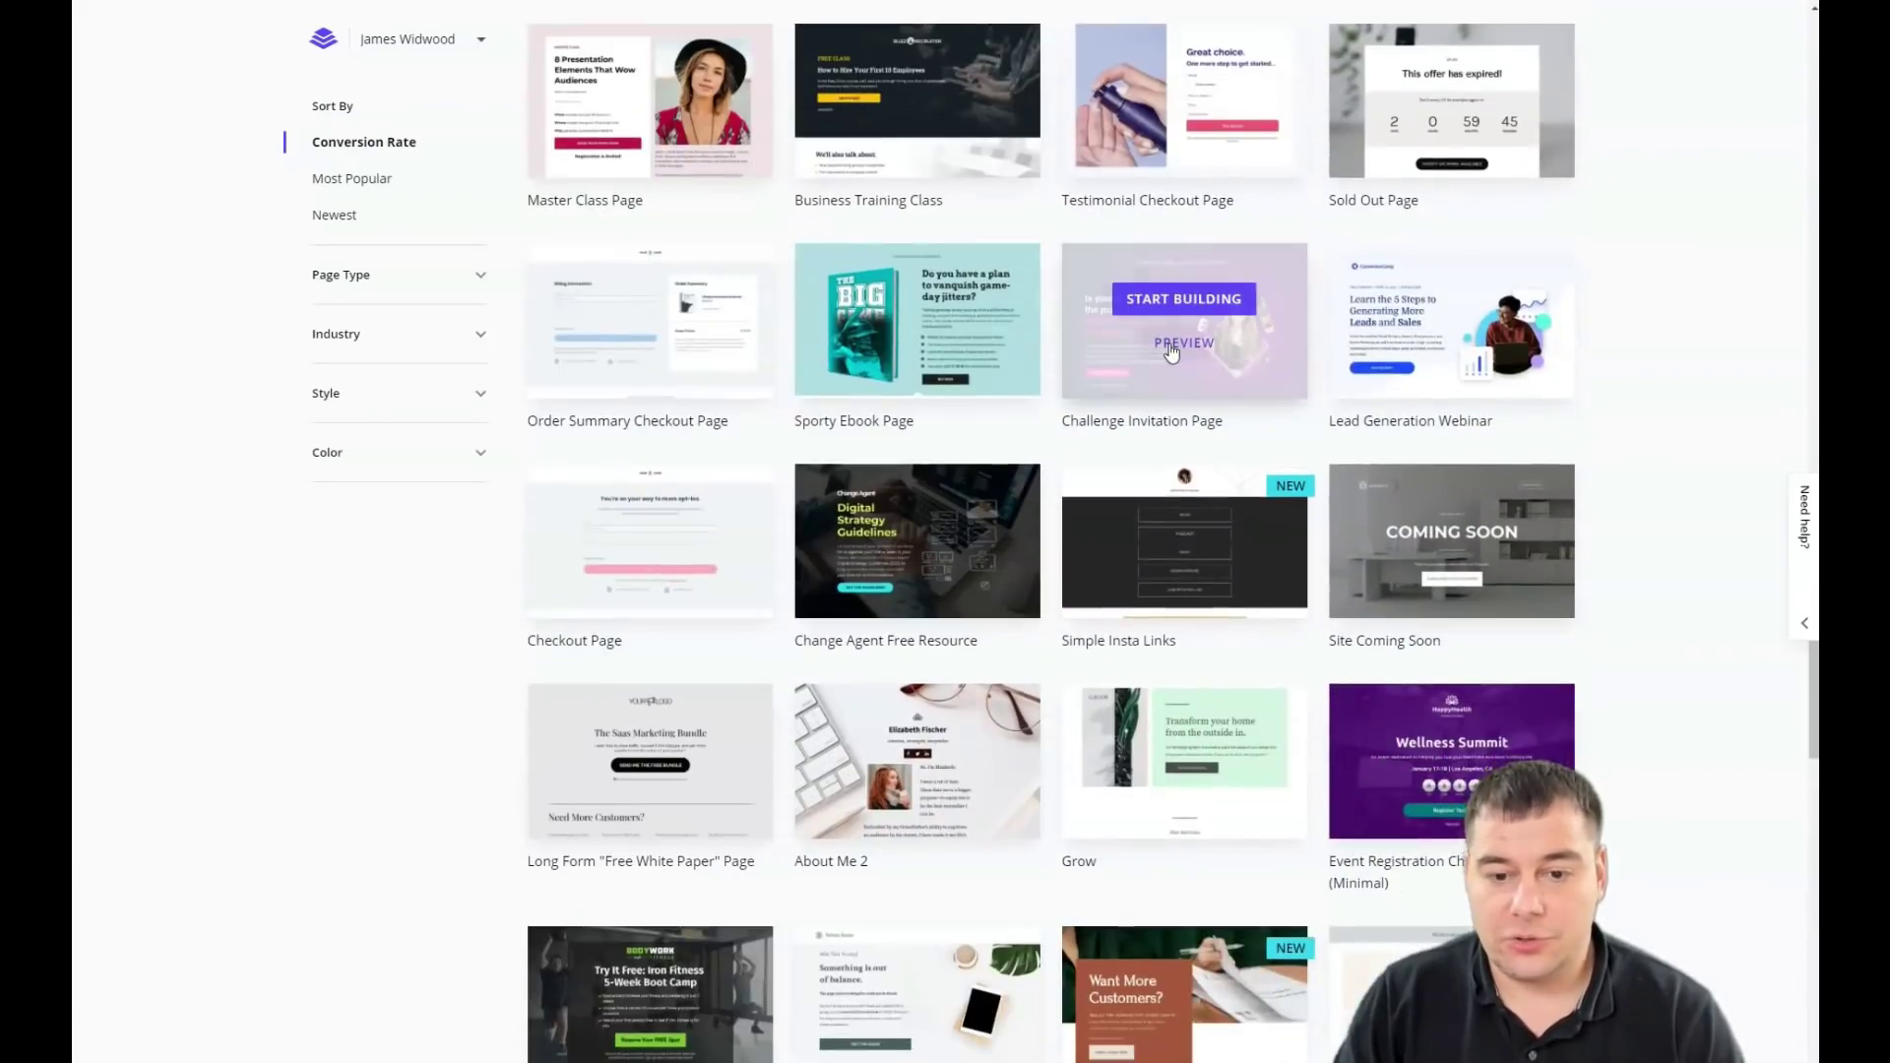
{"action": "scroll", "coordinate": [1171, 351], "scroll_direction": "down", "scroll_amount": 6}
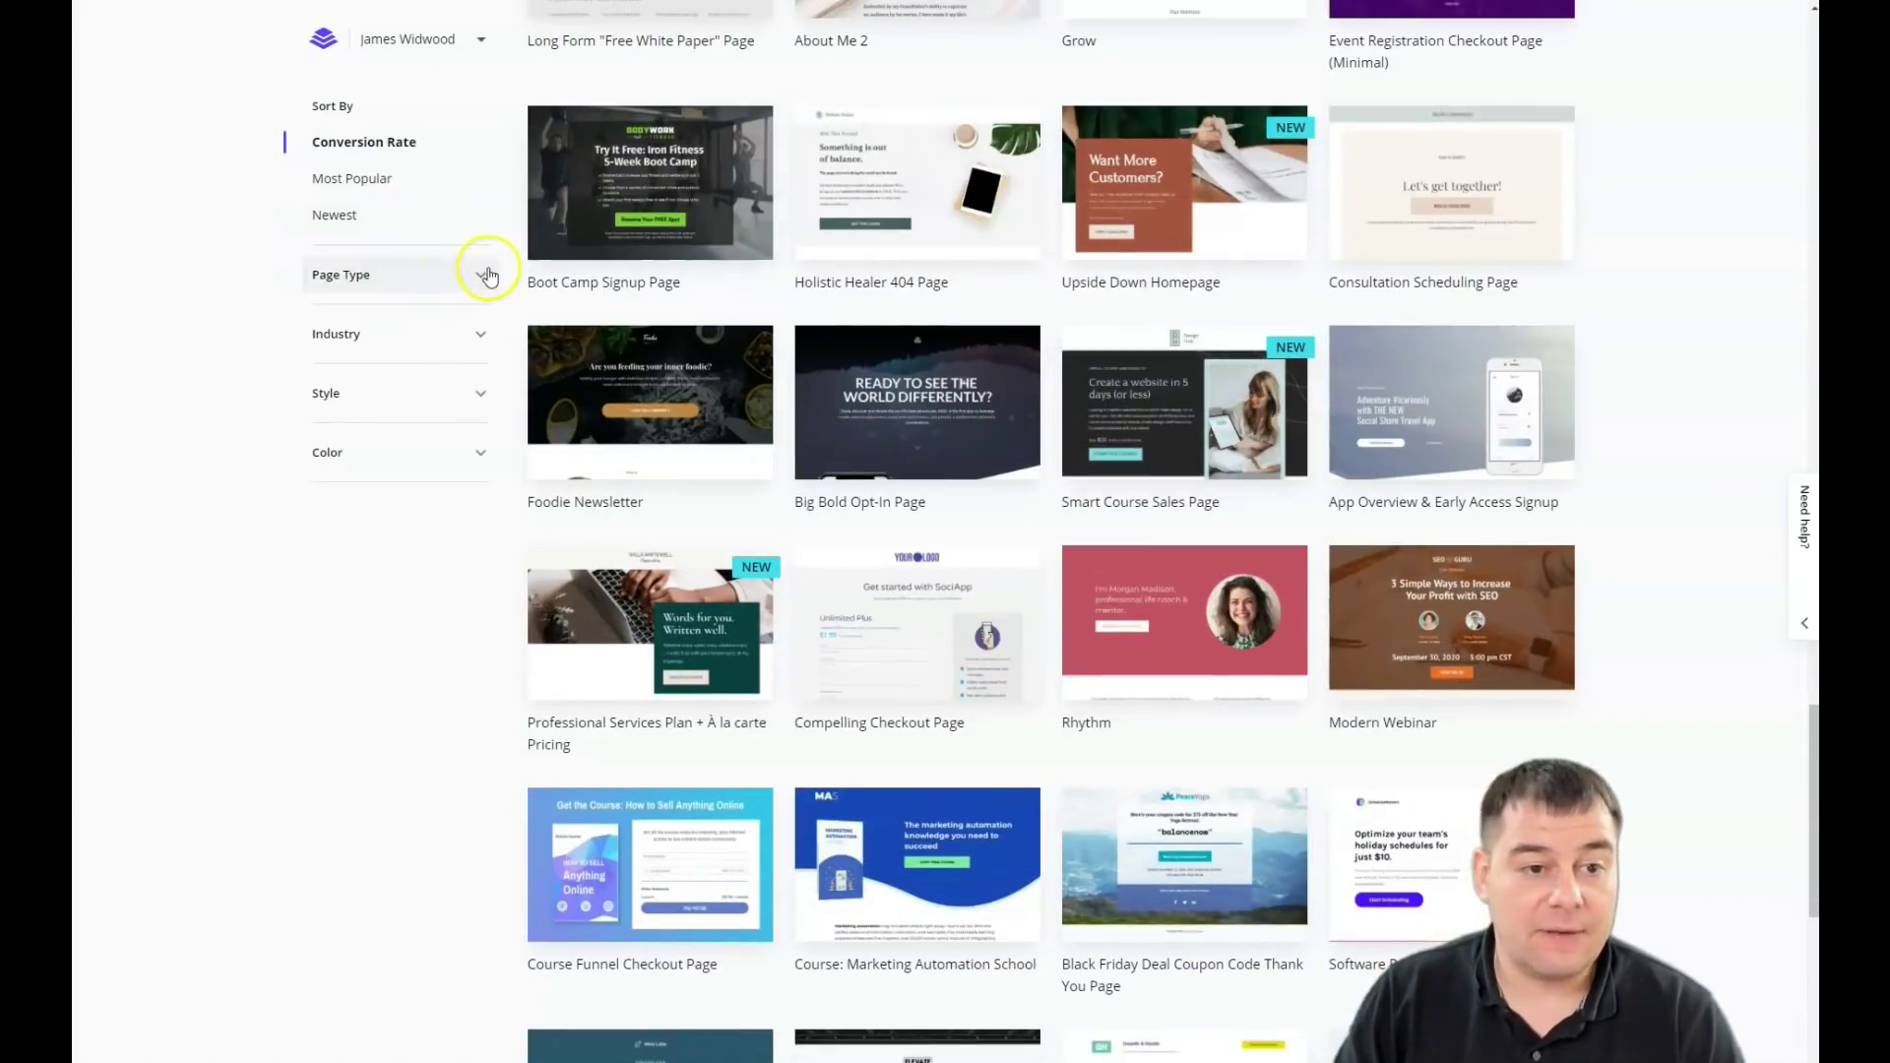
Expand and collapse the Page Type and Industry filters in the template gallery
{"action": "left_click", "coordinate": [486, 277]}
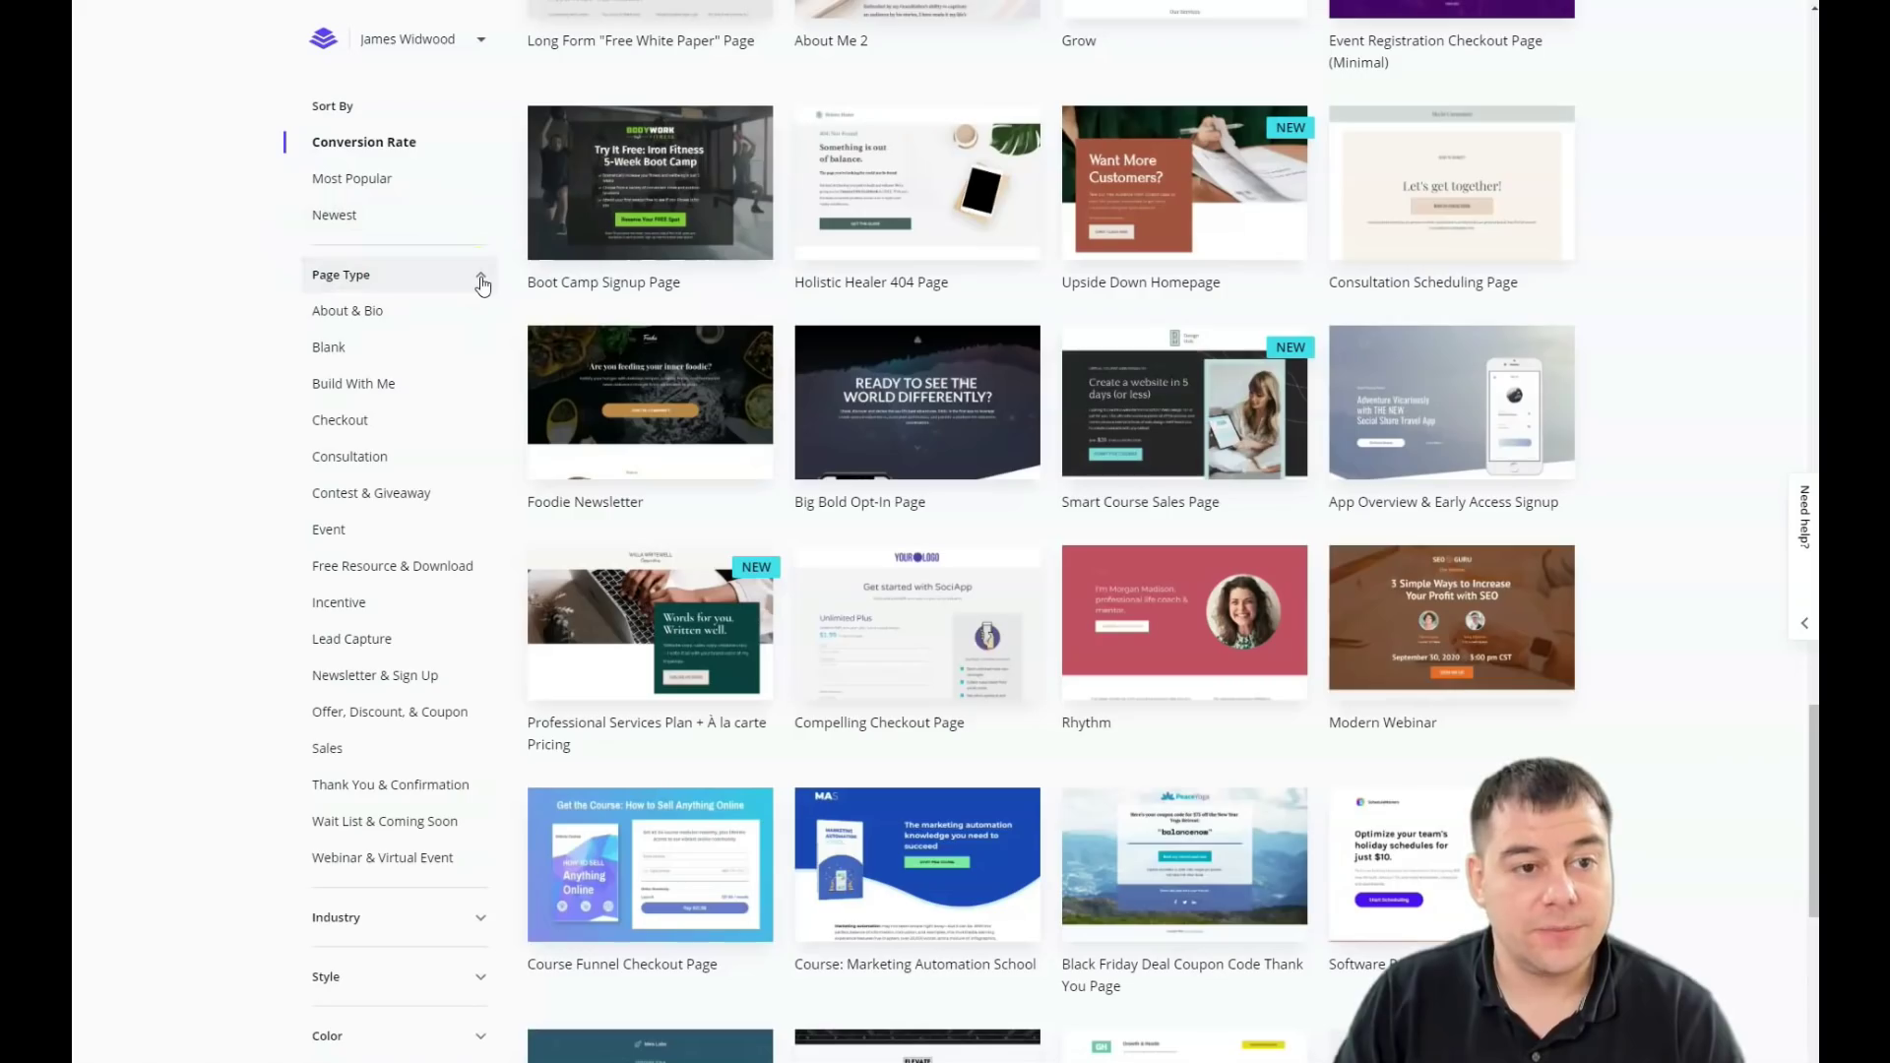
{"action": "left_click", "coordinate": [482, 279]}
{"action": "left_click", "coordinate": [482, 280]}
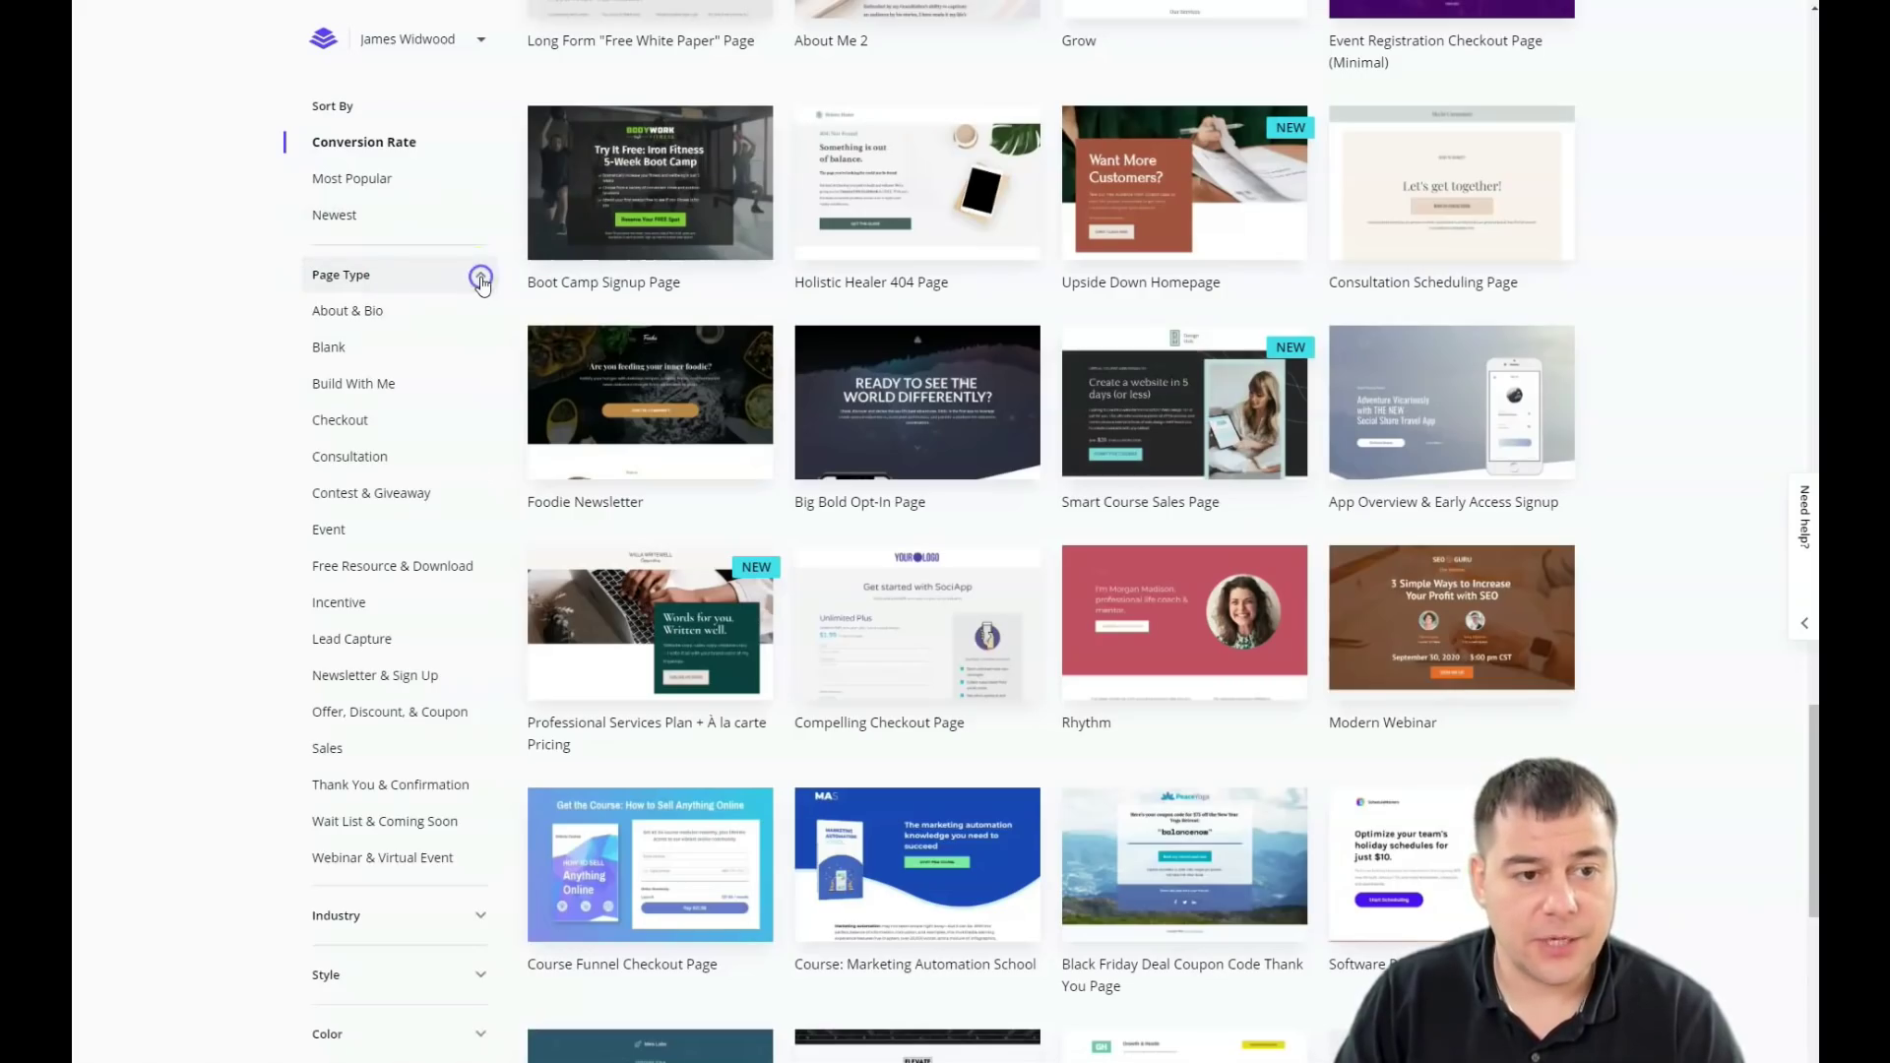
{"action": "left_click", "coordinate": [481, 281]}
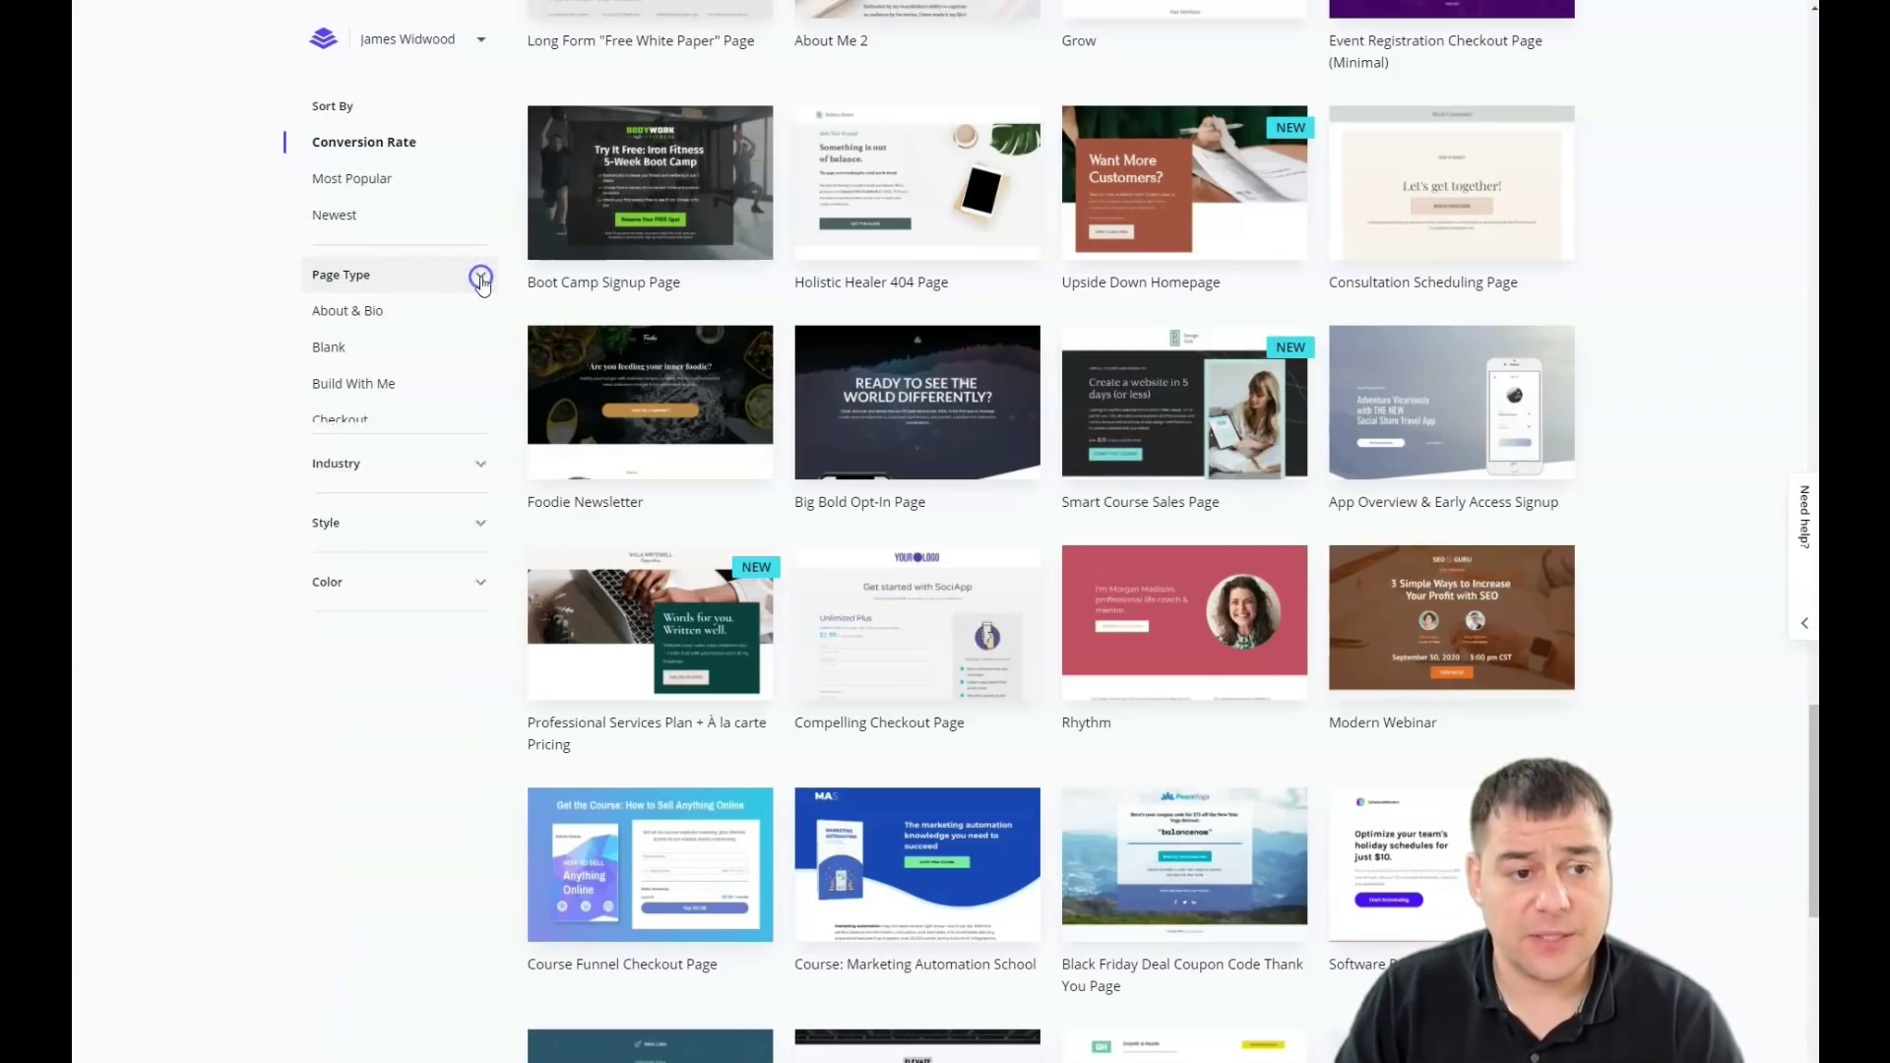
{"action": "left_click", "coordinate": [479, 275]}
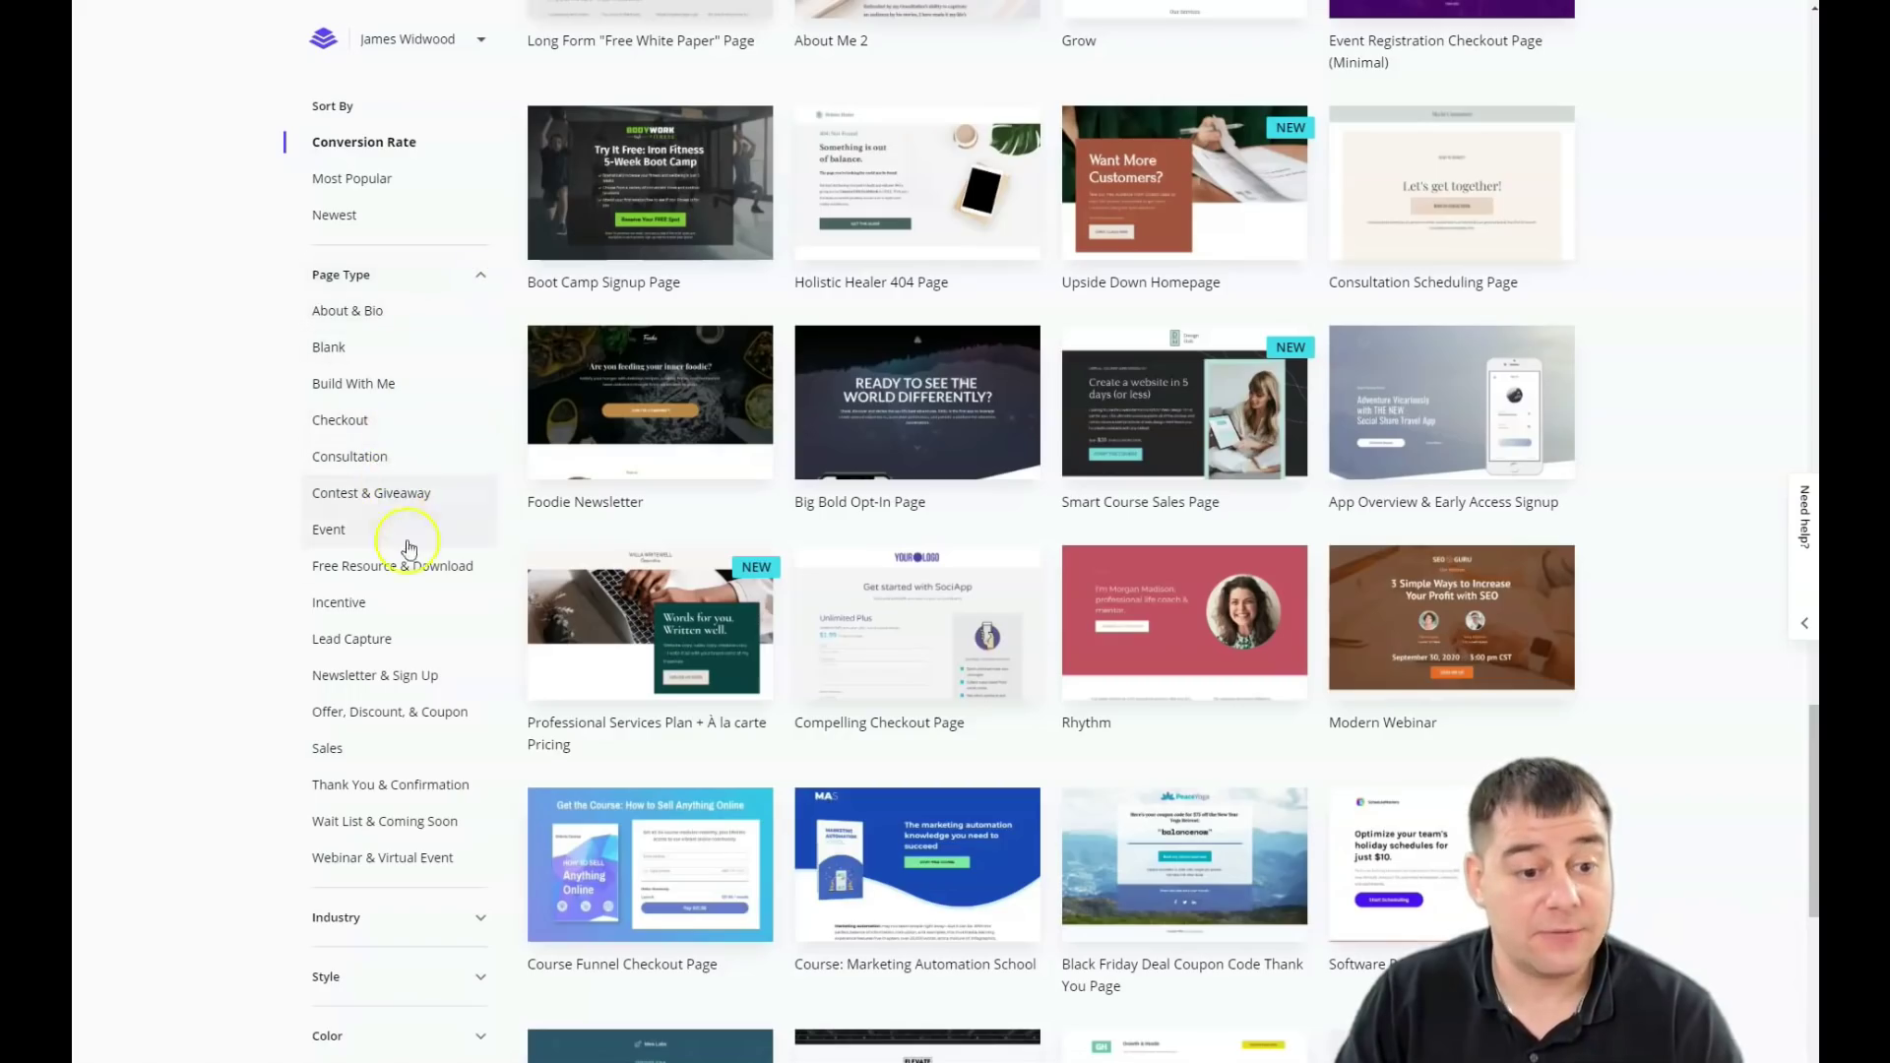
{"action": "left_click", "coordinate": [482, 277]}
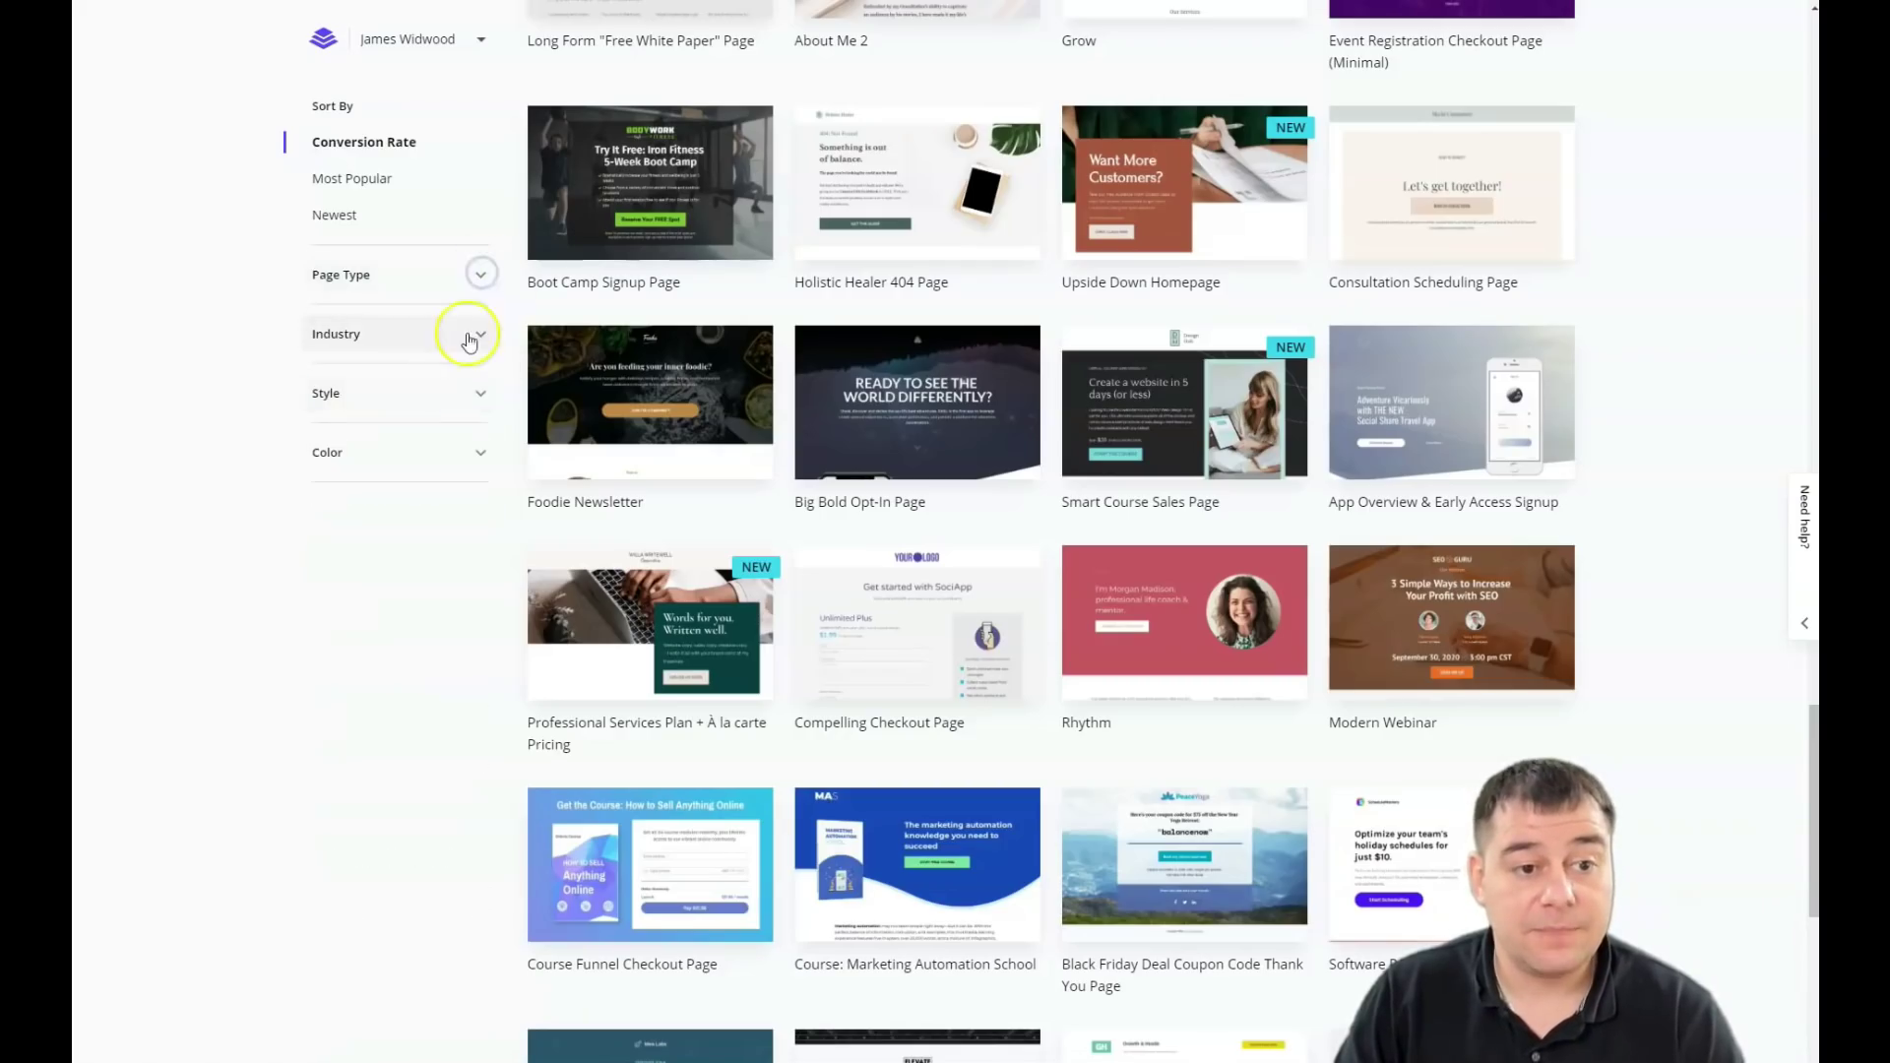
{"action": "left_click", "coordinate": [482, 338]}
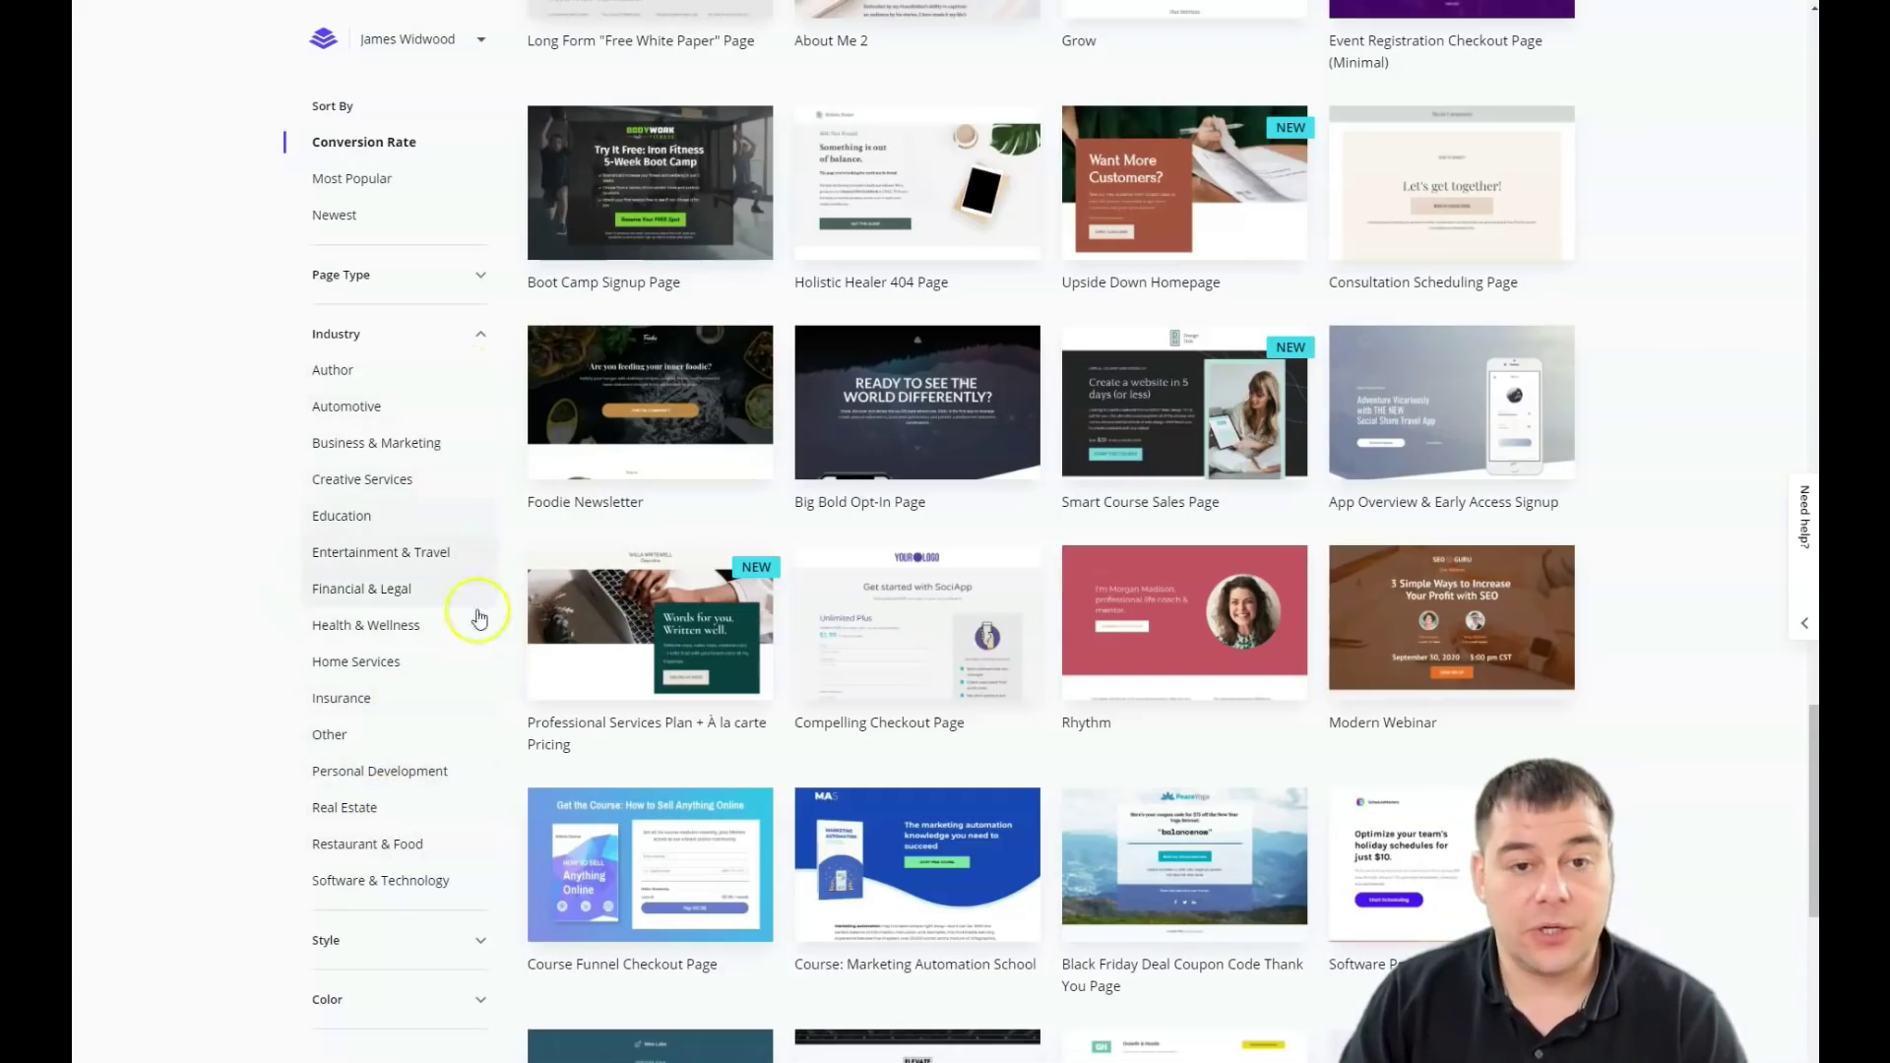
{"action": "left_click", "coordinate": [480, 280]}
{"action": "left_click", "coordinate": [481, 281]}
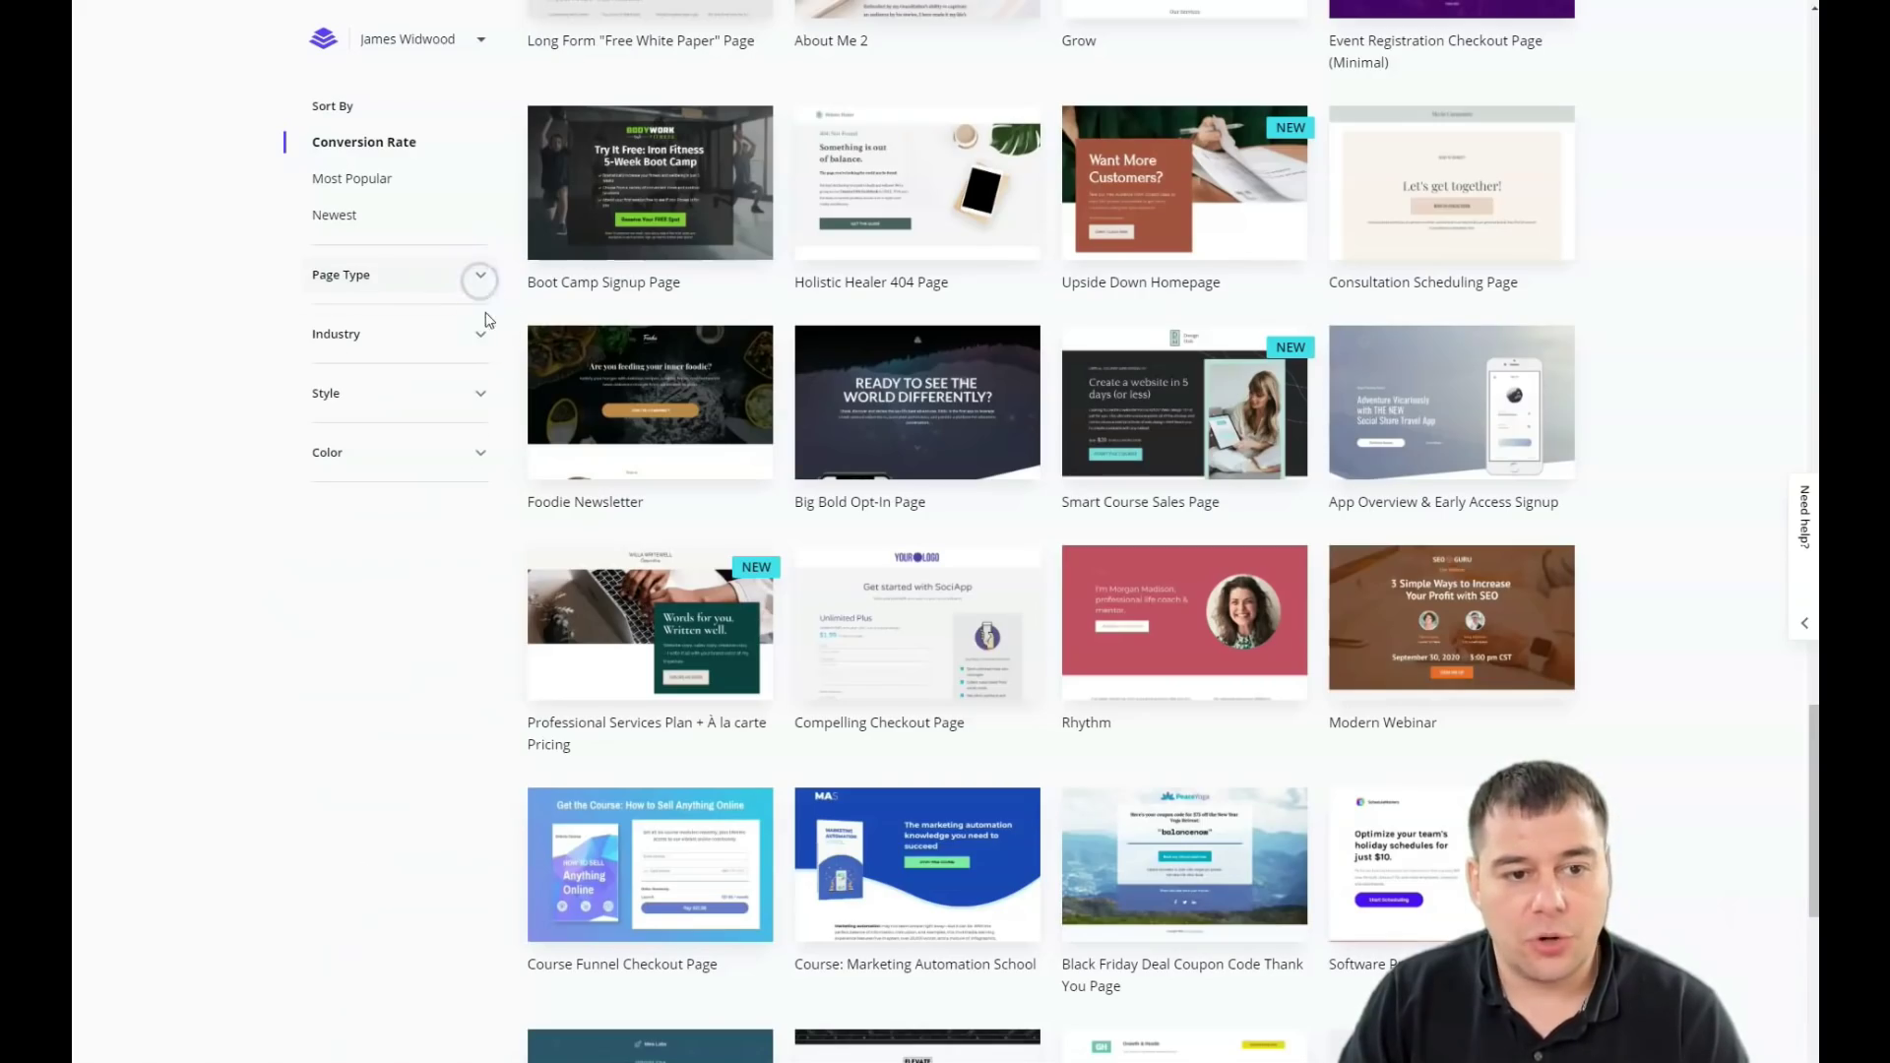
{"action": "scroll", "coordinate": [962, 578], "scroll_direction": "up", "scroll_amount": 6}
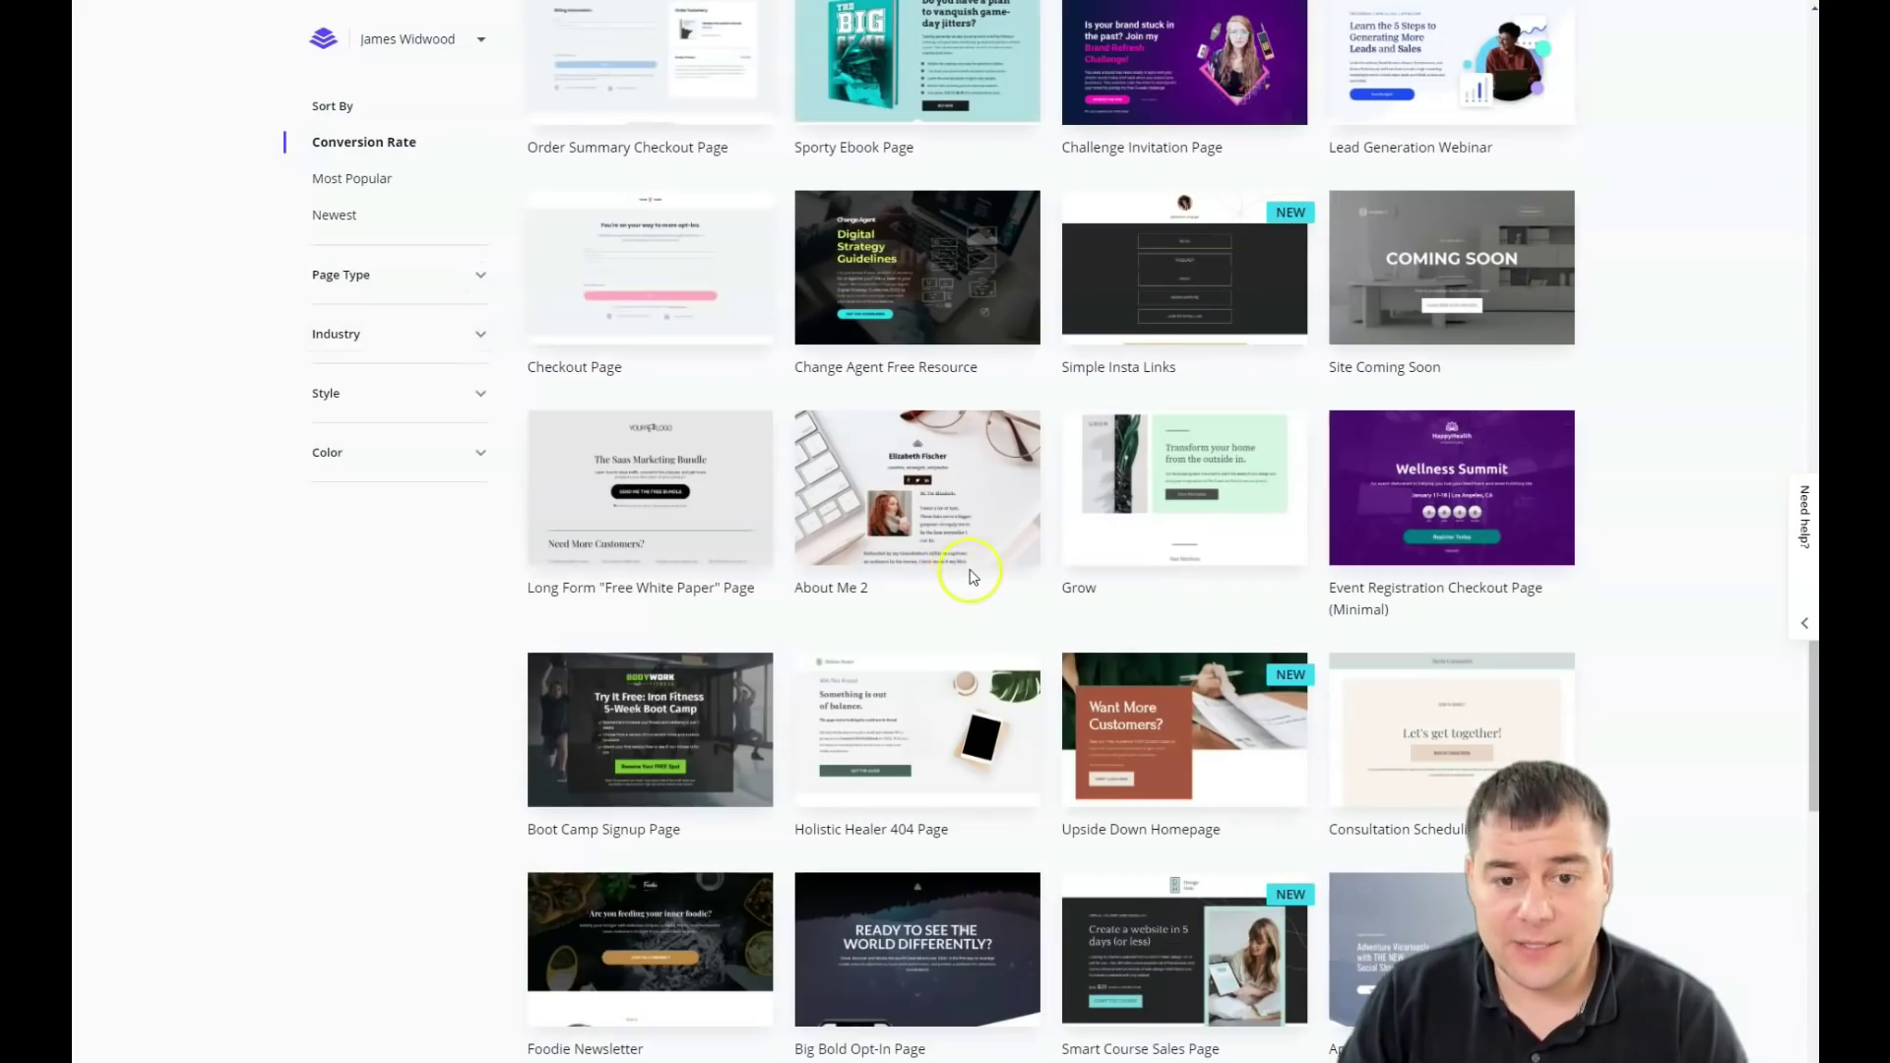
{"action": "scroll", "coordinate": [968, 578], "scroll_direction": "up", "scroll_amount": 9}
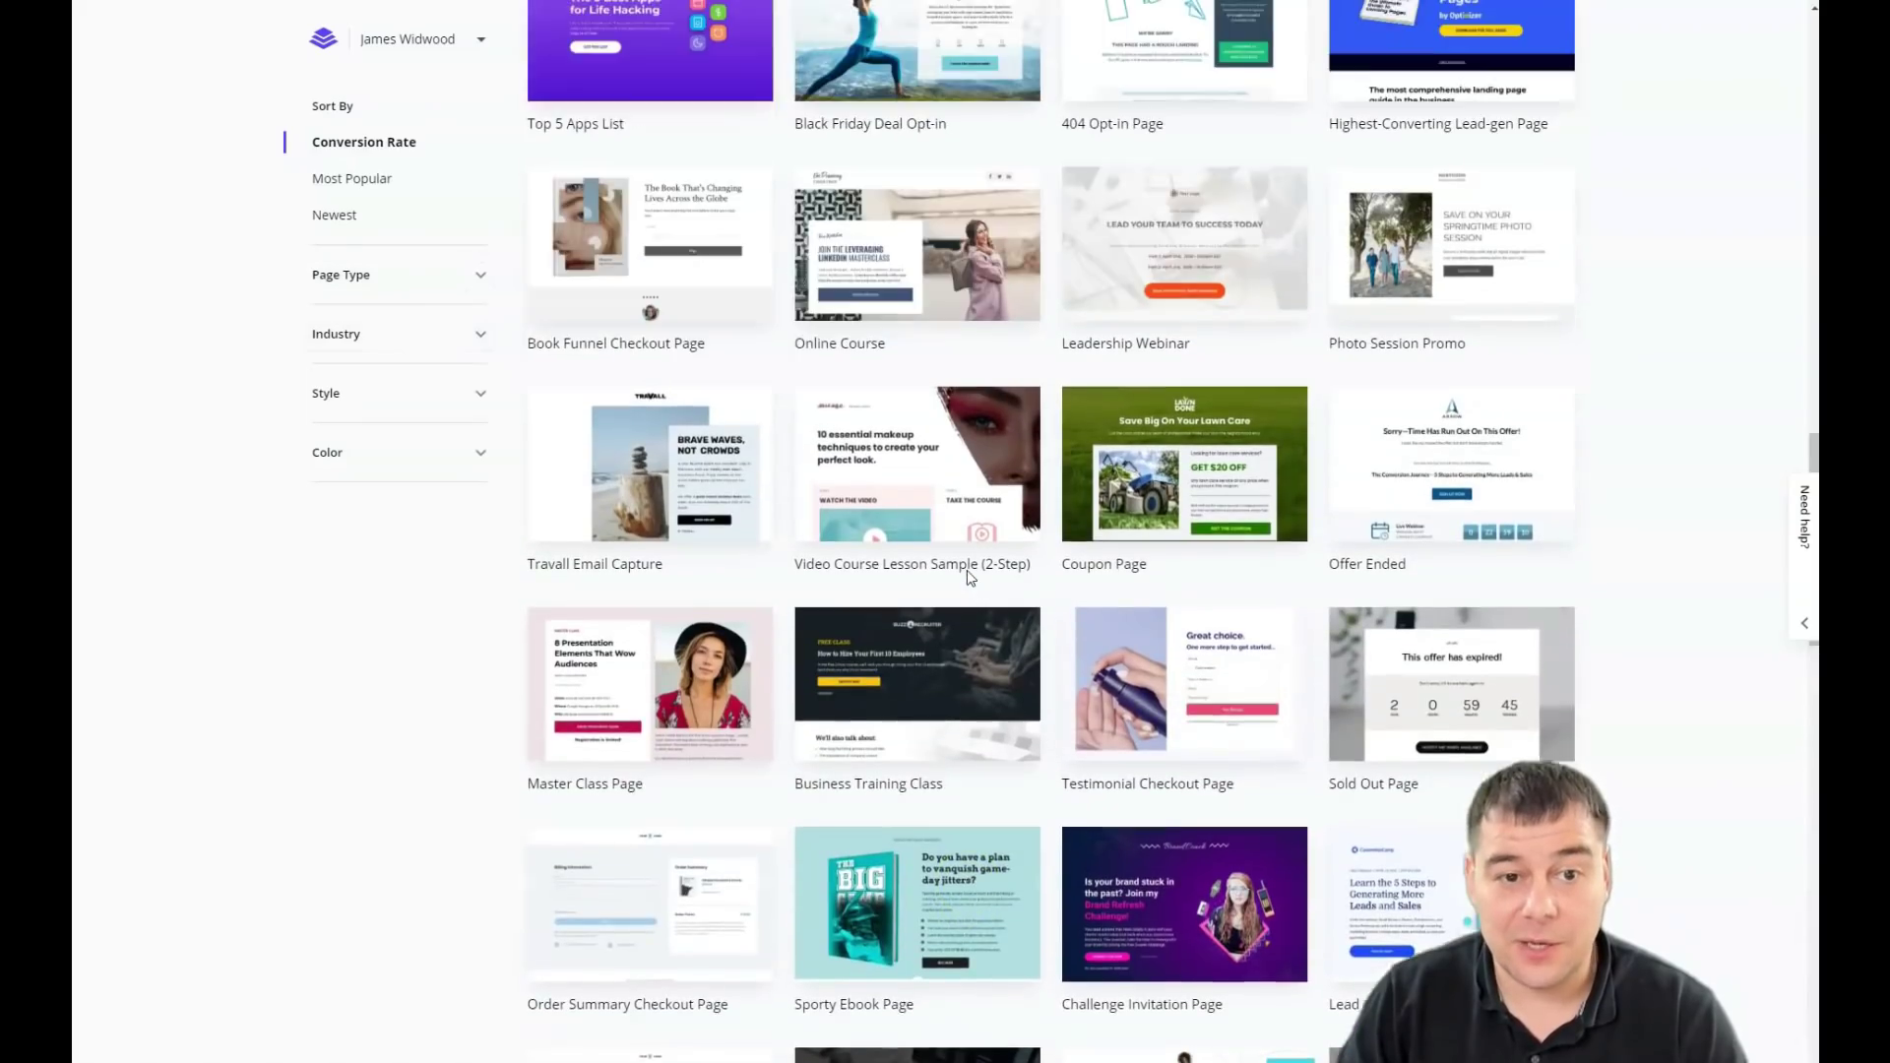
{"action": "scroll", "coordinate": [967, 570], "scroll_direction": "up", "scroll_amount": 2}
{"action": "scroll", "coordinate": [977, 570], "scroll_direction": "up", "scroll_amount": 3}
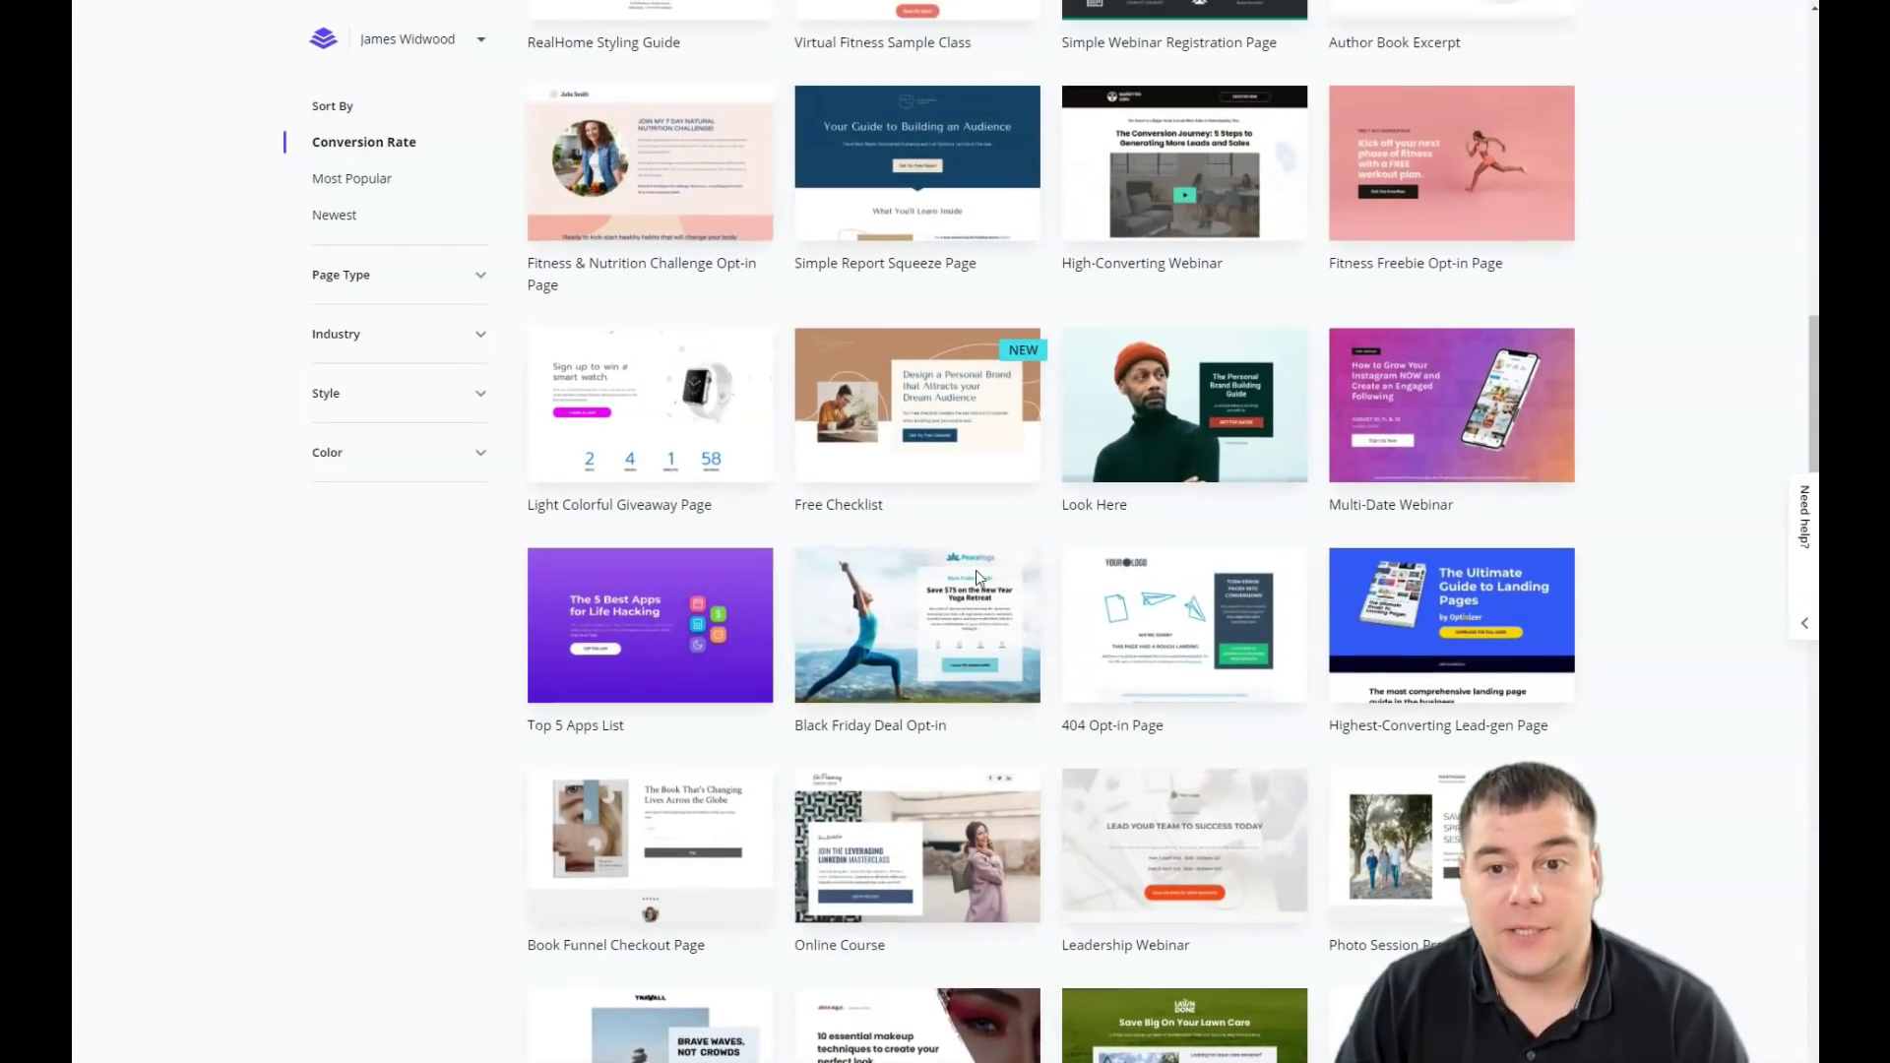
{"action": "scroll", "coordinate": [1124, 408], "scroll_direction": "up", "scroll_amount": 2}
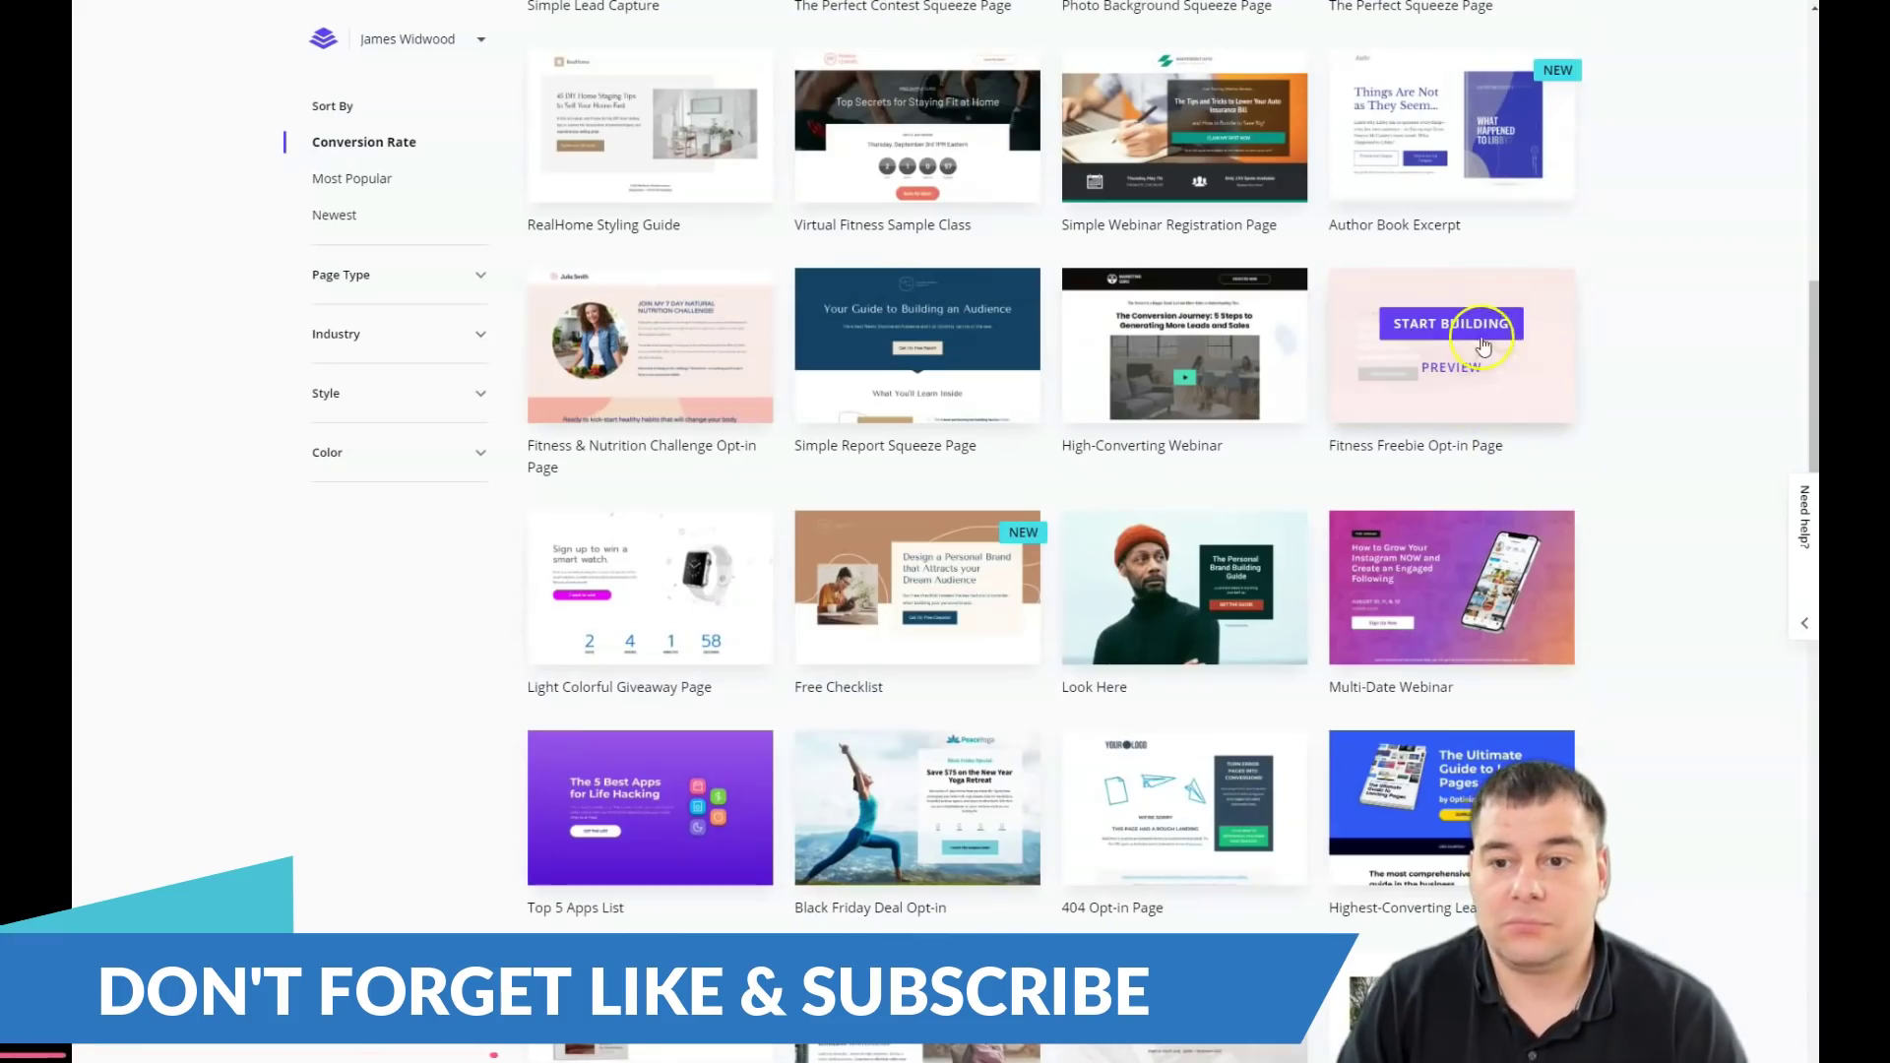
Build a page named TR from the Fitness Freebie Opt-in Page template
{"action": "left_click", "coordinate": [1435, 332]}
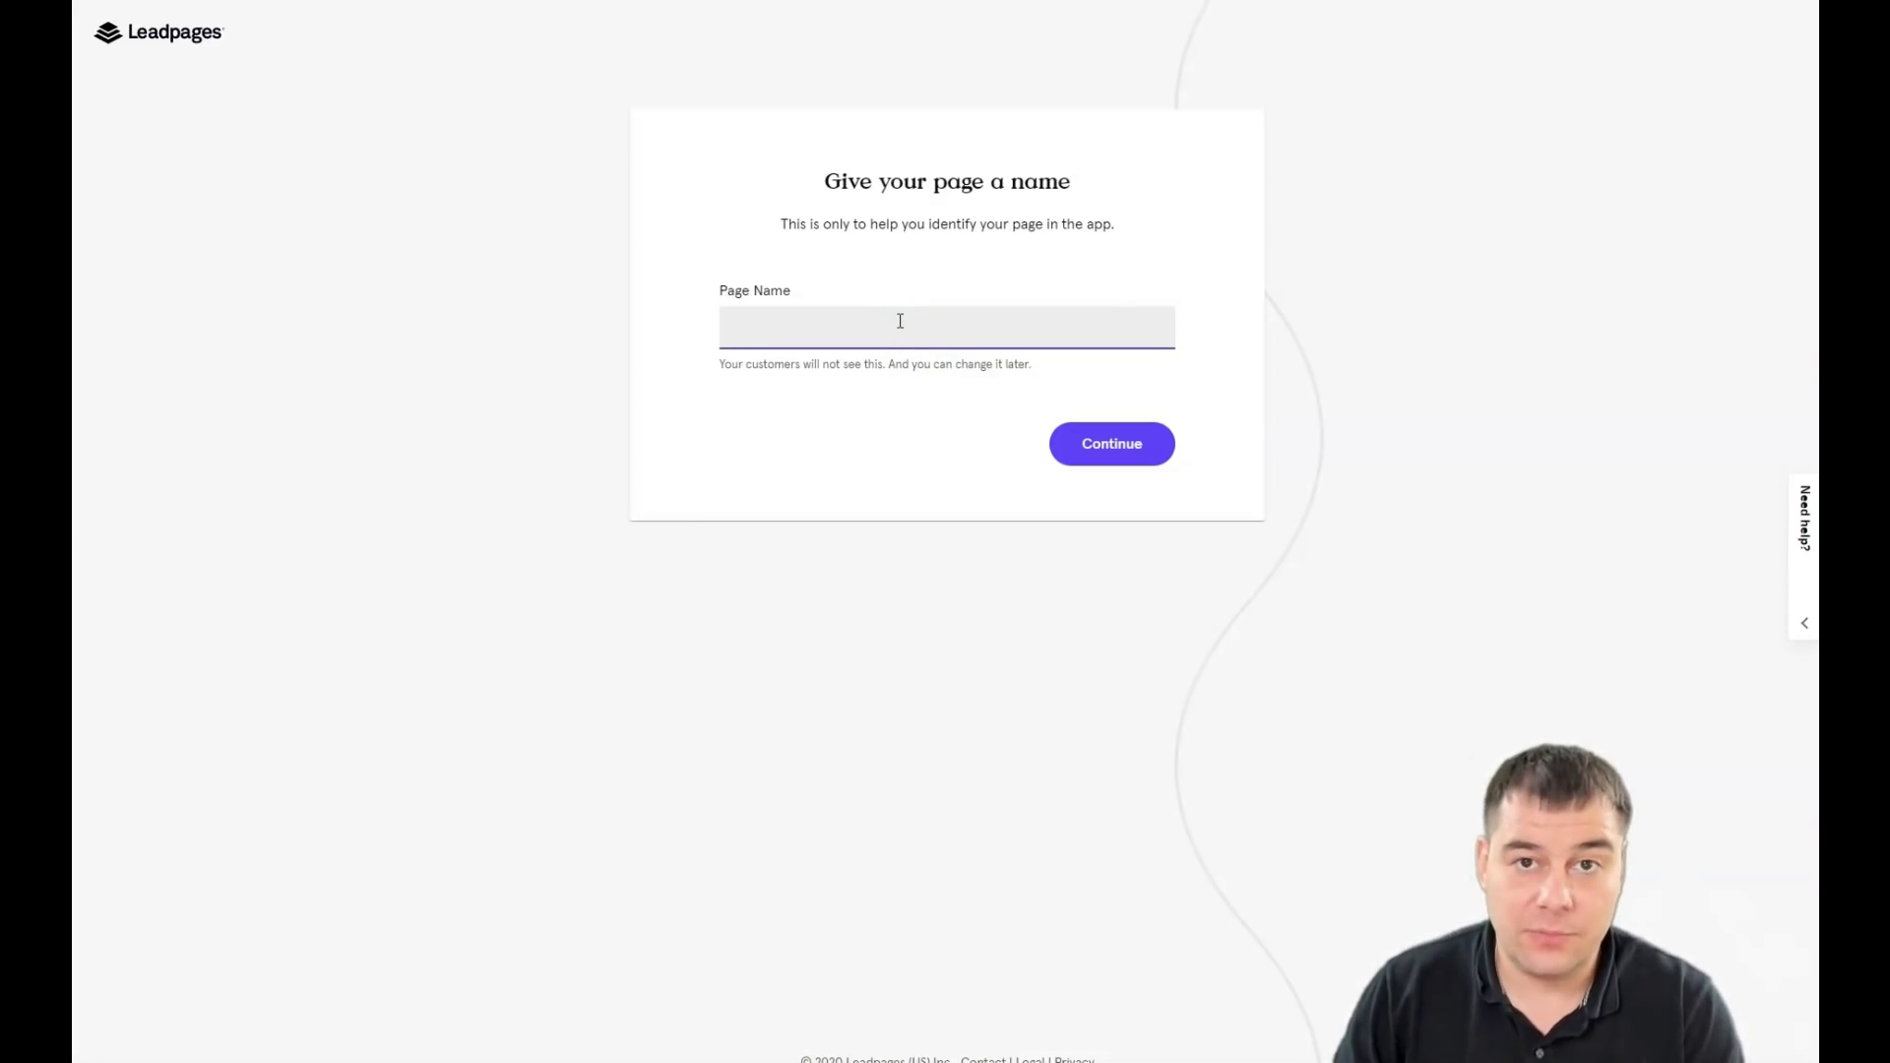
{"action": "type", "text": "TR"}
{"action": "key", "text": "Return"}
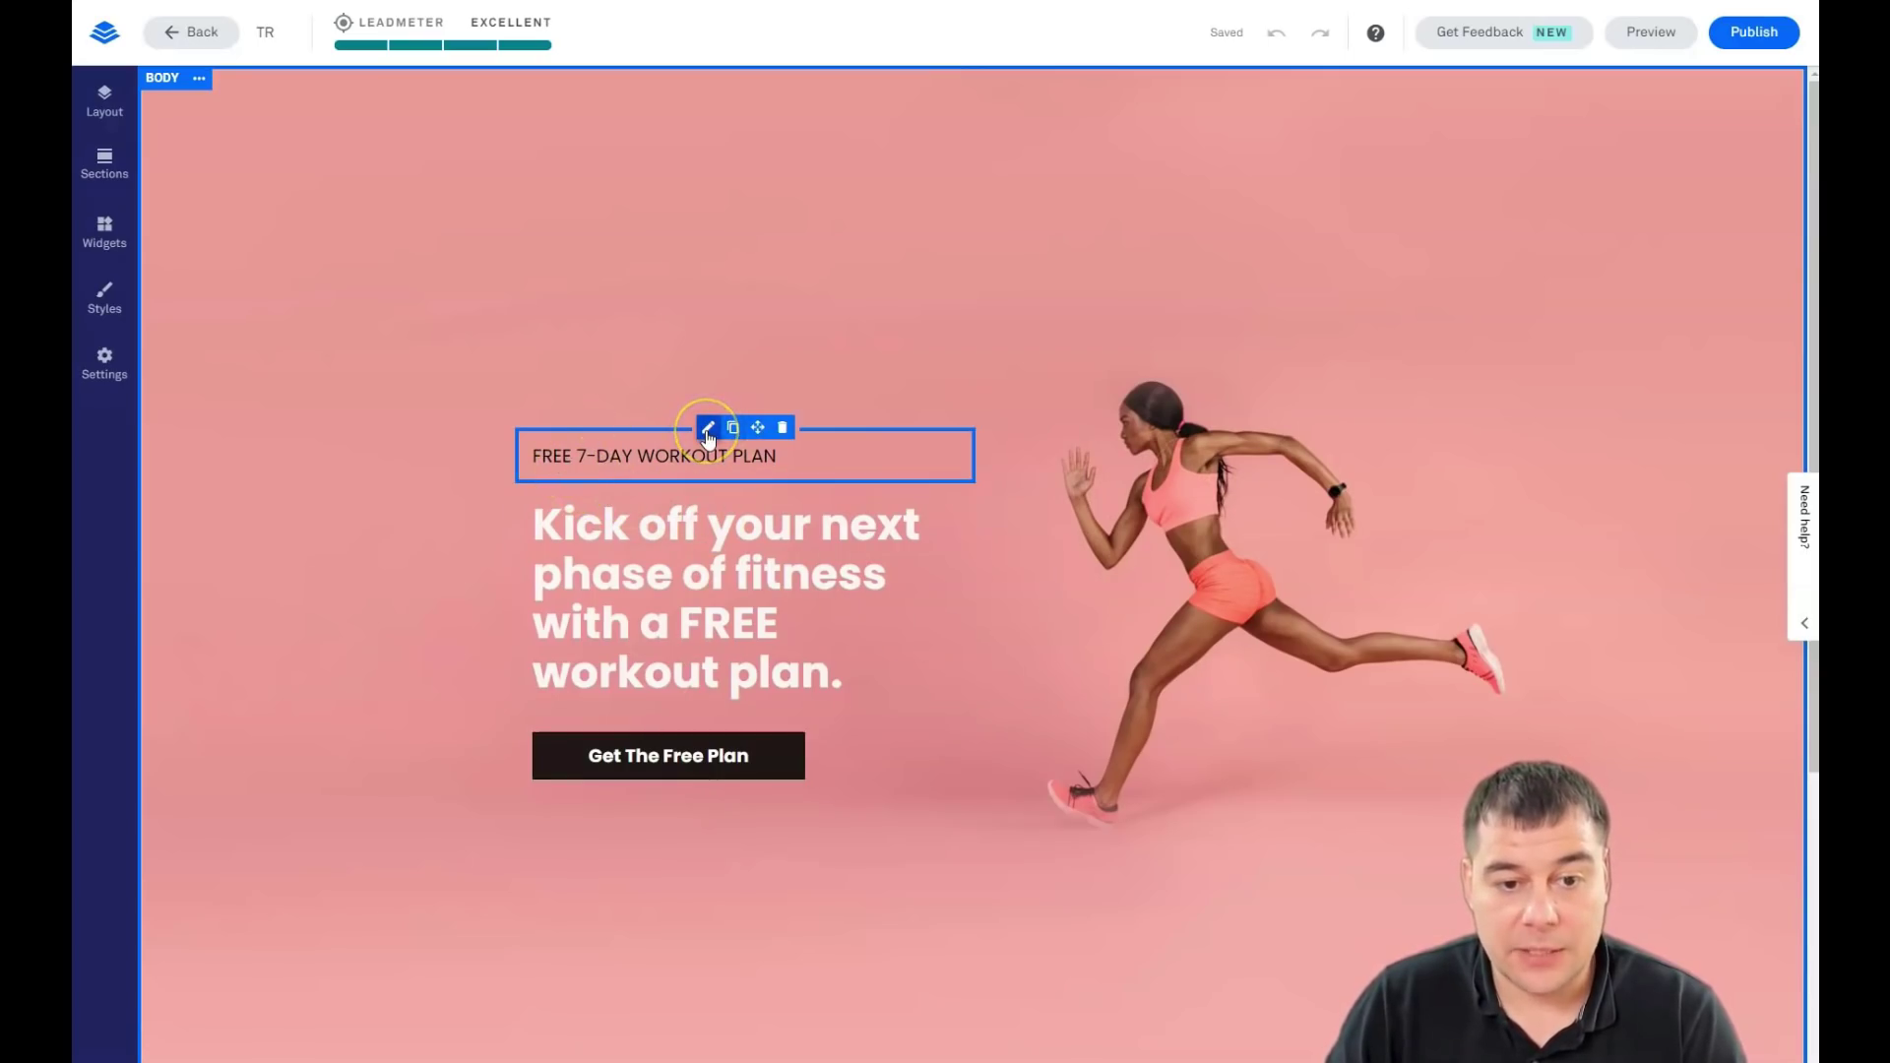
{"action": "left_click", "coordinate": [703, 517]}
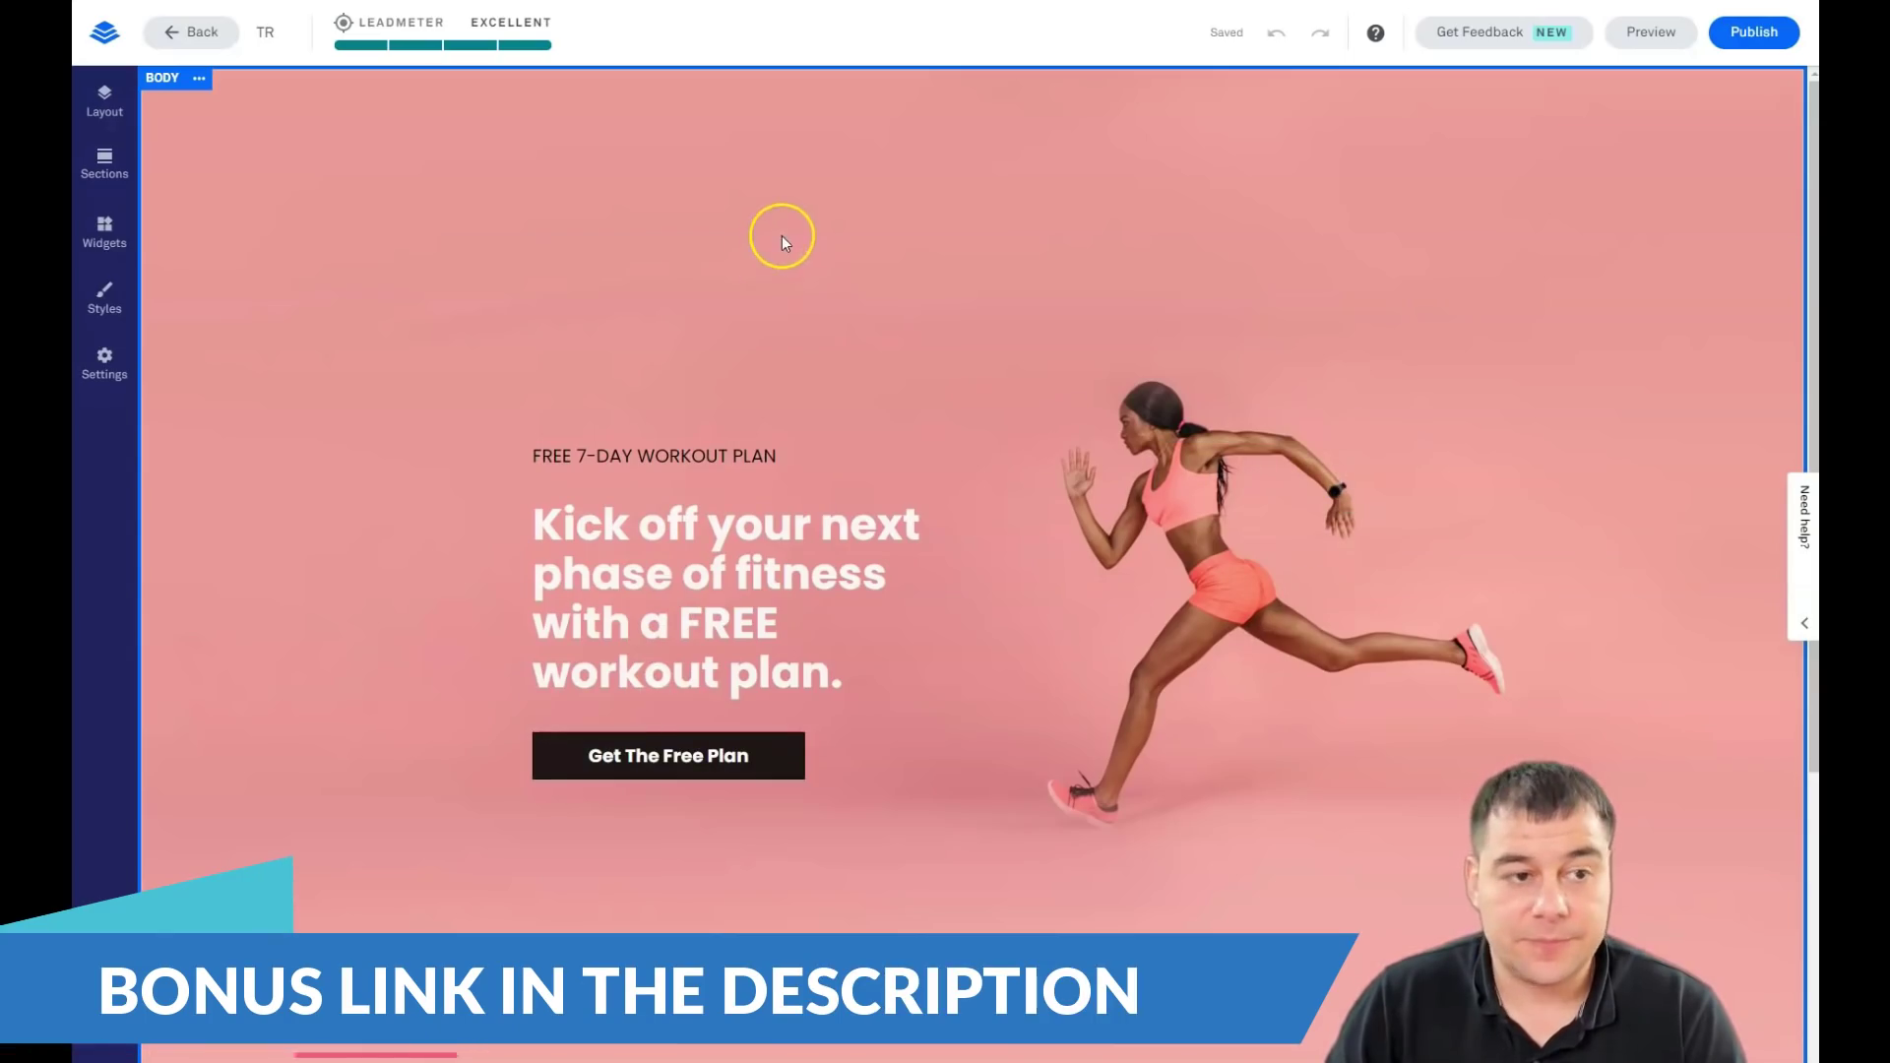
{"action": "scroll", "coordinate": [591, 394], "scroll_direction": "down", "scroll_amount": 4}
{"action": "scroll", "coordinate": [1106, 446], "scroll_direction": "up", "scroll_amount": 4}
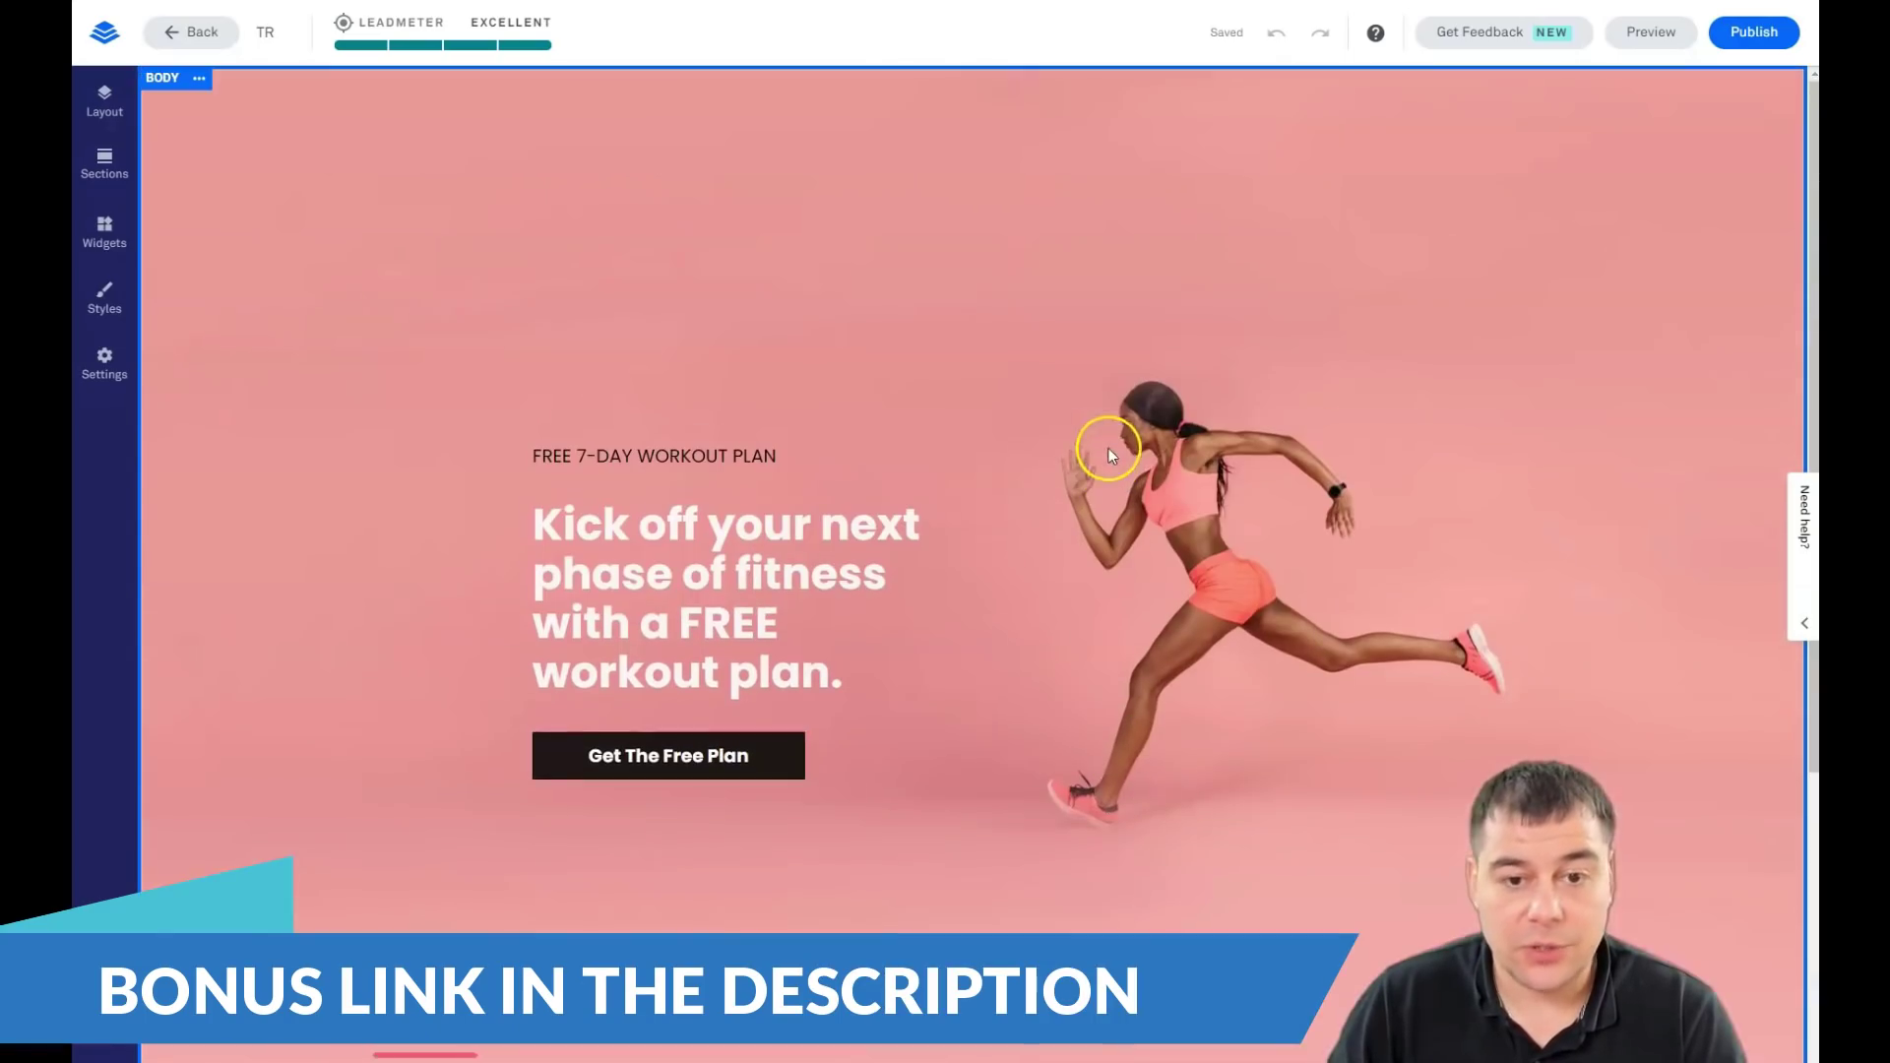
Preview the TR page at tablet, phone and desktop sizes, then exit the preview
{"action": "left_click", "coordinate": [1640, 40]}
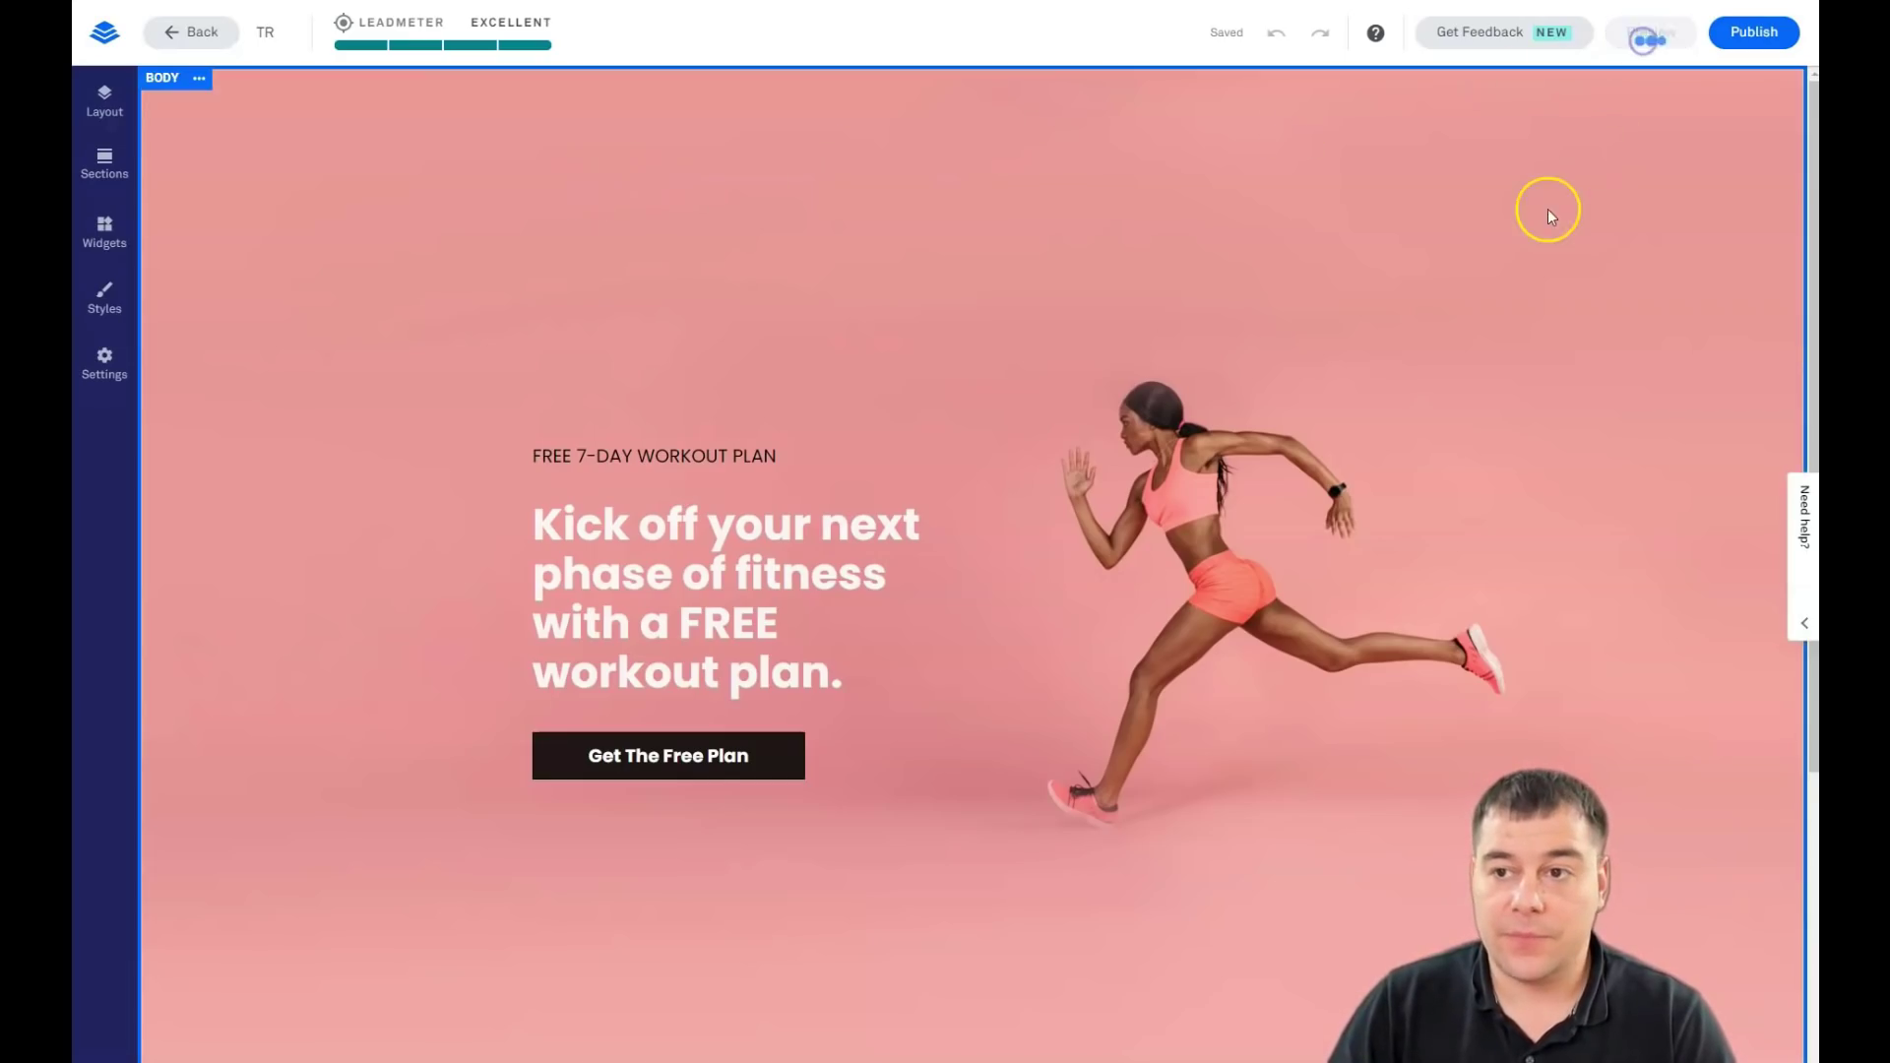
{"action": "scroll", "coordinate": [975, 433], "scroll_direction": "down", "scroll_amount": 1}
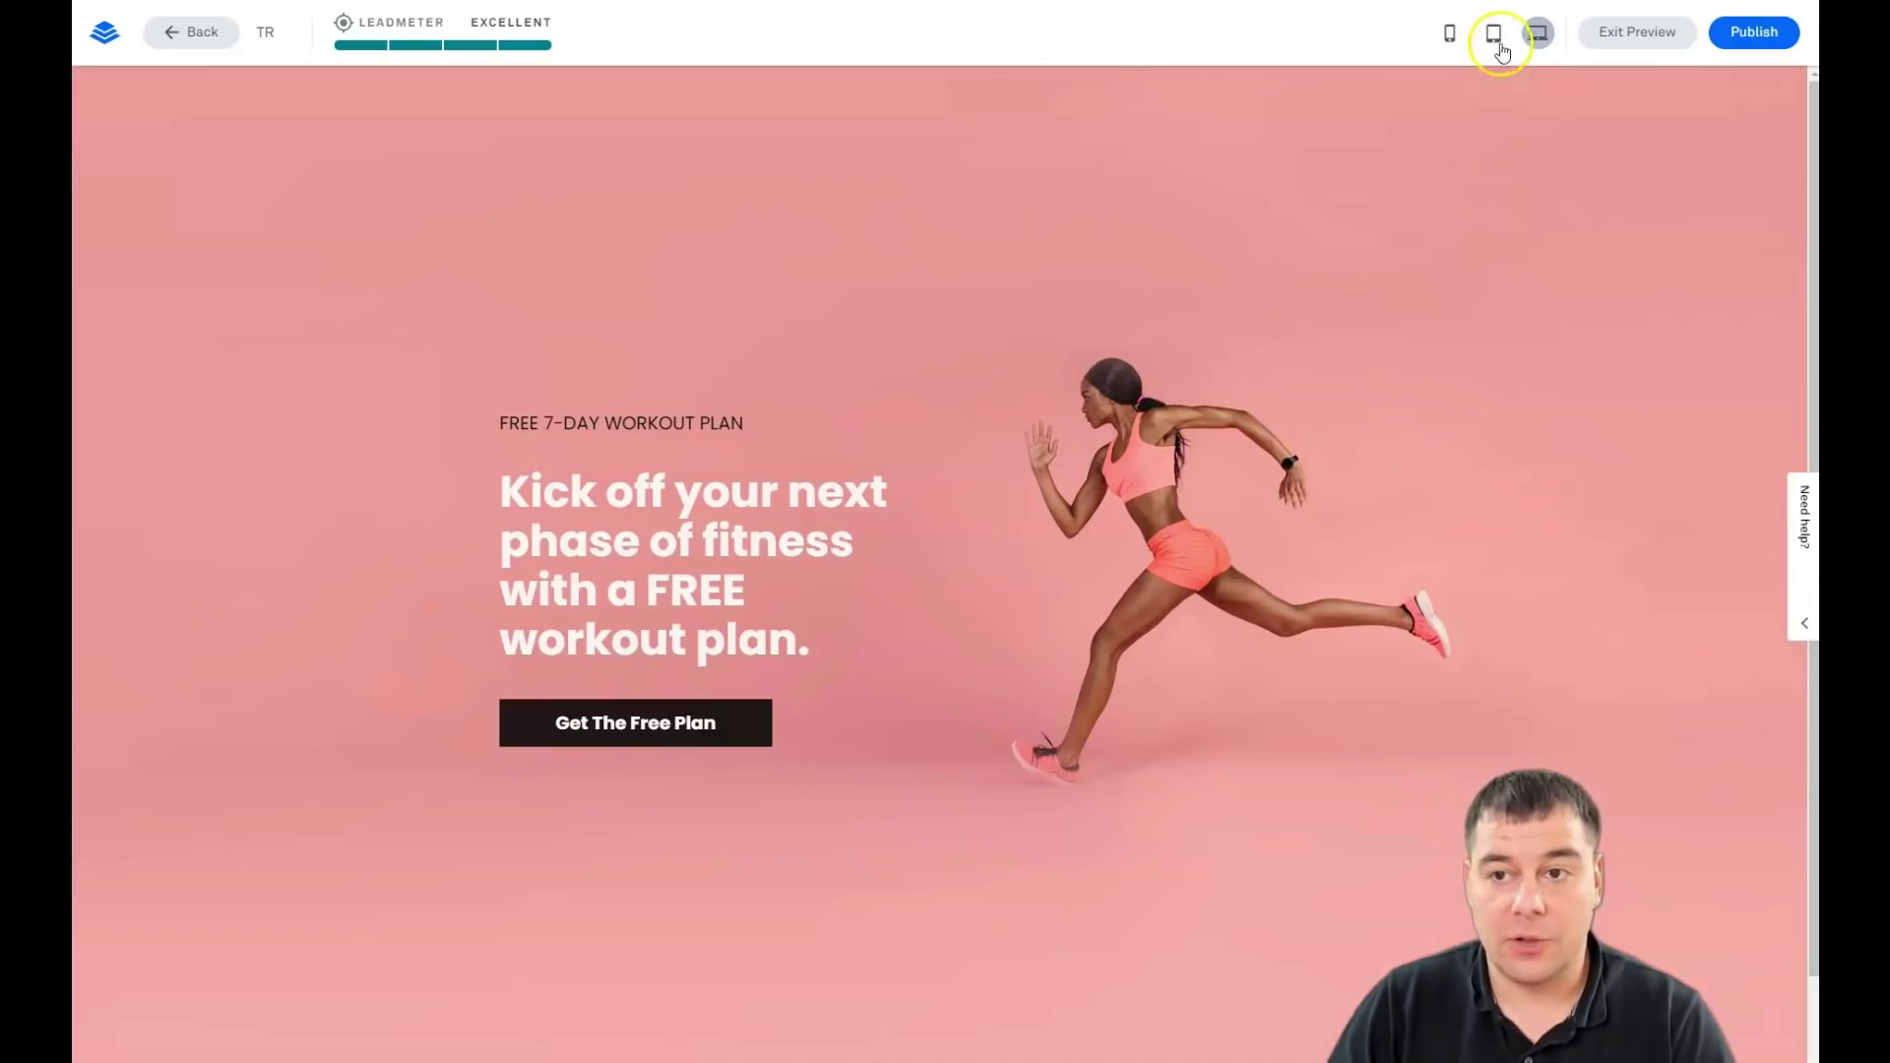
{"action": "left_click", "coordinate": [1491, 35]}
{"action": "left_click", "coordinate": [1449, 34]}
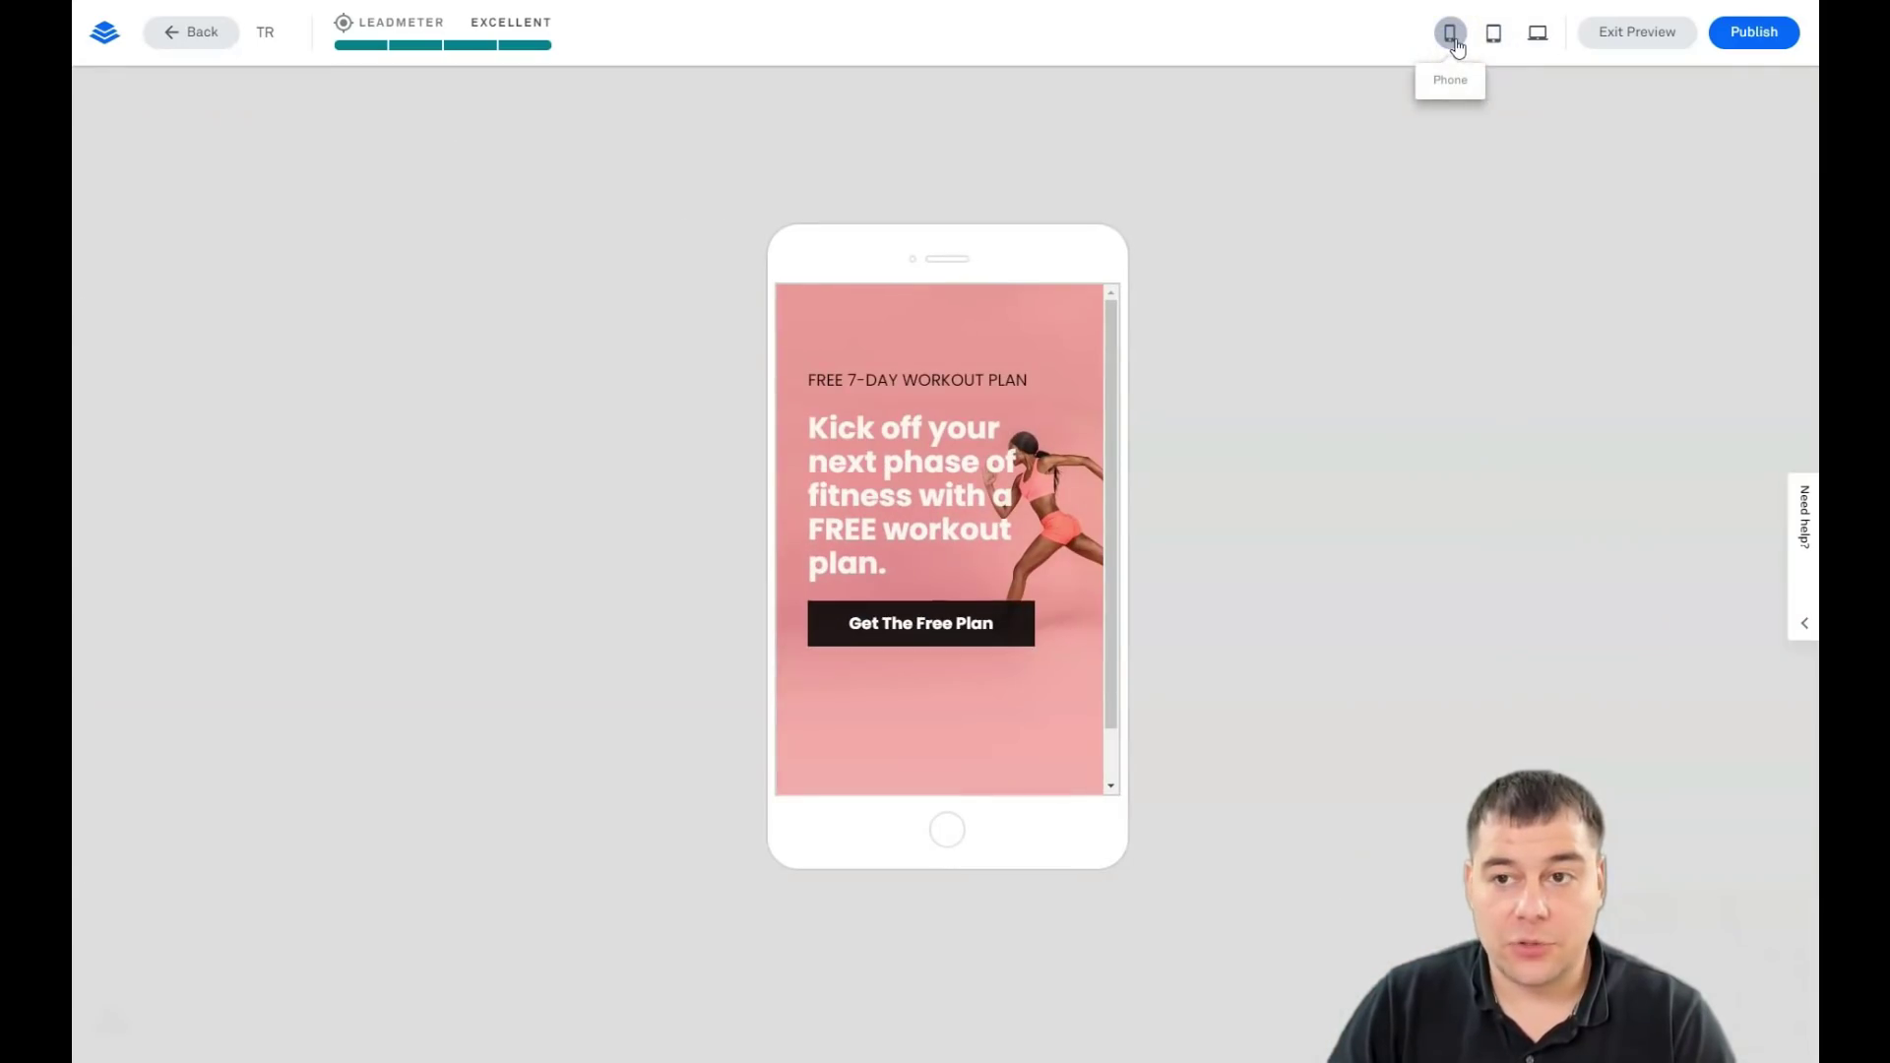
{"action": "left_click", "coordinate": [1500, 39]}
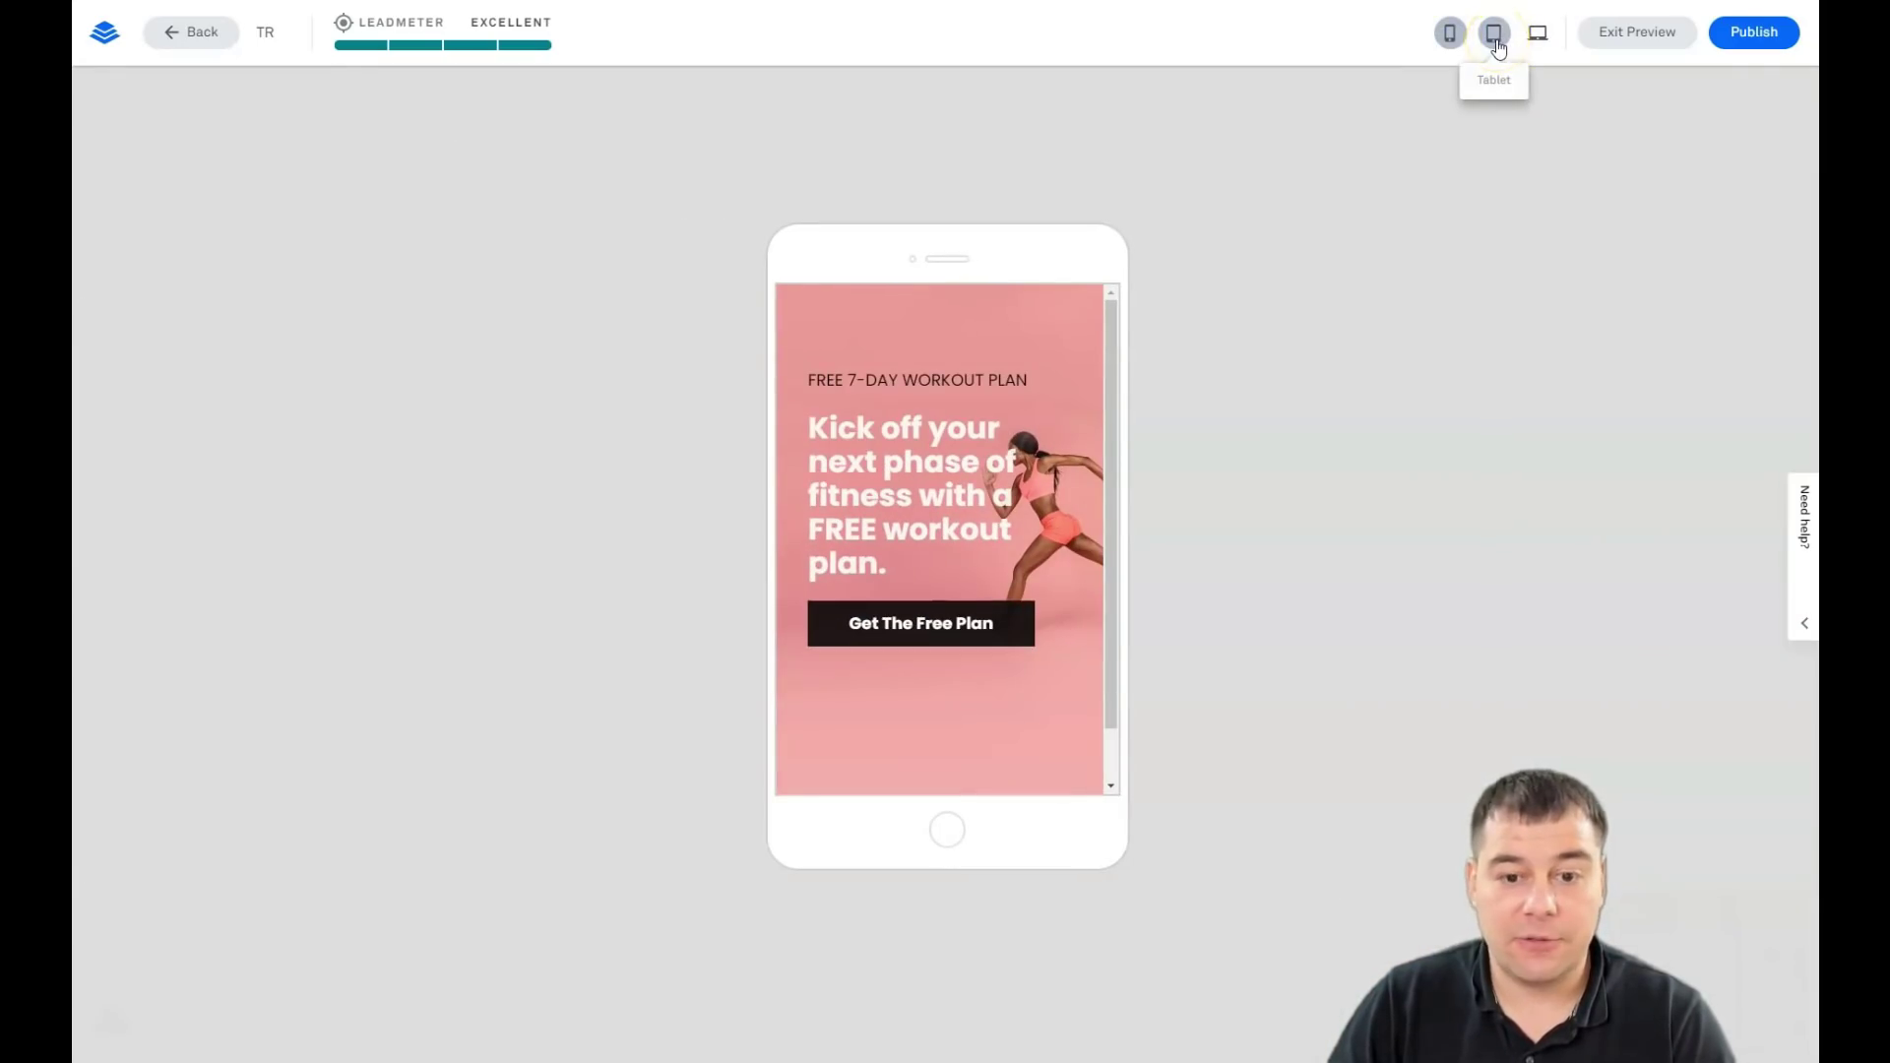
{"action": "left_click", "coordinate": [1538, 37]}
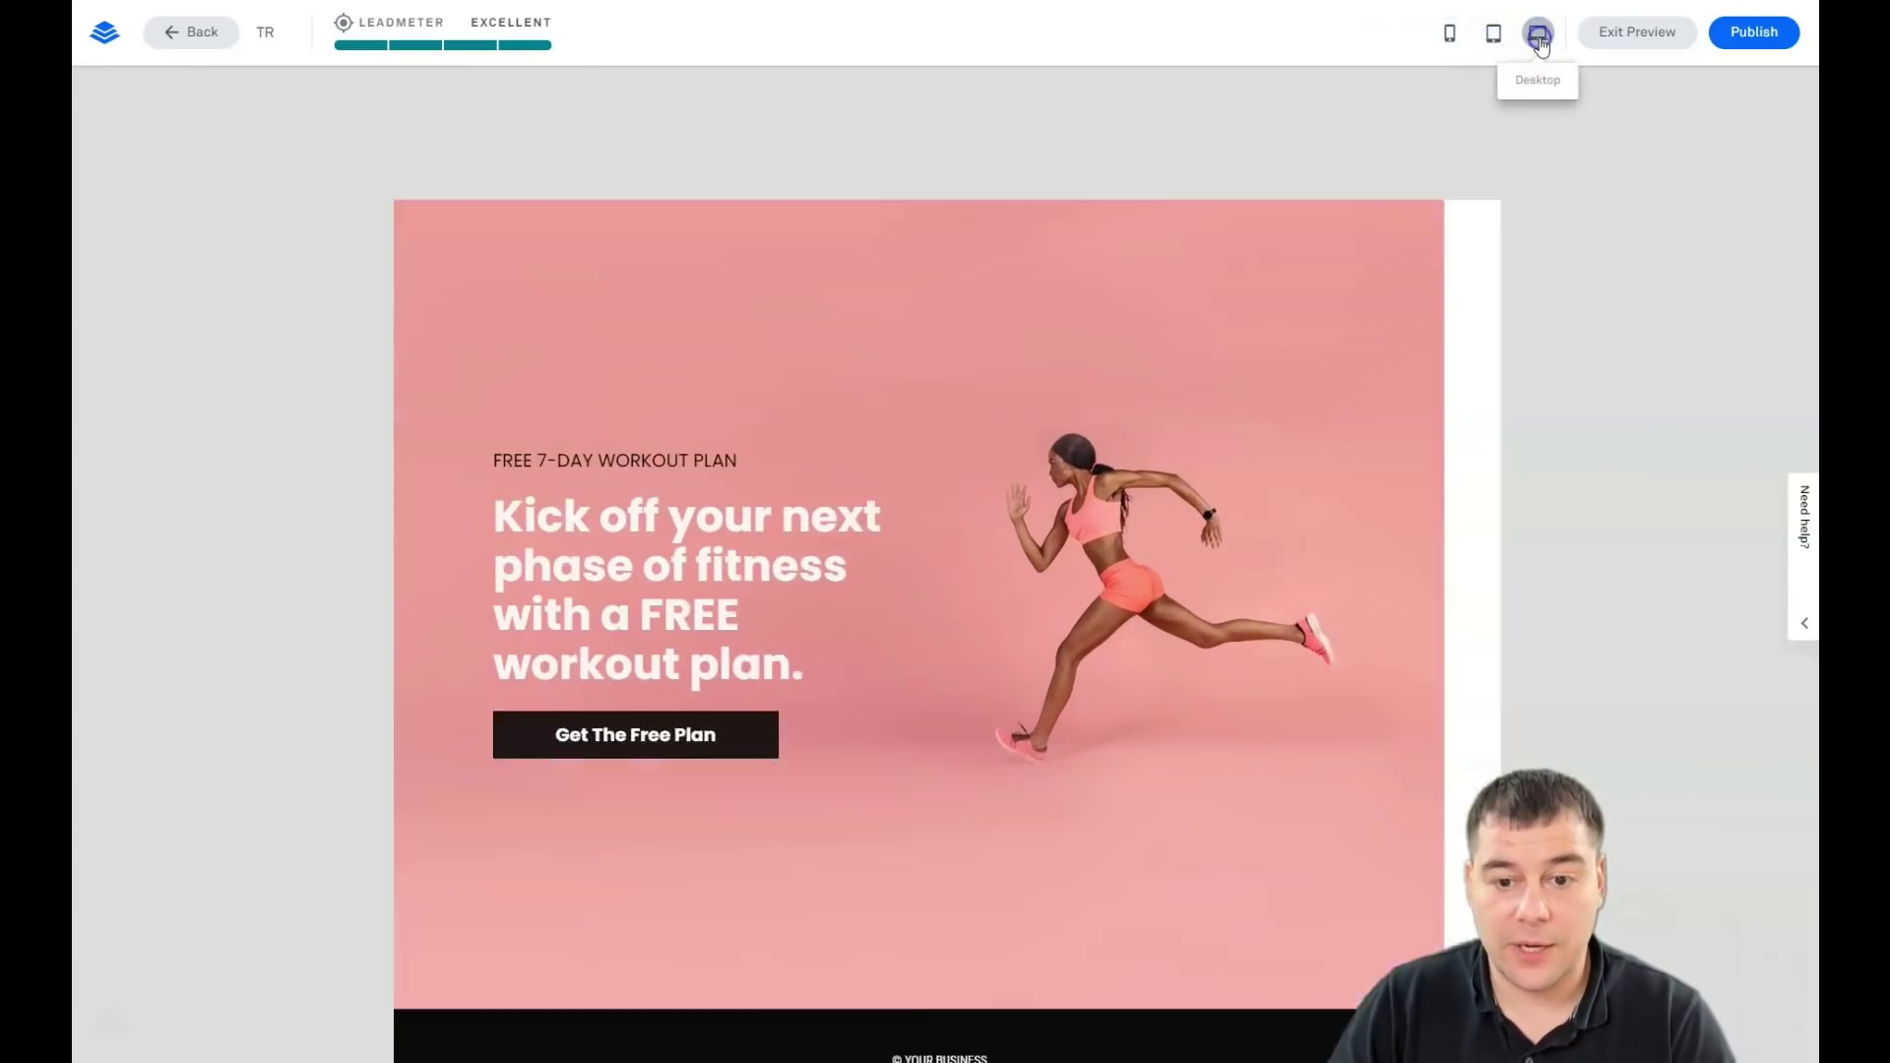
{"action": "left_click", "coordinate": [1614, 44]}
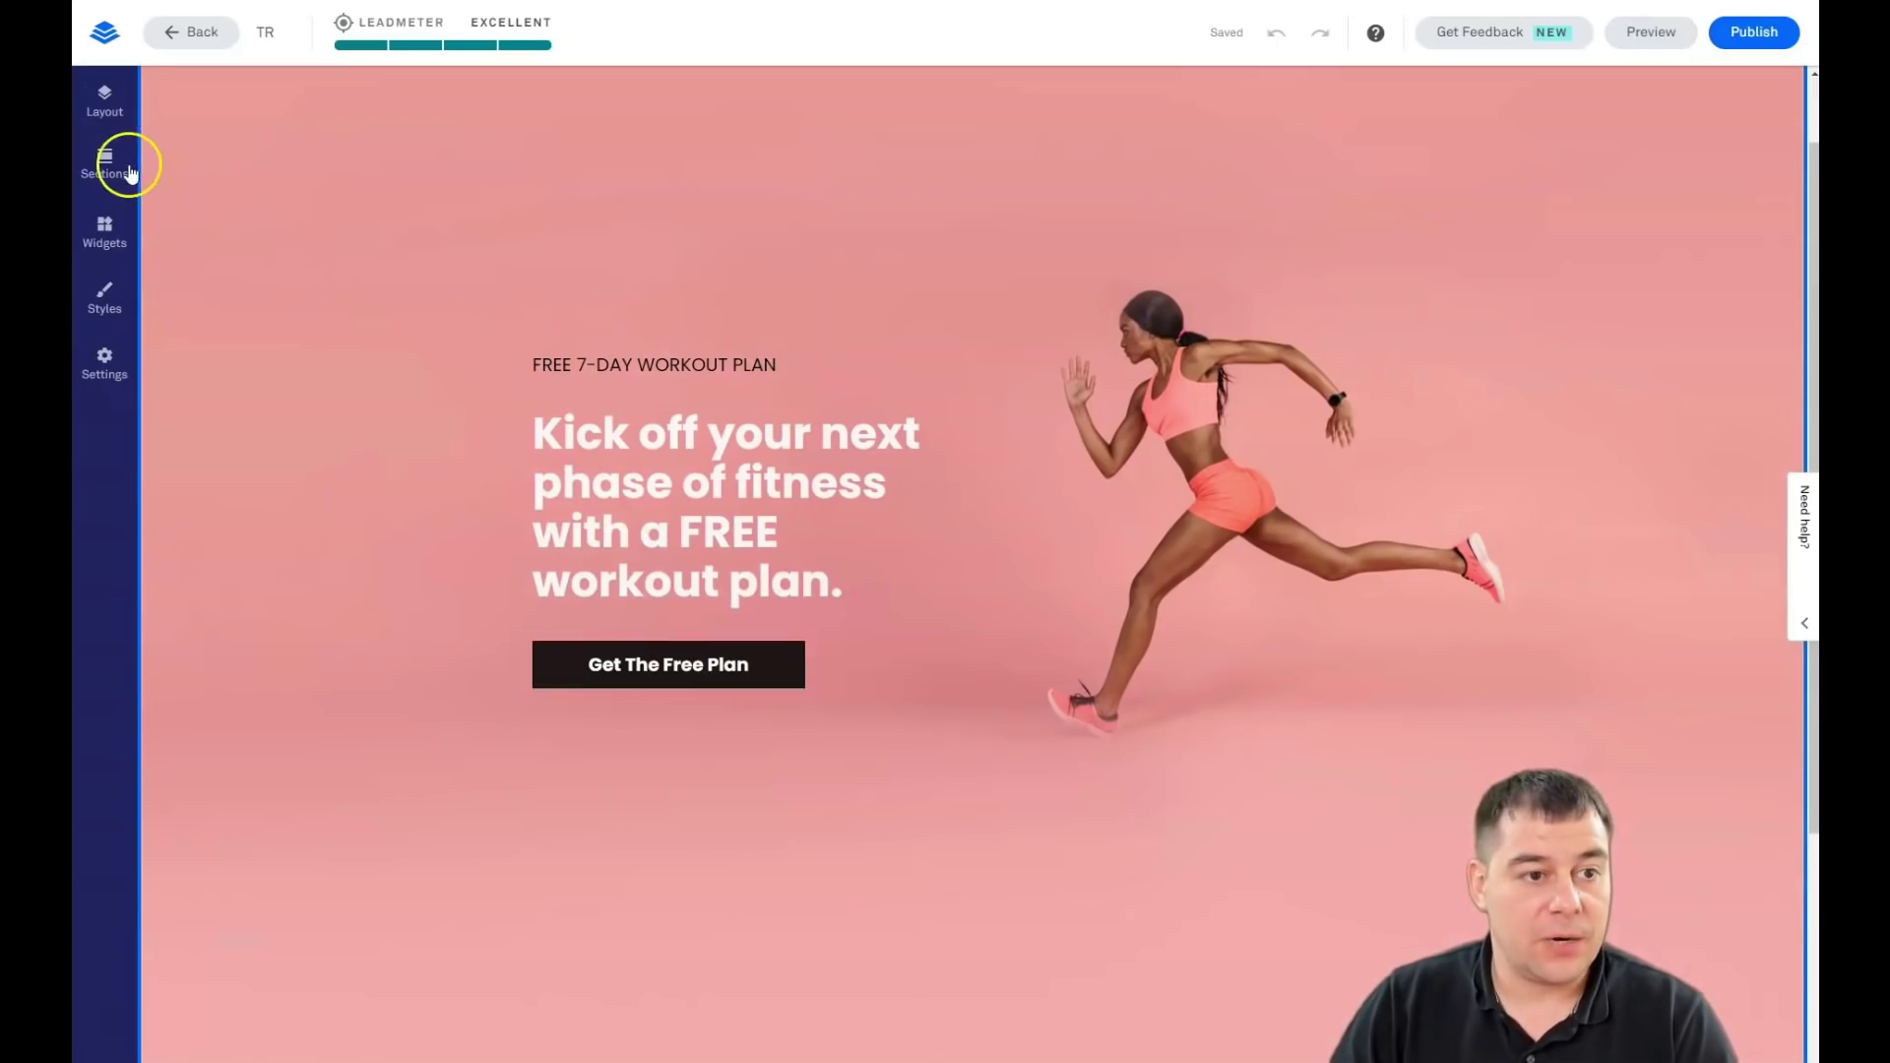
Show the Page Layout outline with Body expanded to Section#1, Headline and Column 3
{"action": "scroll", "coordinate": [420, 422], "scroll_direction": "down", "scroll_amount": 3}
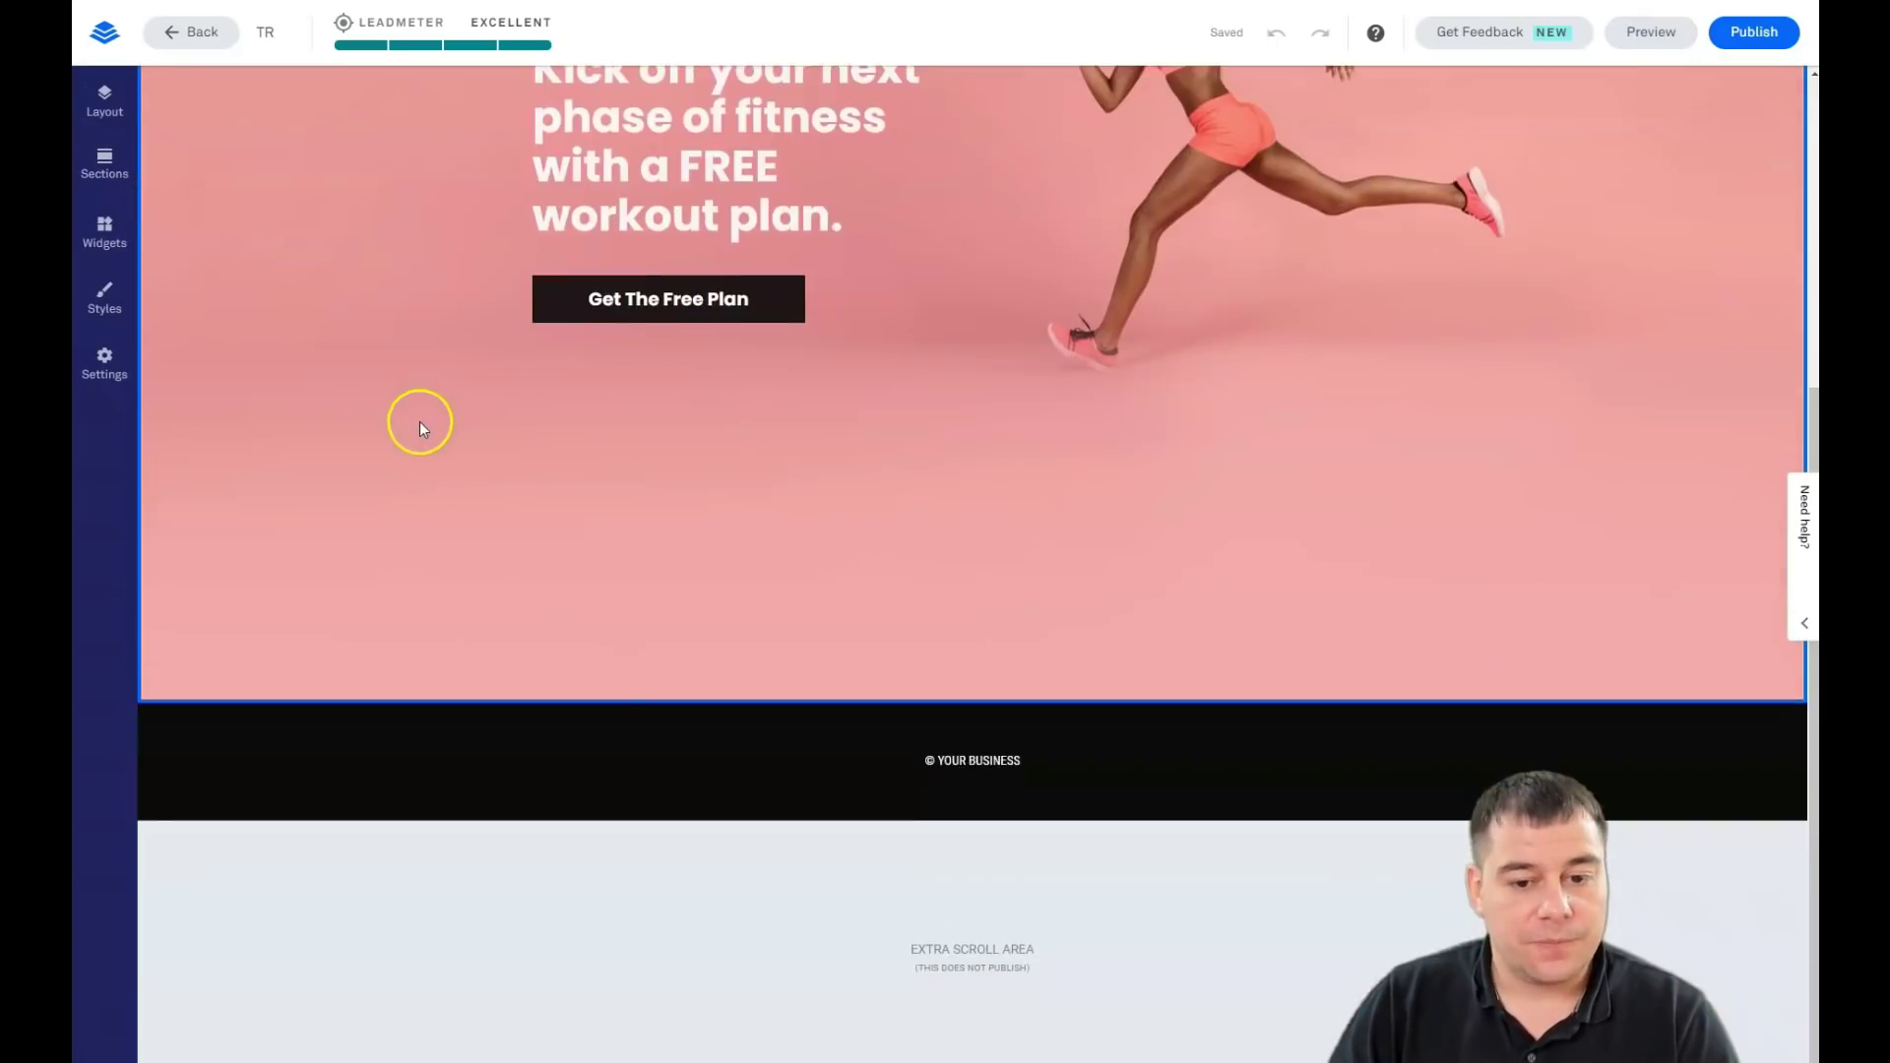
{"action": "scroll", "coordinate": [419, 421], "scroll_direction": "up", "scroll_amount": 4}
{"action": "left_click", "coordinate": [103, 104]}
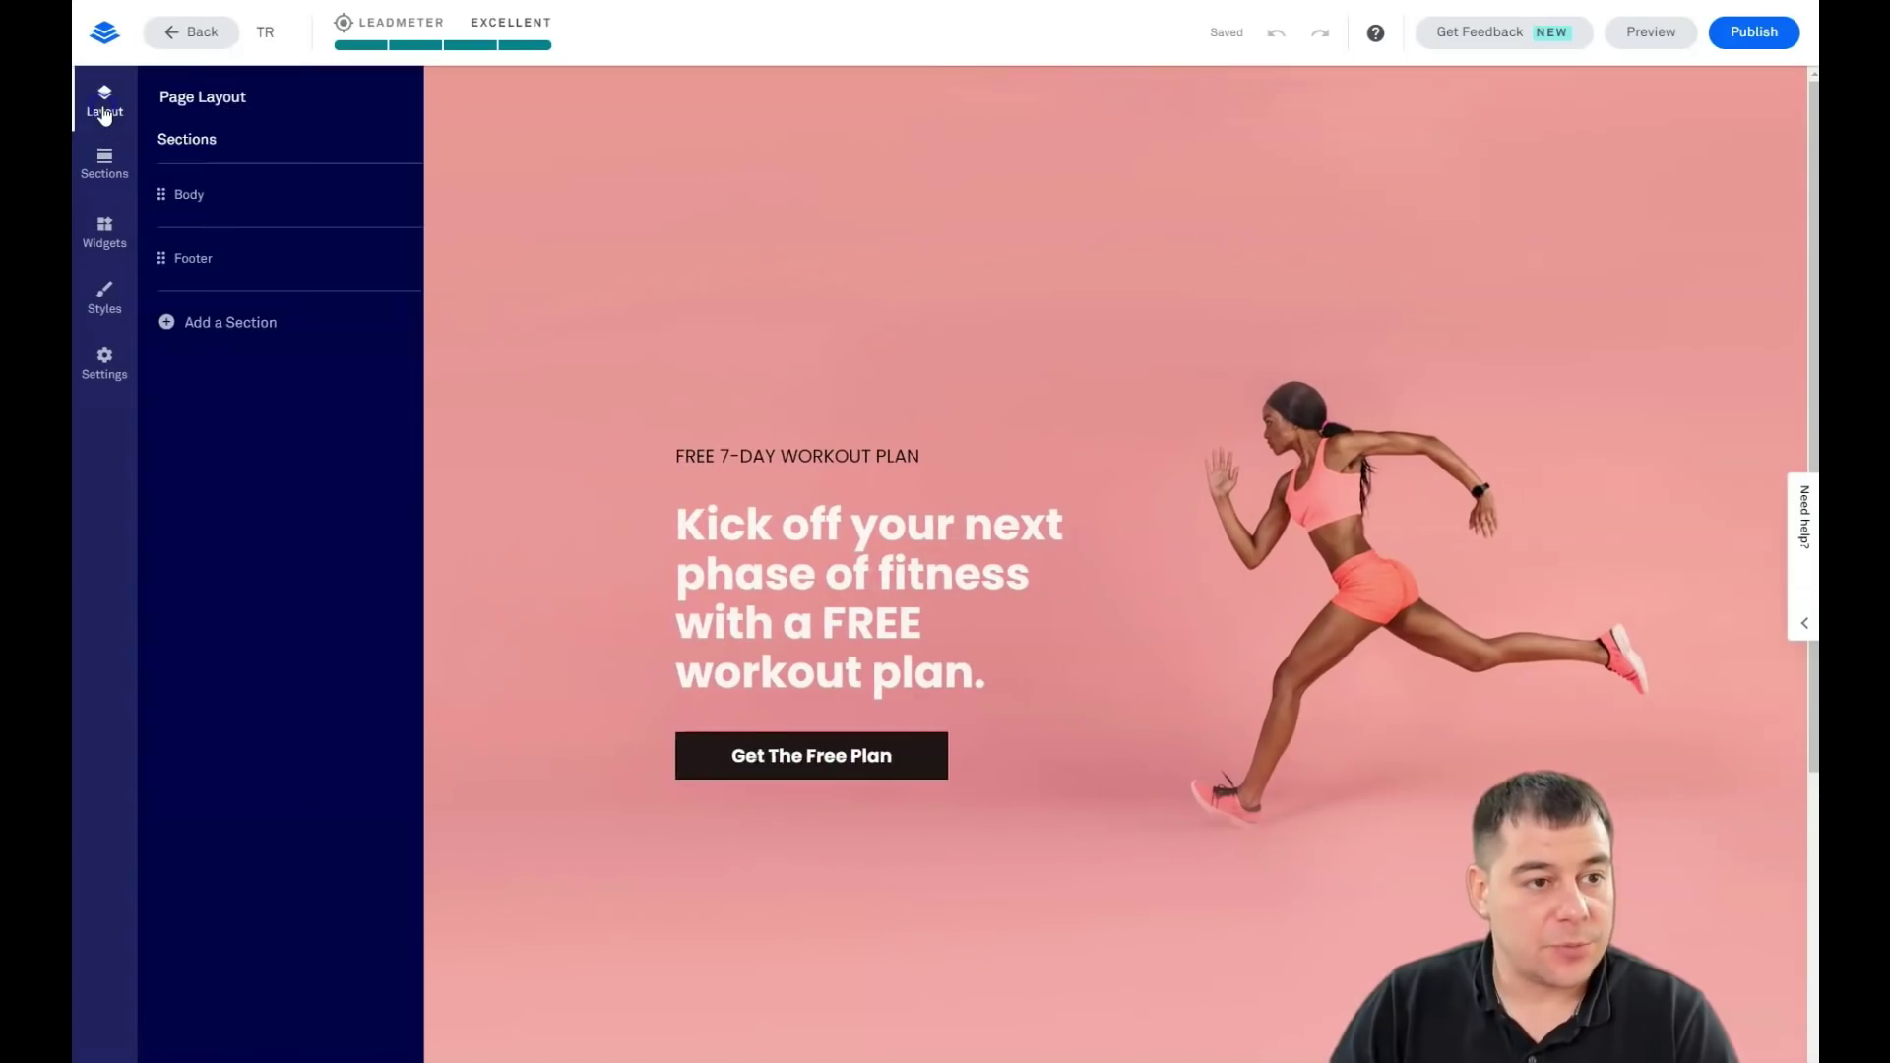
{"action": "left_click", "coordinate": [229, 148]}
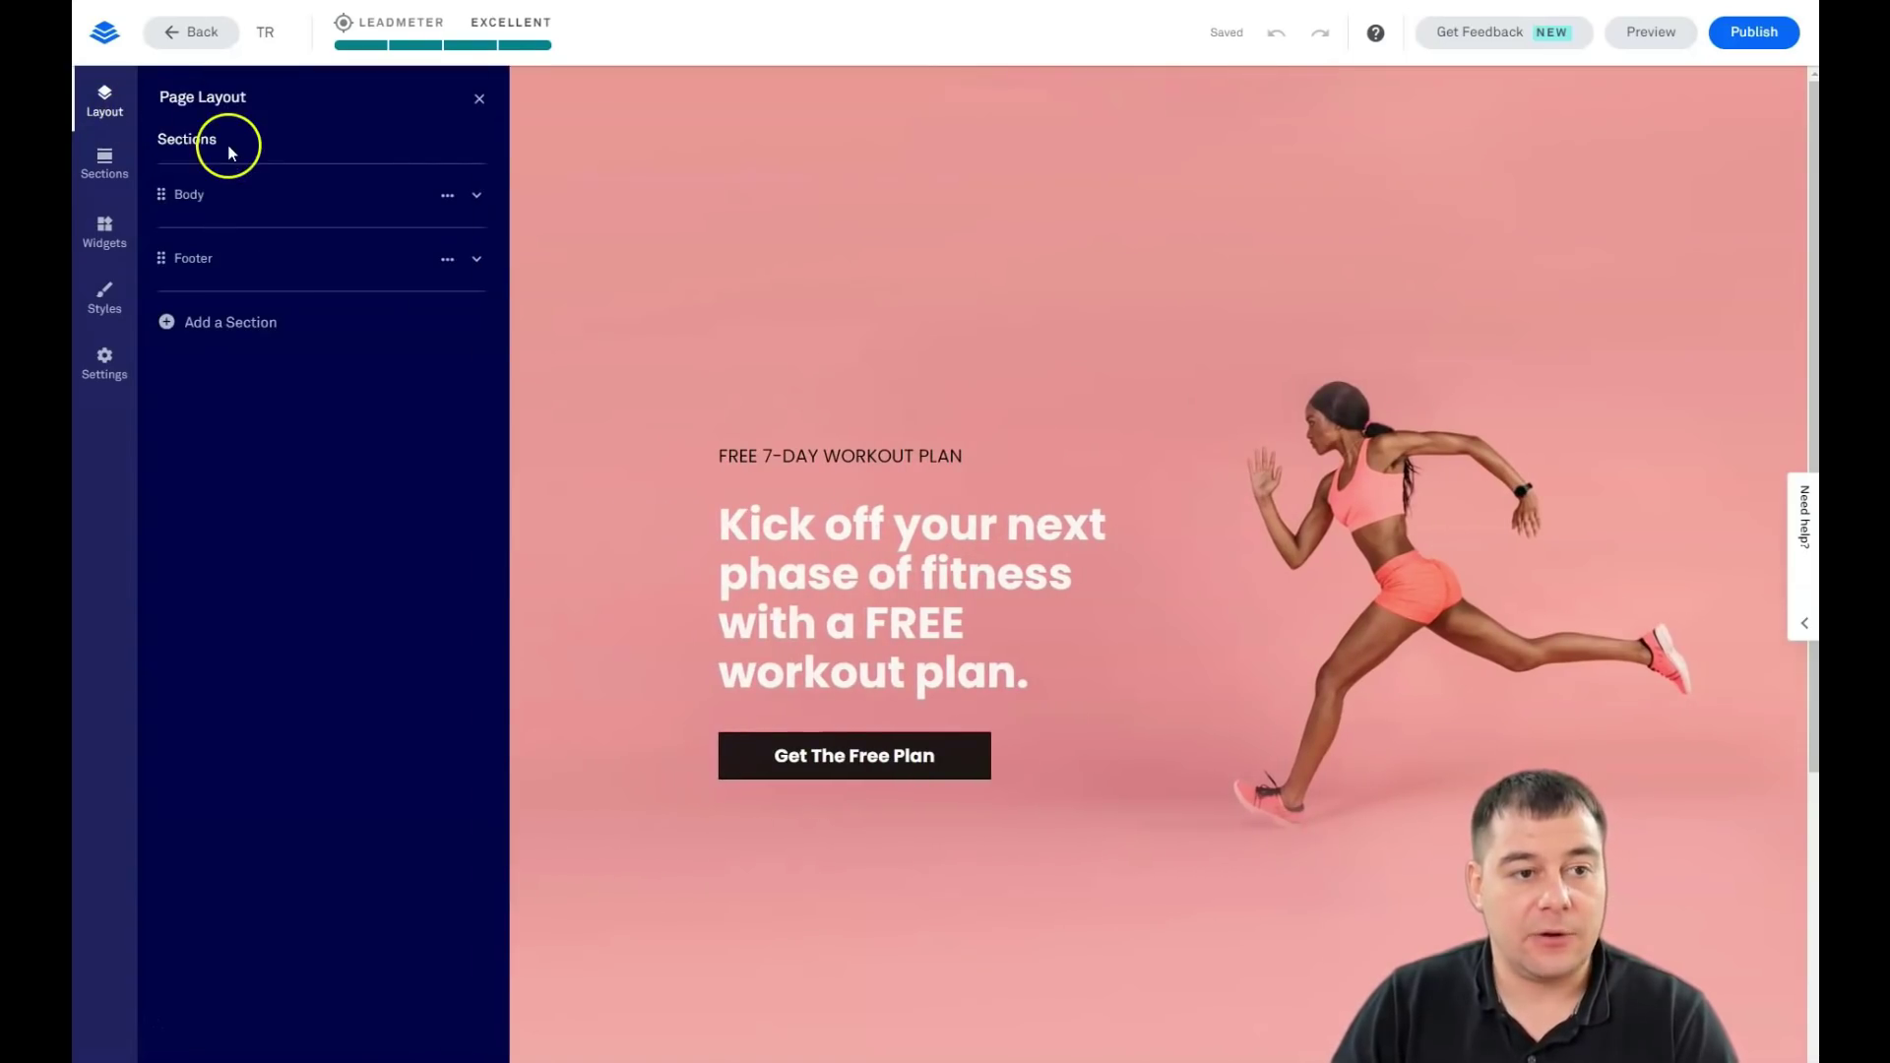
{"action": "mouse_move", "coordinate": [198, 186]}
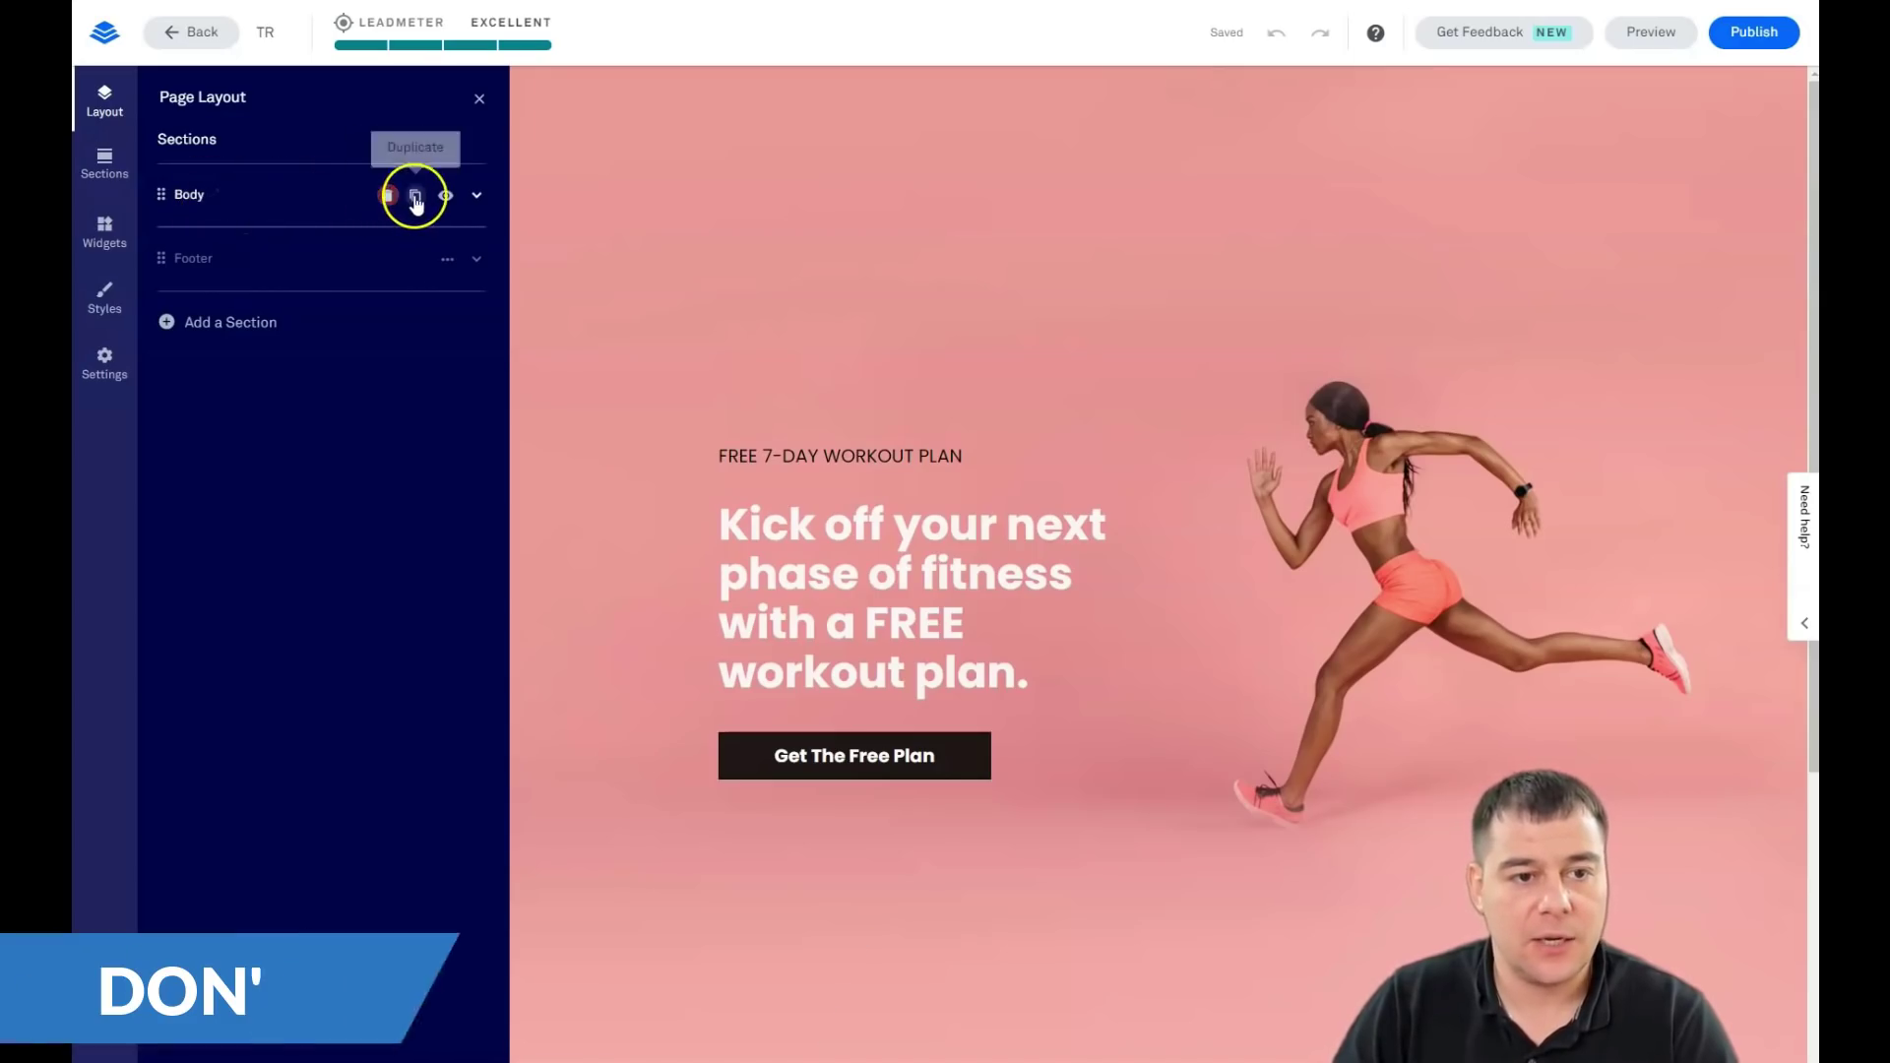
{"action": "left_click", "coordinate": [479, 201]}
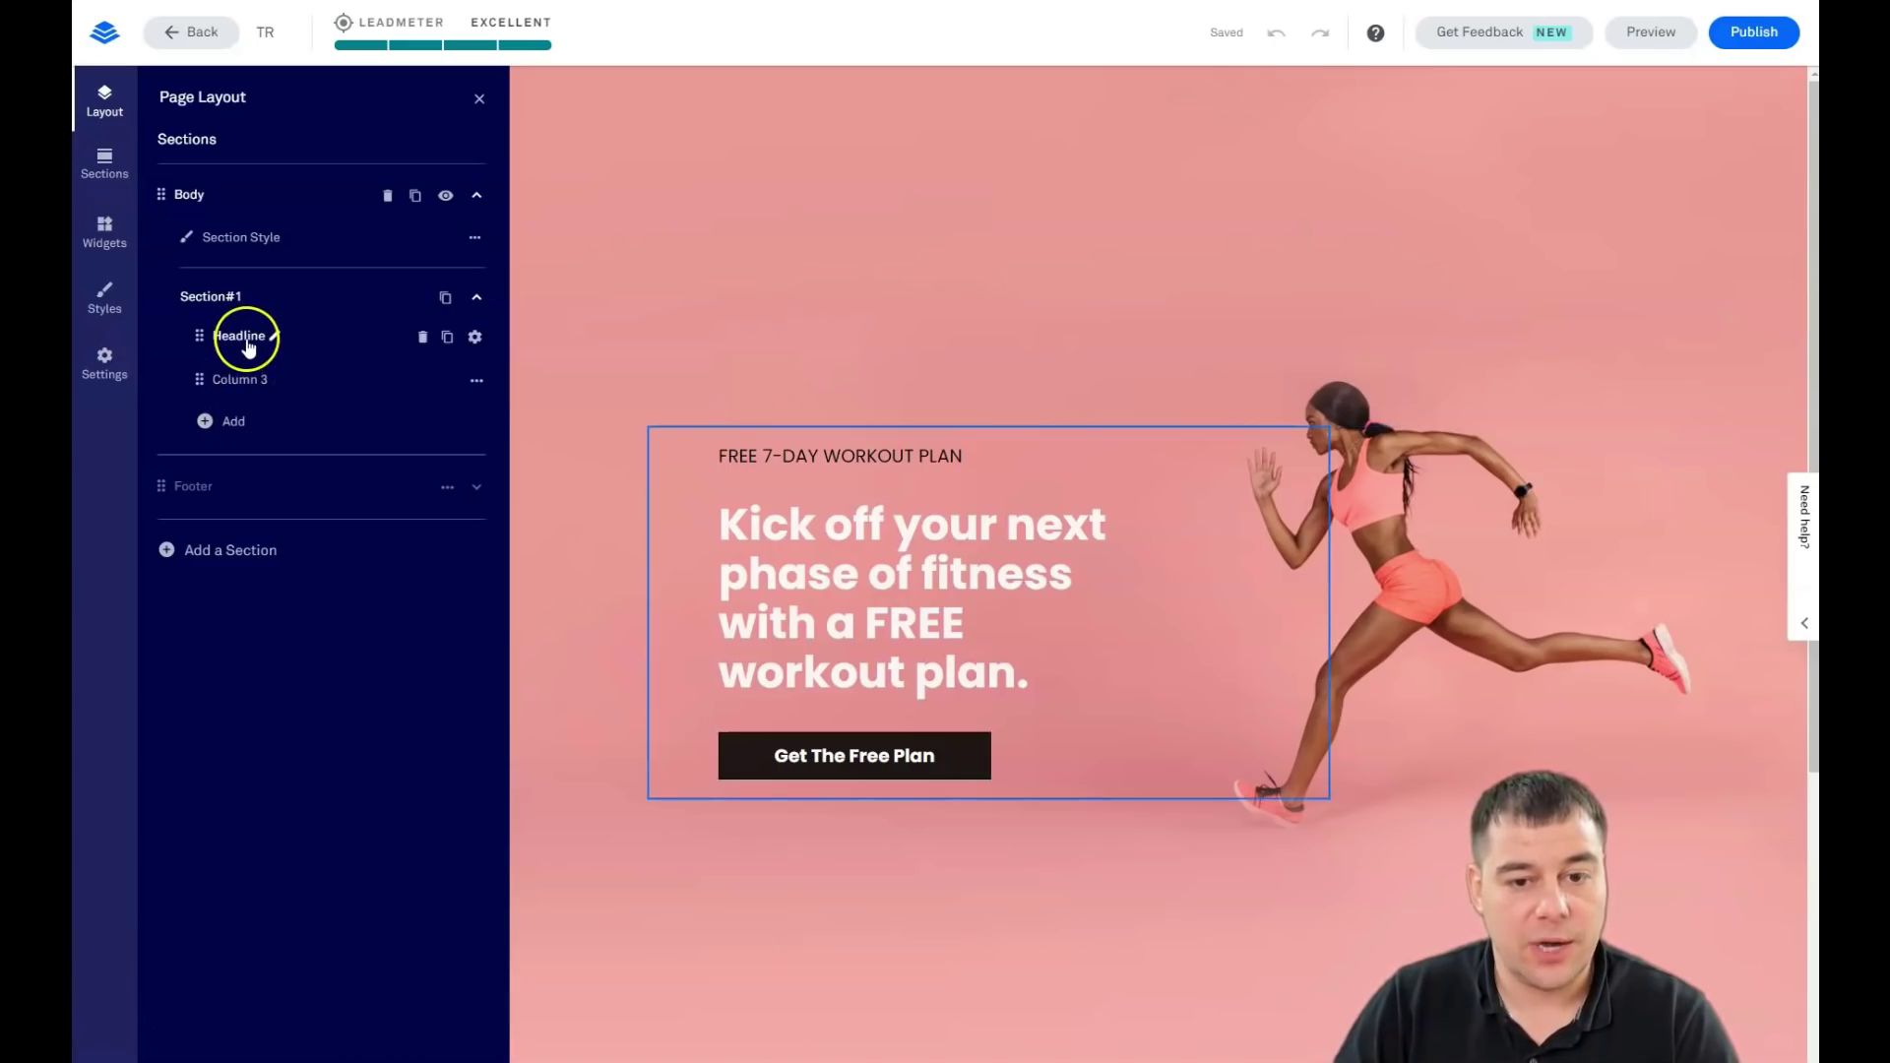
{"action": "left_click", "coordinate": [206, 423]}
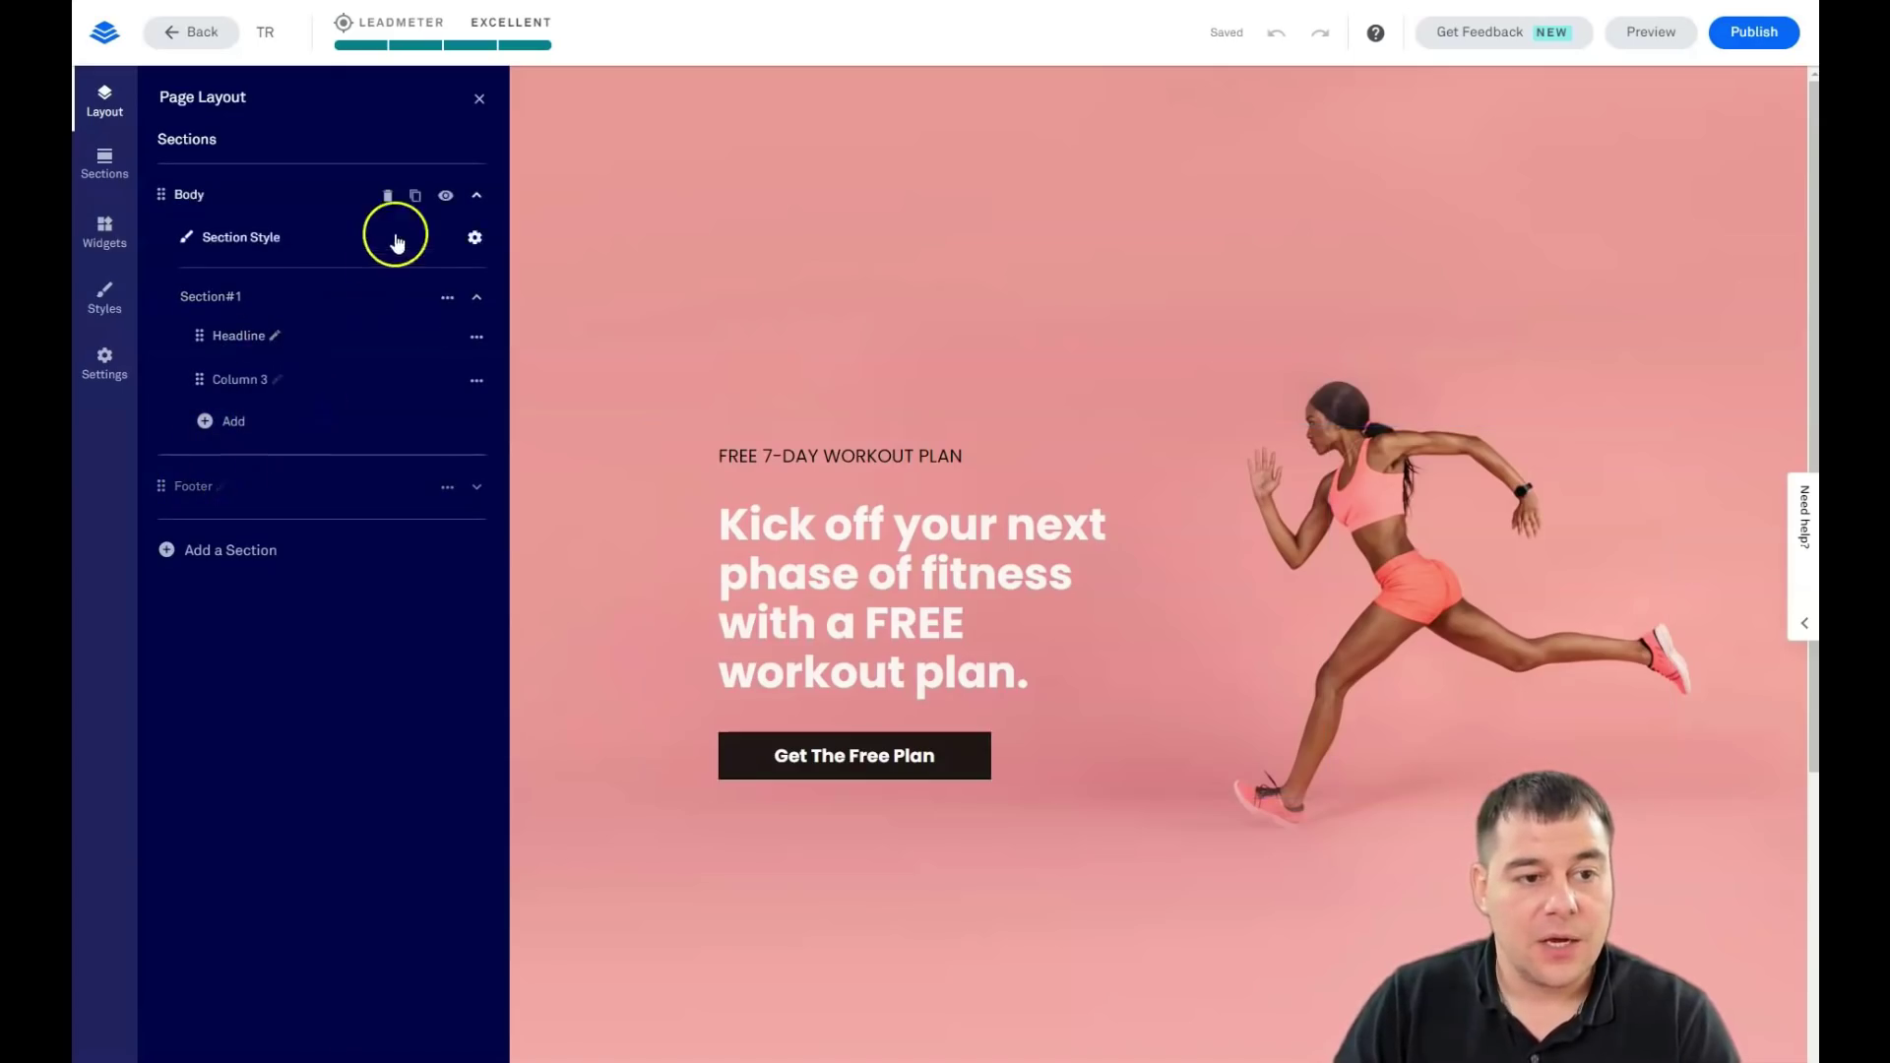
{"action": "left_click", "coordinate": [476, 200]}
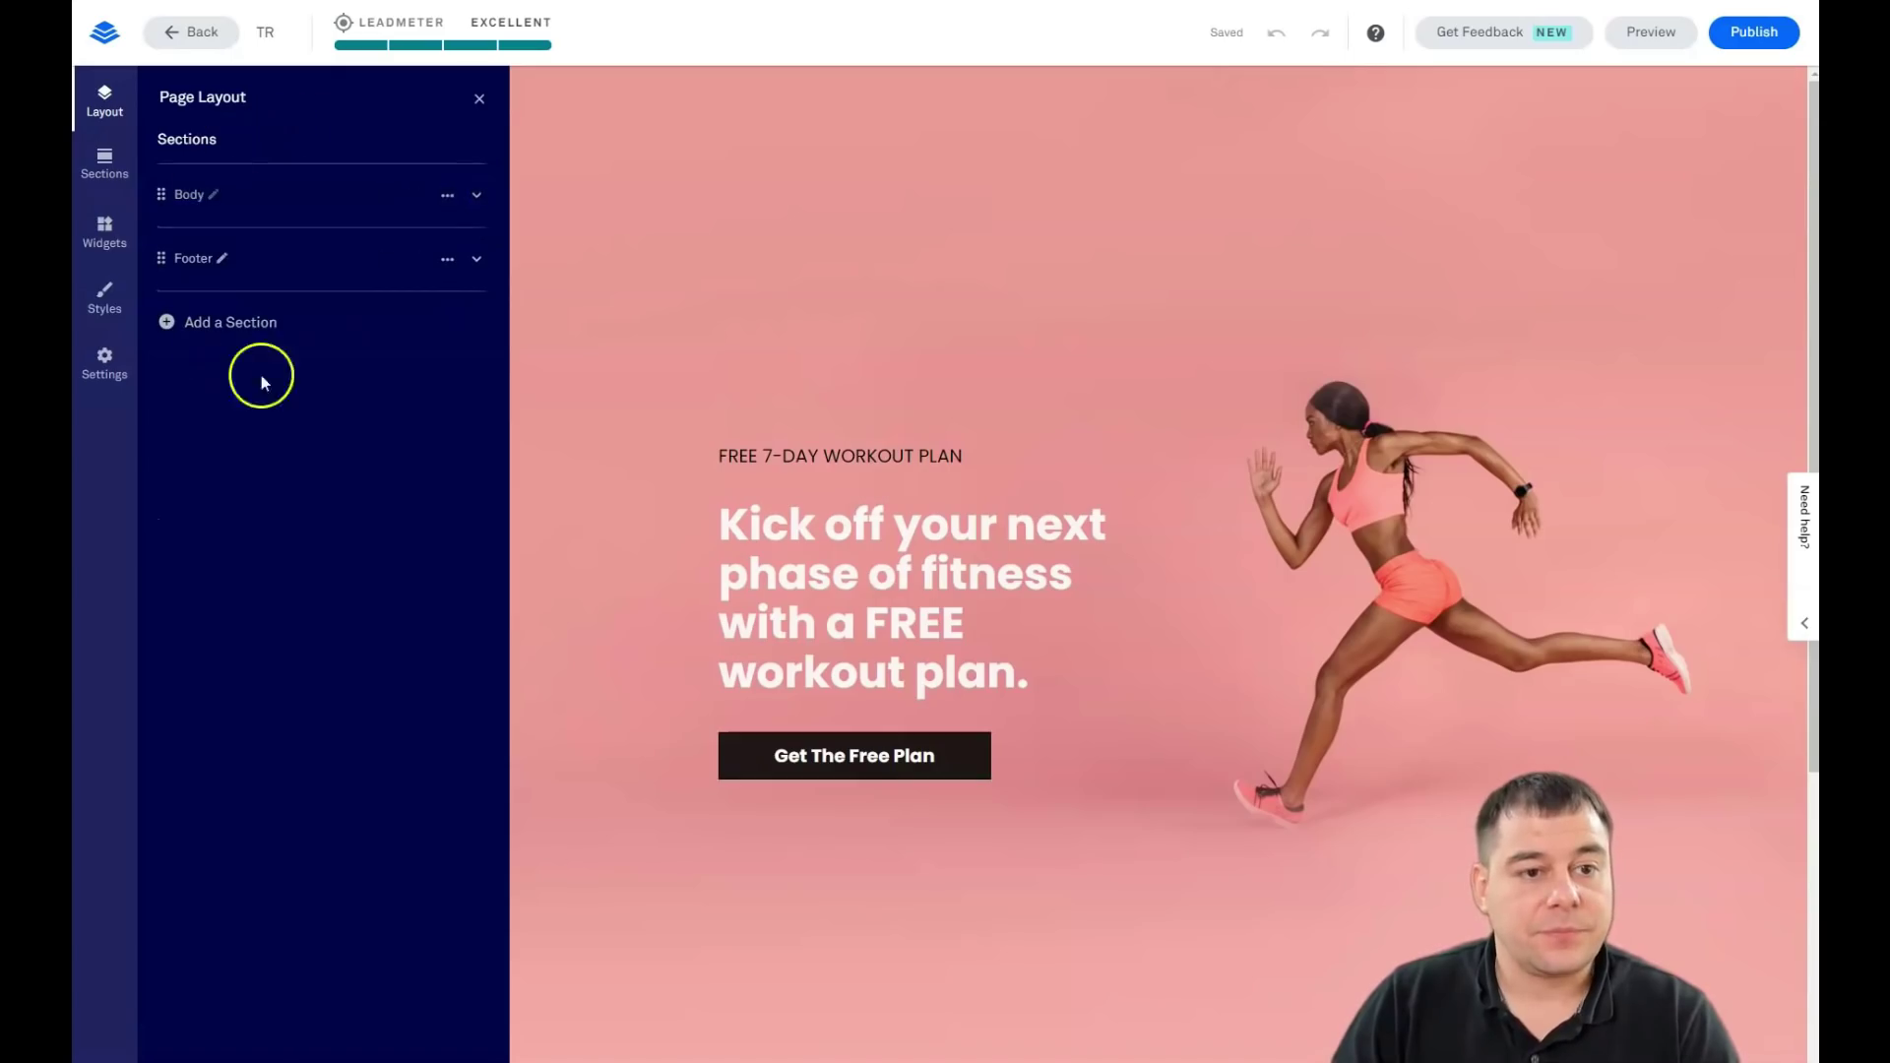
{"action": "left_click", "coordinate": [483, 96]}
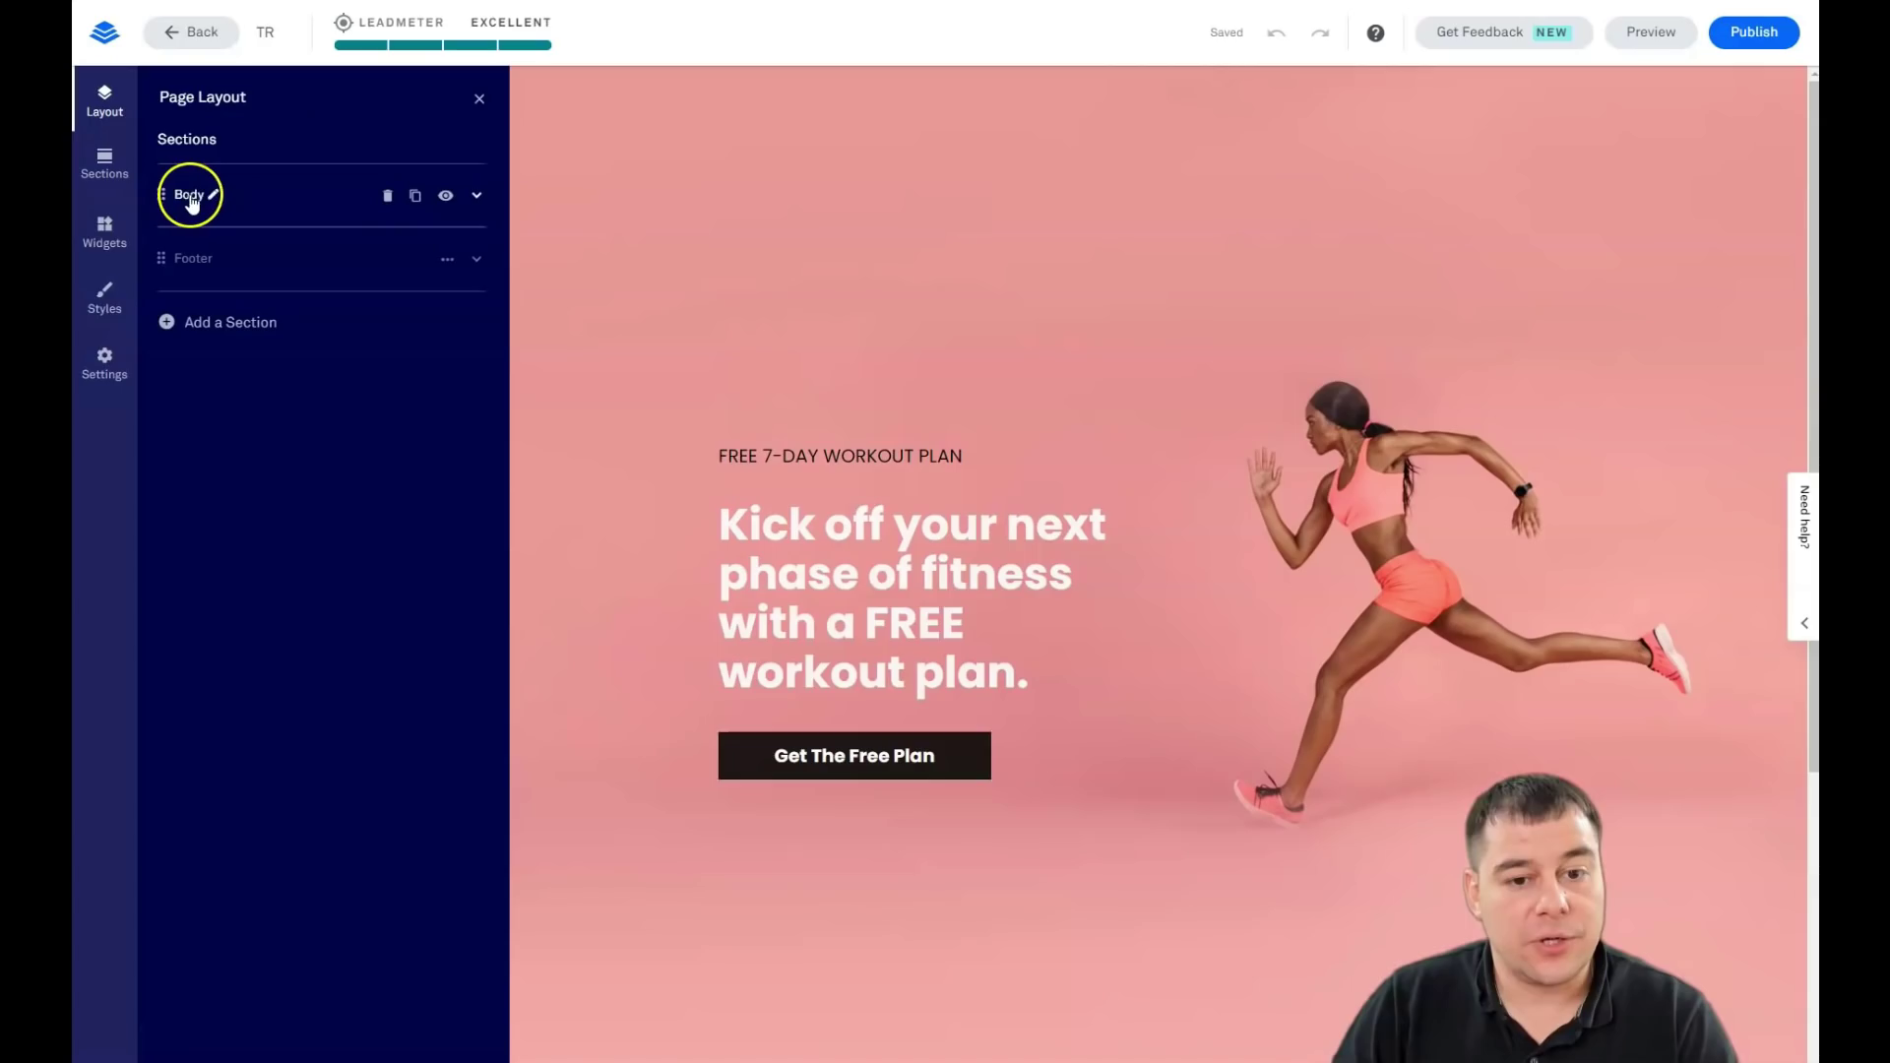
{"action": "left_click", "coordinate": [182, 201]}
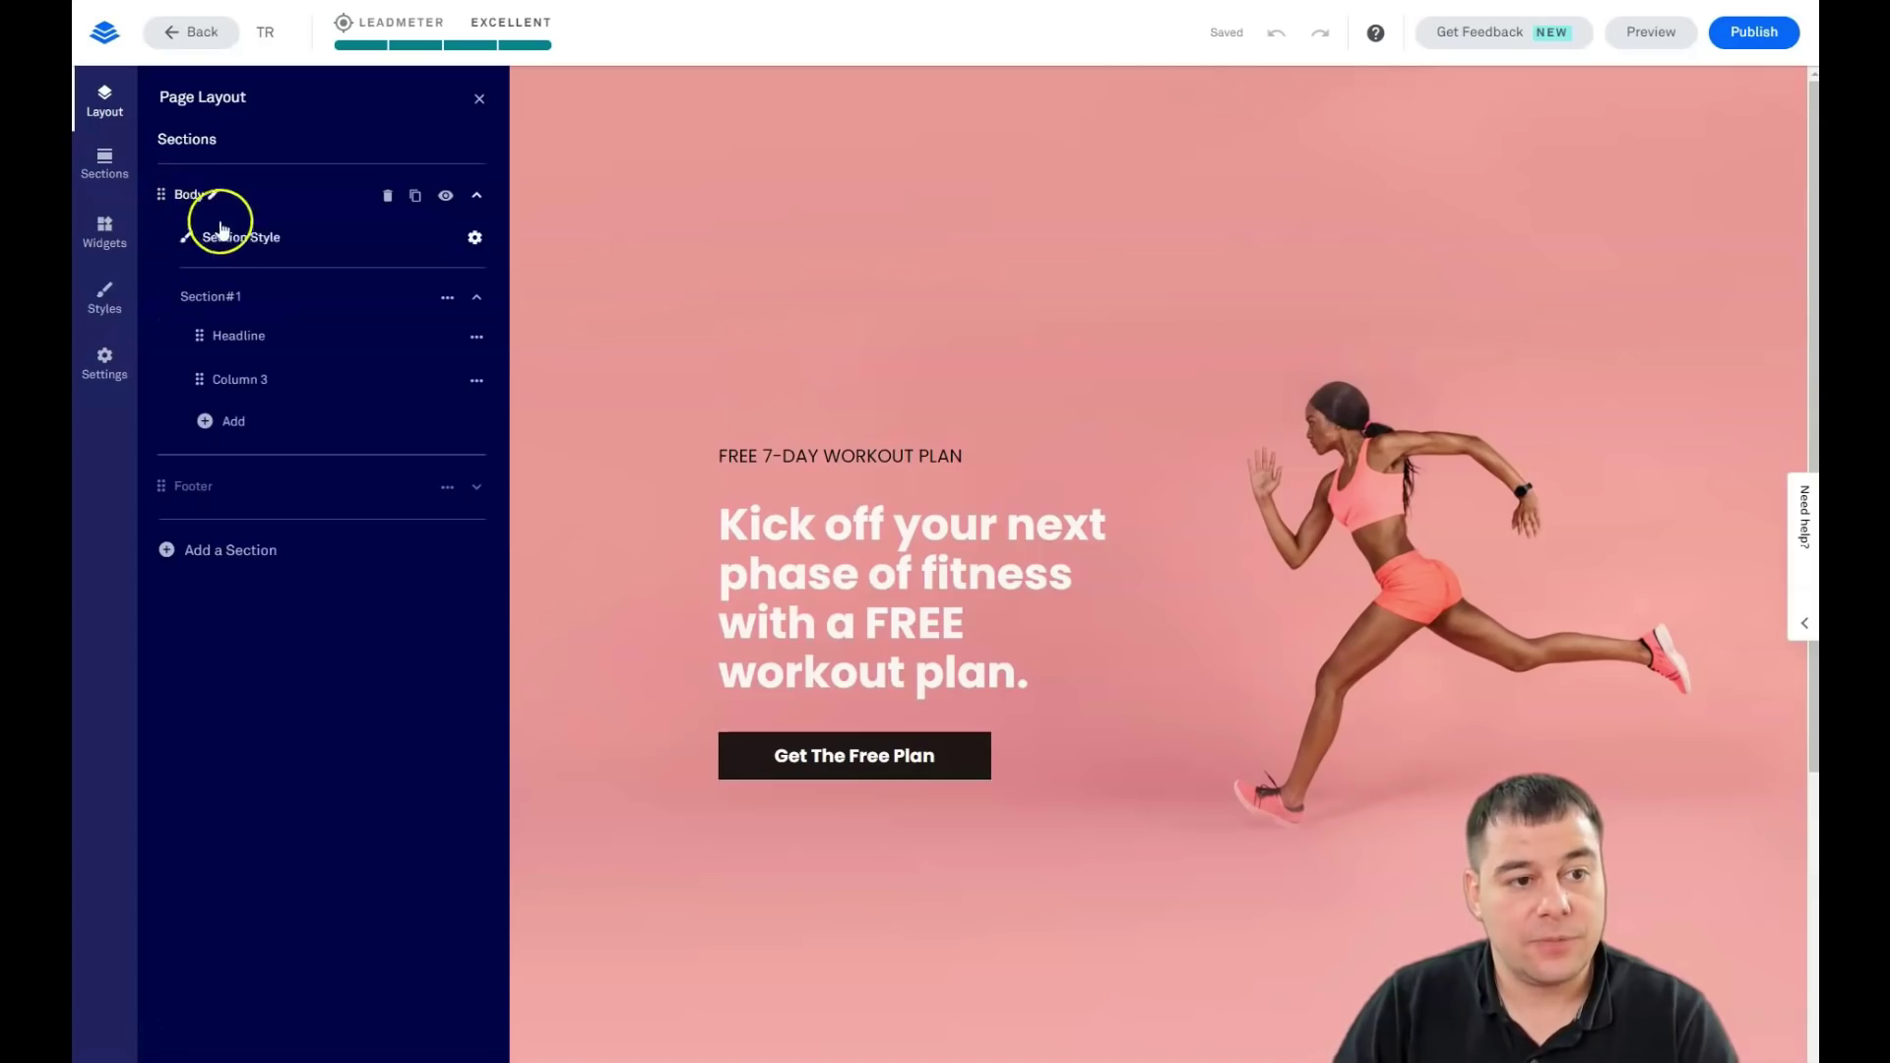
From the Body's Section Style, open Change Image, browse Premium Images, then go to Upload
{"action": "left_click", "coordinate": [227, 241]}
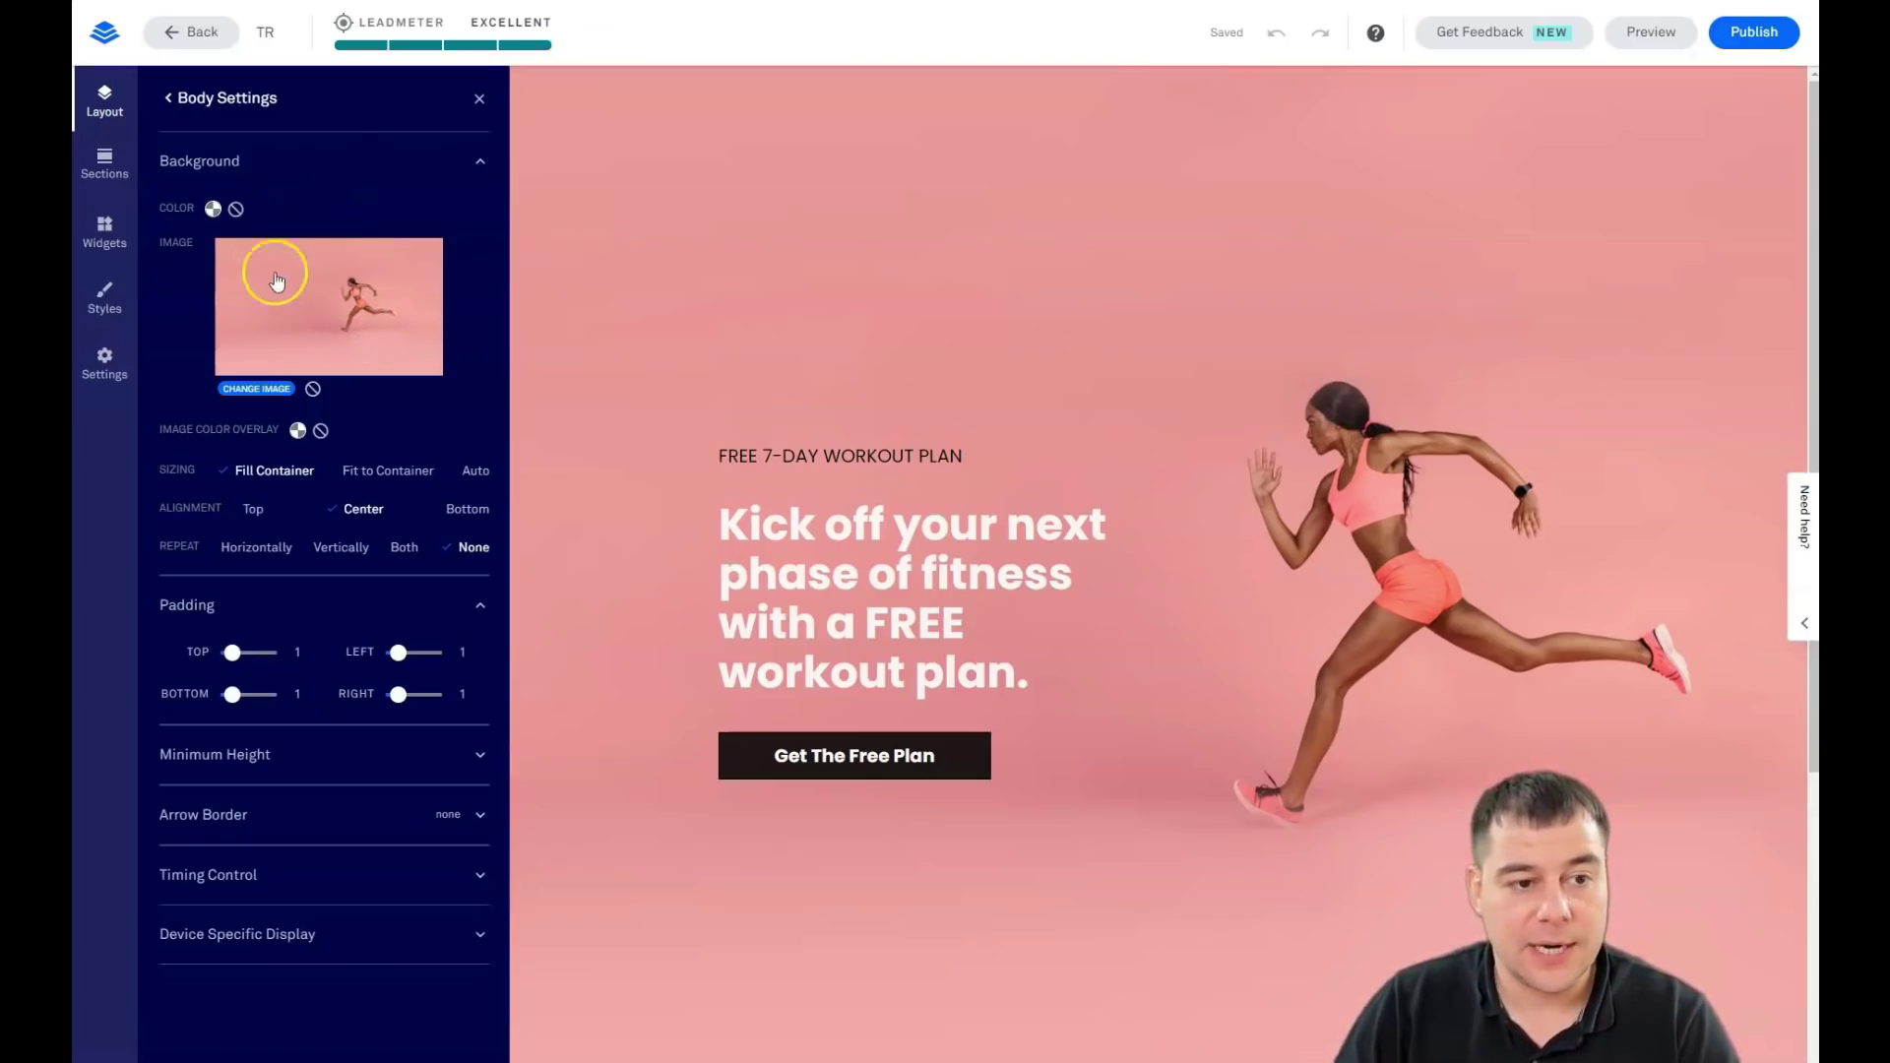
{"action": "left_click", "coordinate": [255, 389]}
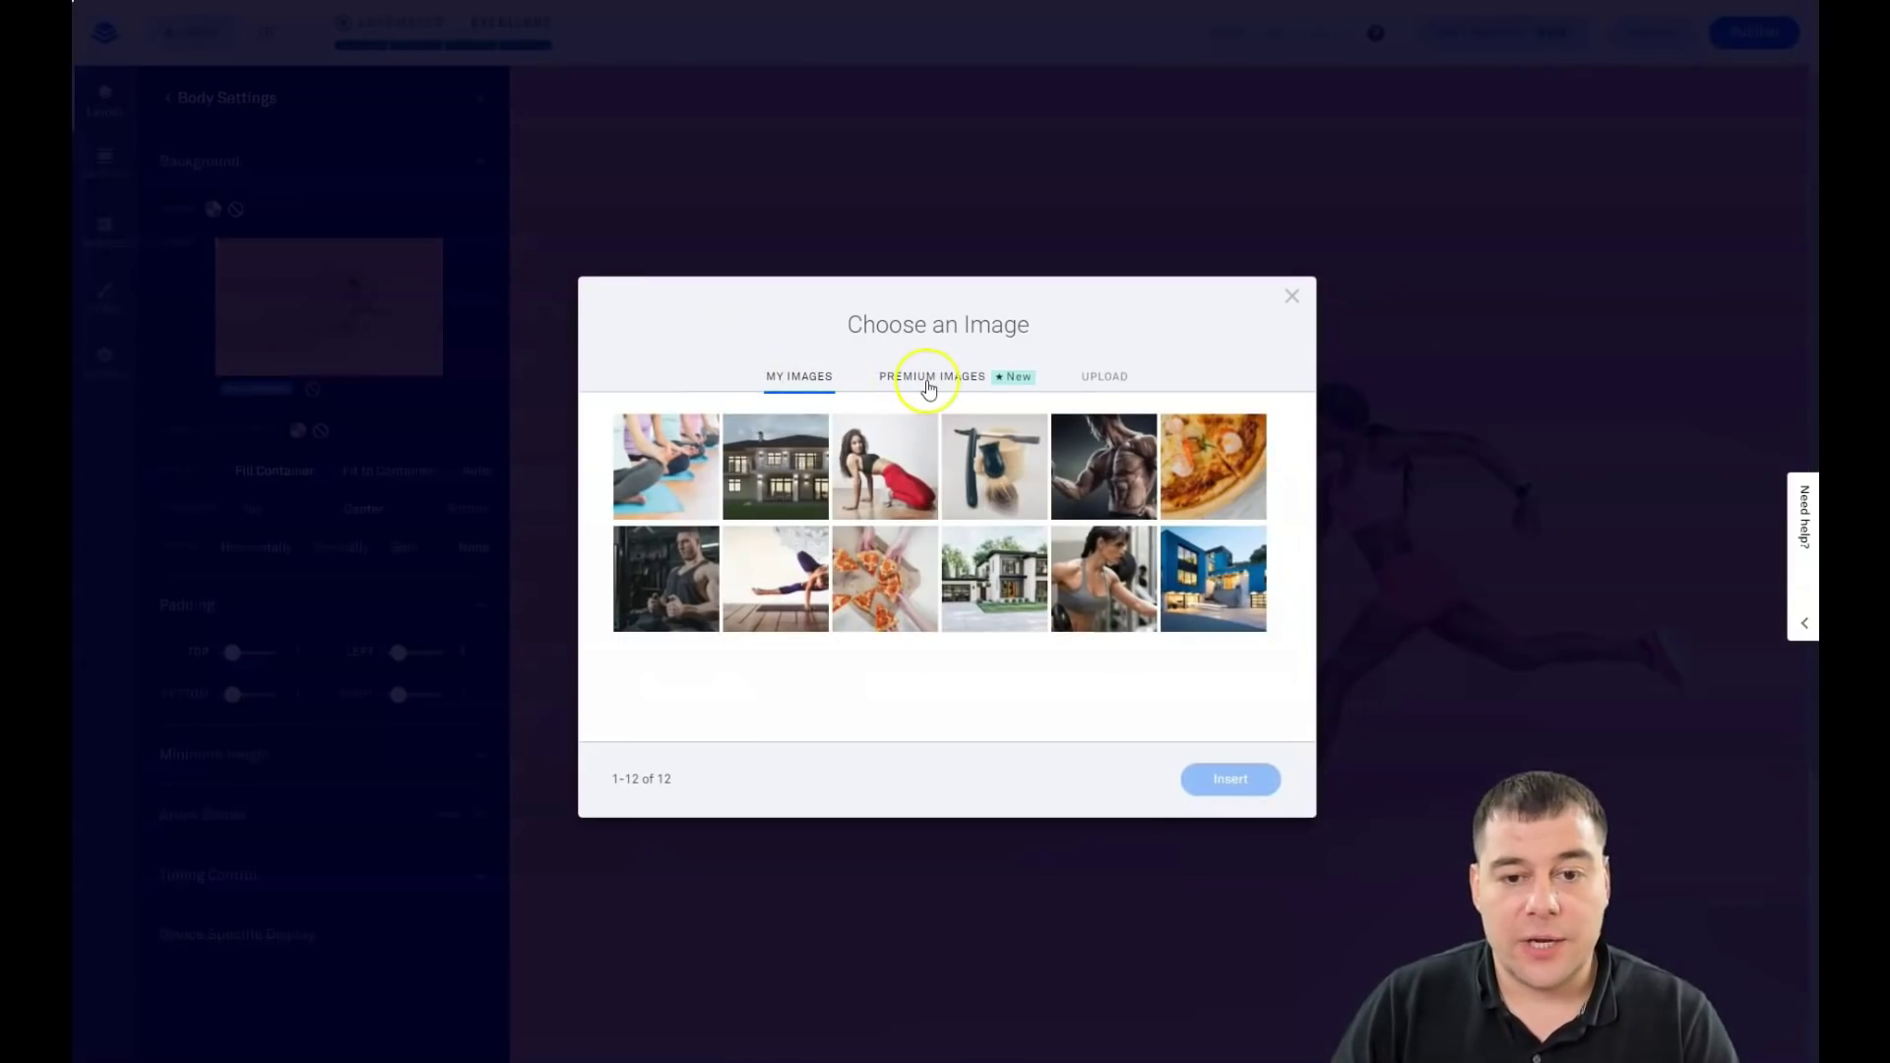
{"action": "left_click", "coordinate": [927, 385]}
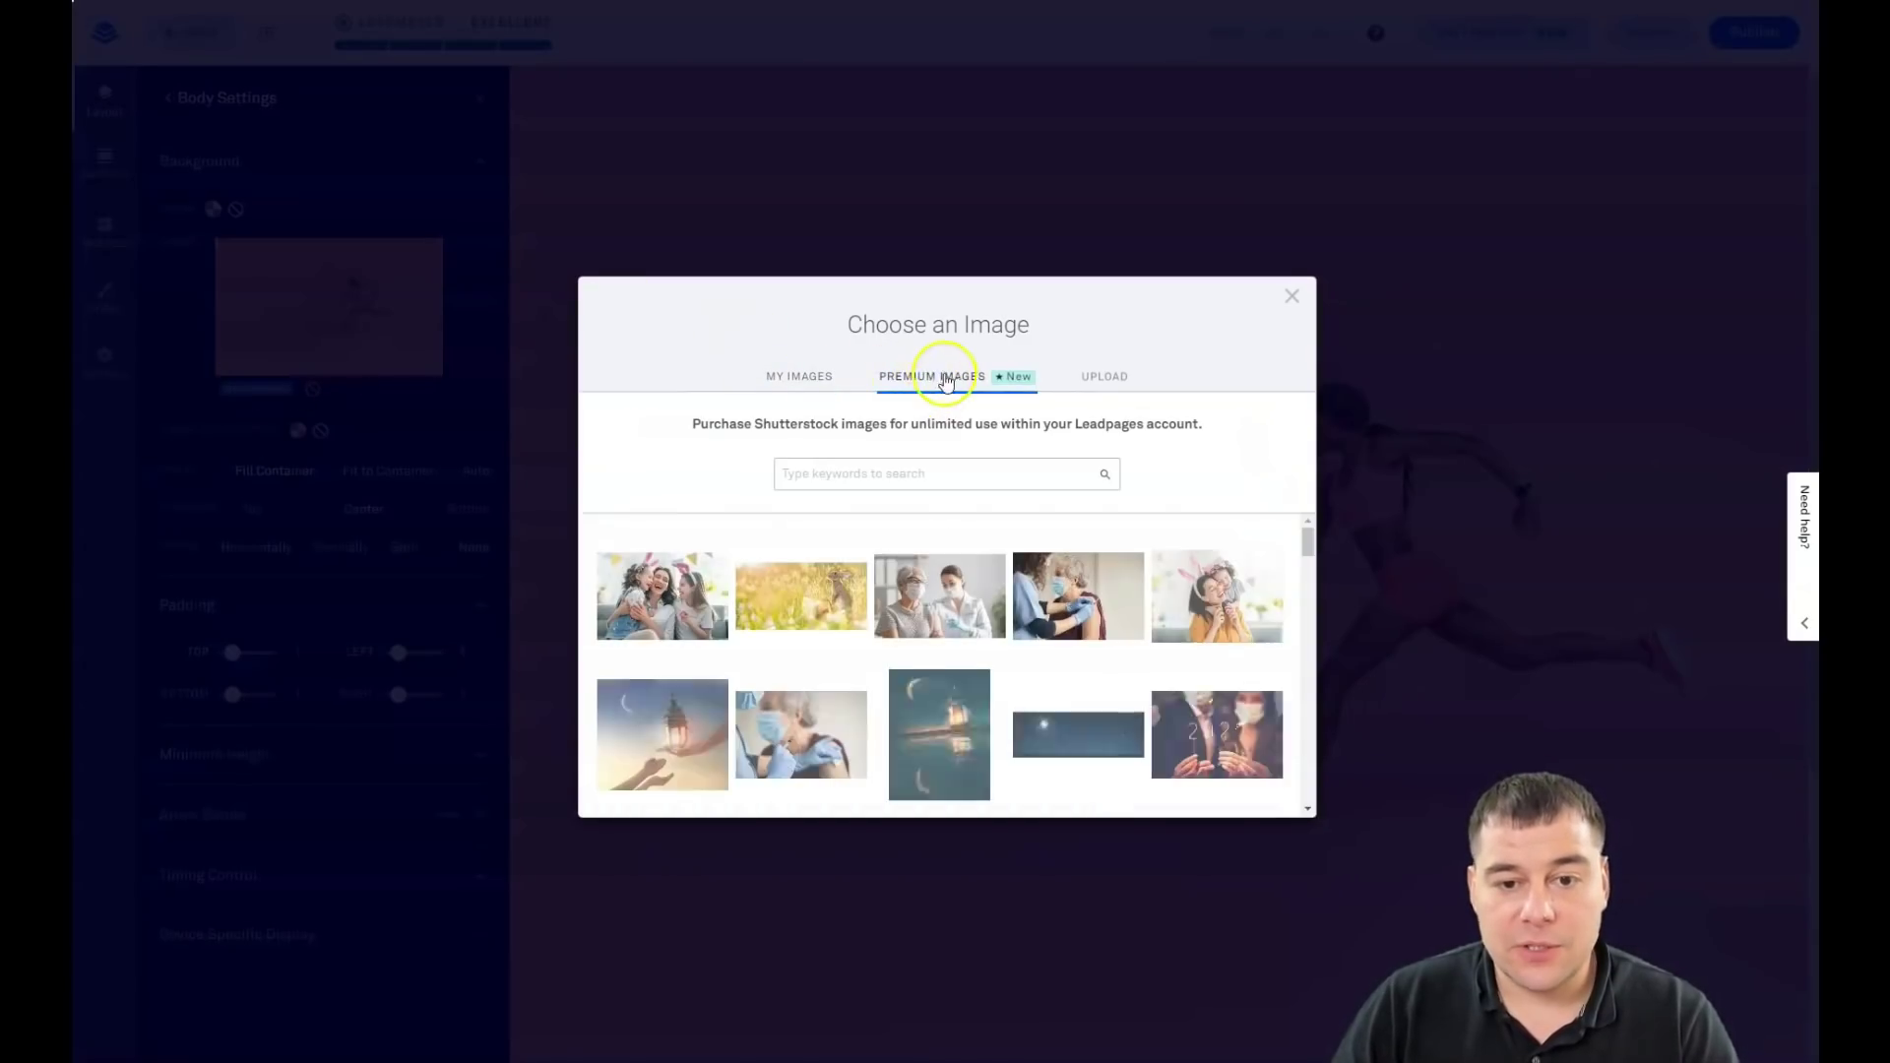
{"action": "left_click", "coordinate": [915, 477]}
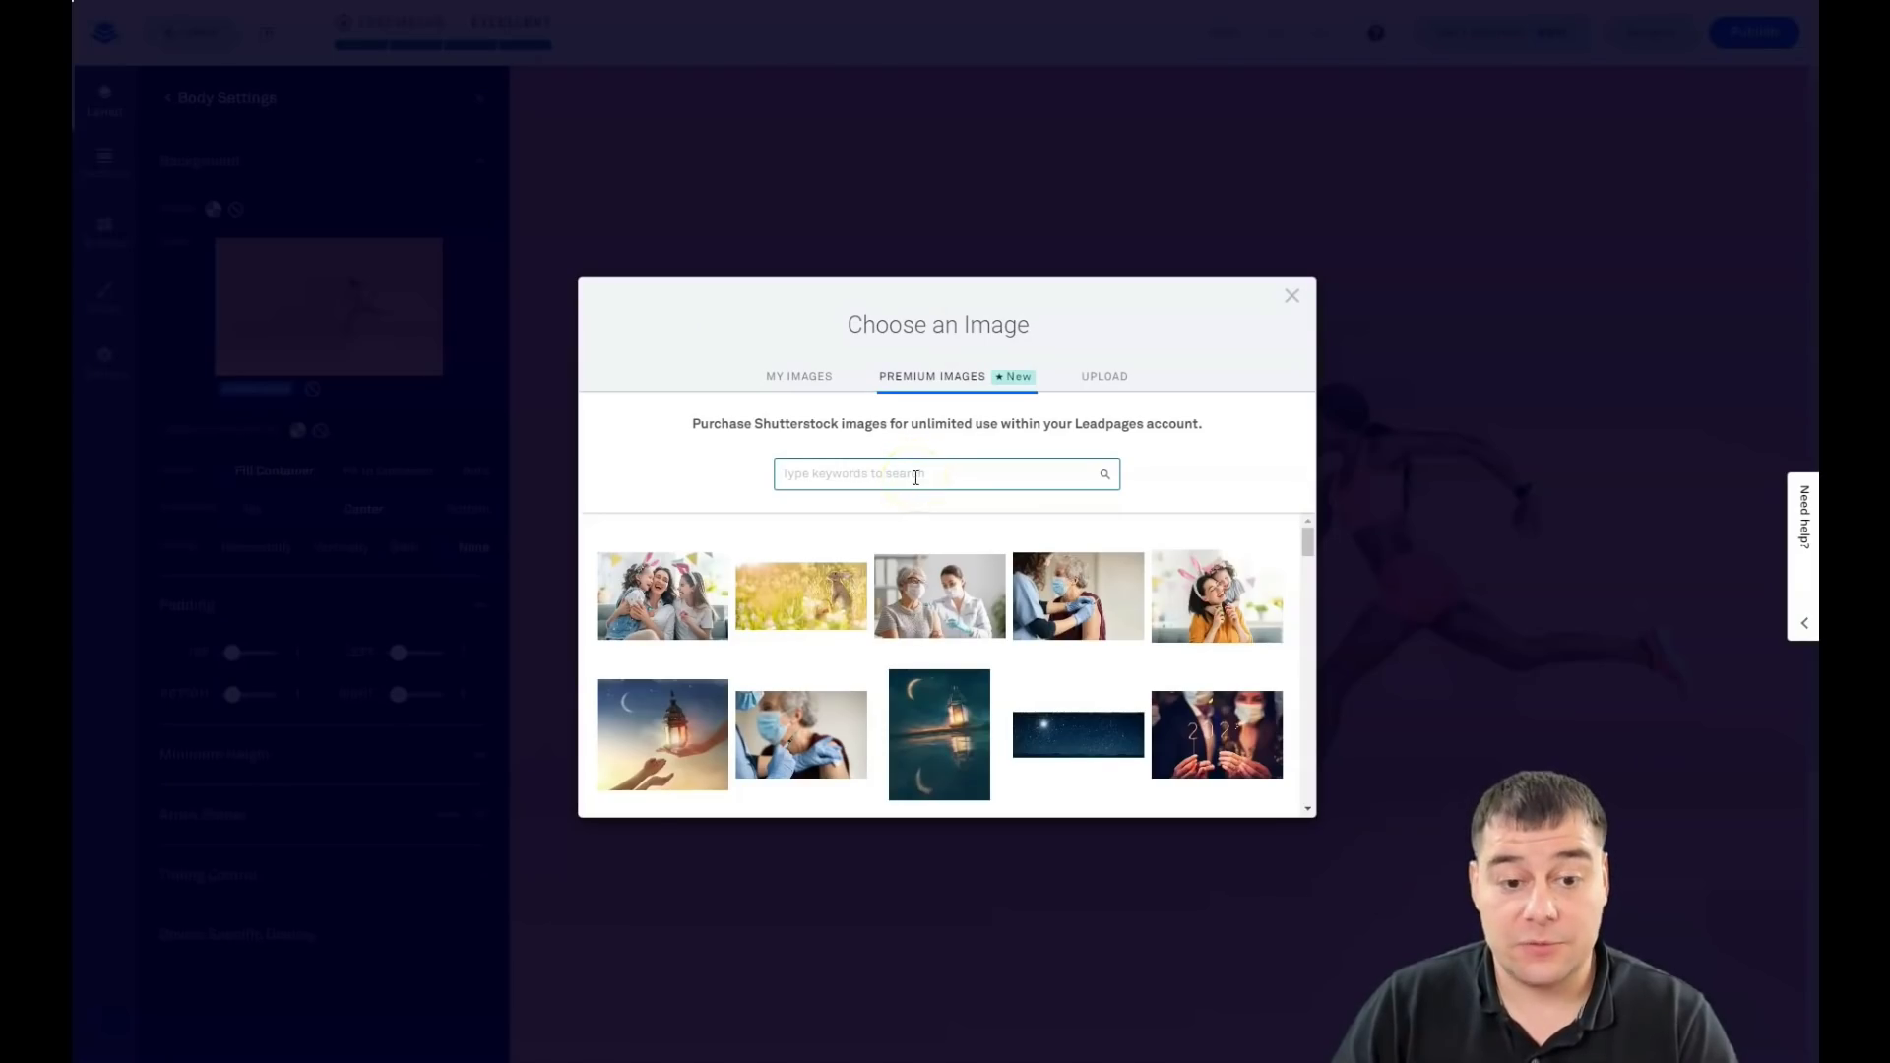
{"action": "scroll", "coordinate": [1033, 578], "scroll_direction": "down", "scroll_amount": 3}
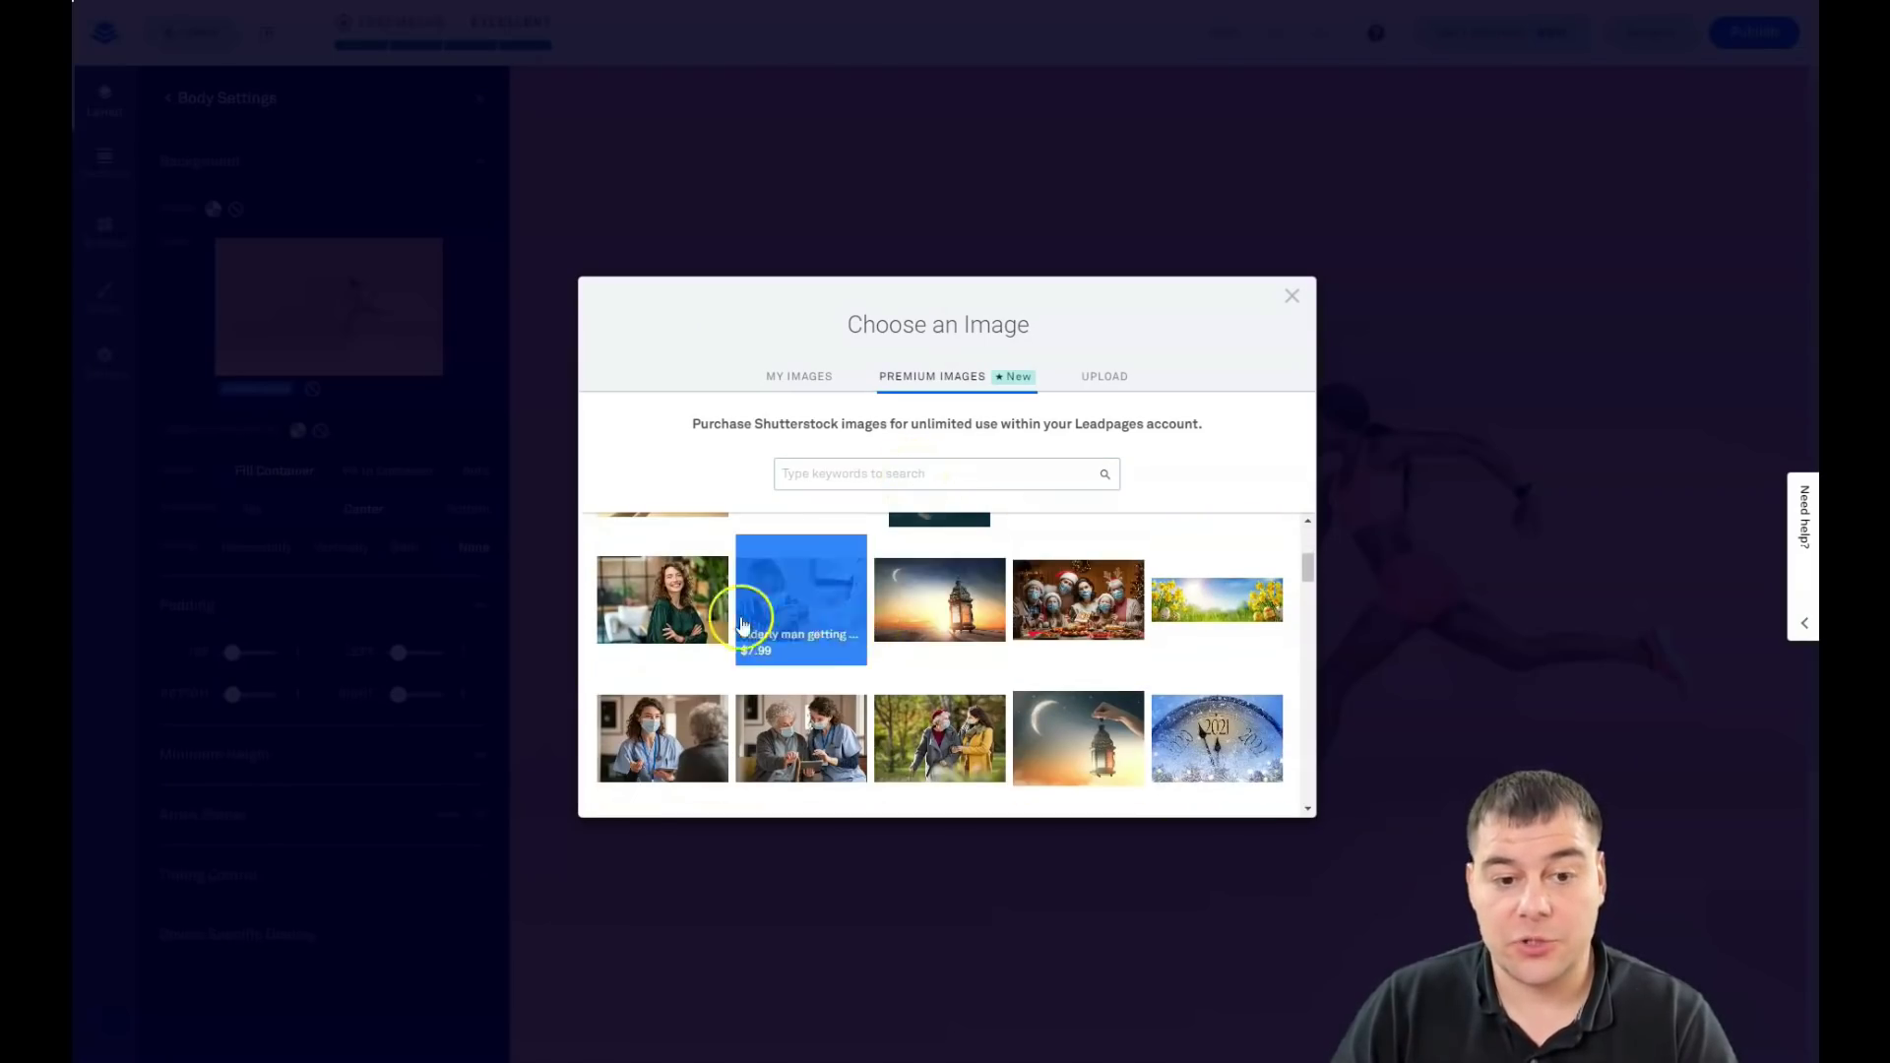
{"action": "scroll", "coordinate": [886, 580], "scroll_direction": "down", "scroll_amount": 3}
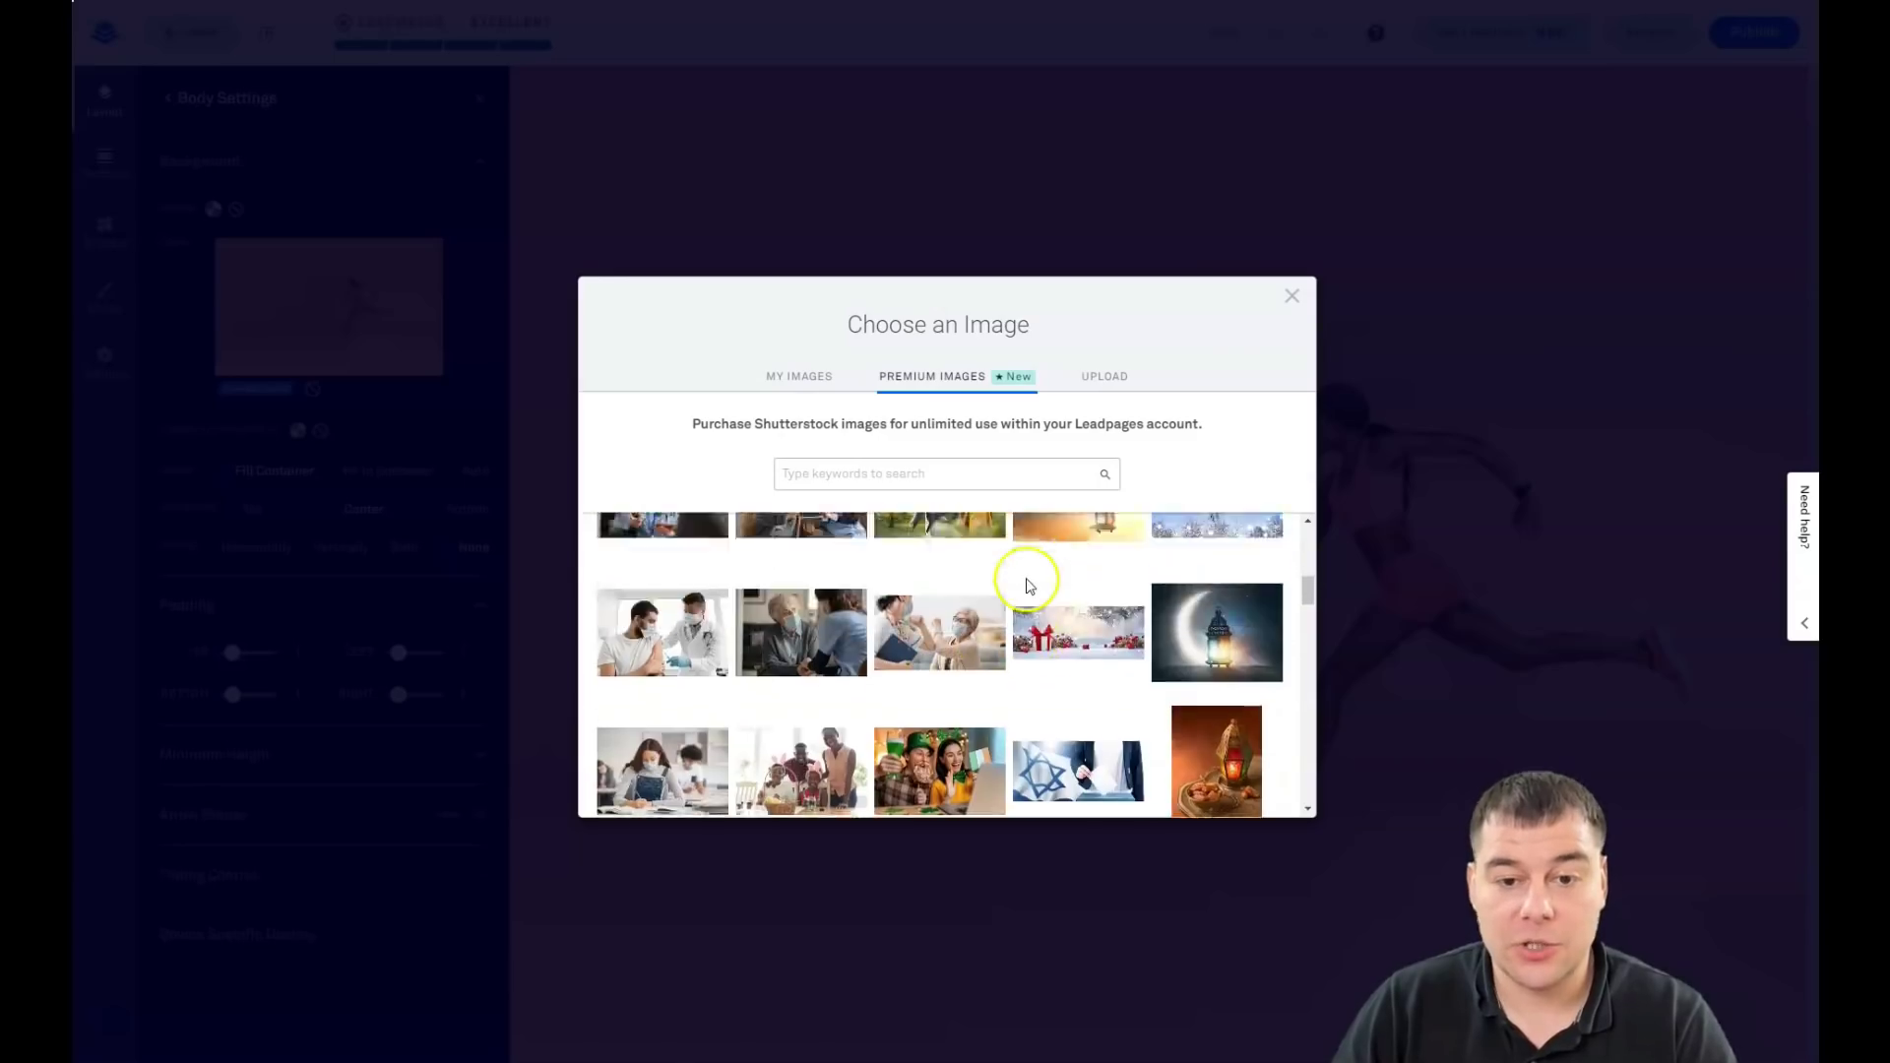
{"action": "left_click", "coordinate": [879, 471]}
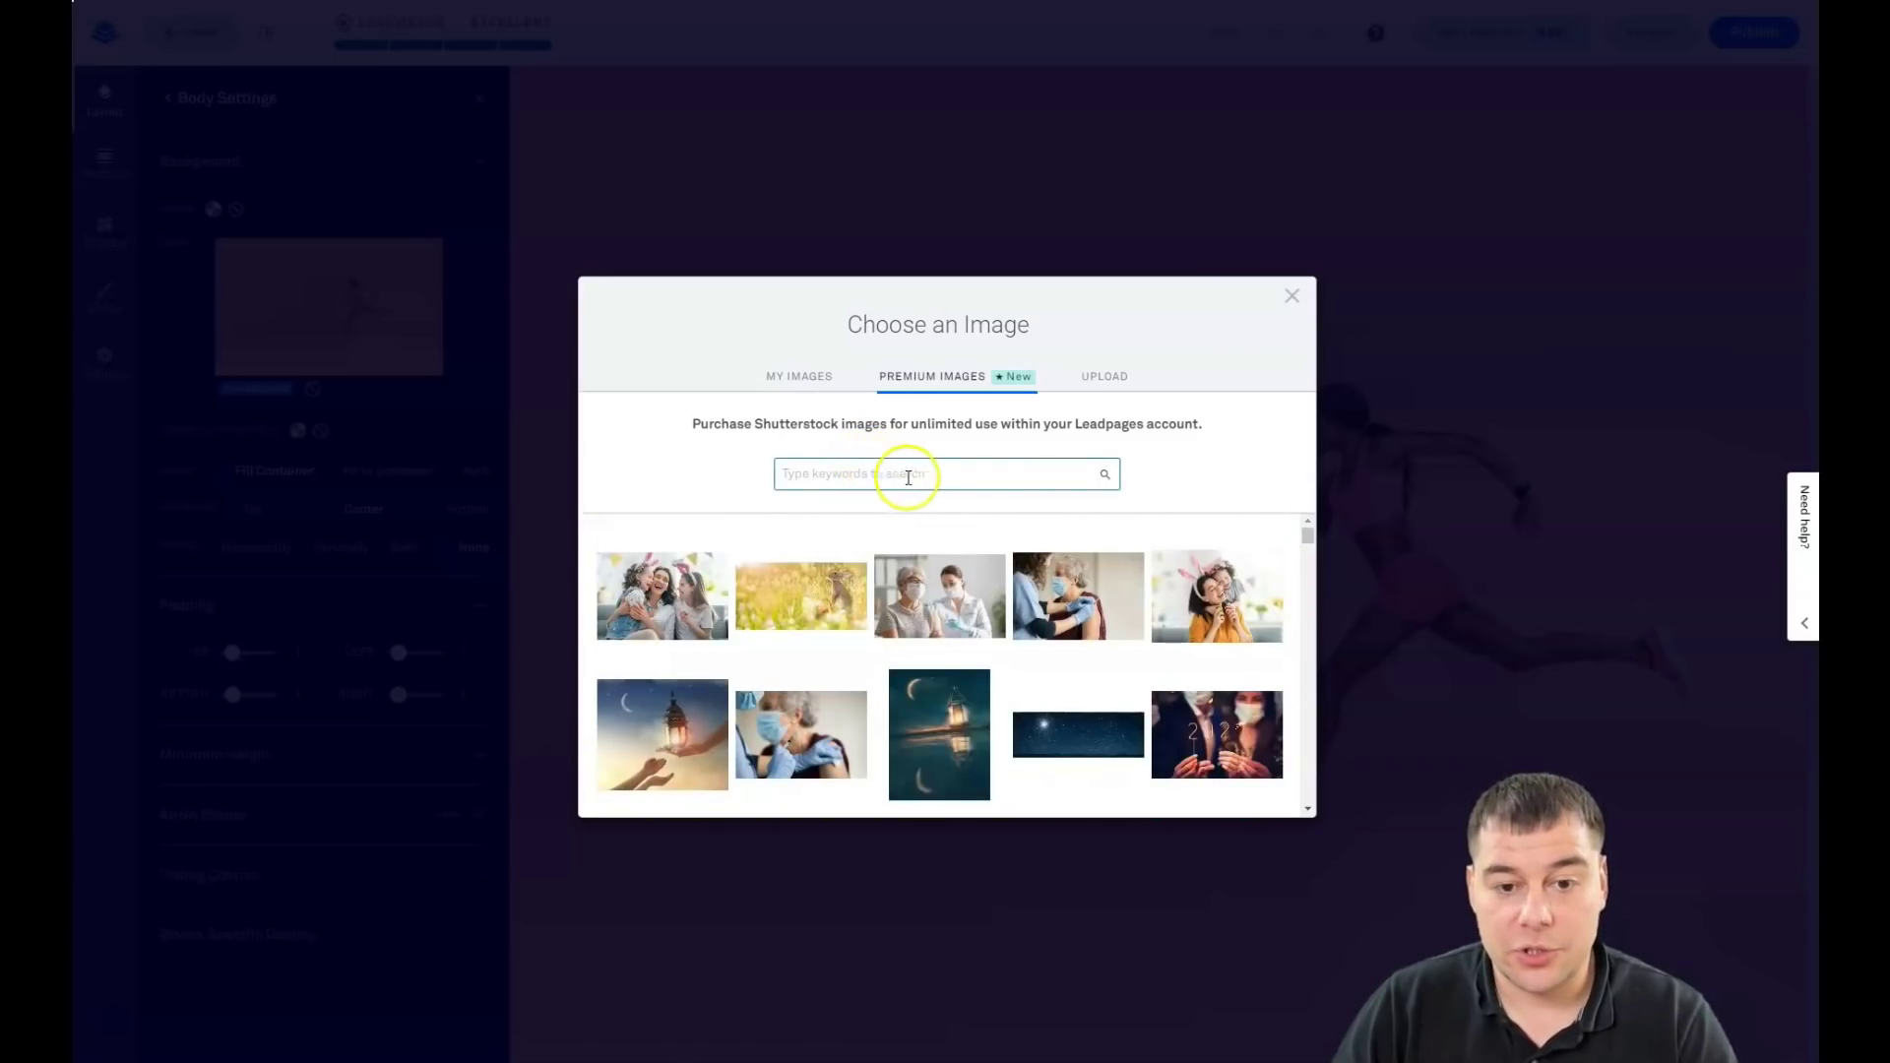
{"action": "left_click", "coordinate": [1100, 381]}
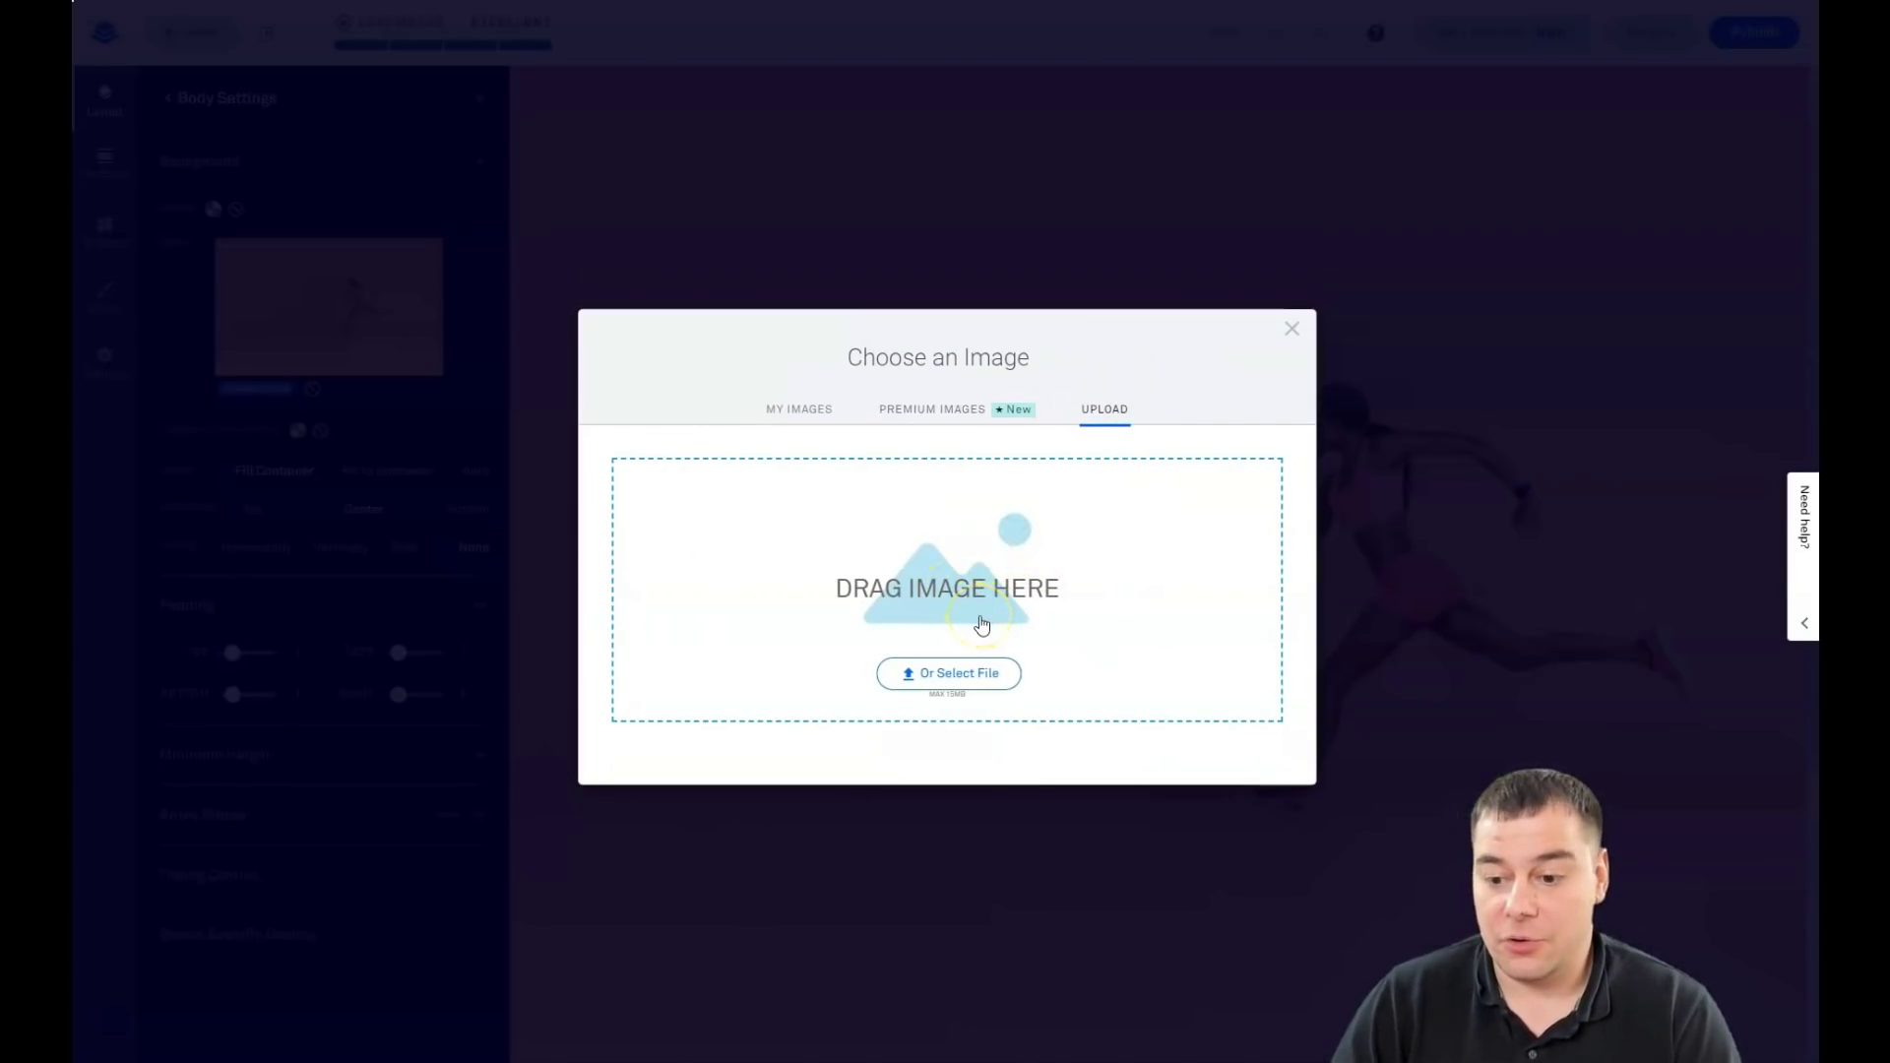
Choose the dumbbell photo file from the computer as the Body background
{"action": "left_click", "coordinate": [942, 682]}
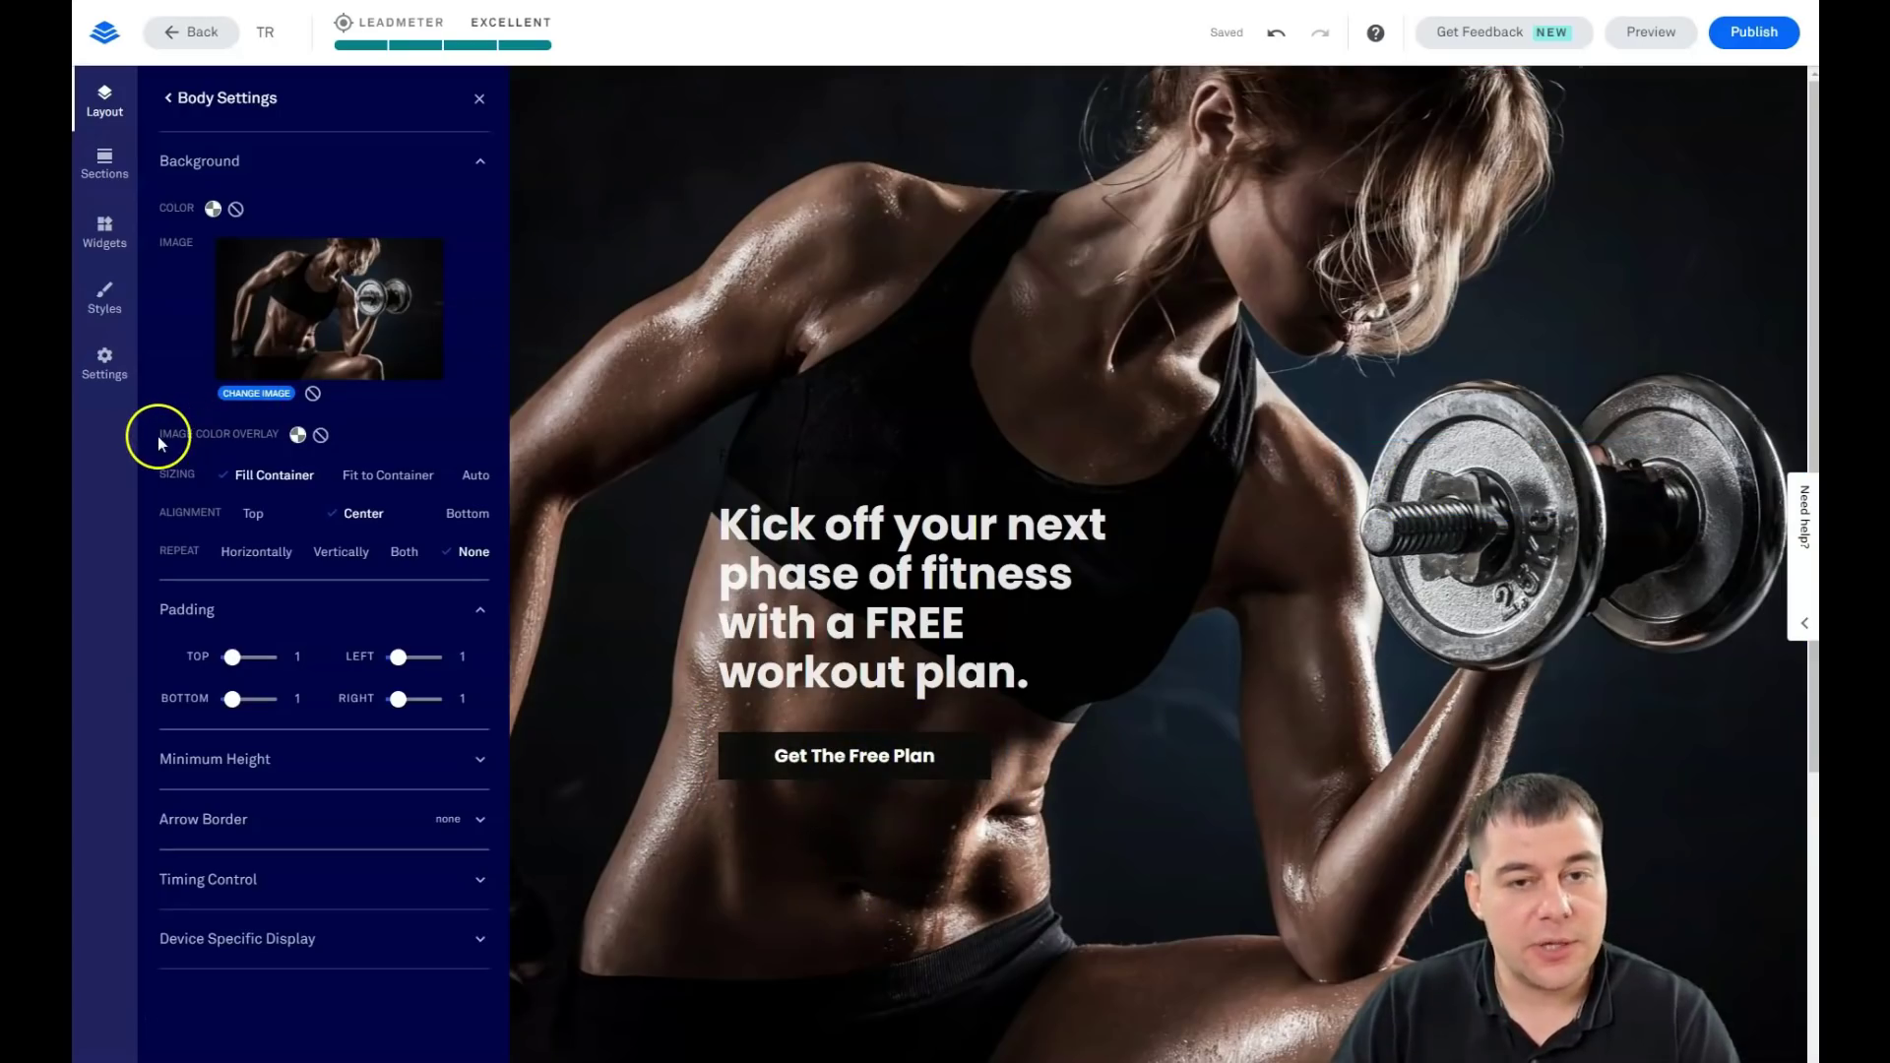
Give the background image a custom #424141 grey colour overlay at 60% opacity
{"action": "left_click", "coordinate": [296, 436]}
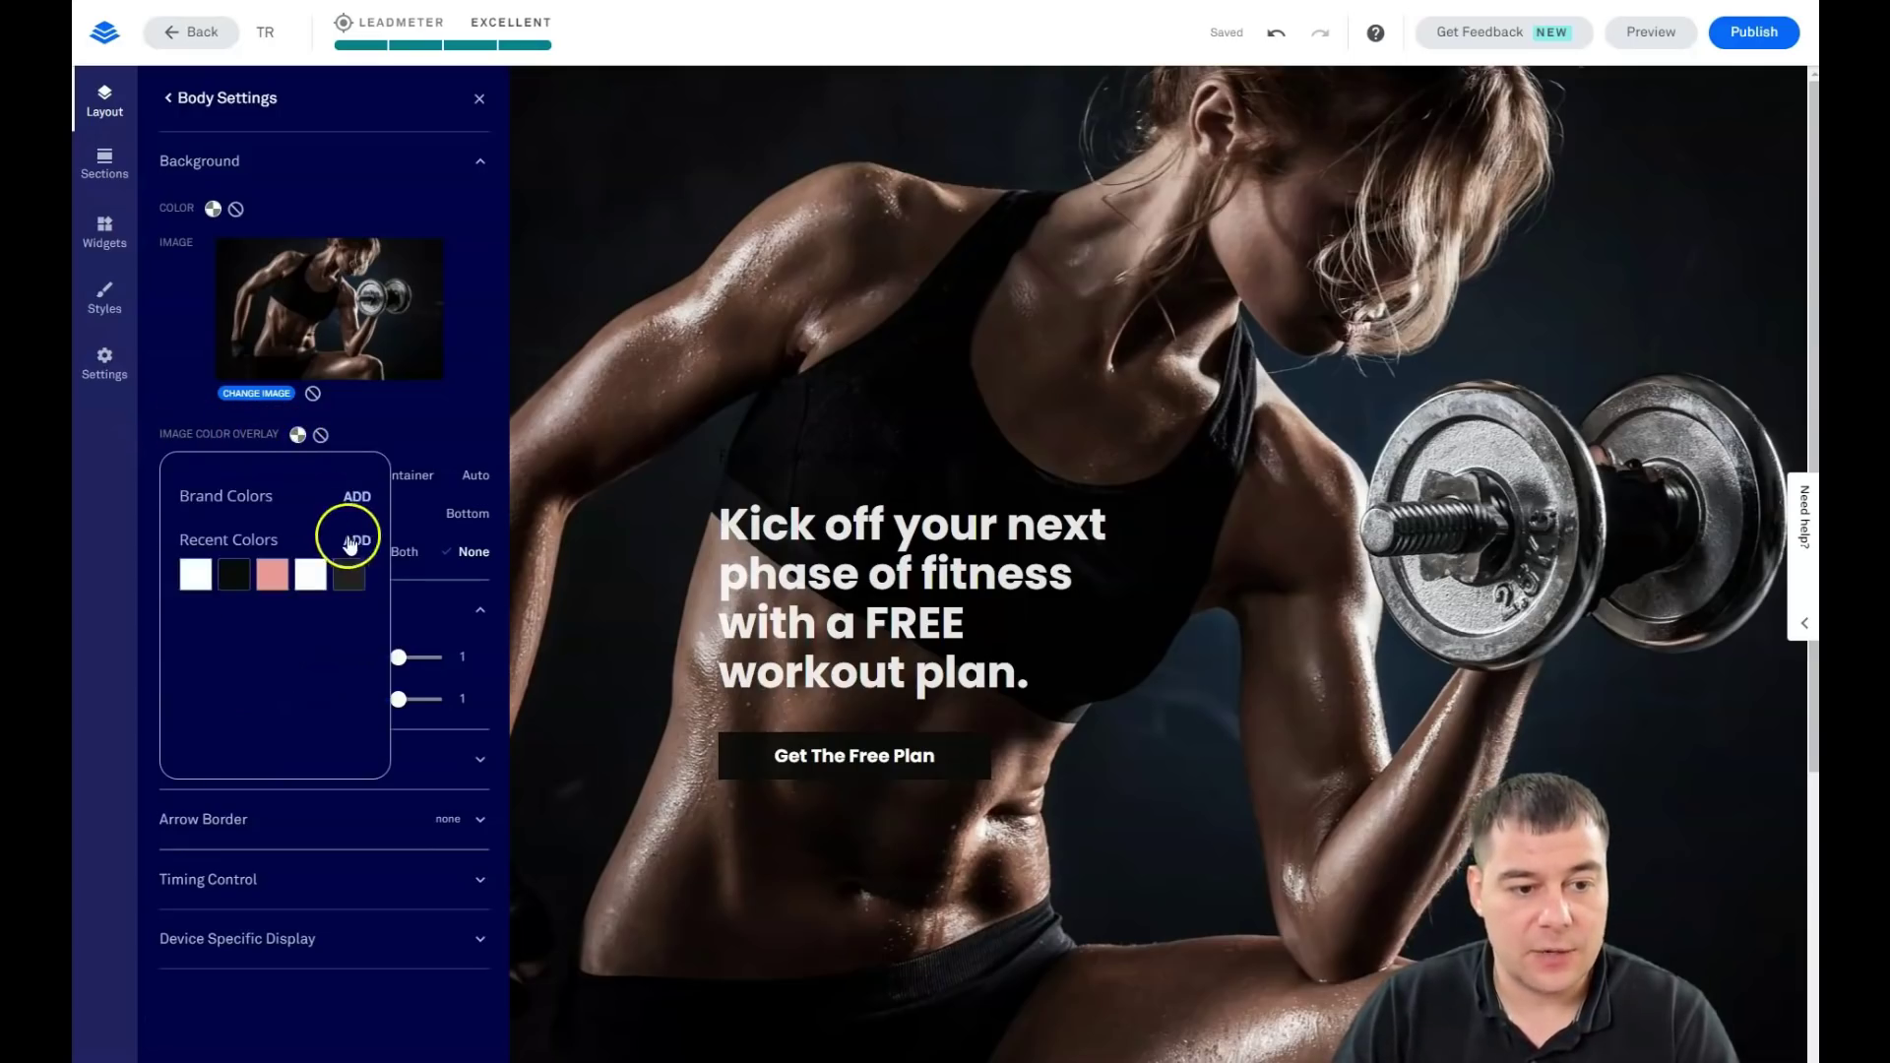
{"action": "left_click", "coordinate": [355, 540]}
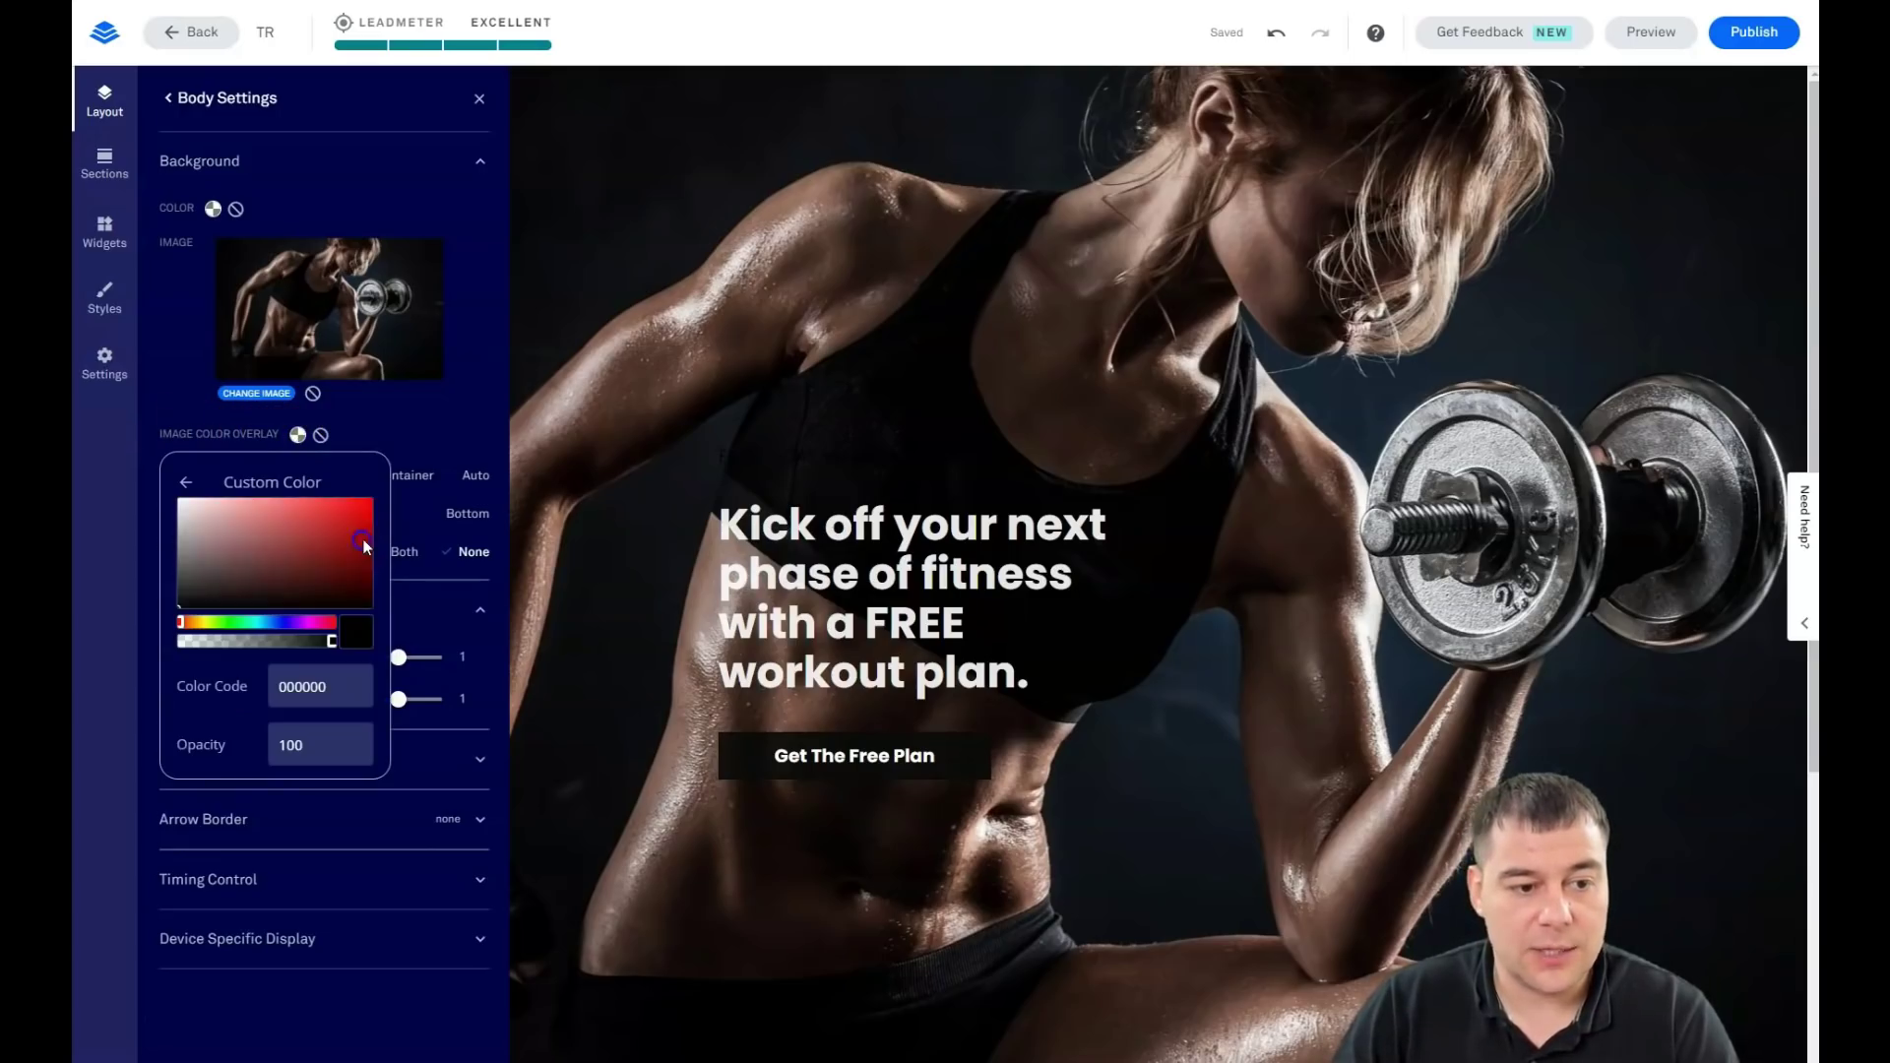
{"action": "left_click", "coordinate": [181, 505]}
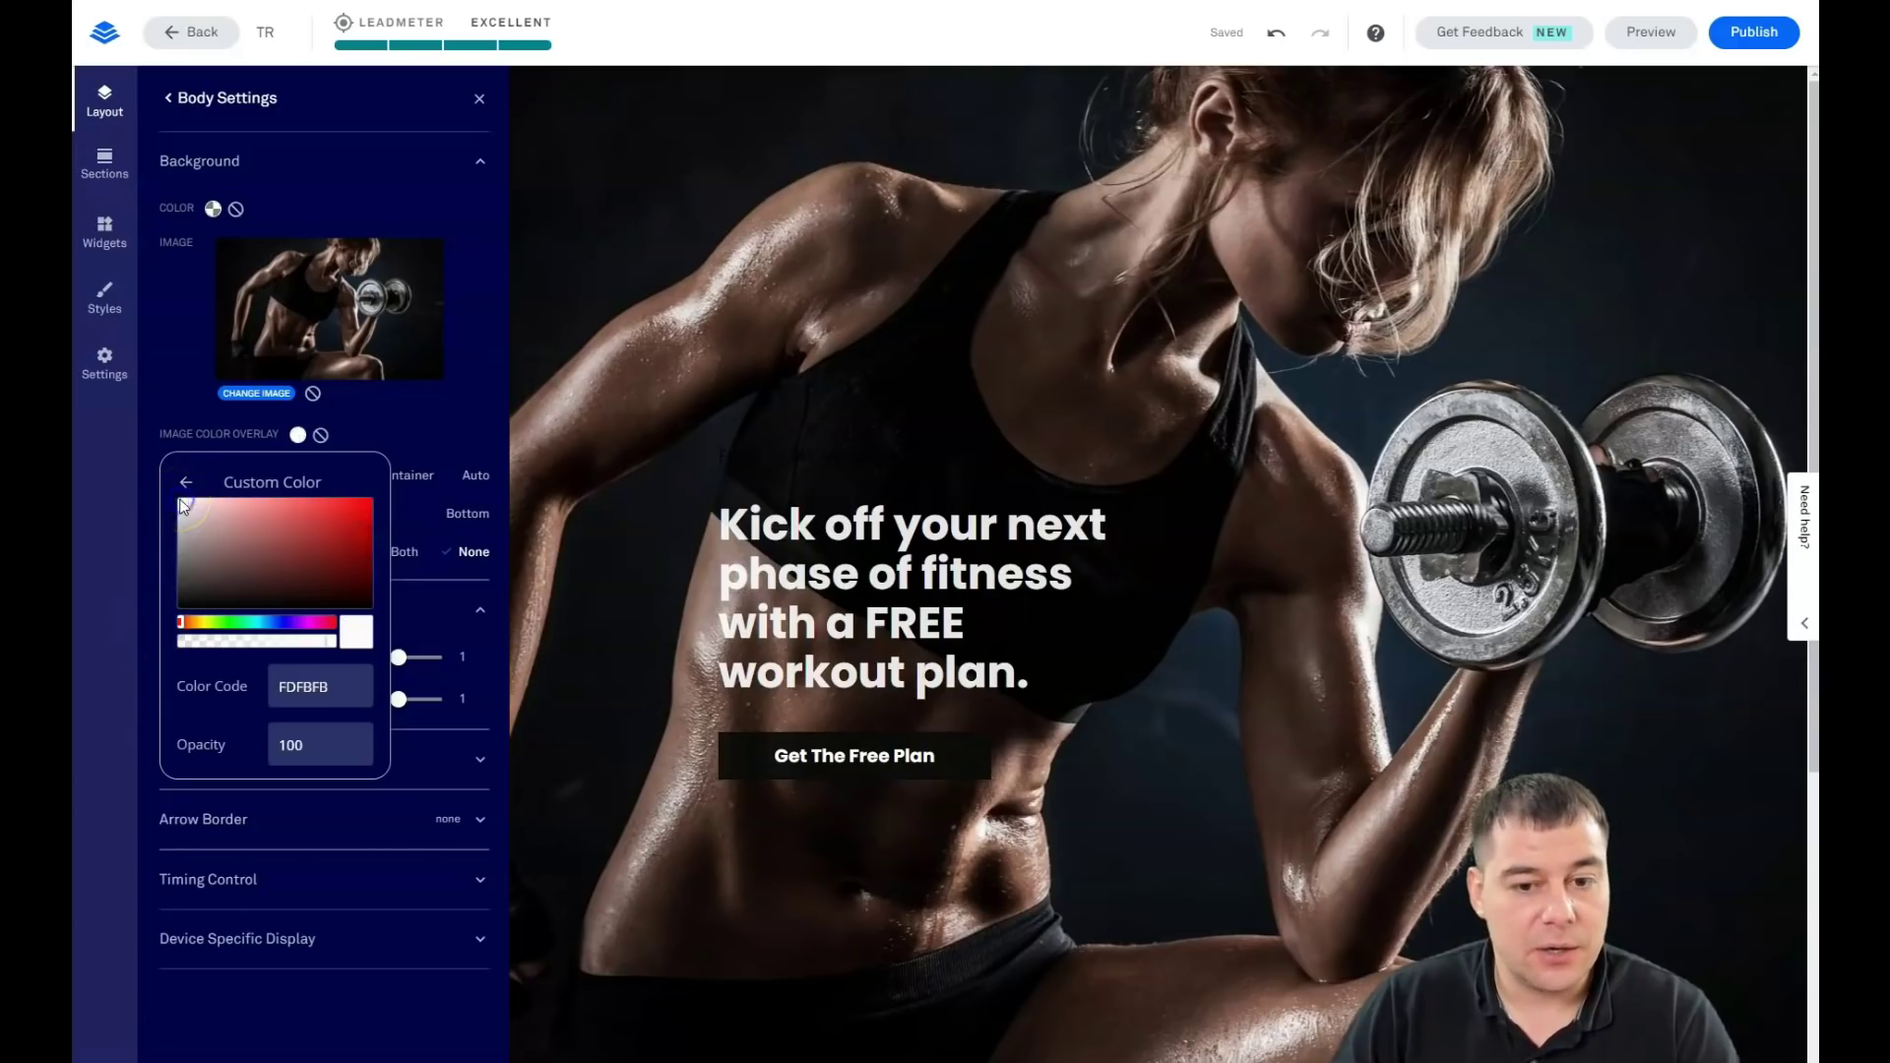
{"action": "left_click", "coordinate": [180, 604]}
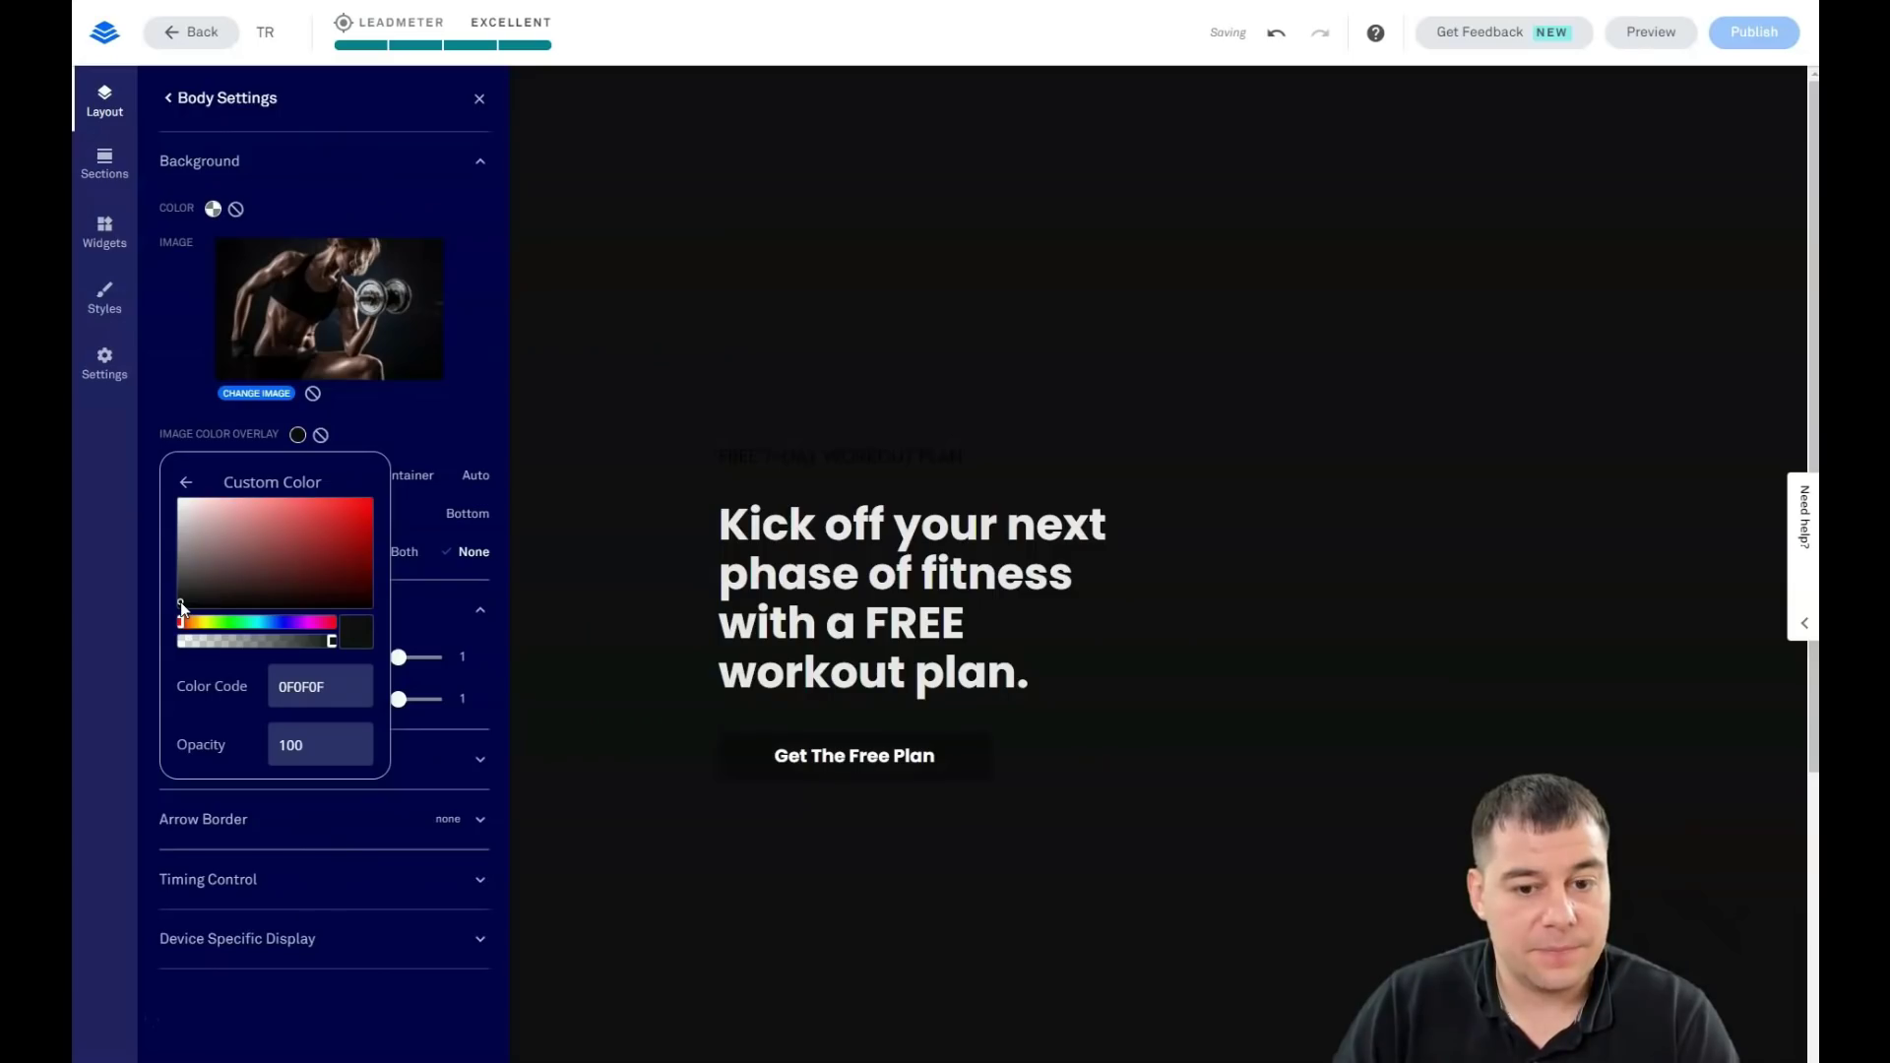
{"action": "left_click", "coordinate": [180, 582]}
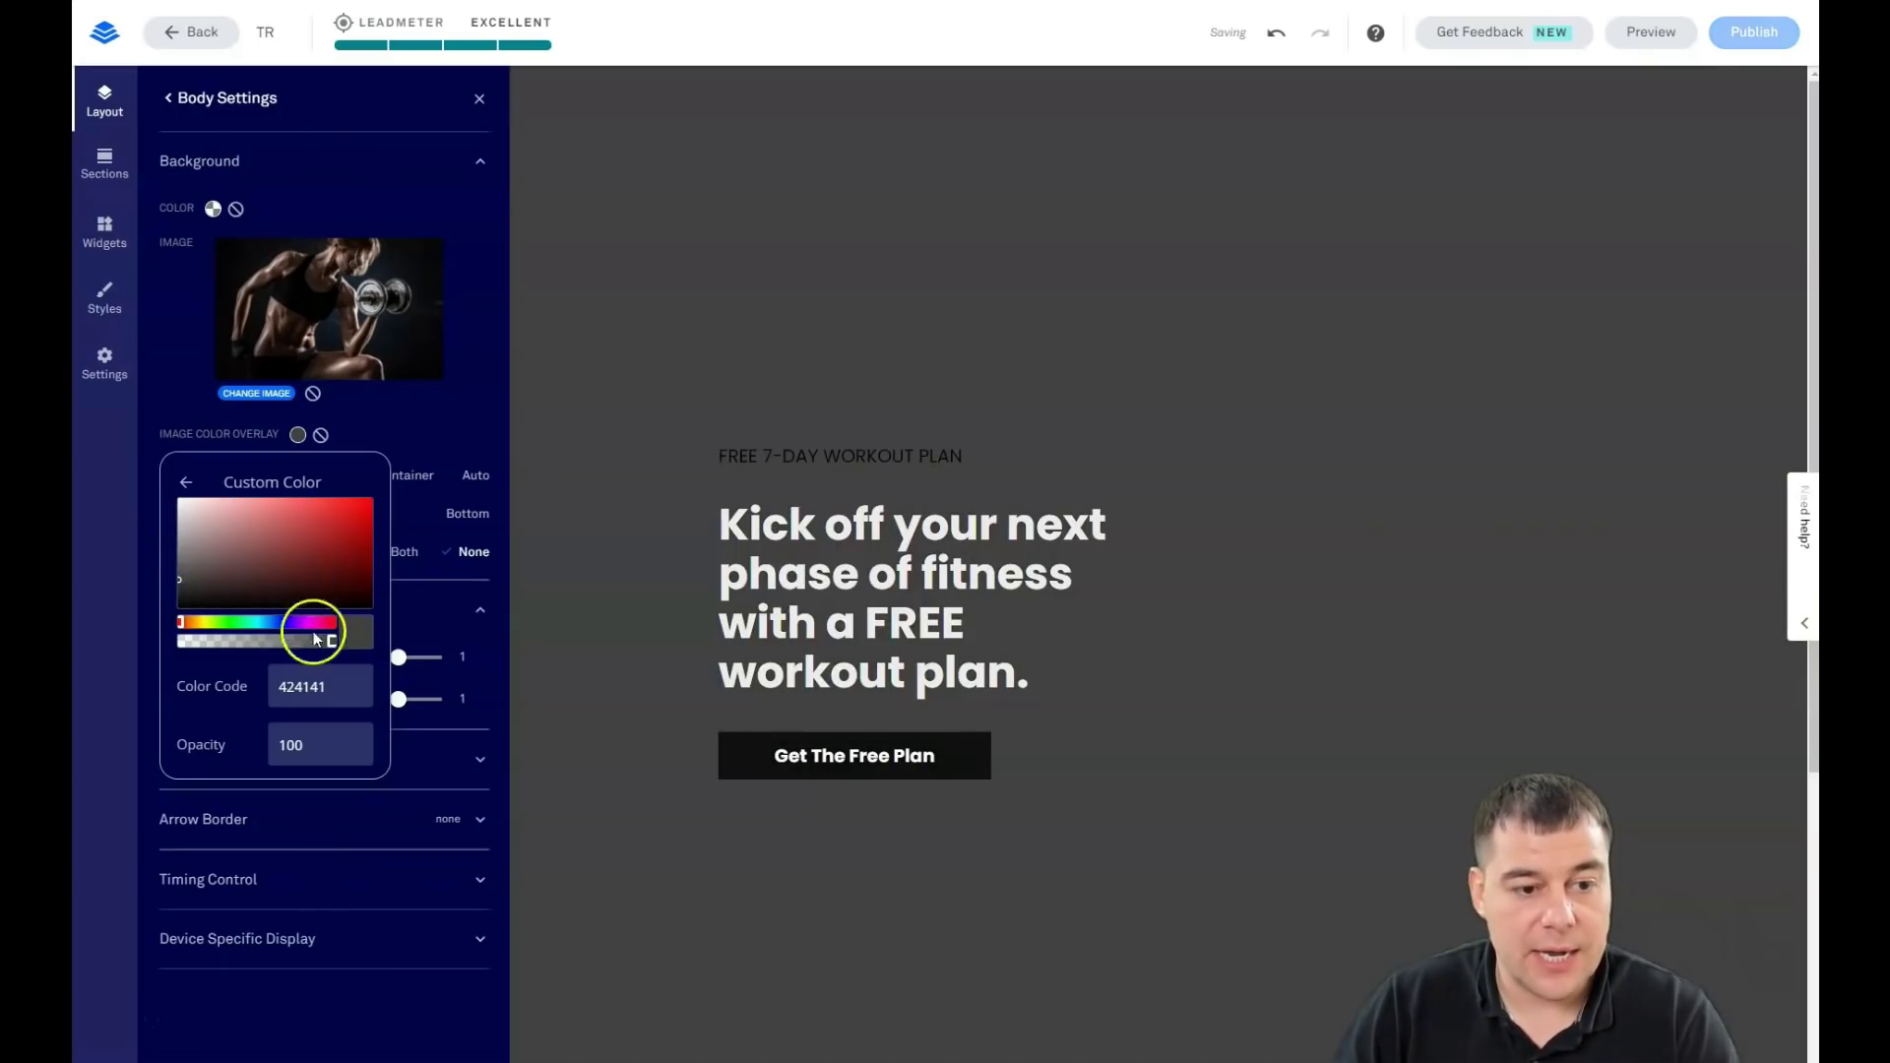
{"action": "left_click_drag", "start_coordinate": [317, 646], "coordinate": [273, 641]}
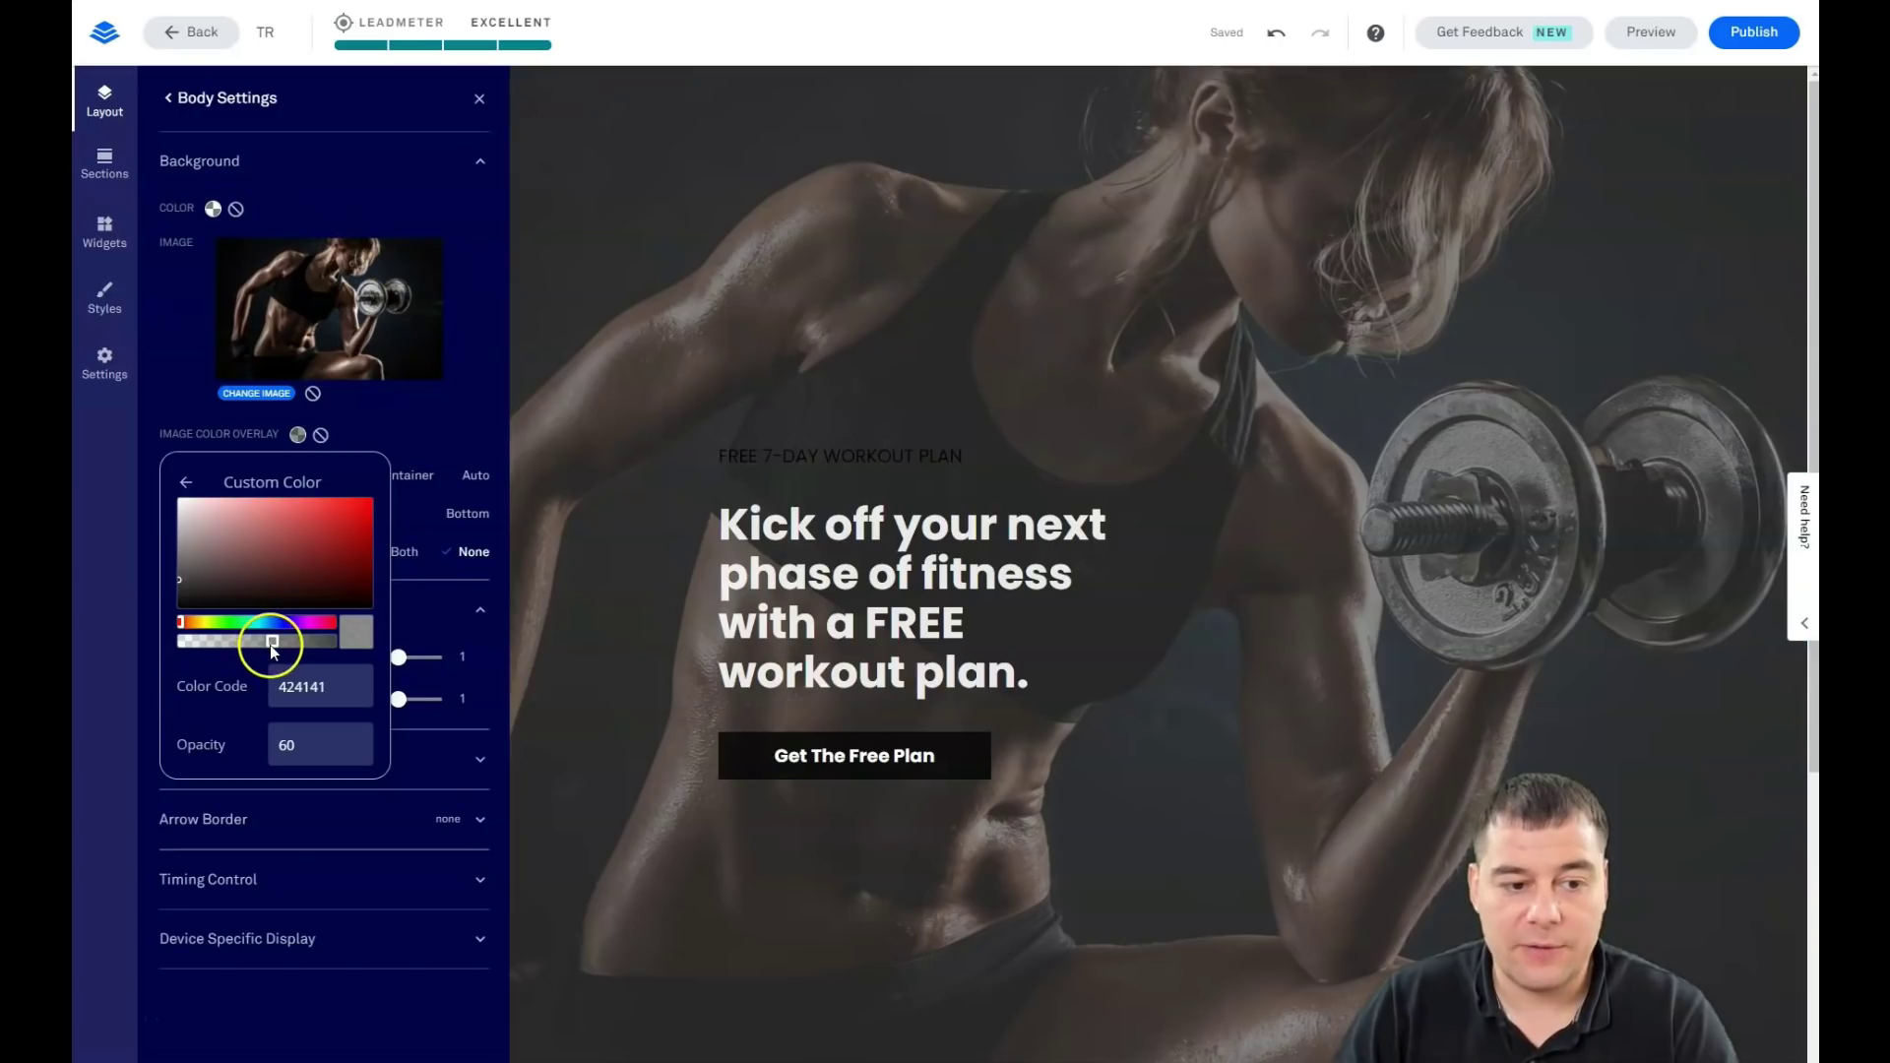
Colour the FREE 7-DAY WORKOUT PLAN subheading white, then resize the headline column by dragging its divider
{"action": "left_click", "coordinate": [480, 103]}
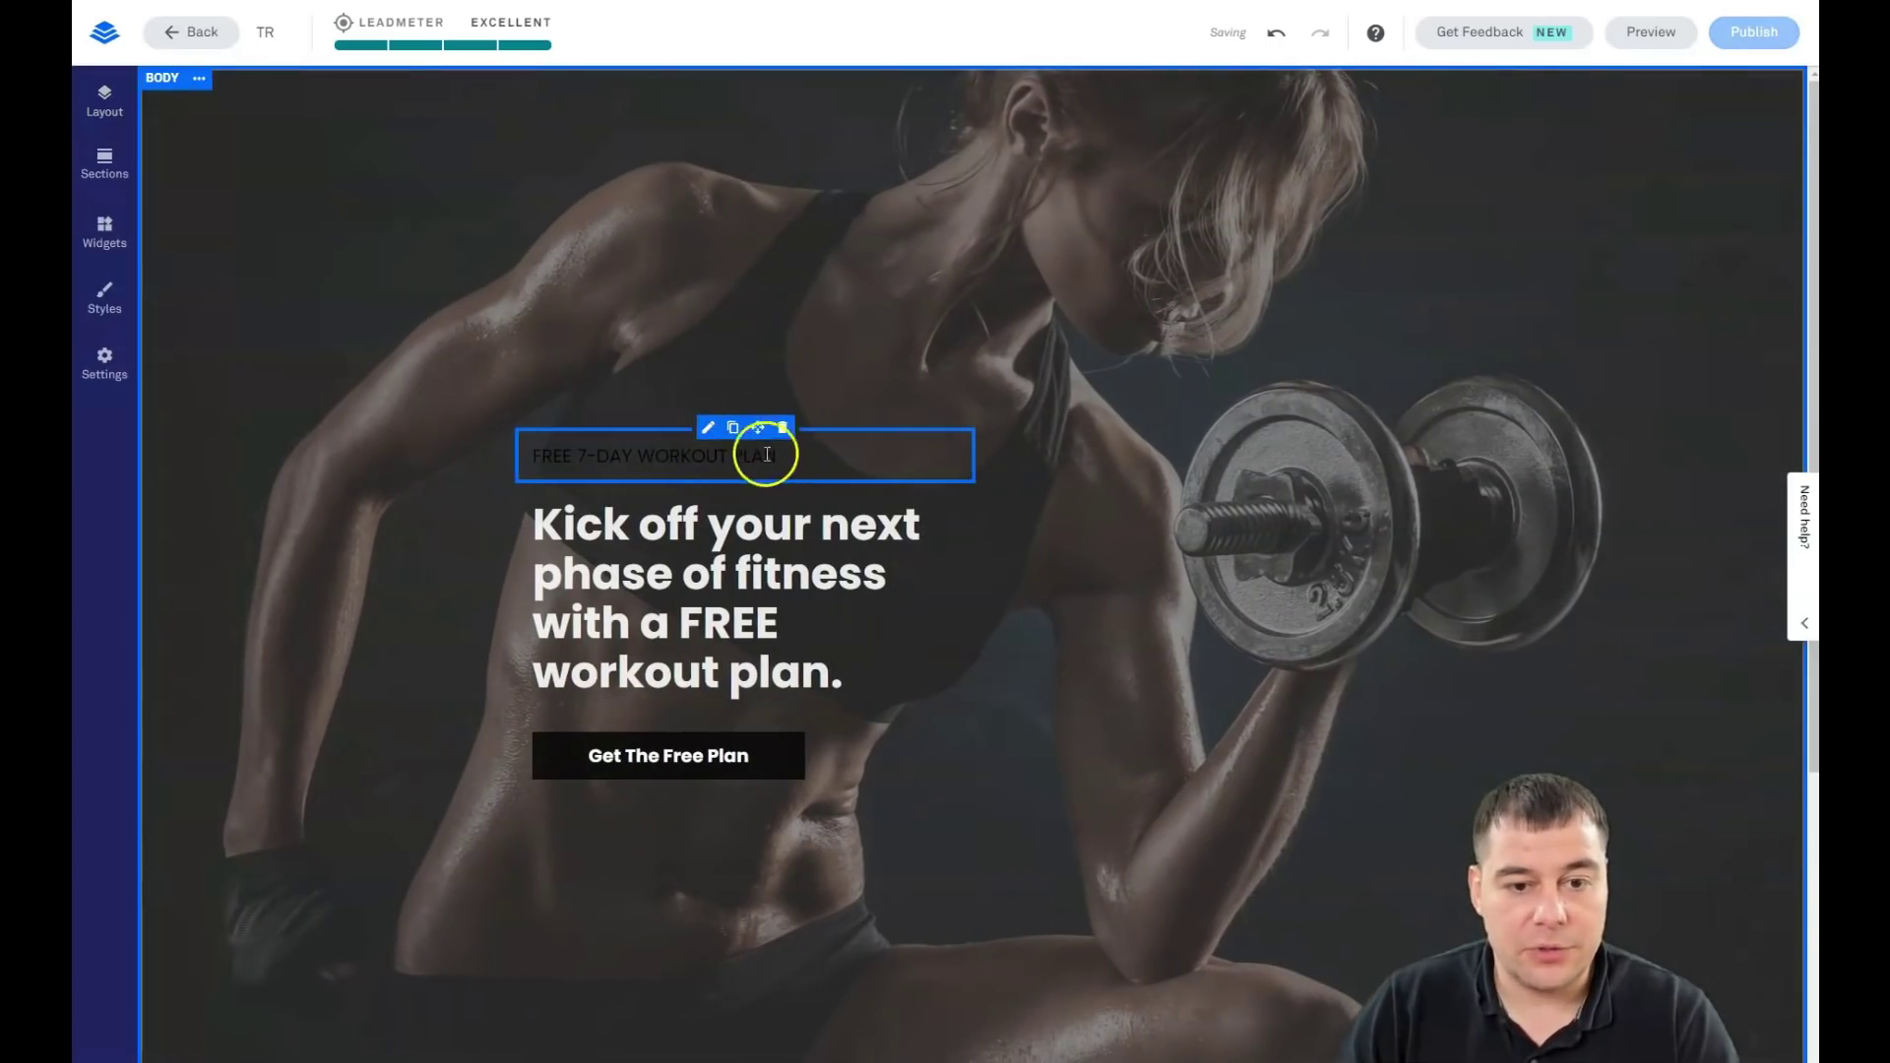
{"action": "left_click", "coordinate": [793, 459]}
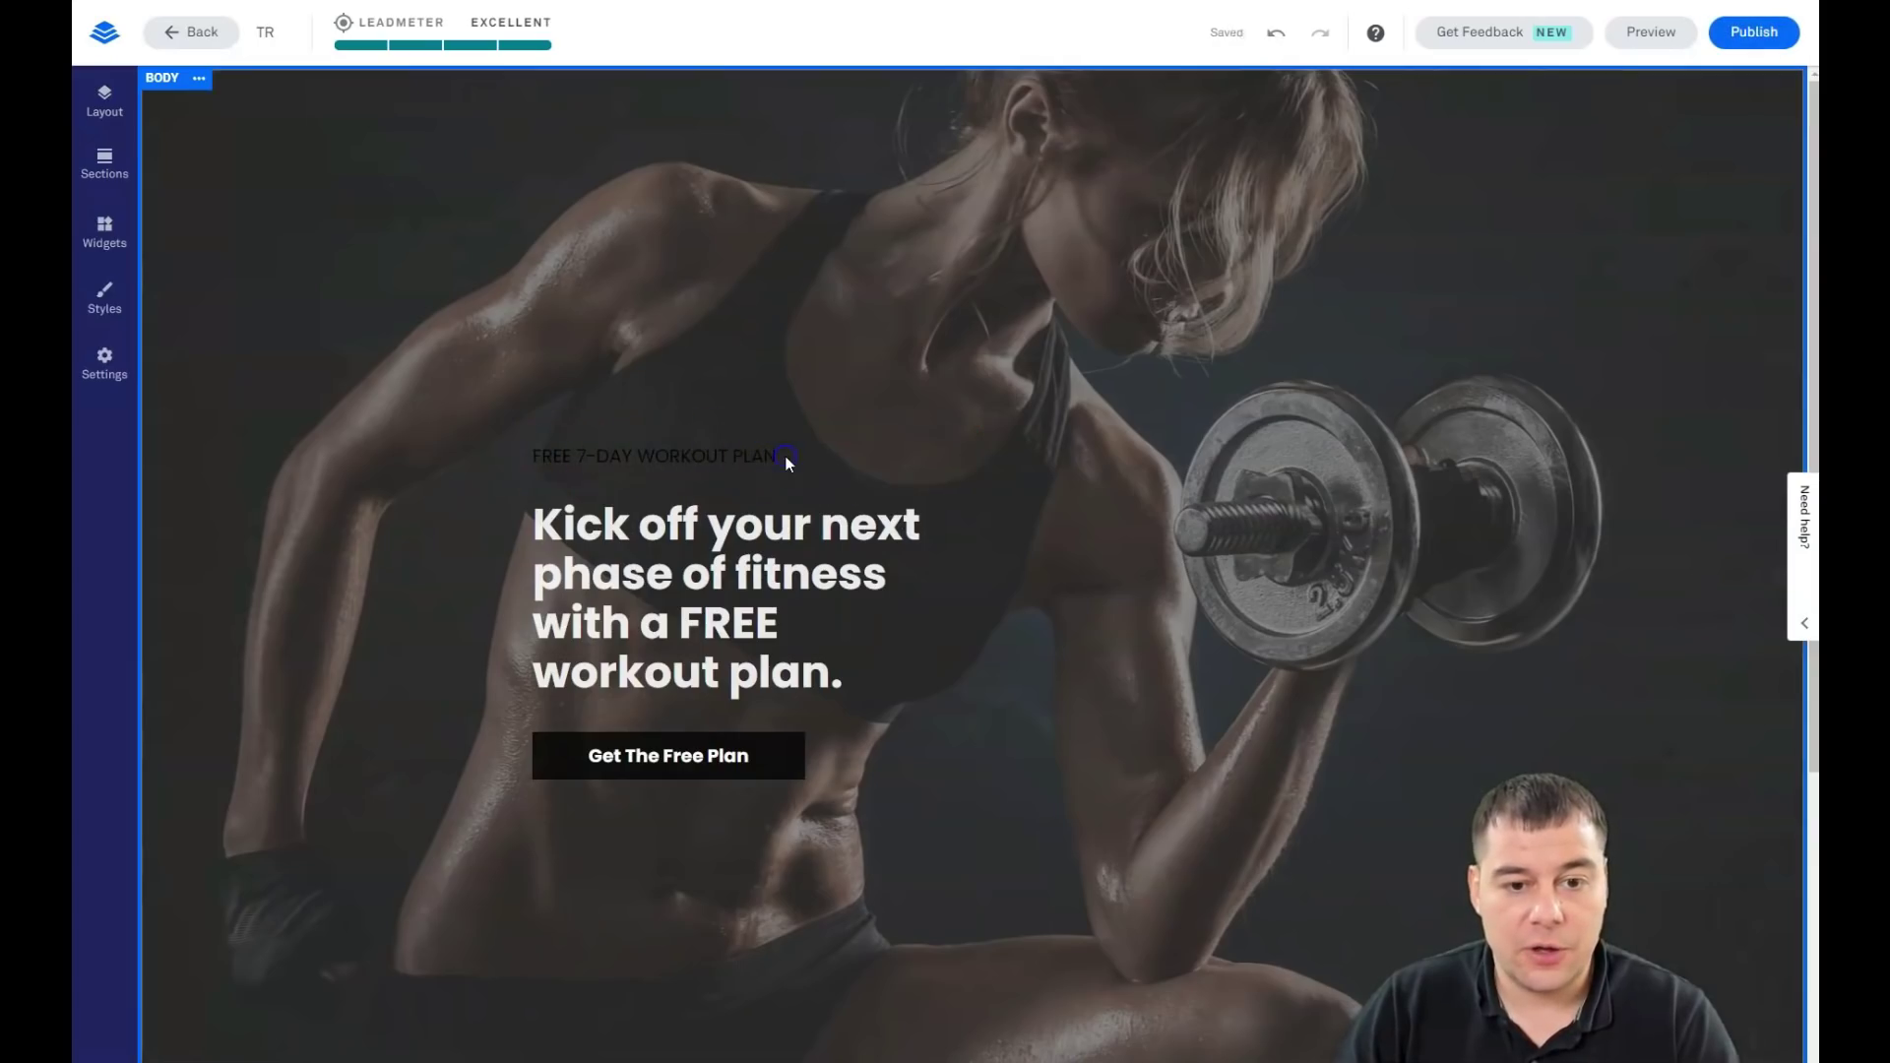
{"action": "left_click_drag", "start_coordinate": [748, 459], "coordinate": [533, 458]}
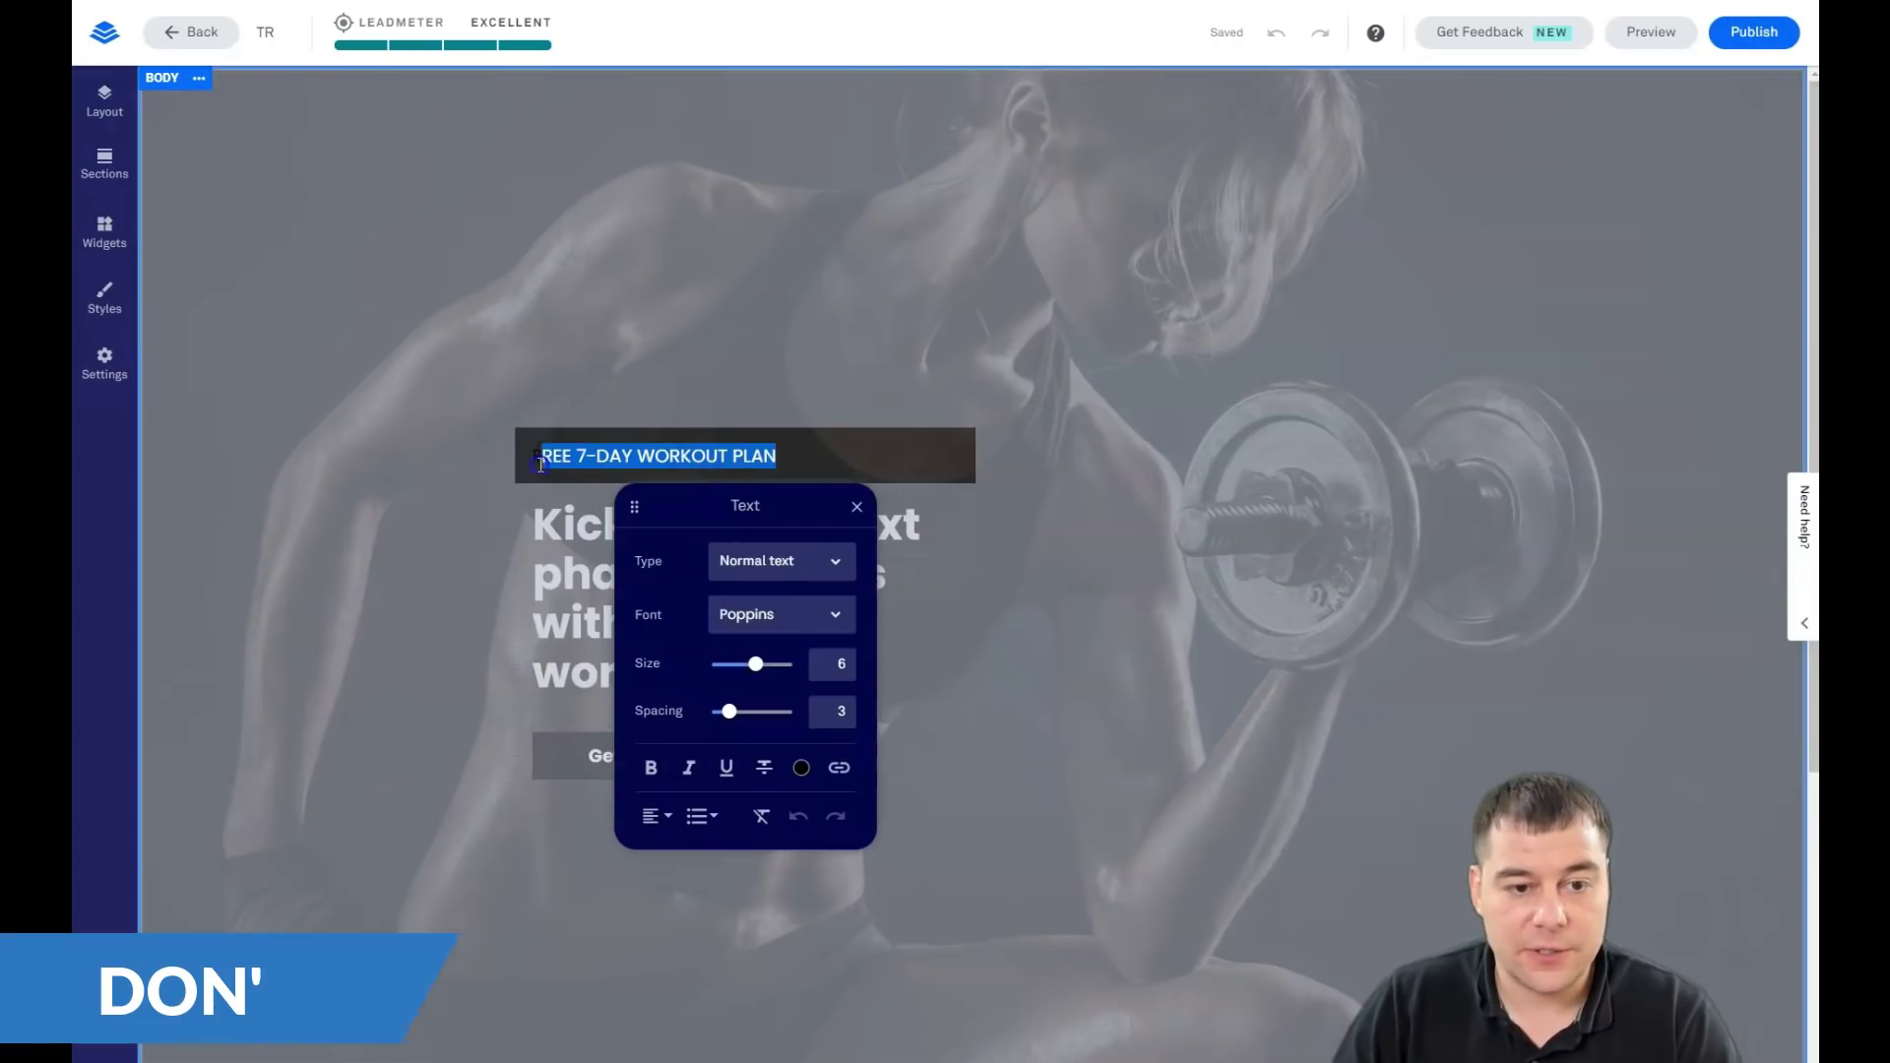
{"action": "left_click", "coordinate": [802, 767]}
{"action": "left_click", "coordinate": [688, 639]}
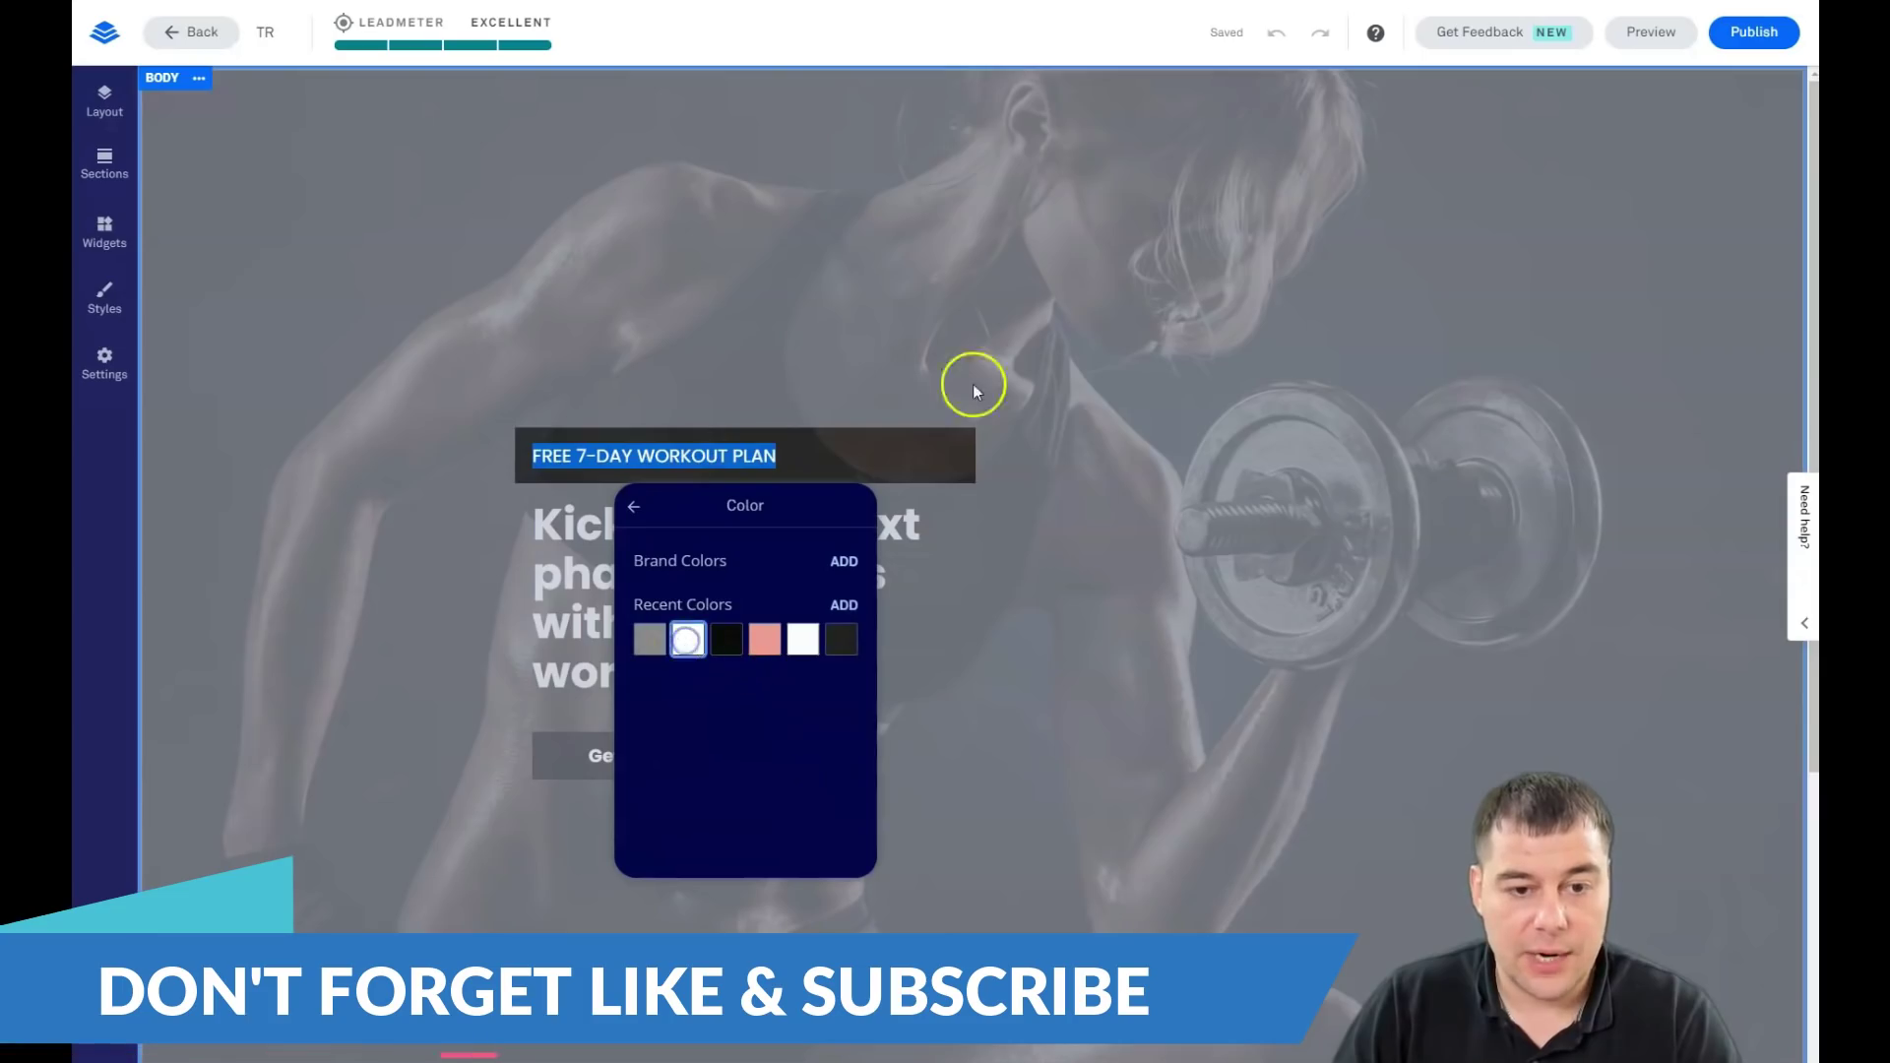
{"action": "left_click", "coordinate": [1130, 842]}
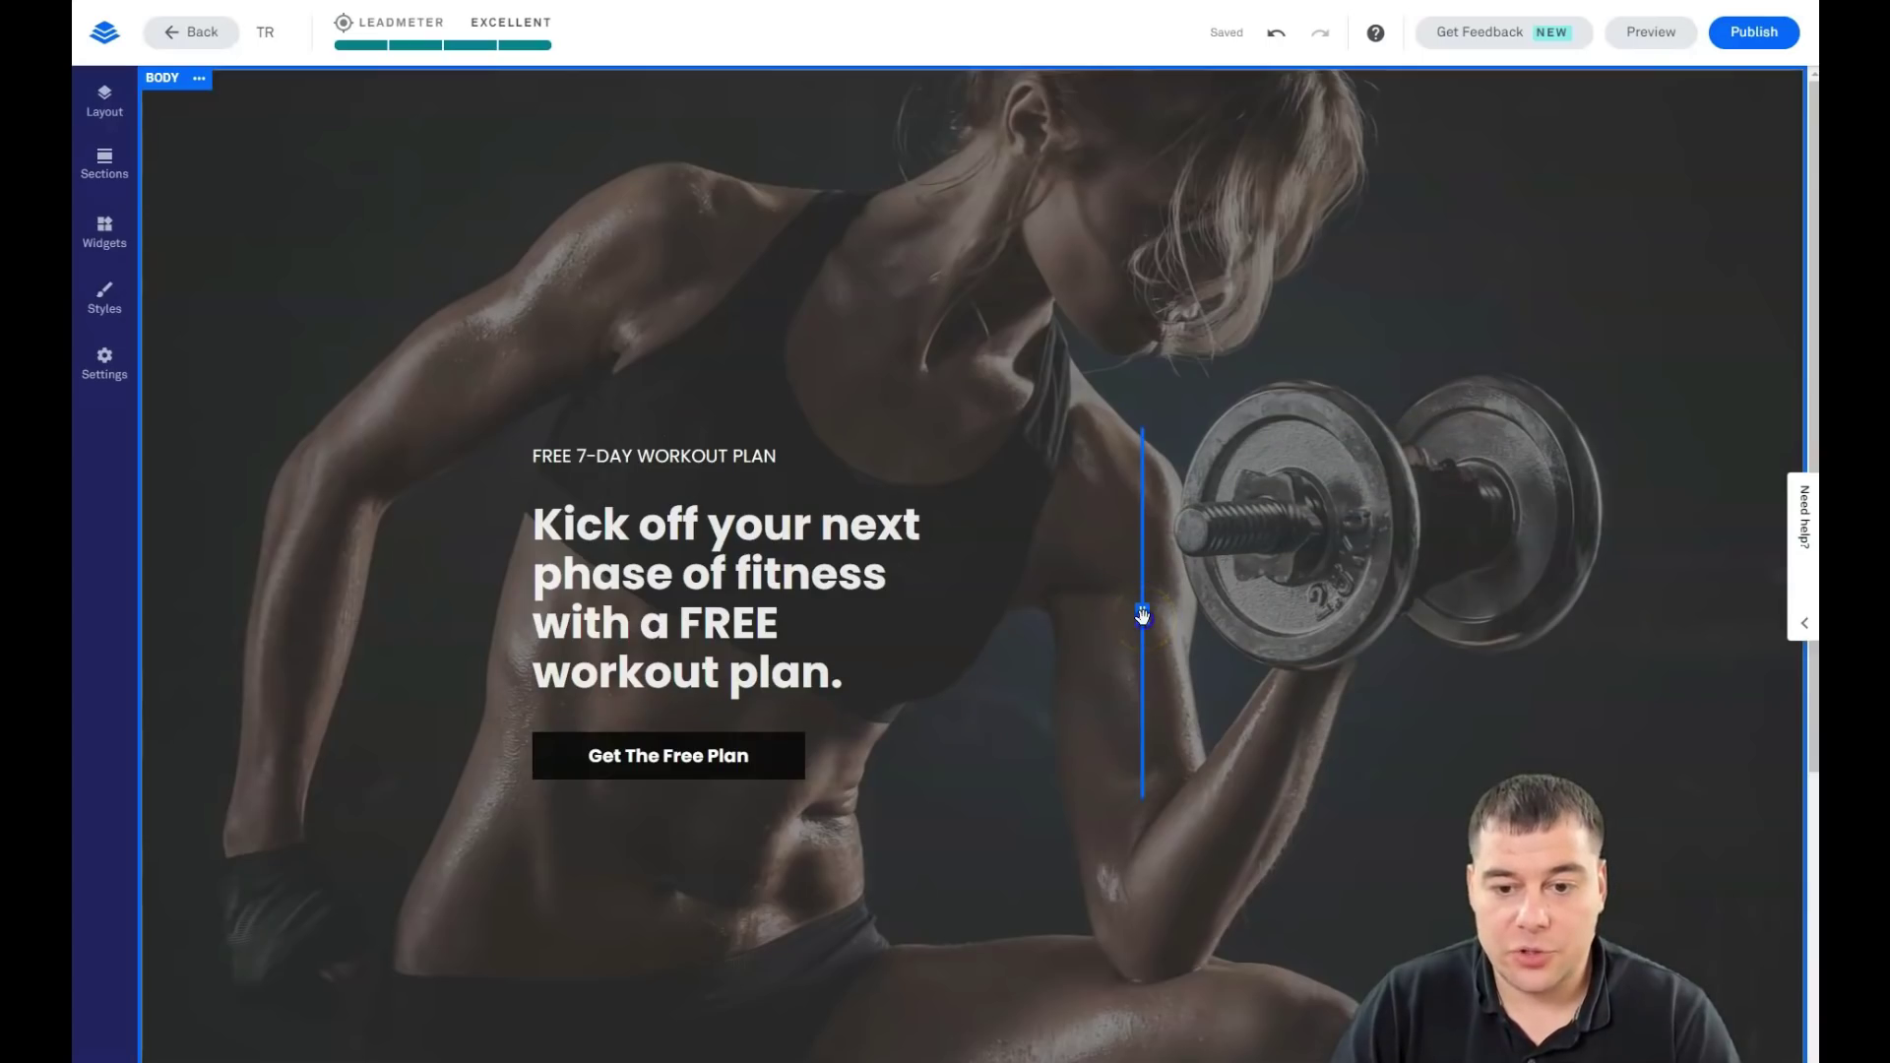
{"action": "left_click_drag", "start_coordinate": [1206, 630], "coordinate": [1436, 627]}
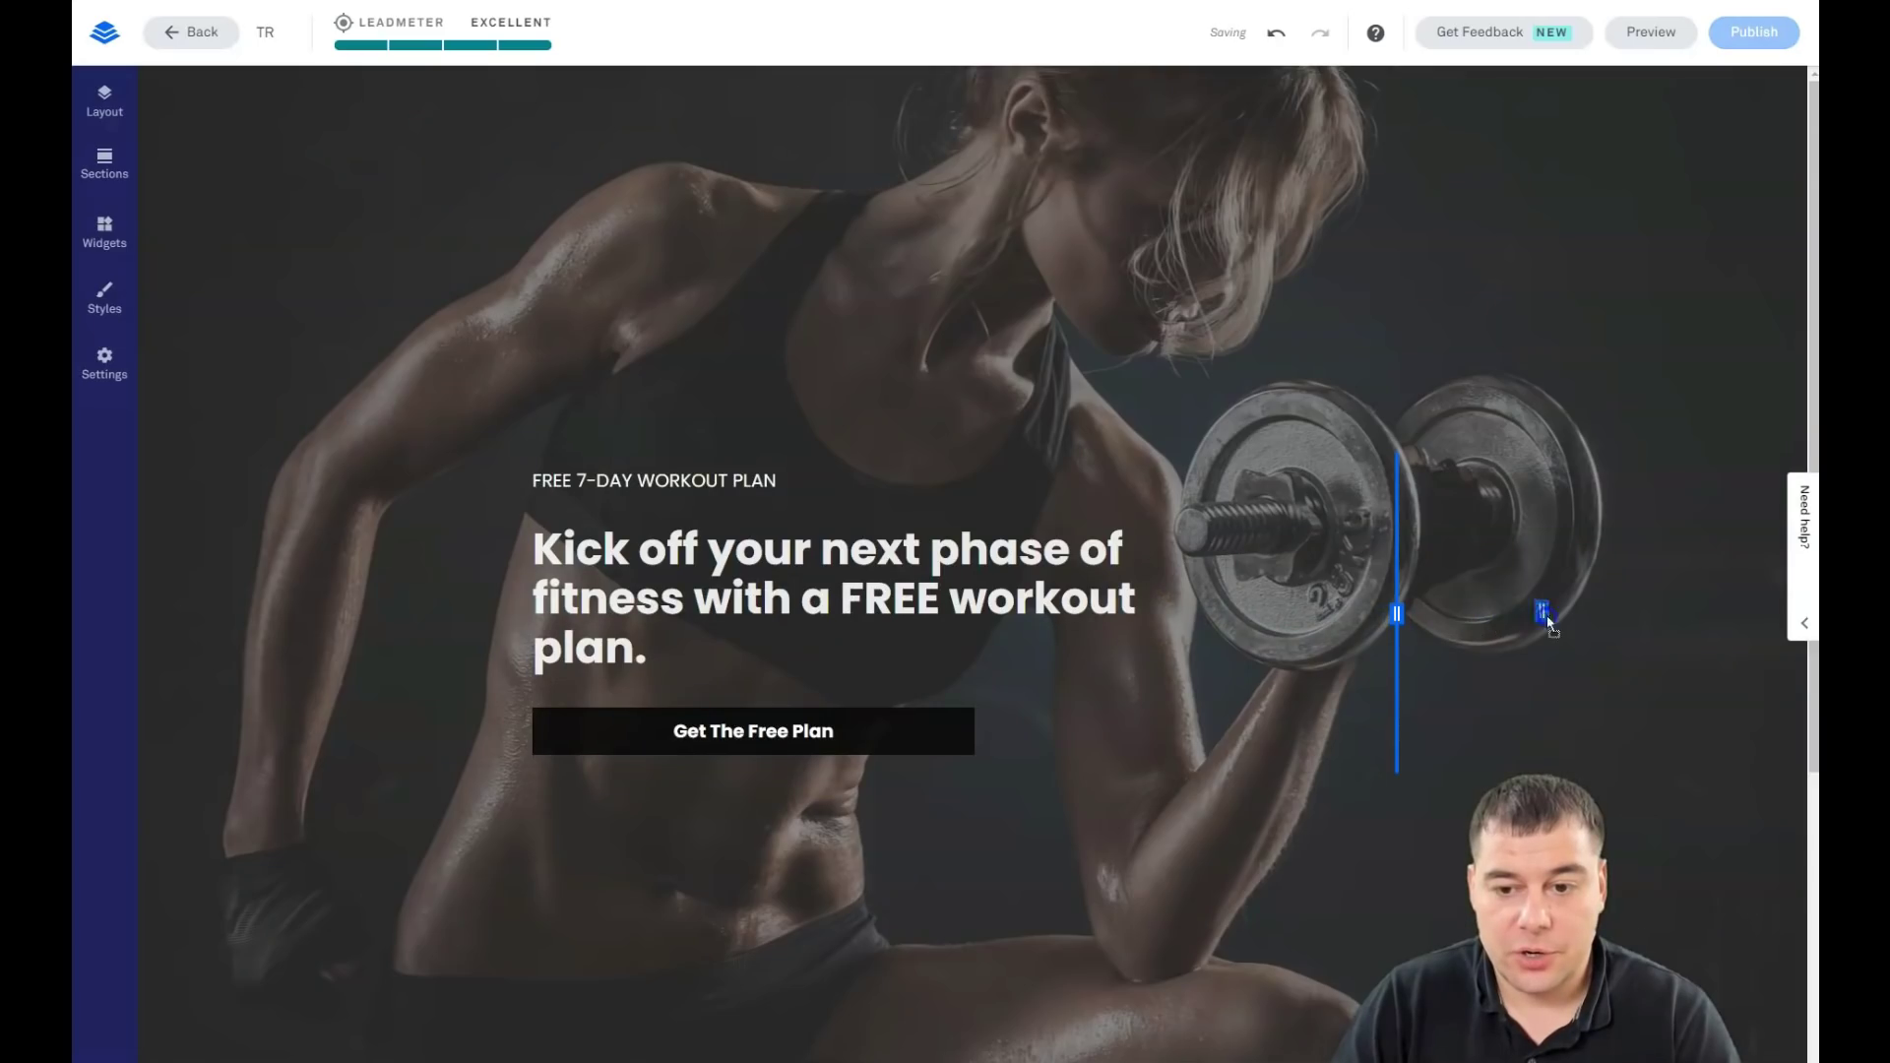
{"action": "left_click_drag", "start_coordinate": [1556, 625], "coordinate": [1191, 620]}
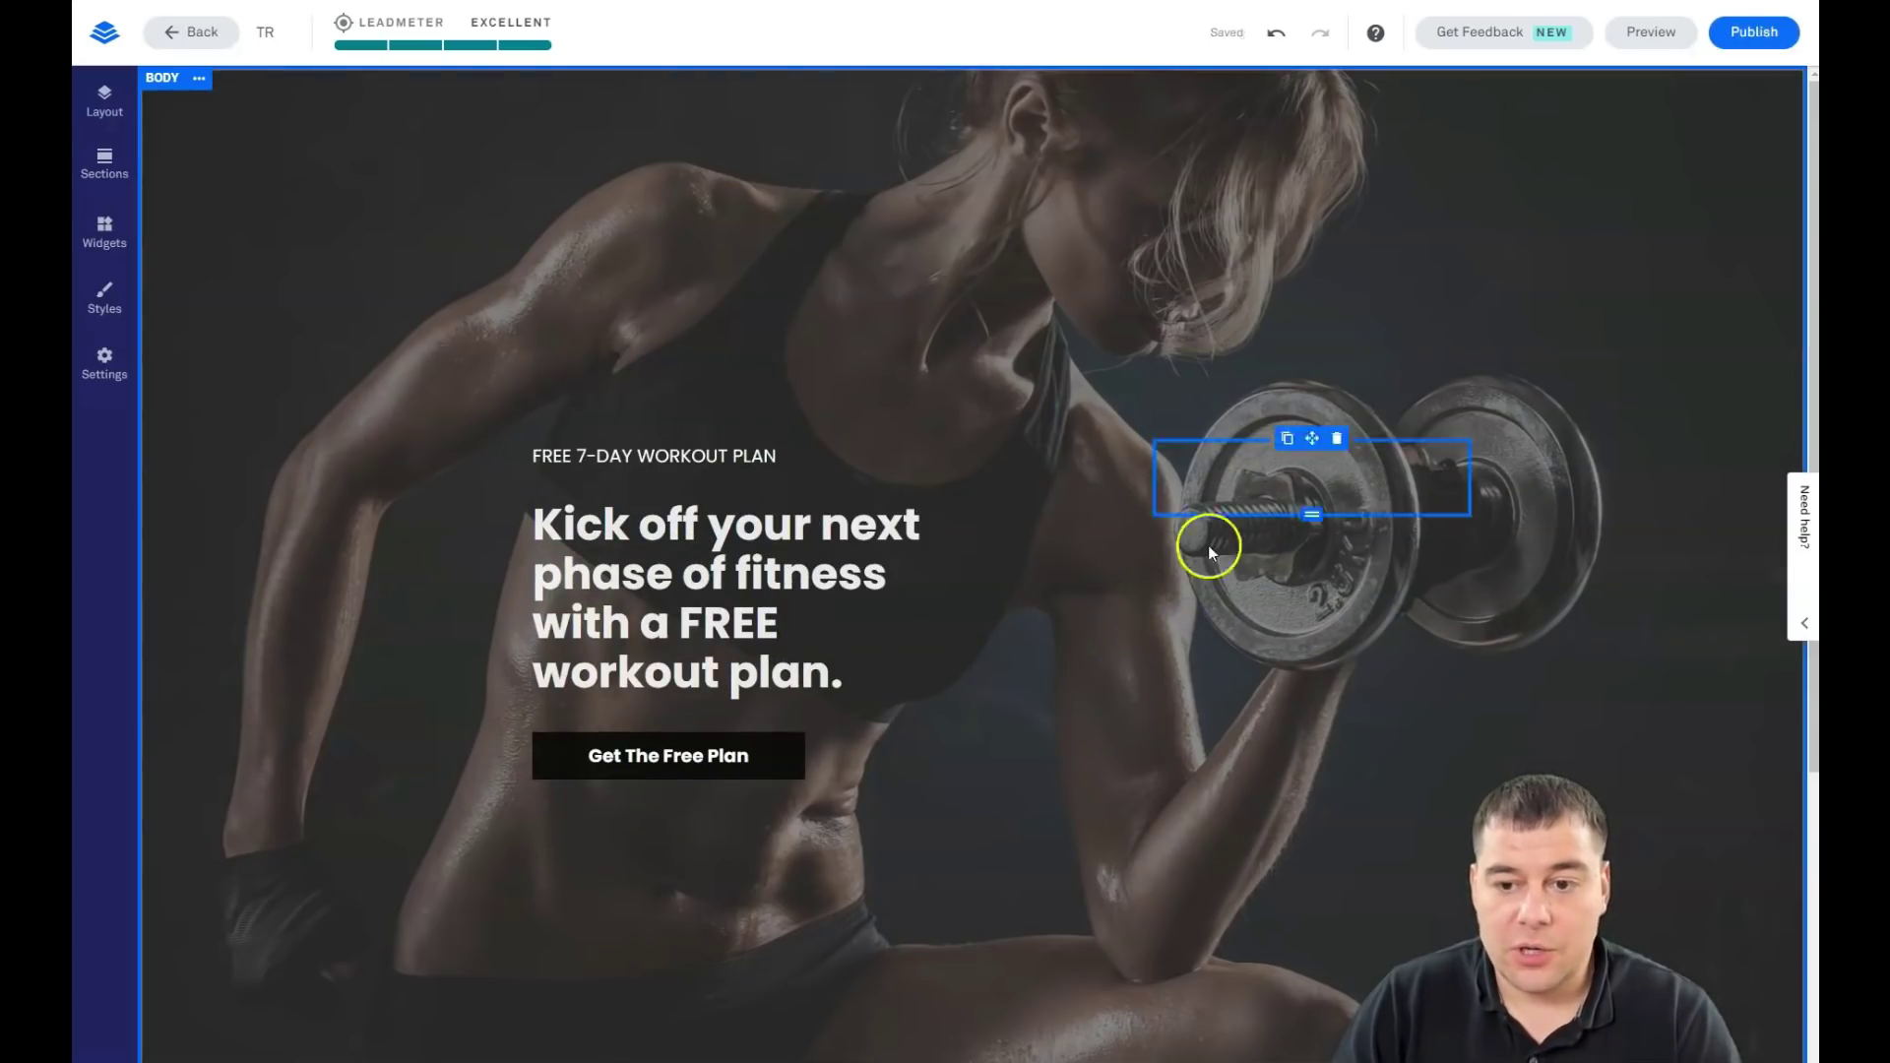
Show the page's sections in the Layout outline and collapse Section#1 and the Body group
{"action": "left_click", "coordinate": [110, 116]}
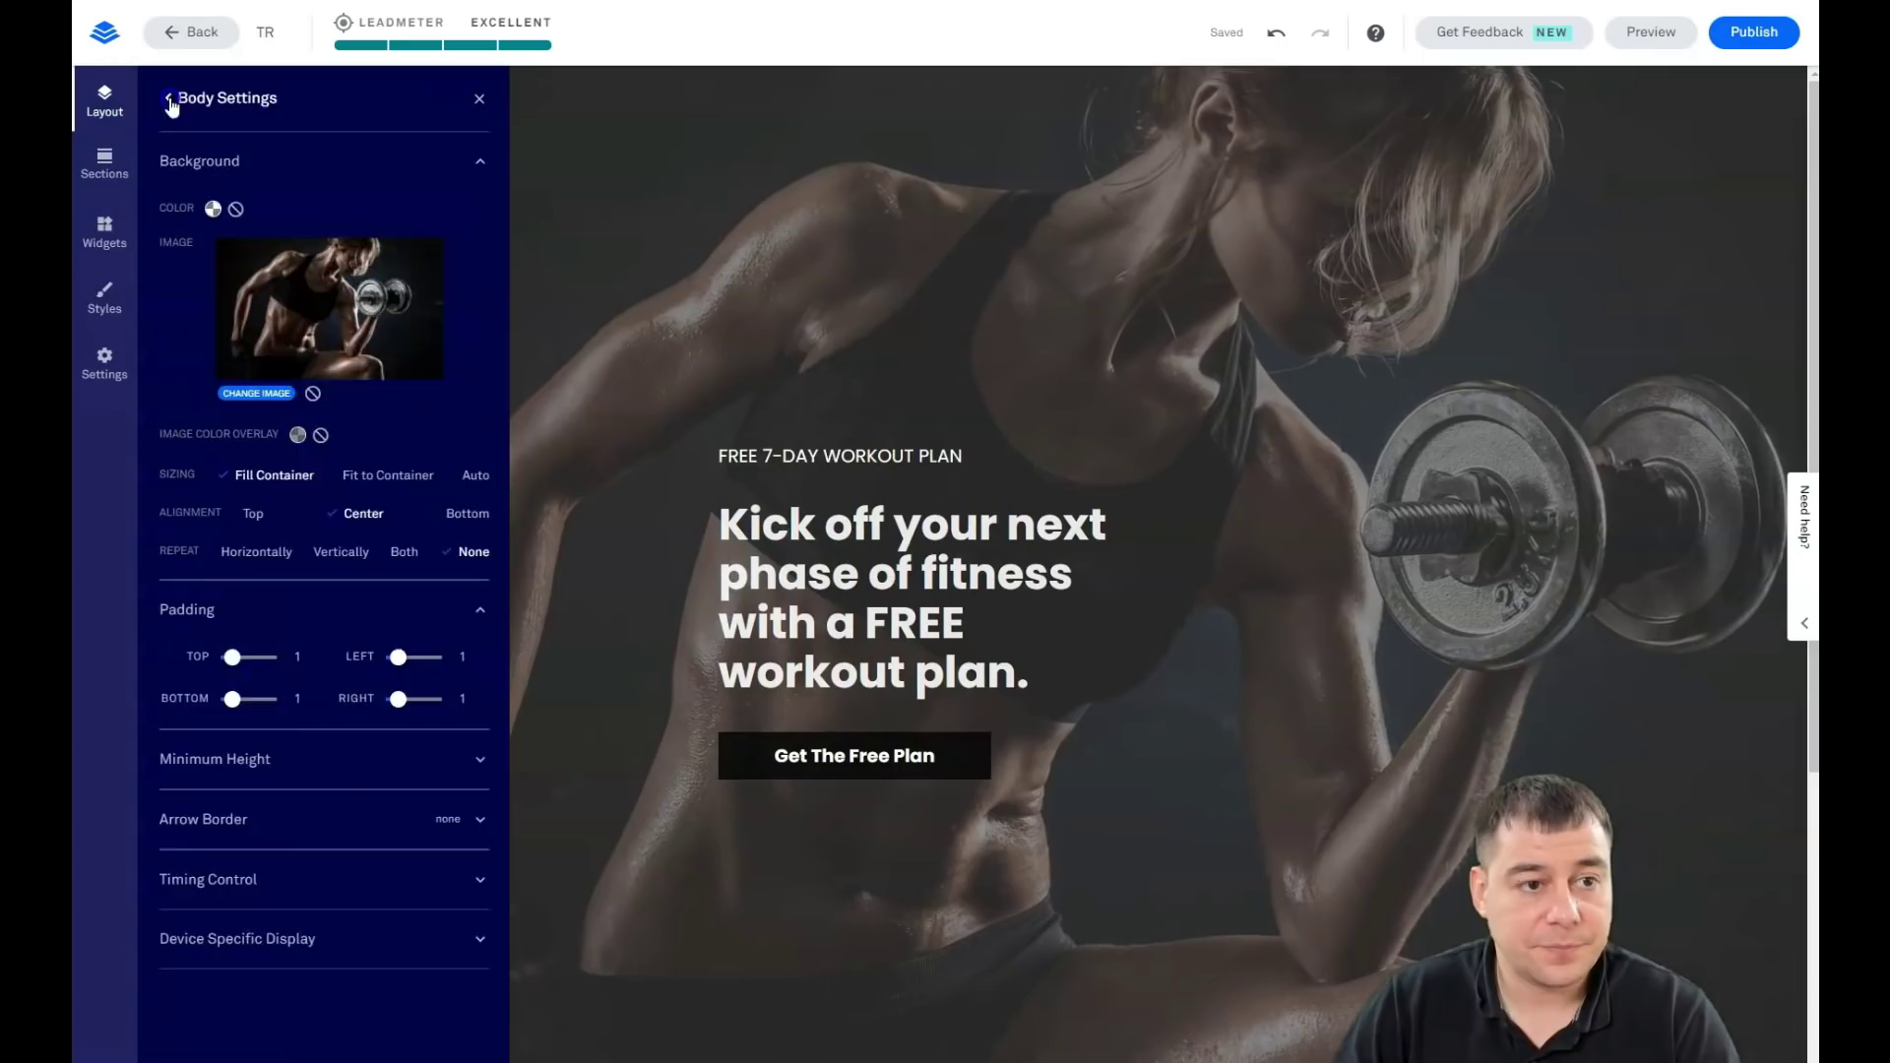
{"action": "left_click", "coordinate": [160, 99]}
{"action": "left_click", "coordinate": [225, 293]}
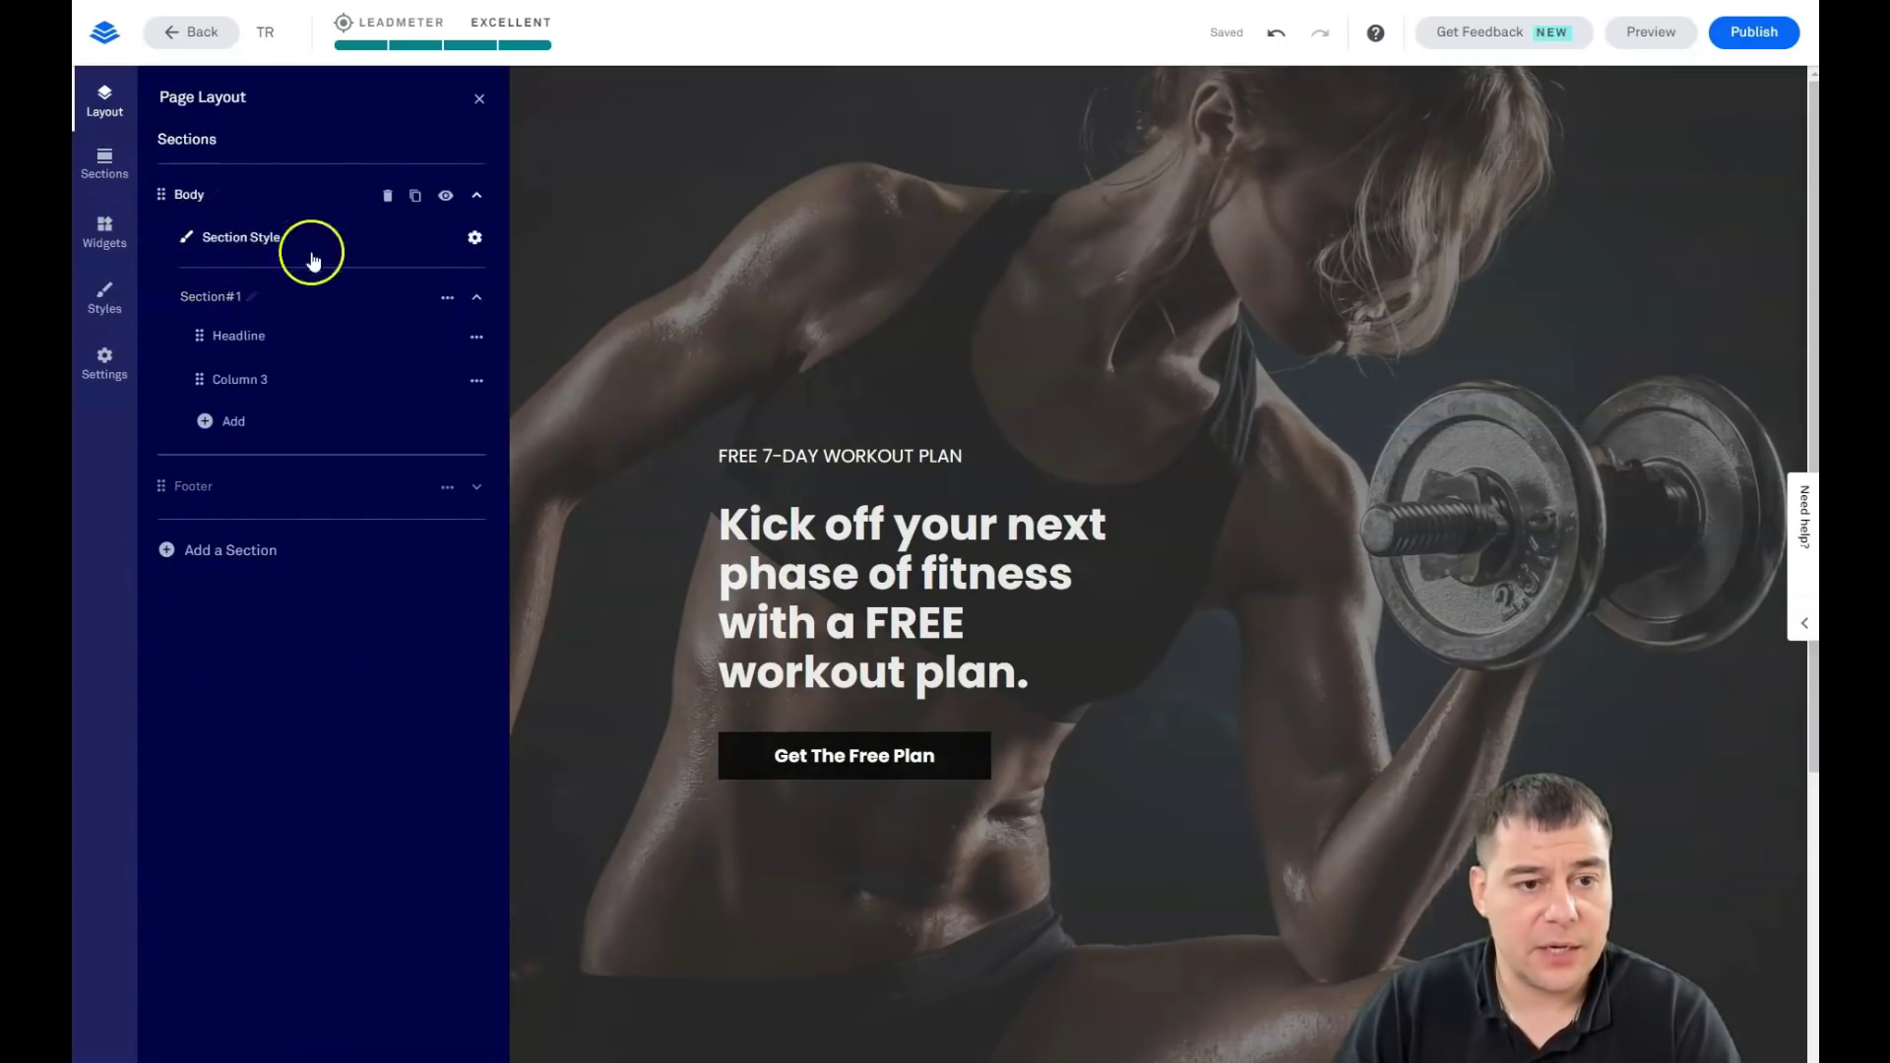
{"action": "left_click", "coordinate": [476, 300]}
{"action": "left_click", "coordinate": [226, 202]}
{"action": "left_click", "coordinate": [476, 195]}
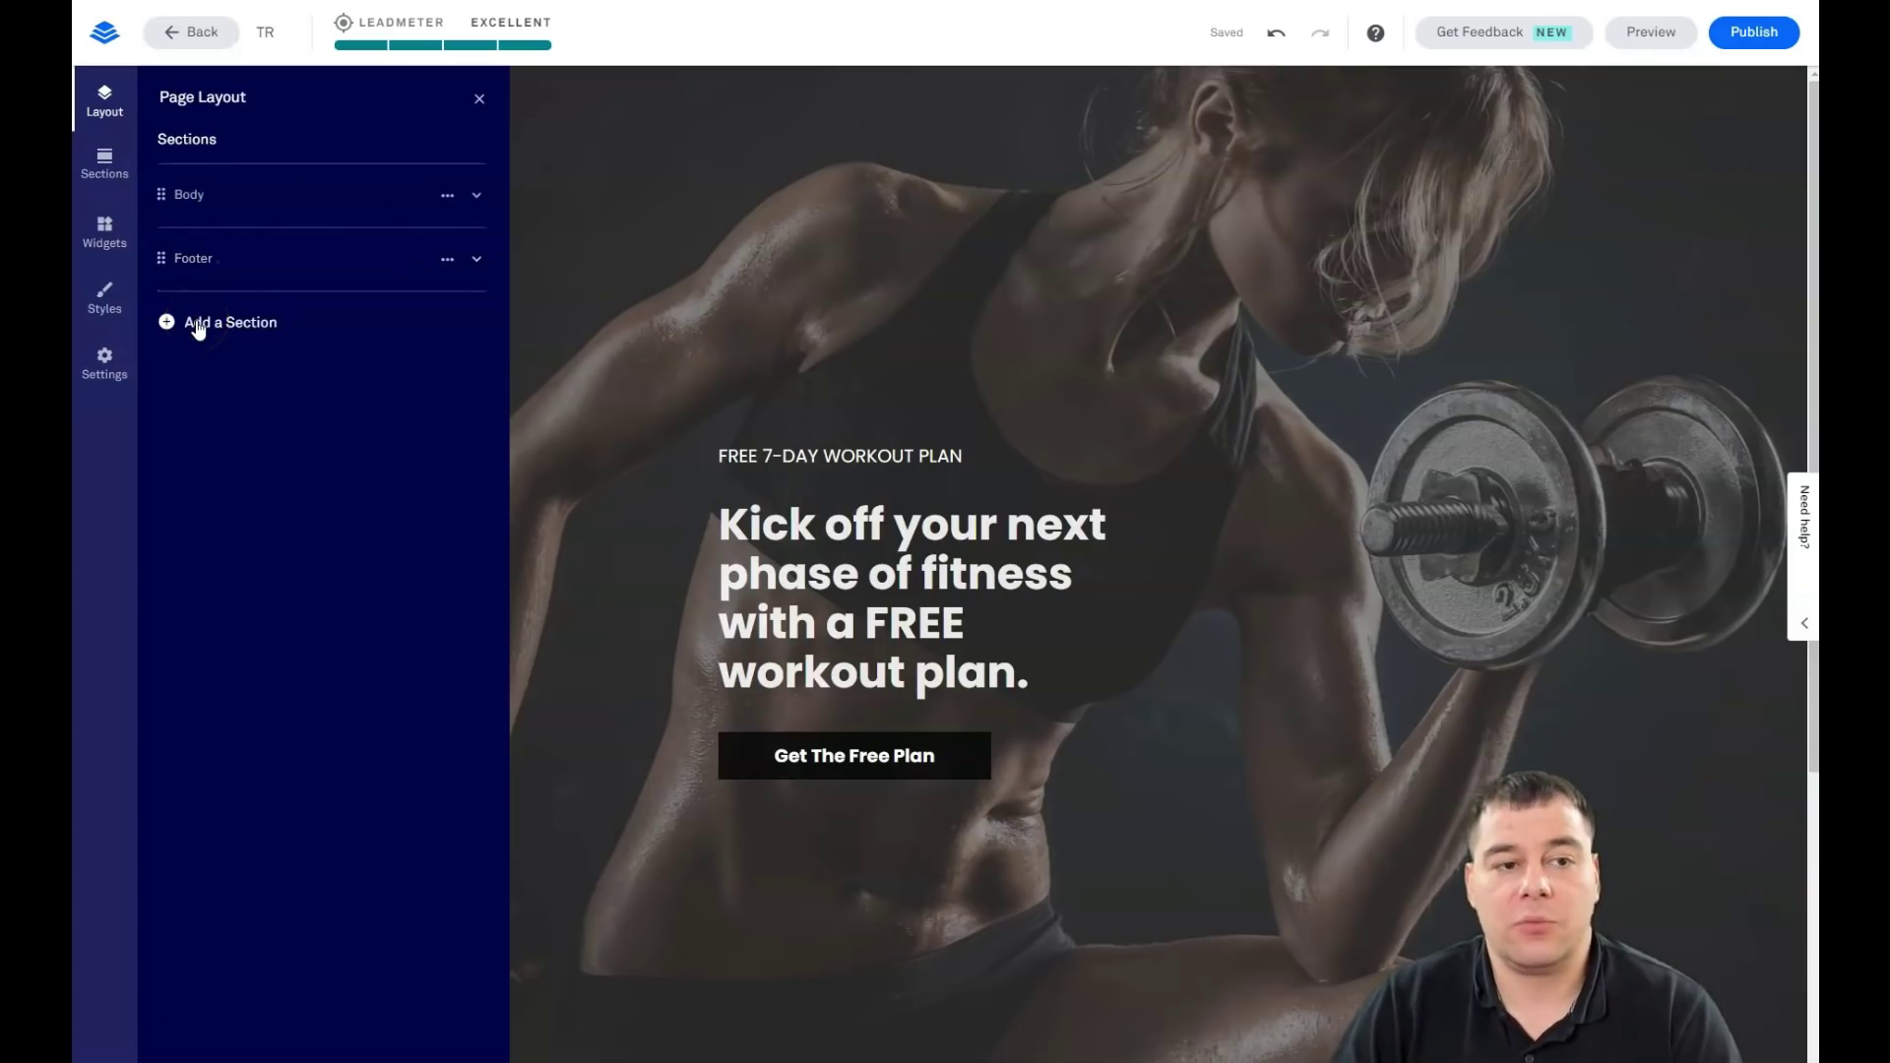
Add the first Call to Action section layout, with SPECIAL OFFER and Buy Now, to the page
{"action": "left_click", "coordinate": [194, 329]}
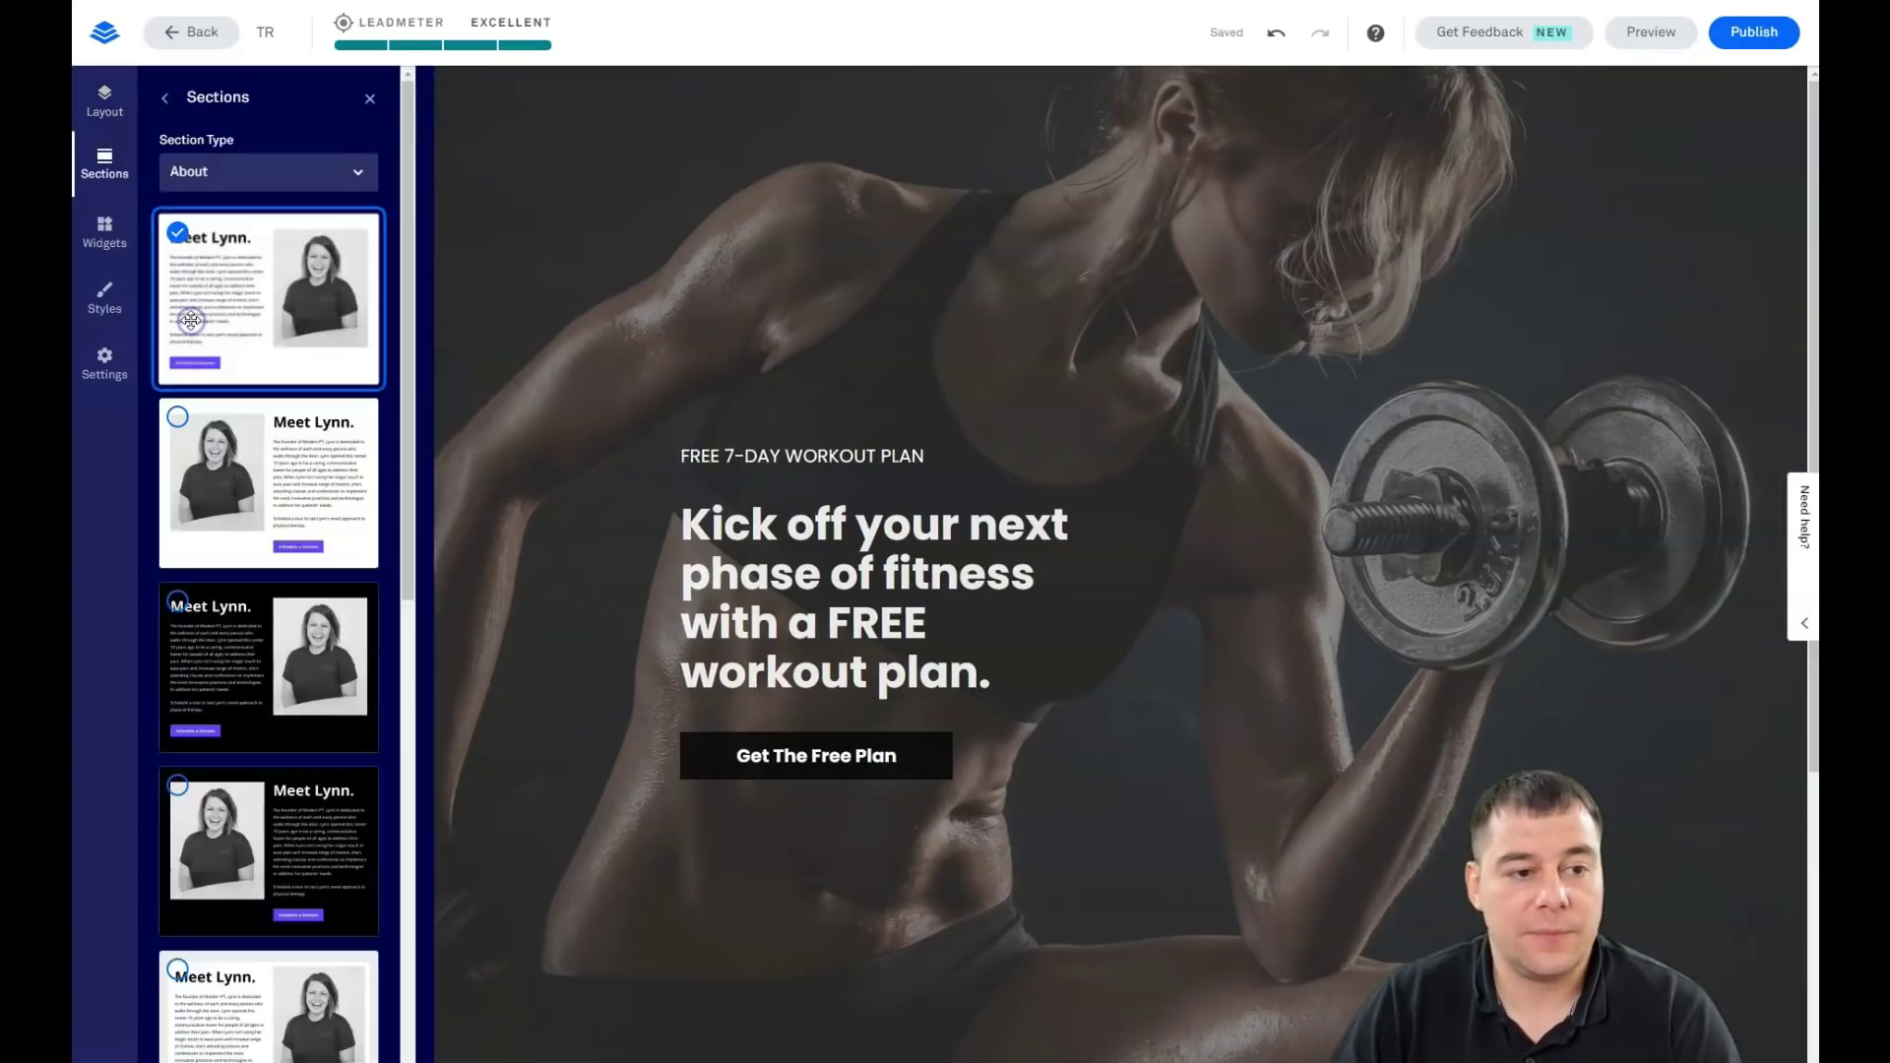
{"action": "left_click", "coordinate": [237, 286]}
{"action": "scroll", "coordinate": [253, 442], "scroll_direction": "down", "scroll_amount": 10}
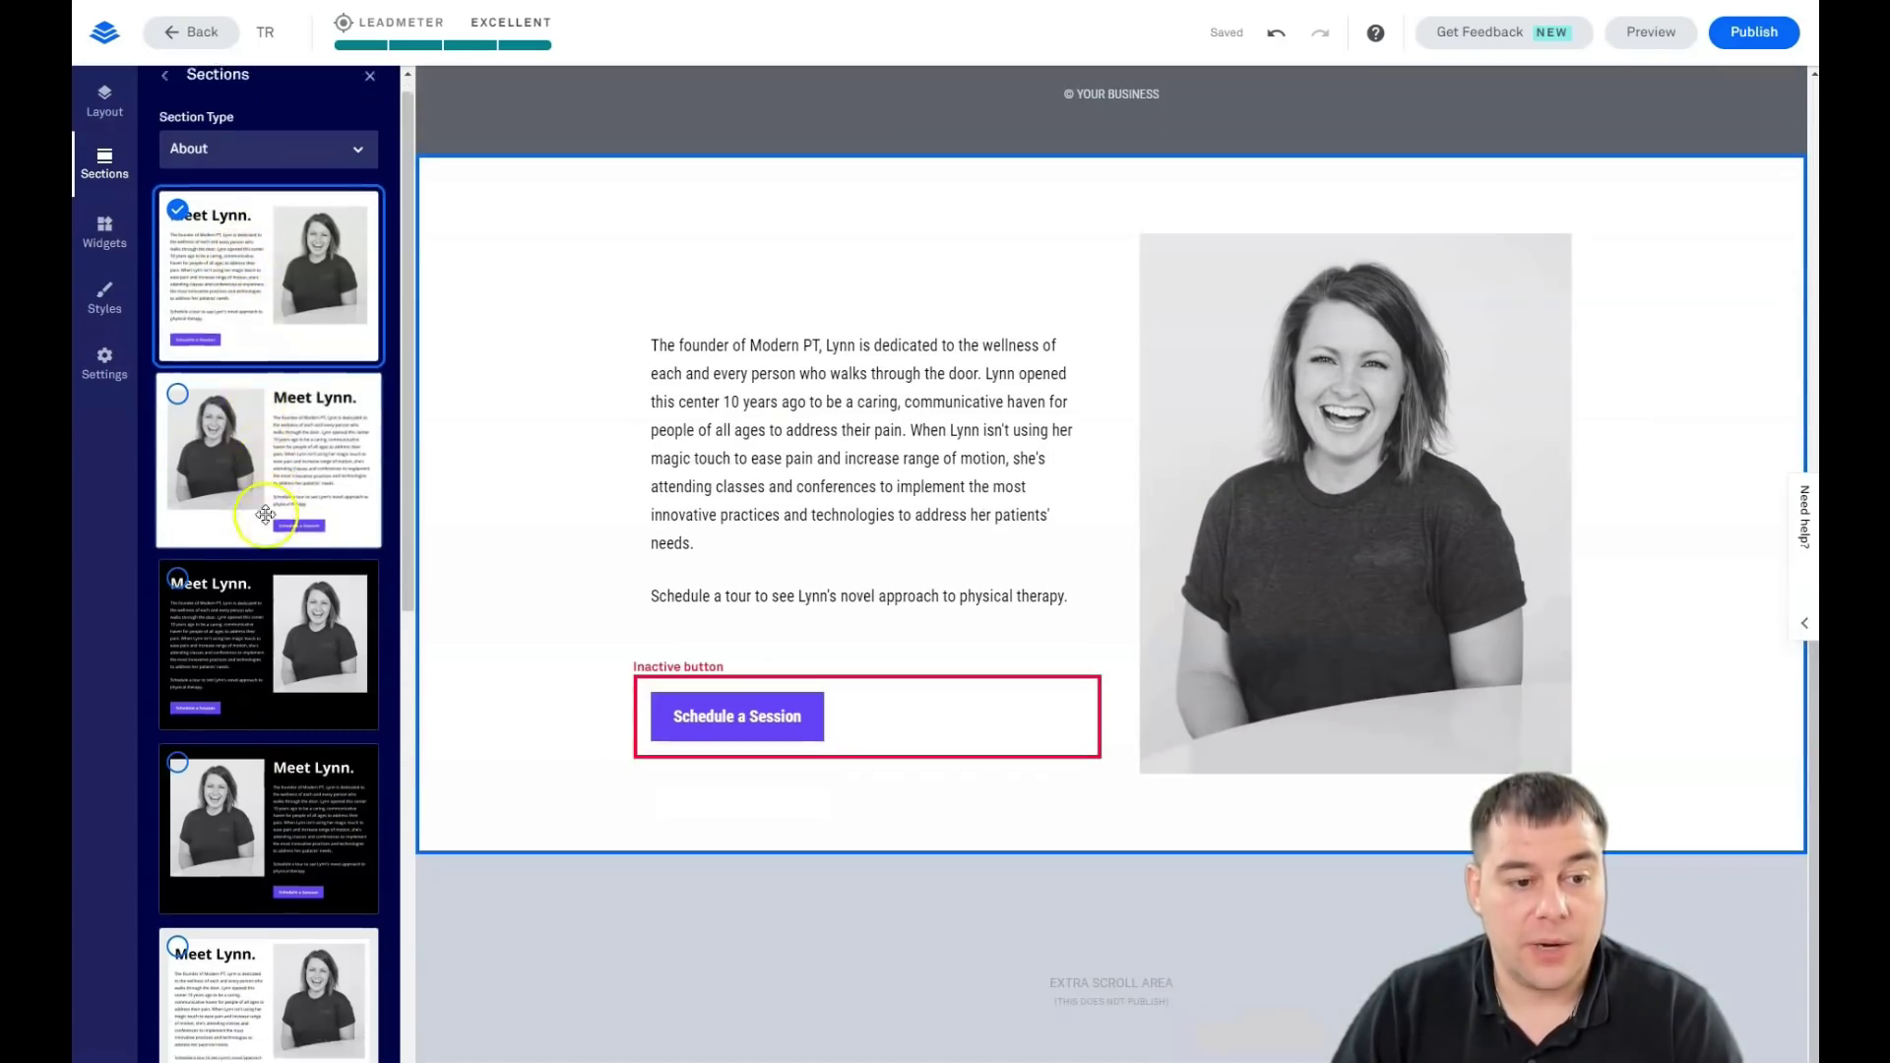
{"action": "scroll", "coordinate": [267, 511], "scroll_direction": "up", "scroll_amount": 10}
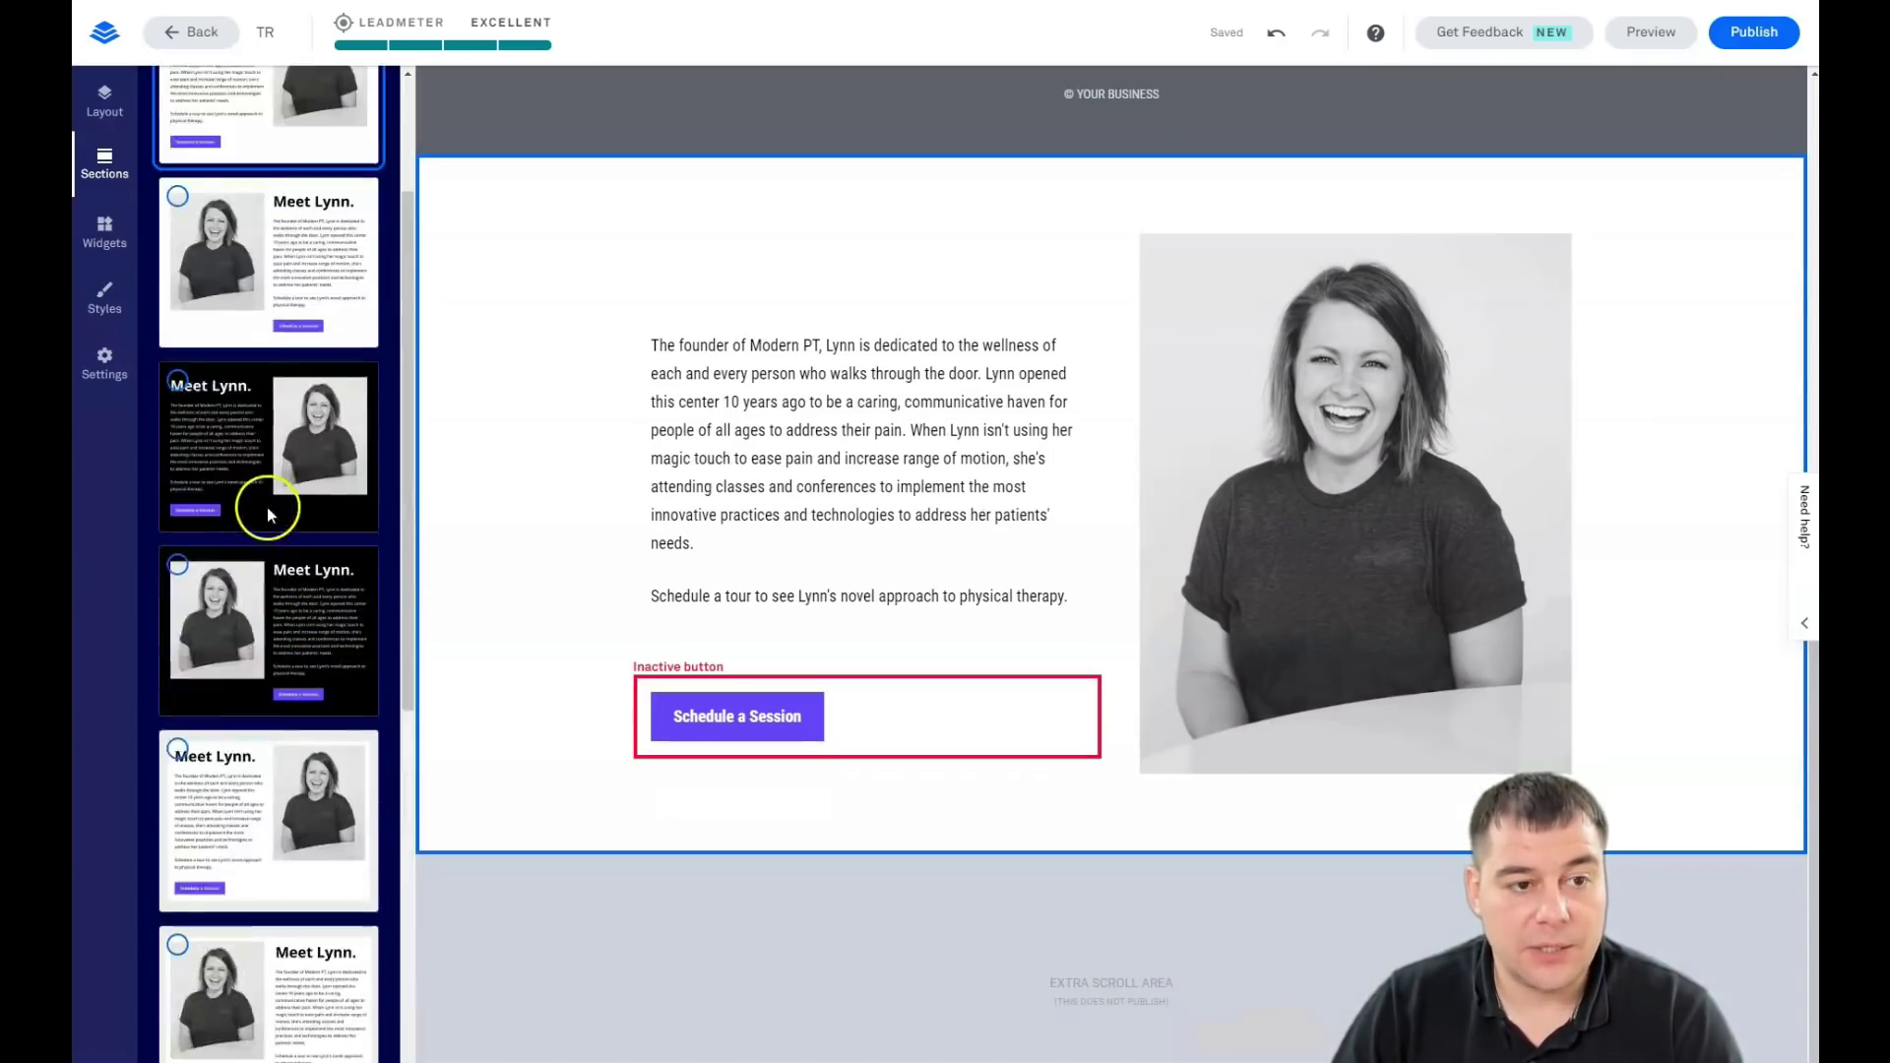
{"action": "left_click", "coordinate": [362, 174]}
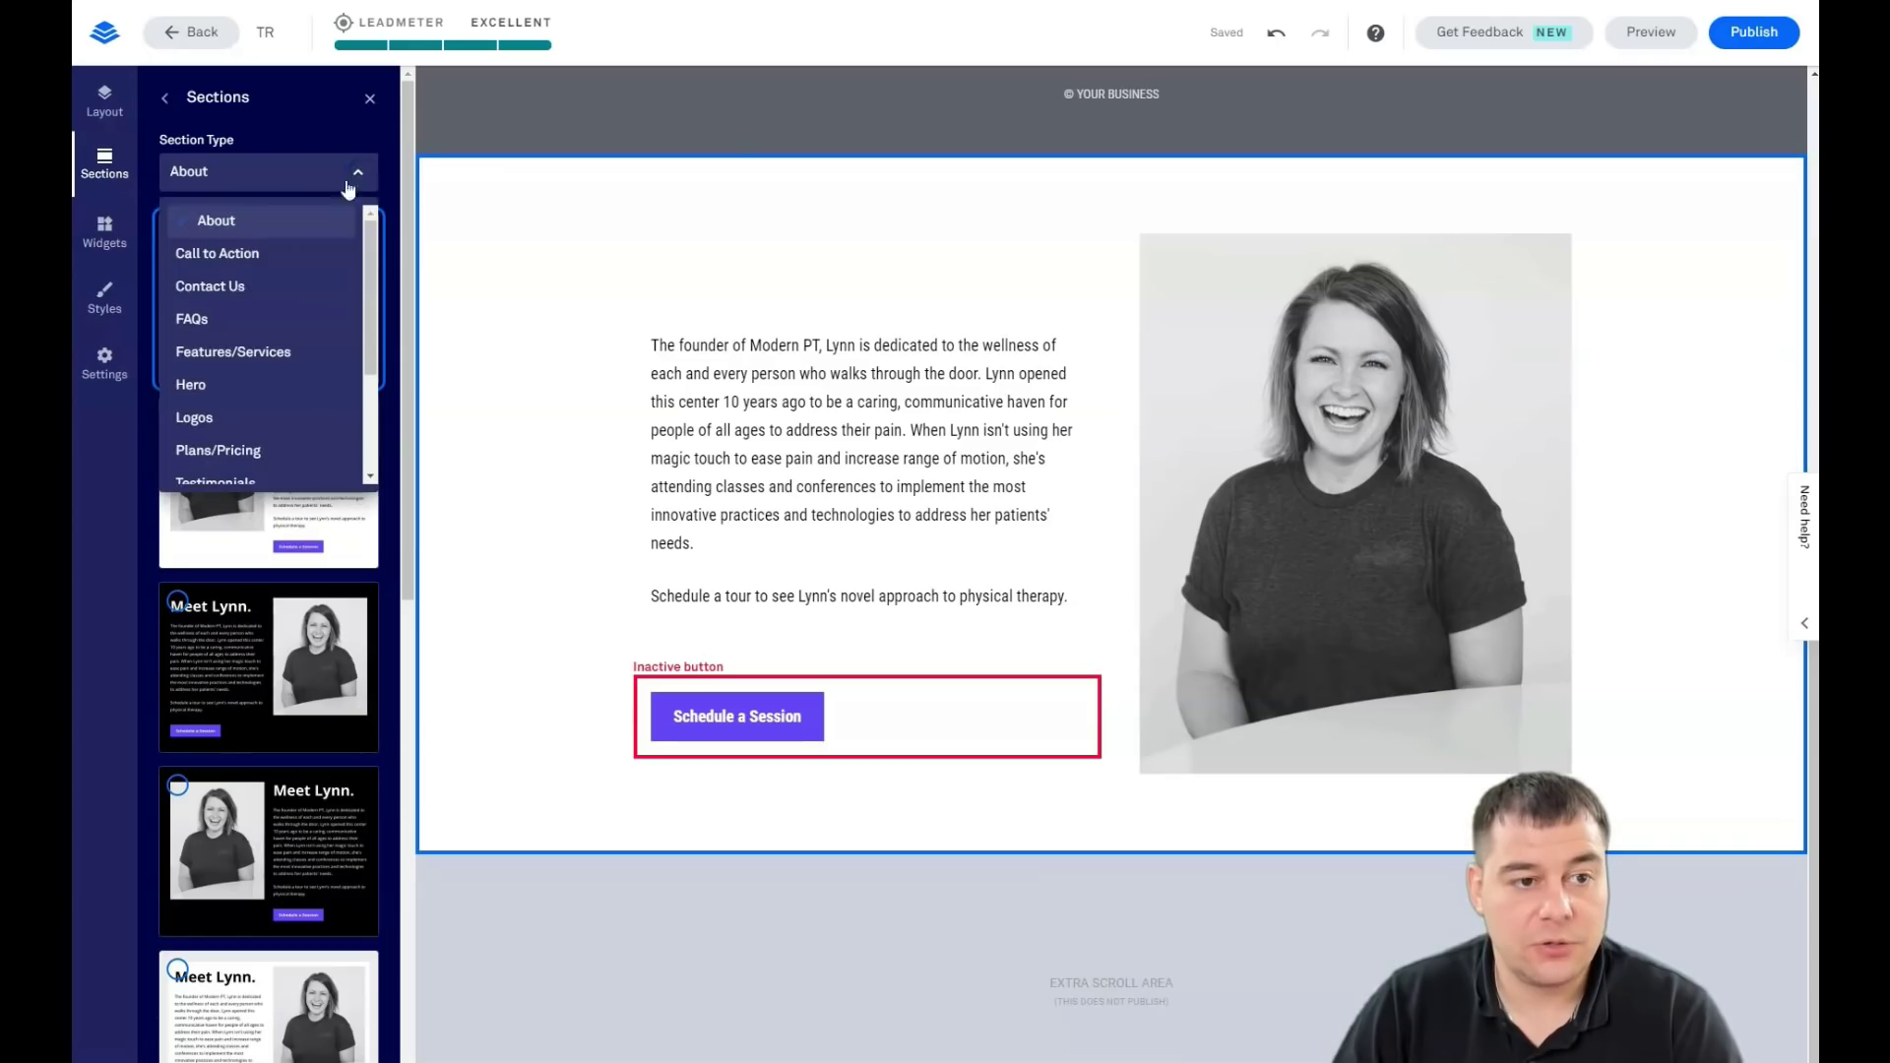
{"action": "left_click", "coordinate": [236, 252]}
{"action": "left_click", "coordinate": [354, 176]}
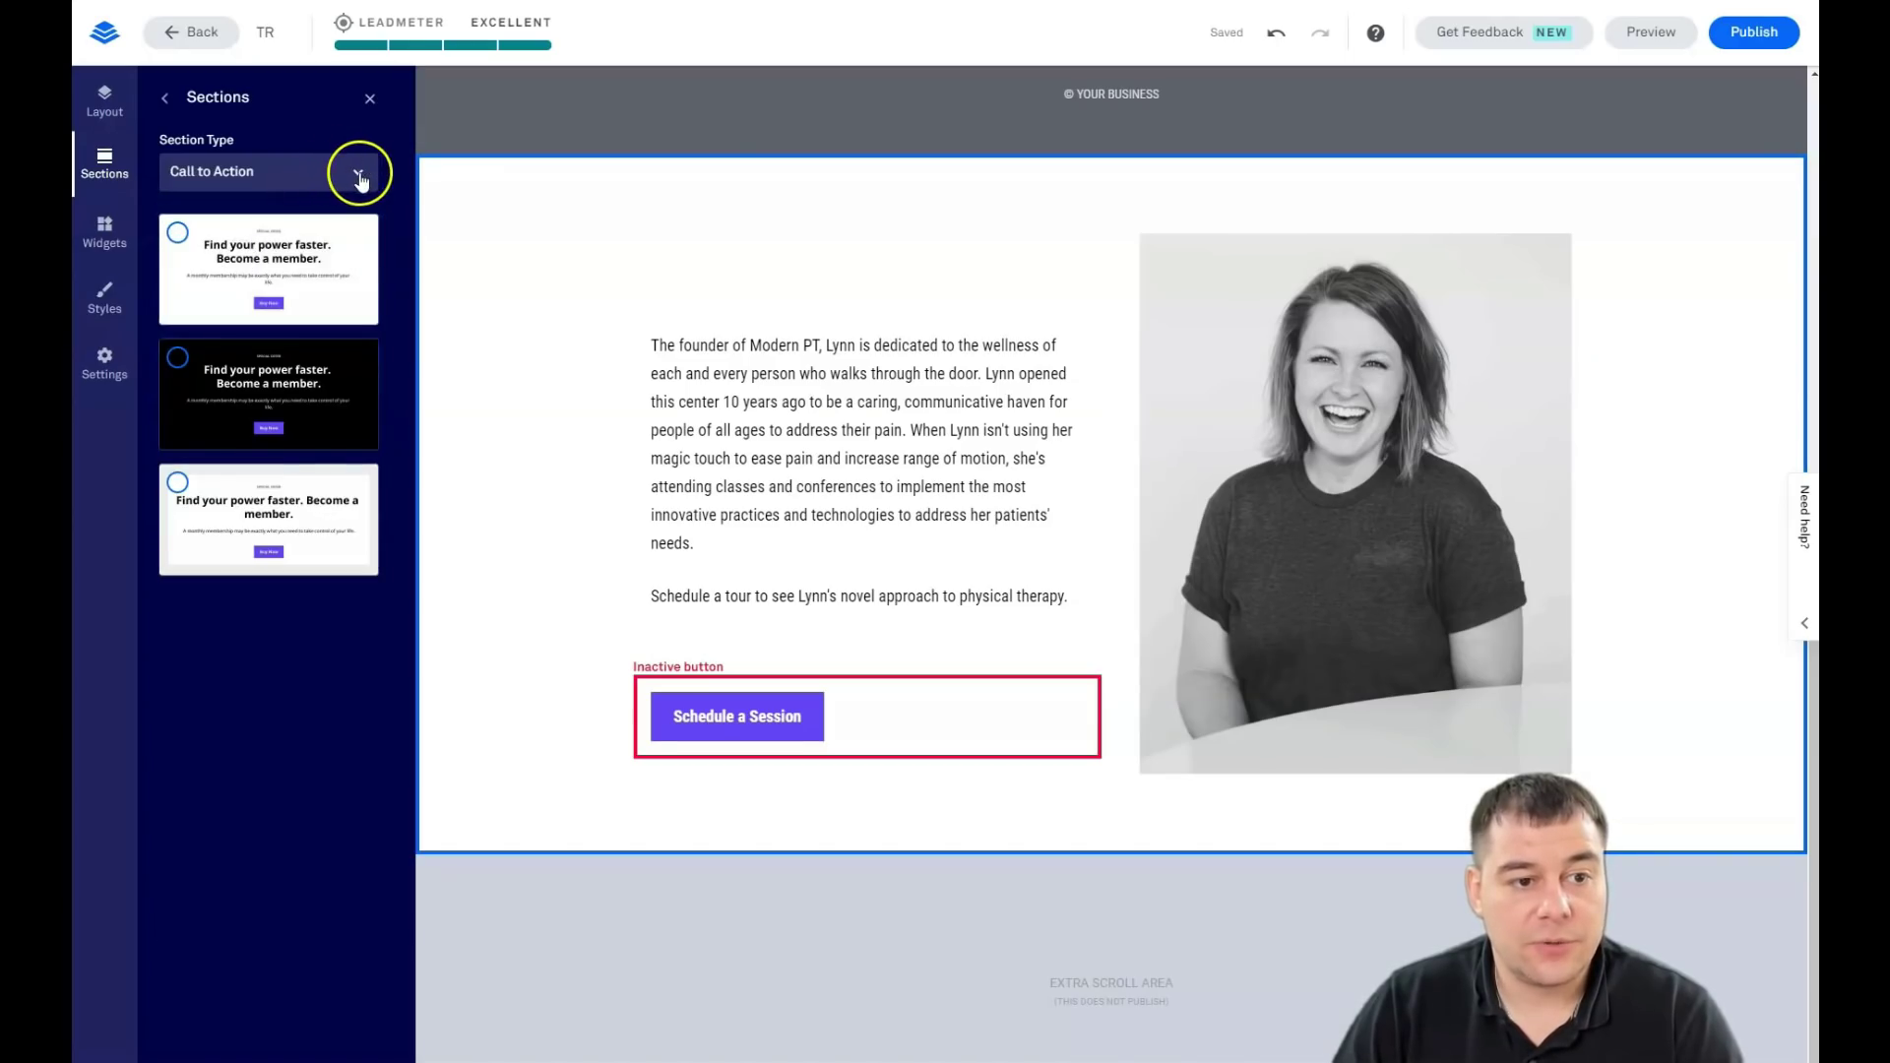
{"action": "left_click", "coordinate": [350, 263]}
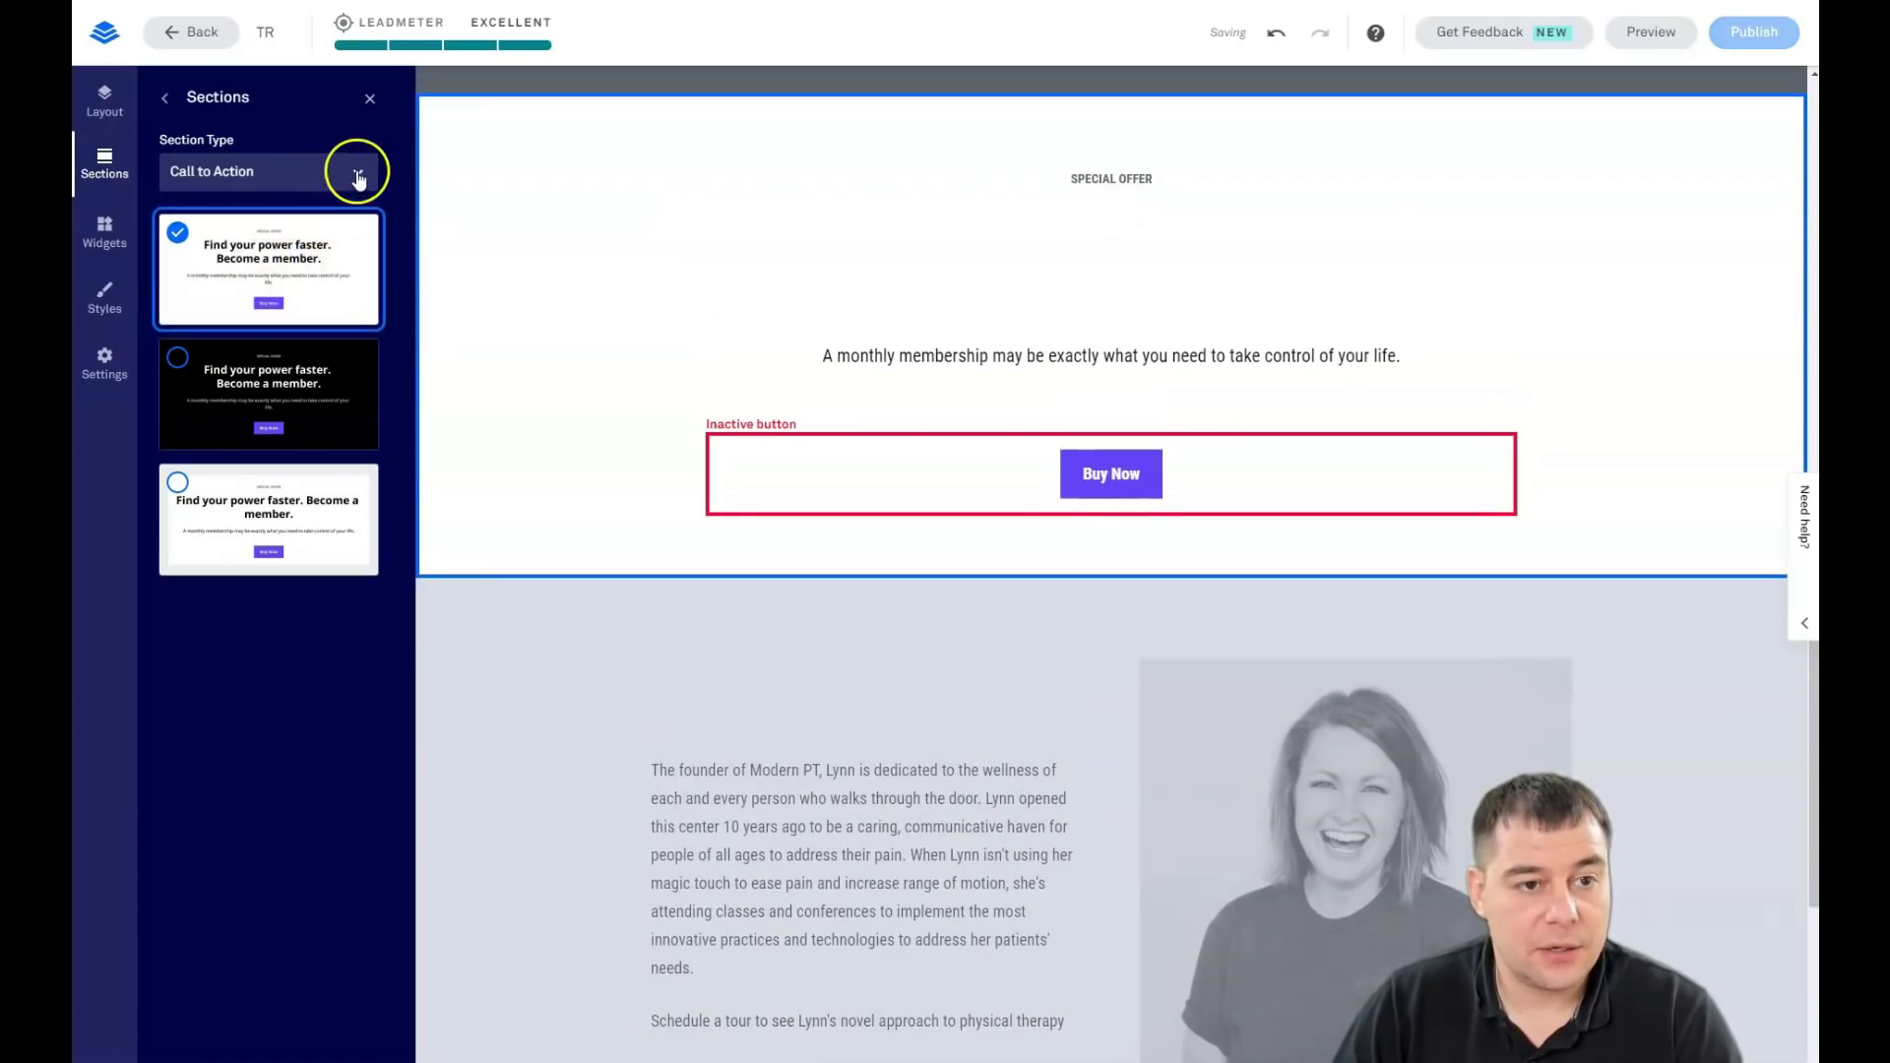
{"action": "left_click", "coordinate": [357, 172]}
{"action": "left_click_drag", "start_coordinate": [371, 304], "coordinate": [373, 430]}
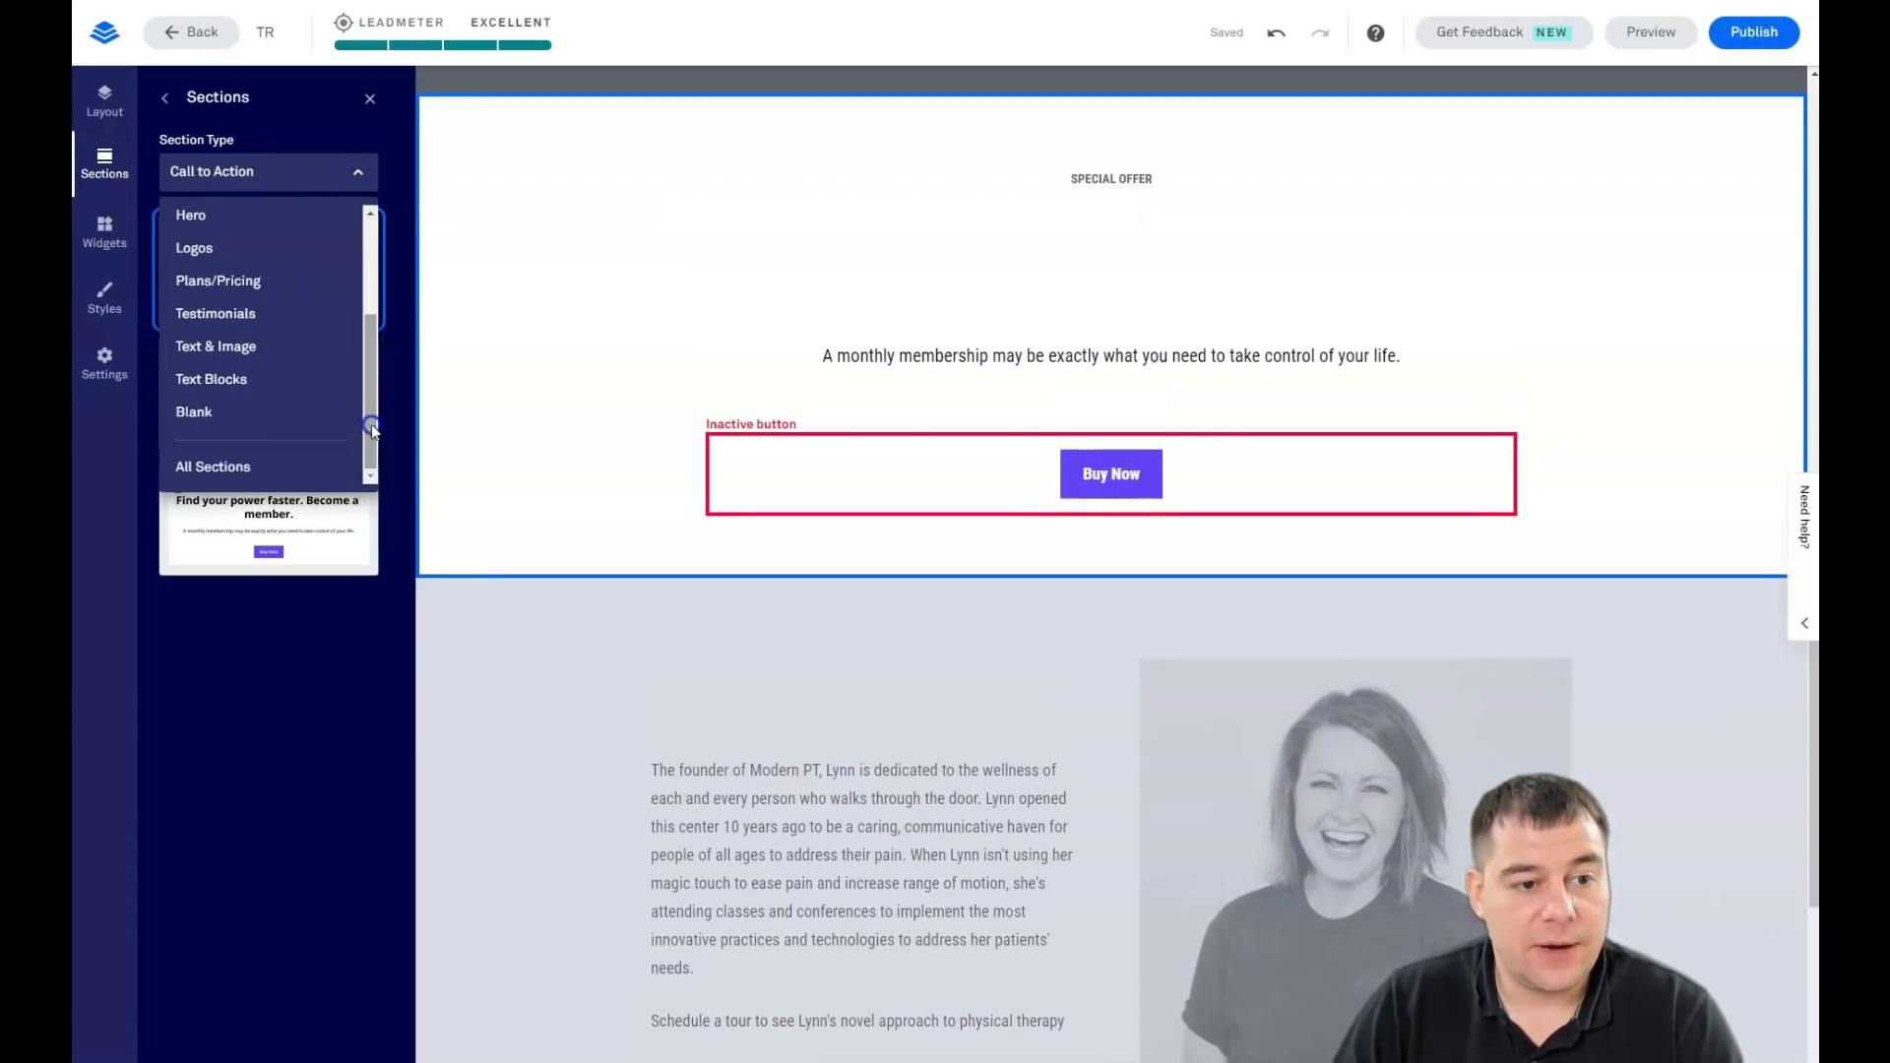
Drop the two-column Blank section layout between the footer and the Special Offer section
{"action": "left_click", "coordinate": [196, 414]}
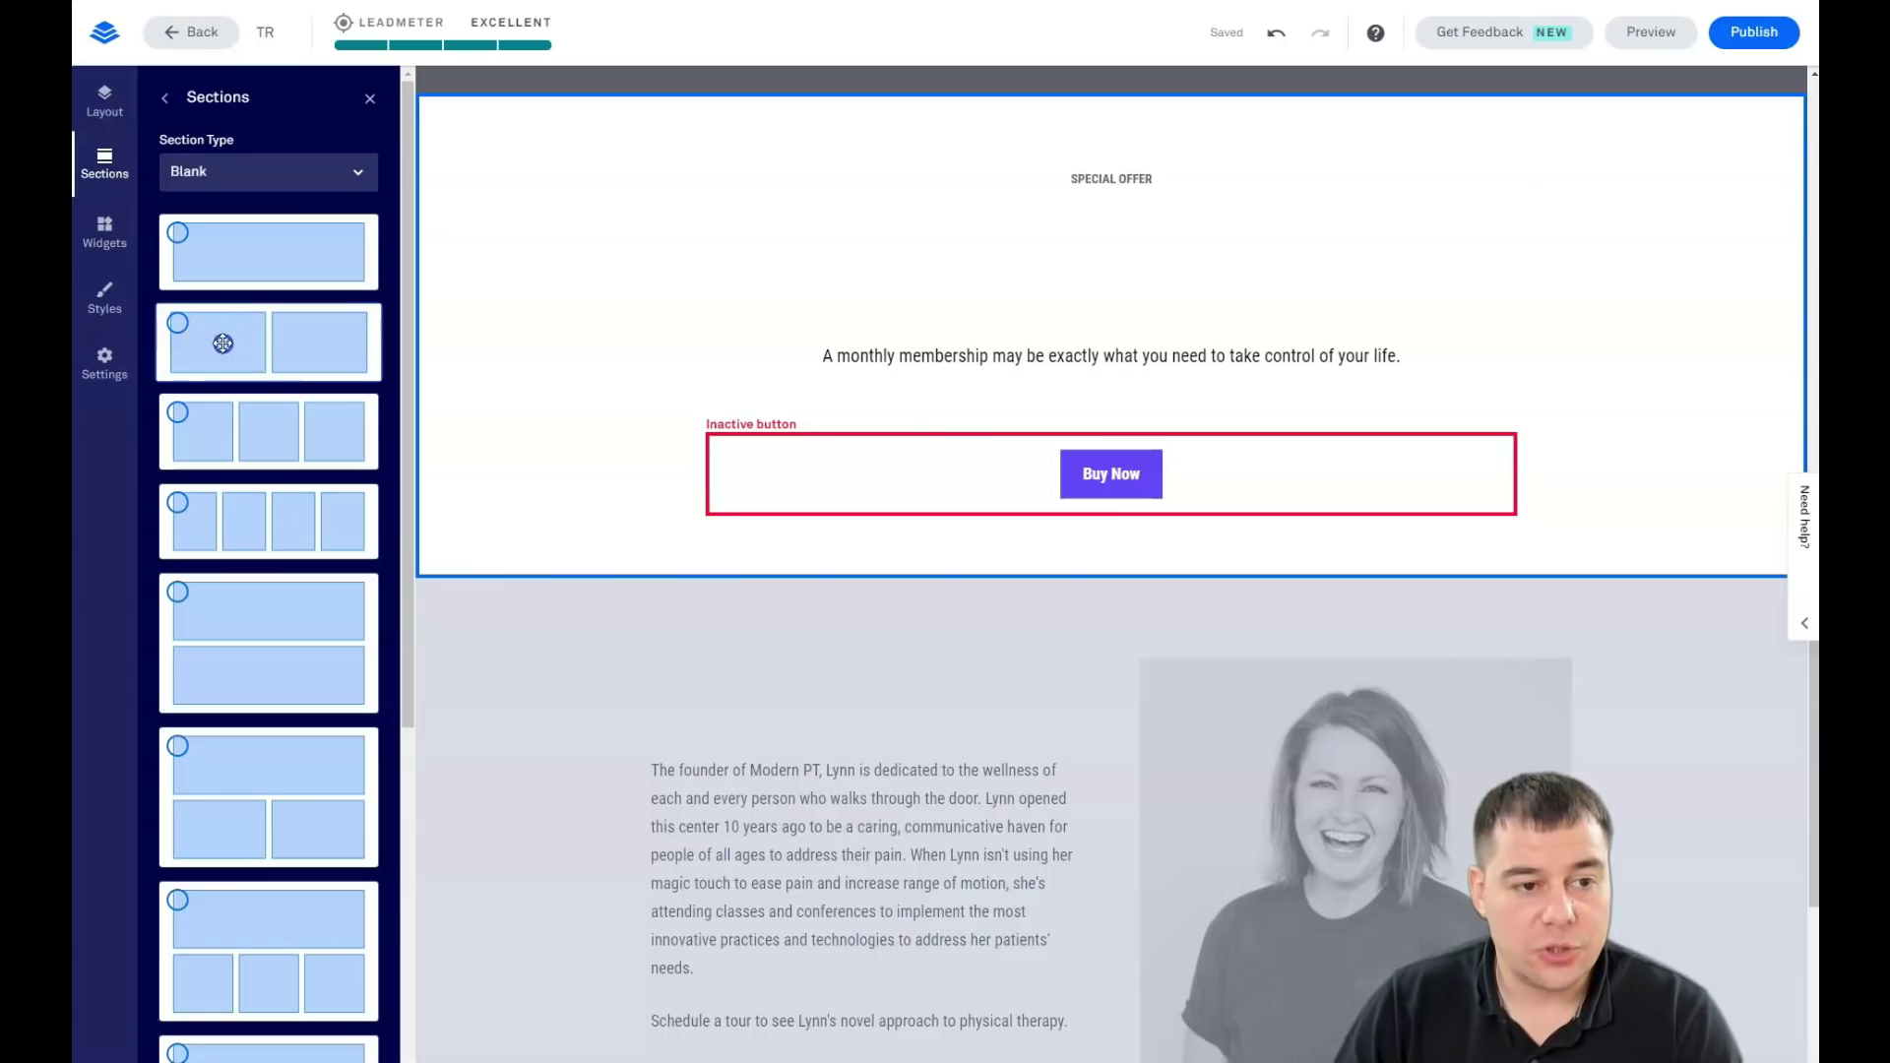
{"action": "left_click_drag", "start_coordinate": [222, 342], "coordinate": [1087, 137]}
{"action": "scroll", "coordinate": [1073, 364], "scroll_direction": "up", "scroll_amount": 10}
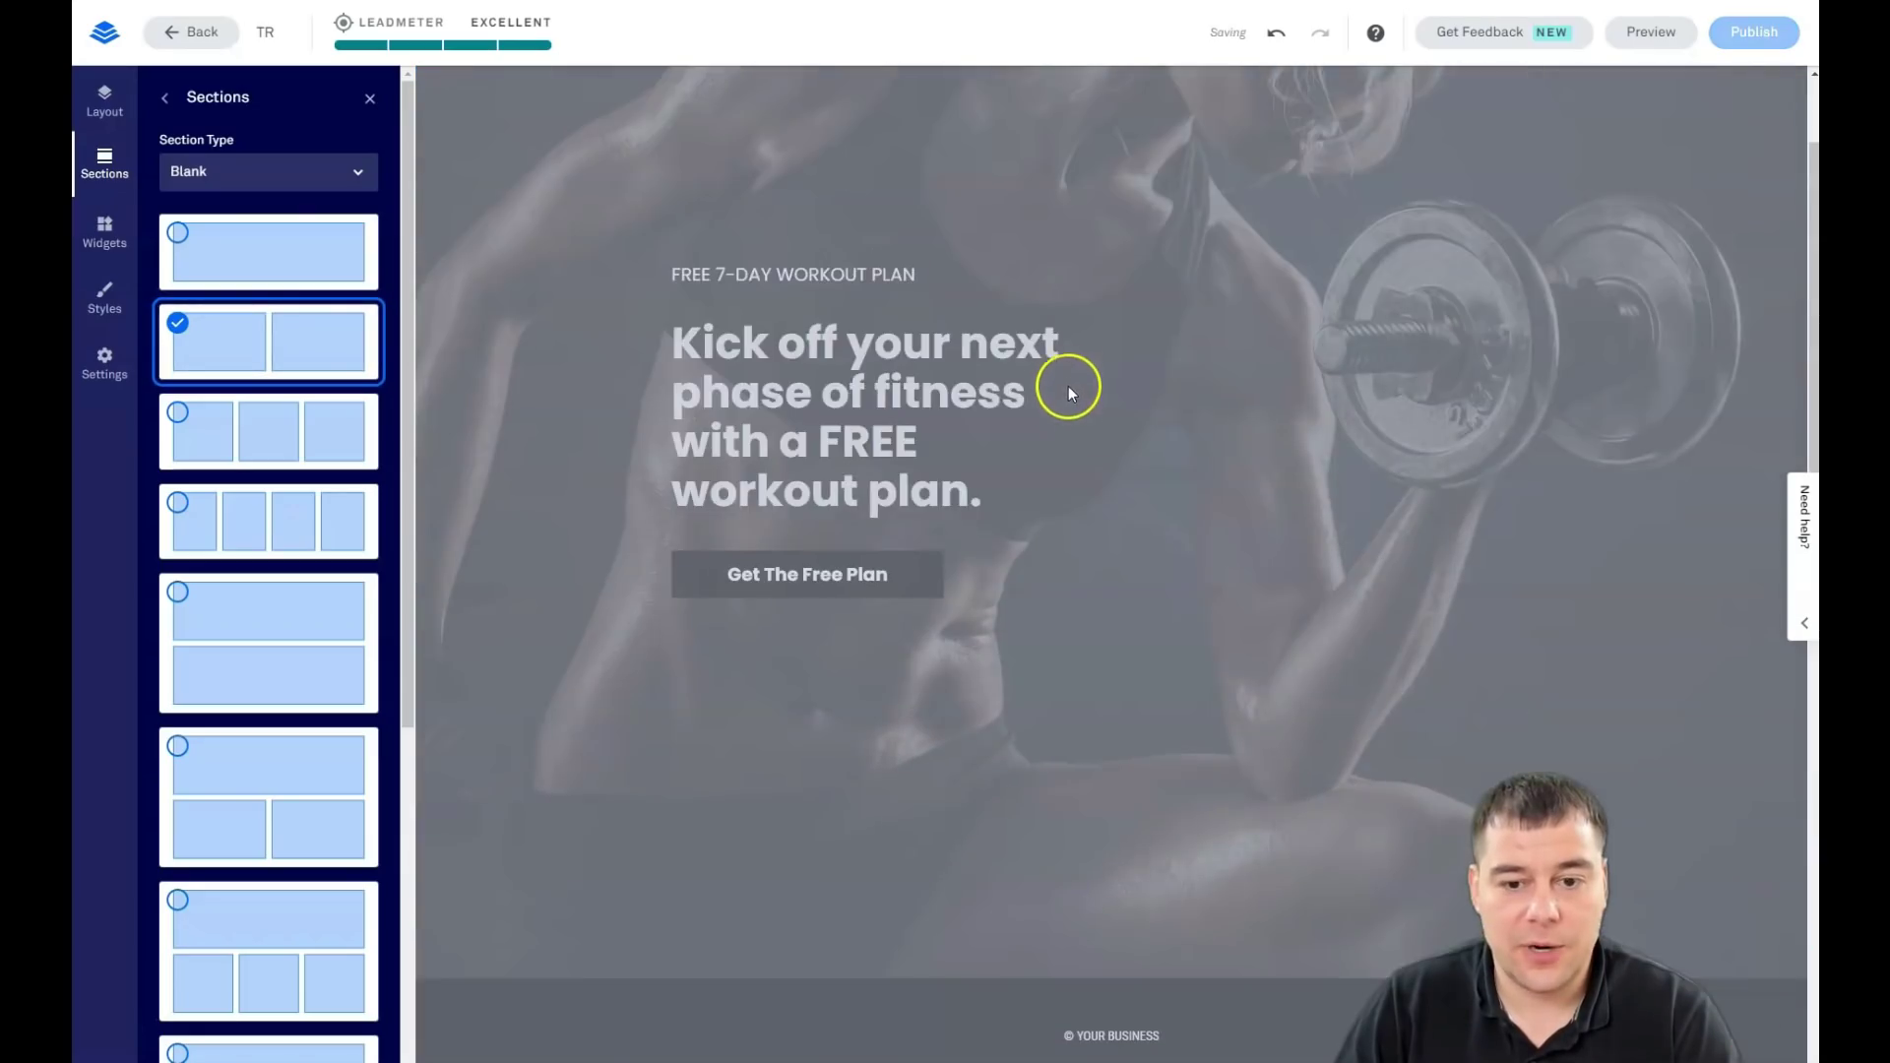
{"action": "scroll", "coordinate": [1066, 389], "scroll_direction": "down", "scroll_amount": 5}
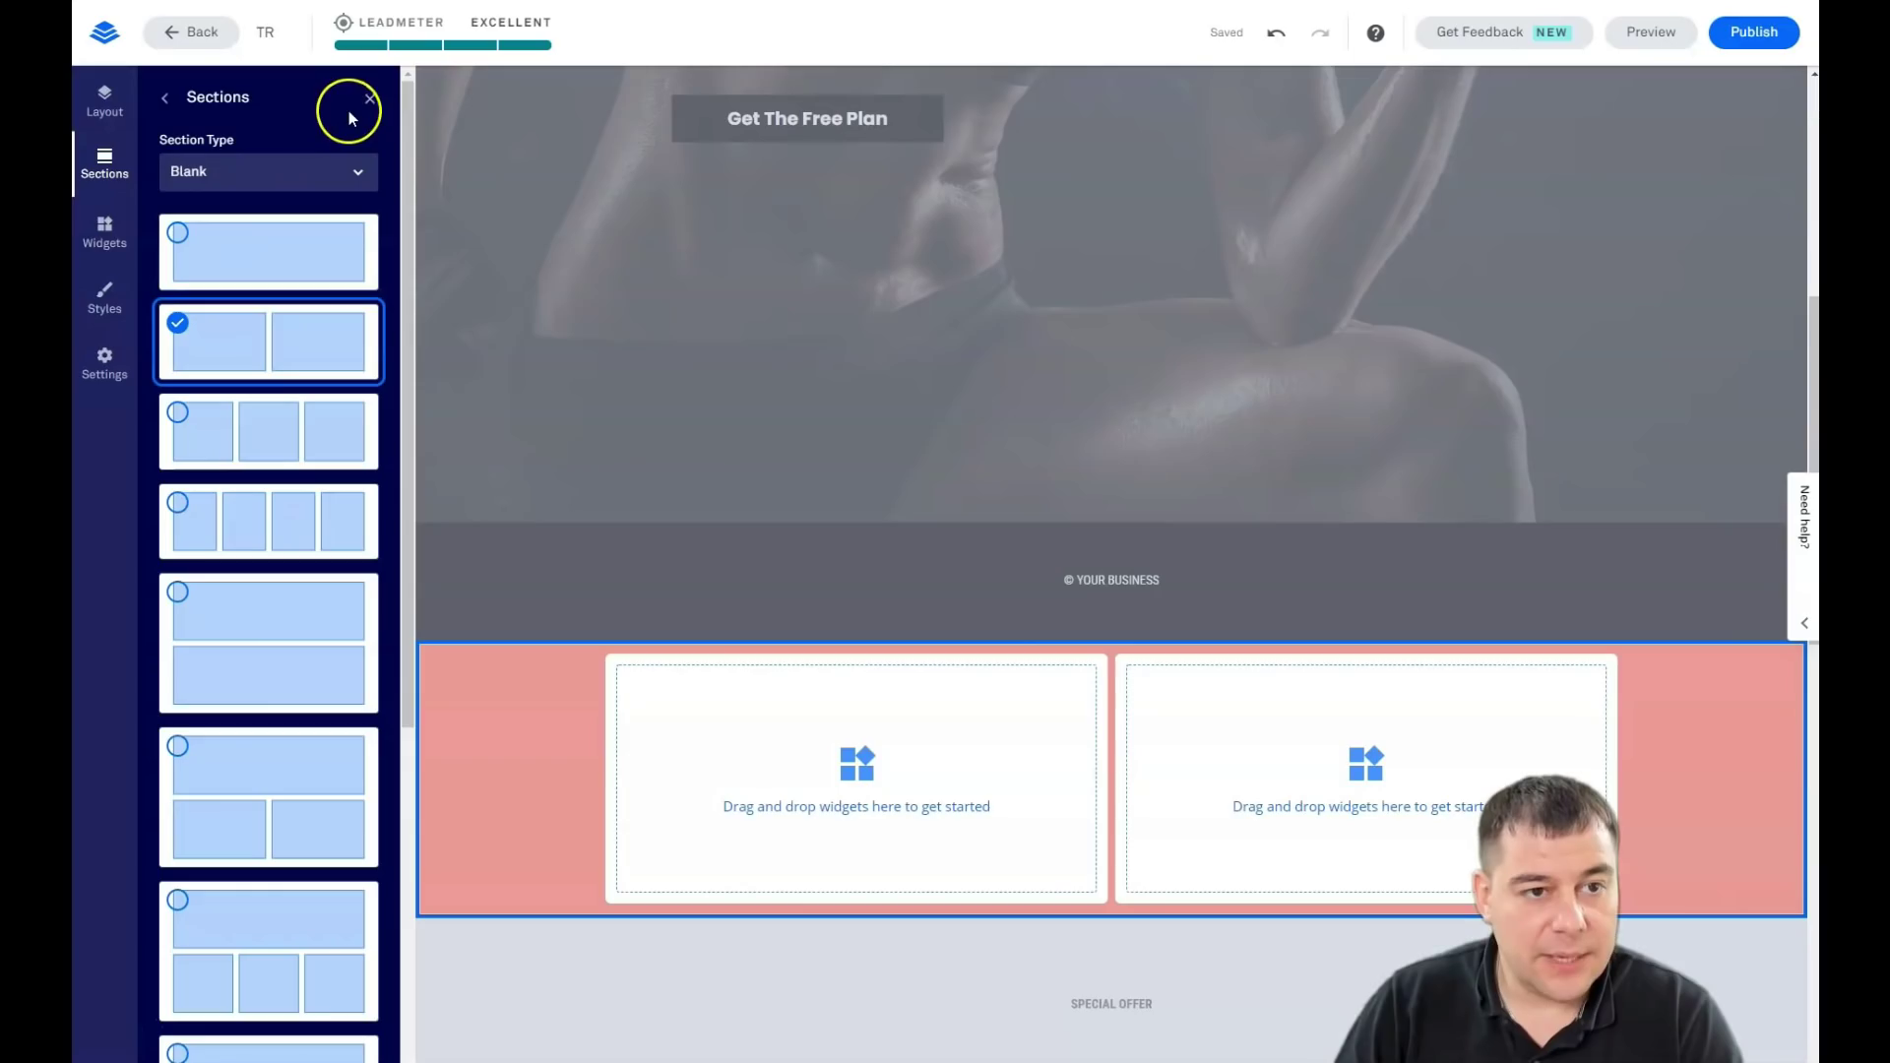
{"action": "left_click", "coordinate": [456, 268]}
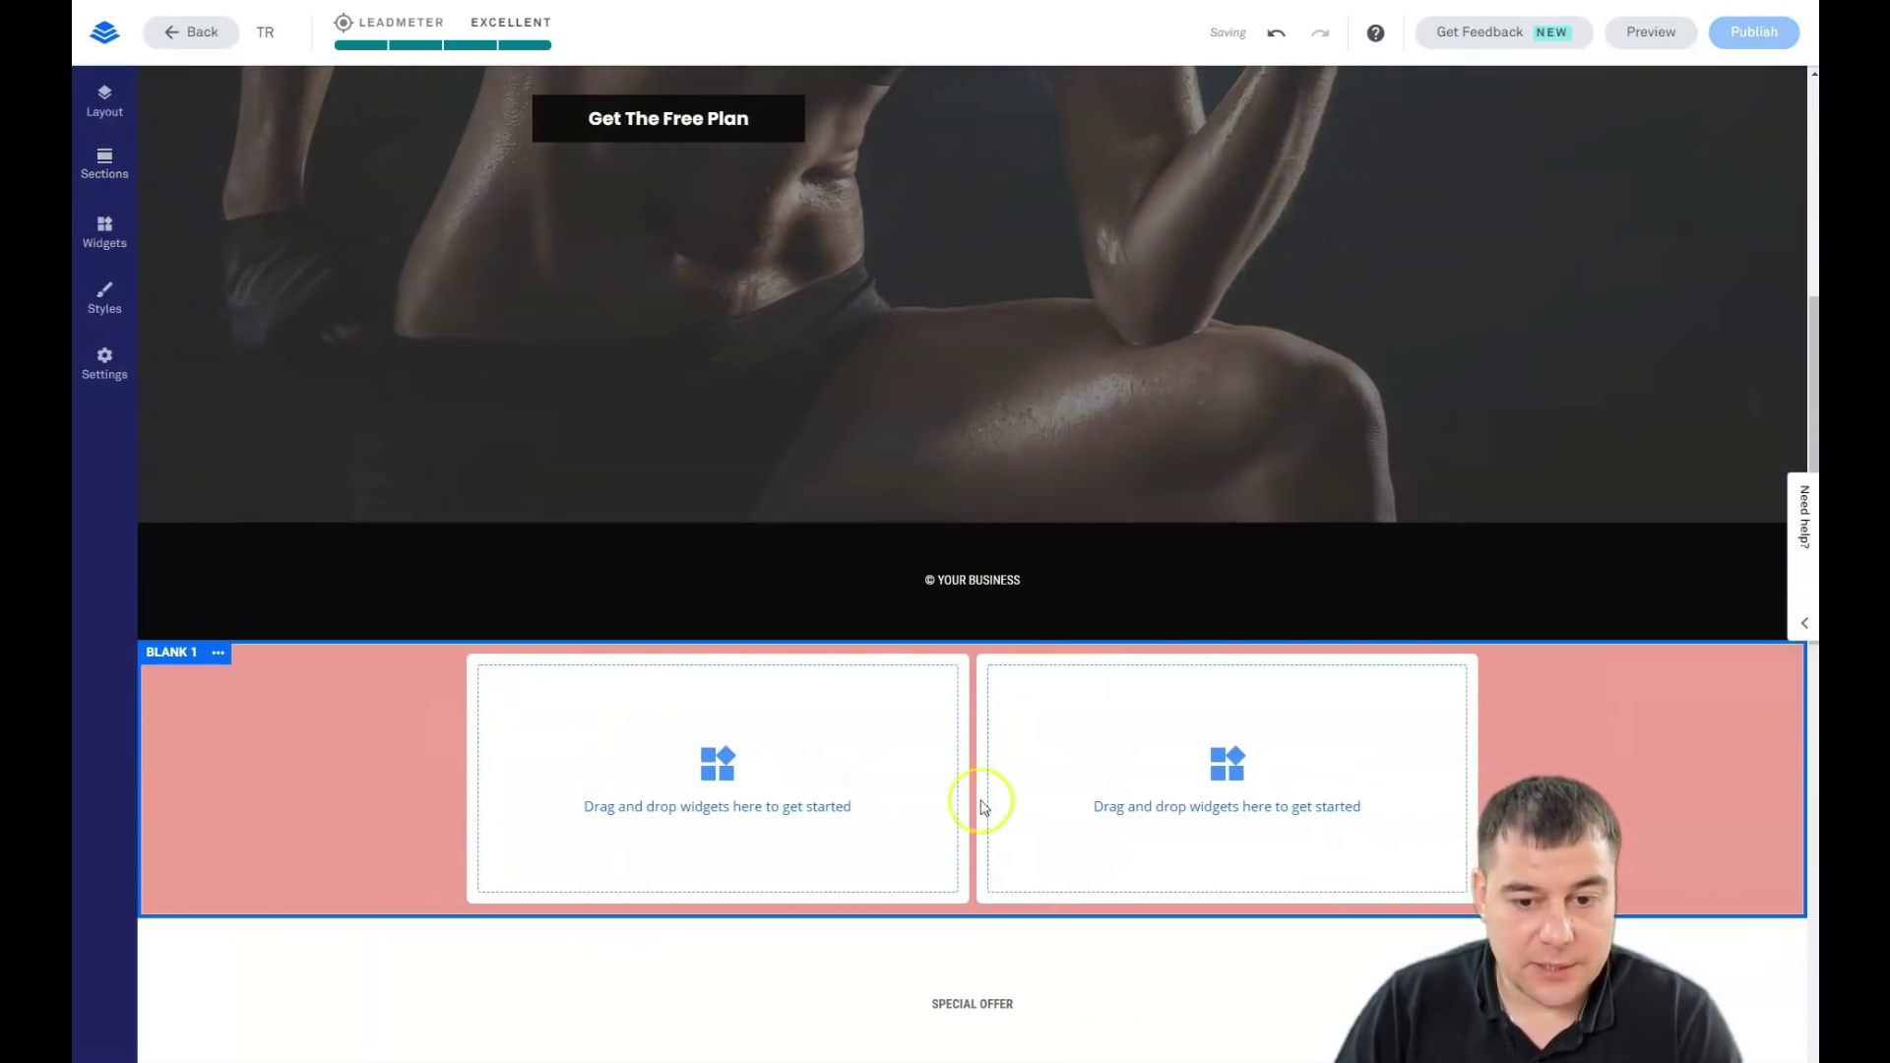
{"action": "scroll", "coordinate": [304, 729], "scroll_direction": "up", "scroll_amount": 4}
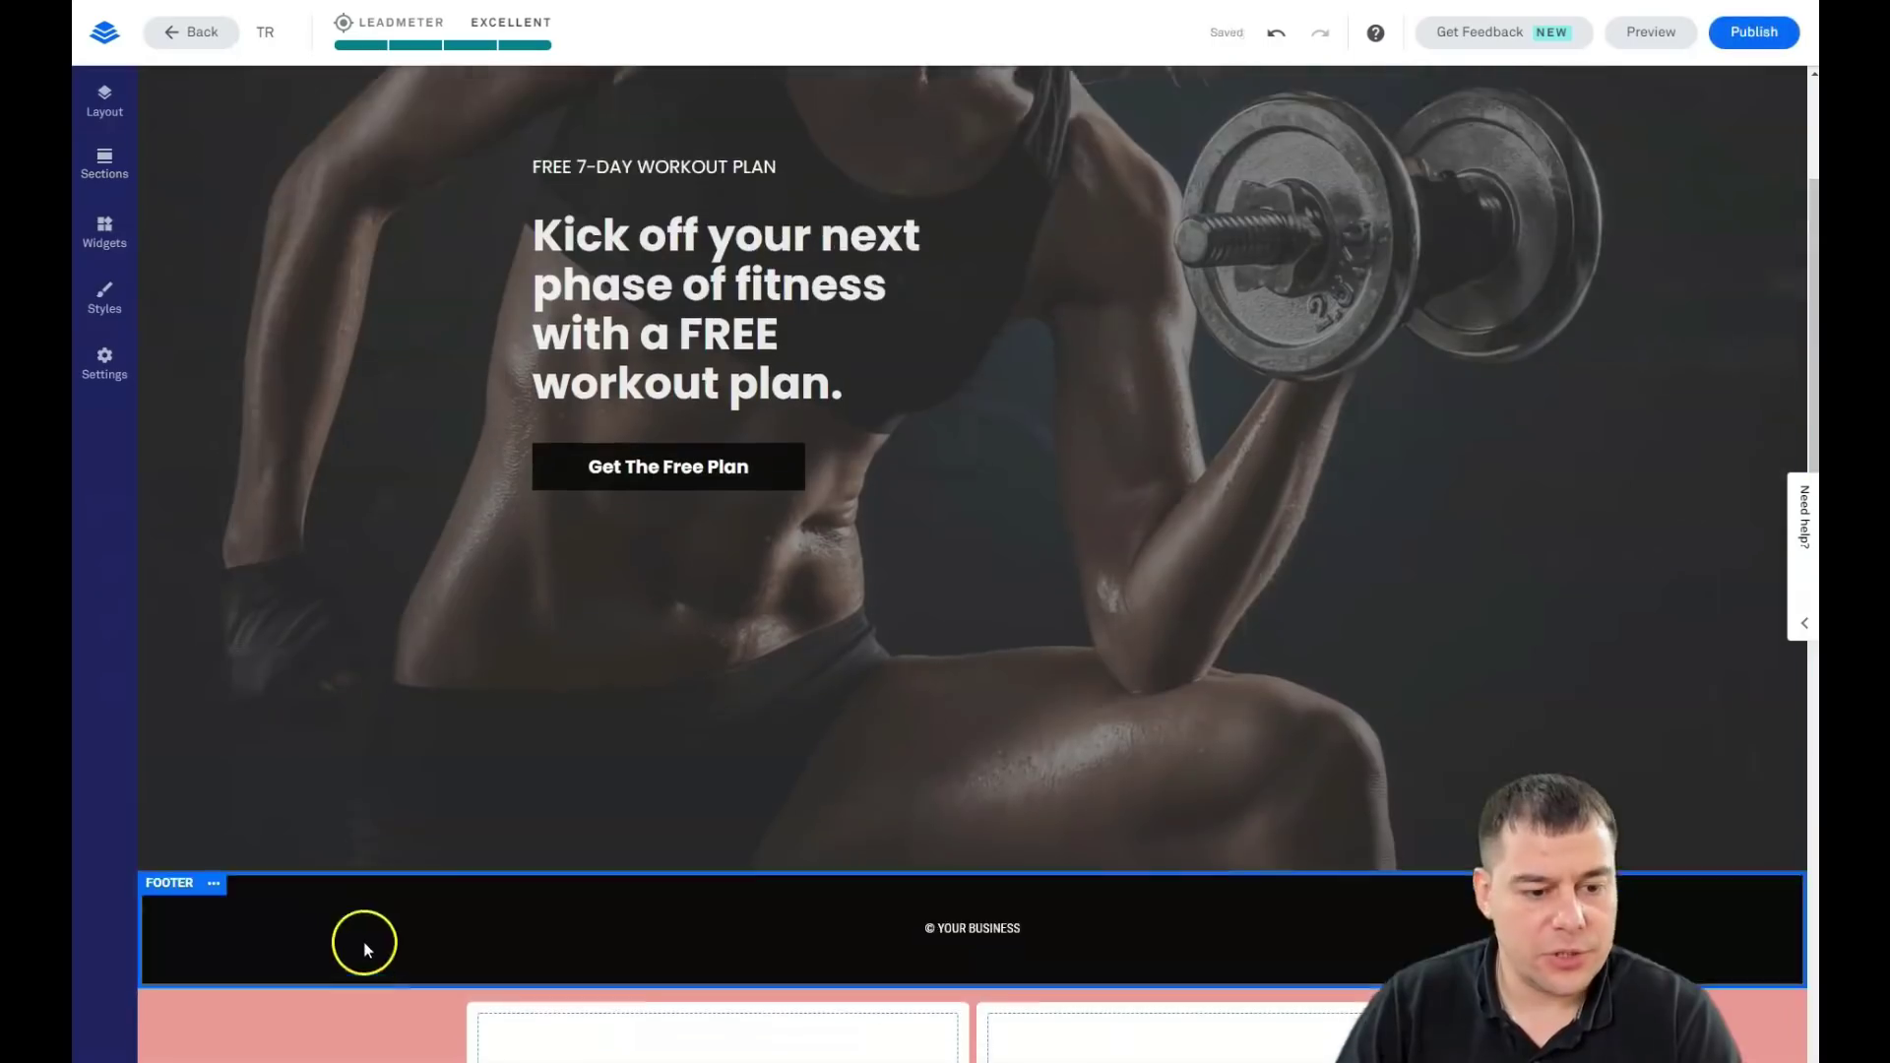
{"action": "scroll", "coordinate": [364, 948], "scroll_direction": "down", "scroll_amount": 6}
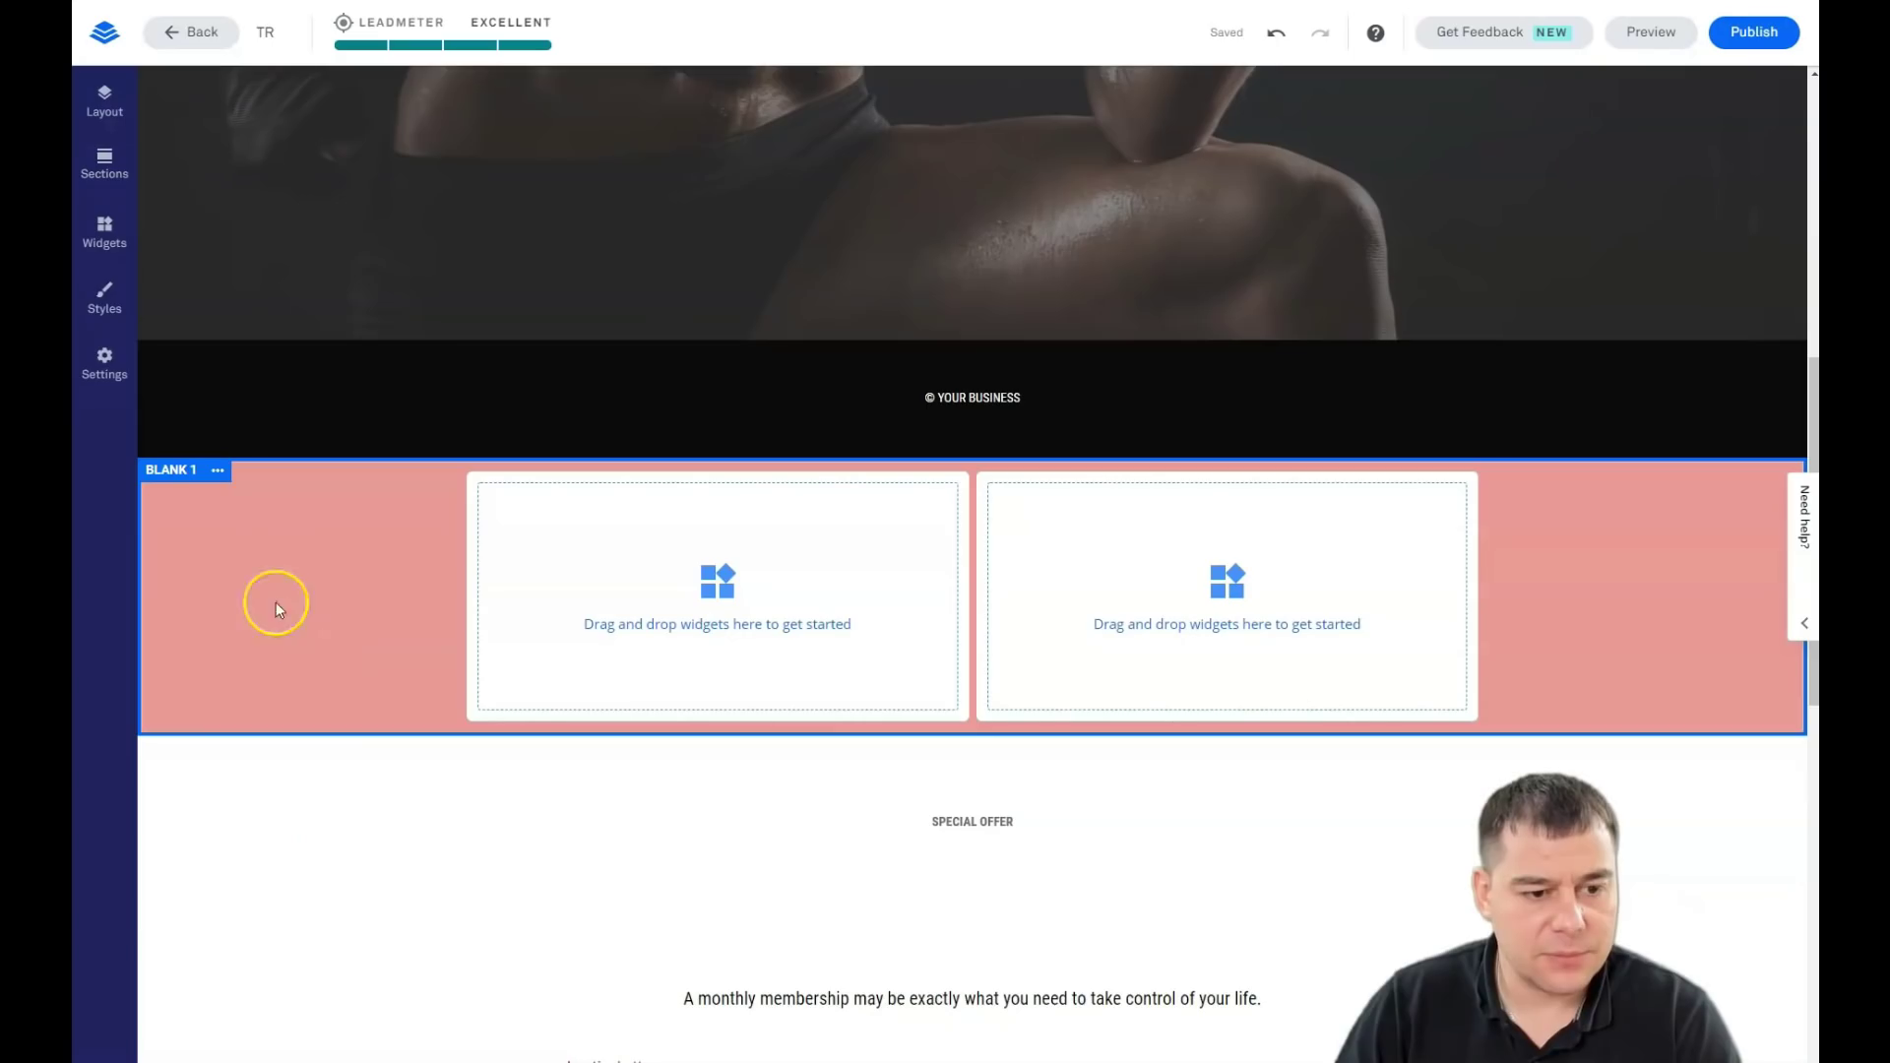
{"action": "left_click", "coordinate": [219, 472]}
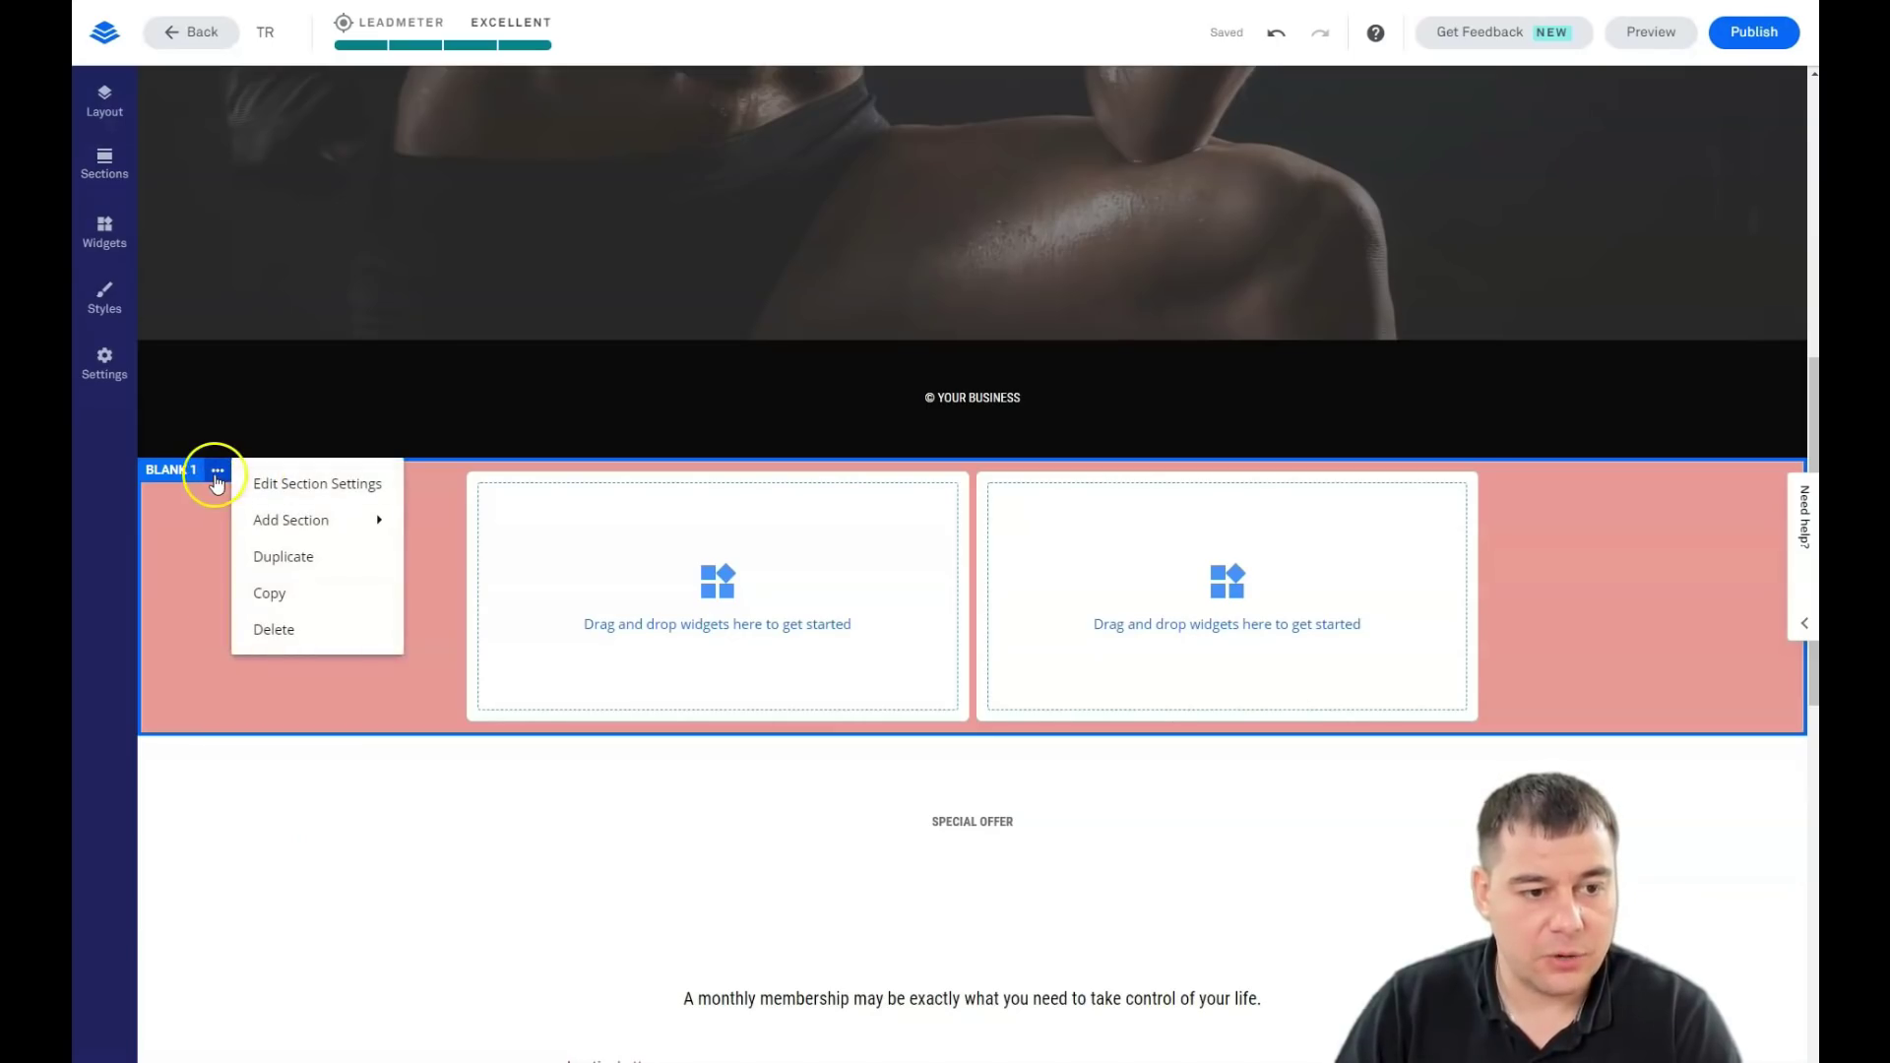
{"action": "left_click", "coordinate": [215, 474]}
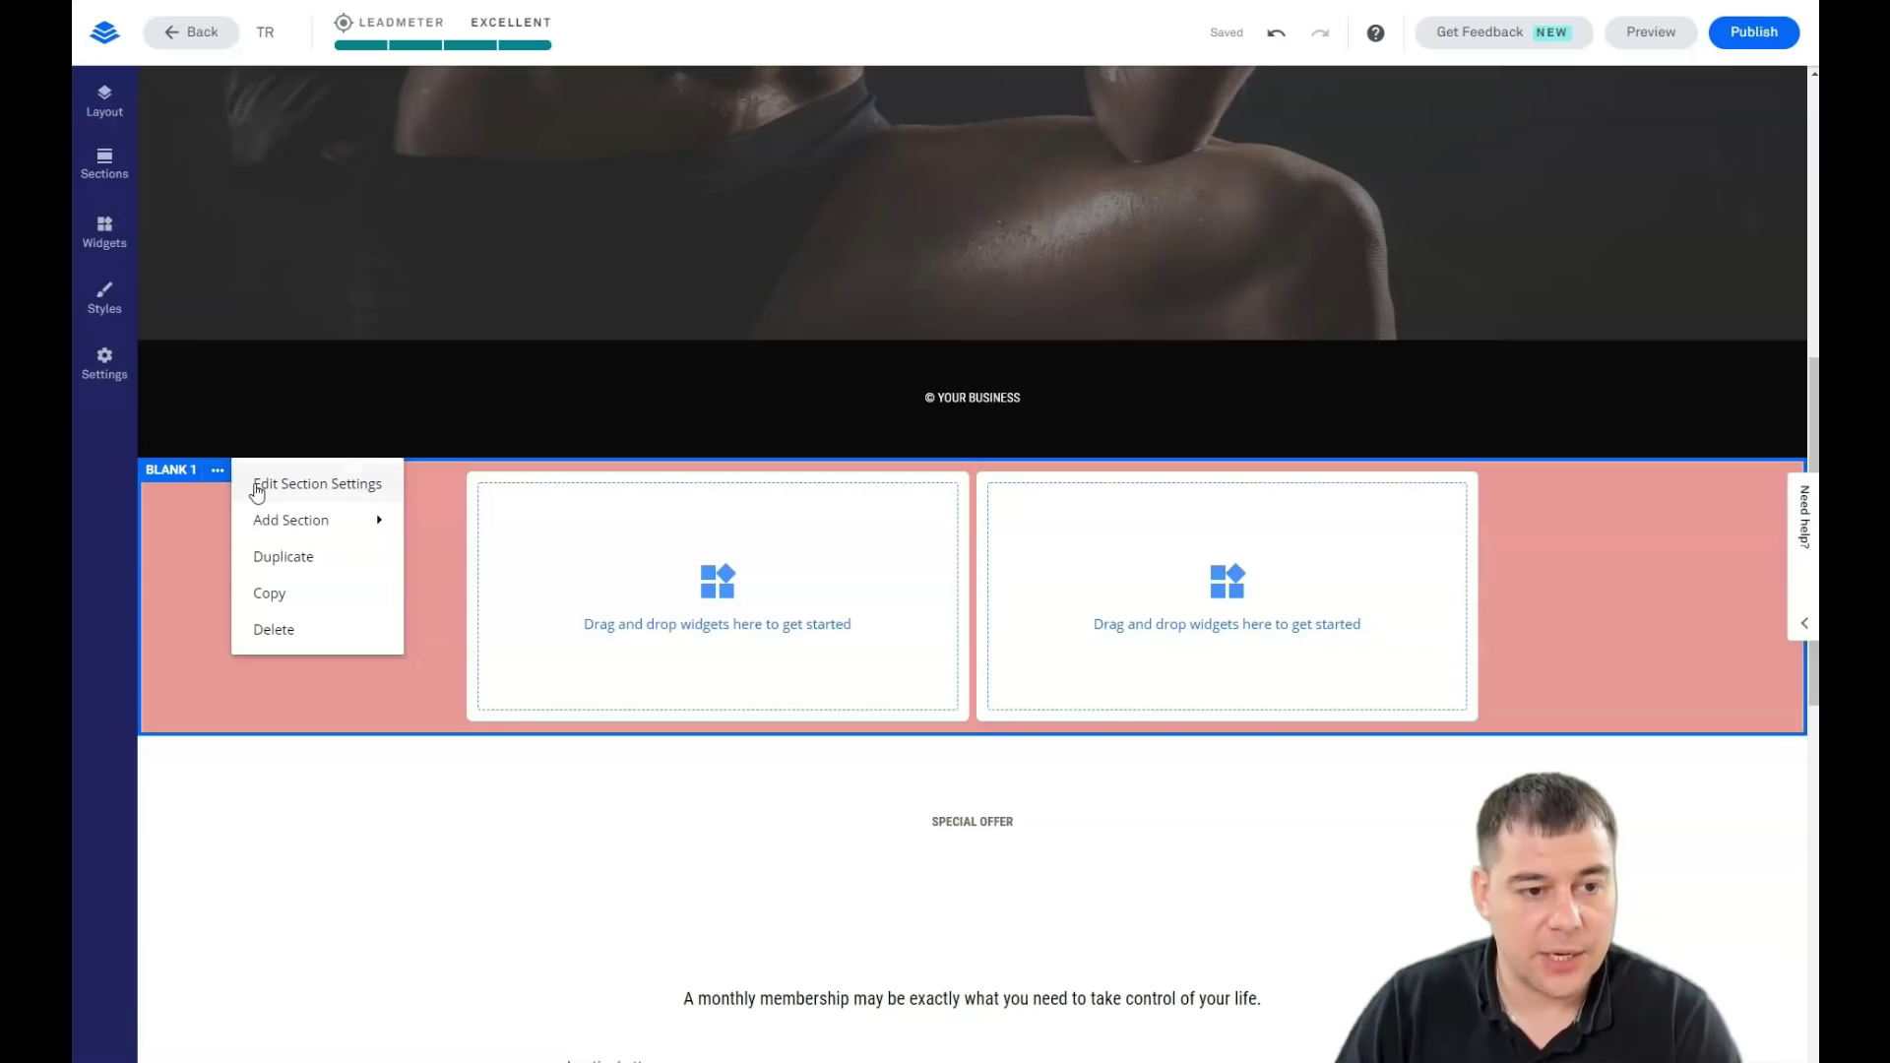
{"action": "left_click", "coordinate": [304, 535]}
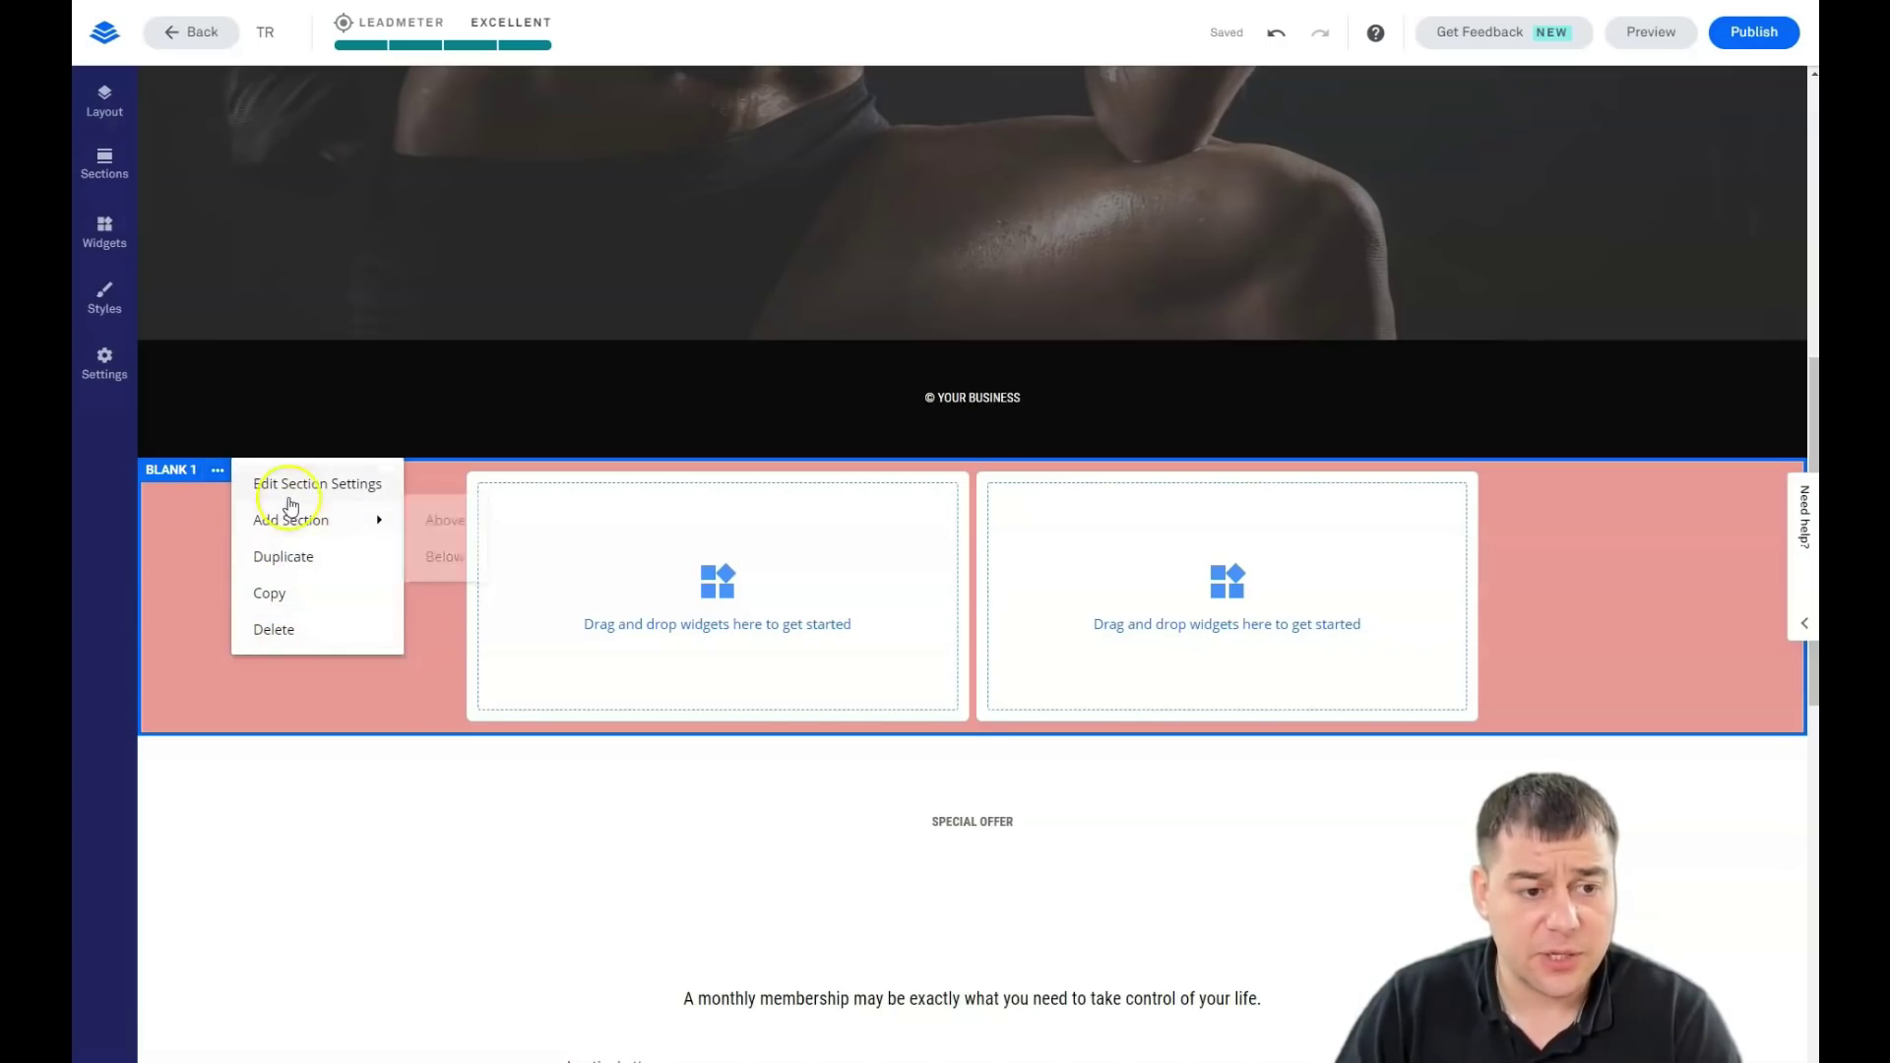
{"action": "left_click", "coordinate": [281, 483]}
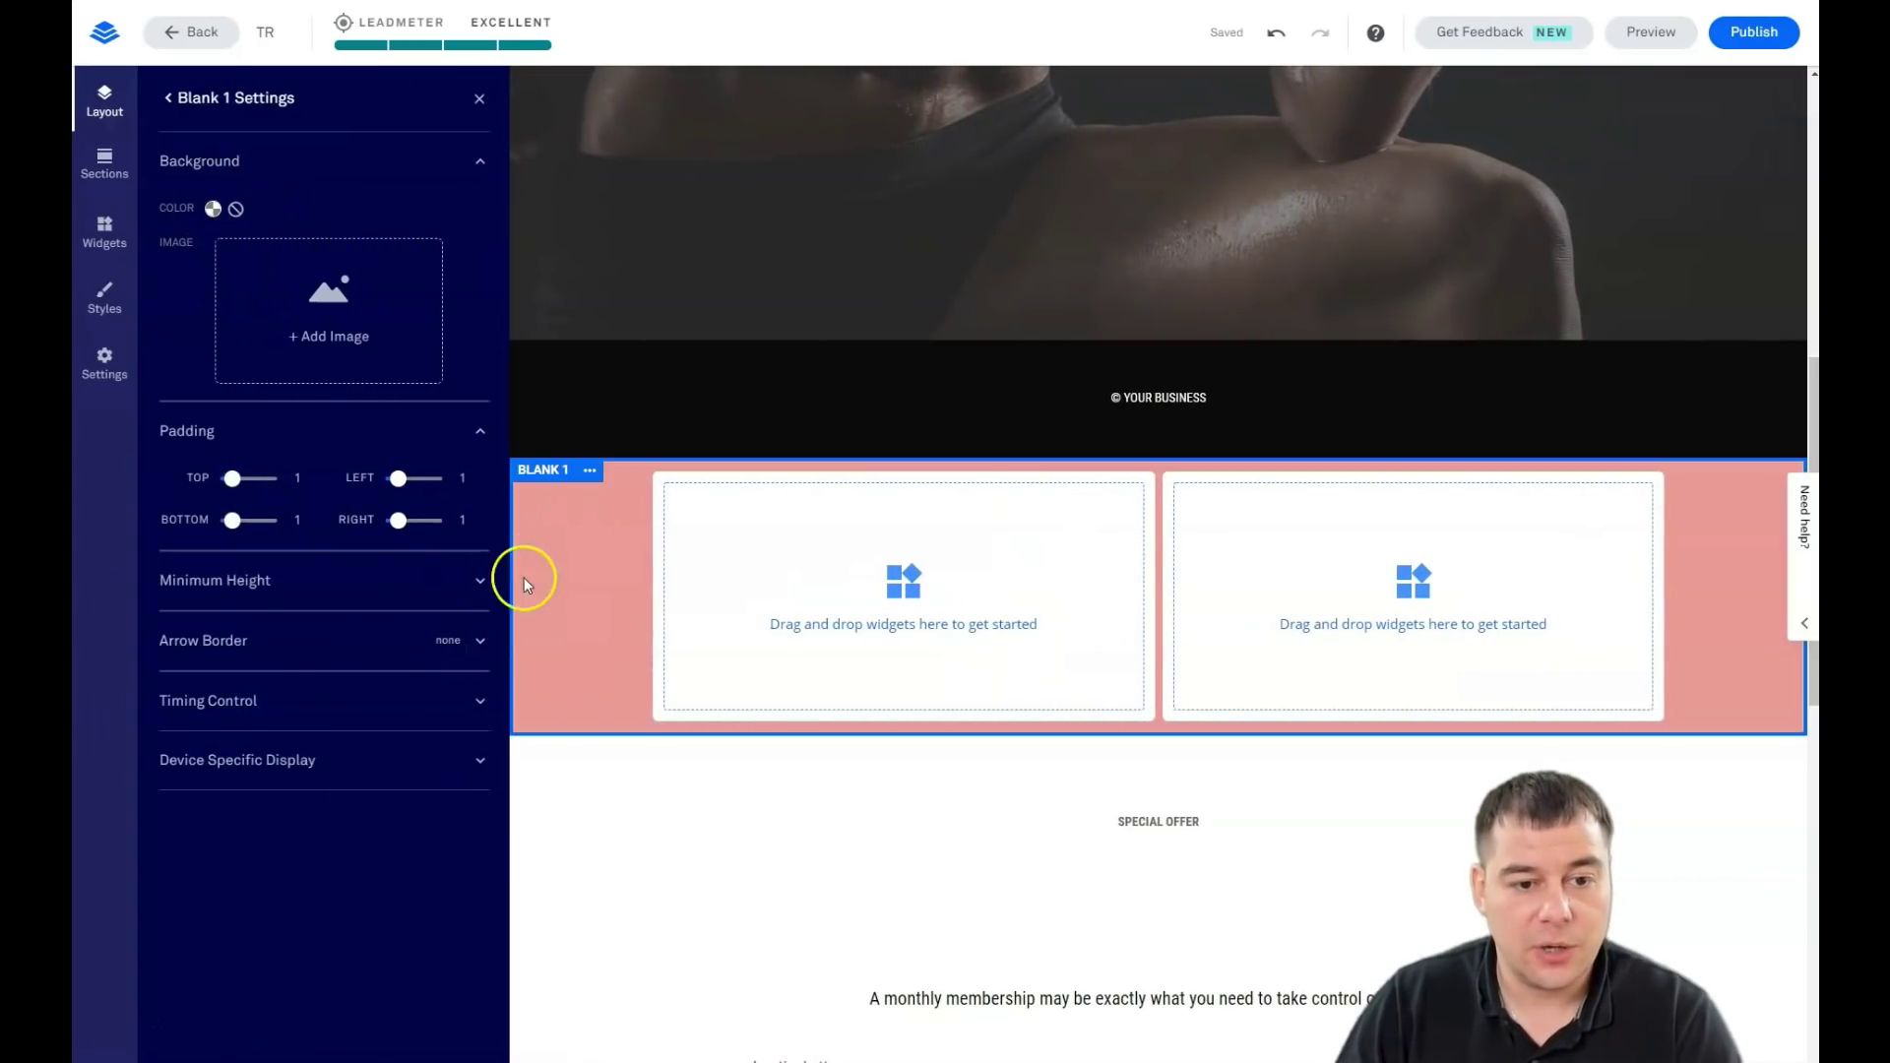
{"action": "left_click", "coordinate": [479, 101]}
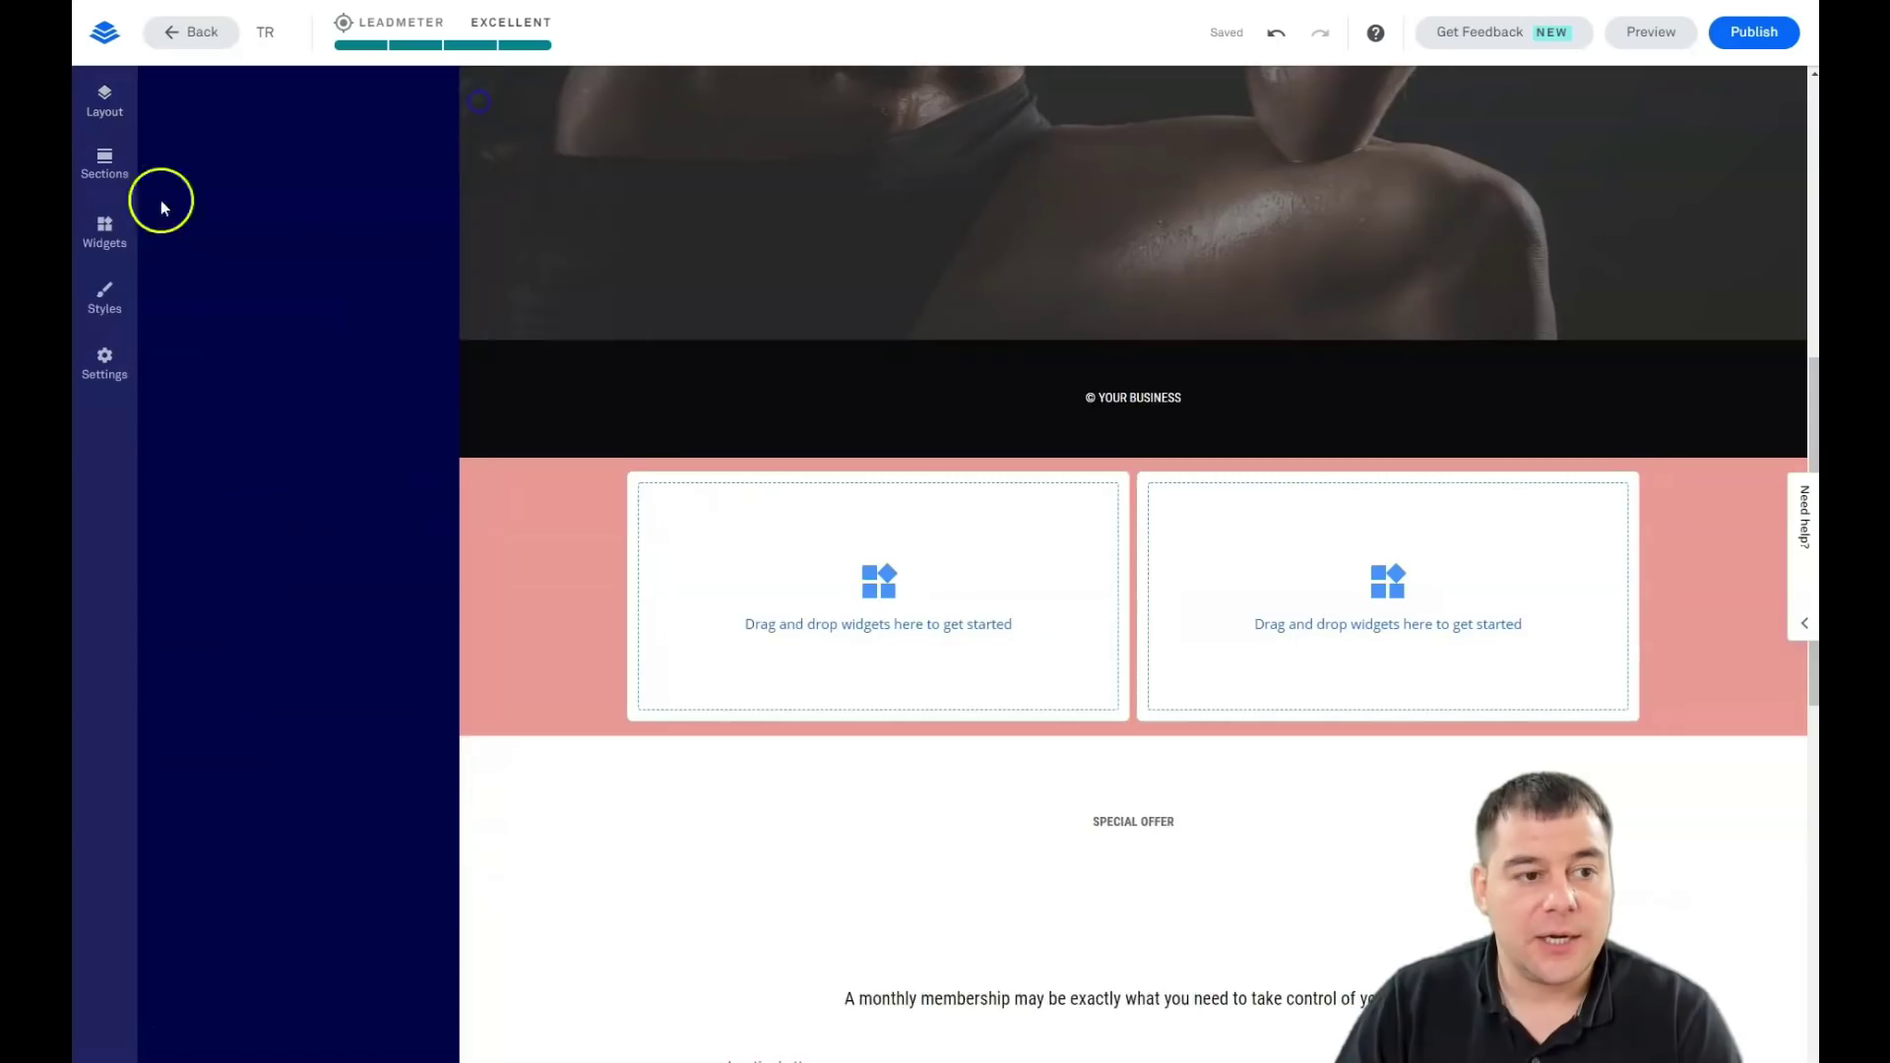
In Page Styles, set the page background colour to the grey recent colour
{"action": "left_click", "coordinate": [106, 301]}
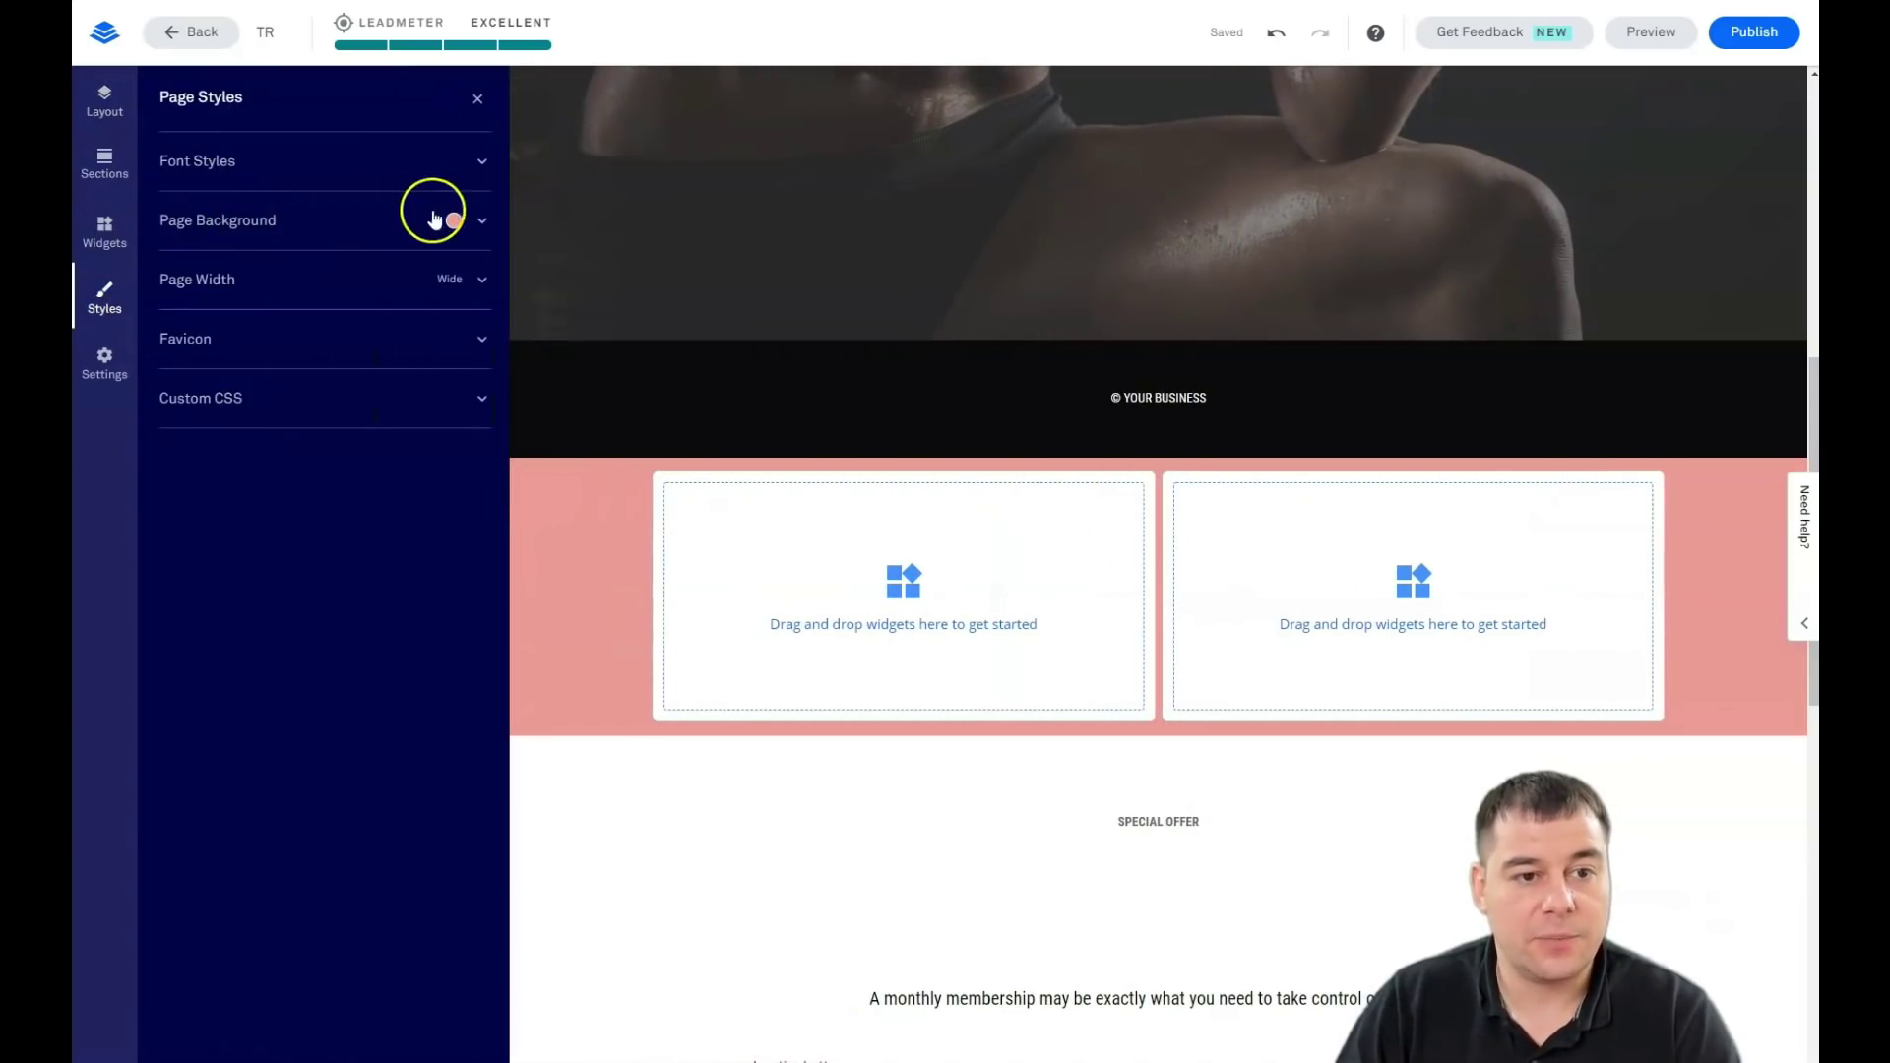
{"action": "left_click", "coordinate": [480, 224]}
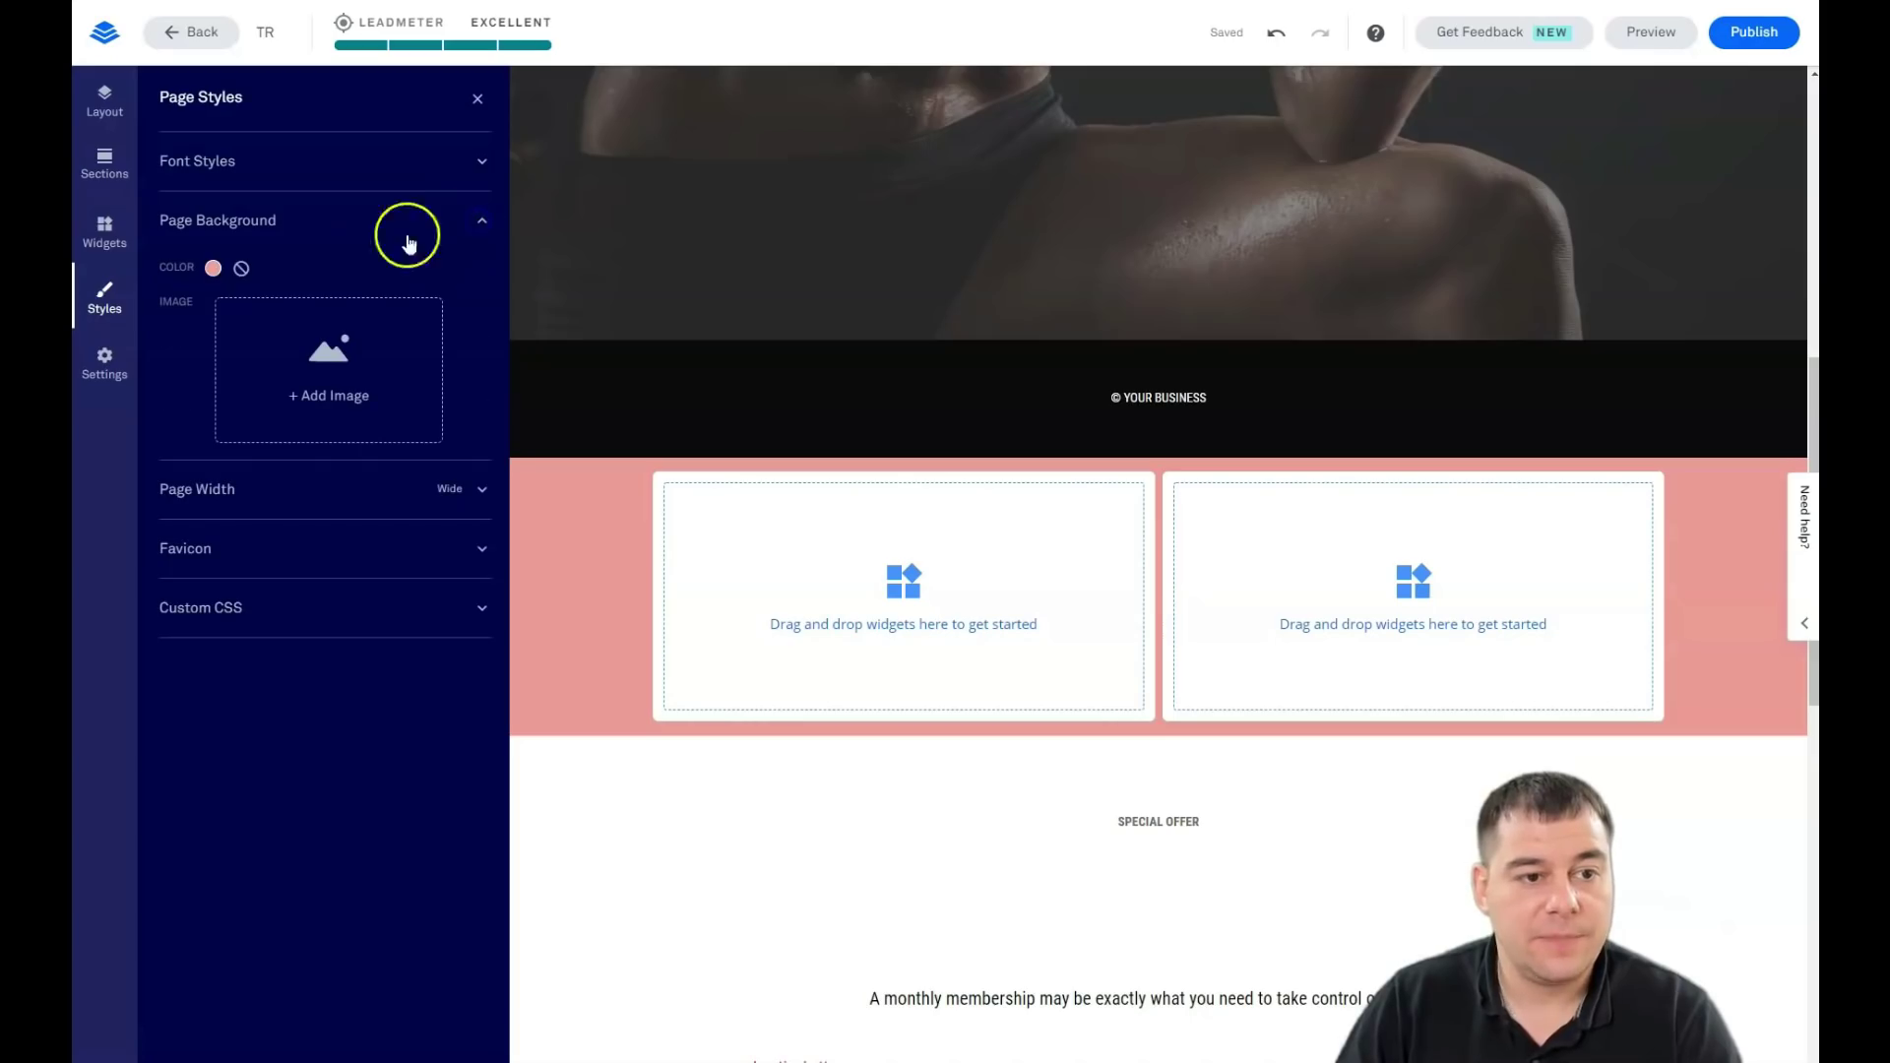
{"action": "left_click", "coordinate": [241, 269]}
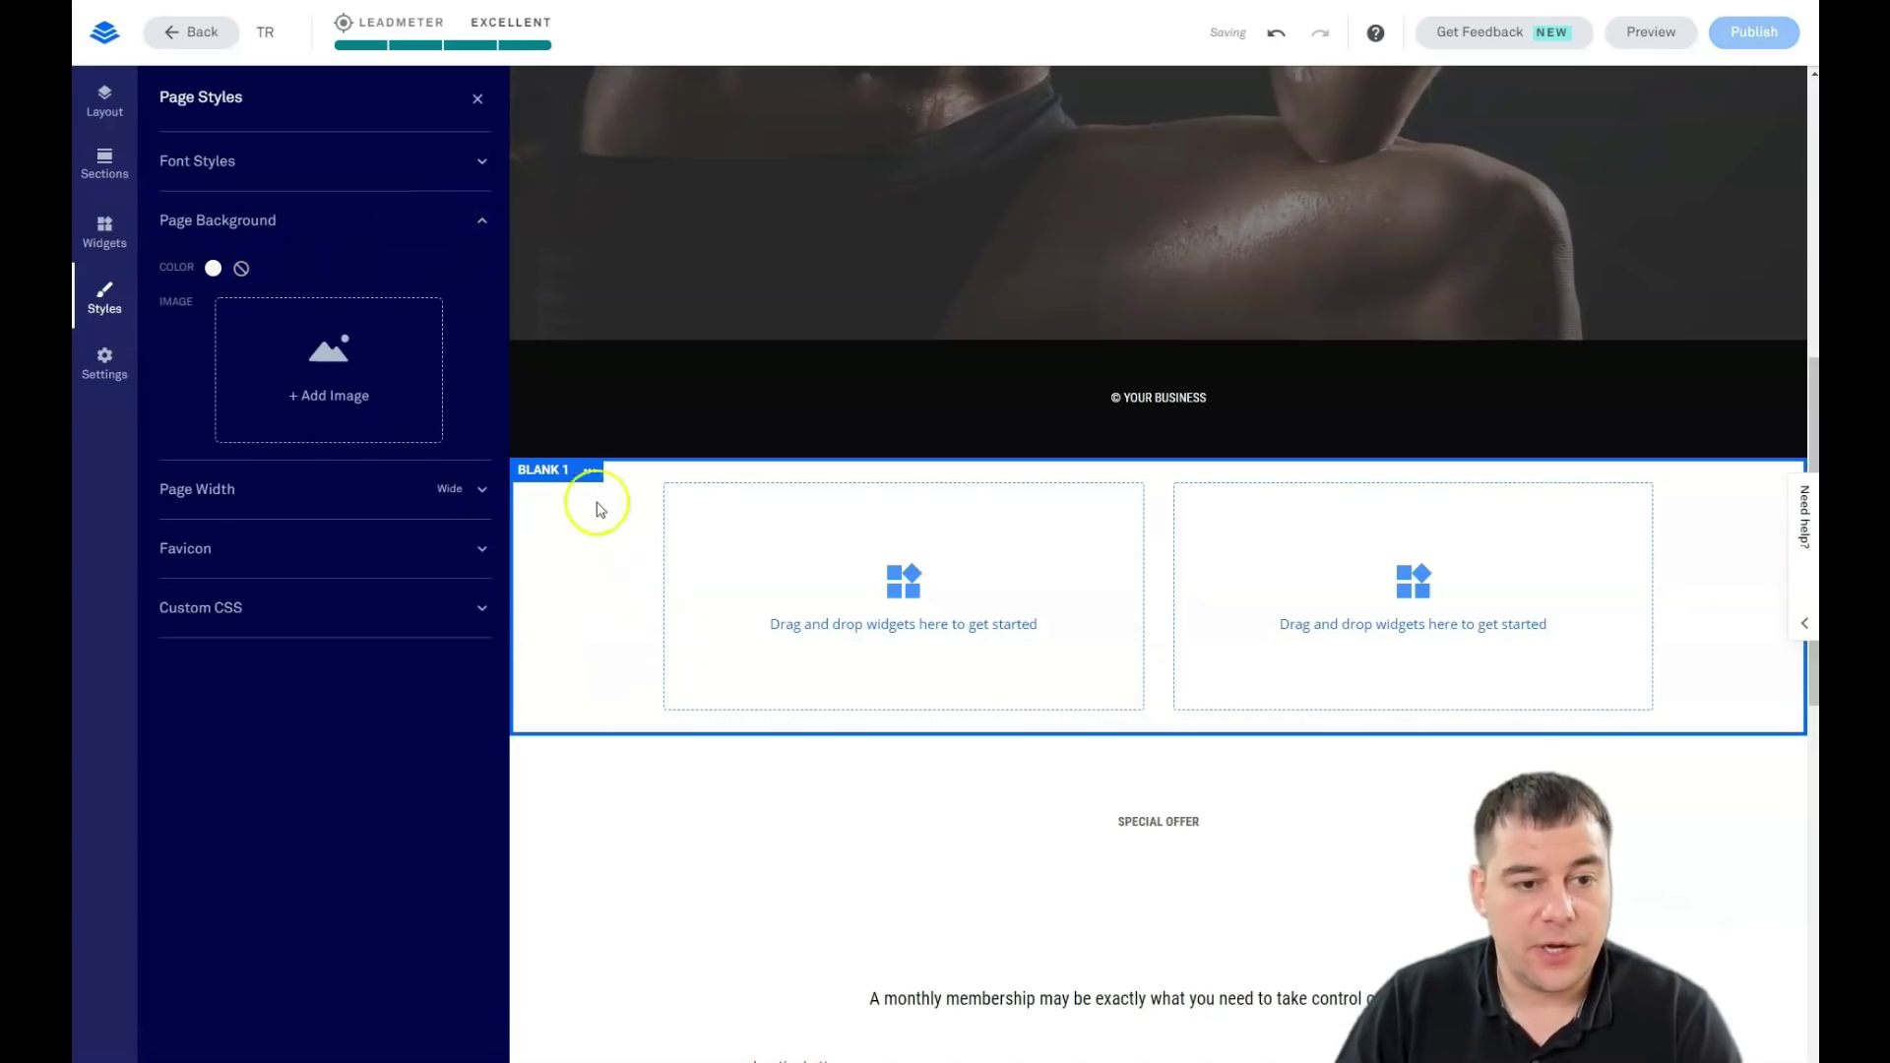
{"action": "left_click", "coordinate": [214, 269]}
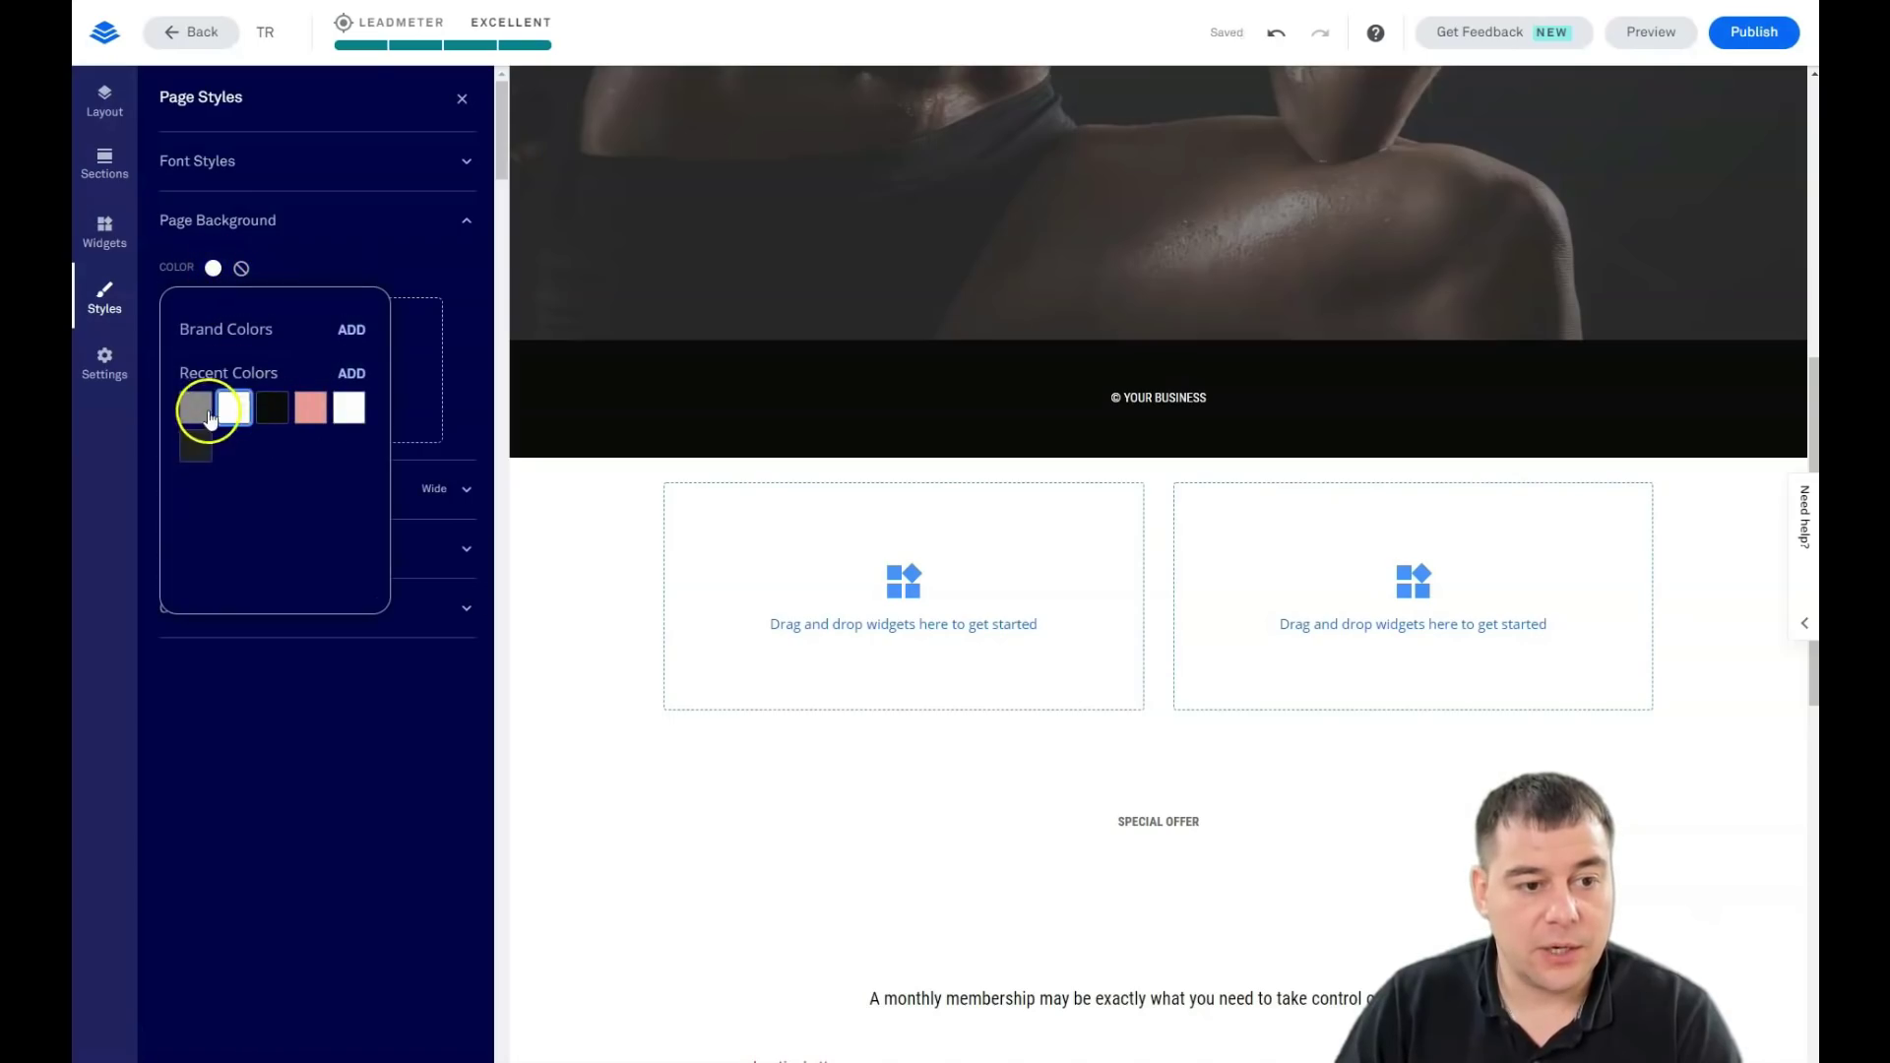
{"action": "left_click", "coordinate": [207, 411]}
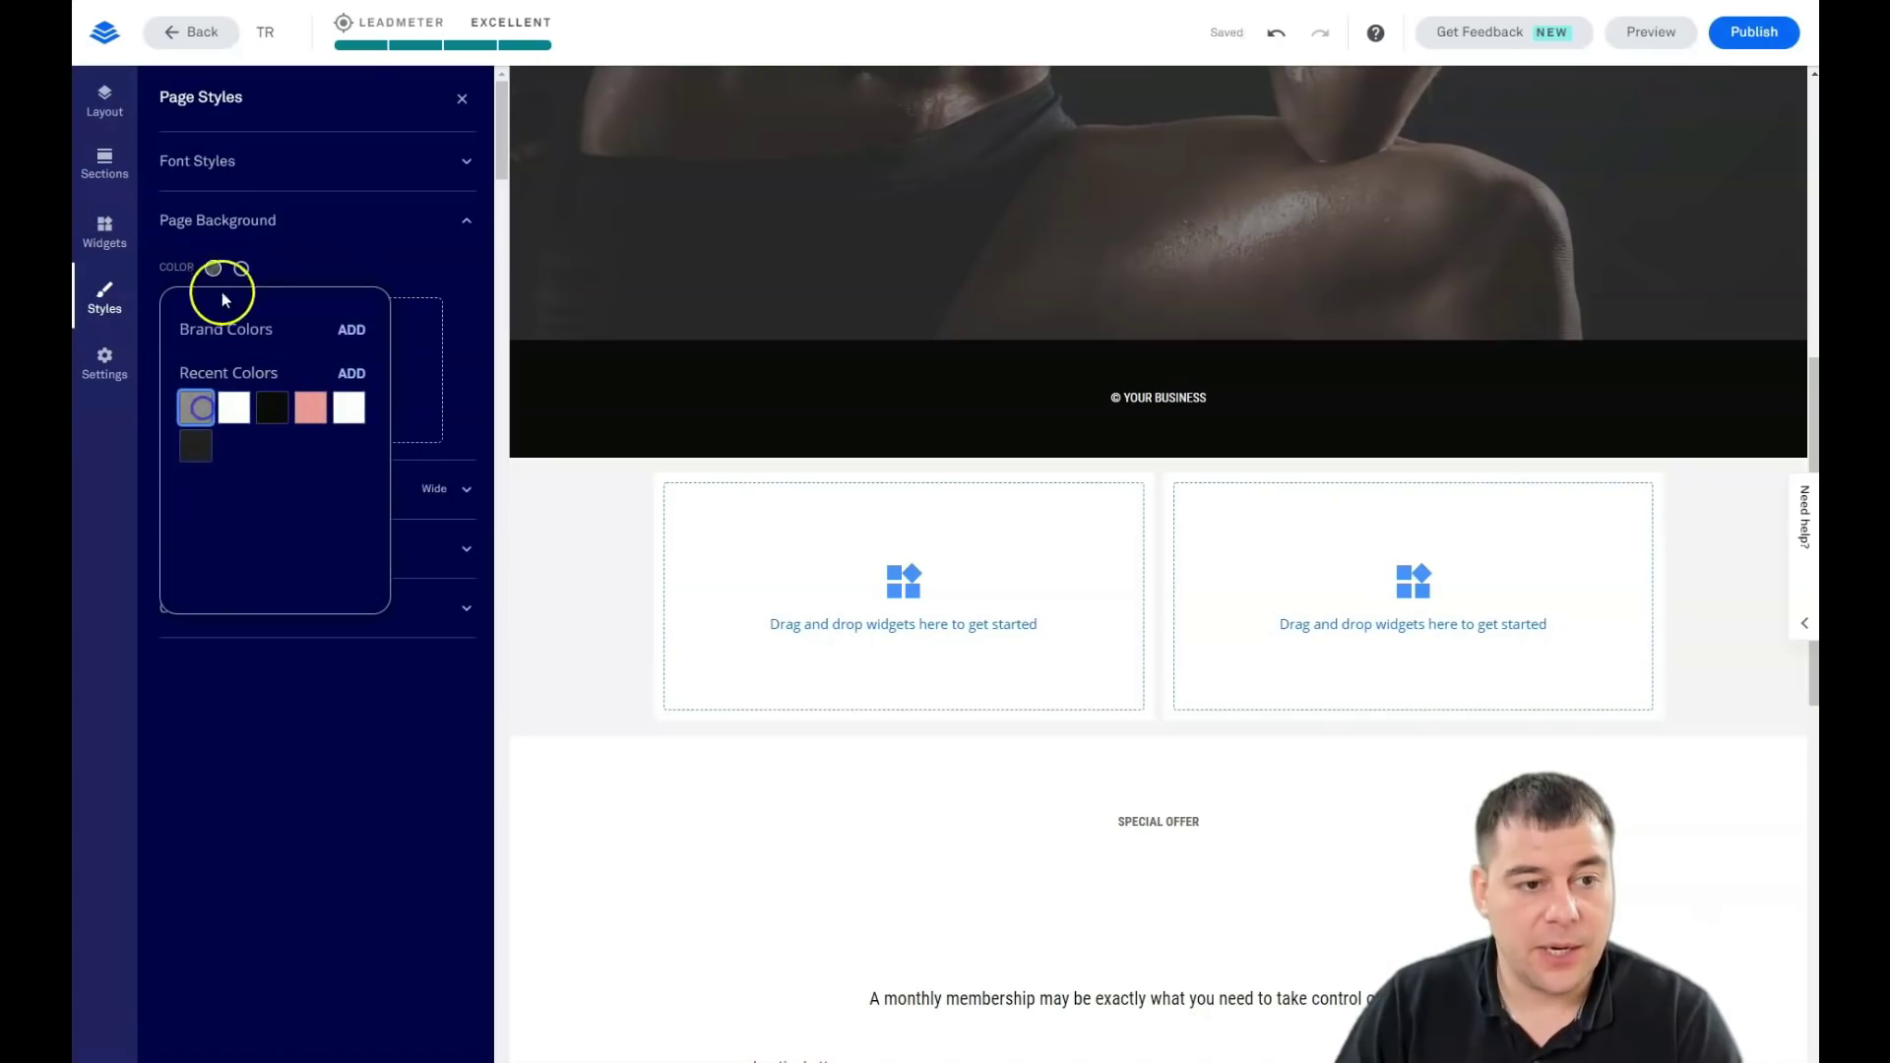
{"action": "left_click", "coordinate": [411, 268]}
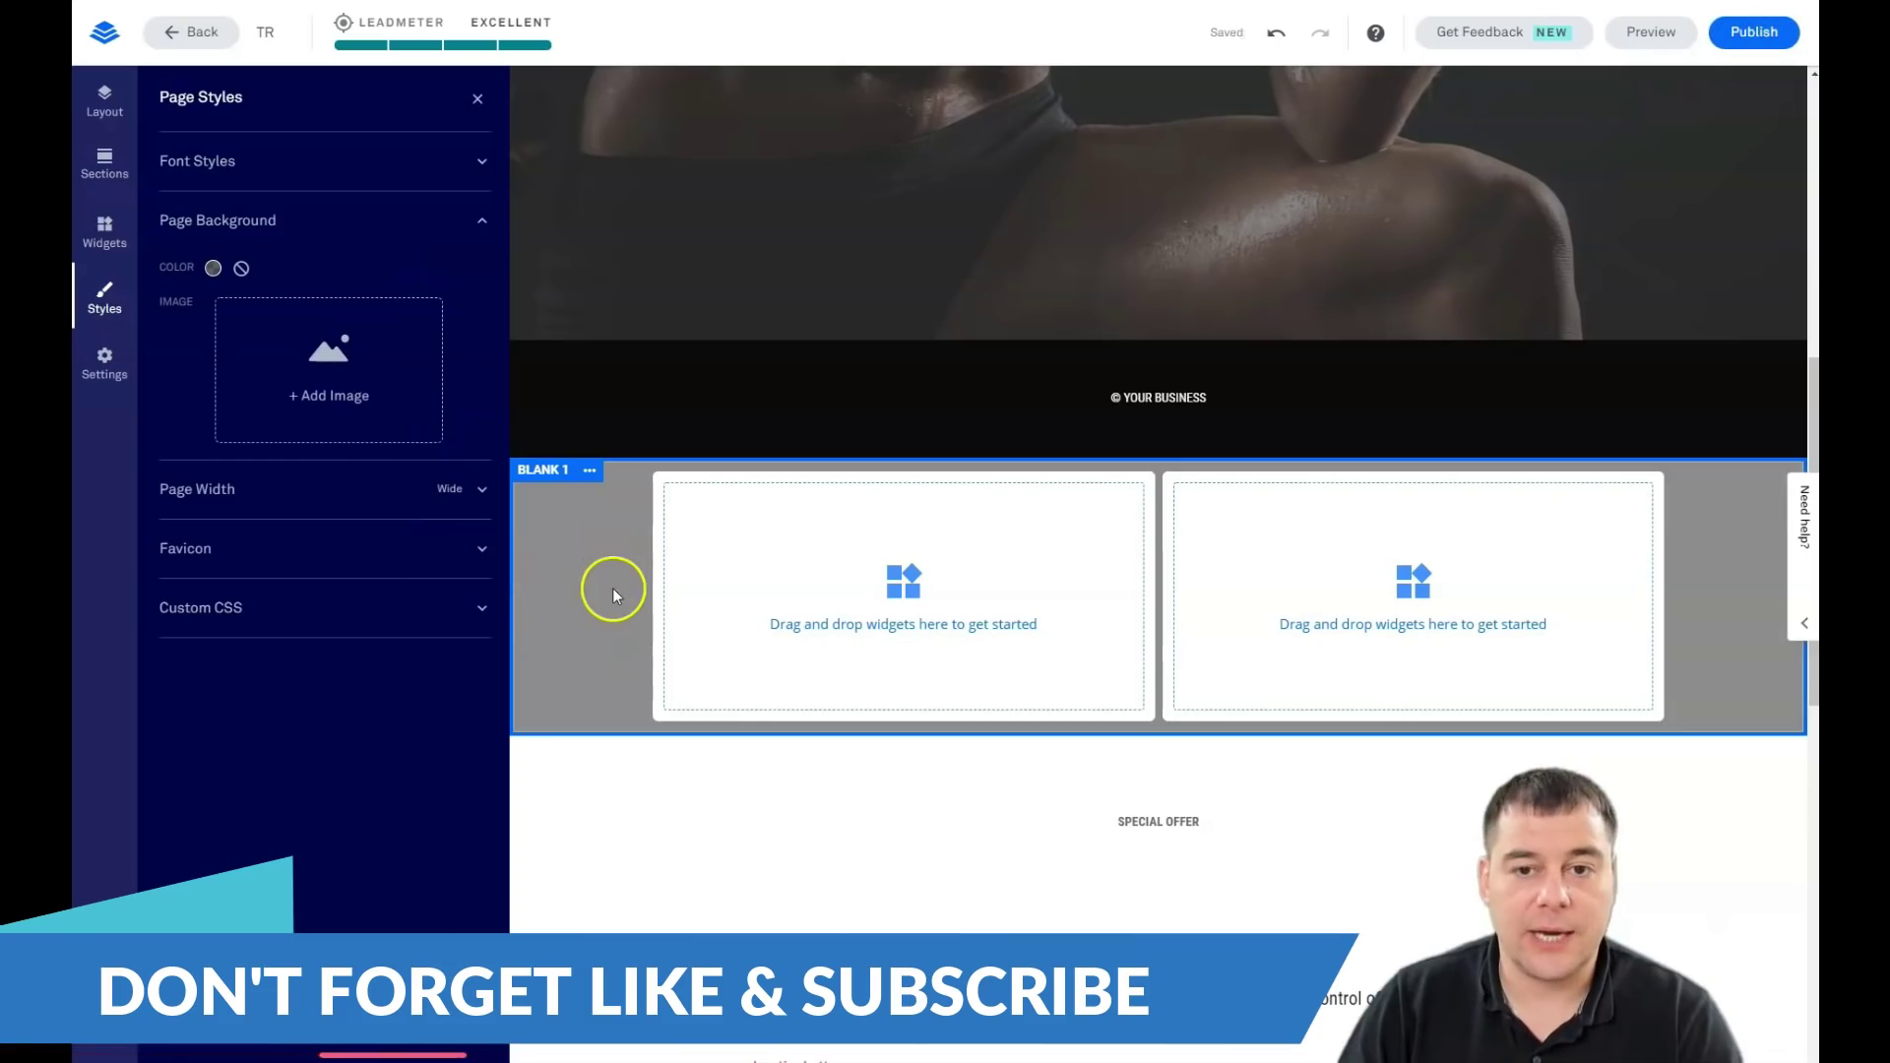
{"action": "scroll", "coordinate": [603, 517], "scroll_direction": "down", "scroll_amount": 4}
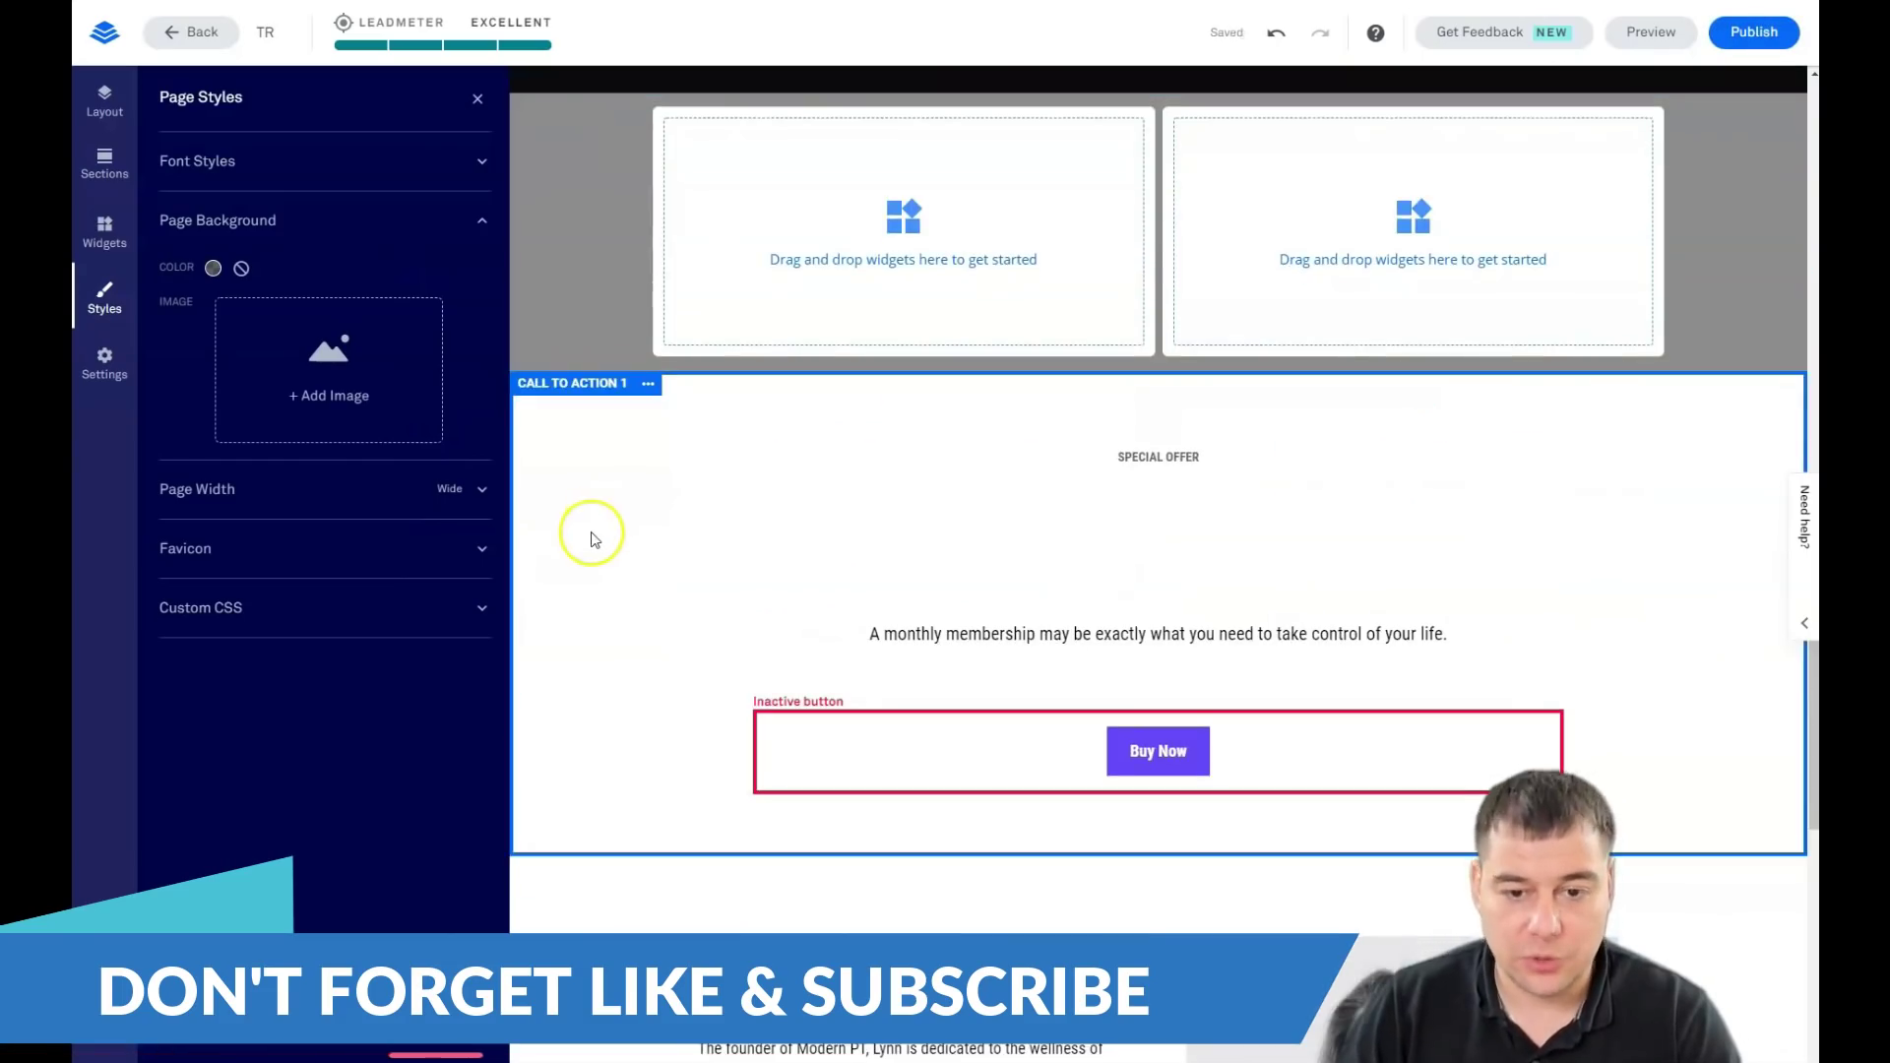
{"action": "scroll", "coordinate": [594, 540], "scroll_direction": "down", "scroll_amount": 3}
{"action": "scroll", "coordinate": [595, 540], "scroll_direction": "up", "scroll_amount": 7}
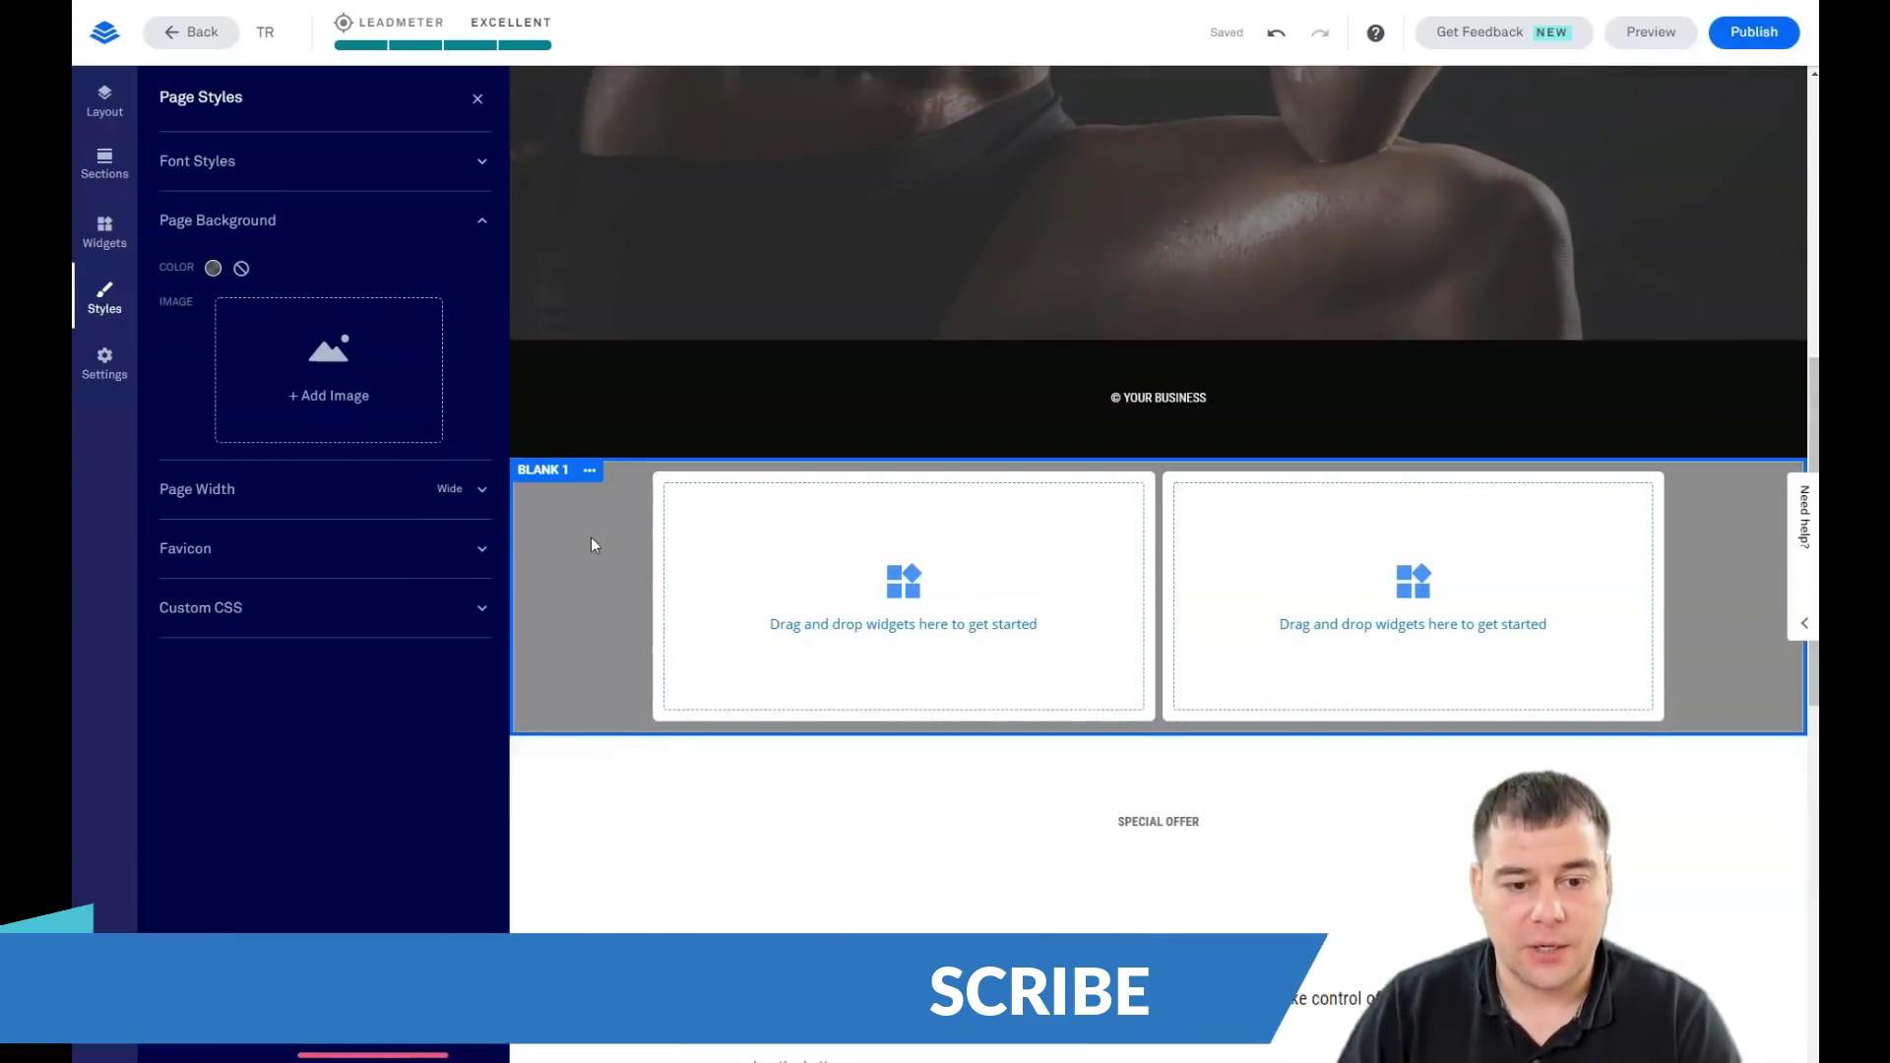
{"action": "scroll", "coordinate": [591, 545], "scroll_direction": "down", "scroll_amount": 2}
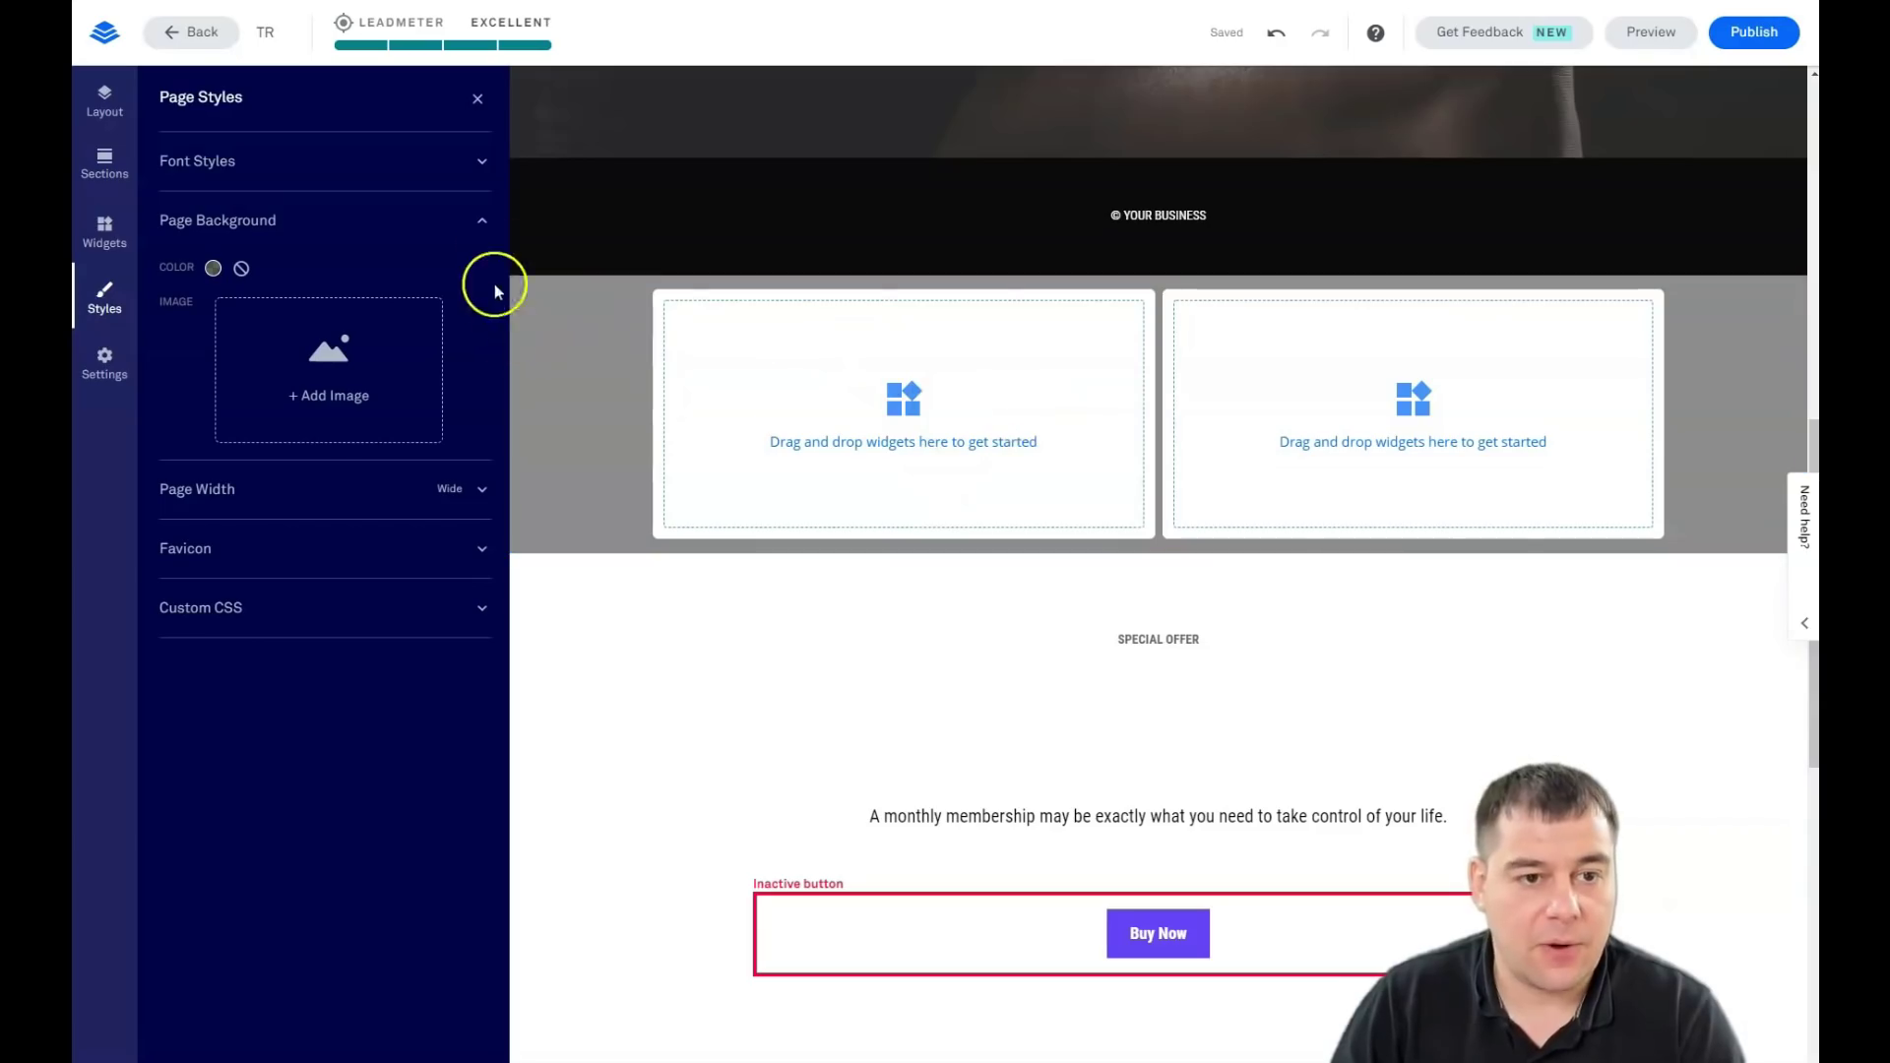
Close the page style settings and open the Blank 1 section settings
{"action": "left_click", "coordinate": [477, 106]}
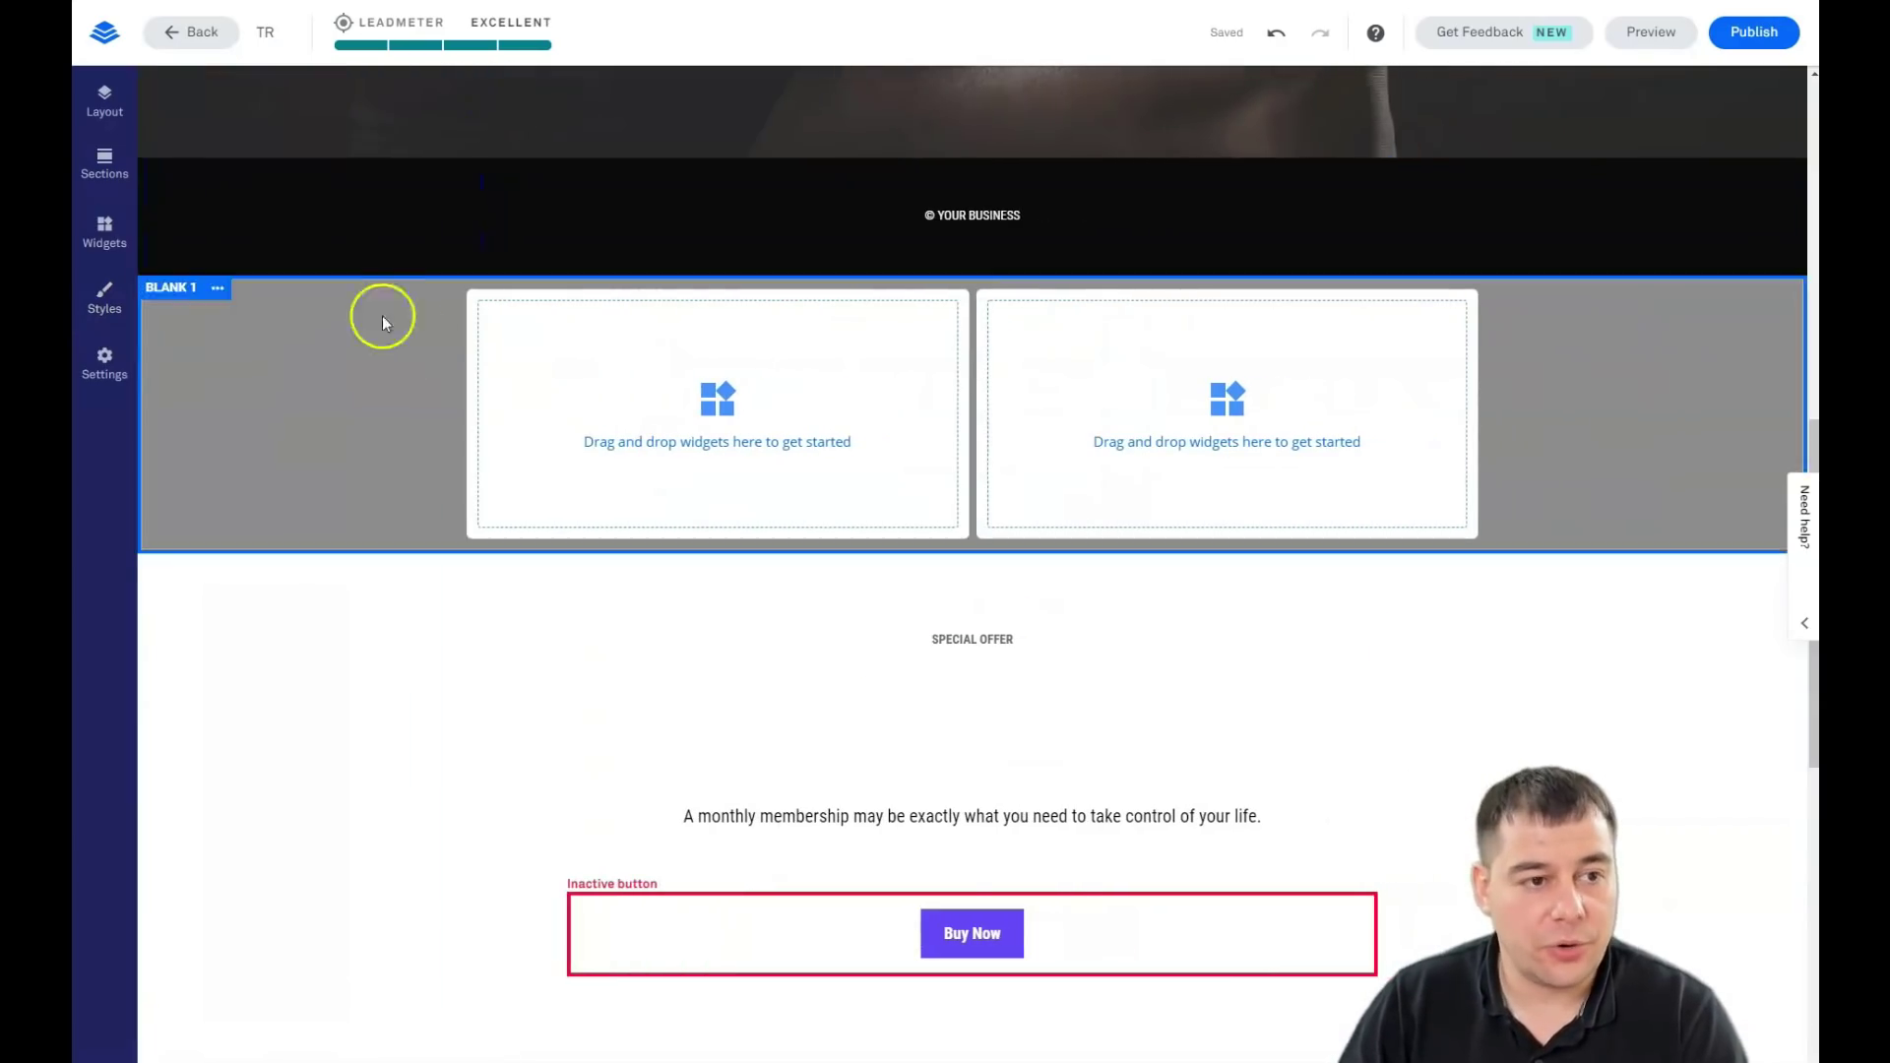
{"action": "left_click", "coordinate": [216, 291]}
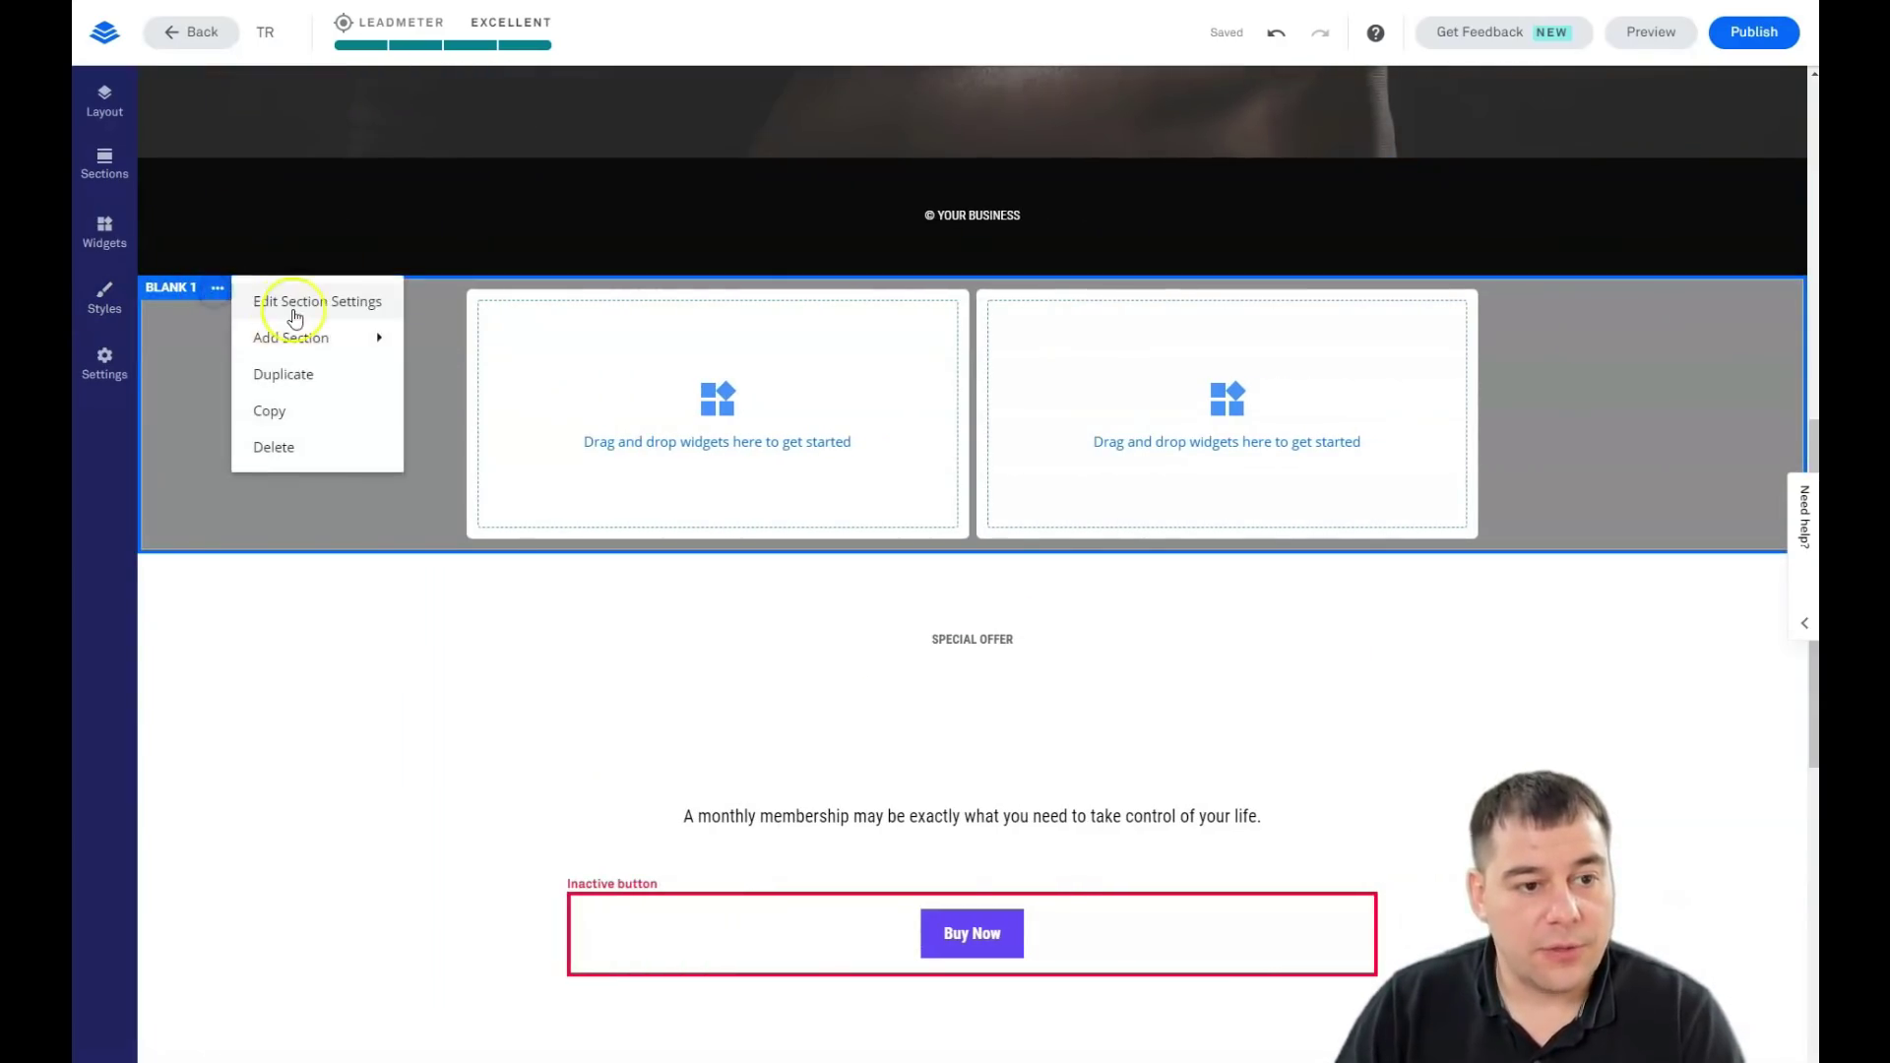
{"action": "left_click", "coordinate": [295, 305]}
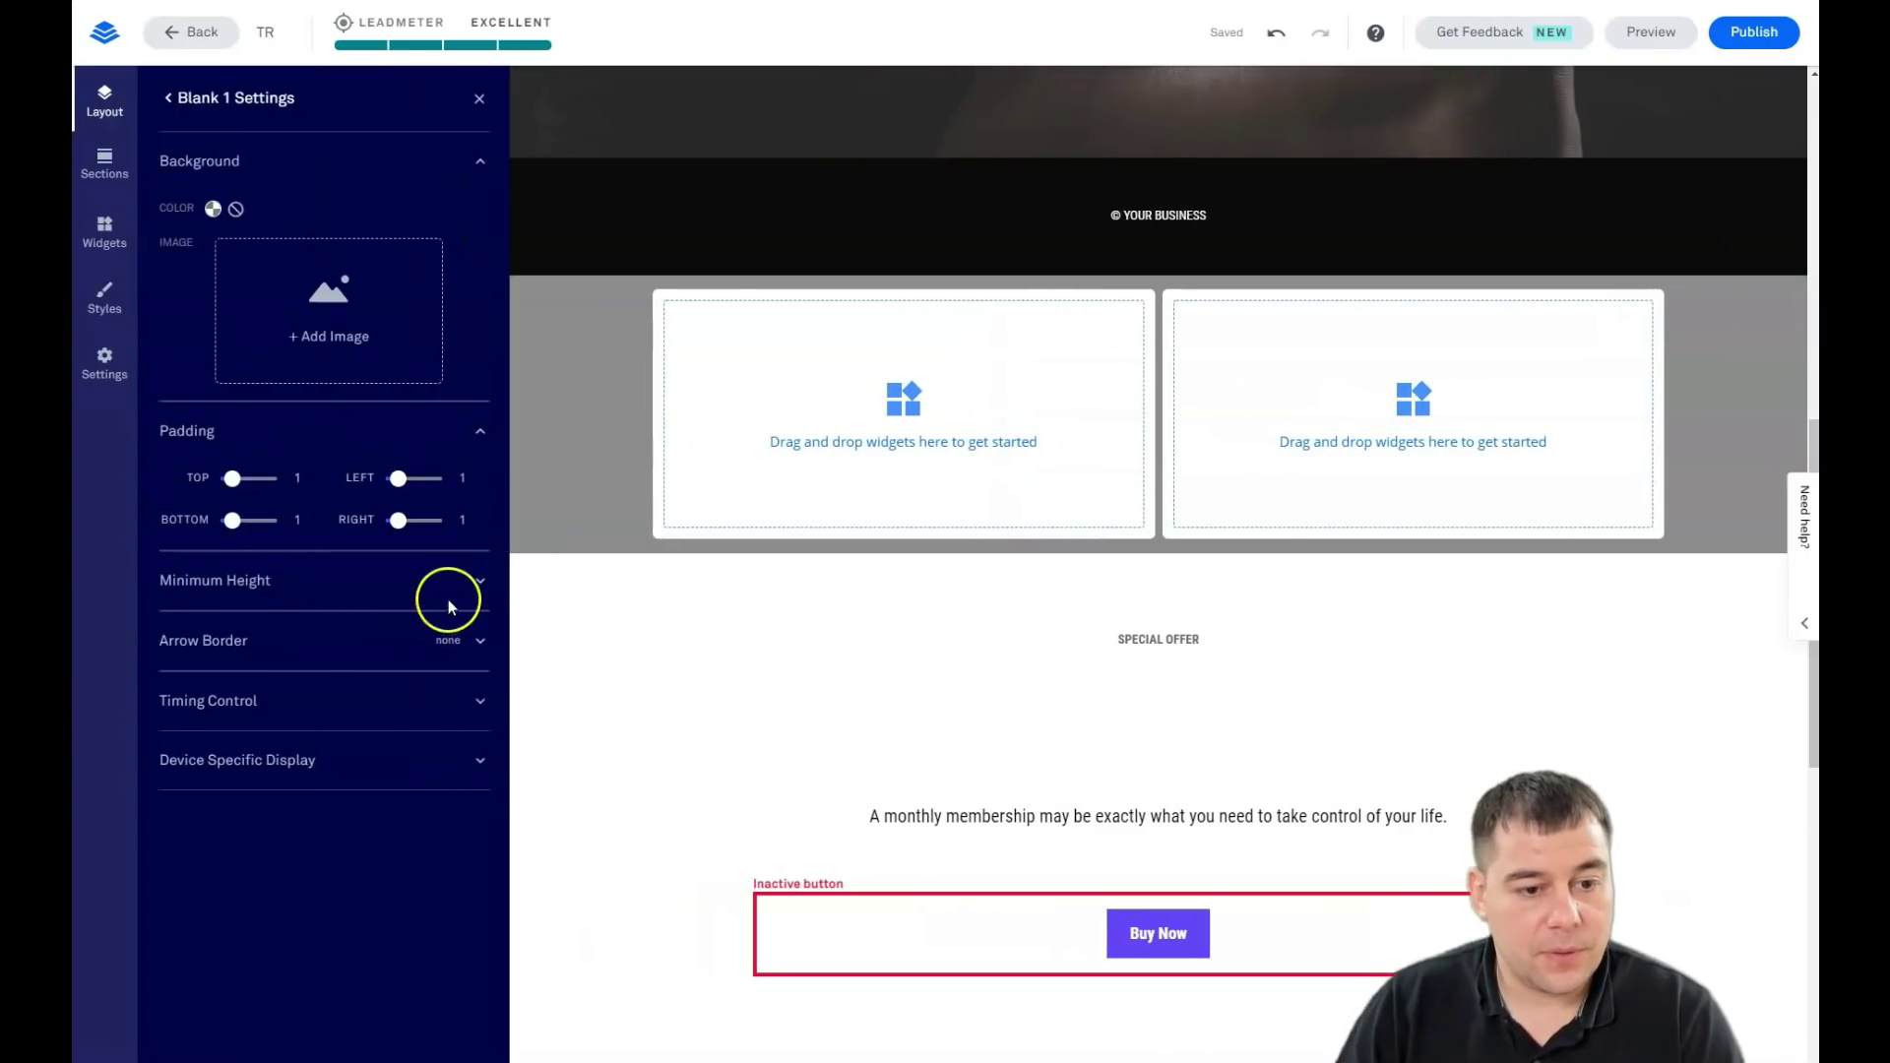
Try Blank 1 minimum heights of 50%, 75%, 90% and Full, then leave it on Auto
{"action": "left_click", "coordinate": [475, 583]}
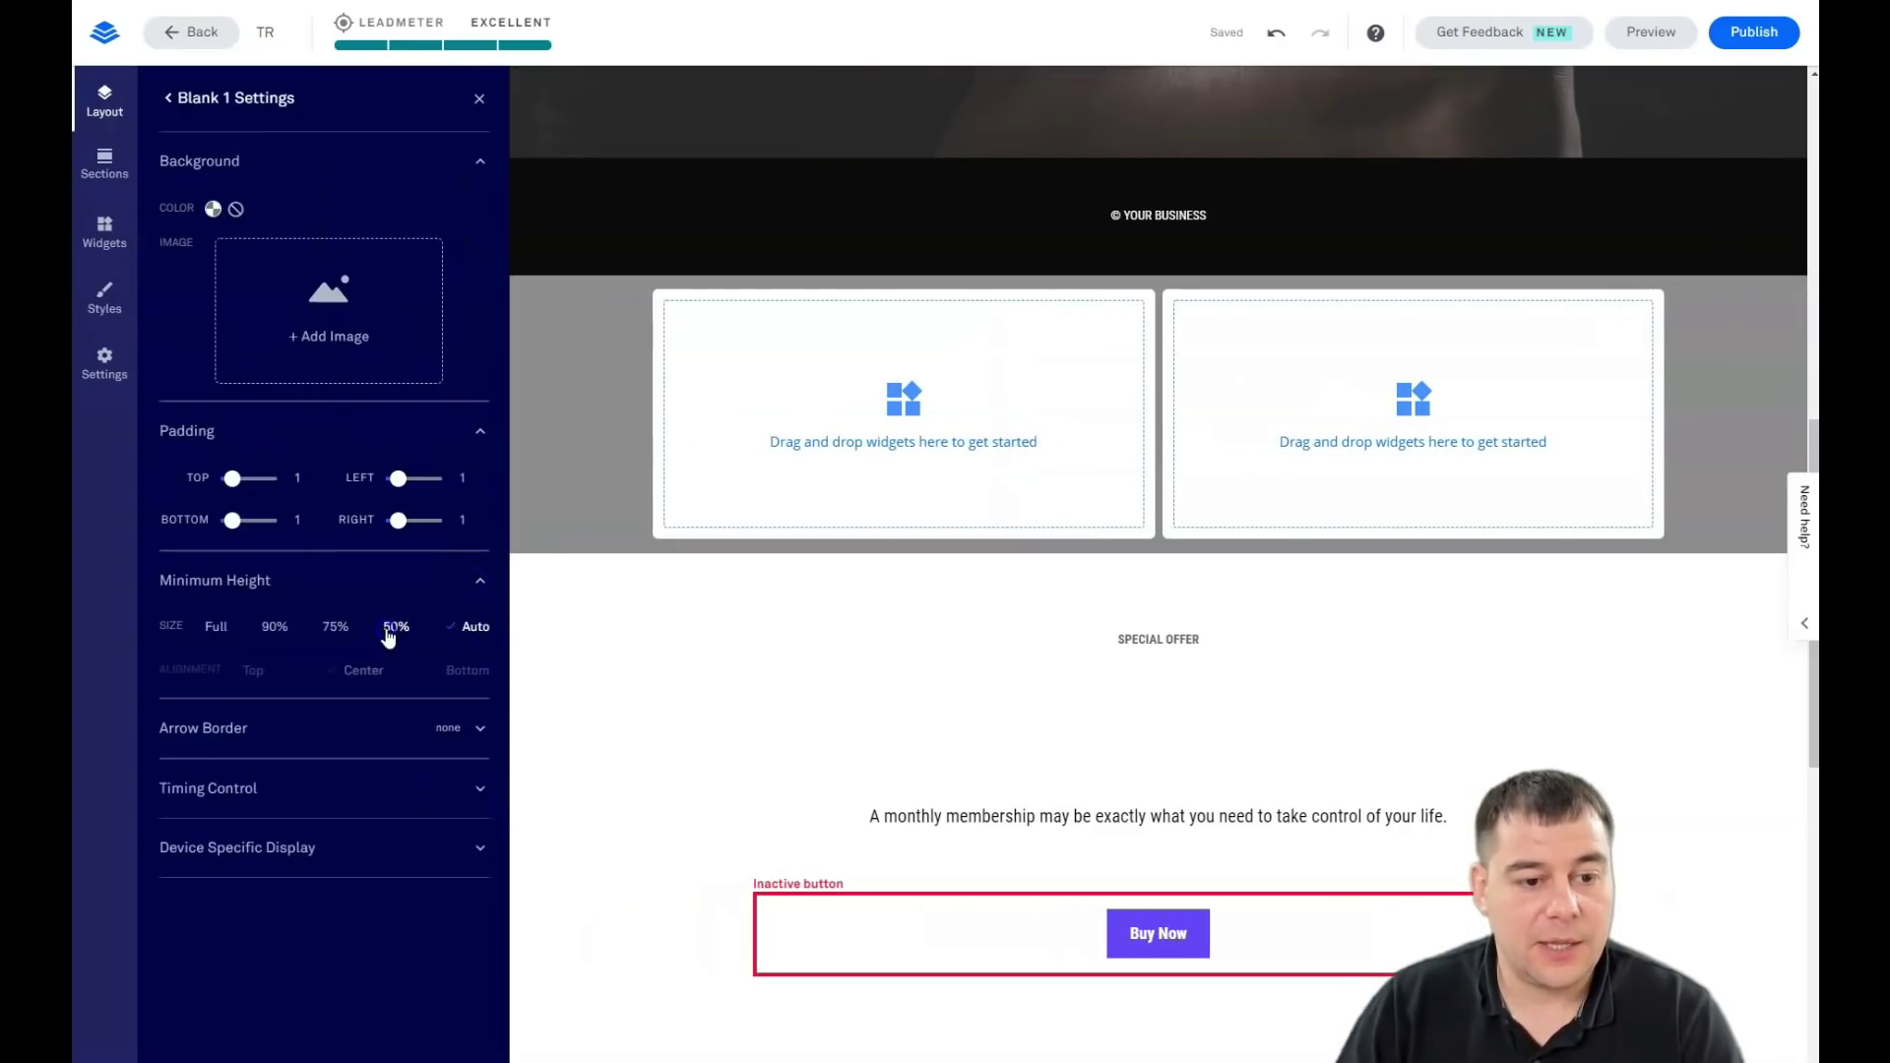
{"action": "left_click", "coordinate": [394, 627]}
{"action": "left_click", "coordinate": [326, 630]}
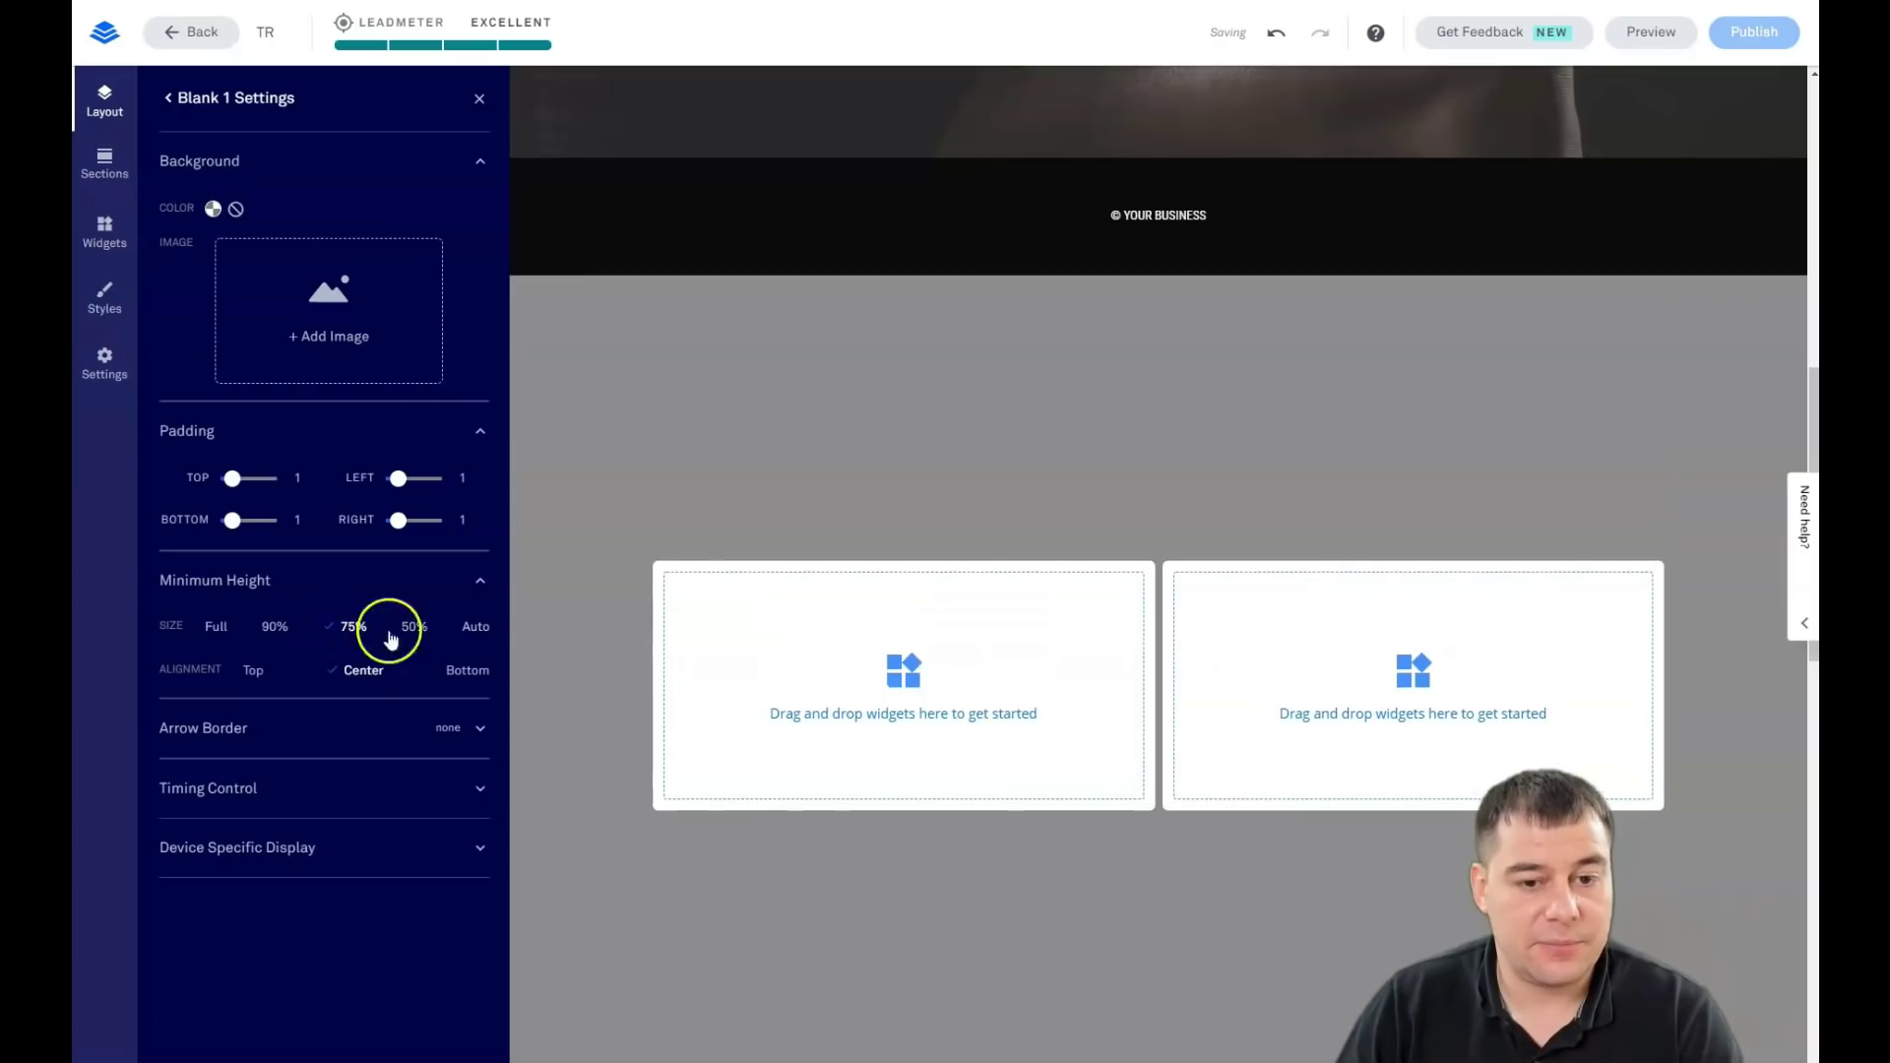
{"action": "scroll", "coordinate": [689, 541], "scroll_direction": "down", "scroll_amount": 3}
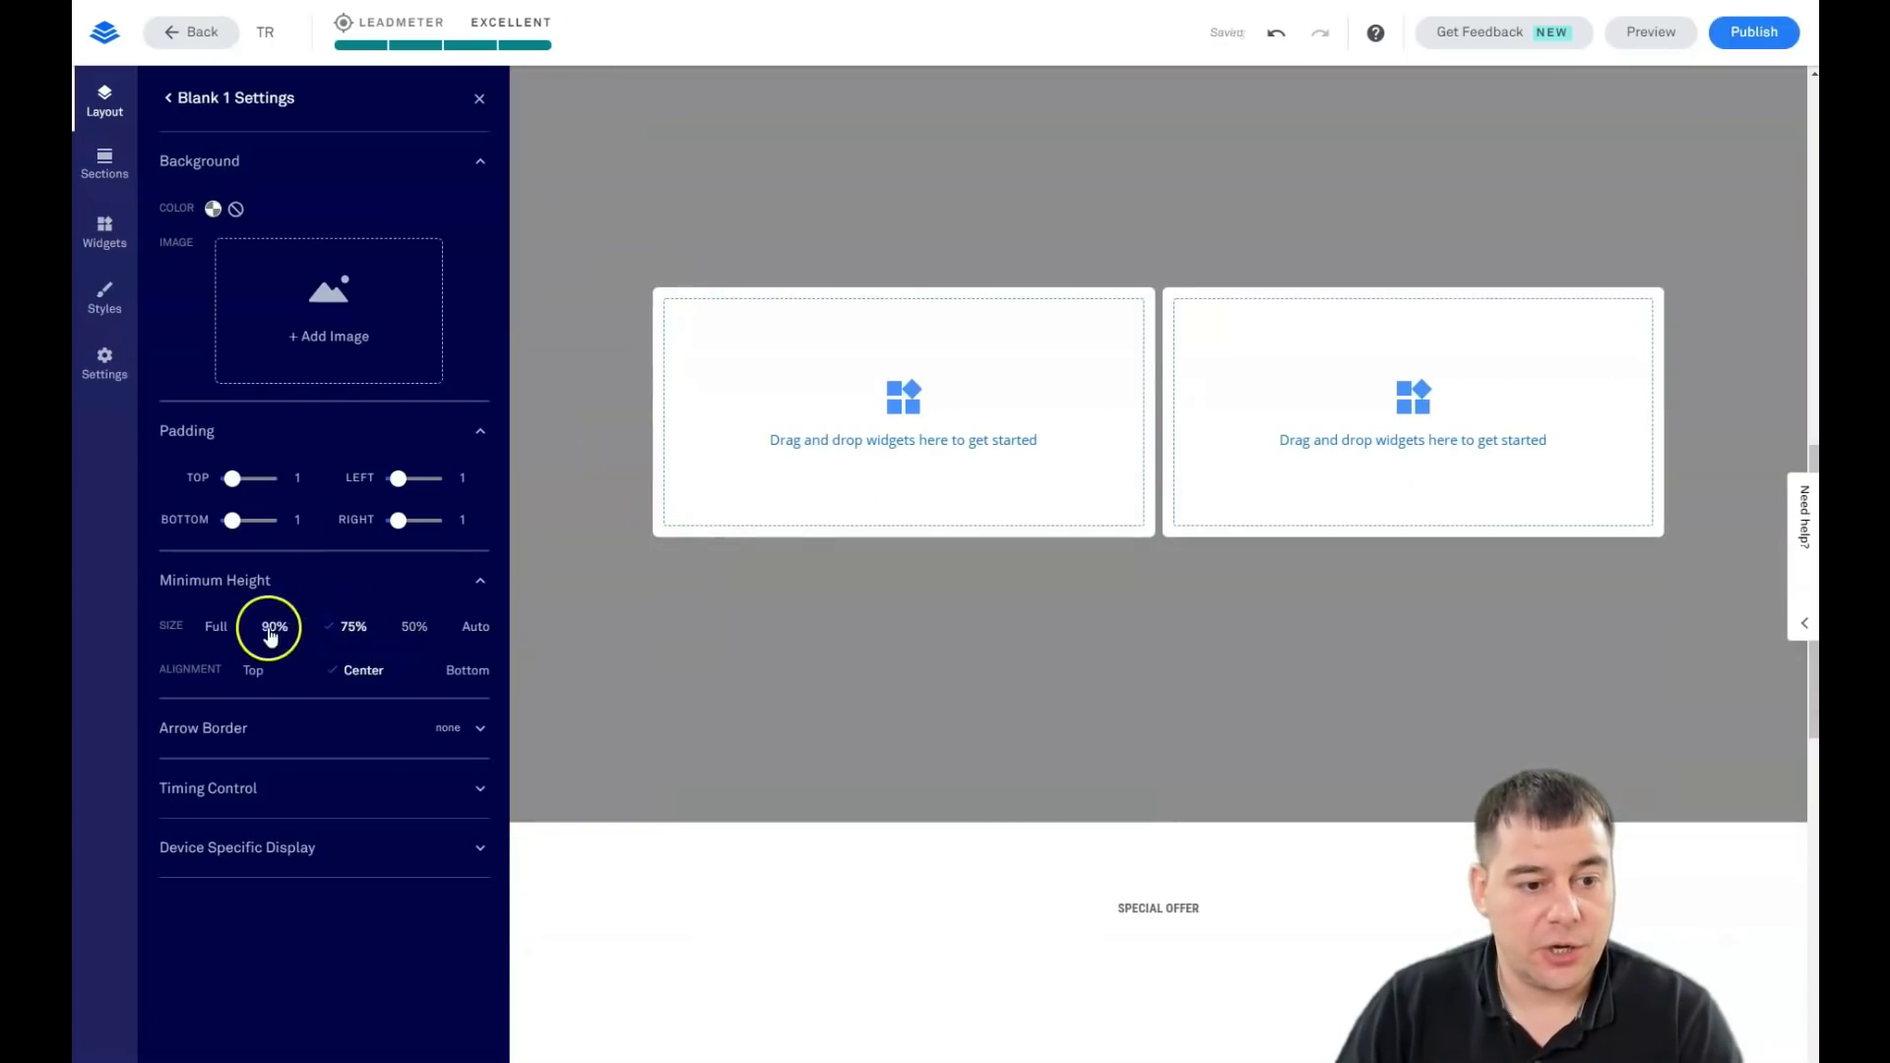
{"action": "left_click", "coordinate": [279, 627]}
{"action": "left_click", "coordinate": [216, 635]}
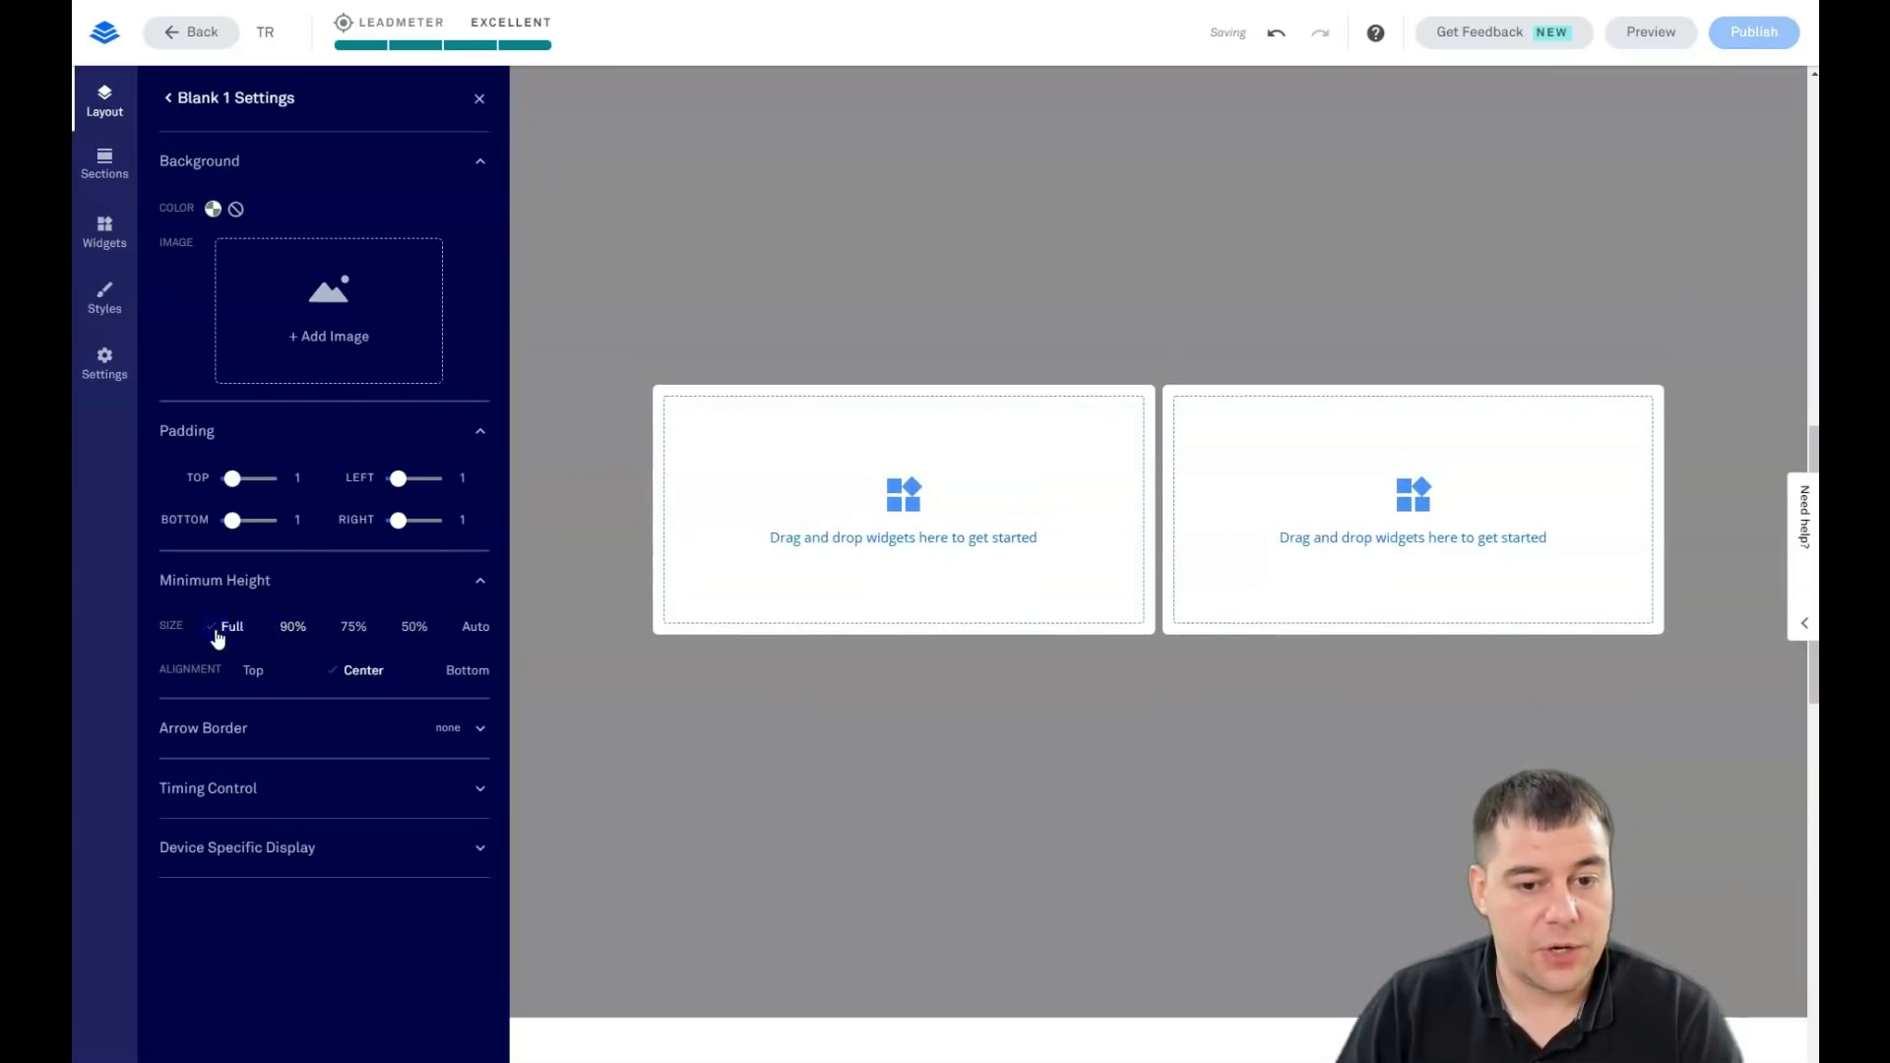
{"action": "left_click", "coordinate": [278, 628]}
{"action": "left_click", "coordinate": [351, 635]}
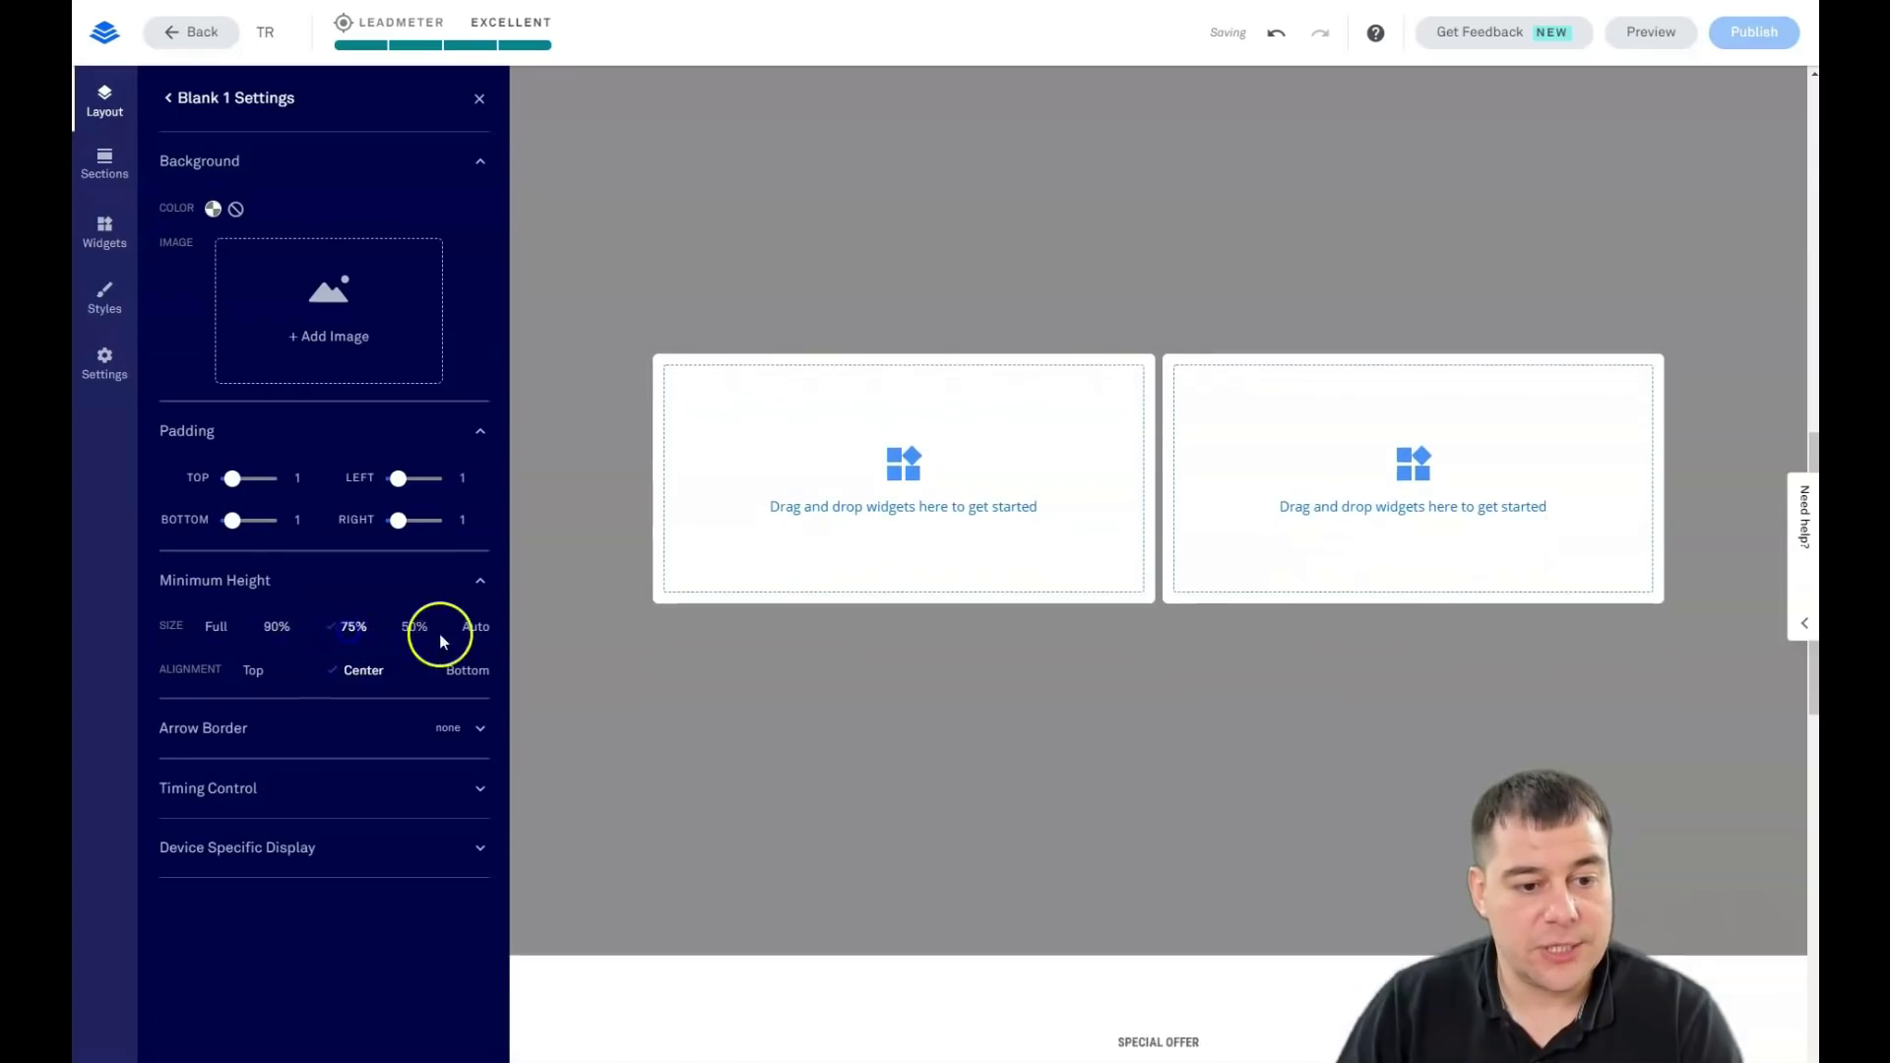
{"action": "left_click", "coordinate": [472, 631]}
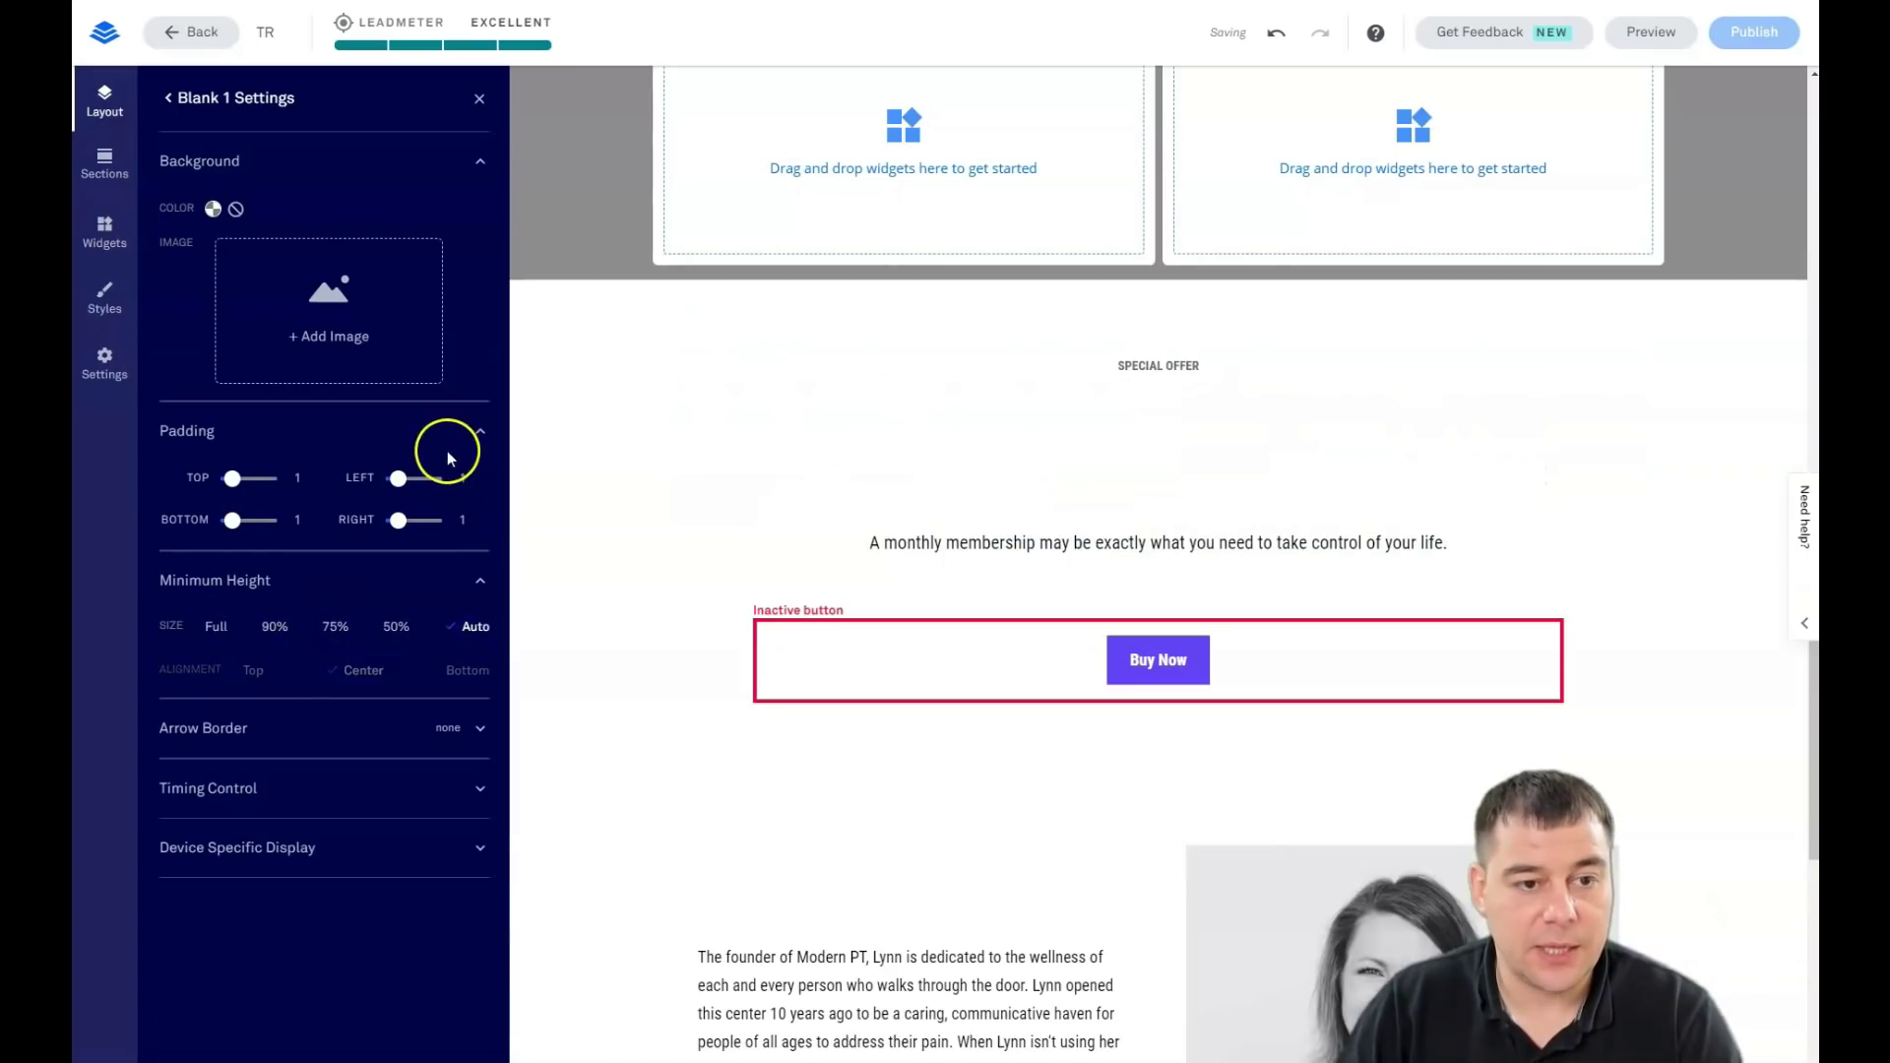
Close the Blank 1 settings and bring up the Widgets library
{"action": "left_click", "coordinate": [479, 100]}
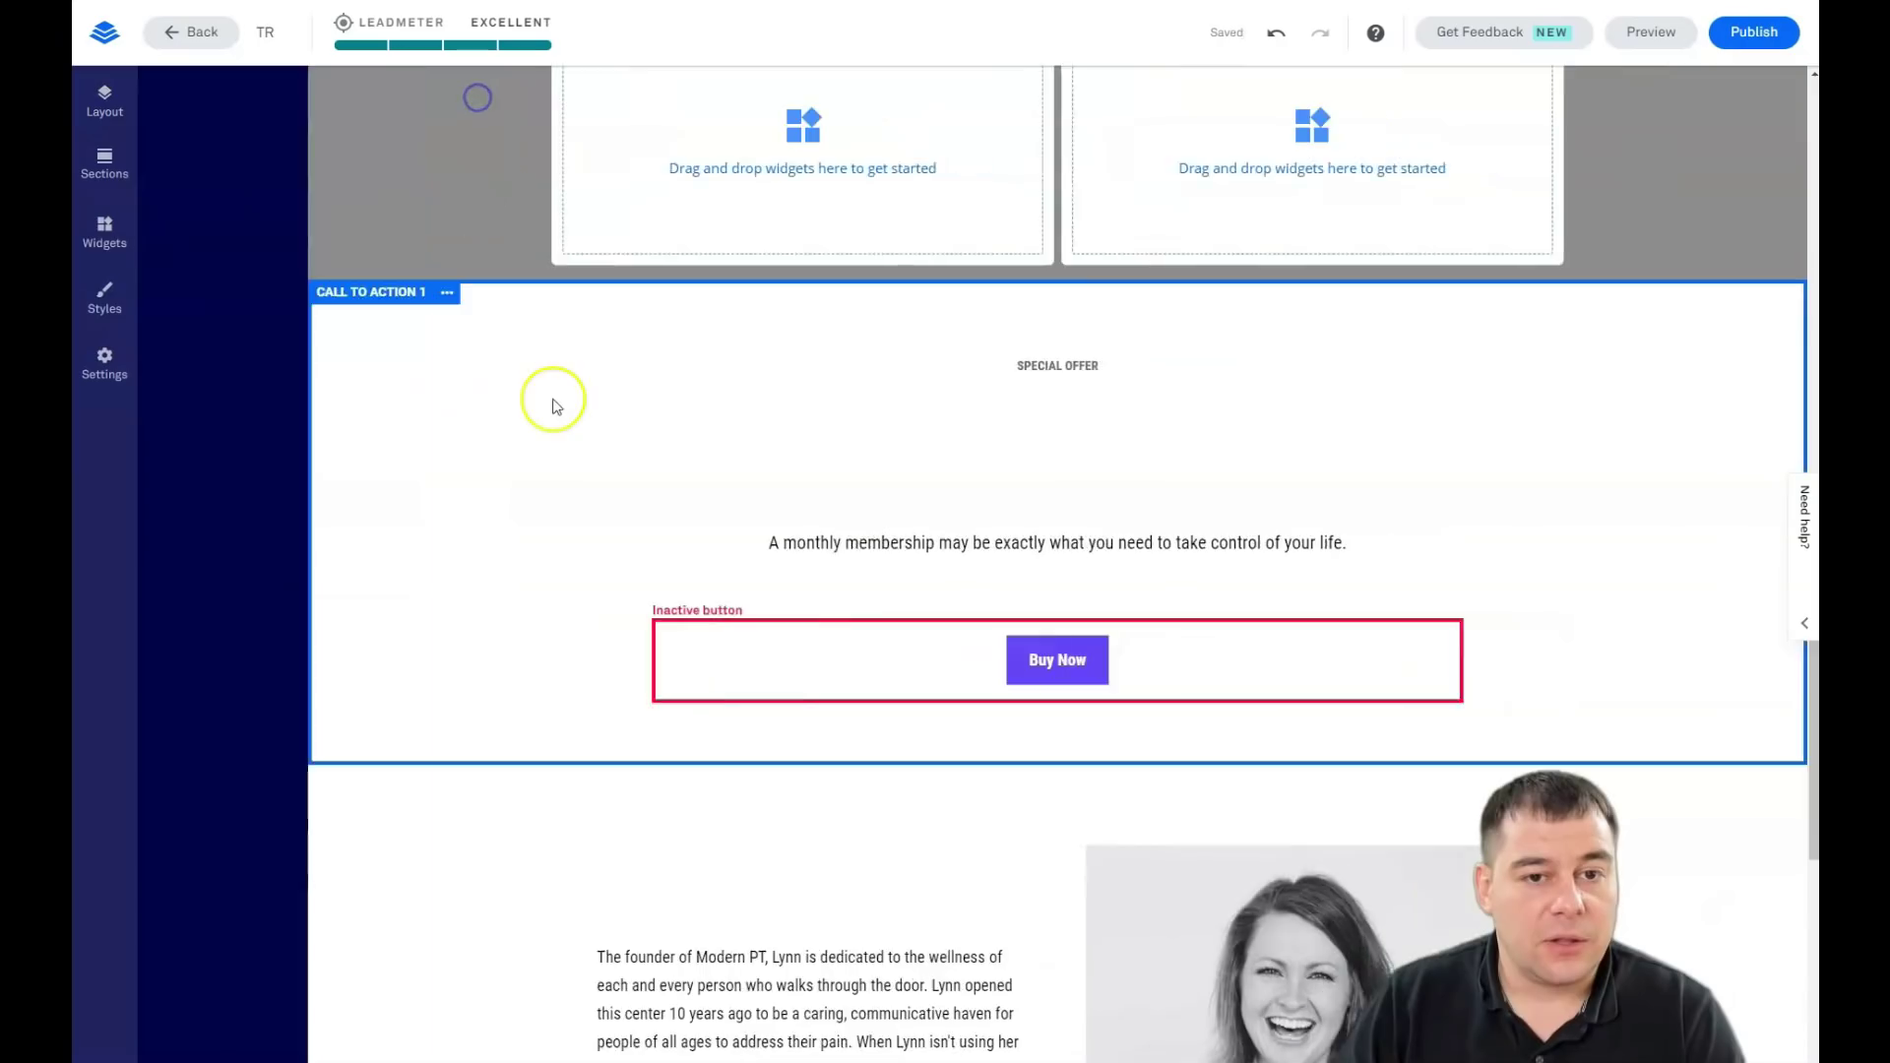
{"action": "scroll", "coordinate": [548, 421], "scroll_direction": "up", "scroll_amount": 8}
{"action": "scroll", "coordinate": [551, 492], "scroll_direction": "down", "scroll_amount": 5}
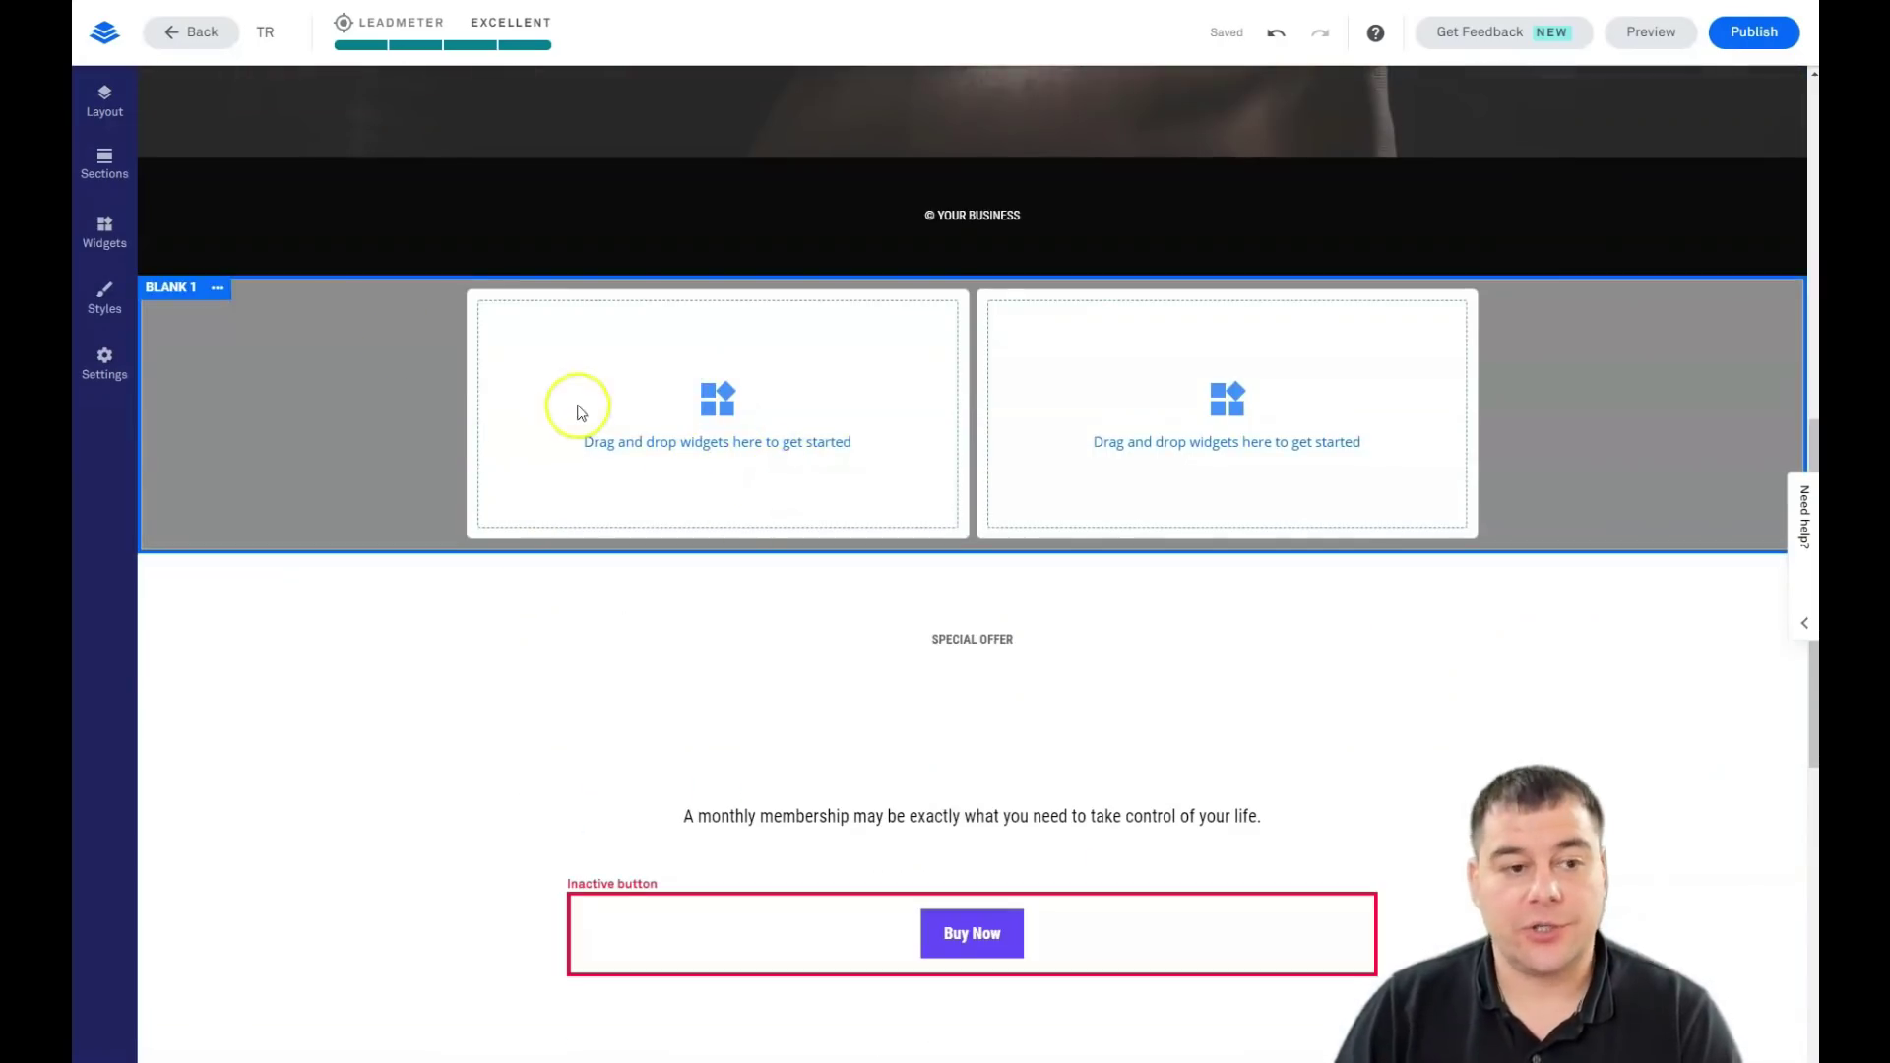
{"action": "left_click", "coordinate": [106, 236]}
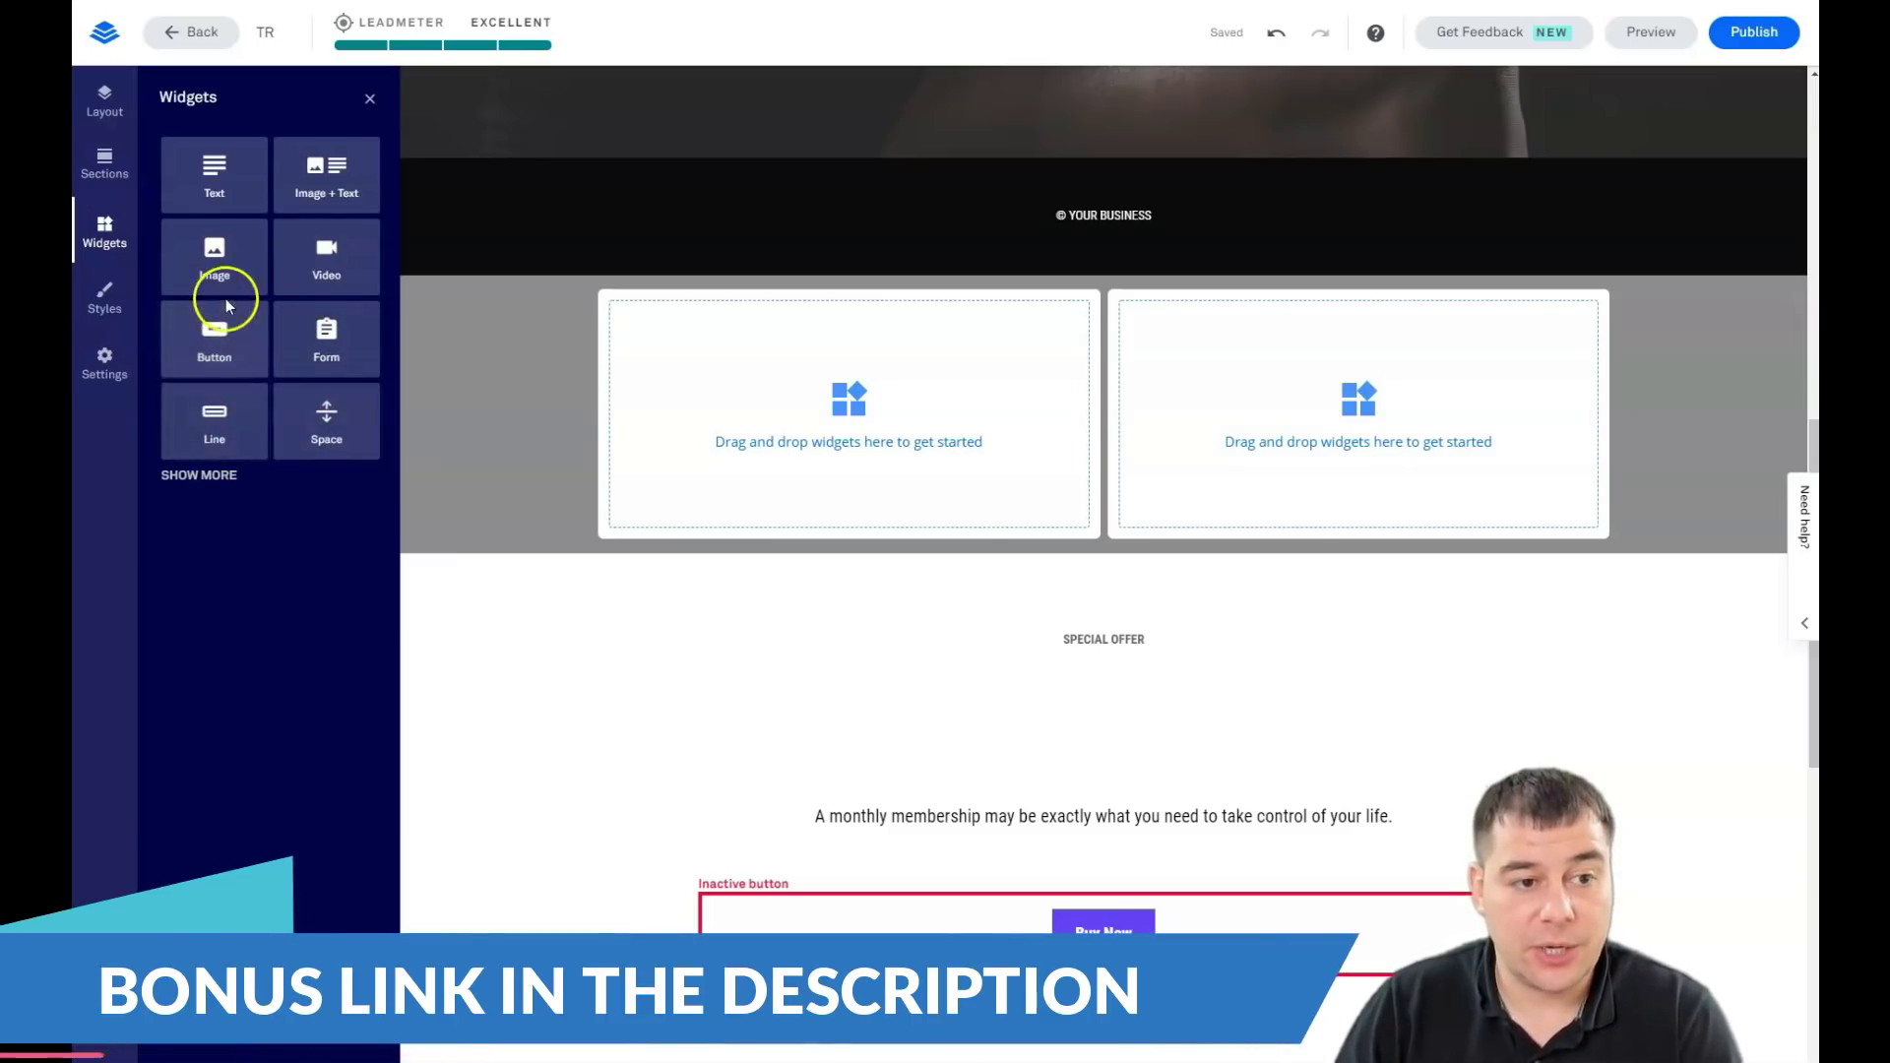
Put a Video in Blank 1's left column and a Sign Up button in the right, widening the video column
{"action": "left_click_drag", "start_coordinate": [318, 268], "coordinate": [850, 440]}
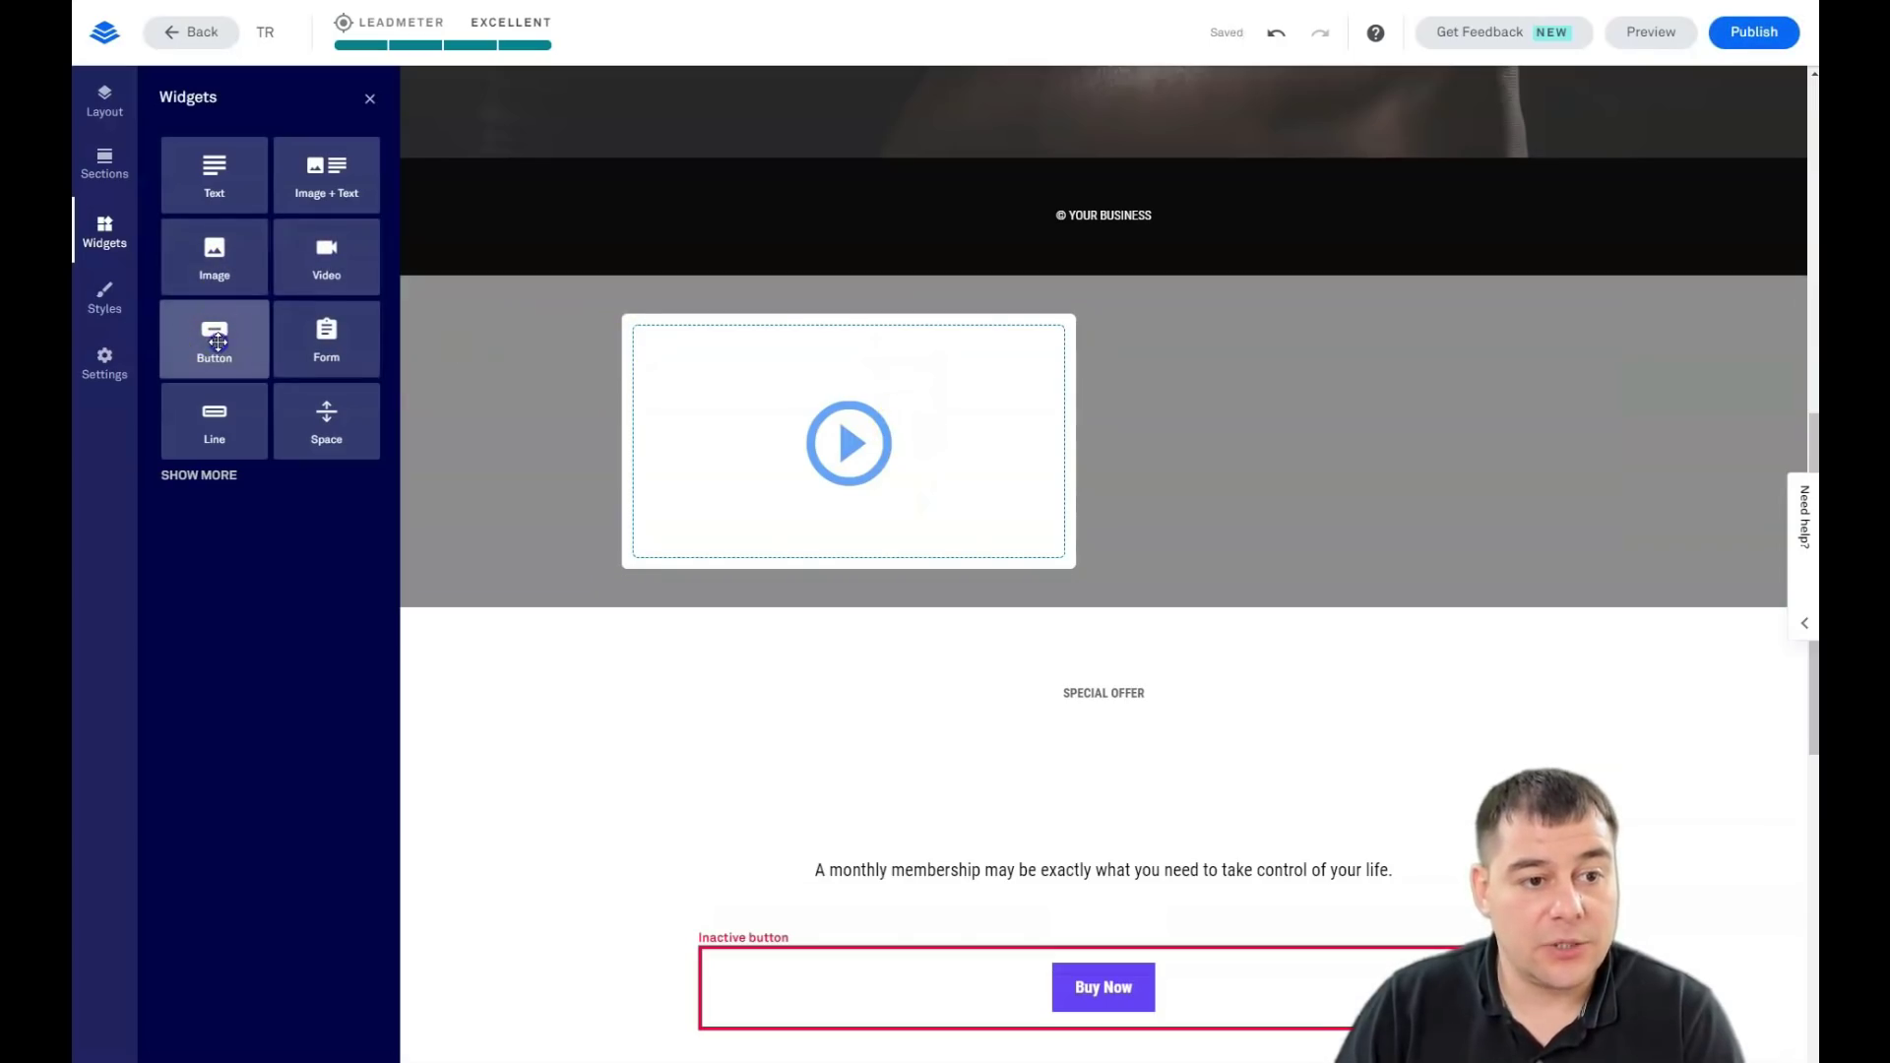
{"action": "left_click_drag", "start_coordinate": [217, 342], "coordinate": [1417, 447]}
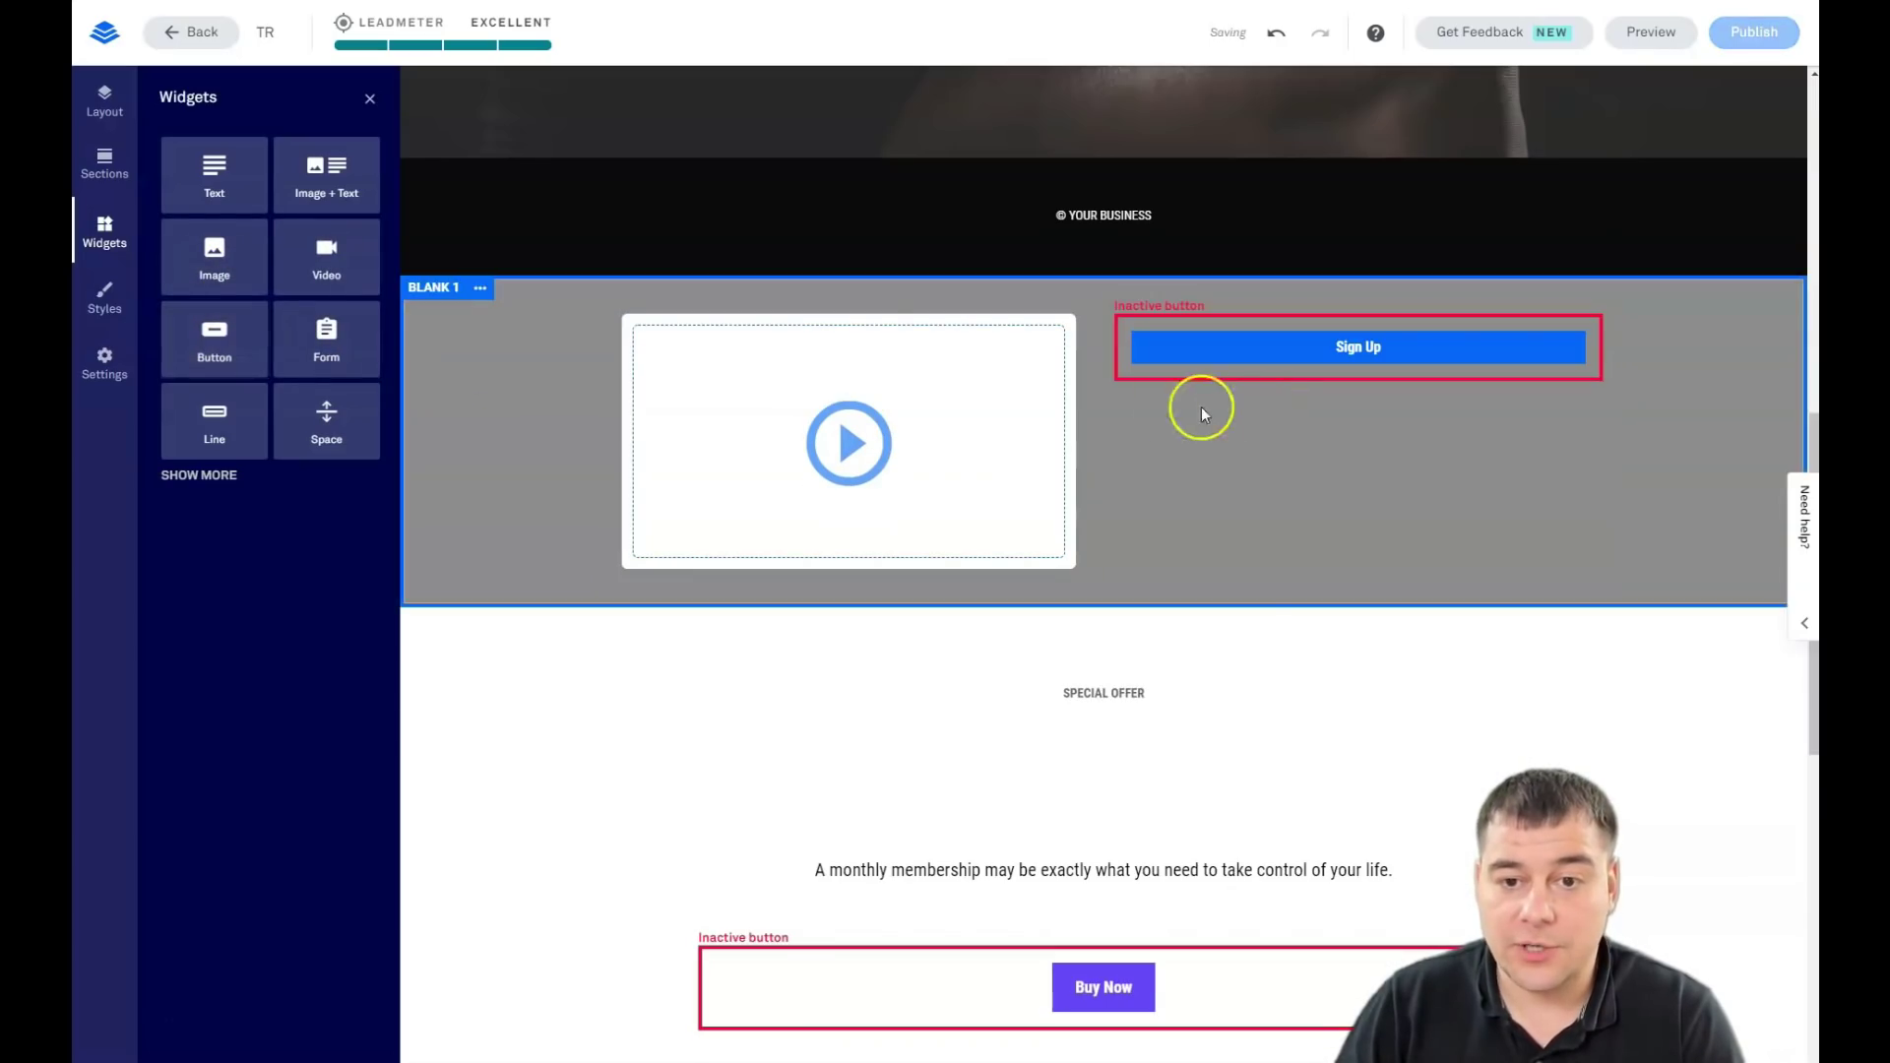
{"action": "mouse_move", "coordinate": [1107, 456]}
{"action": "left_click_drag", "start_coordinate": [1105, 443], "coordinate": [1418, 465]}
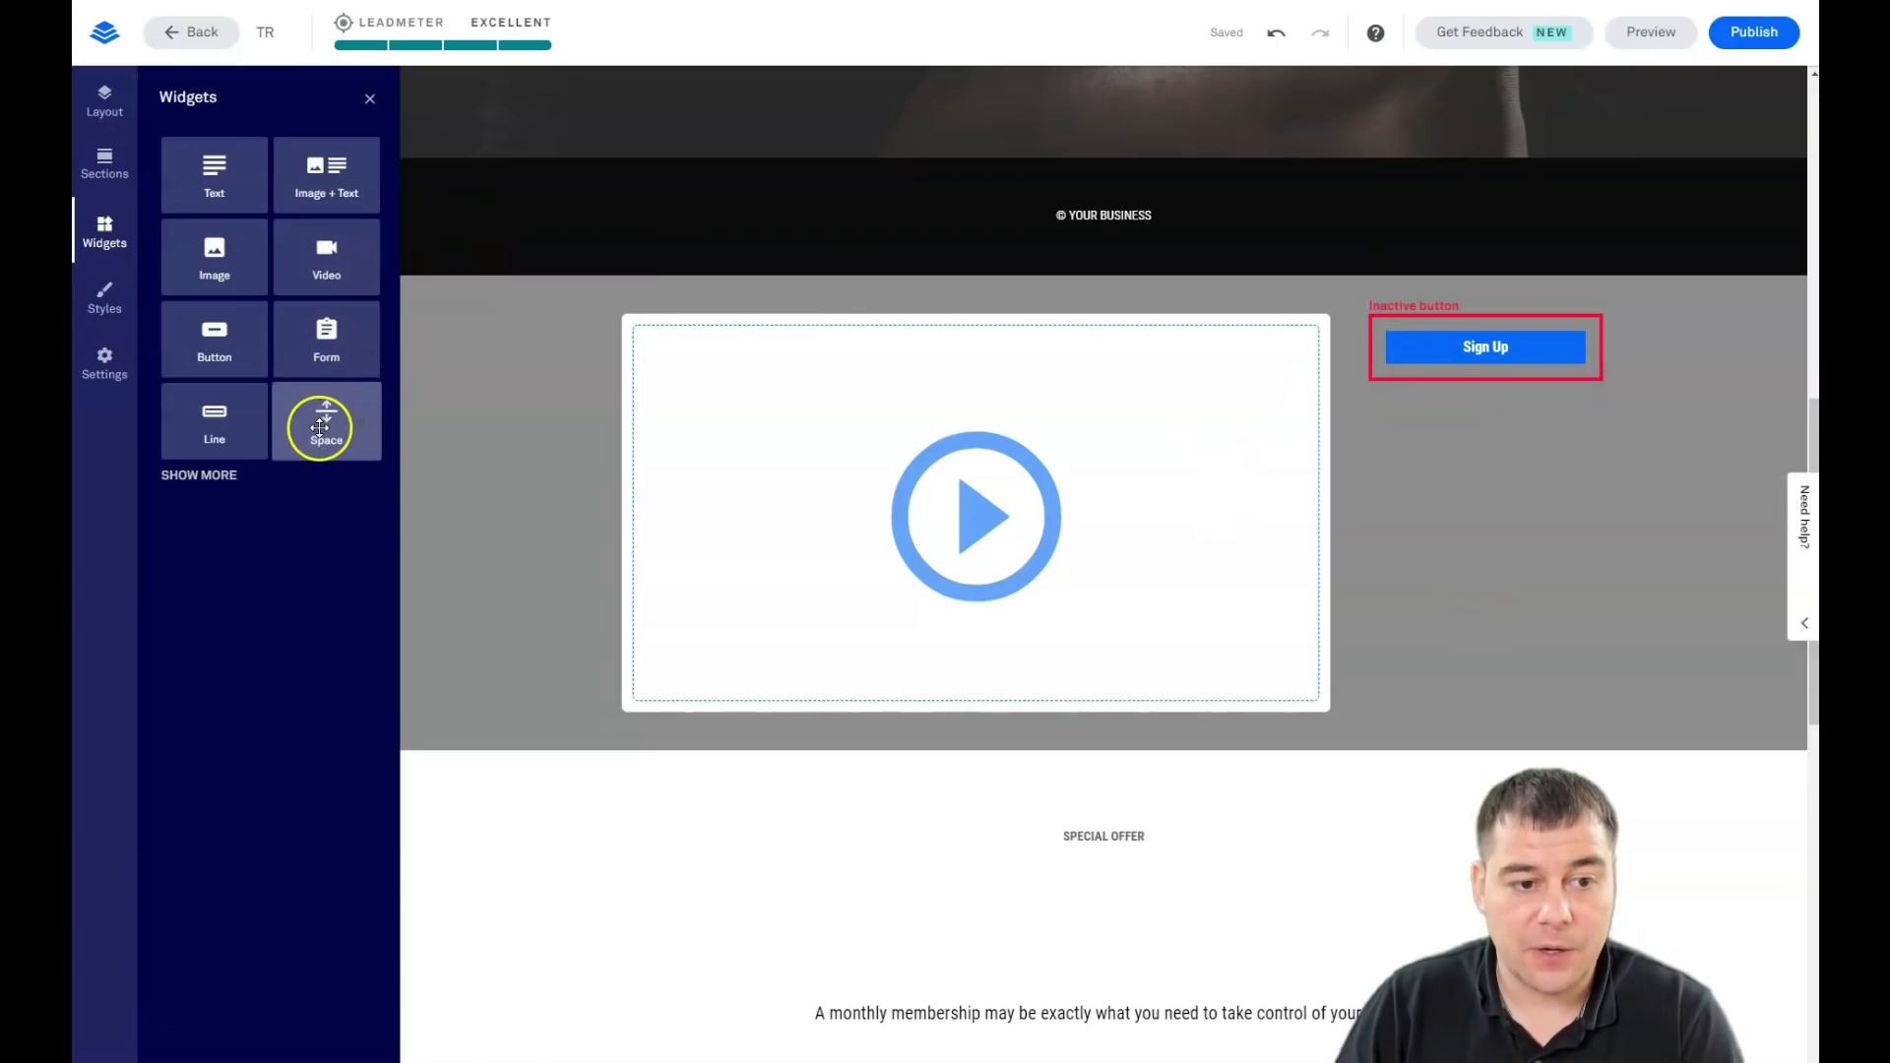
Place a Space widget left of the Sign Up button and narrow it slightly
{"action": "left_click_drag", "start_coordinate": [334, 427], "coordinate": [1509, 470]}
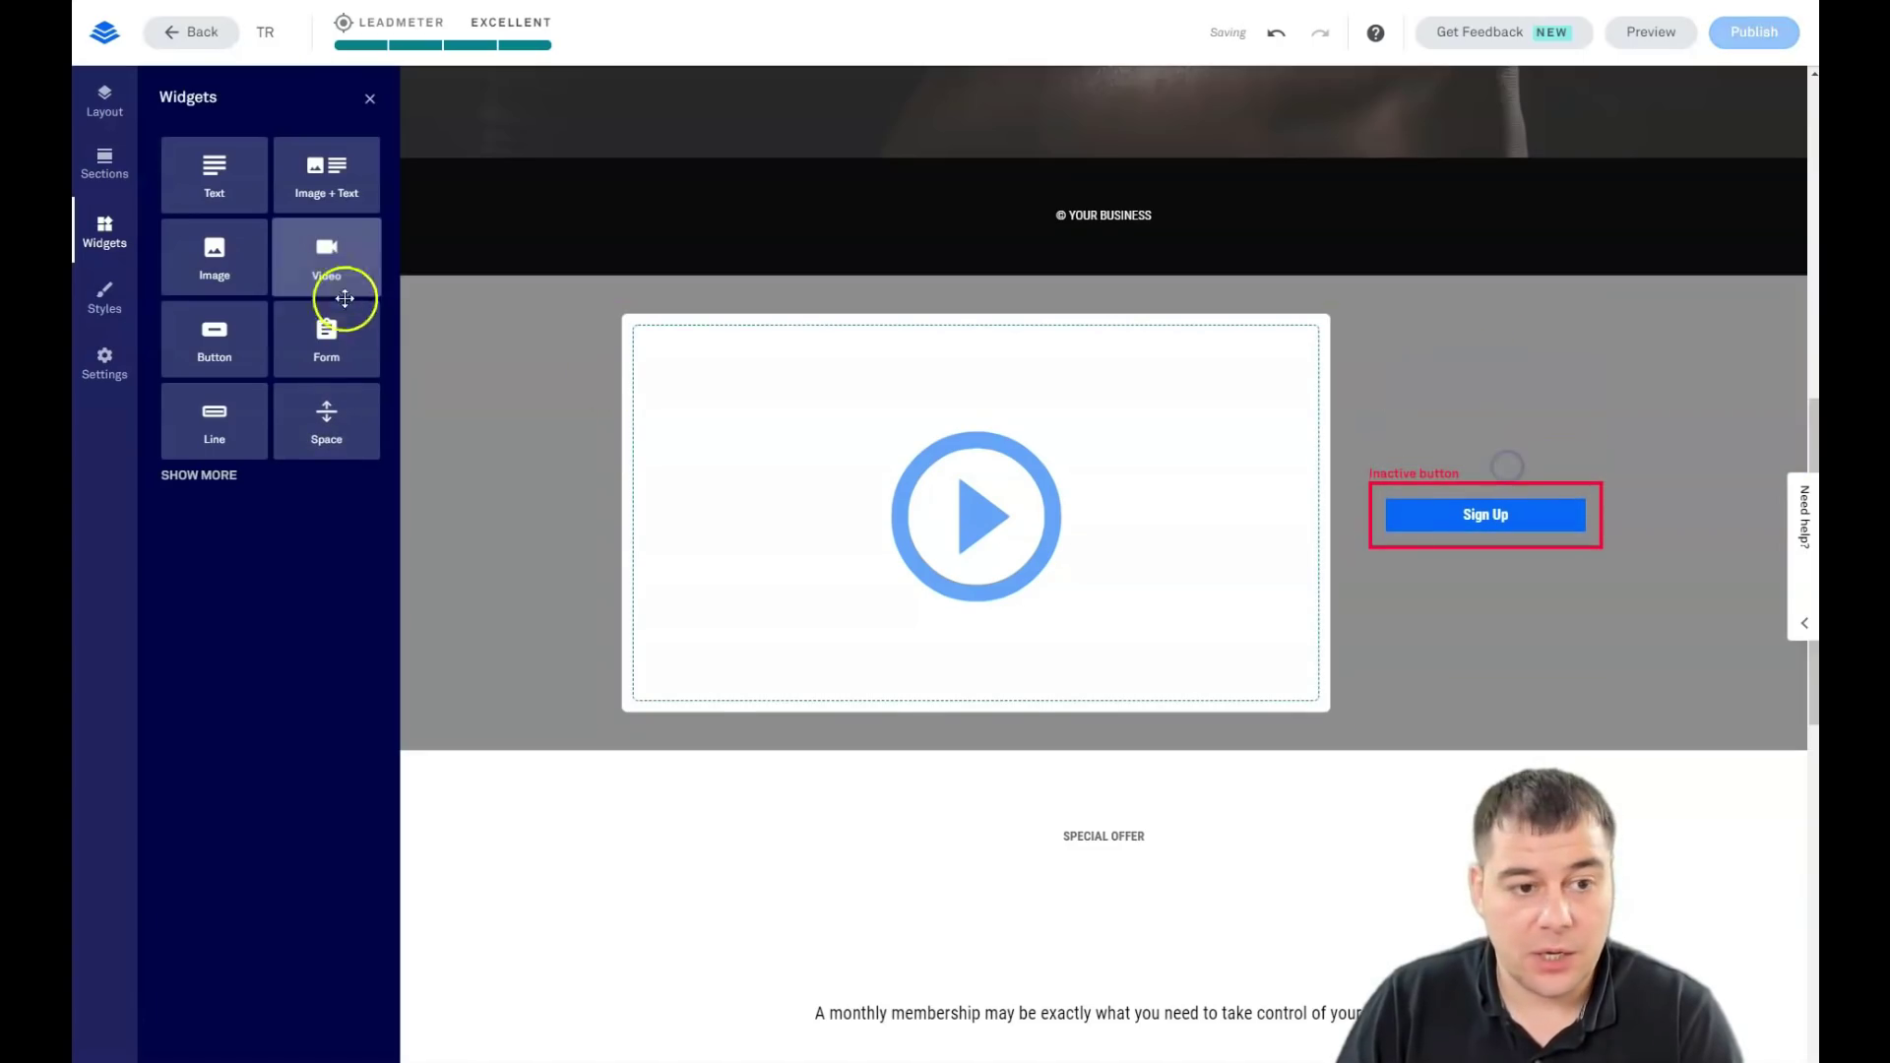
{"action": "left_click_drag", "start_coordinate": [330, 423], "coordinate": [1392, 557]}
{"action": "left_click", "coordinate": [1519, 521]}
{"action": "left_click", "coordinate": [1580, 694]}
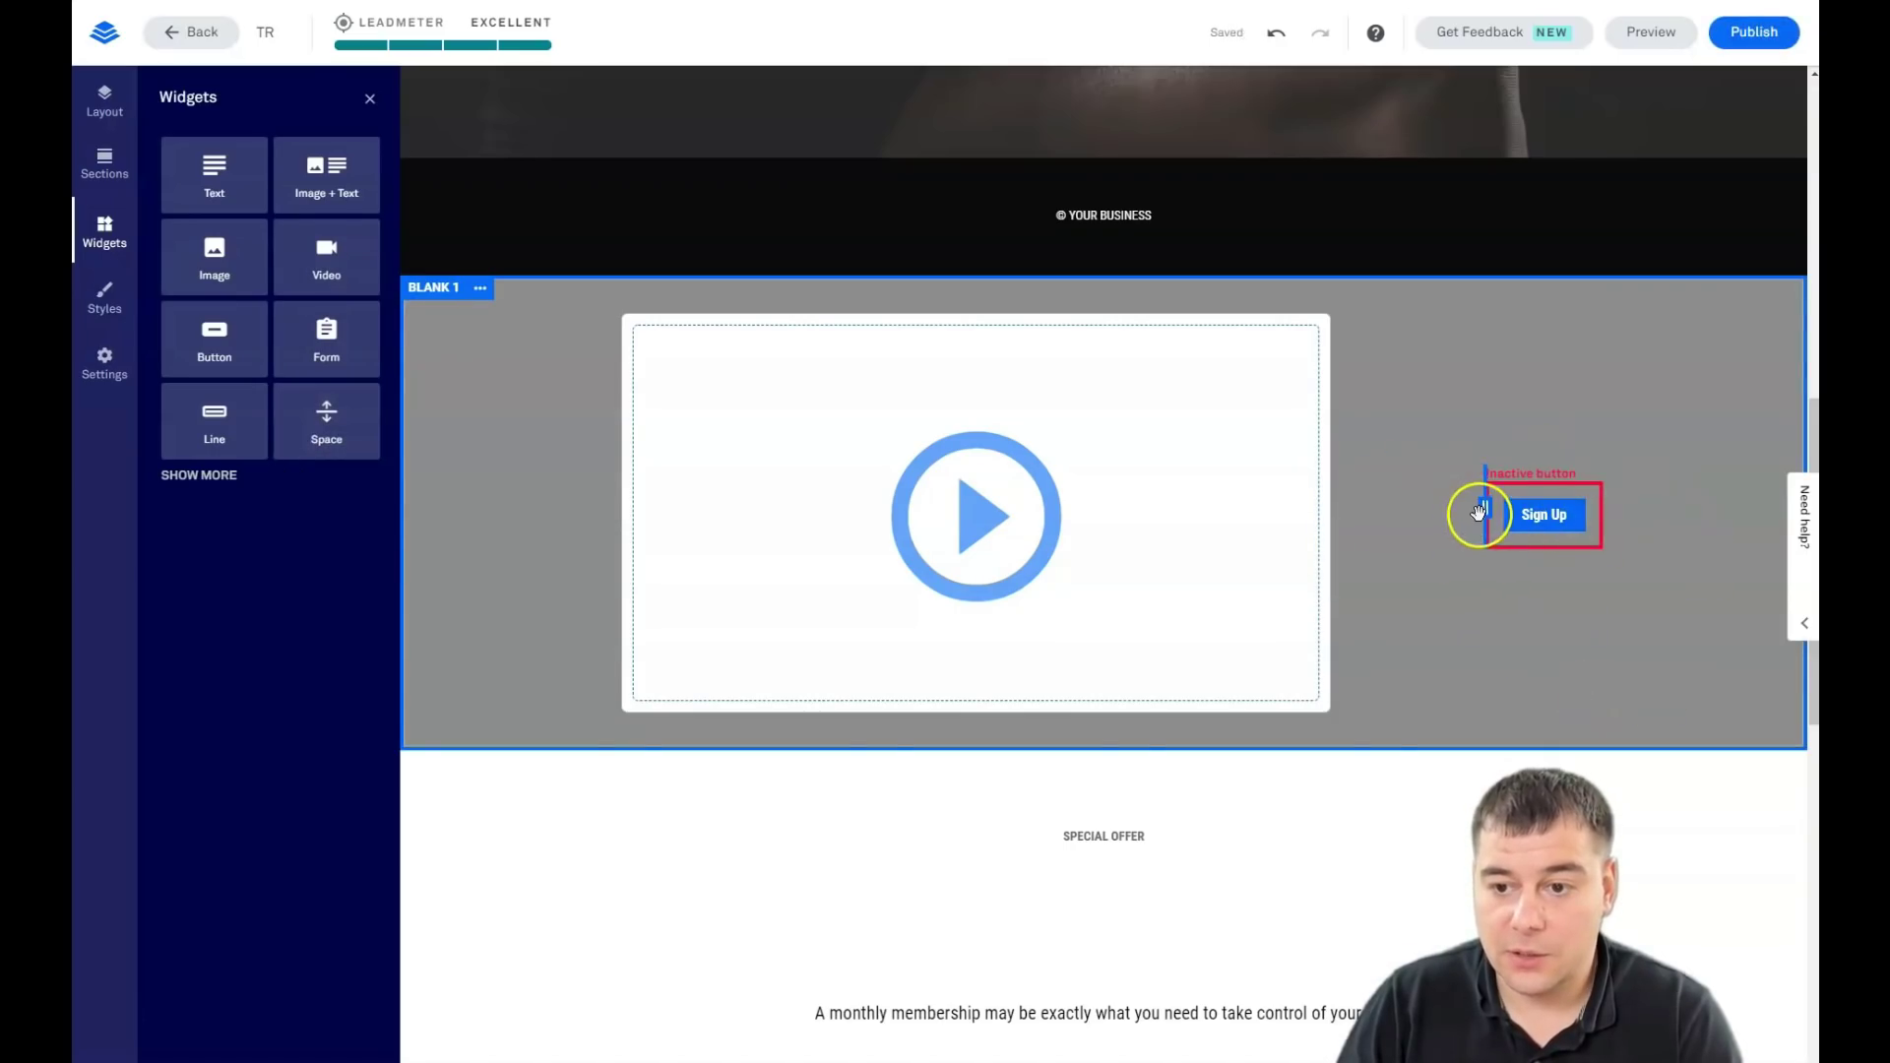
{"action": "mouse_move", "coordinate": [1466, 522]}
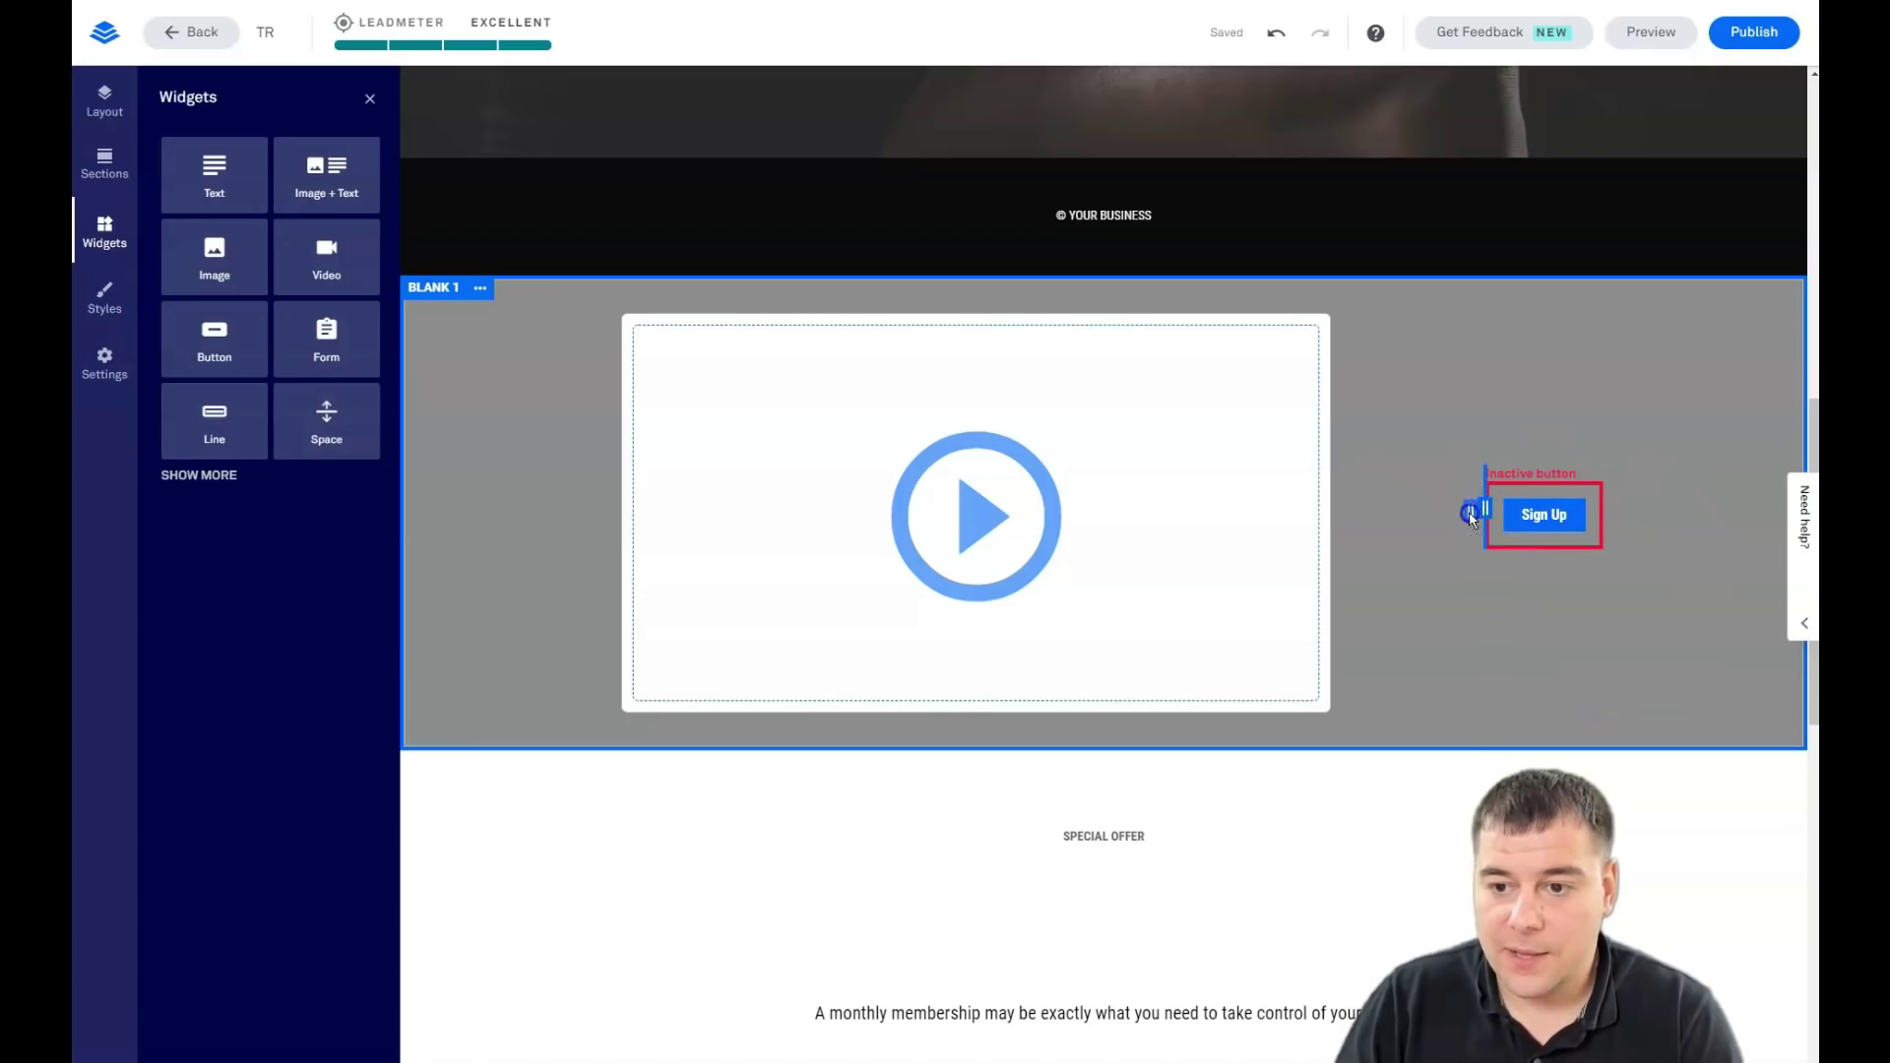
{"action": "left_click_drag", "start_coordinate": [1470, 513], "coordinate": [1464, 511]}
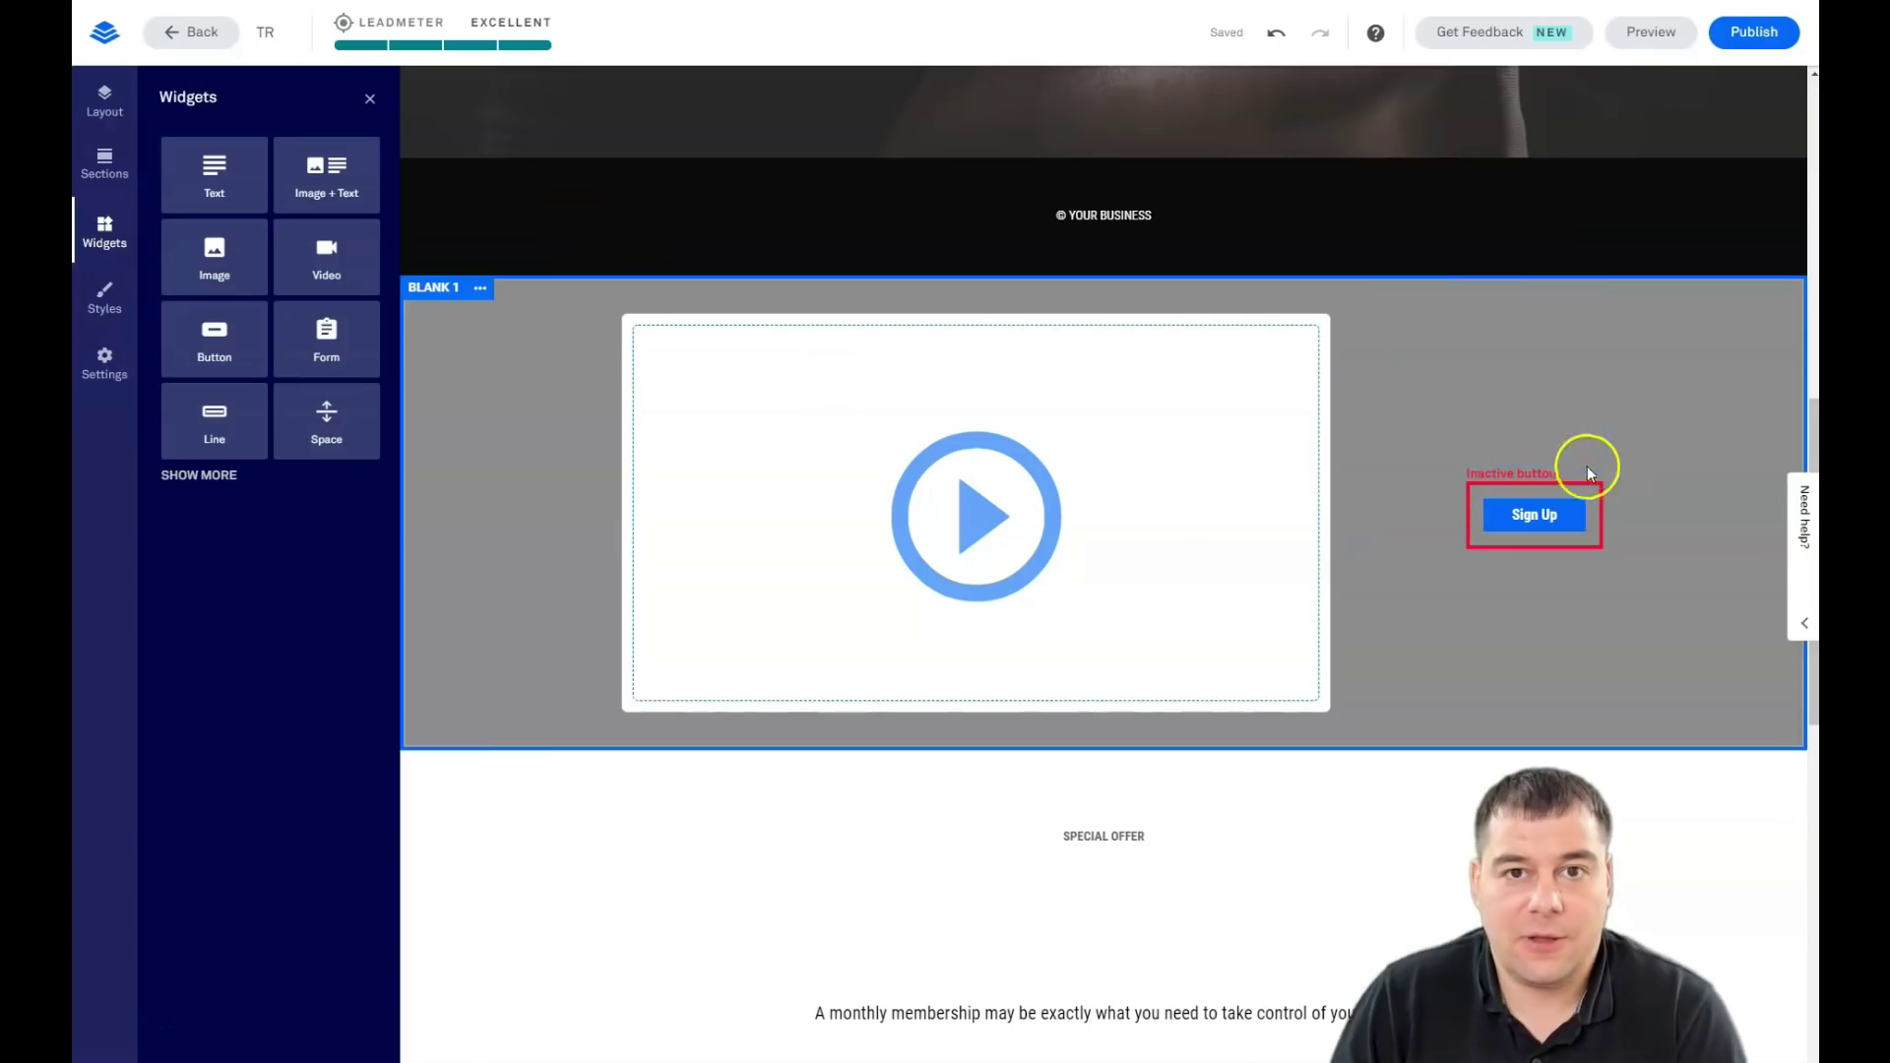
{"action": "mouse_move", "coordinate": [1528, 515]}
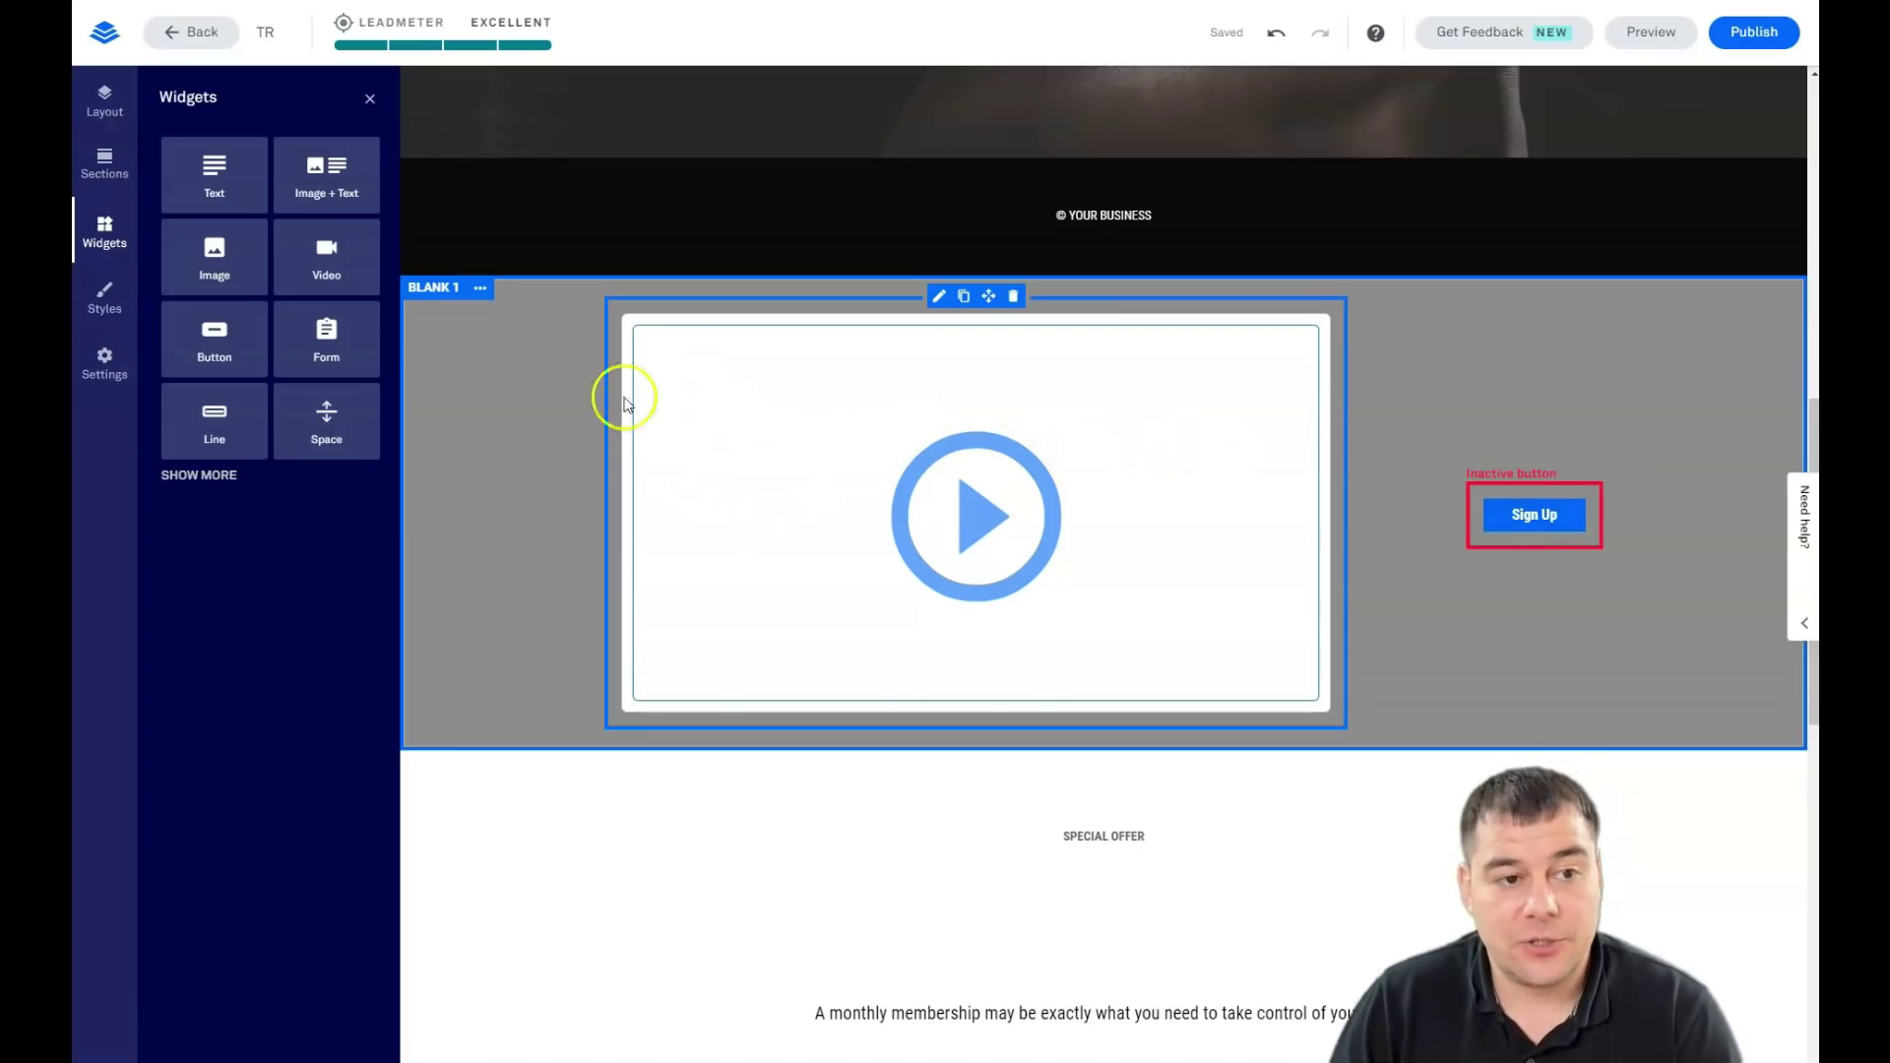
Return to the Page Layout section list with Blank 1's details collapsed
{"action": "left_click", "coordinate": [371, 100]}
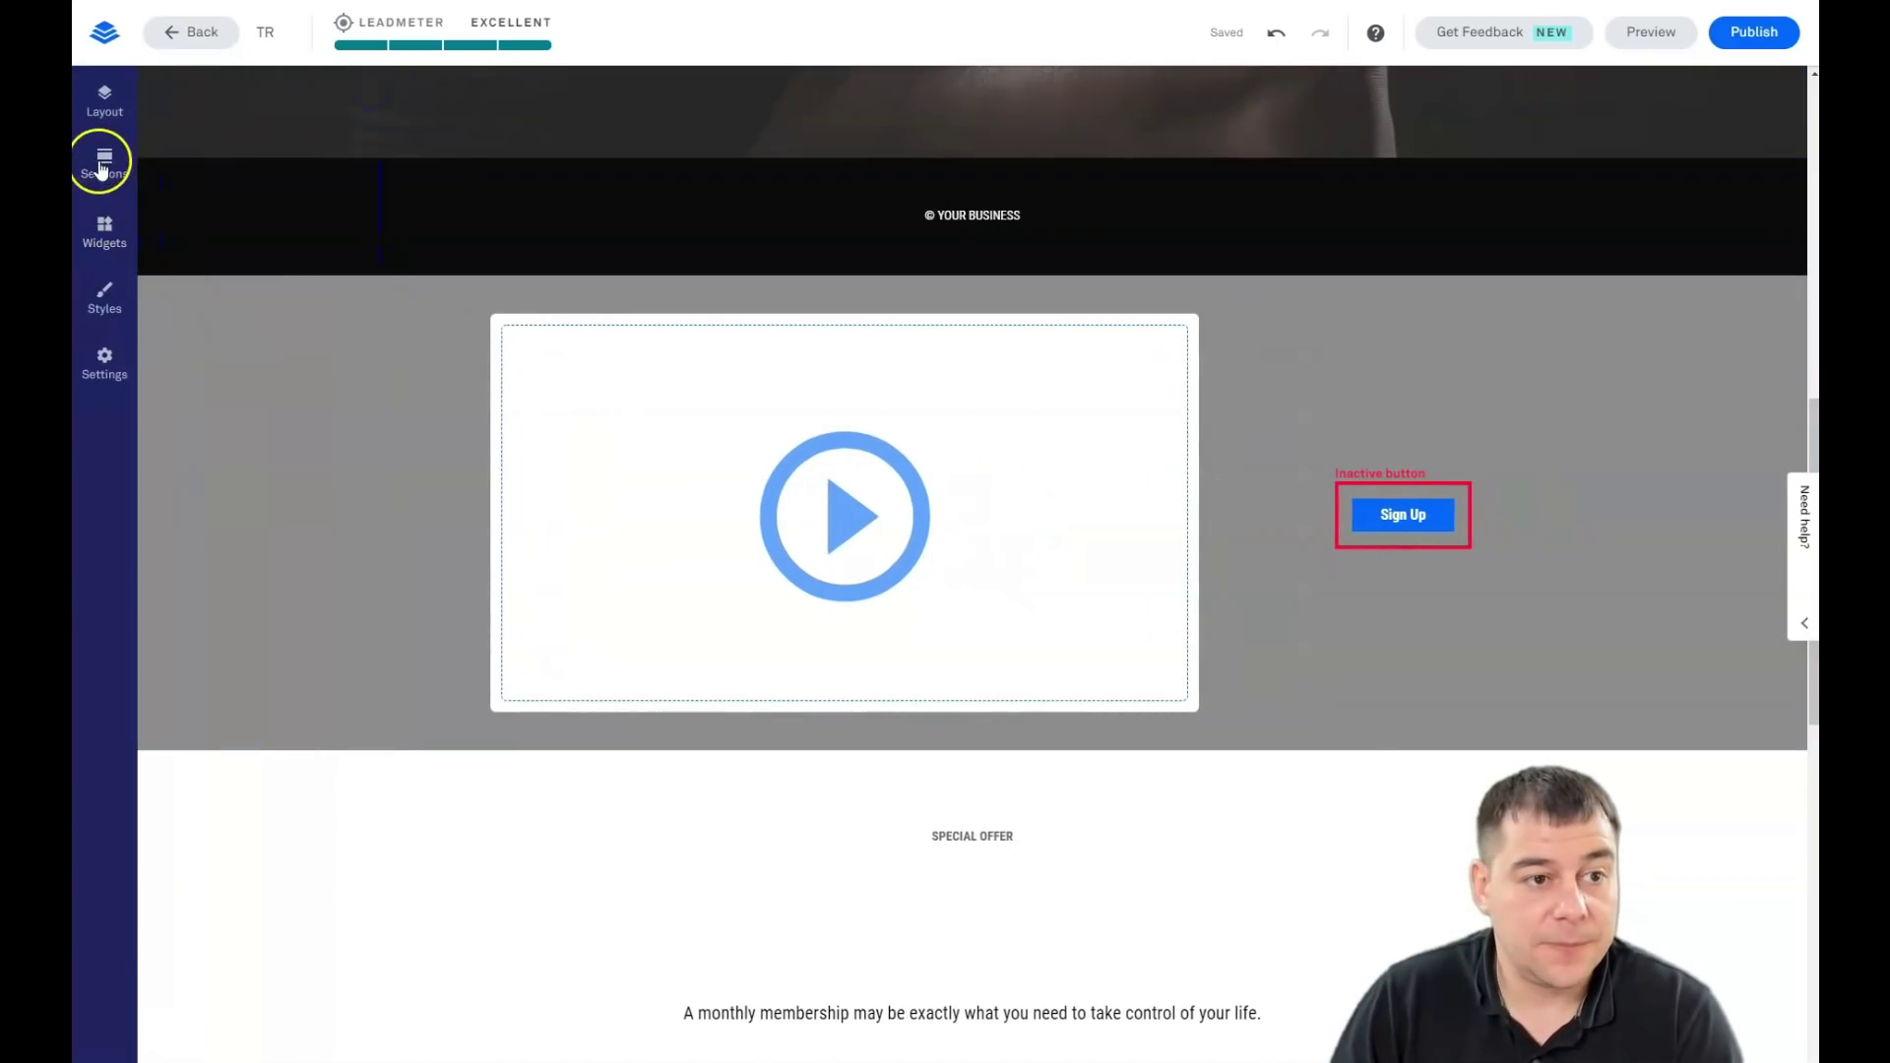
{"action": "left_click", "coordinate": [101, 162]}
{"action": "left_click", "coordinate": [105, 100]}
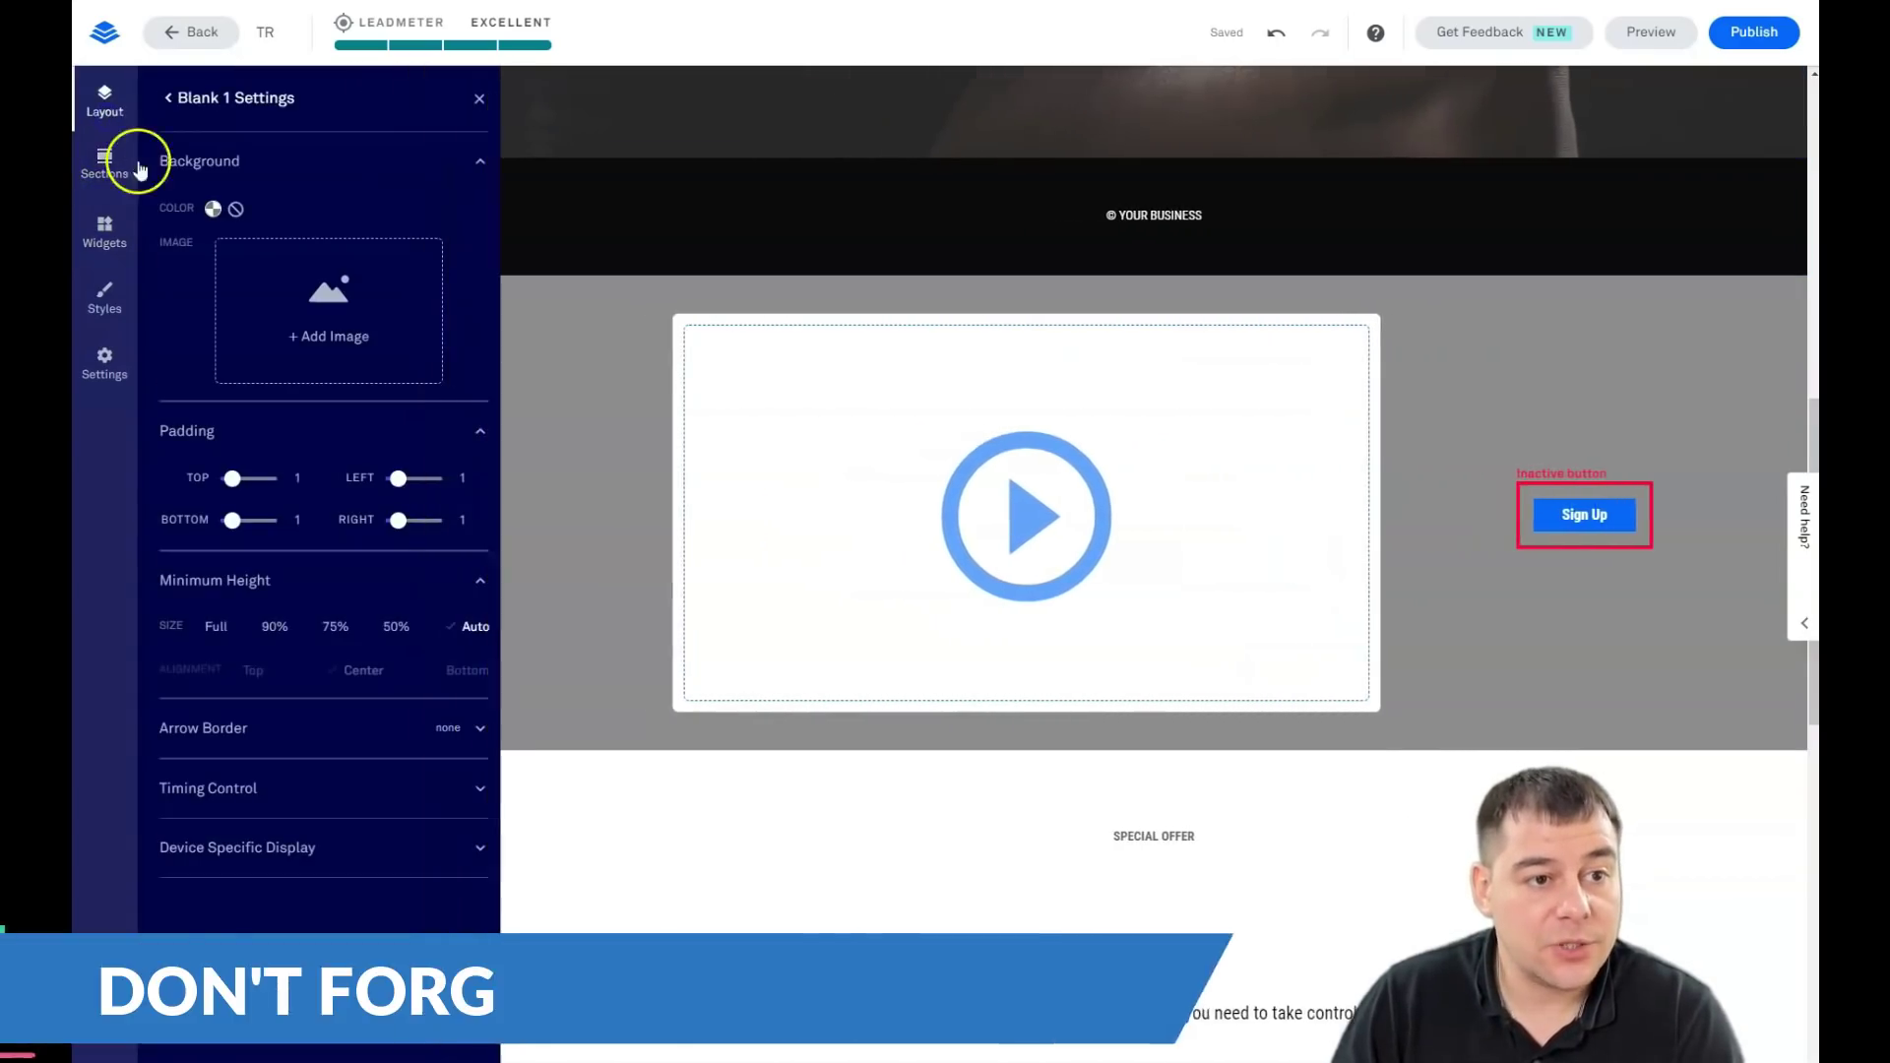
{"action": "left_click", "coordinate": [266, 98]}
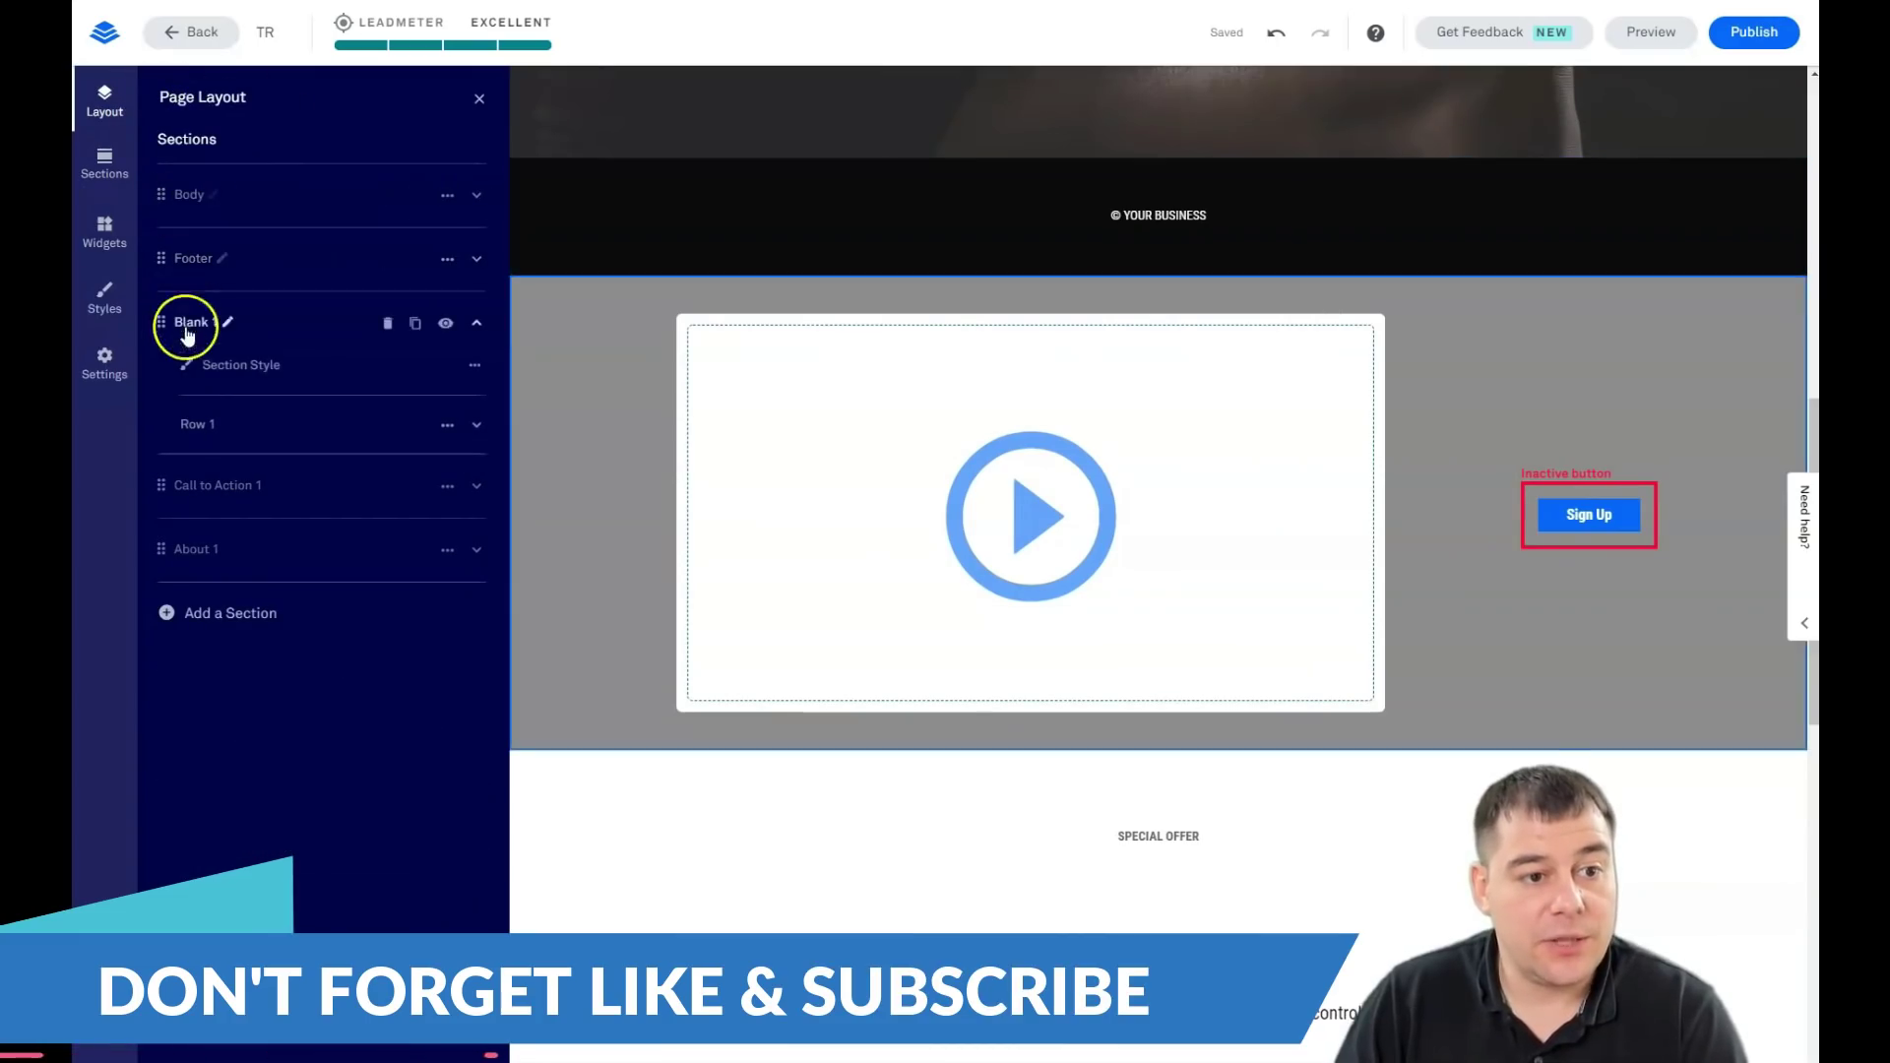
{"action": "left_click", "coordinate": [476, 323]}
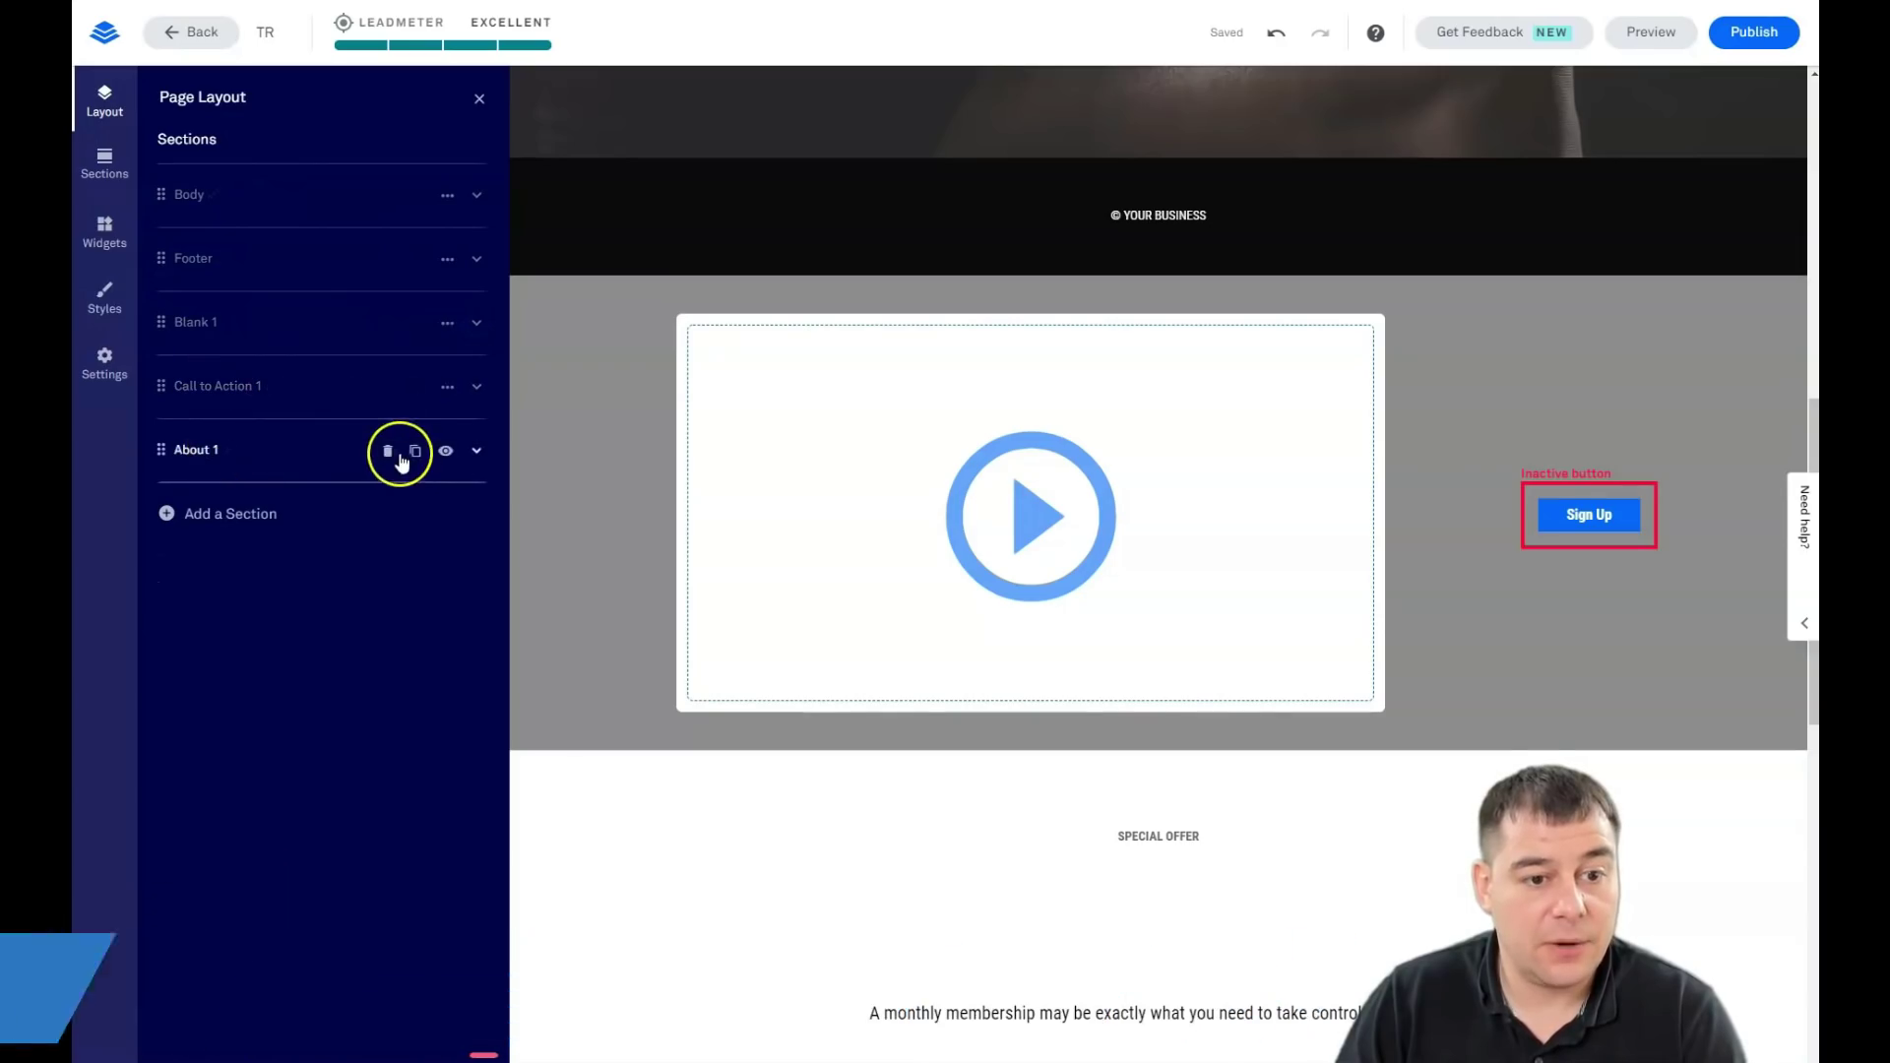
Delete the About 1 and Call to Action 1 sections and move the footer below Blank 1
{"action": "left_click", "coordinate": [394, 455]}
{"action": "left_click", "coordinate": [330, 449]}
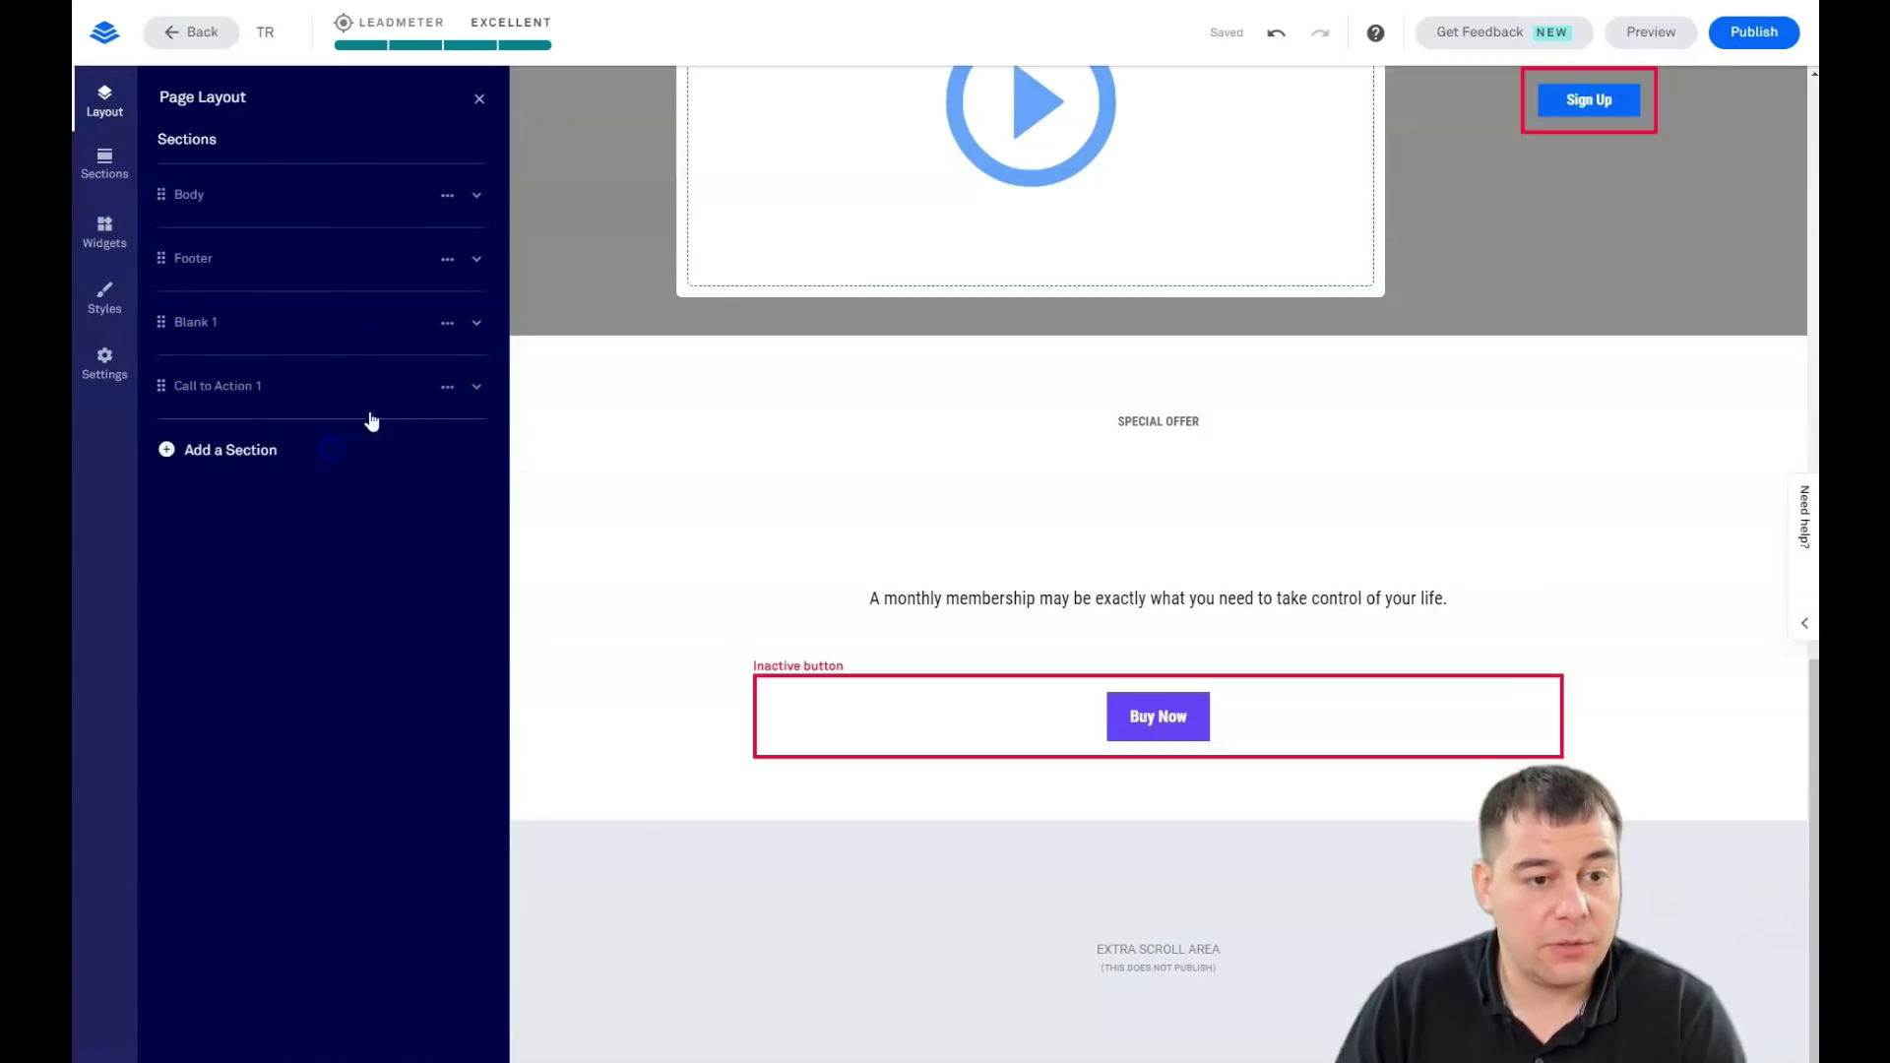
{"action": "left_click", "coordinate": [390, 387]}
{"action": "left_click", "coordinate": [325, 385]}
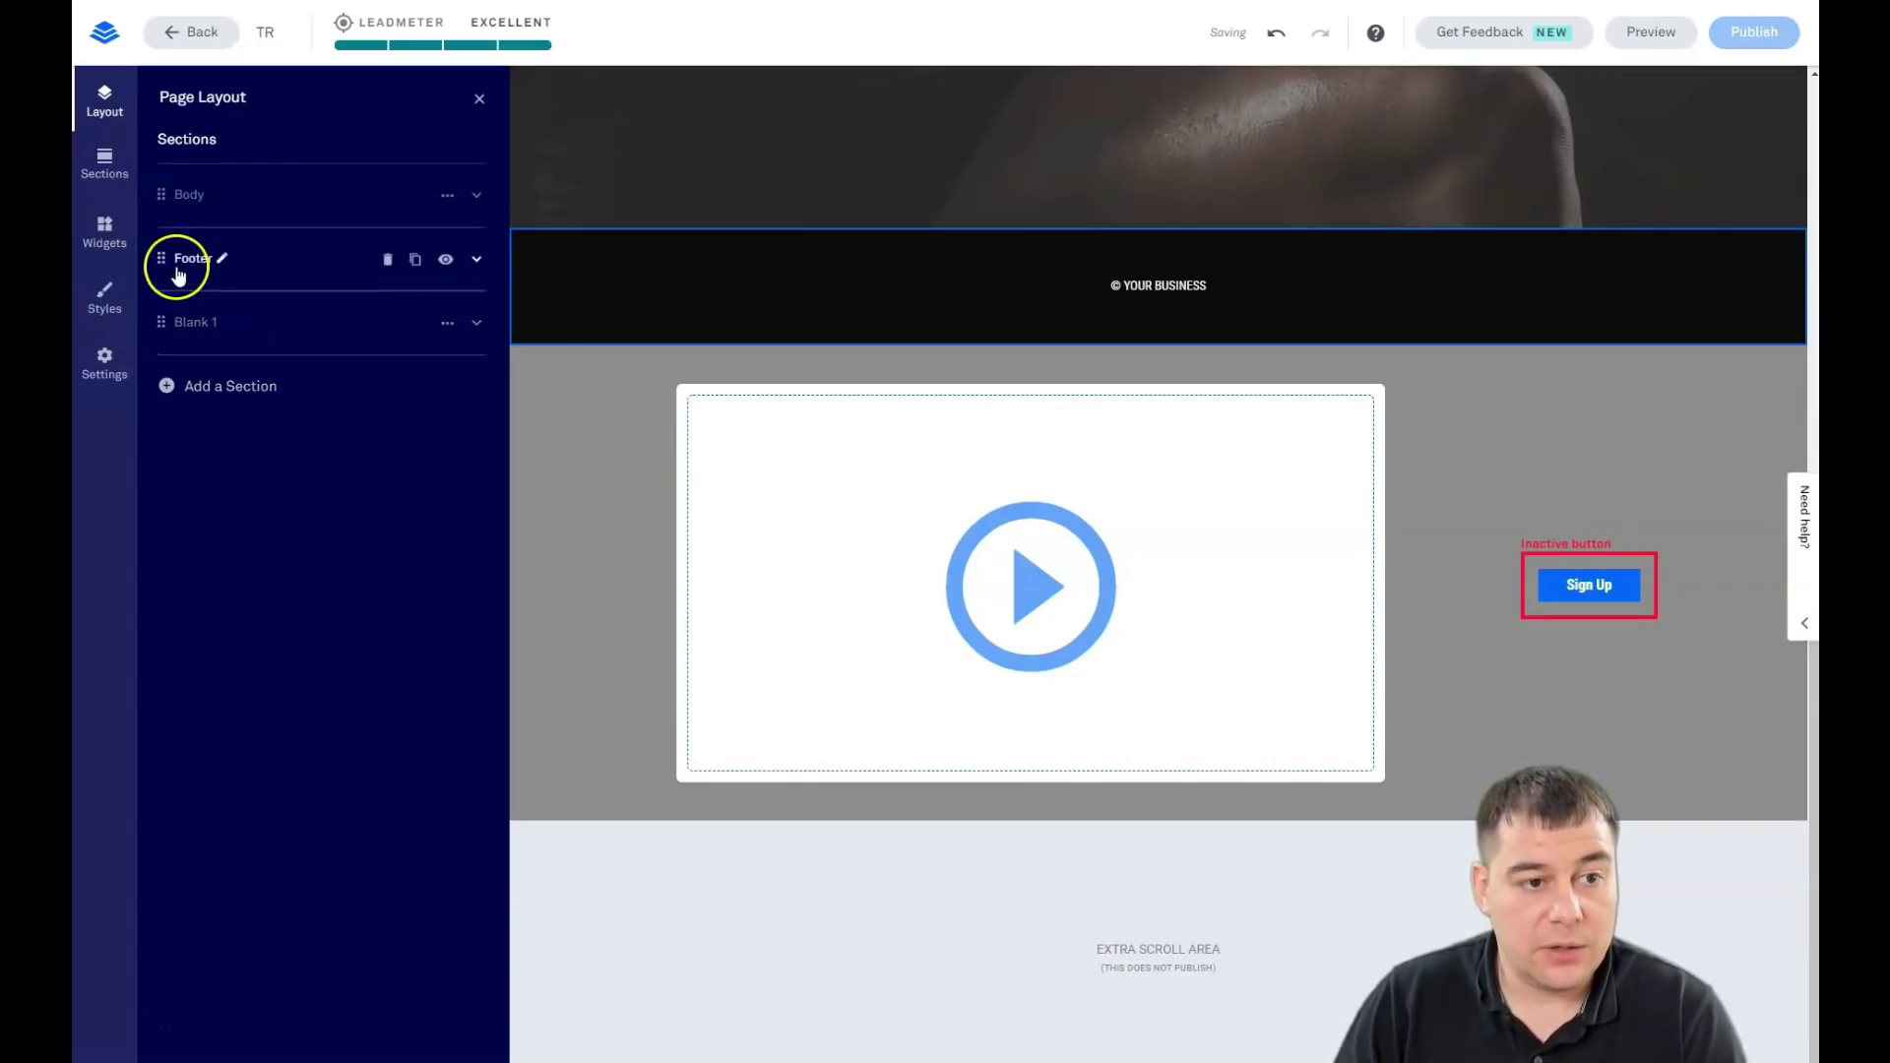
{"action": "mouse_move", "coordinate": [167, 313]}
{"action": "left_mouse_down"}
{"action": "mouse_move", "coordinate": [160, 262]}
{"action": "mouse_move", "coordinate": [182, 336]}
{"action": "left_mouse_up"}
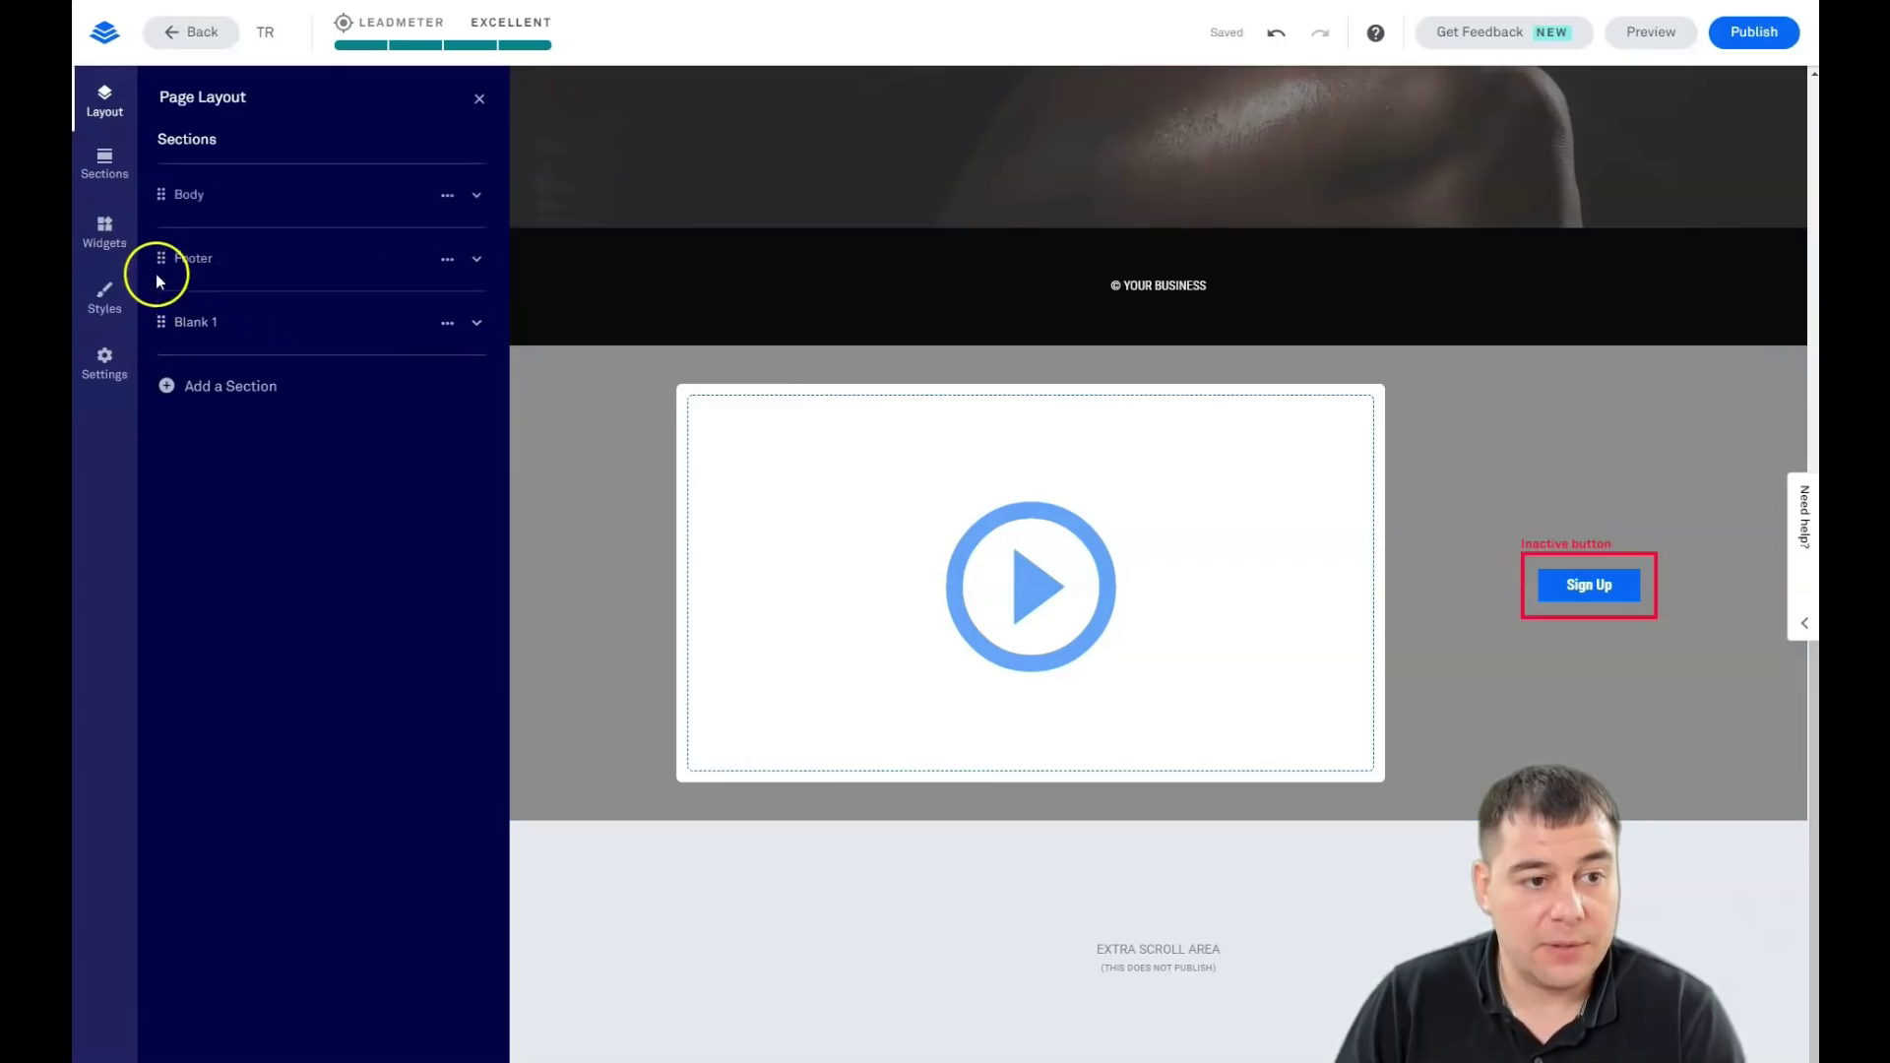
{"action": "left_click_drag", "start_coordinate": [160, 260], "coordinate": [163, 344]}
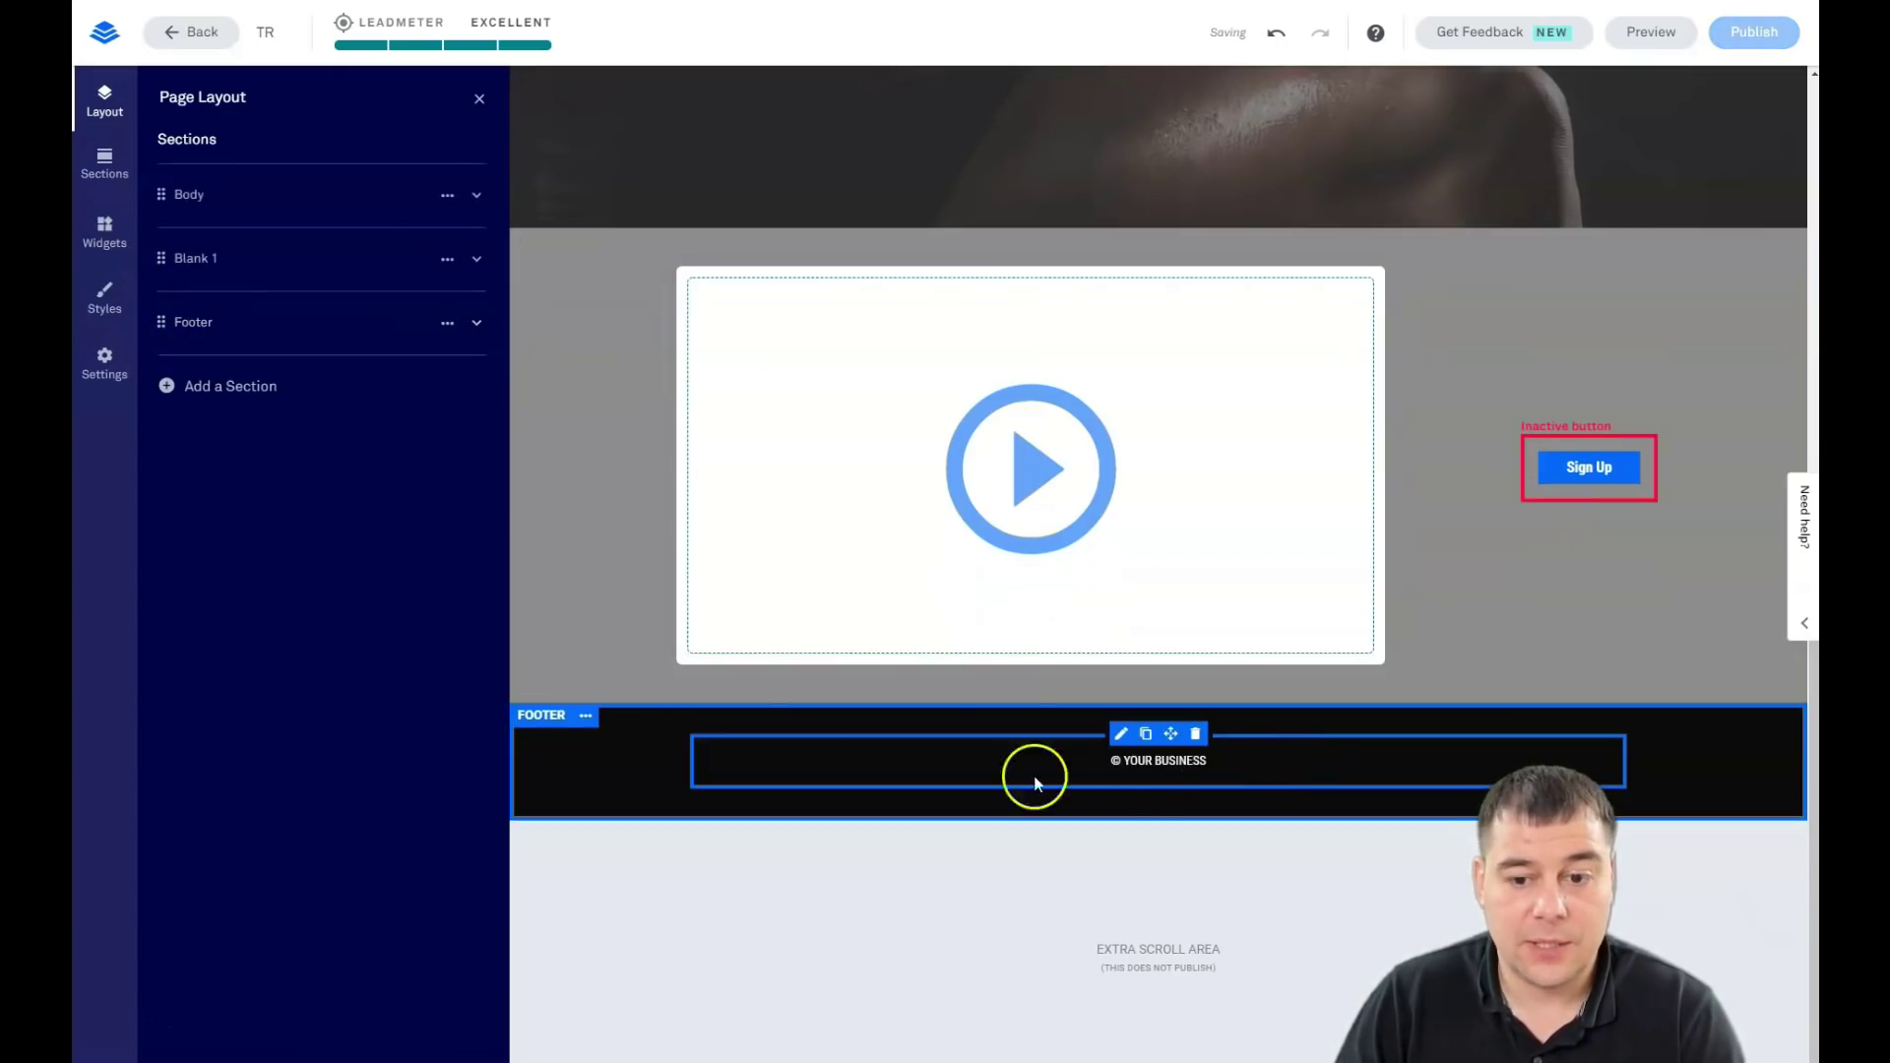
Close Page Layout and scroll from the dumbbell hero through Blank 1's video to the footer
{"action": "scroll", "coordinate": [1105, 533], "scroll_direction": "up", "scroll_amount": 4}
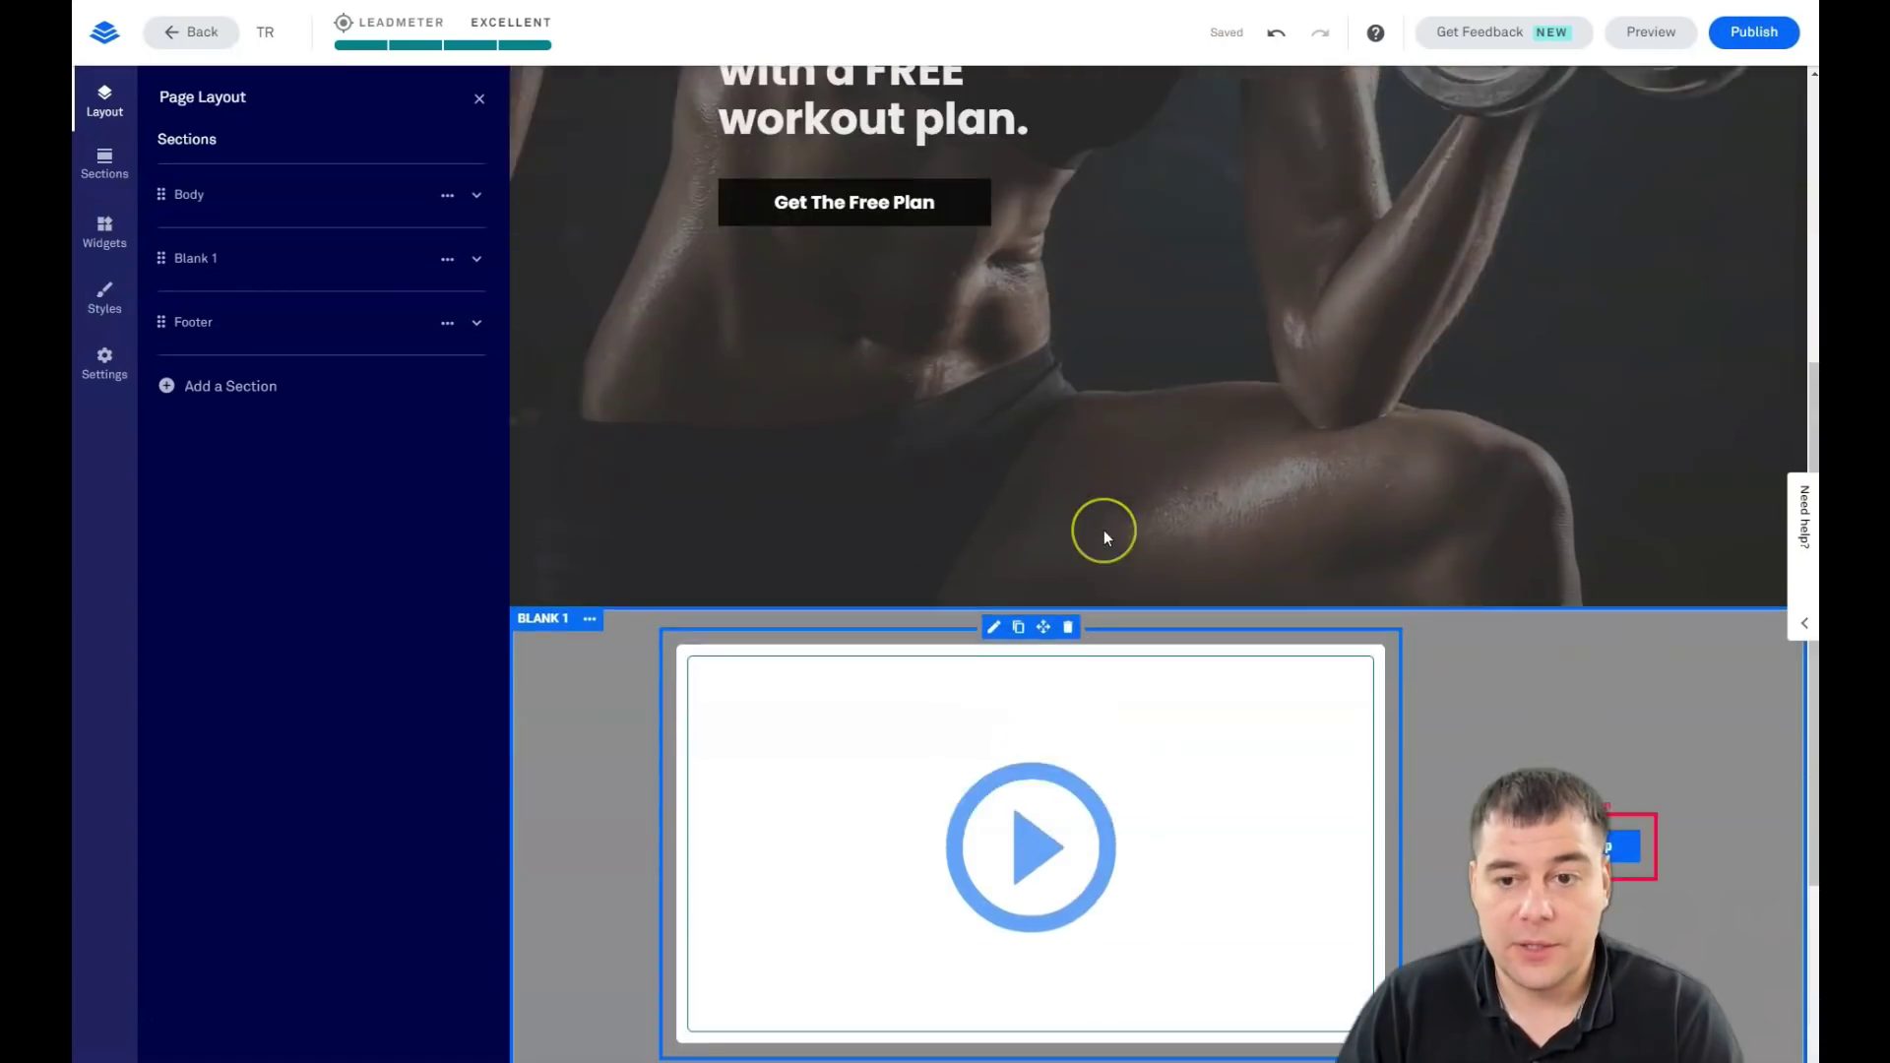
{"action": "scroll", "coordinate": [620, 657], "scroll_direction": "down", "scroll_amount": 2}
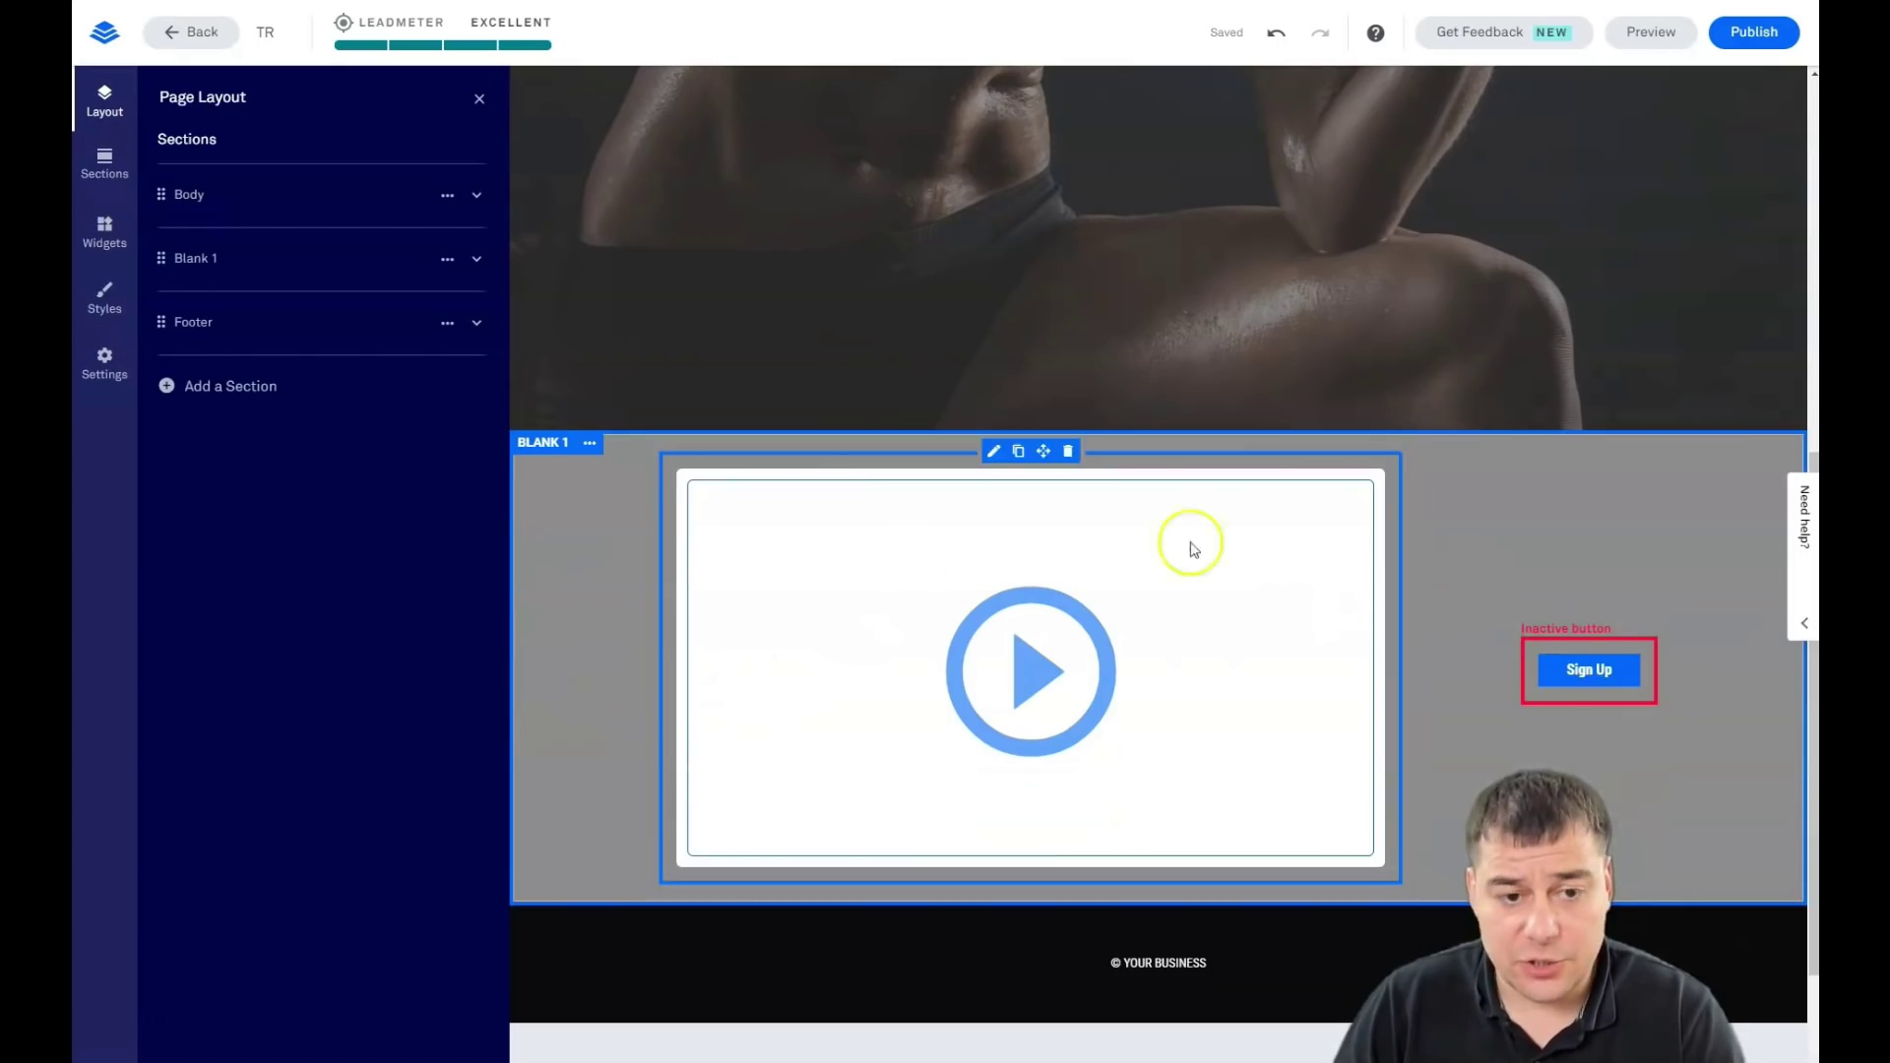
{"action": "left_click", "coordinate": [481, 100]}
{"action": "scroll", "coordinate": [1177, 410], "scroll_direction": "up", "scroll_amount": 5}
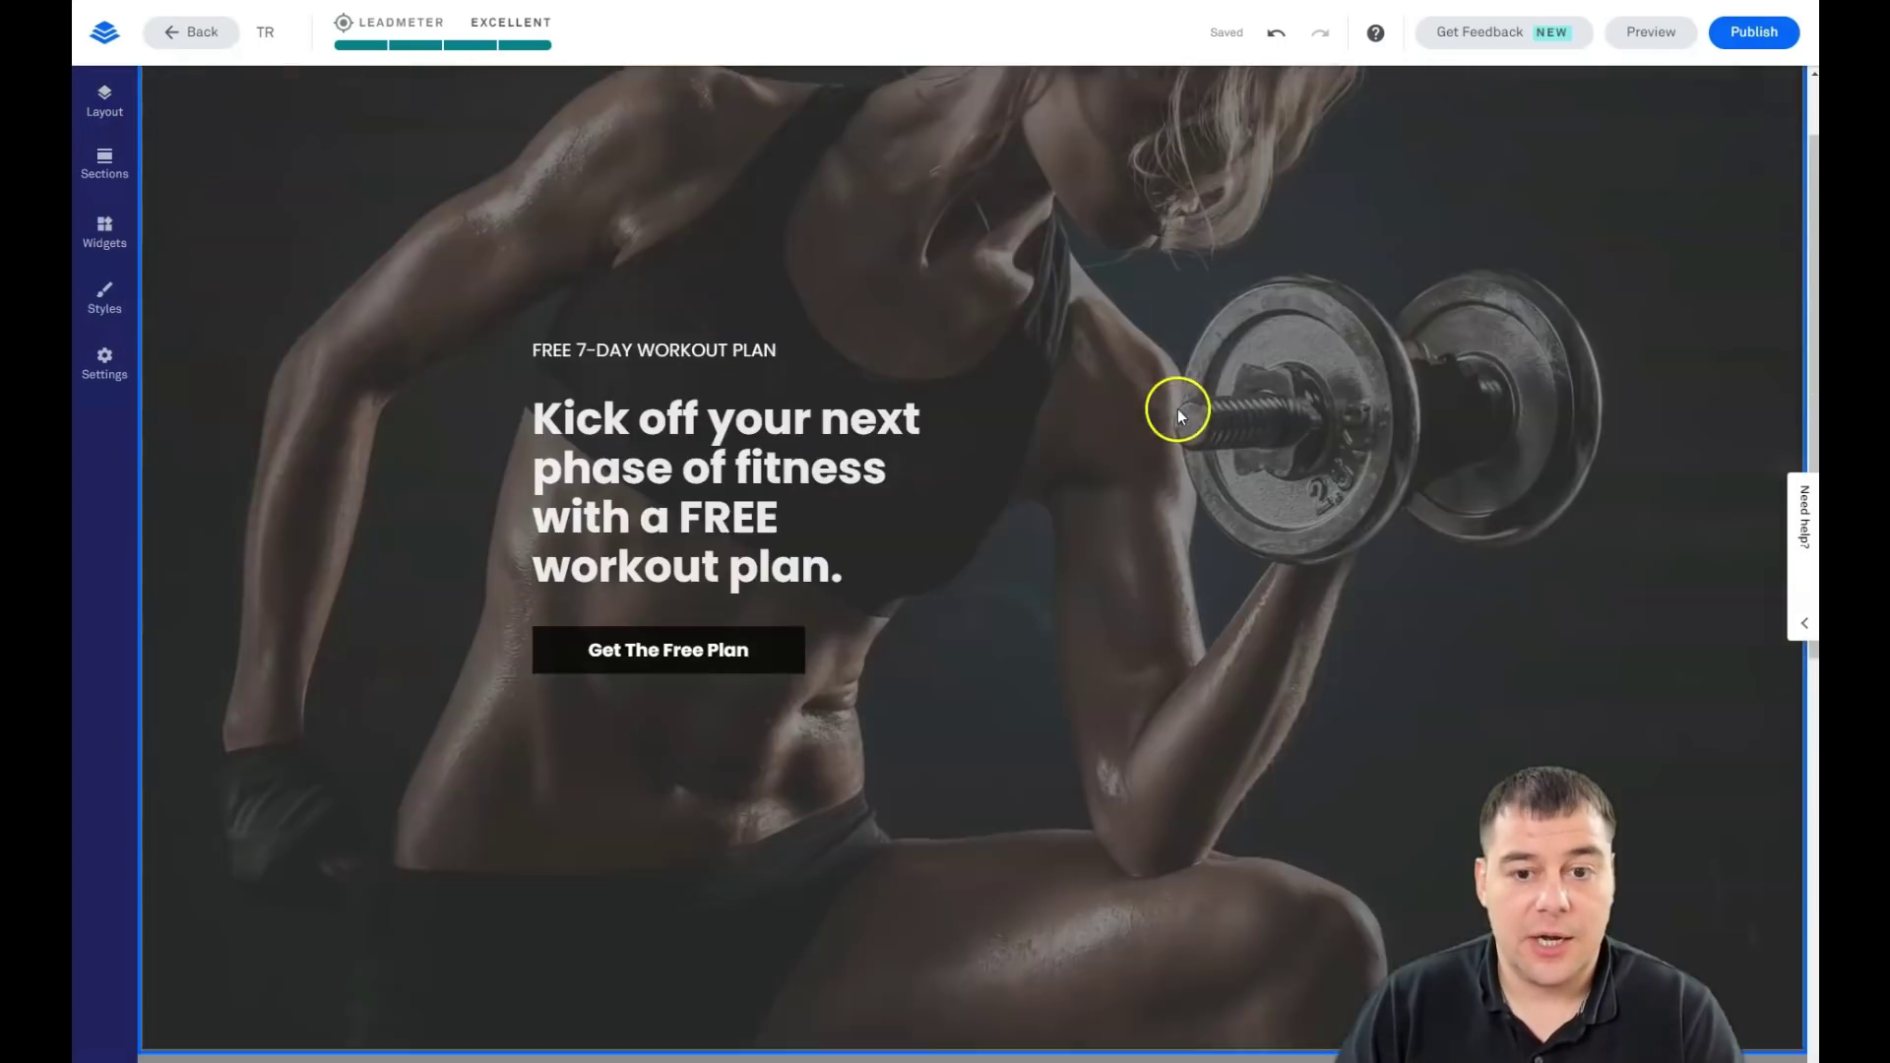
{"action": "scroll", "coordinate": [1175, 414], "scroll_direction": "down", "scroll_amount": 3}
{"action": "scroll", "coordinate": [1175, 414], "scroll_direction": "down", "scroll_amount": 5}
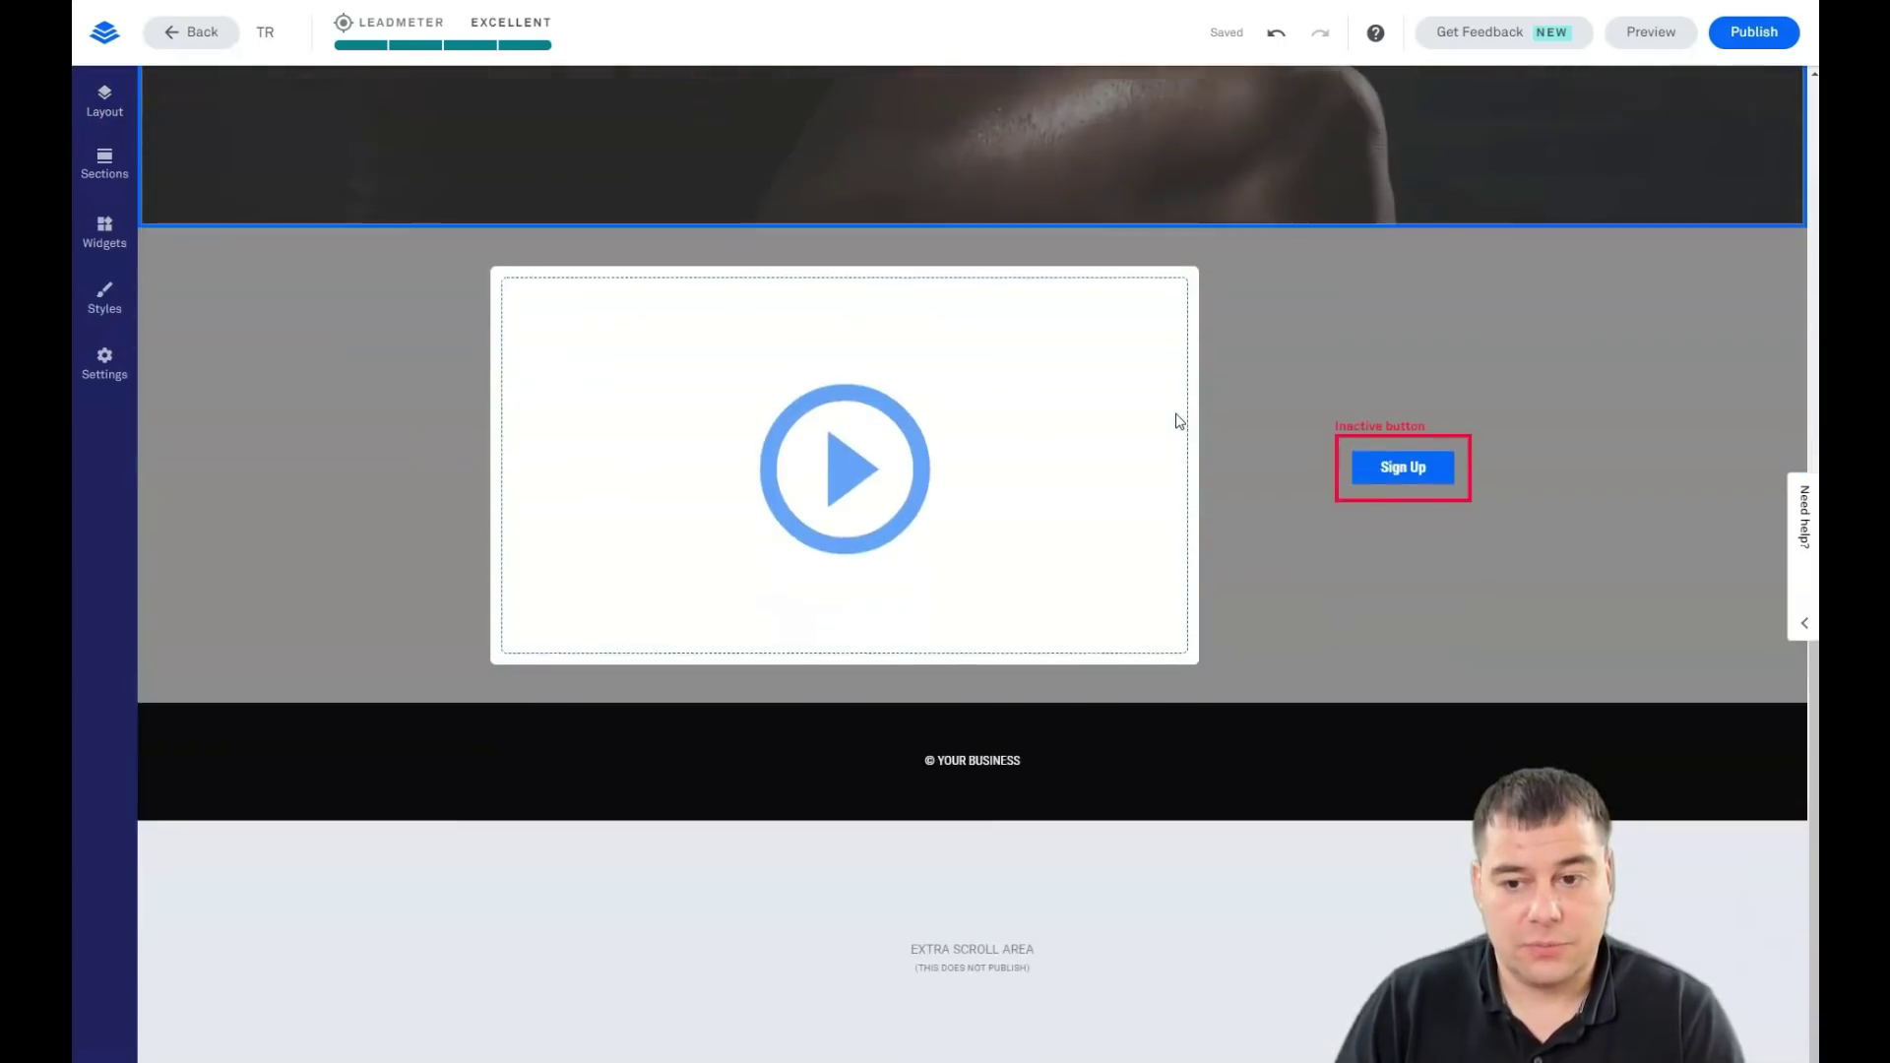
{"action": "scroll", "coordinate": [1173, 416], "scroll_direction": "up", "scroll_amount": 10}
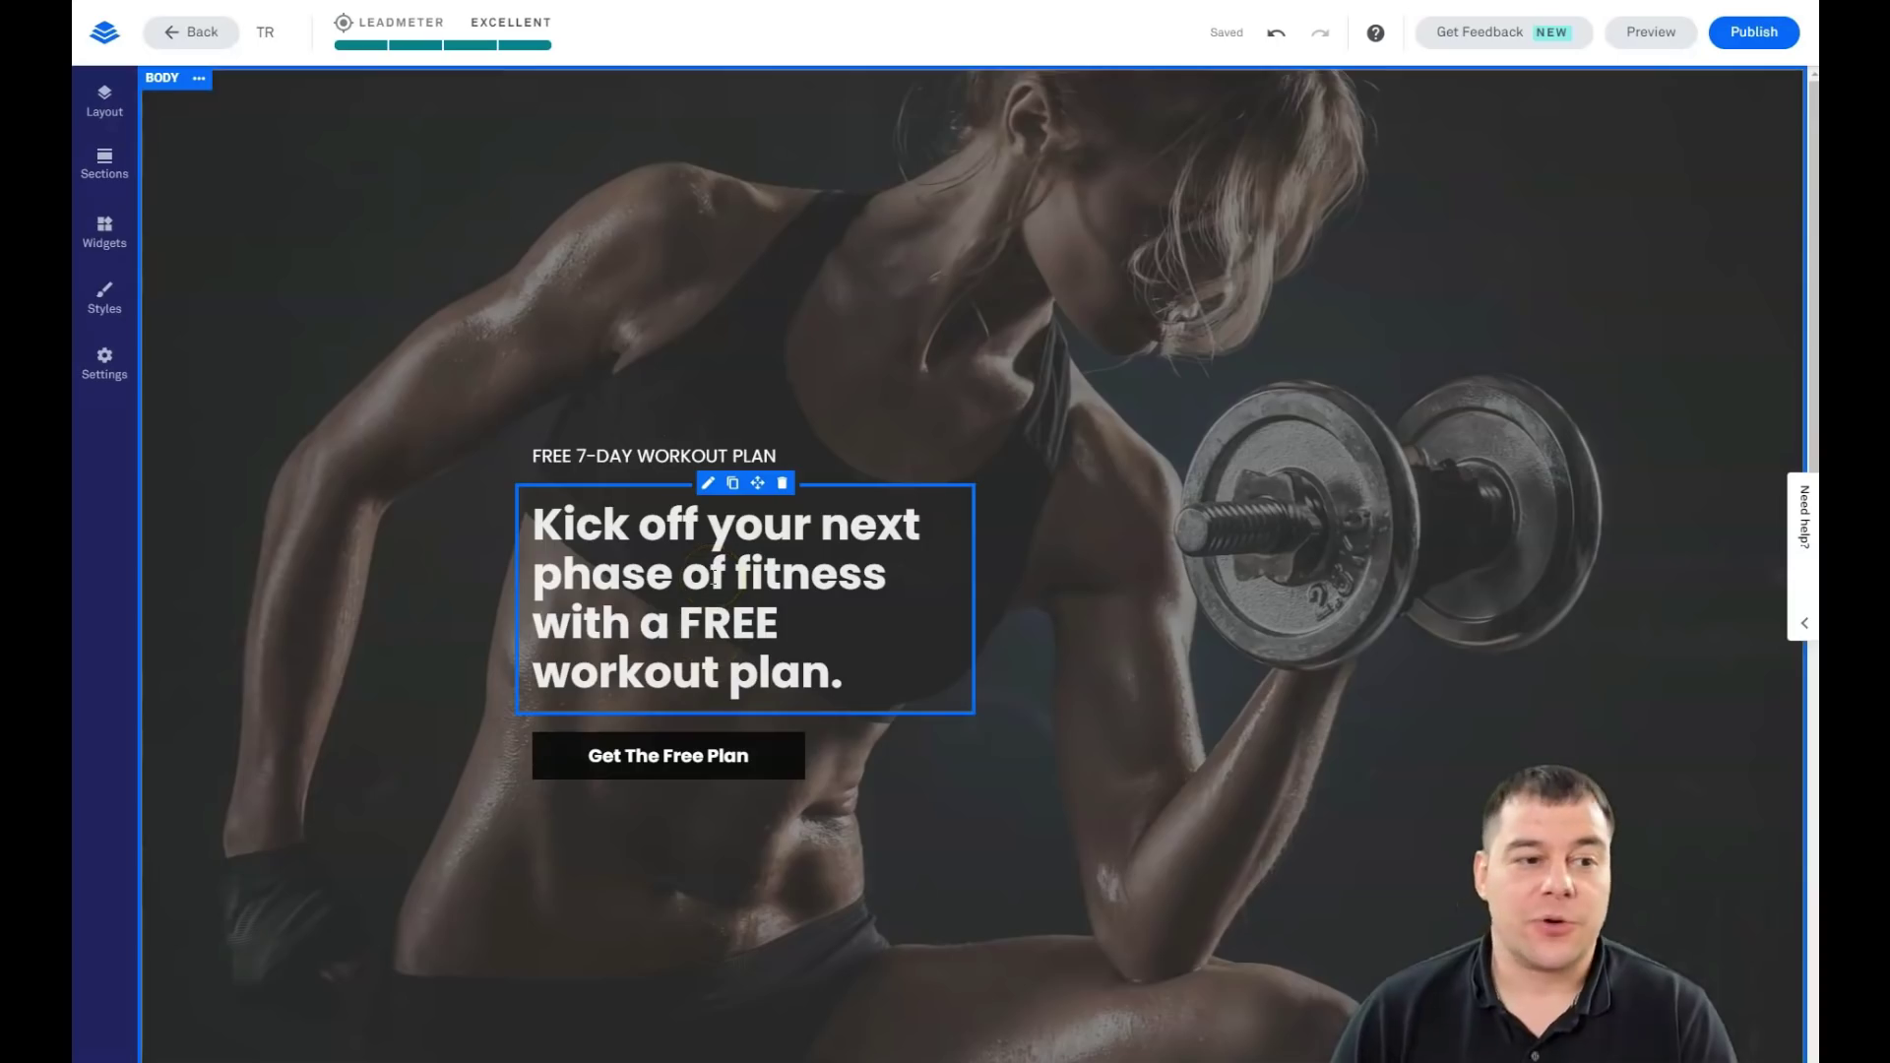
{"action": "scroll", "coordinate": [862, 551], "scroll_direction": "down", "scroll_amount": 2}
{"action": "scroll", "coordinate": [862, 552], "scroll_direction": "down", "scroll_amount": 5}
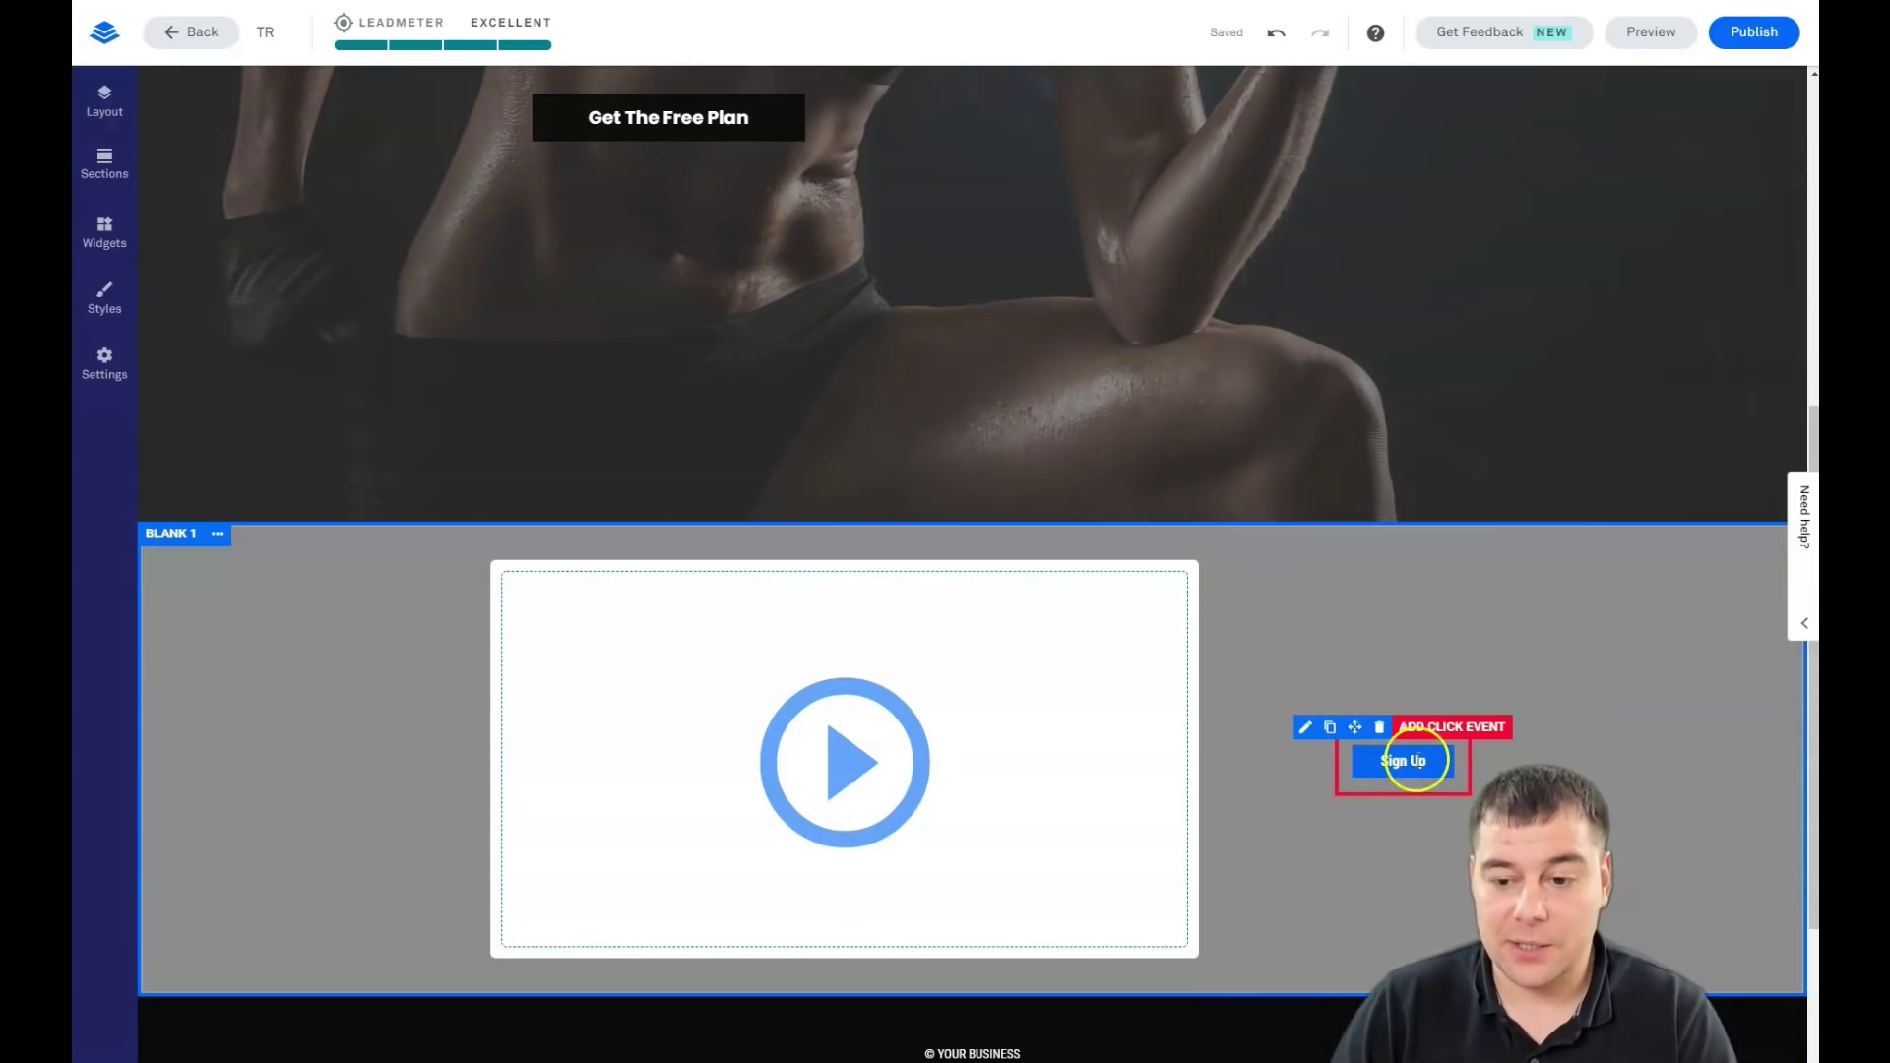
Check the Get The Free Plan button opens a Pop-up Form, then edit that pop-up
{"action": "scroll", "coordinate": [1032, 520], "scroll_direction": "up", "scroll_amount": 5}
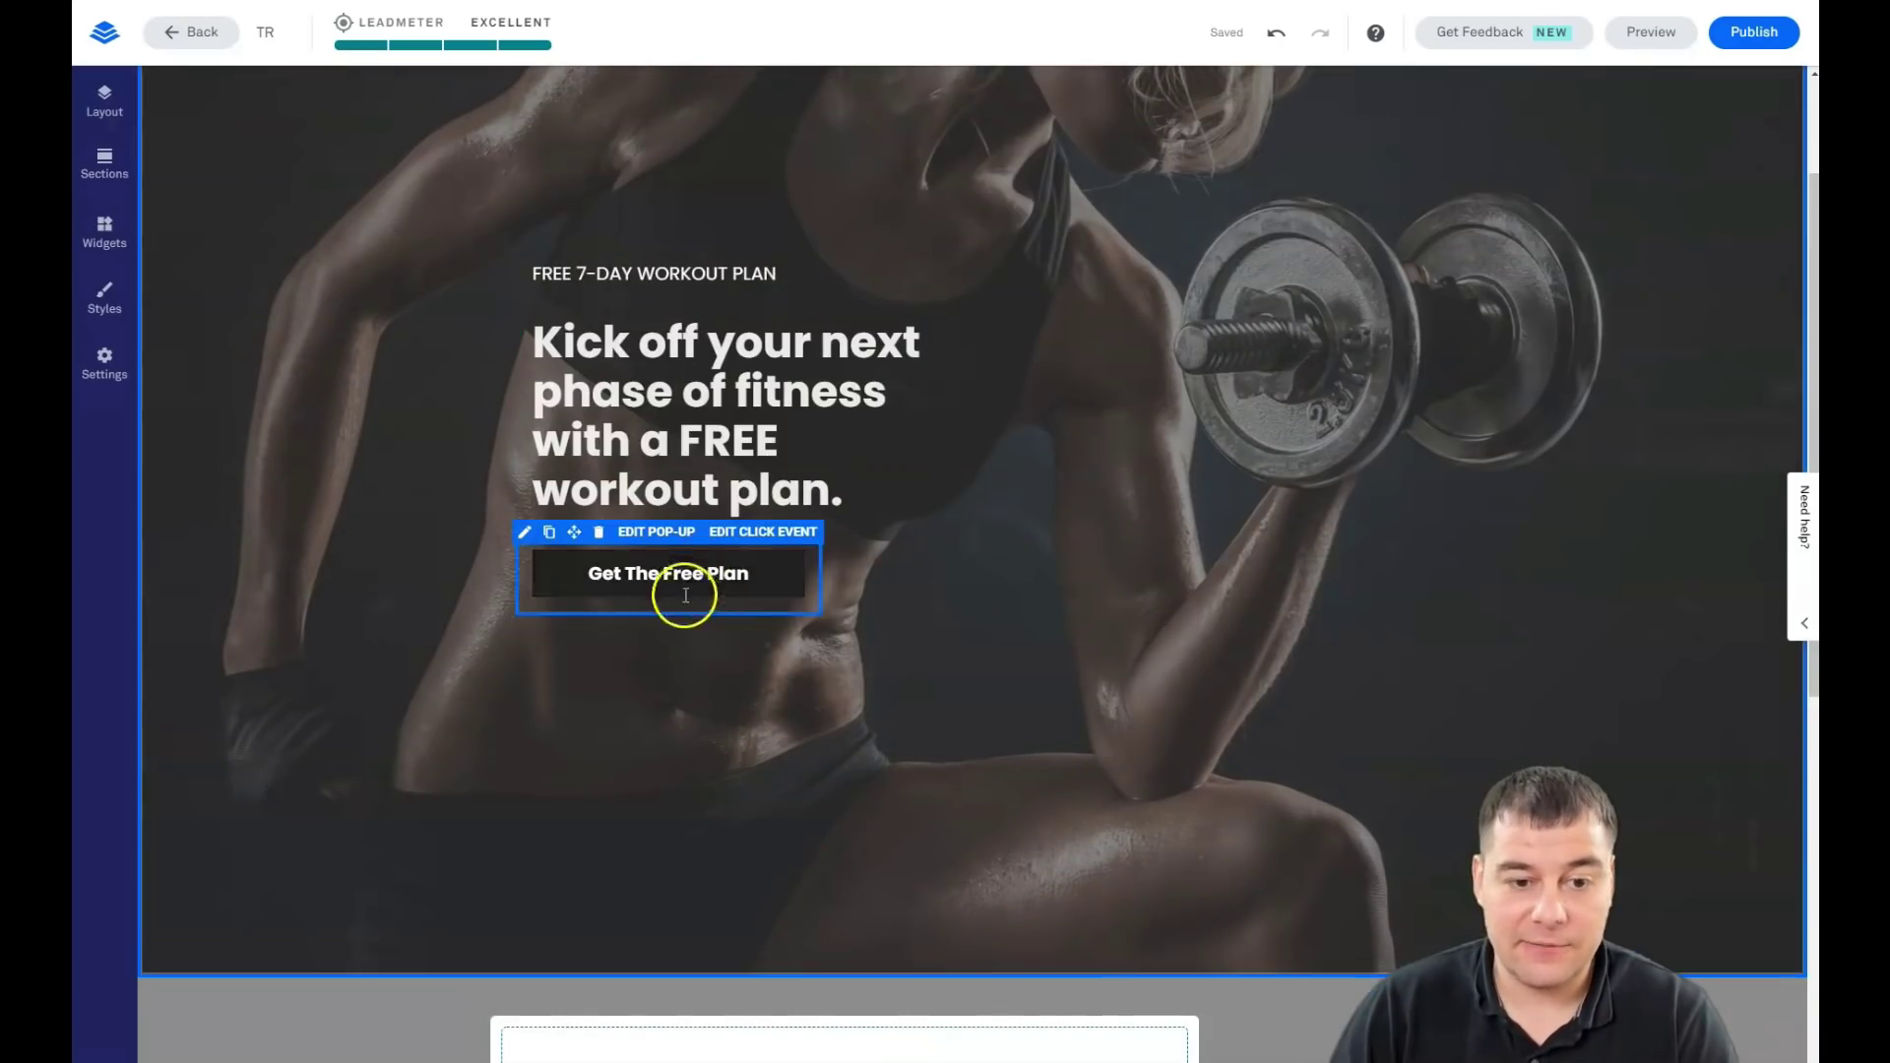
{"action": "left_click", "coordinate": [741, 528]}
{"action": "left_click", "coordinate": [758, 647]}
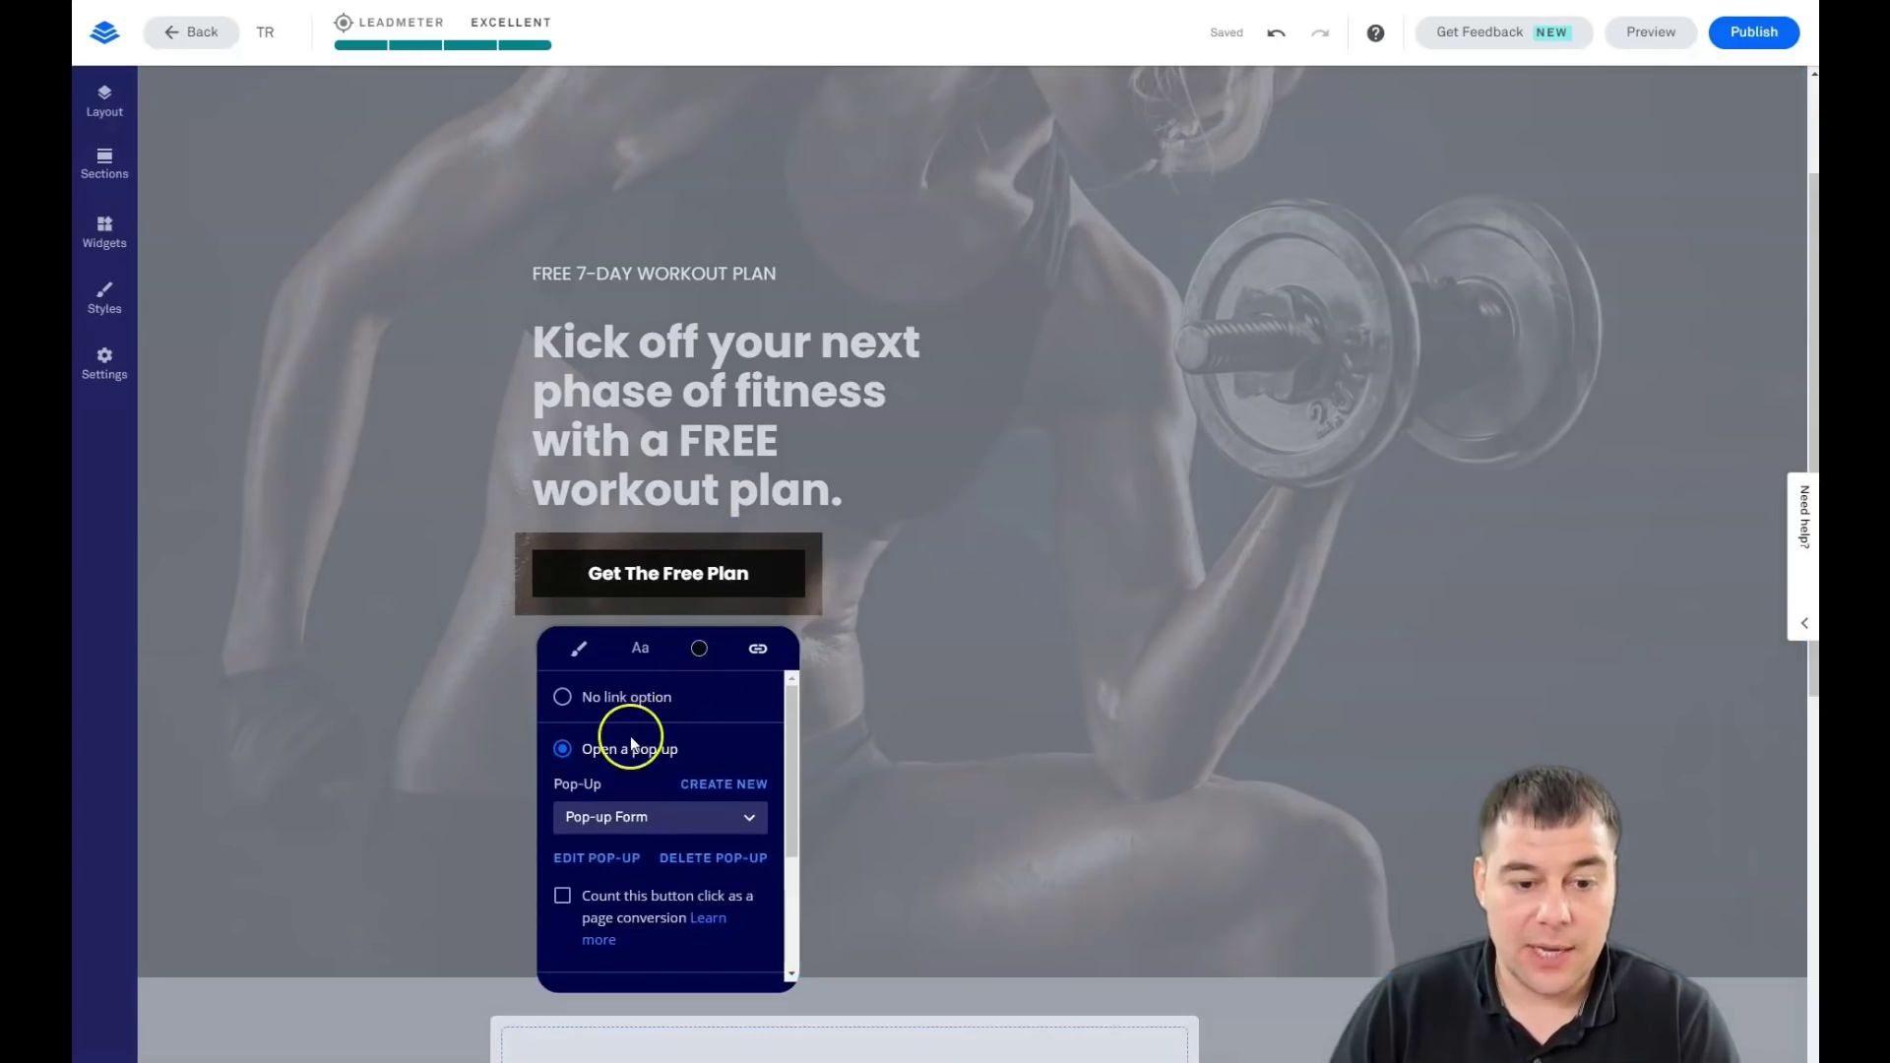
{"action": "scroll", "coordinate": [630, 786], "scroll_direction": "down", "scroll_amount": 2}
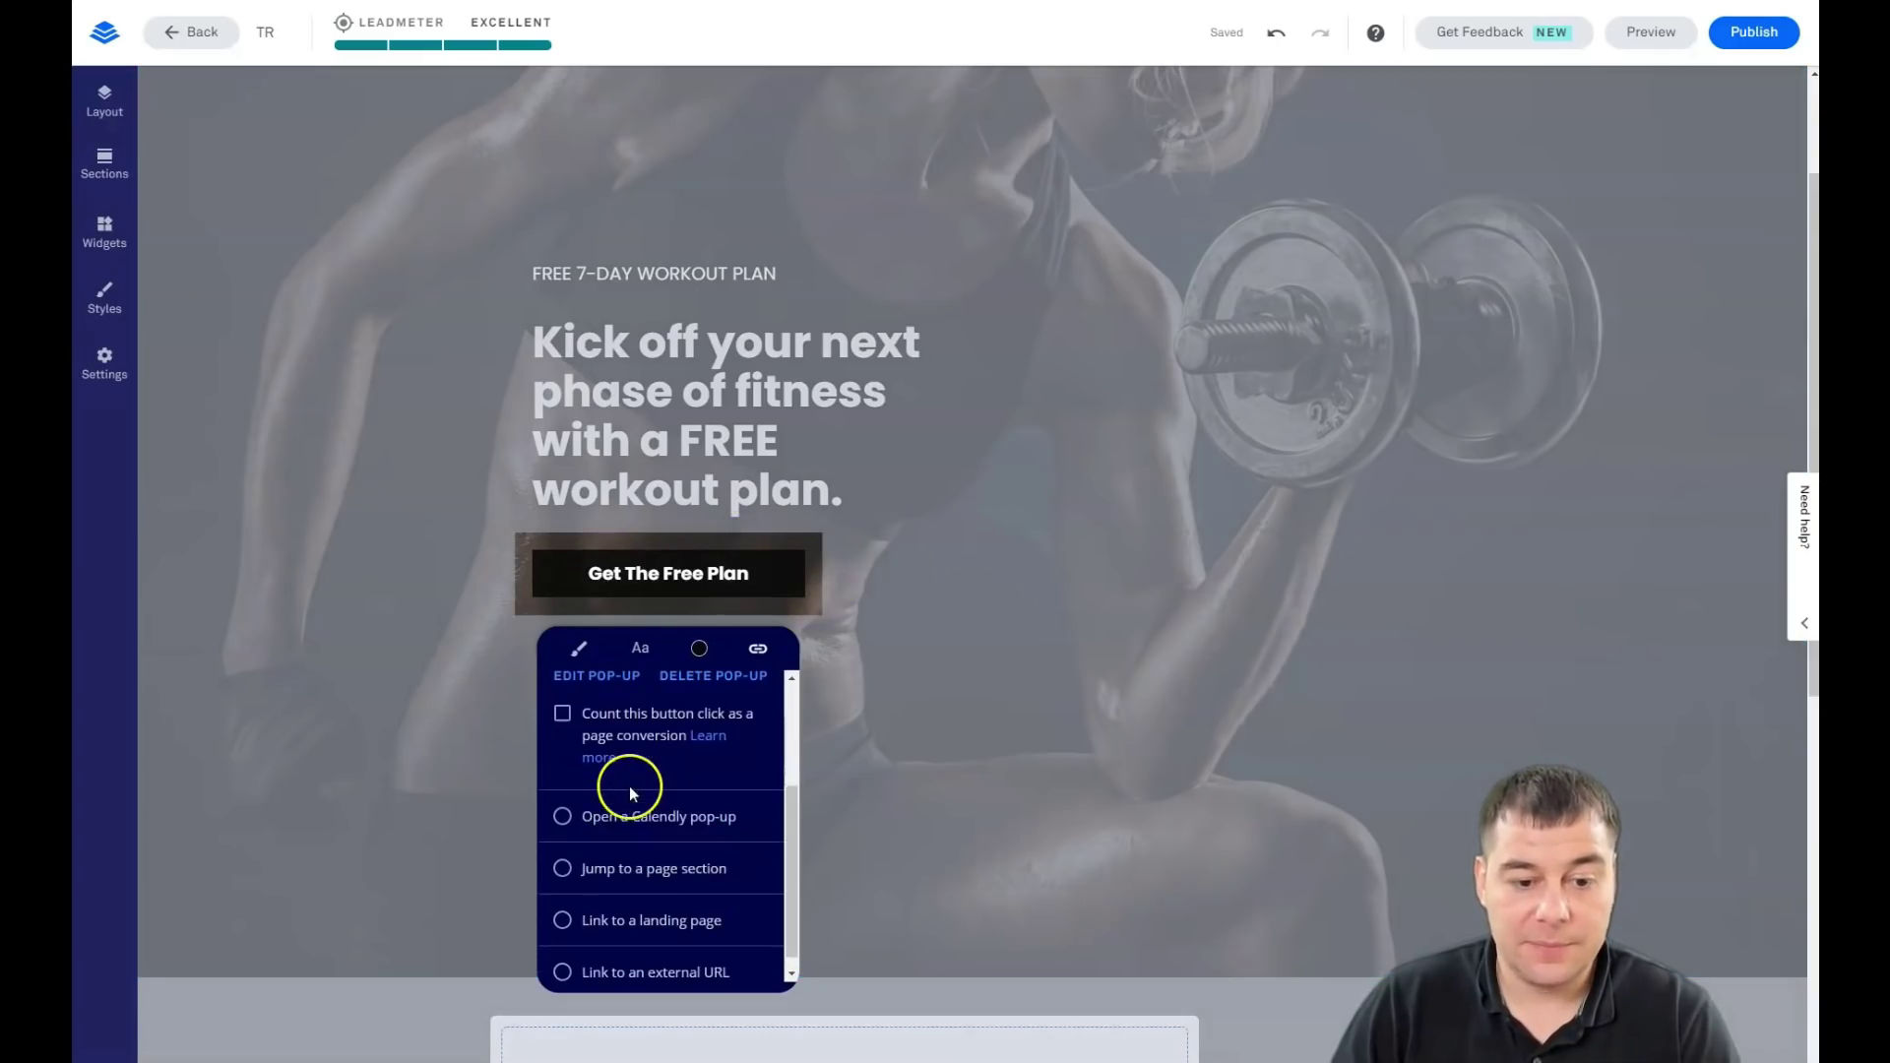
{"action": "scroll", "coordinate": [670, 847], "scroll_direction": "down", "scroll_amount": 1}
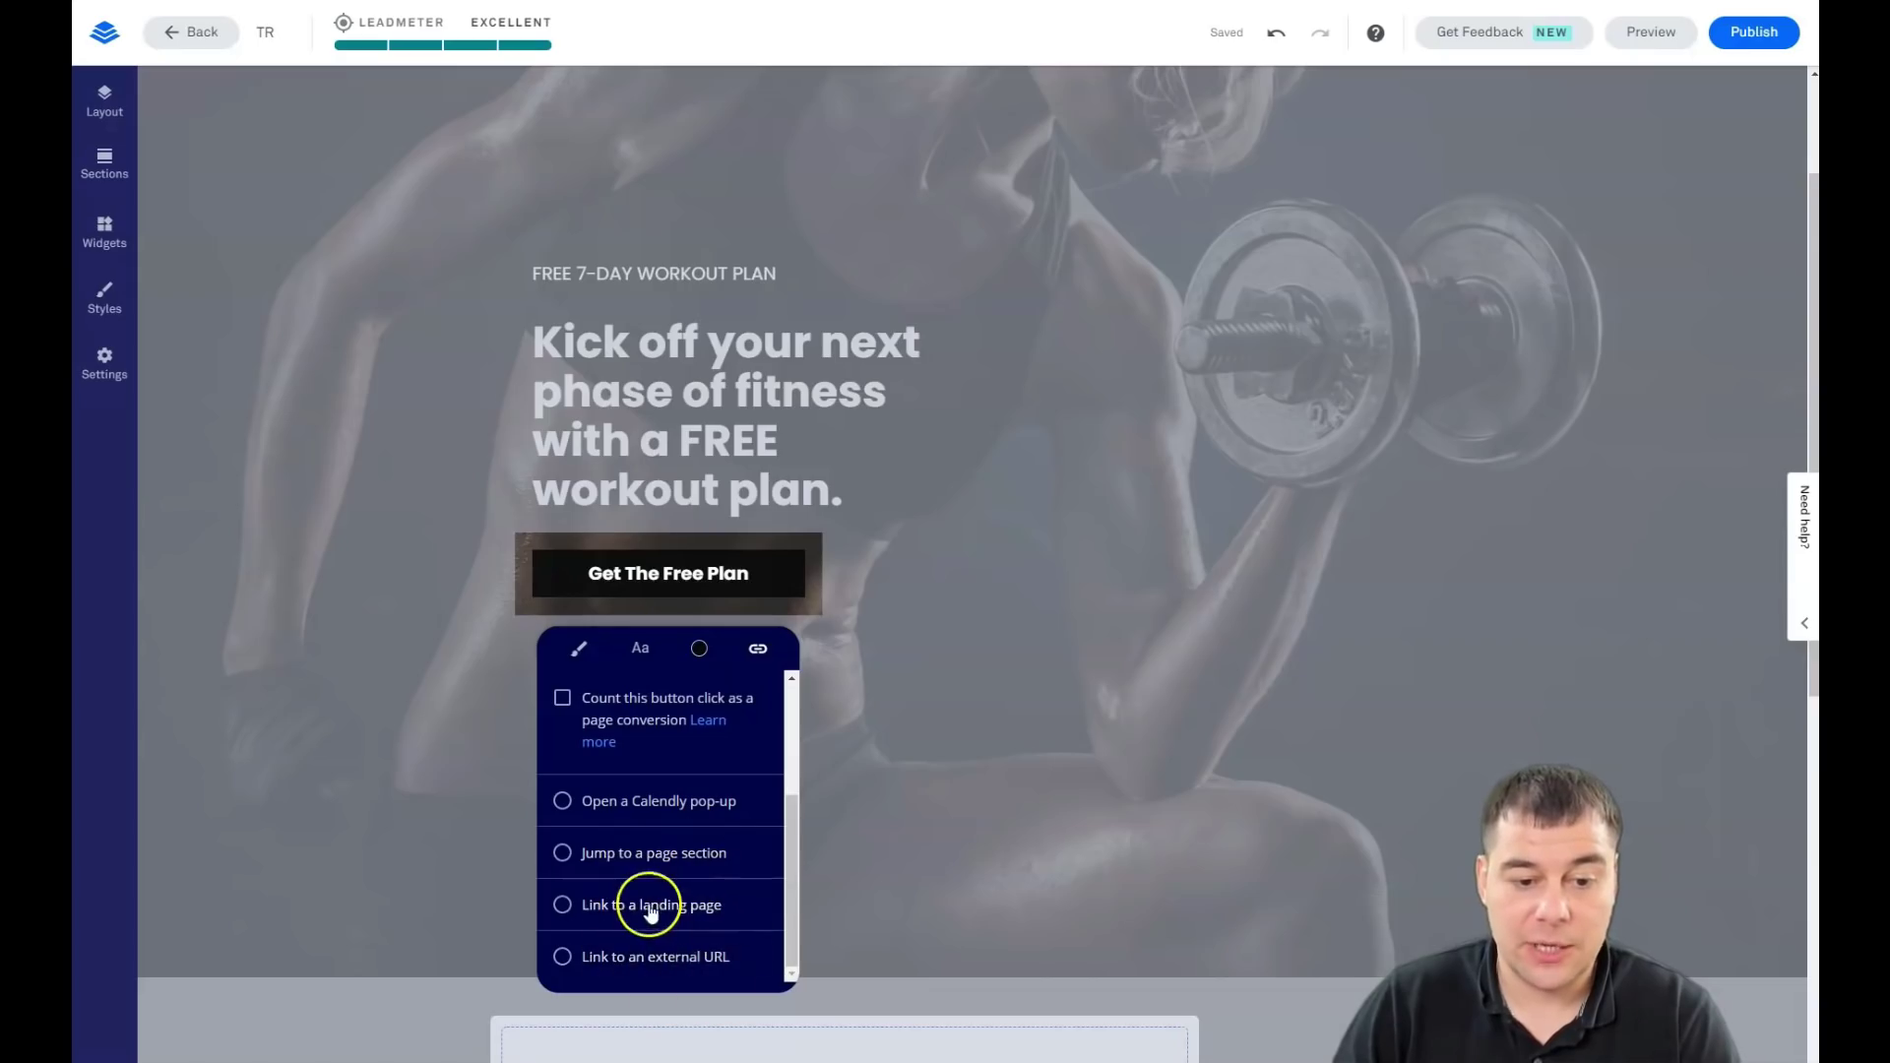
{"action": "scroll", "coordinate": [645, 899], "scroll_direction": "up", "scroll_amount": 3}
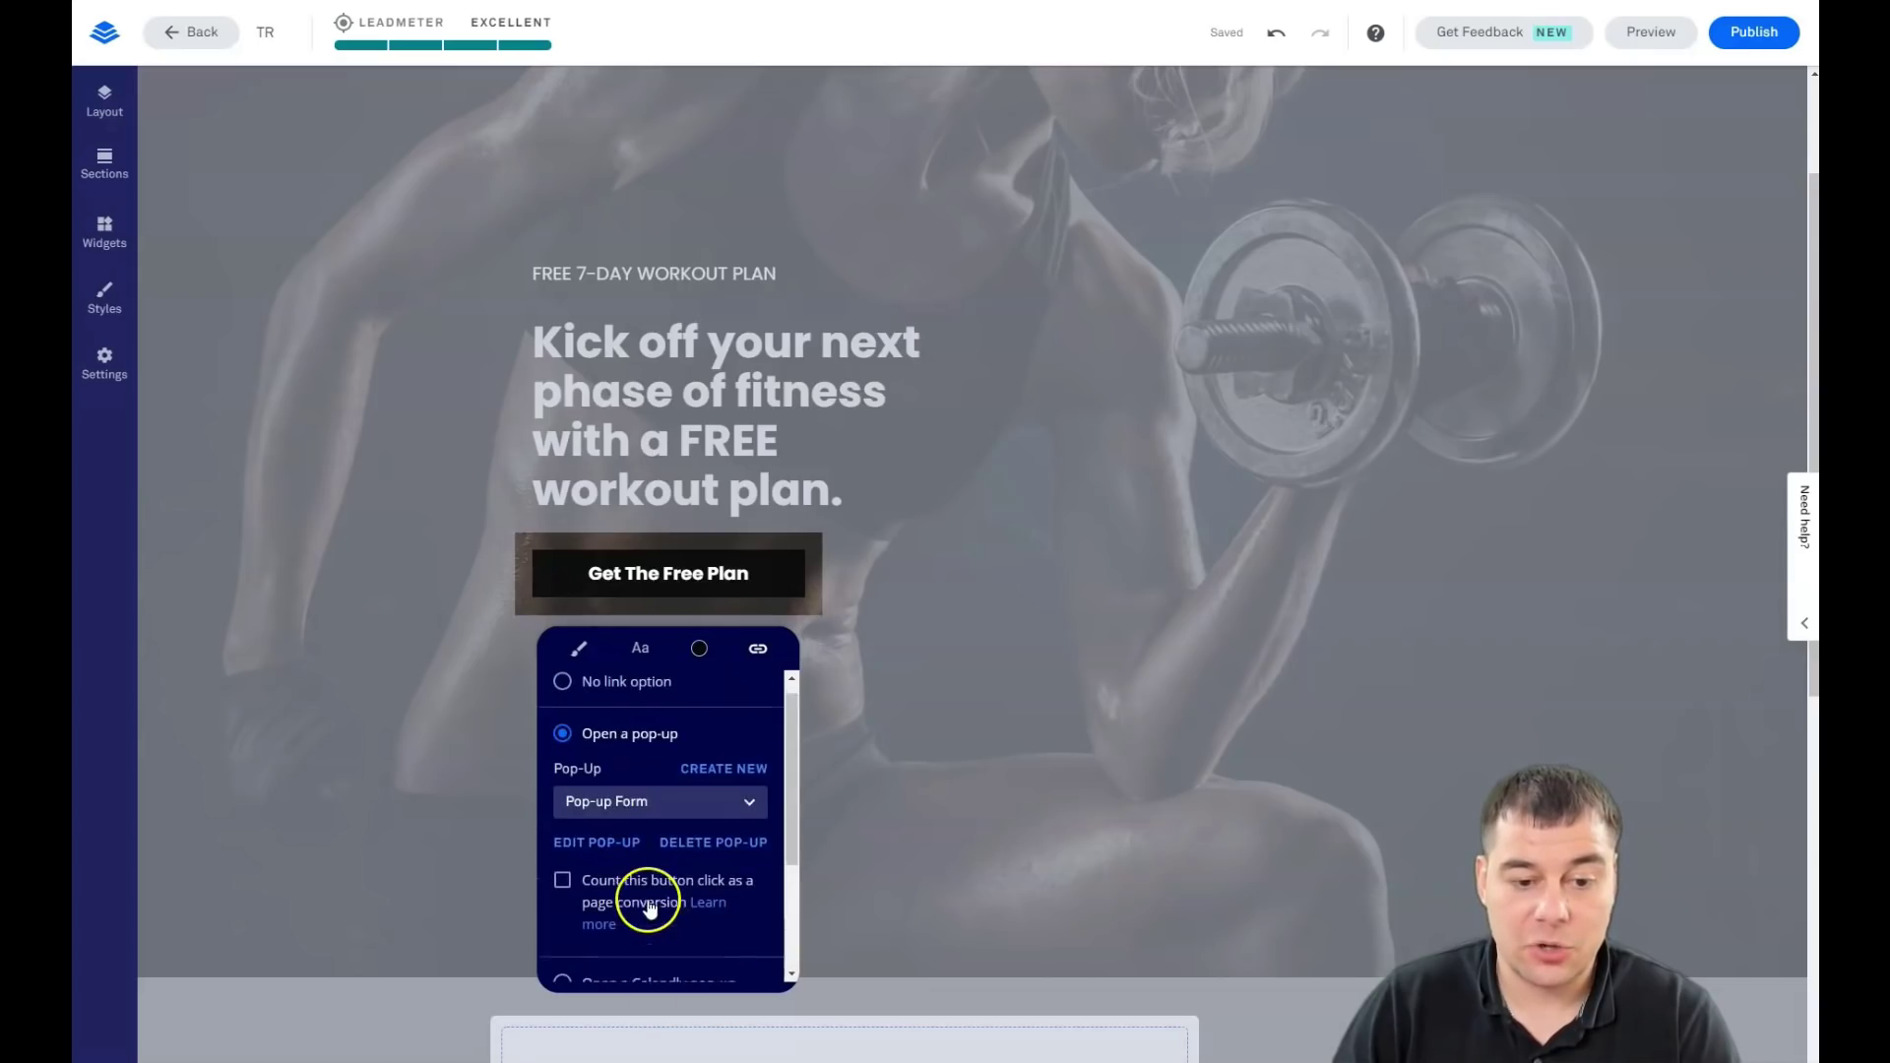
{"action": "left_click", "coordinate": [596, 858]}
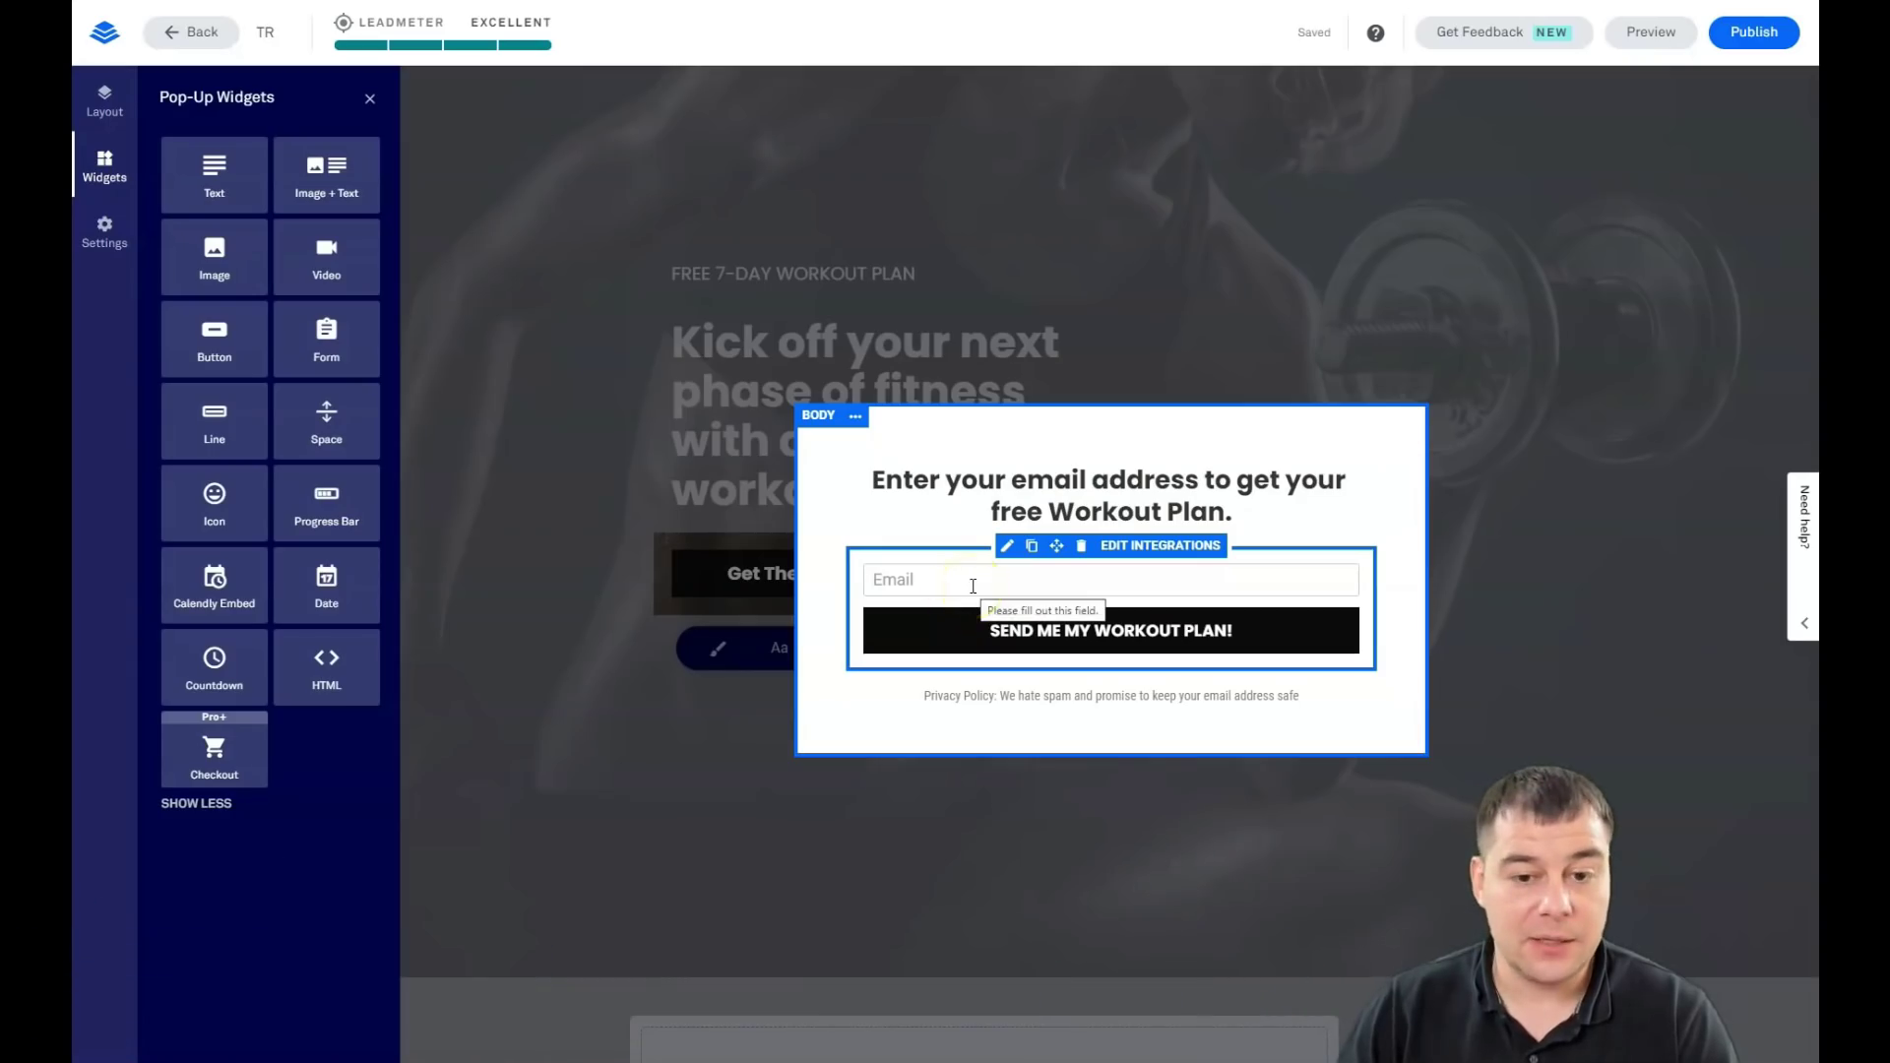
Open the form's integrations, choose Add an Integration and view More Services
{"action": "left_click", "coordinate": [1160, 546]}
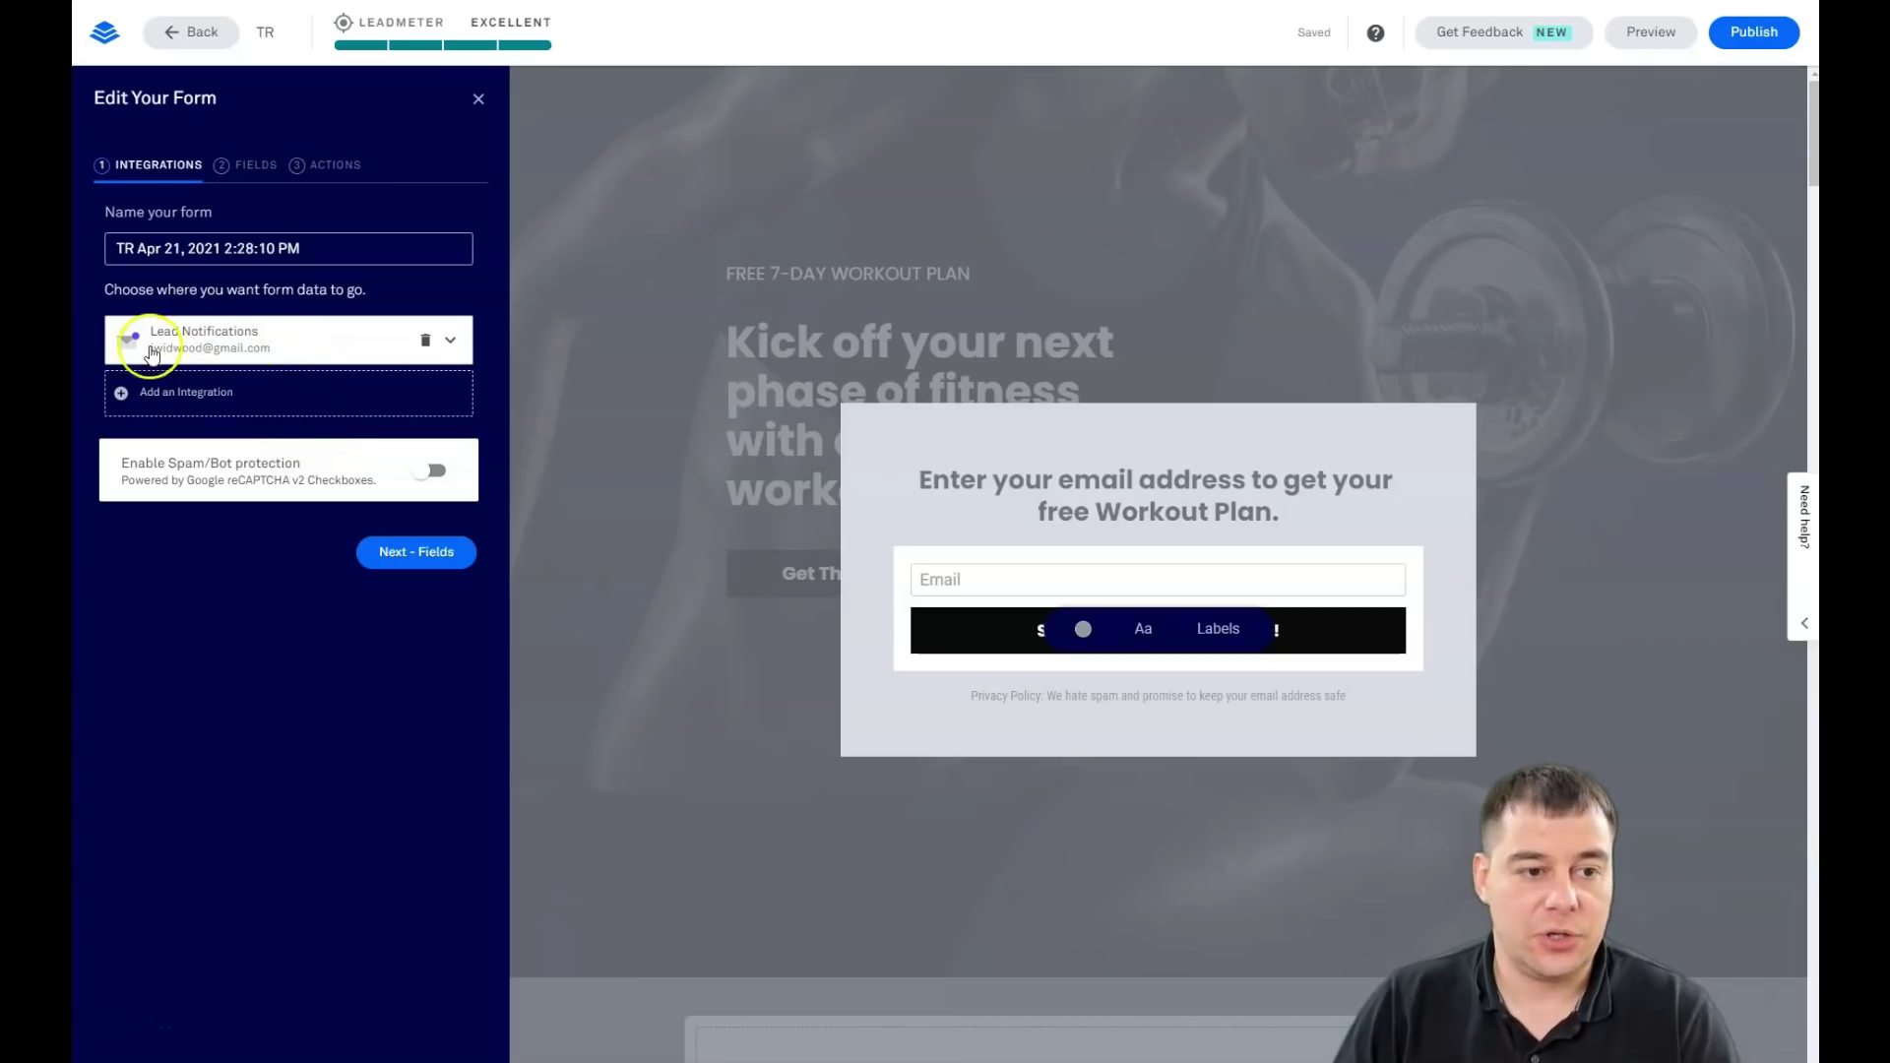
{"action": "left_click", "coordinate": [177, 387]}
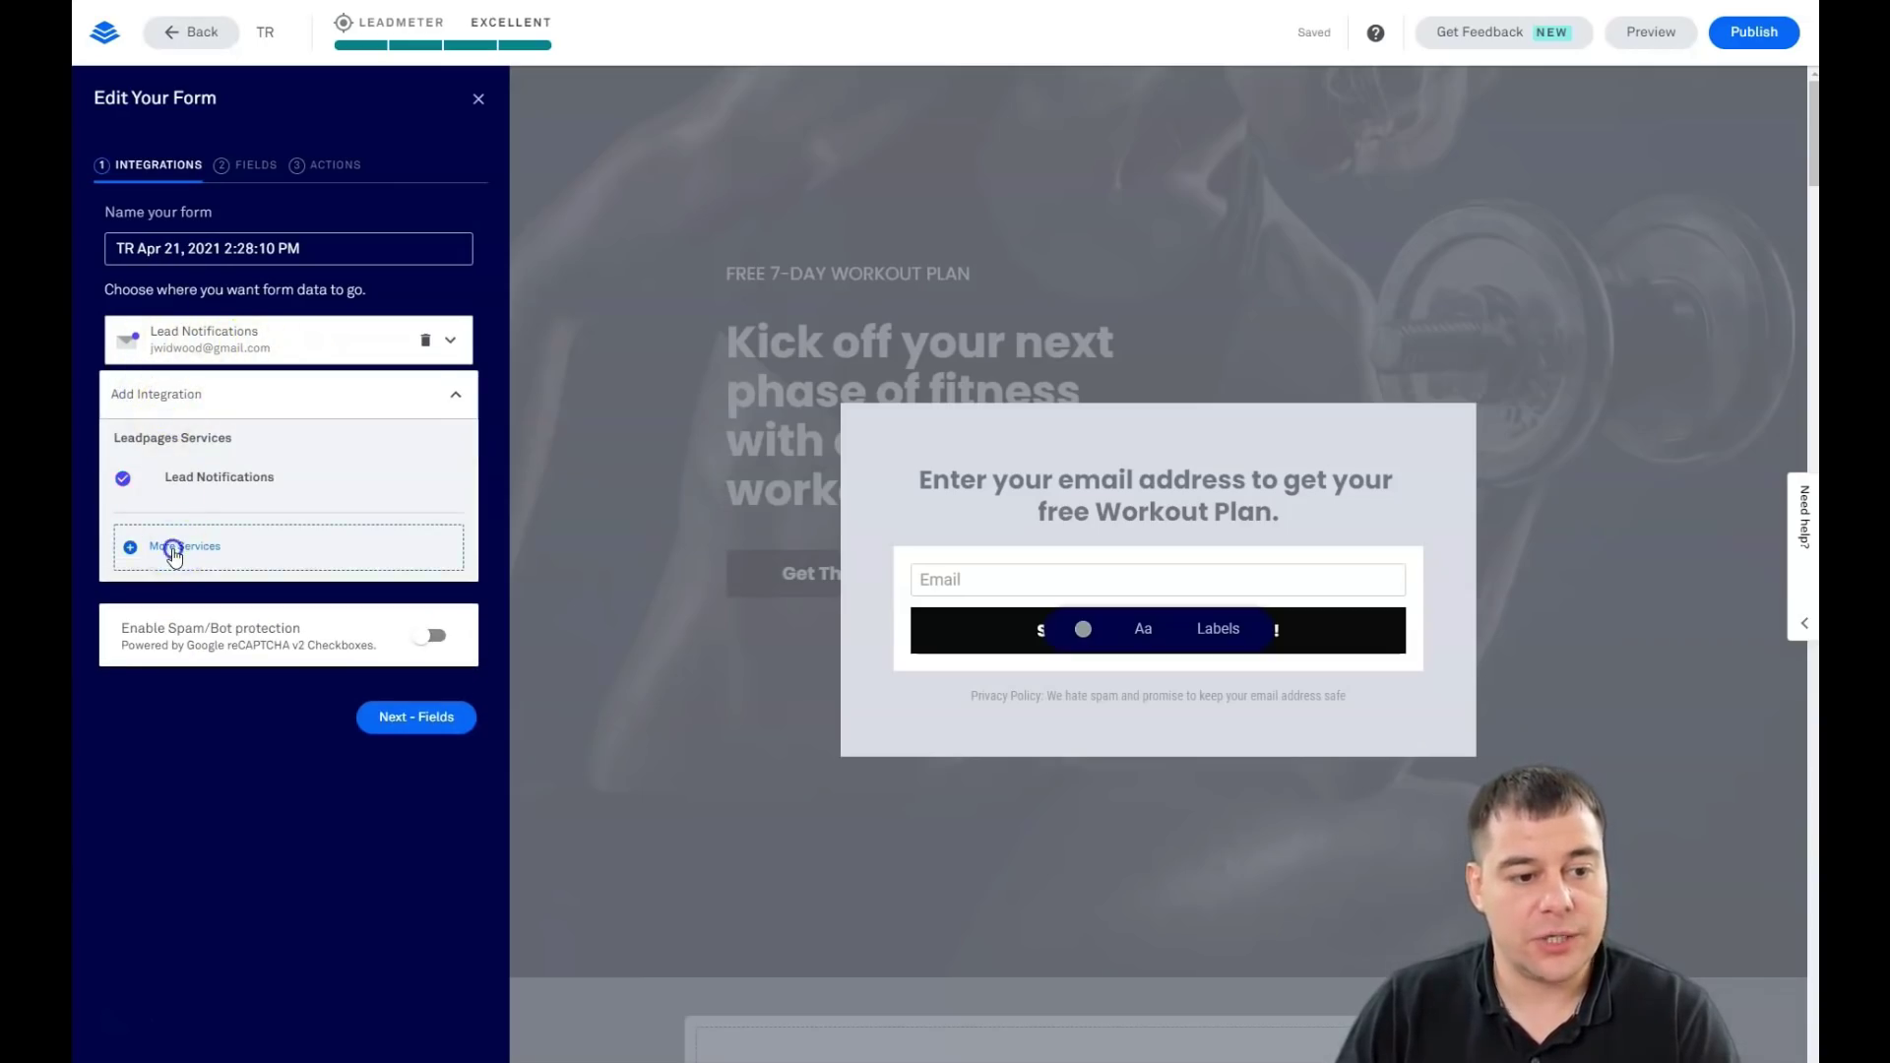
{"action": "left_click", "coordinate": [173, 551]}
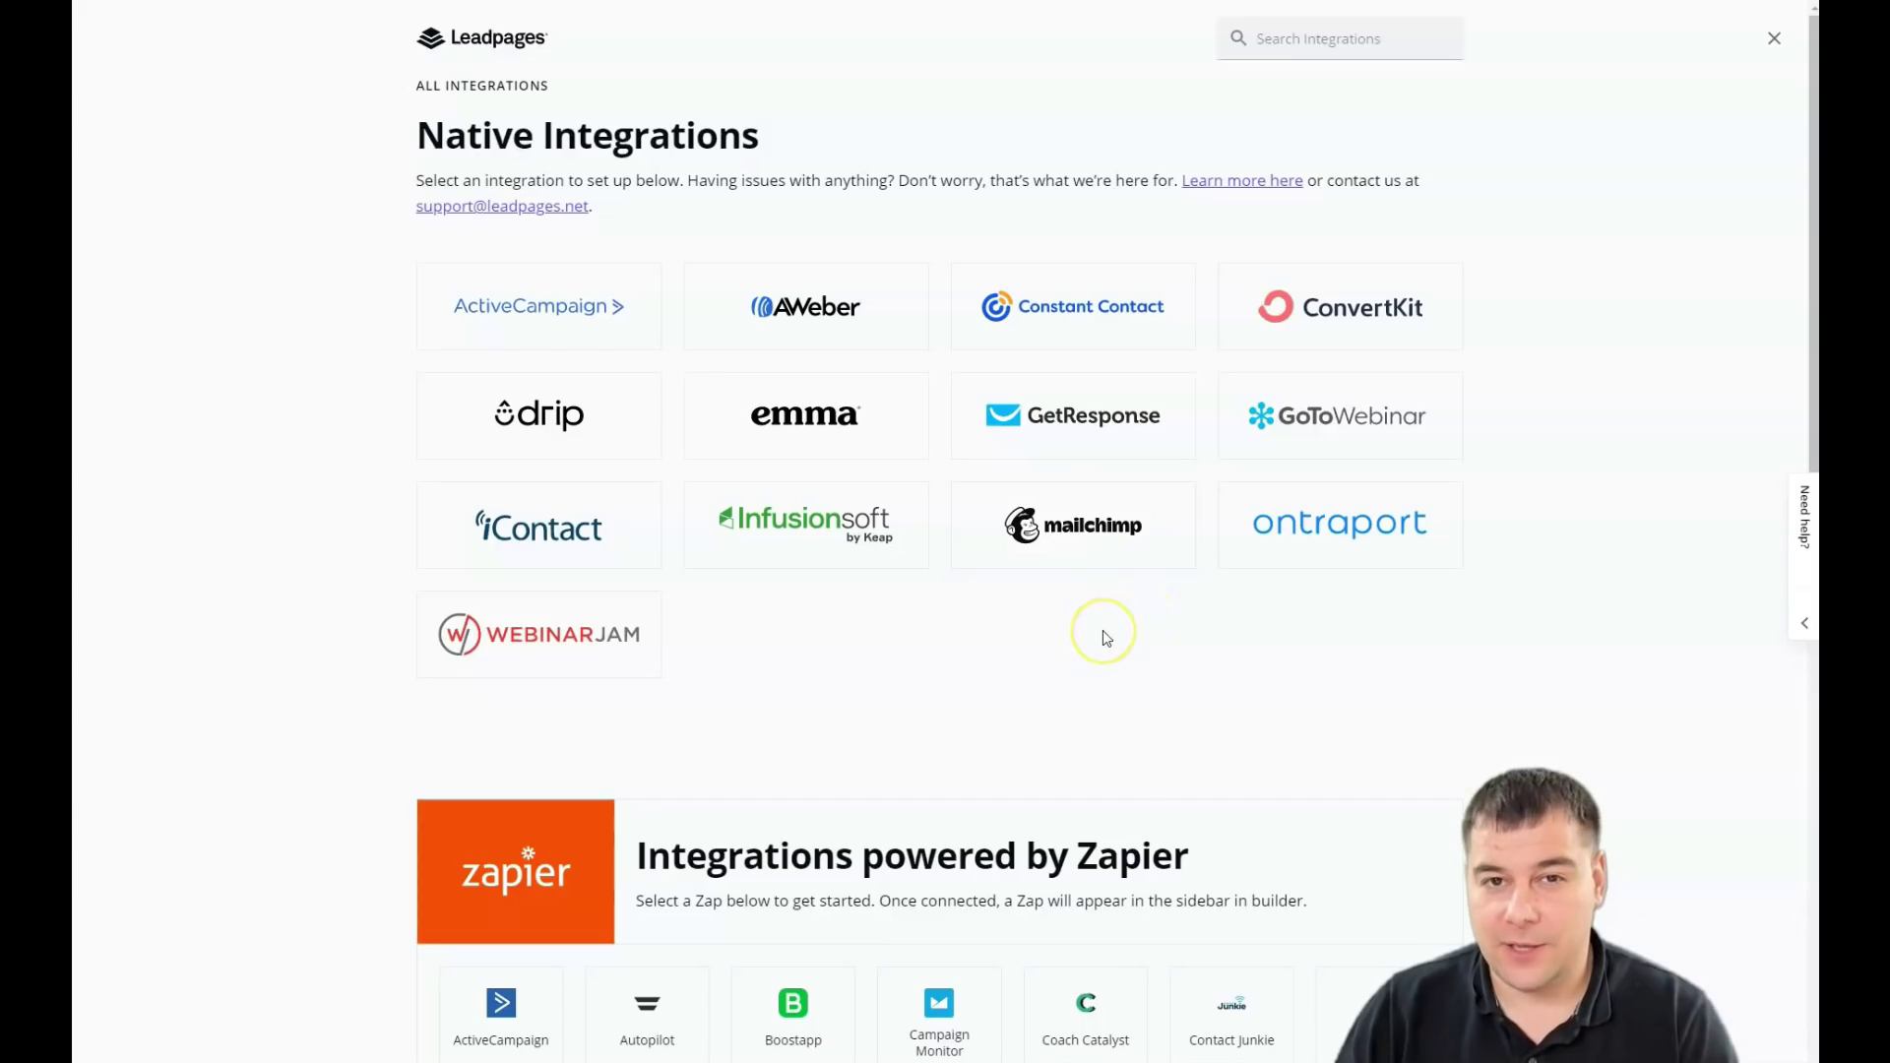
Look through the Native Integrations and Zapier lists, then close the integrations catalogue
{"action": "scroll", "coordinate": [1102, 630], "scroll_direction": "down", "scroll_amount": 2}
{"action": "scroll", "coordinate": [1077, 520], "scroll_direction": "up", "scroll_amount": 2}
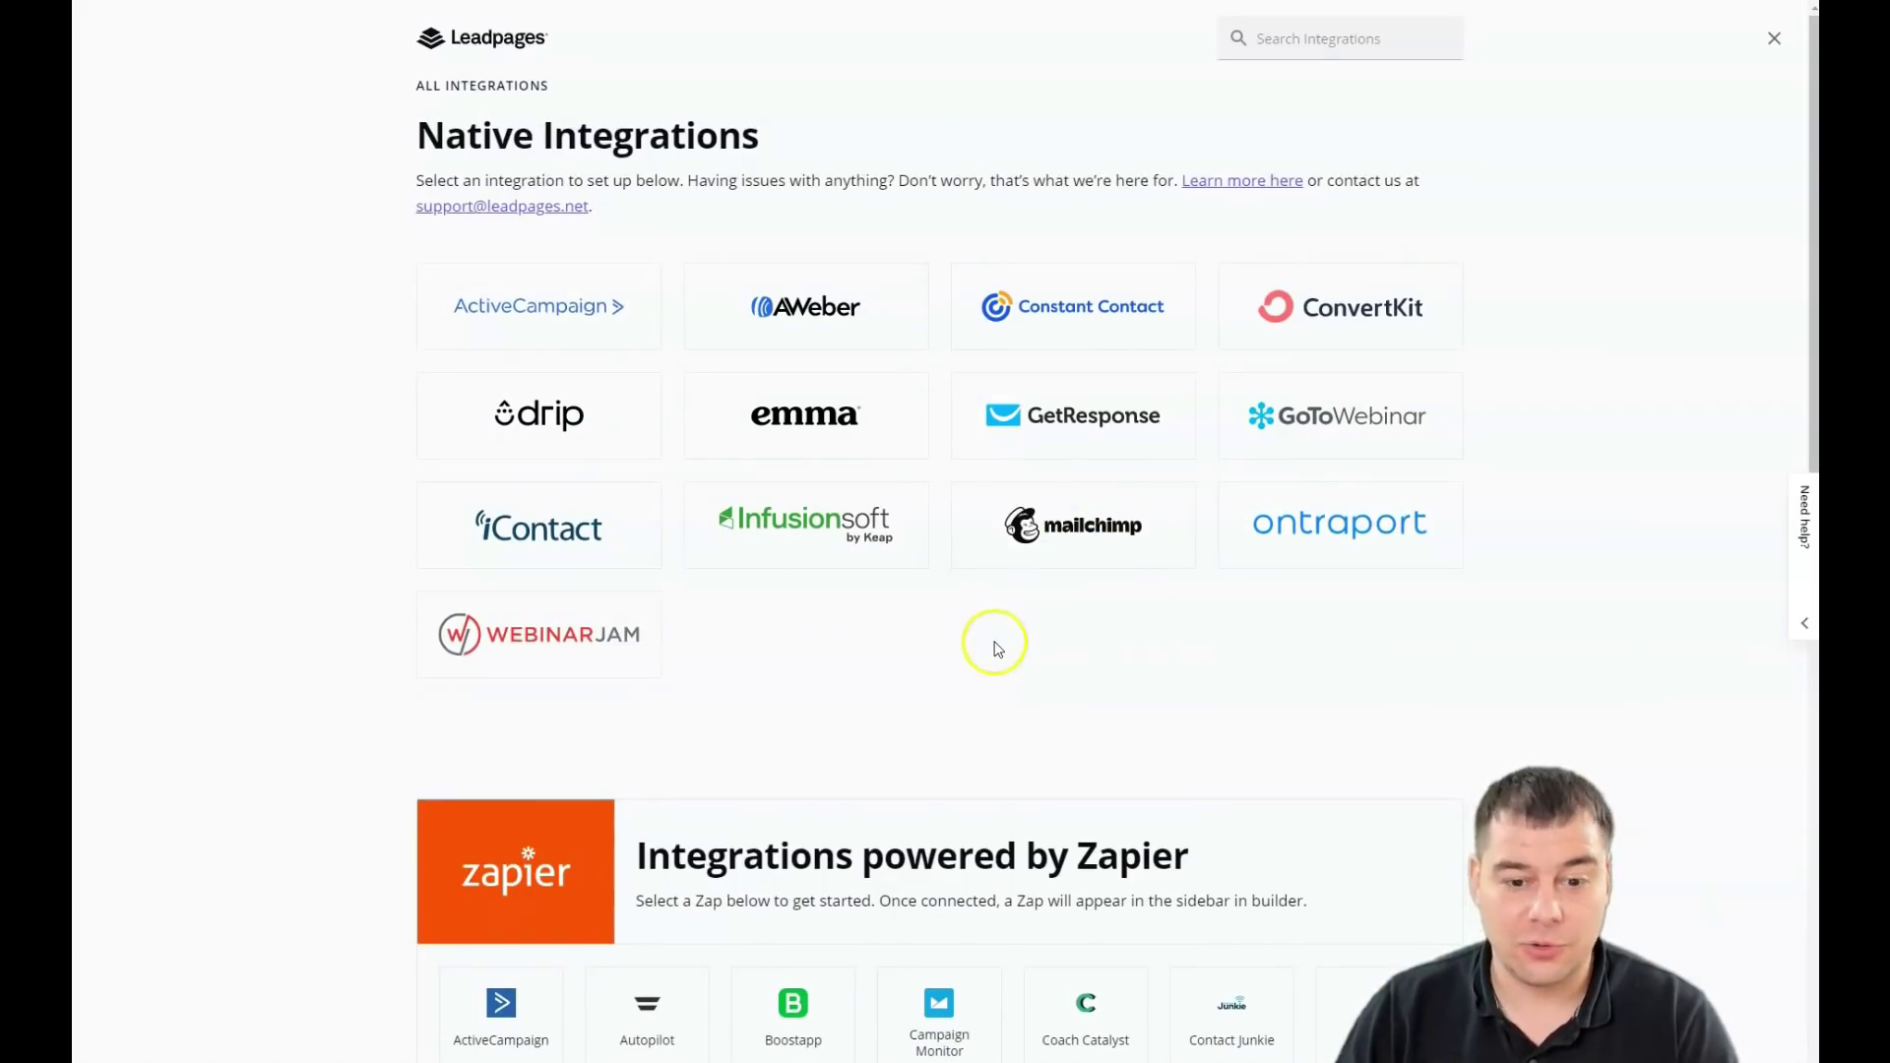
{"action": "scroll", "coordinate": [996, 647], "scroll_direction": "down", "scroll_amount": 2}
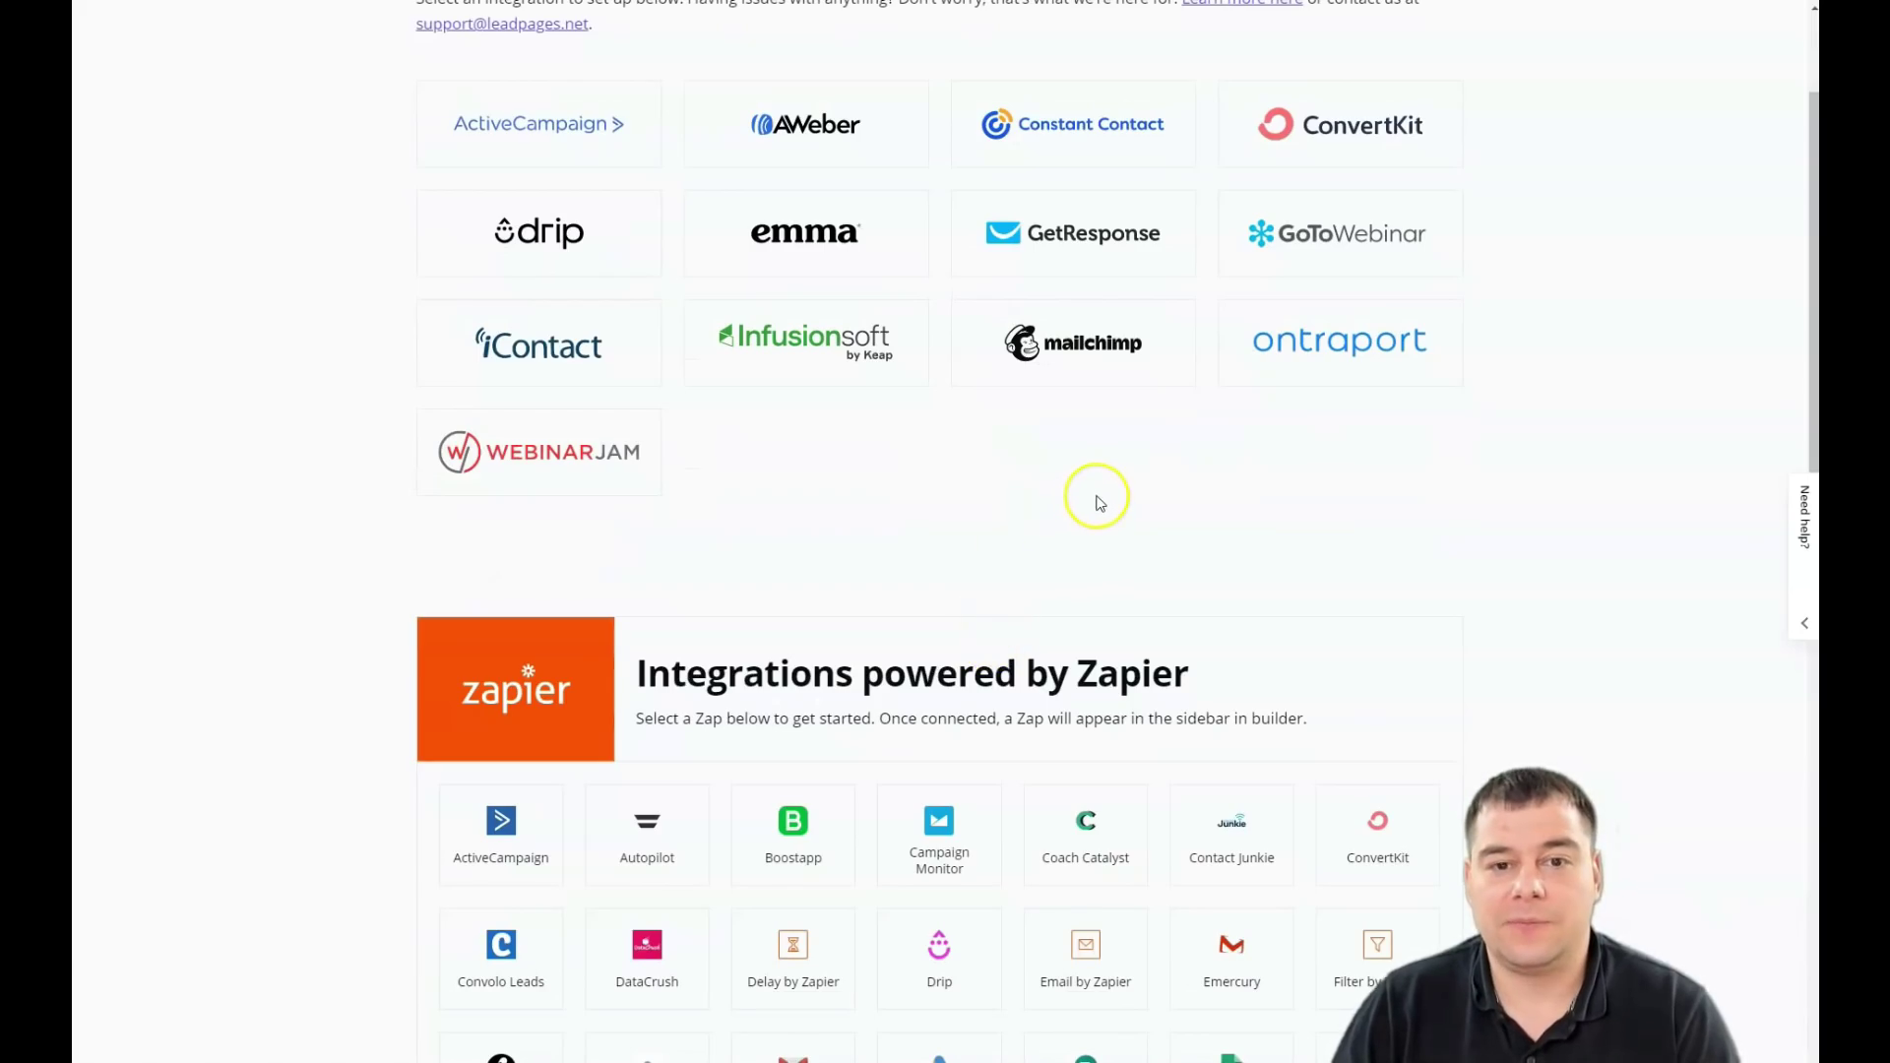
{"action": "scroll", "coordinate": [1102, 506], "scroll_direction": "down", "scroll_amount": 4}
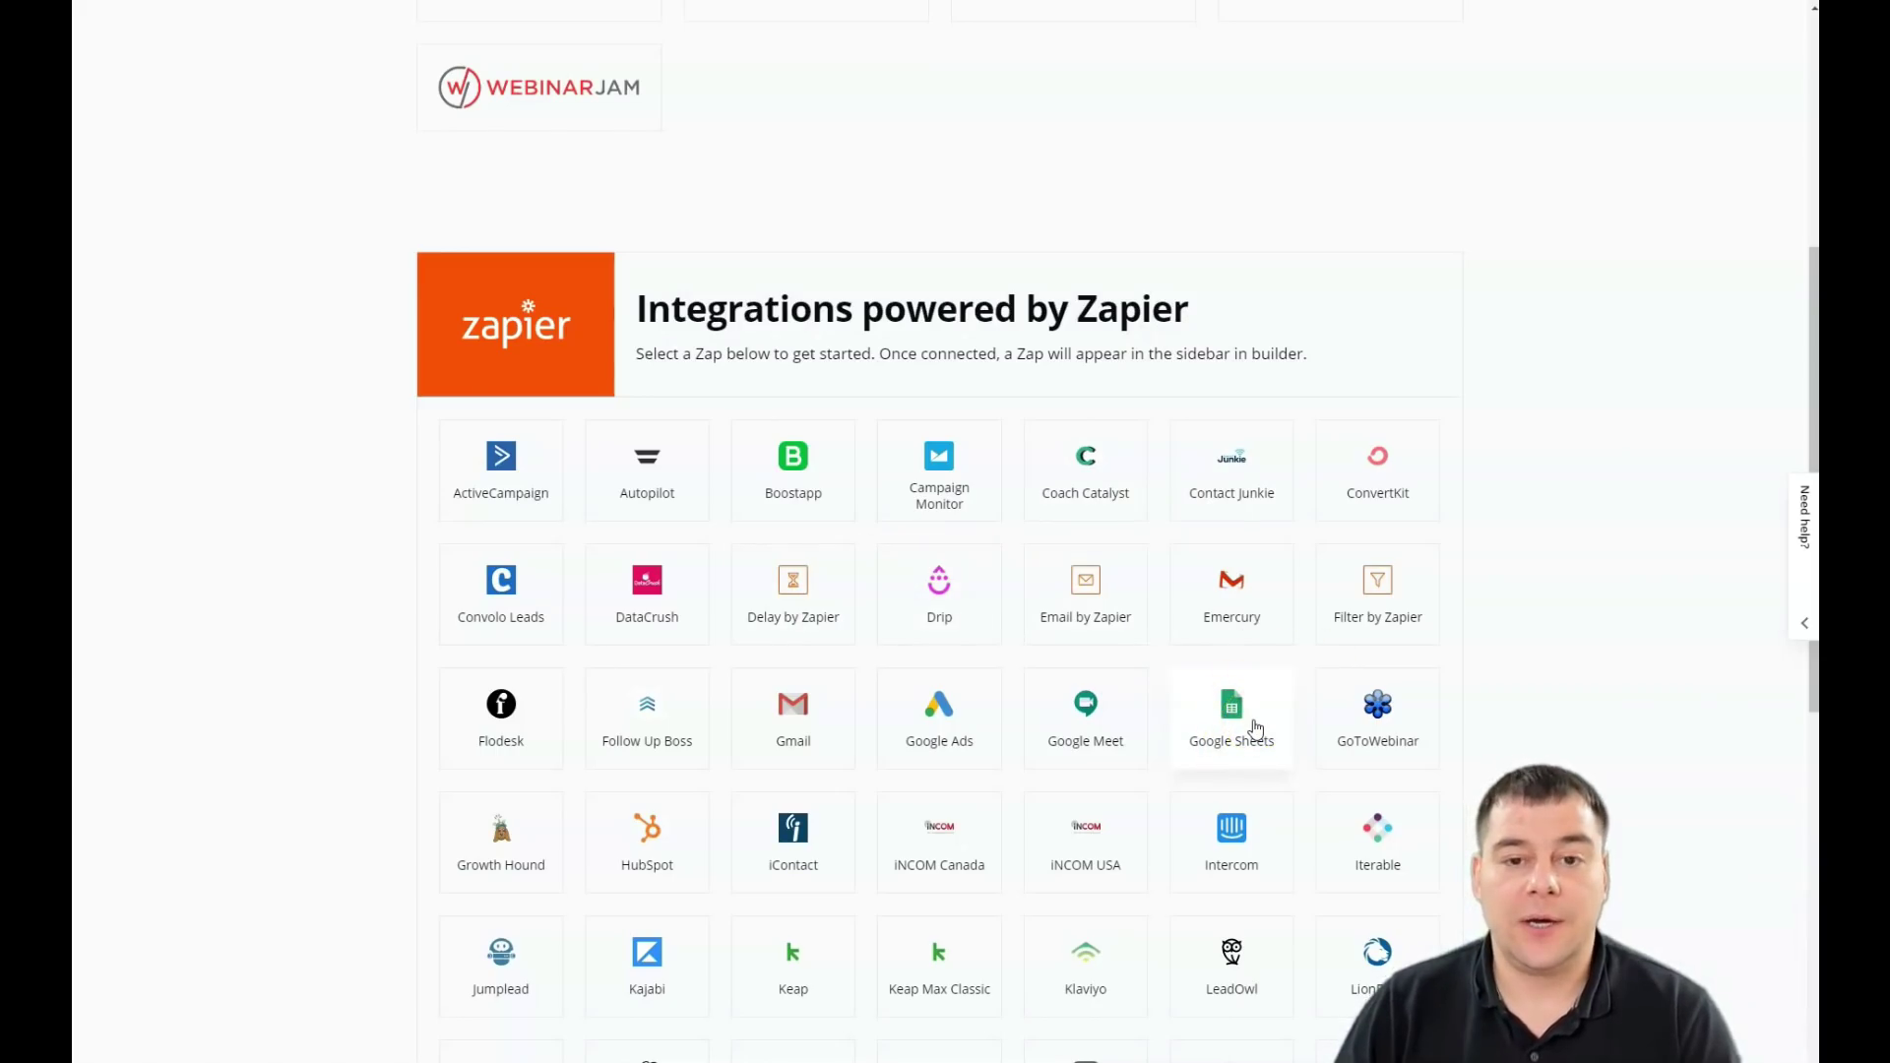
{"action": "scroll", "coordinate": [1242, 728], "scroll_direction": "up", "scroll_amount": 6}
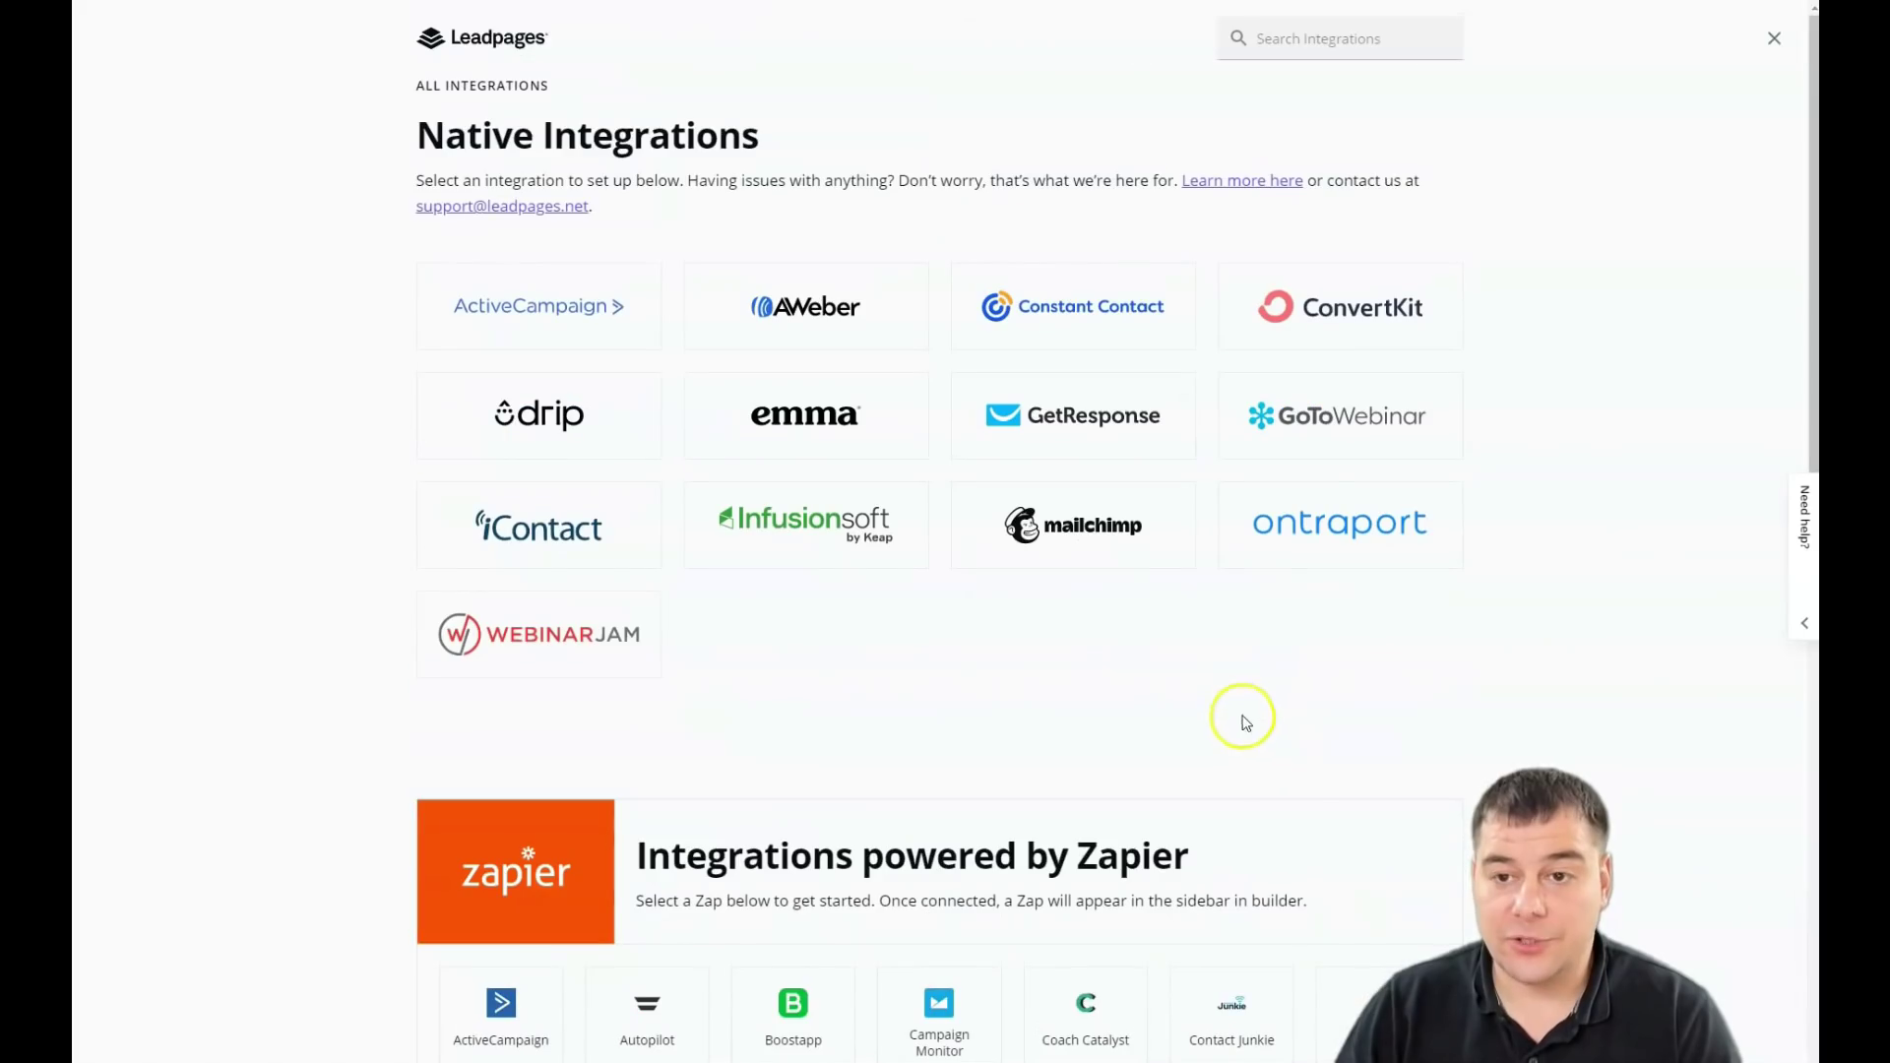
{"action": "left_click", "coordinate": [1772, 43]}
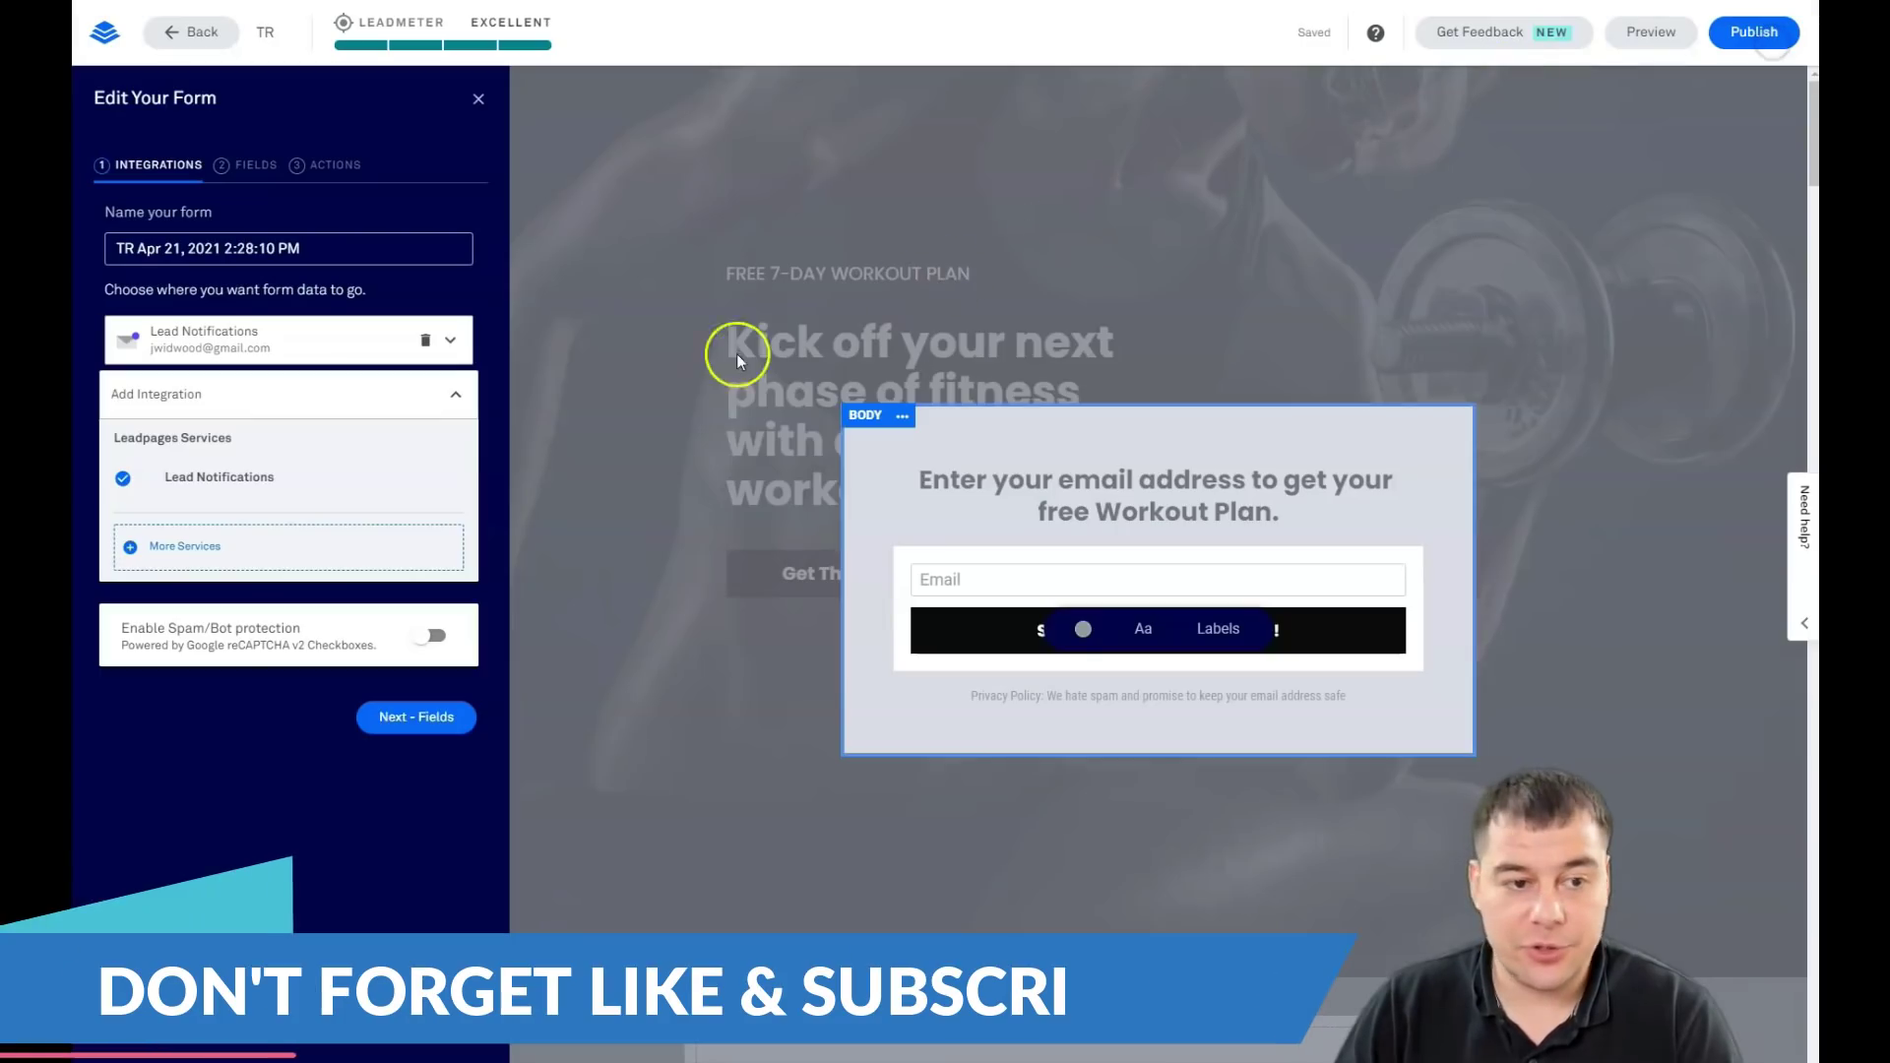
On the form's Fields step, add a First Name field
{"action": "left_click", "coordinate": [238, 170]}
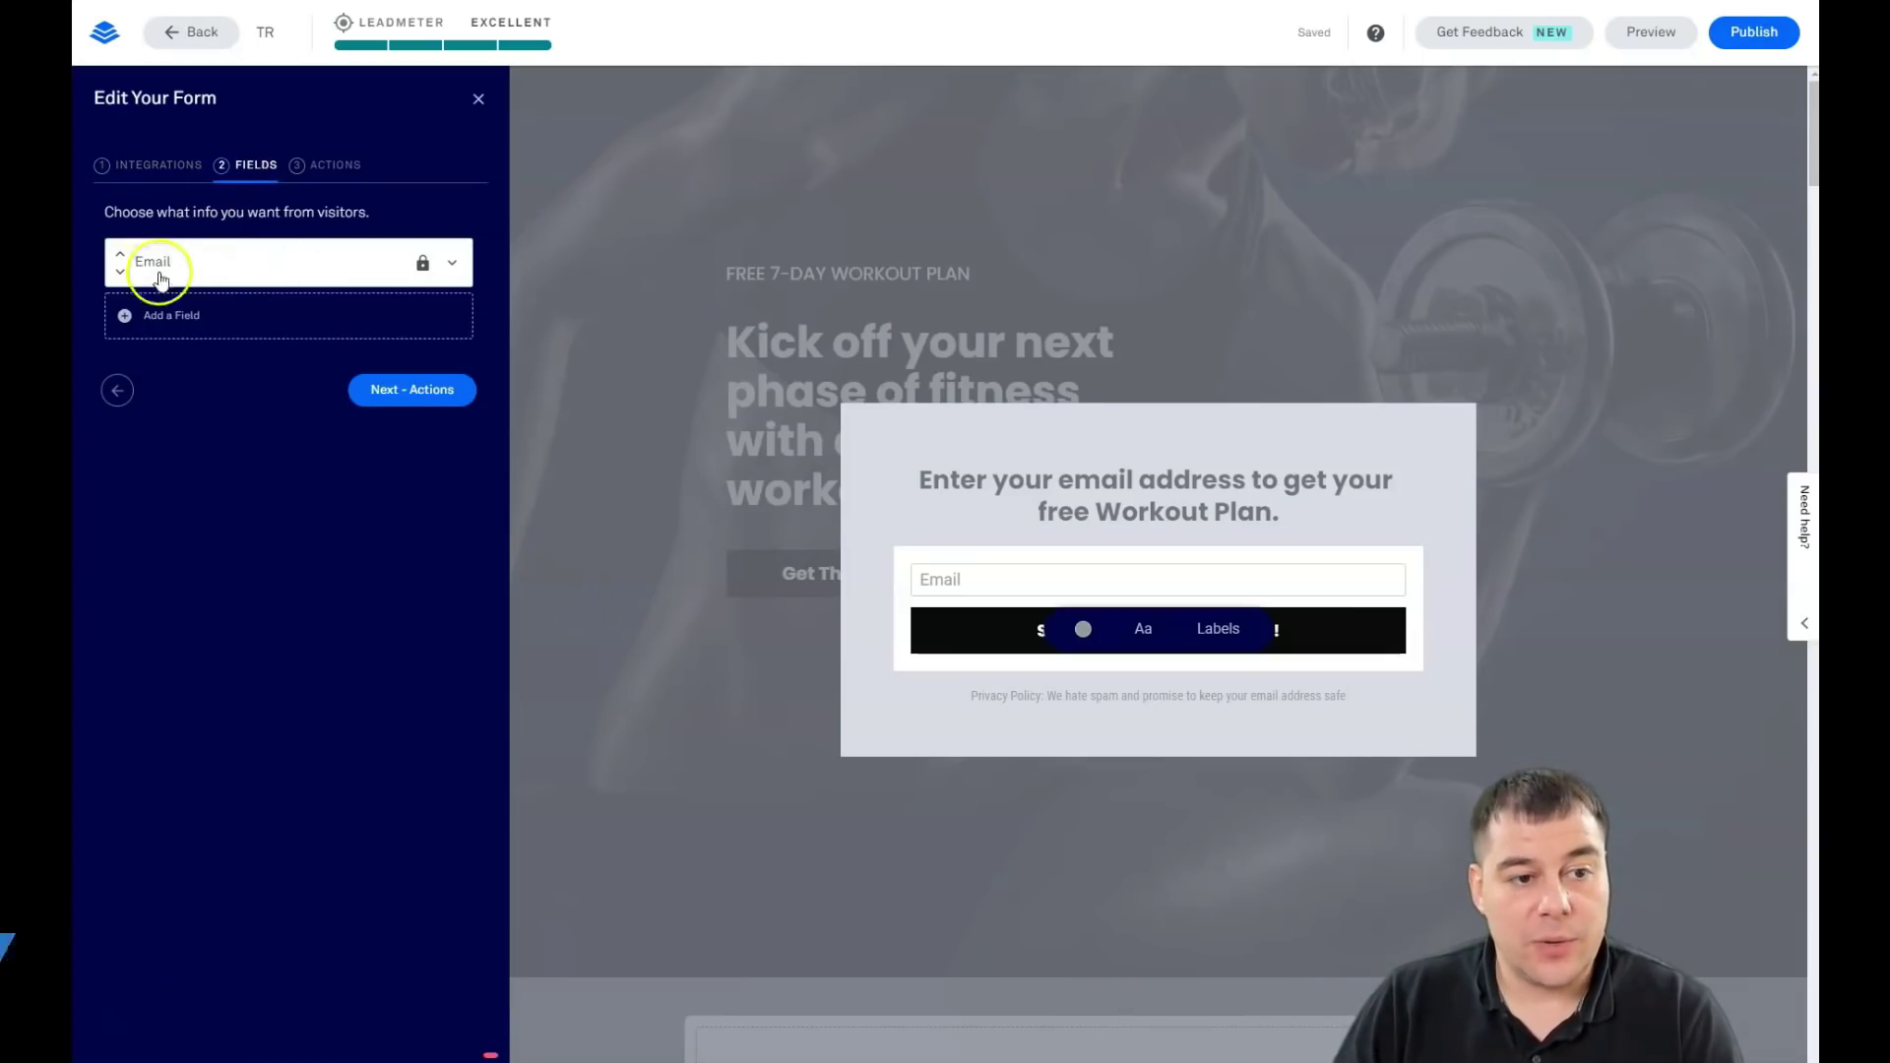
{"action": "left_click", "coordinate": [167, 325]}
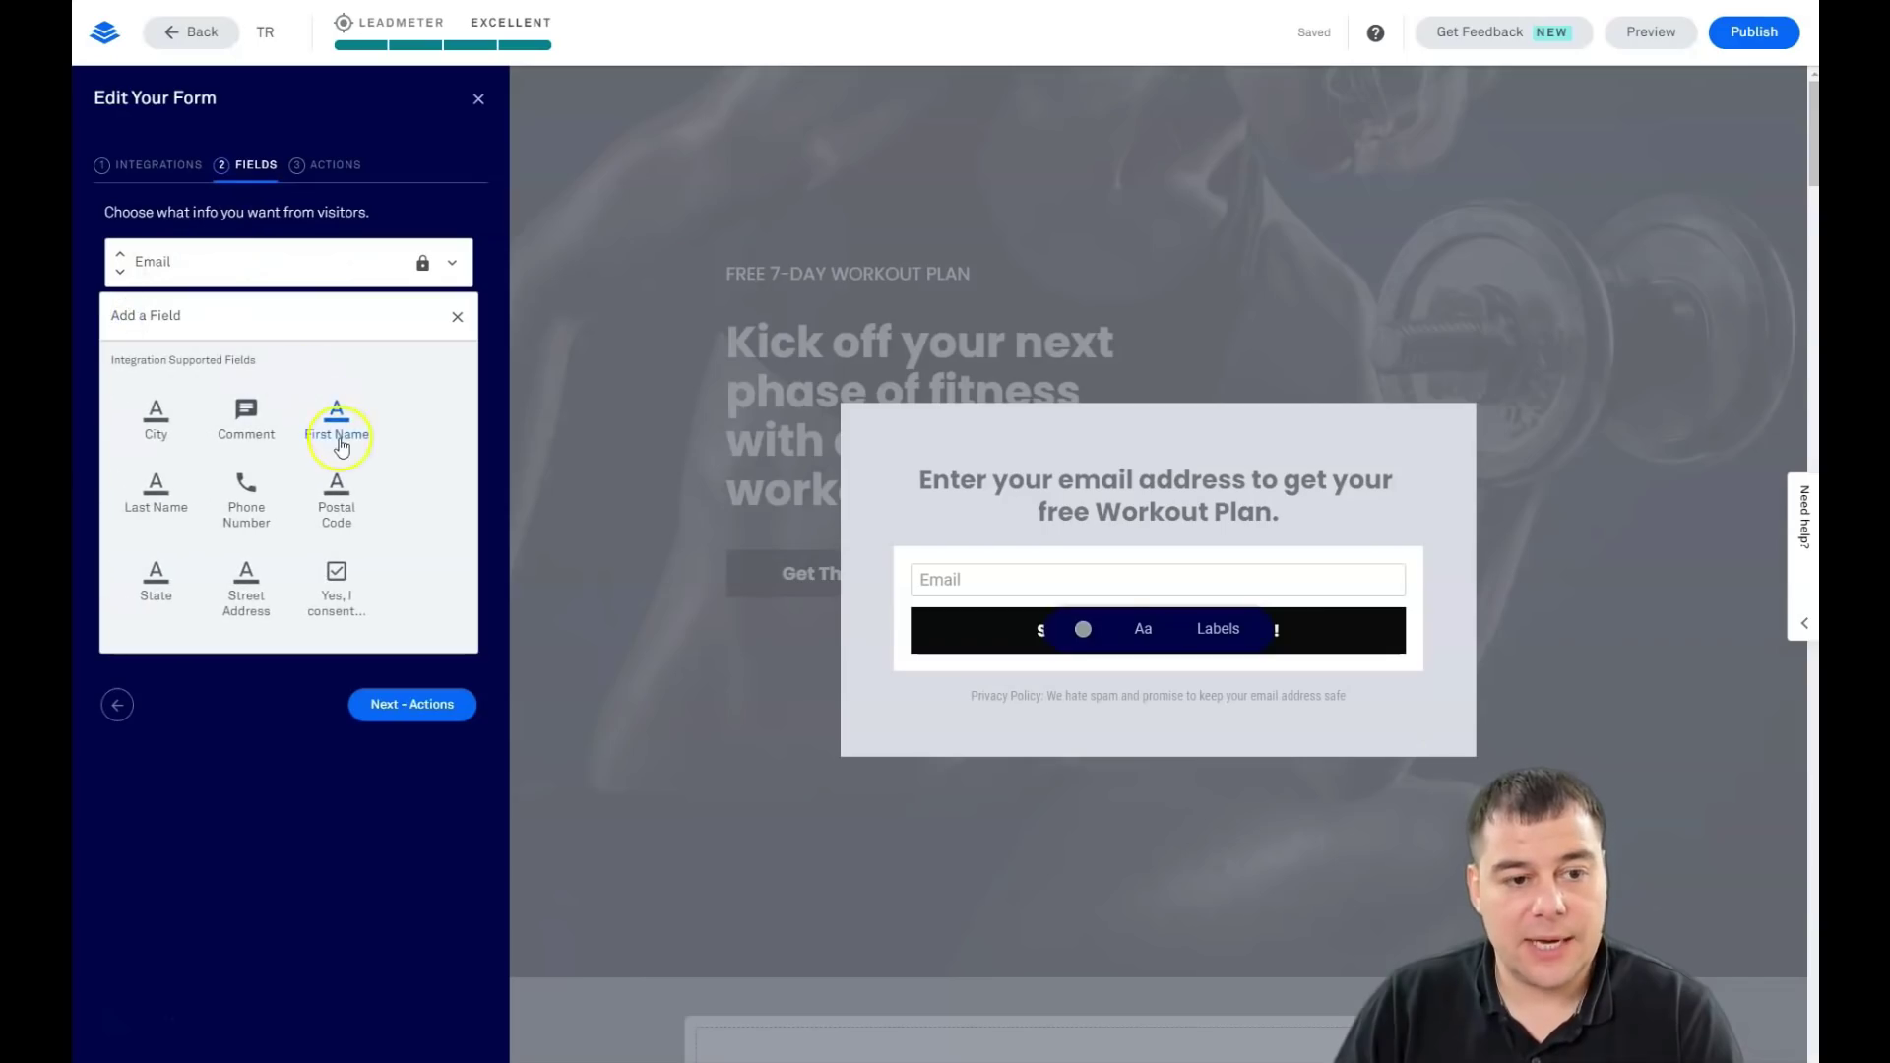
{"action": "left_click", "coordinate": [336, 434]}
{"action": "left_click", "coordinate": [433, 313]}
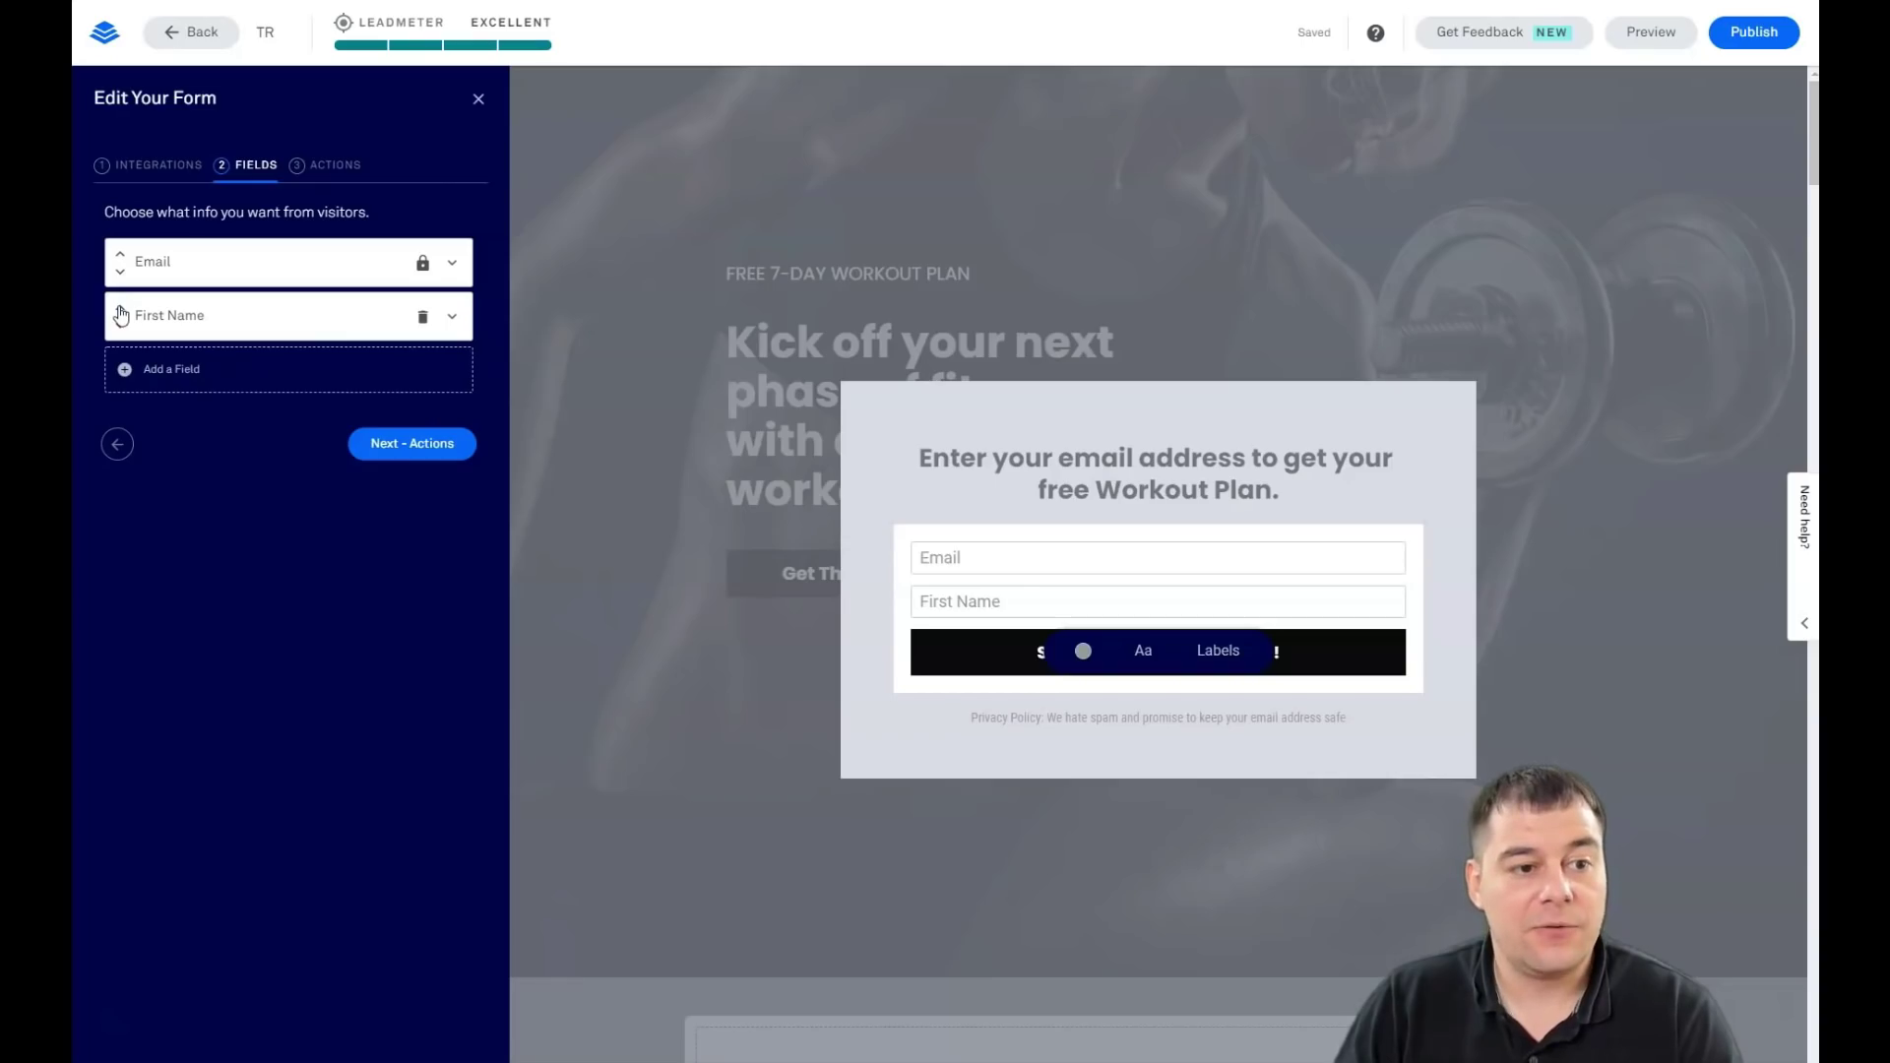
Move First Name above Email and check the other available field types
{"action": "left_click", "coordinate": [120, 311]}
{"action": "left_click", "coordinate": [119, 277]}
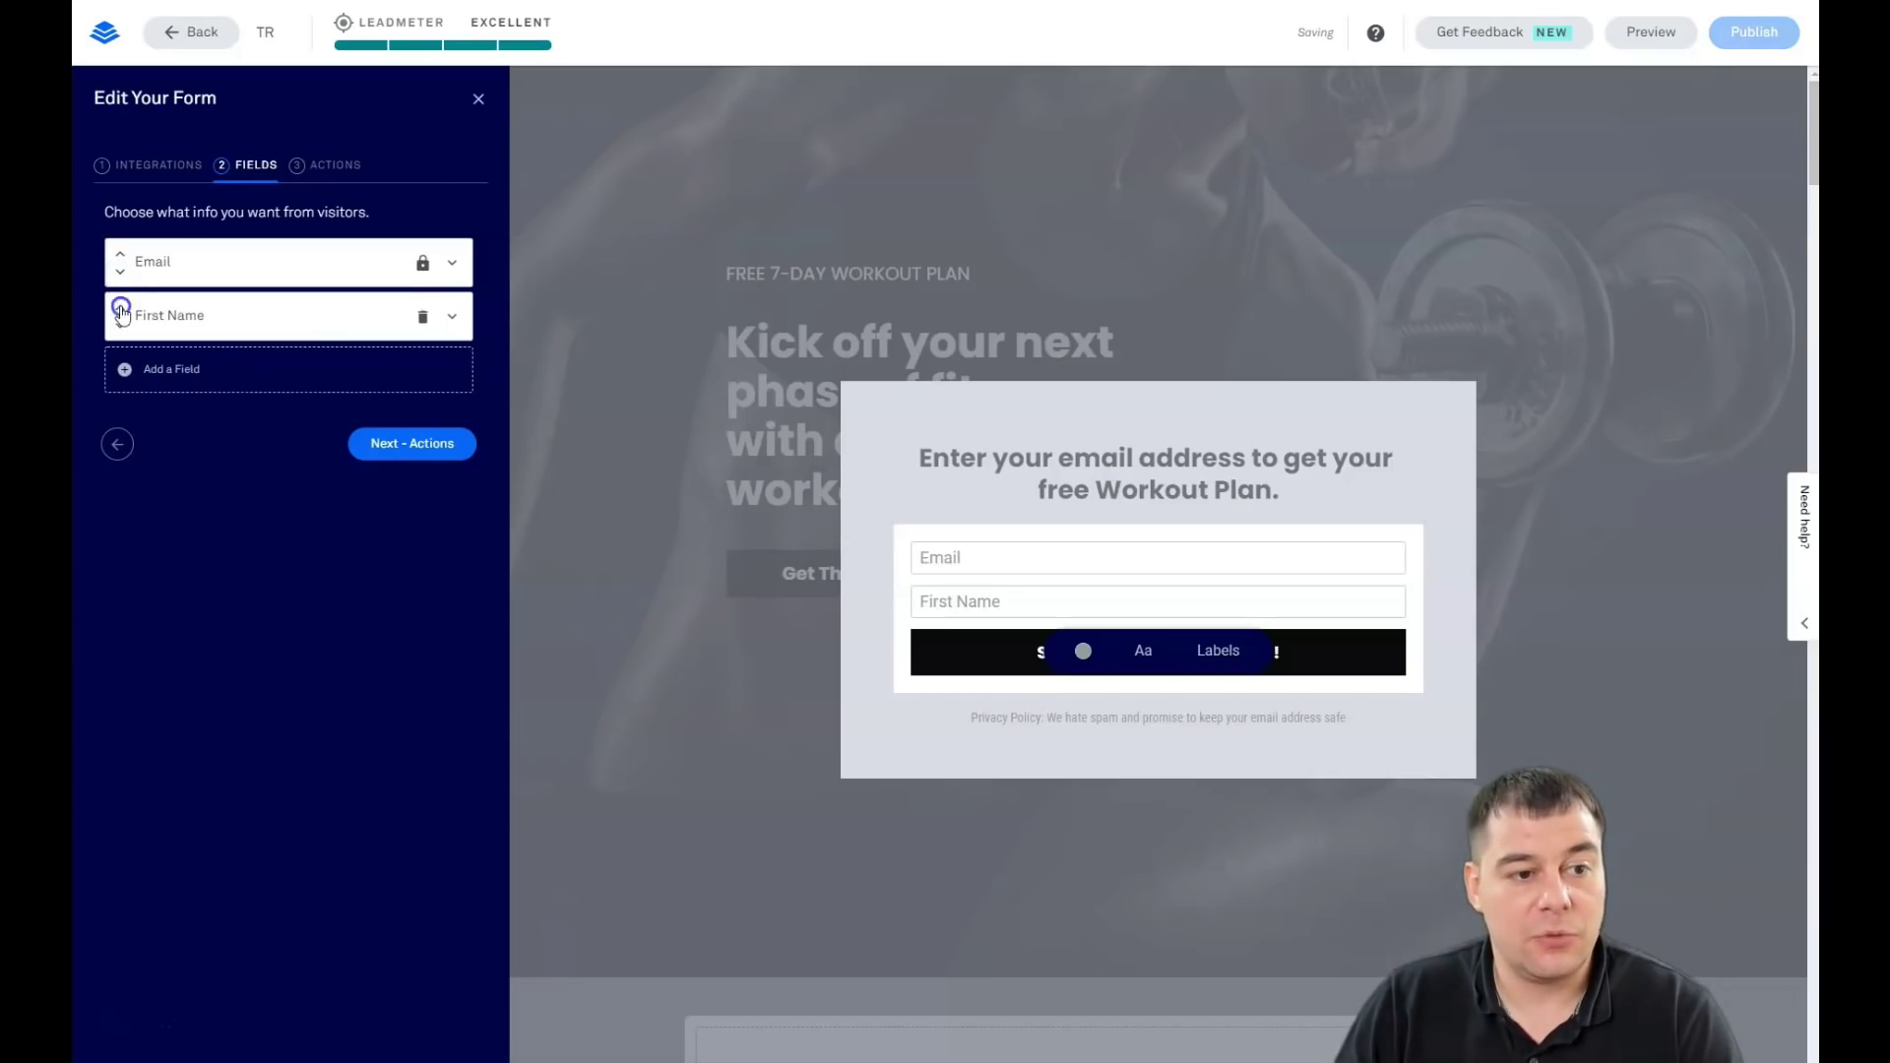
{"action": "left_click", "coordinate": [120, 308]}
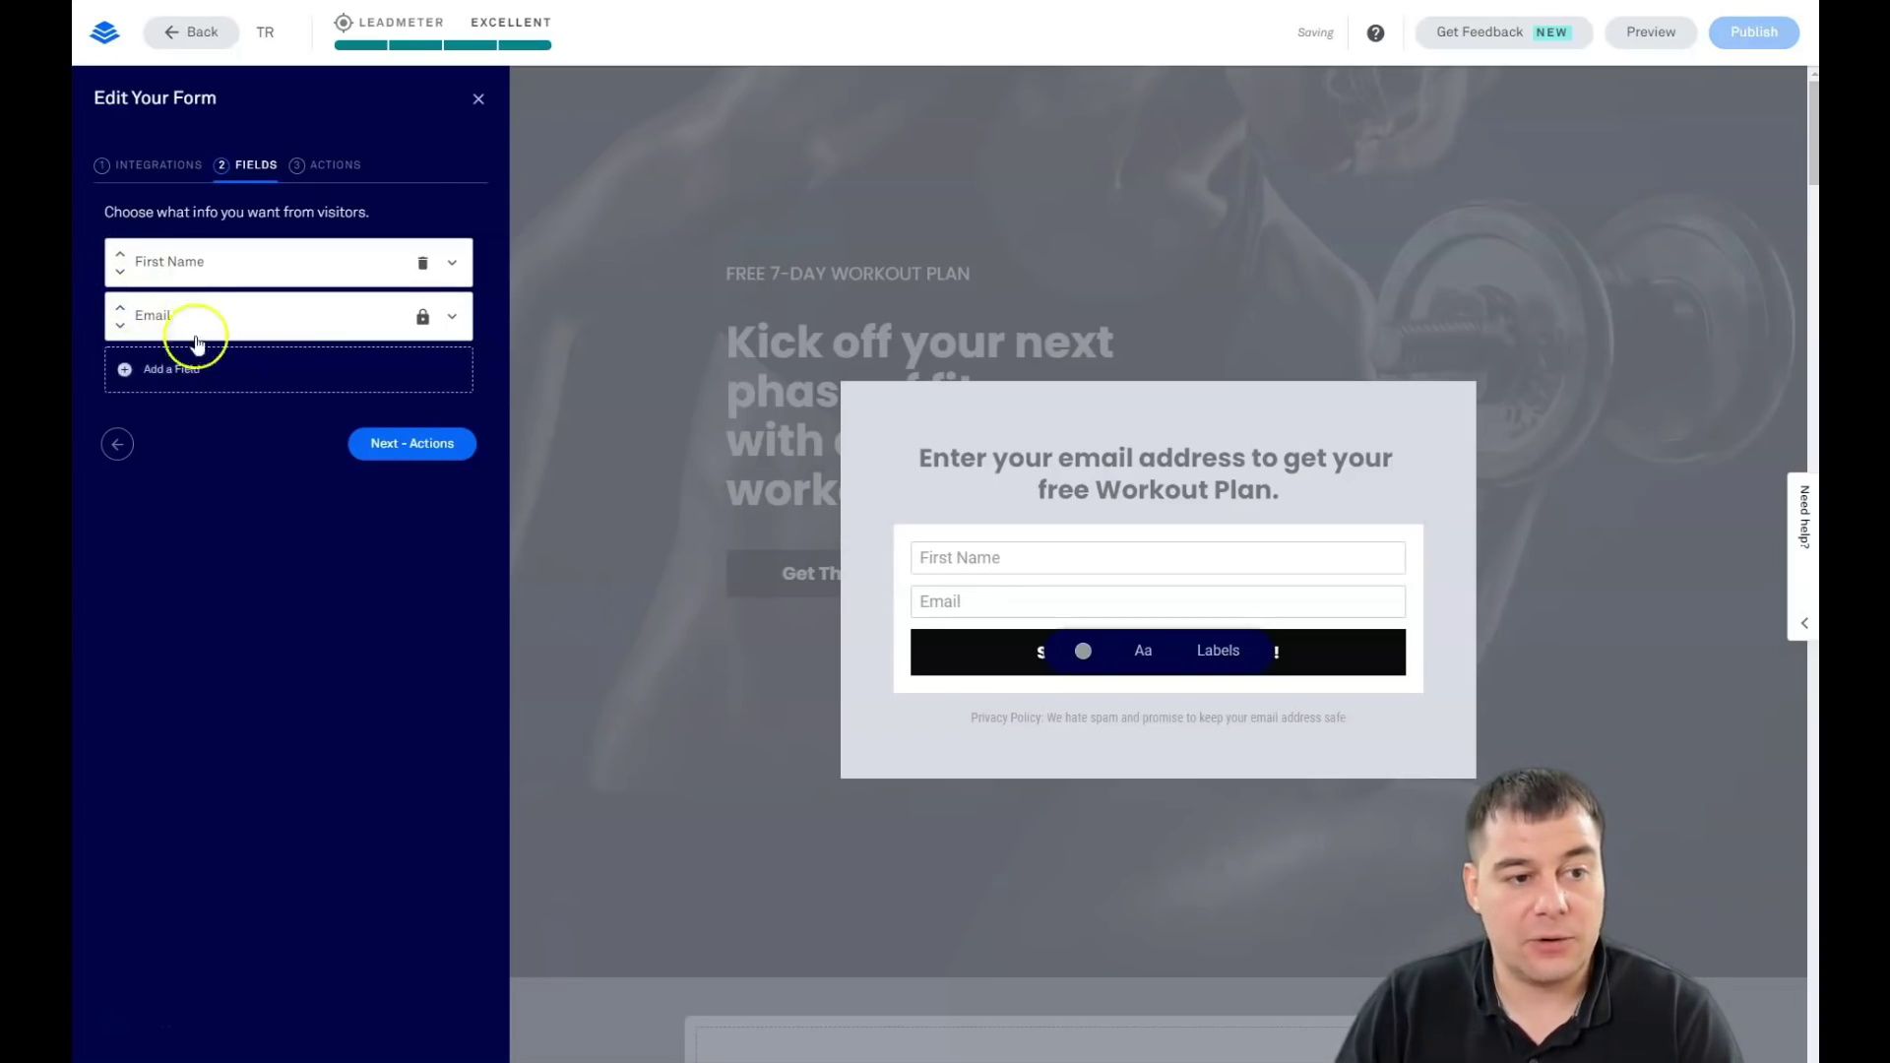
{"action": "left_click", "coordinate": [147, 372]}
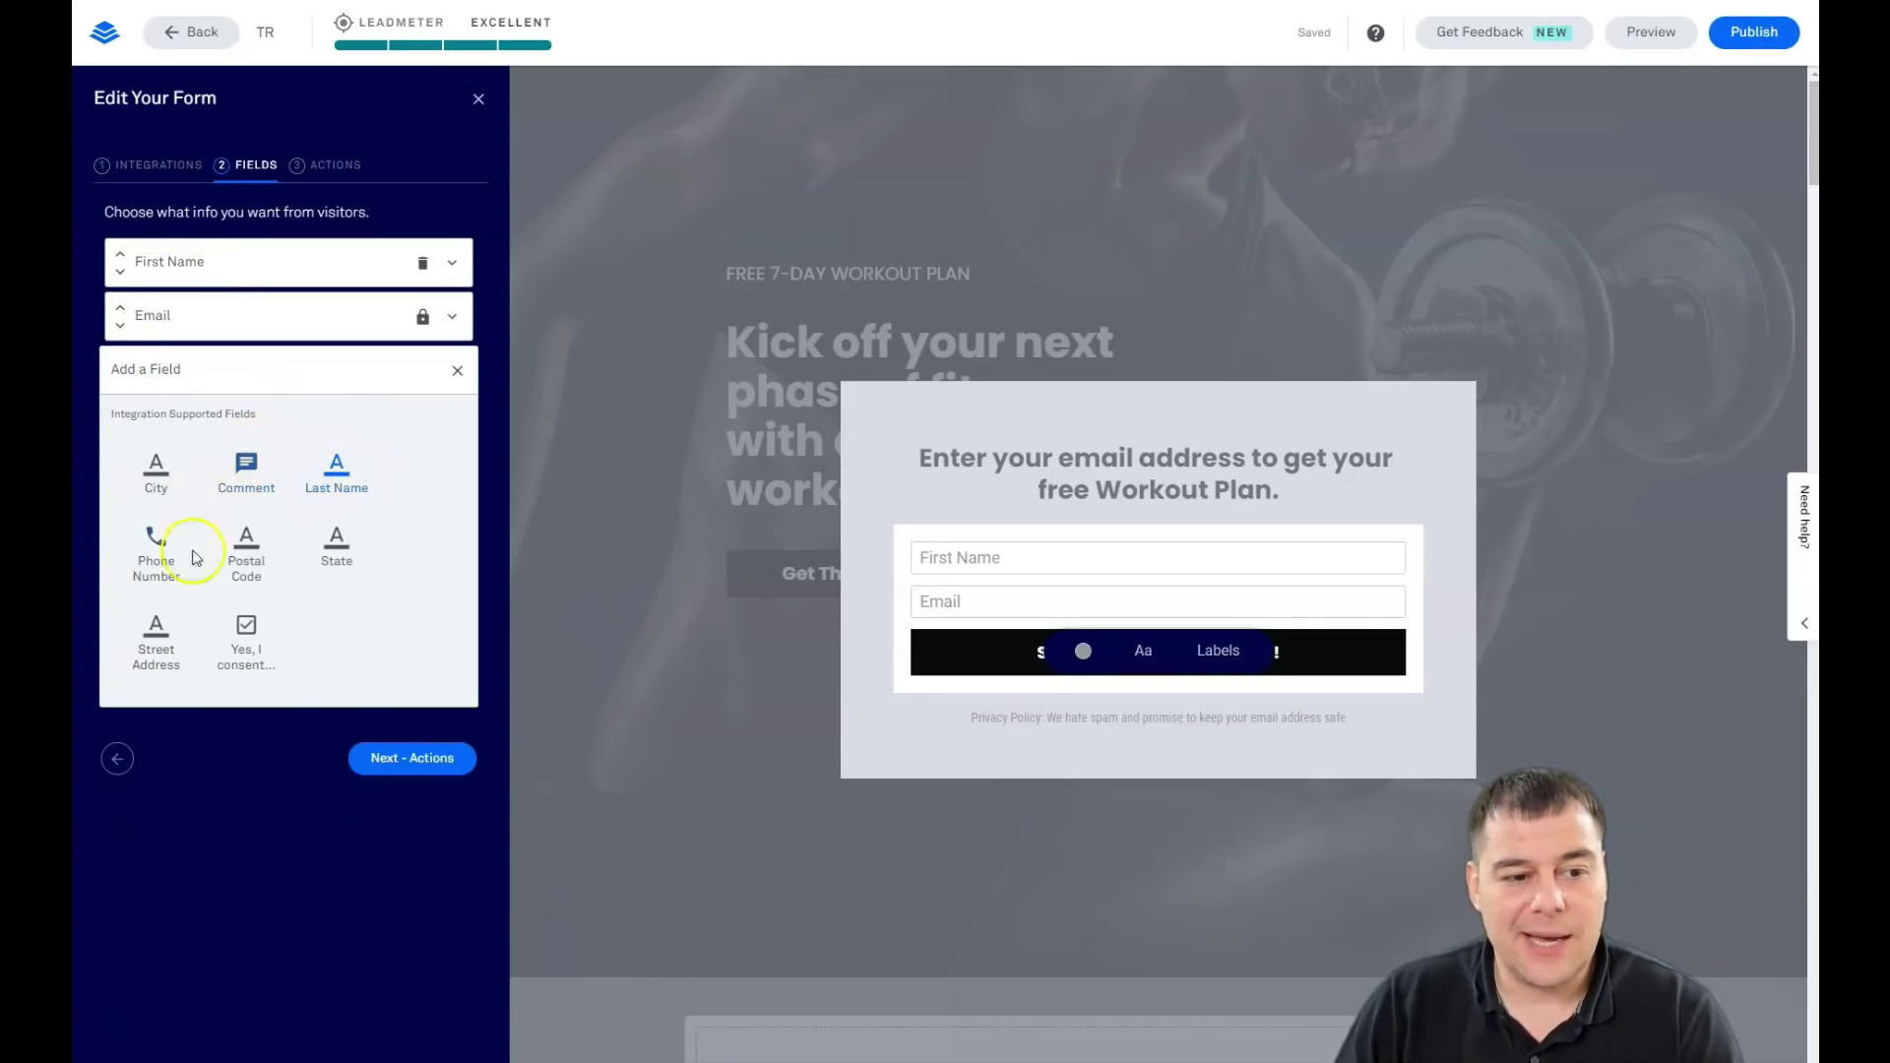
{"action": "left_click", "coordinate": [457, 372]}
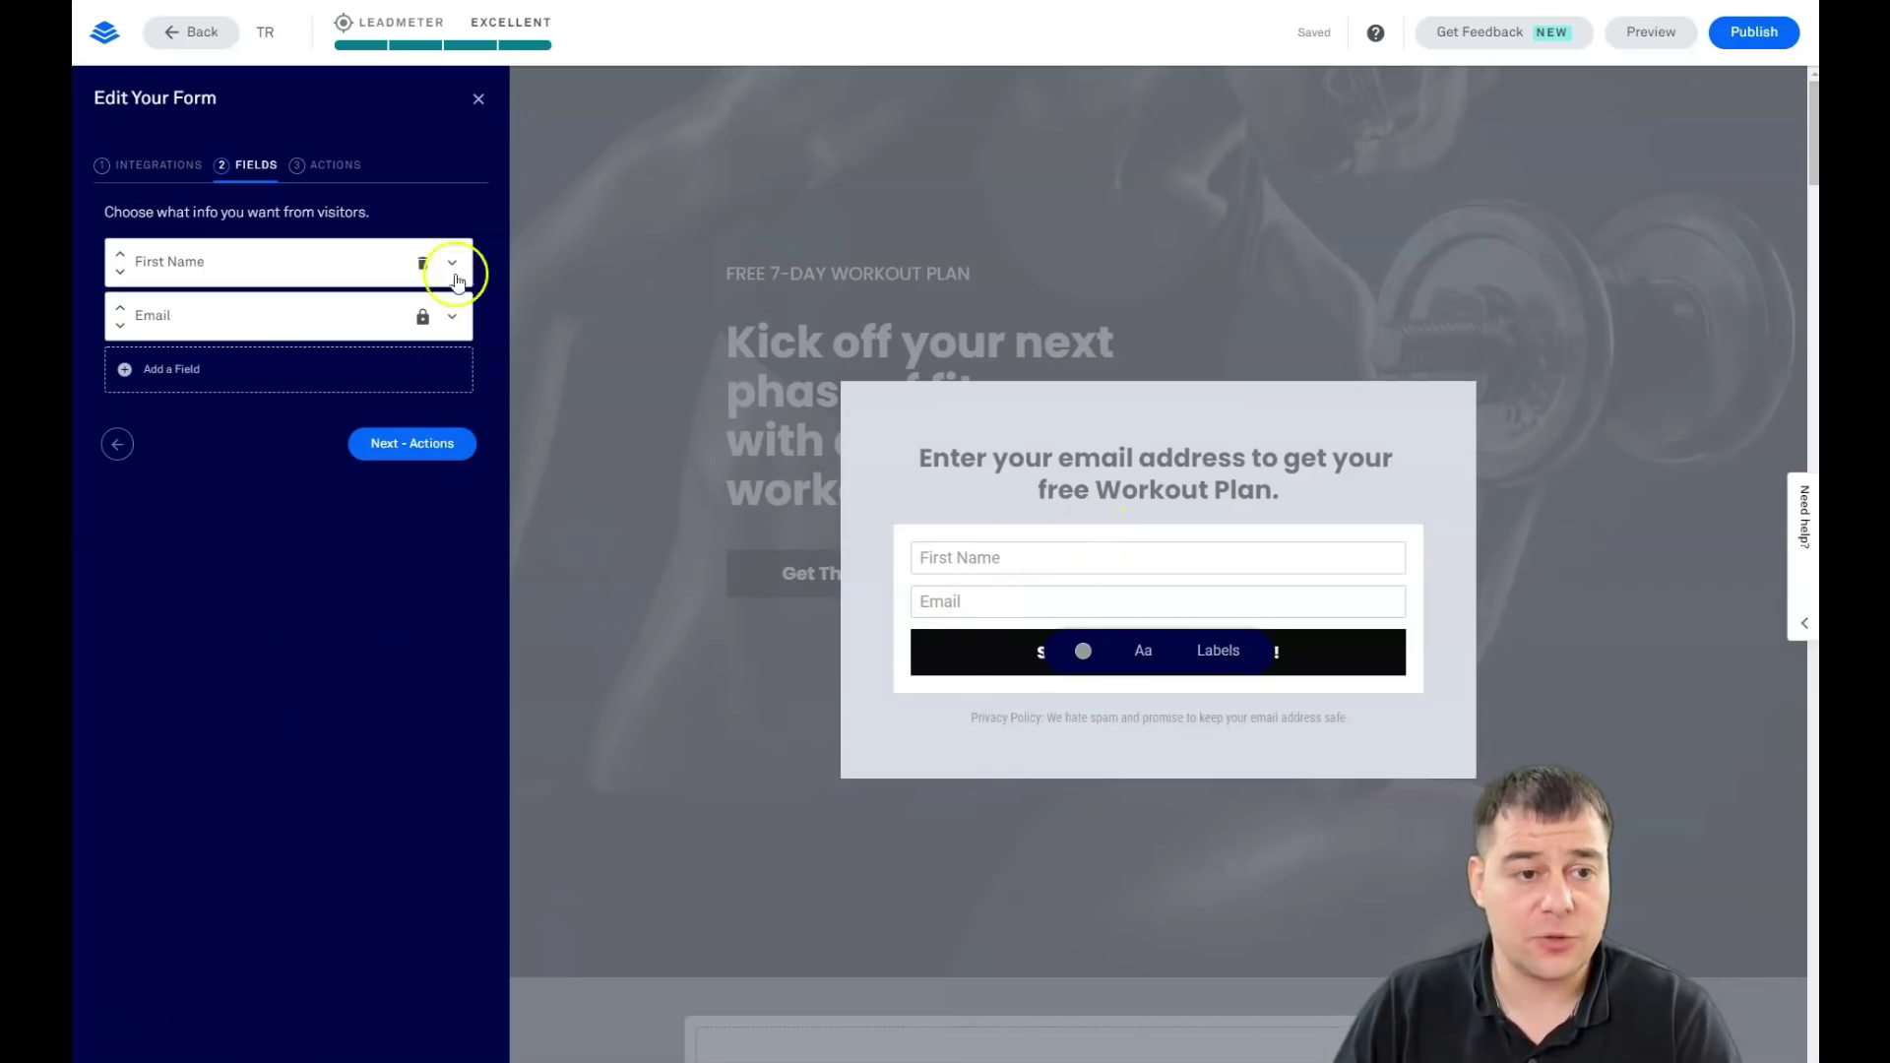
Keep 'Remain on page' as the after-submit action and save the form
{"action": "left_click", "coordinate": [317, 168]}
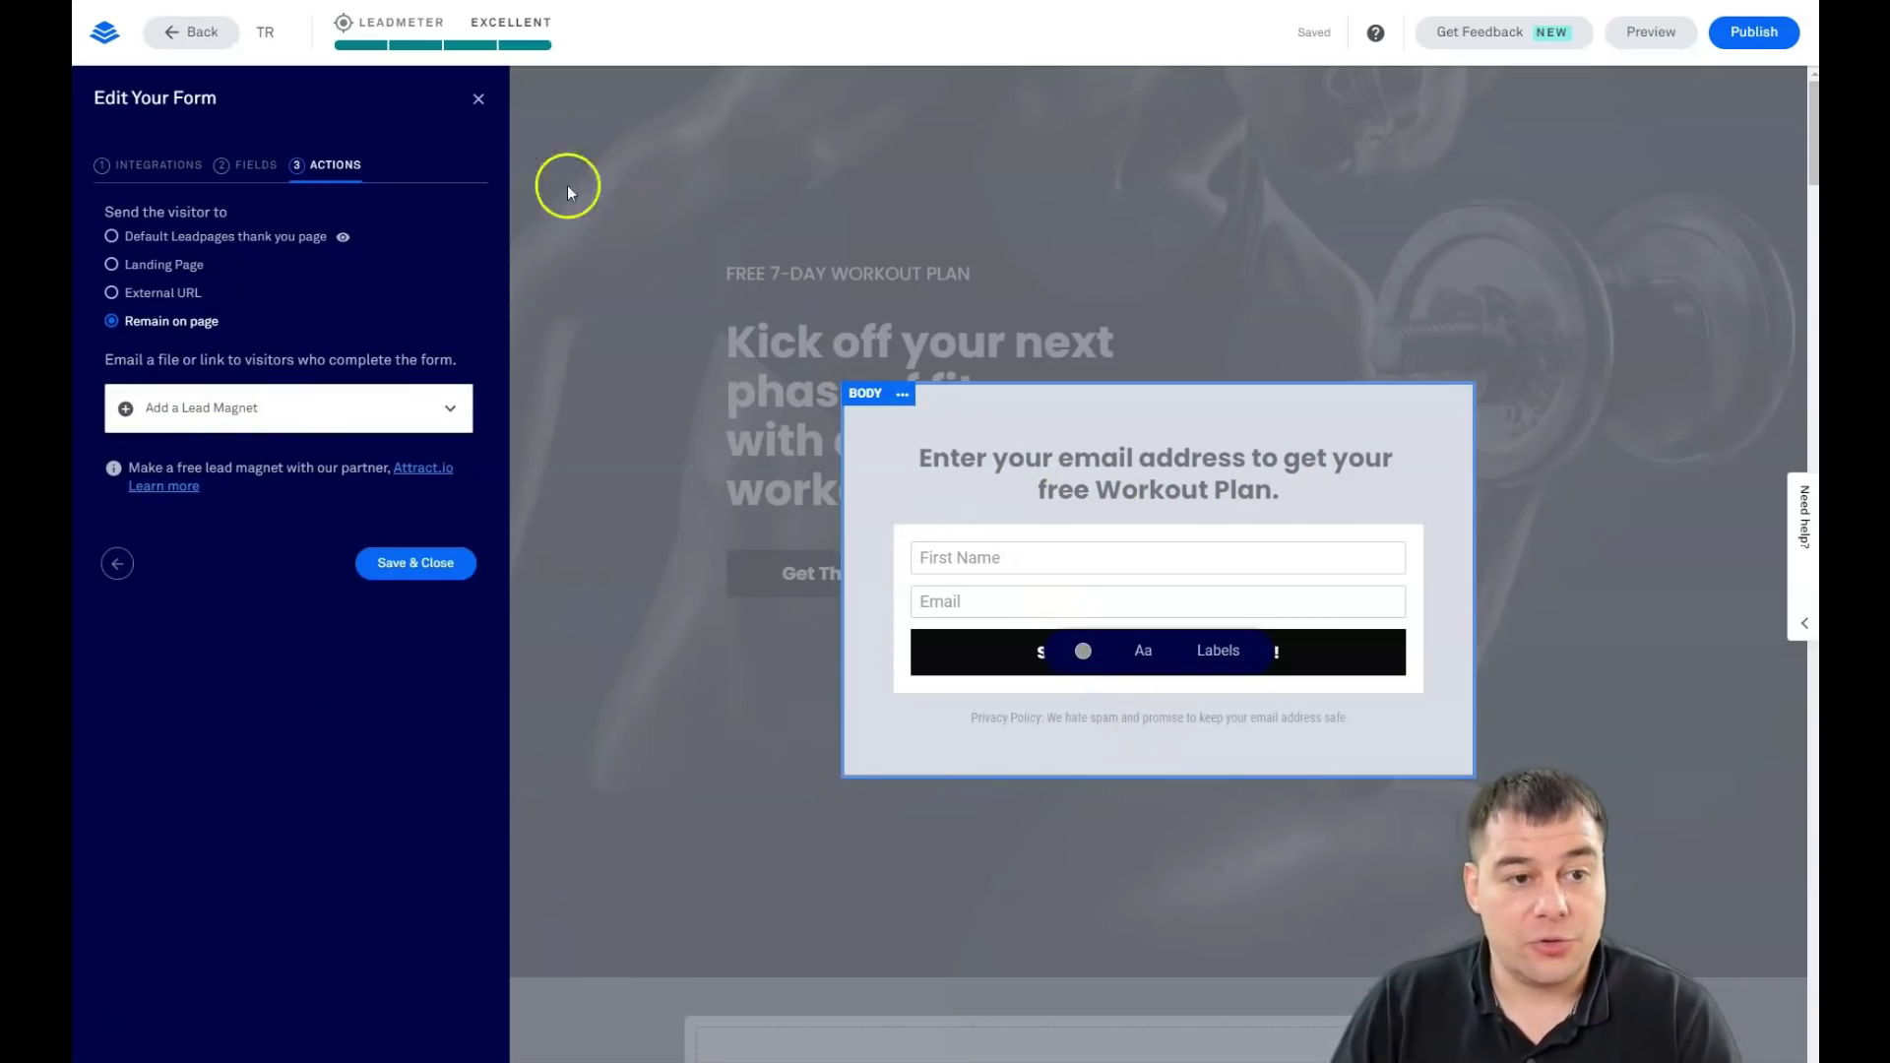
{"action": "left_click", "coordinate": [478, 101]}
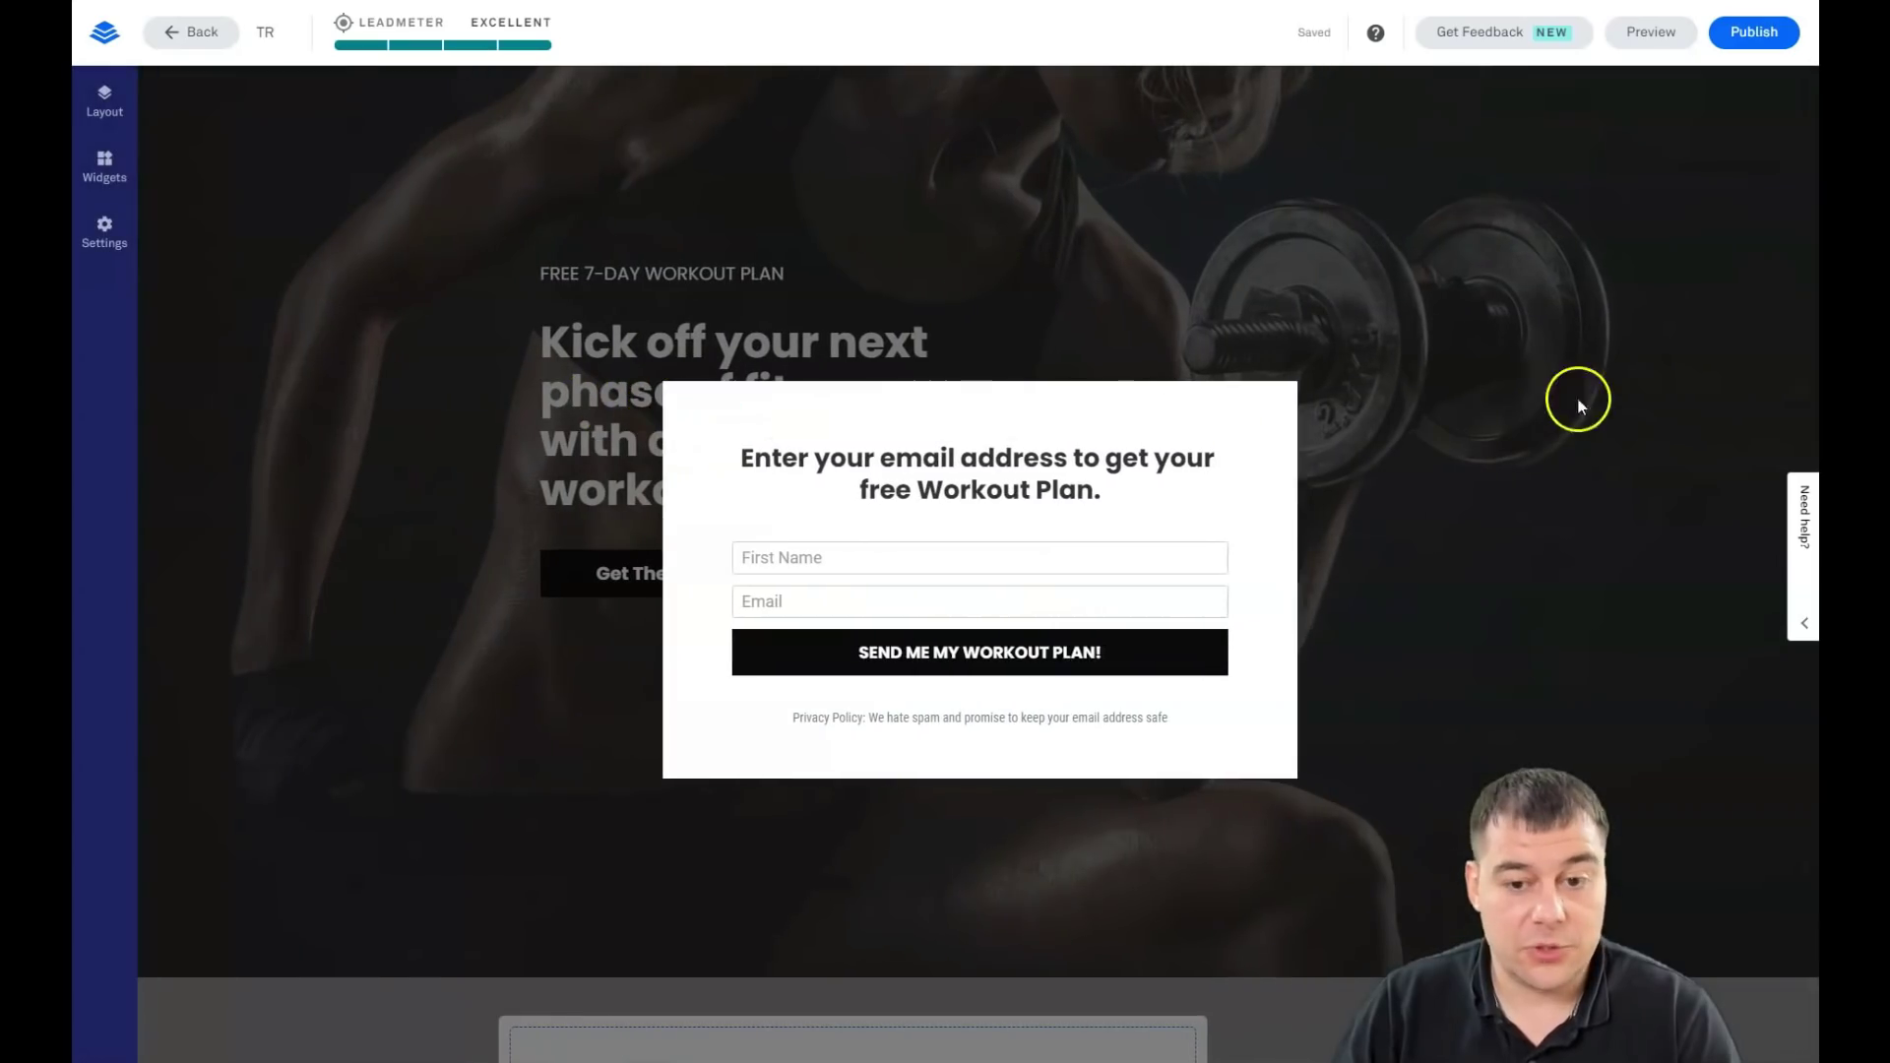
Close the pop-up and open Font Styles showing Poppins, Roboto Condensed and Roboto fonts
{"action": "left_click", "coordinate": [1042, 222]}
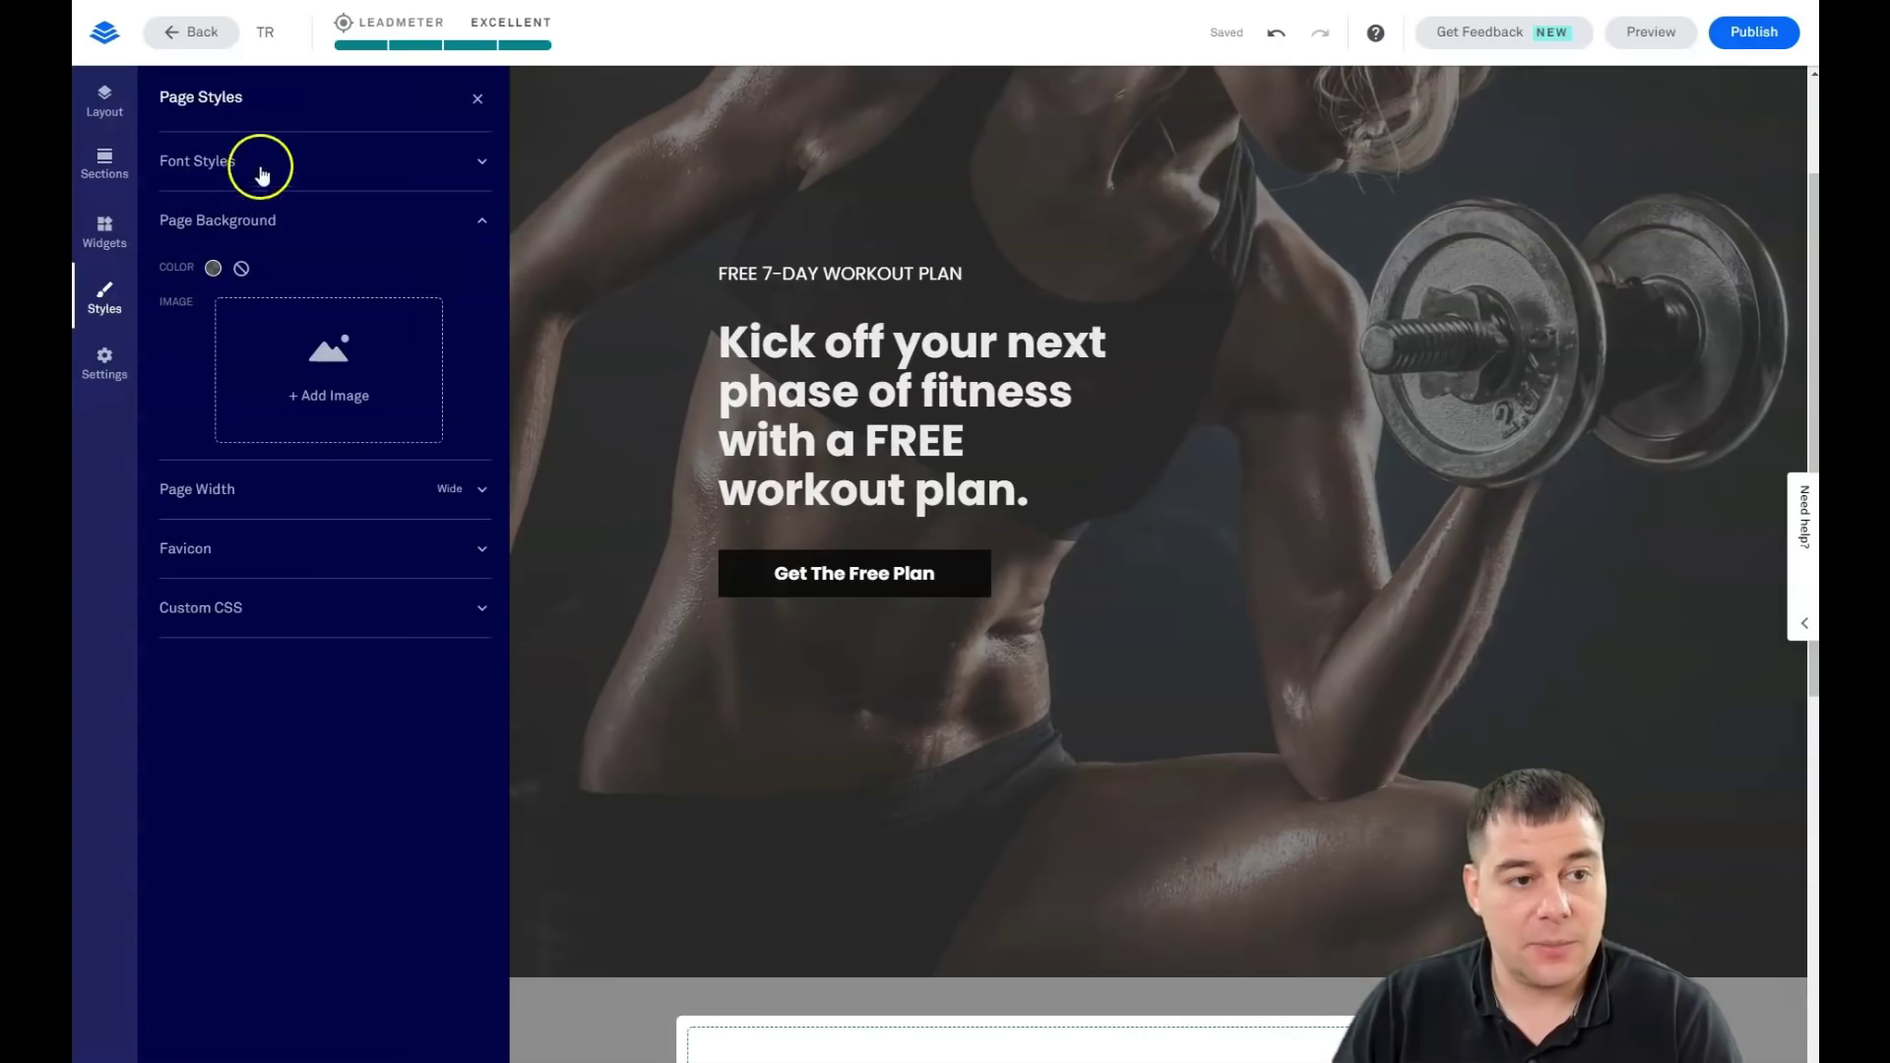
{"action": "left_click", "coordinate": [481, 163]}
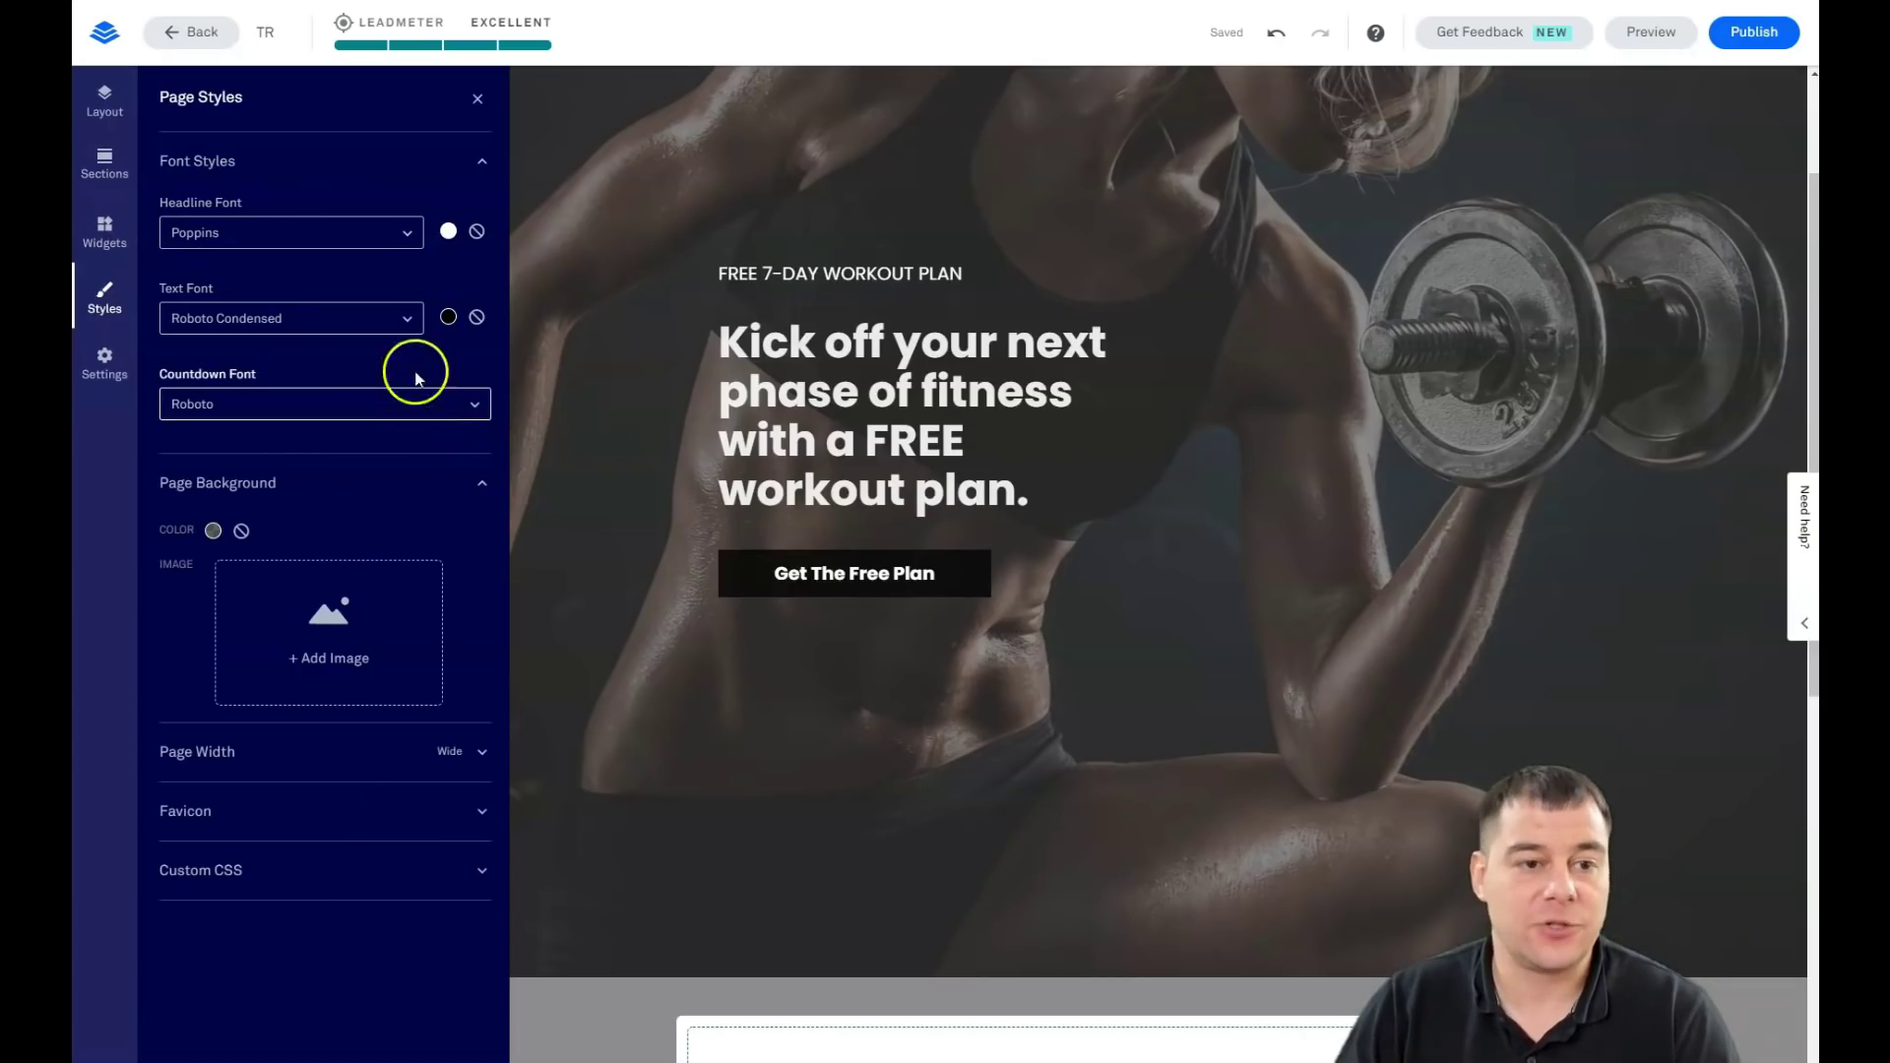
Close Page Styles and review the page's SEO settings
{"action": "left_click", "coordinate": [477, 101]}
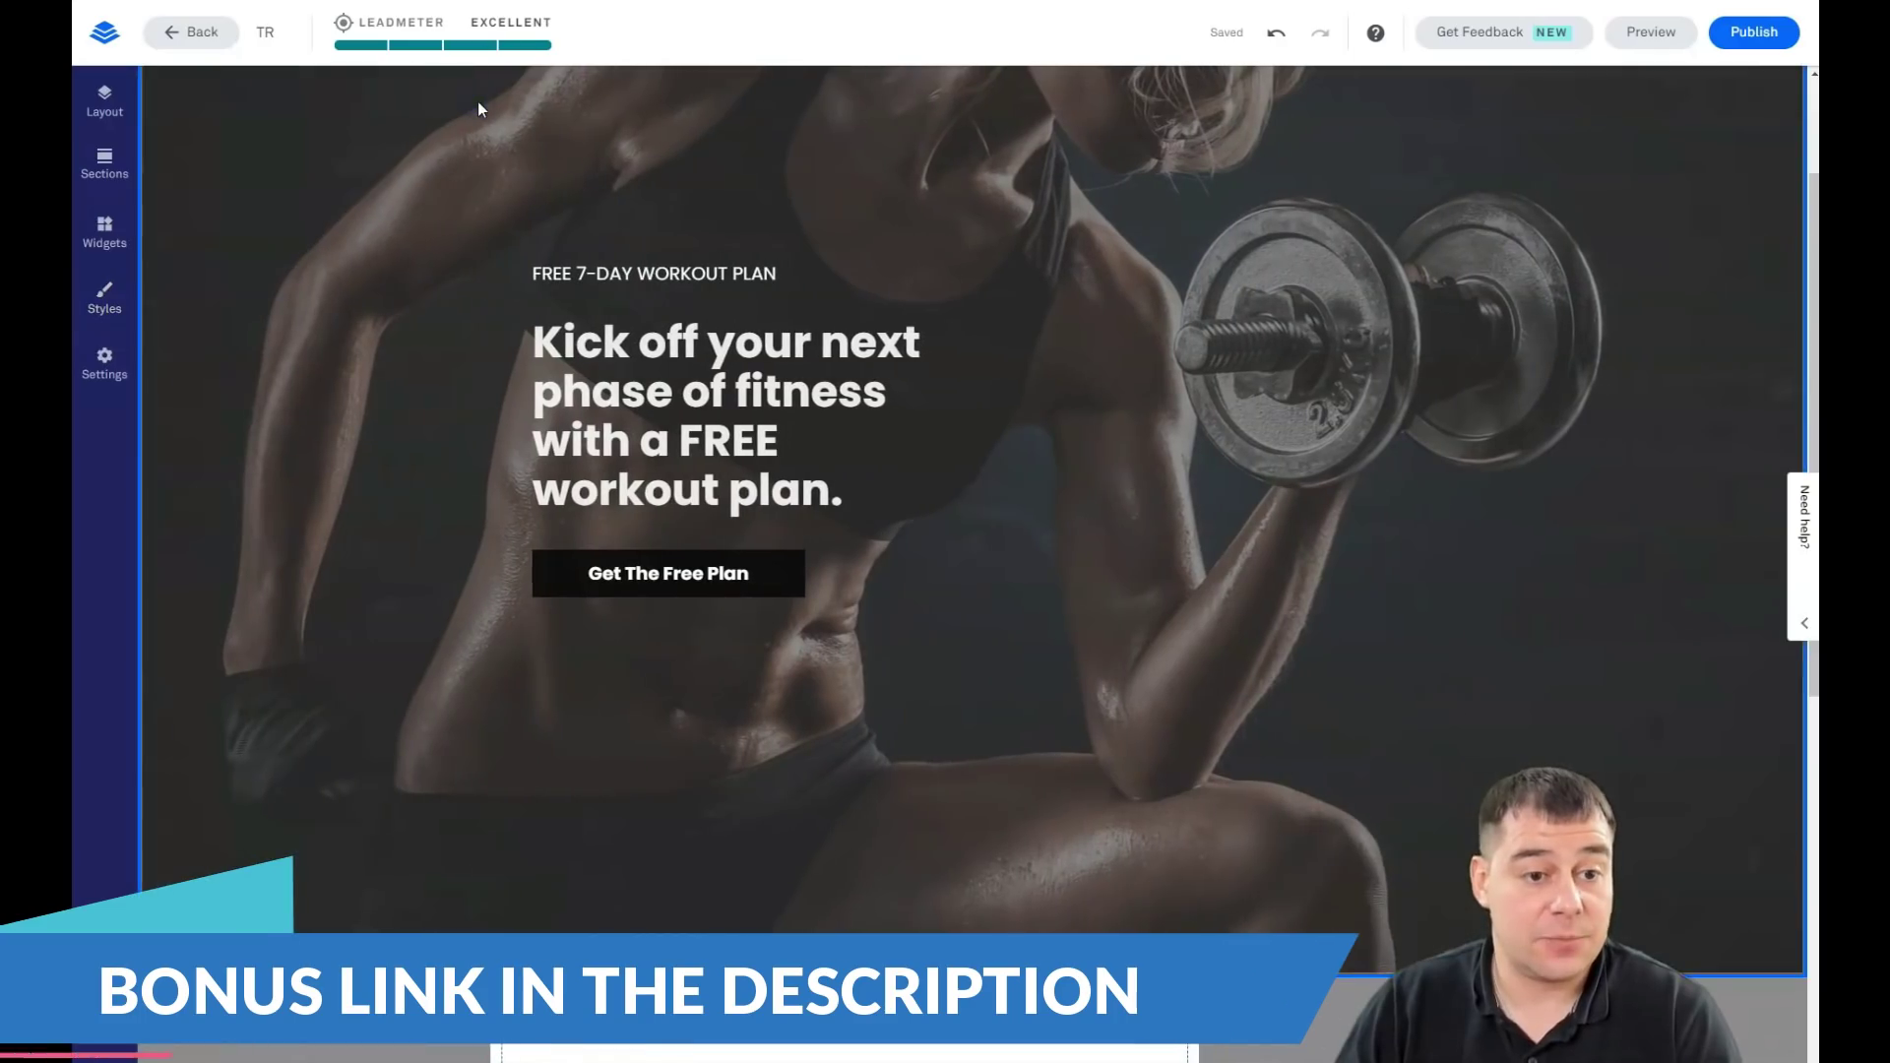
{"action": "left_click", "coordinate": [104, 369]}
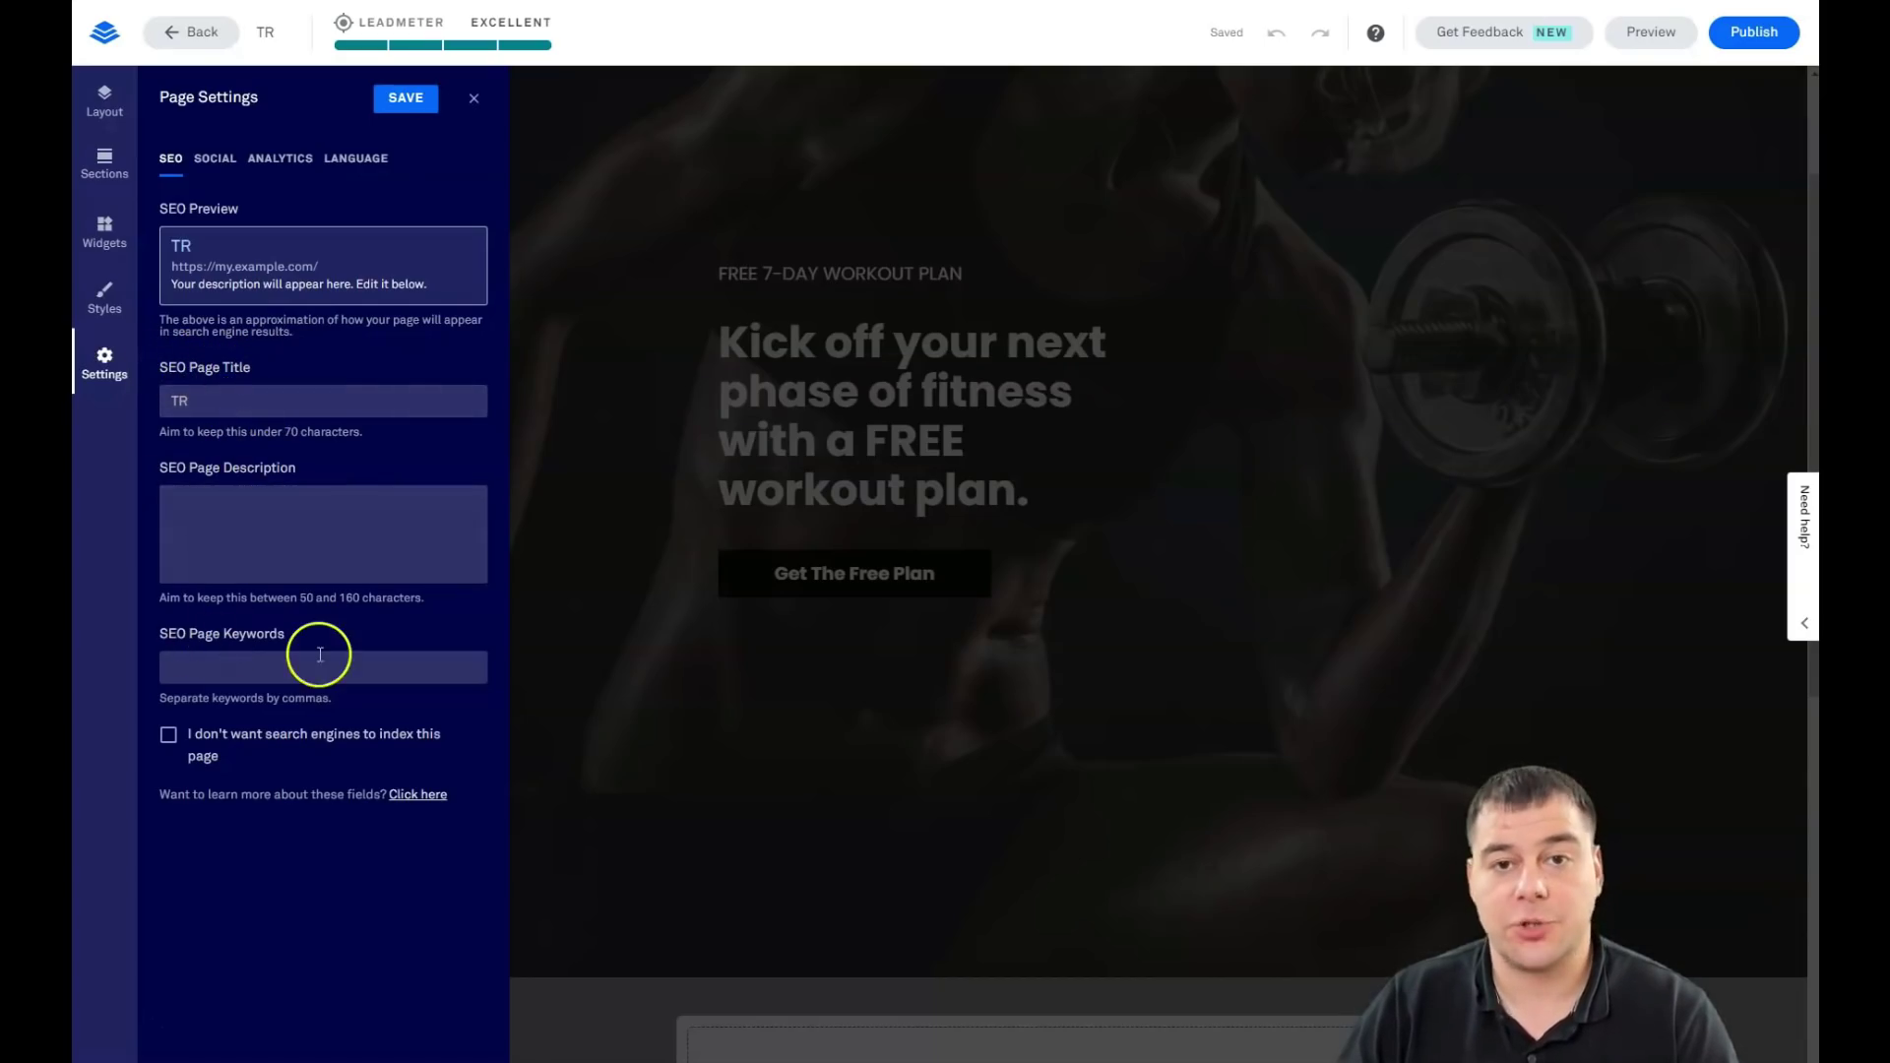
{"action": "left_click", "coordinate": [175, 751]}
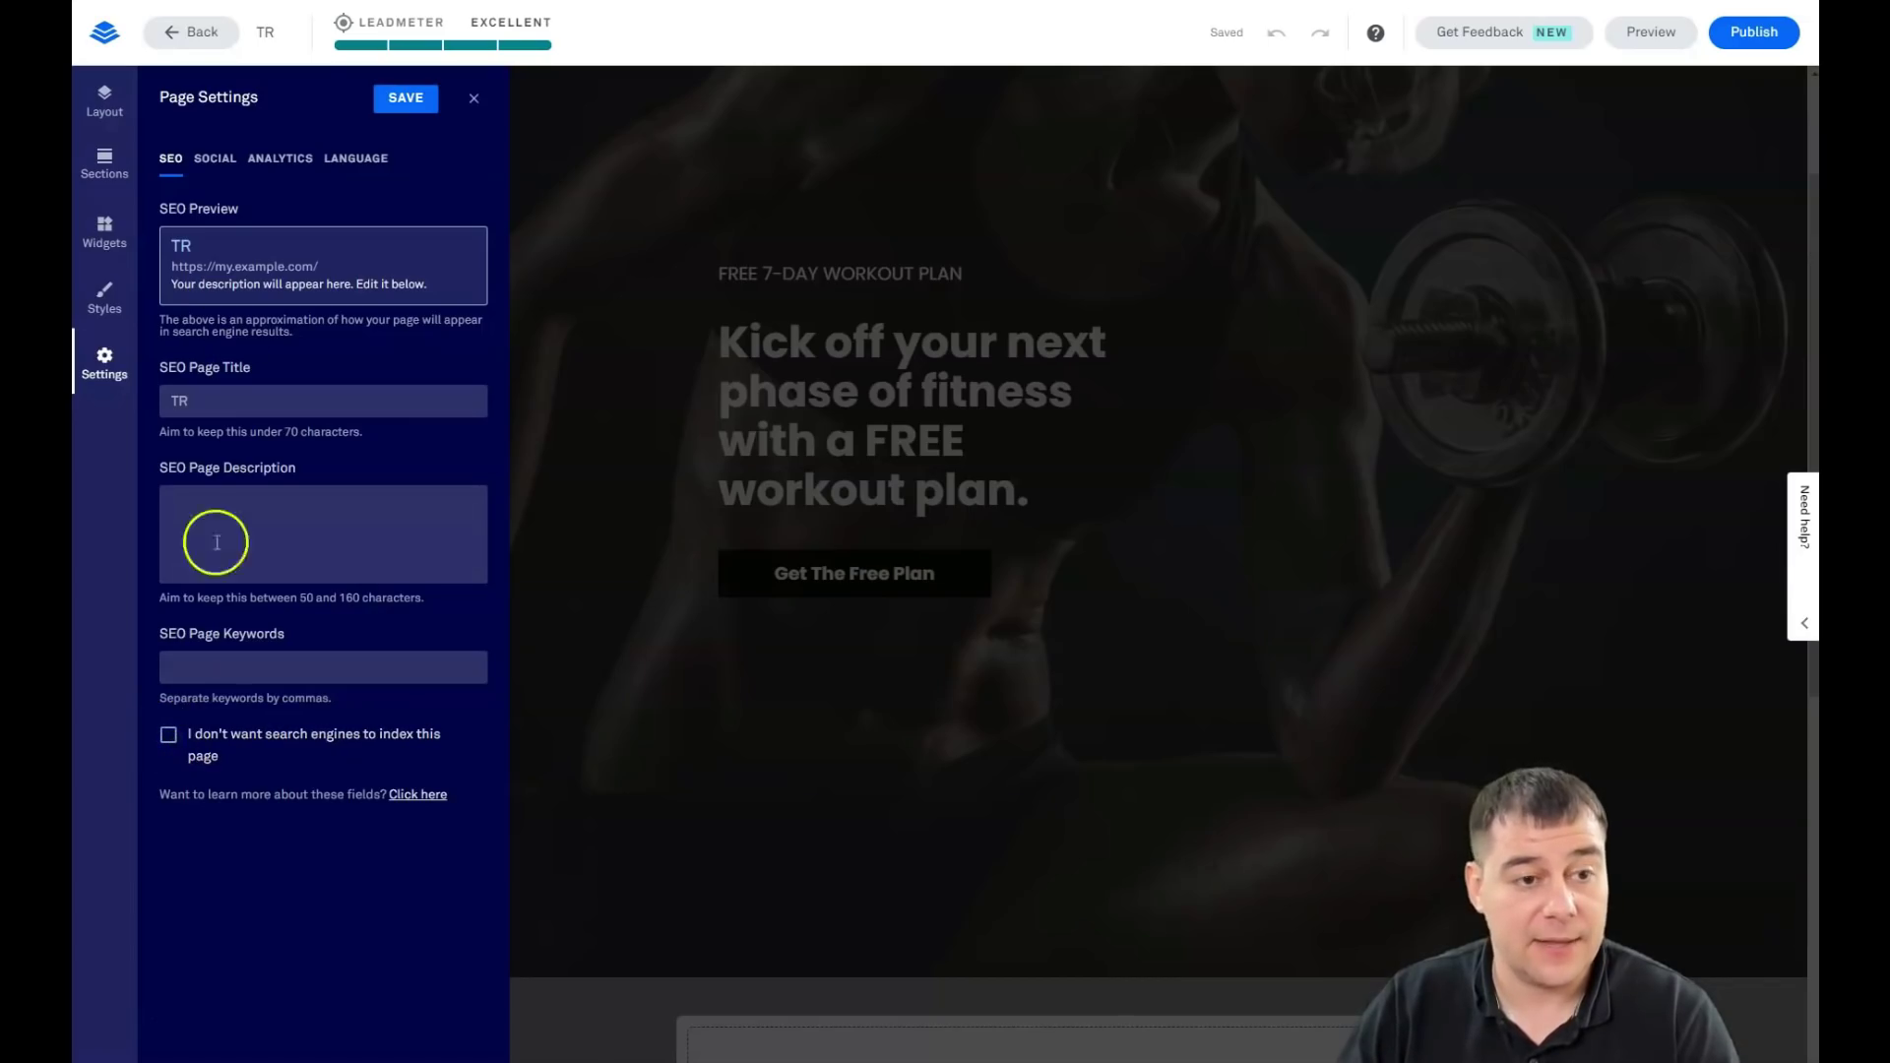
Review the social sharing and analytics tracking settings
{"action": "left_click", "coordinate": [213, 160]}
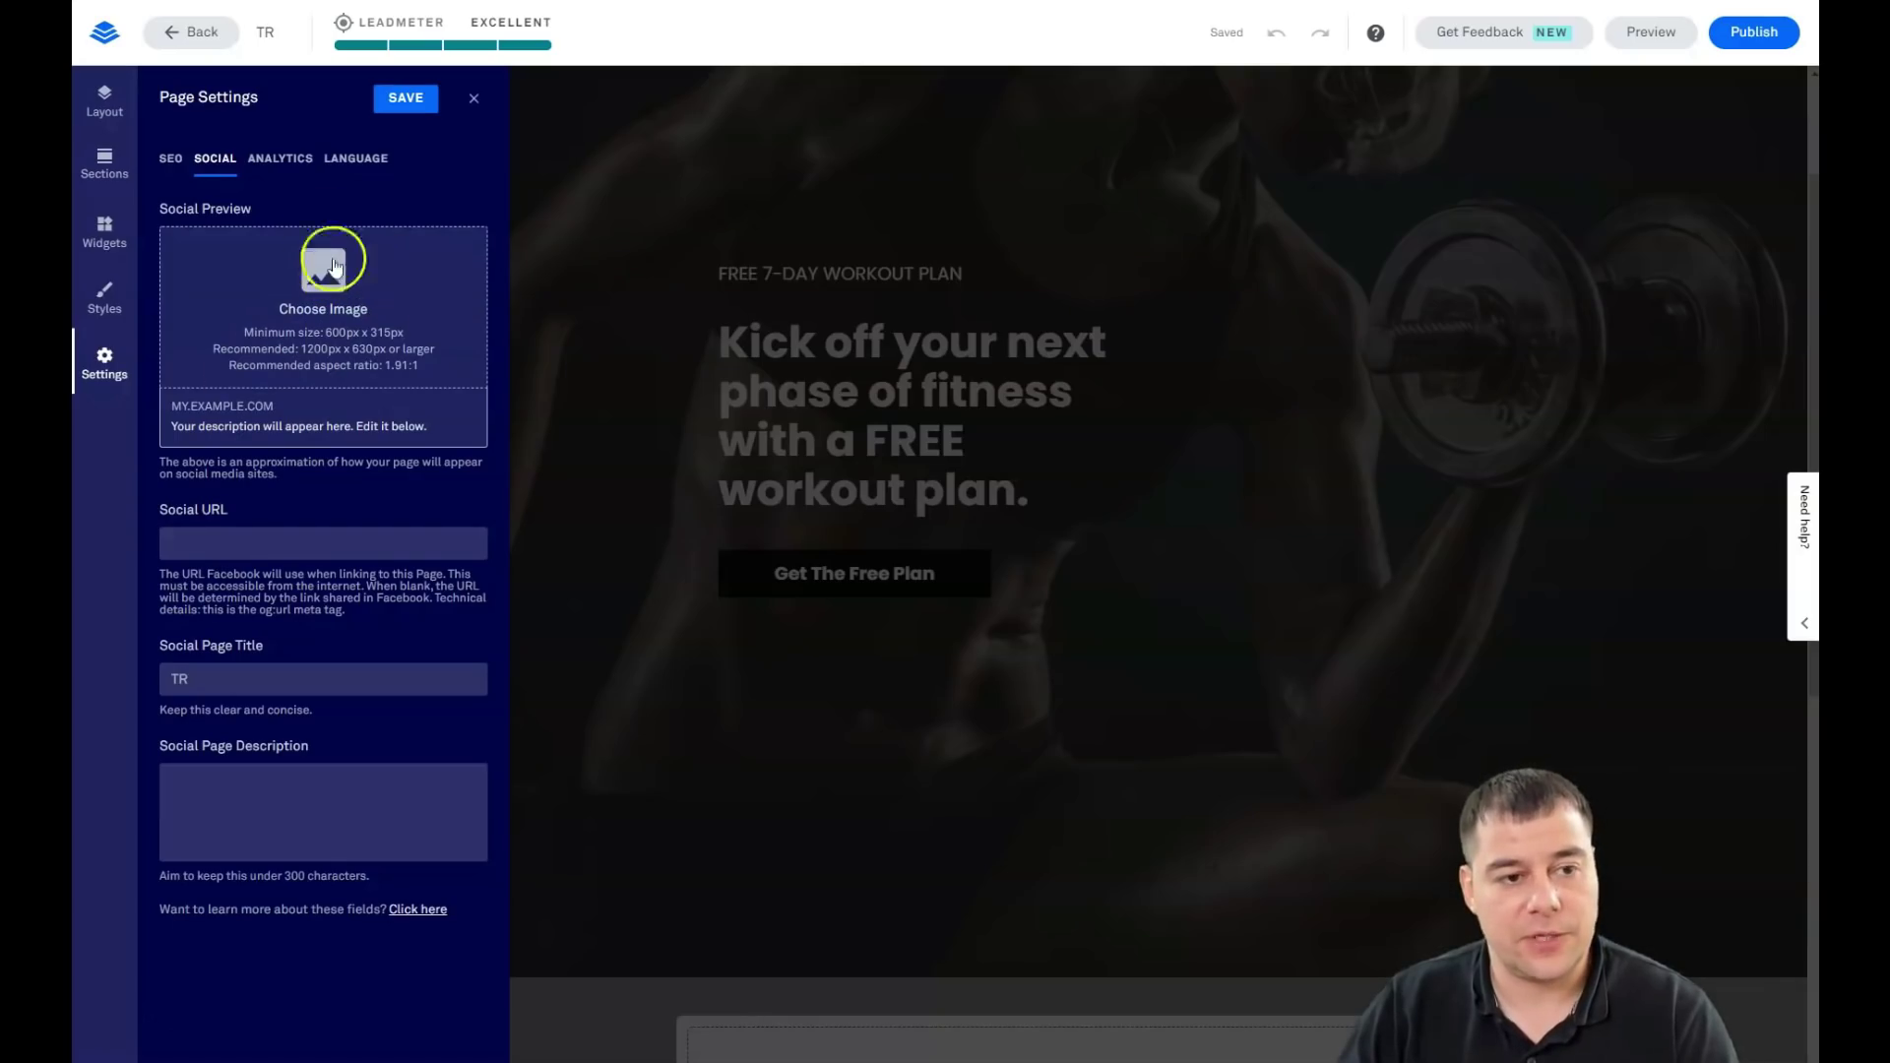
{"action": "left_click", "coordinate": [269, 168]}
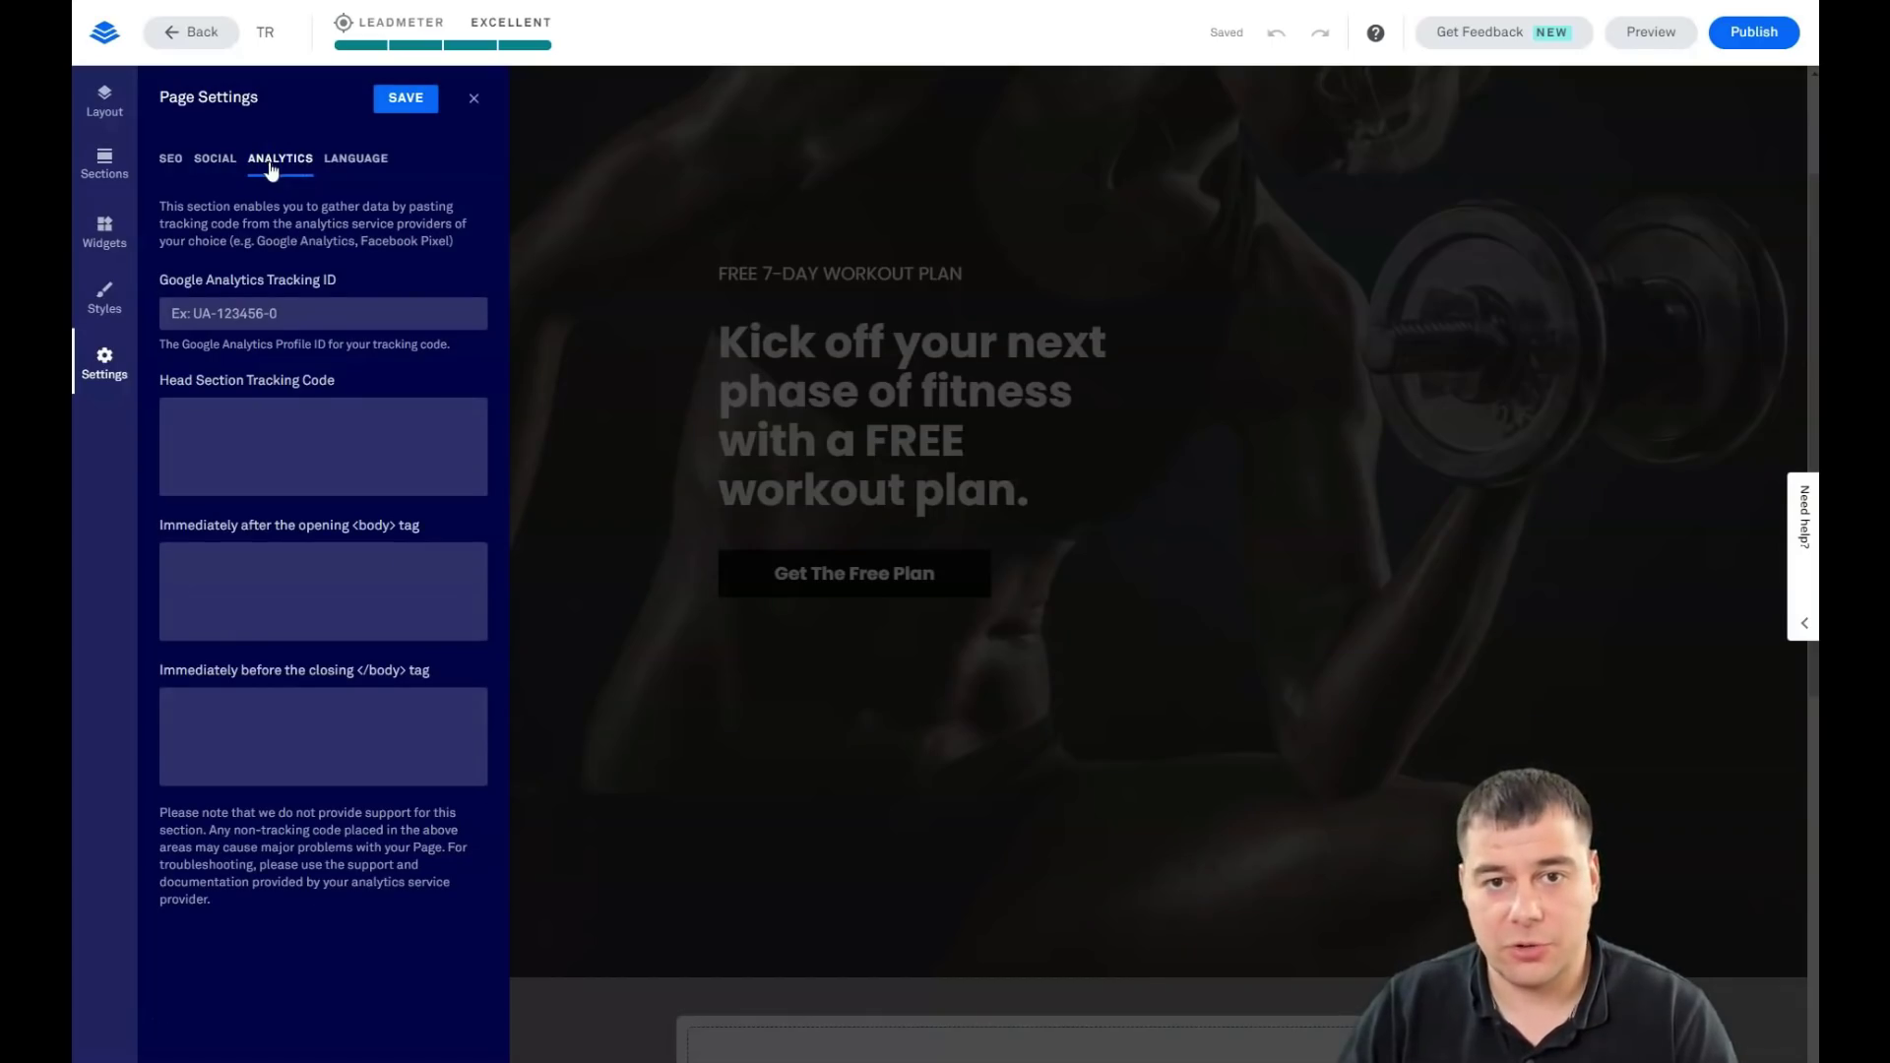
{"action": "left_click", "coordinate": [284, 189]}
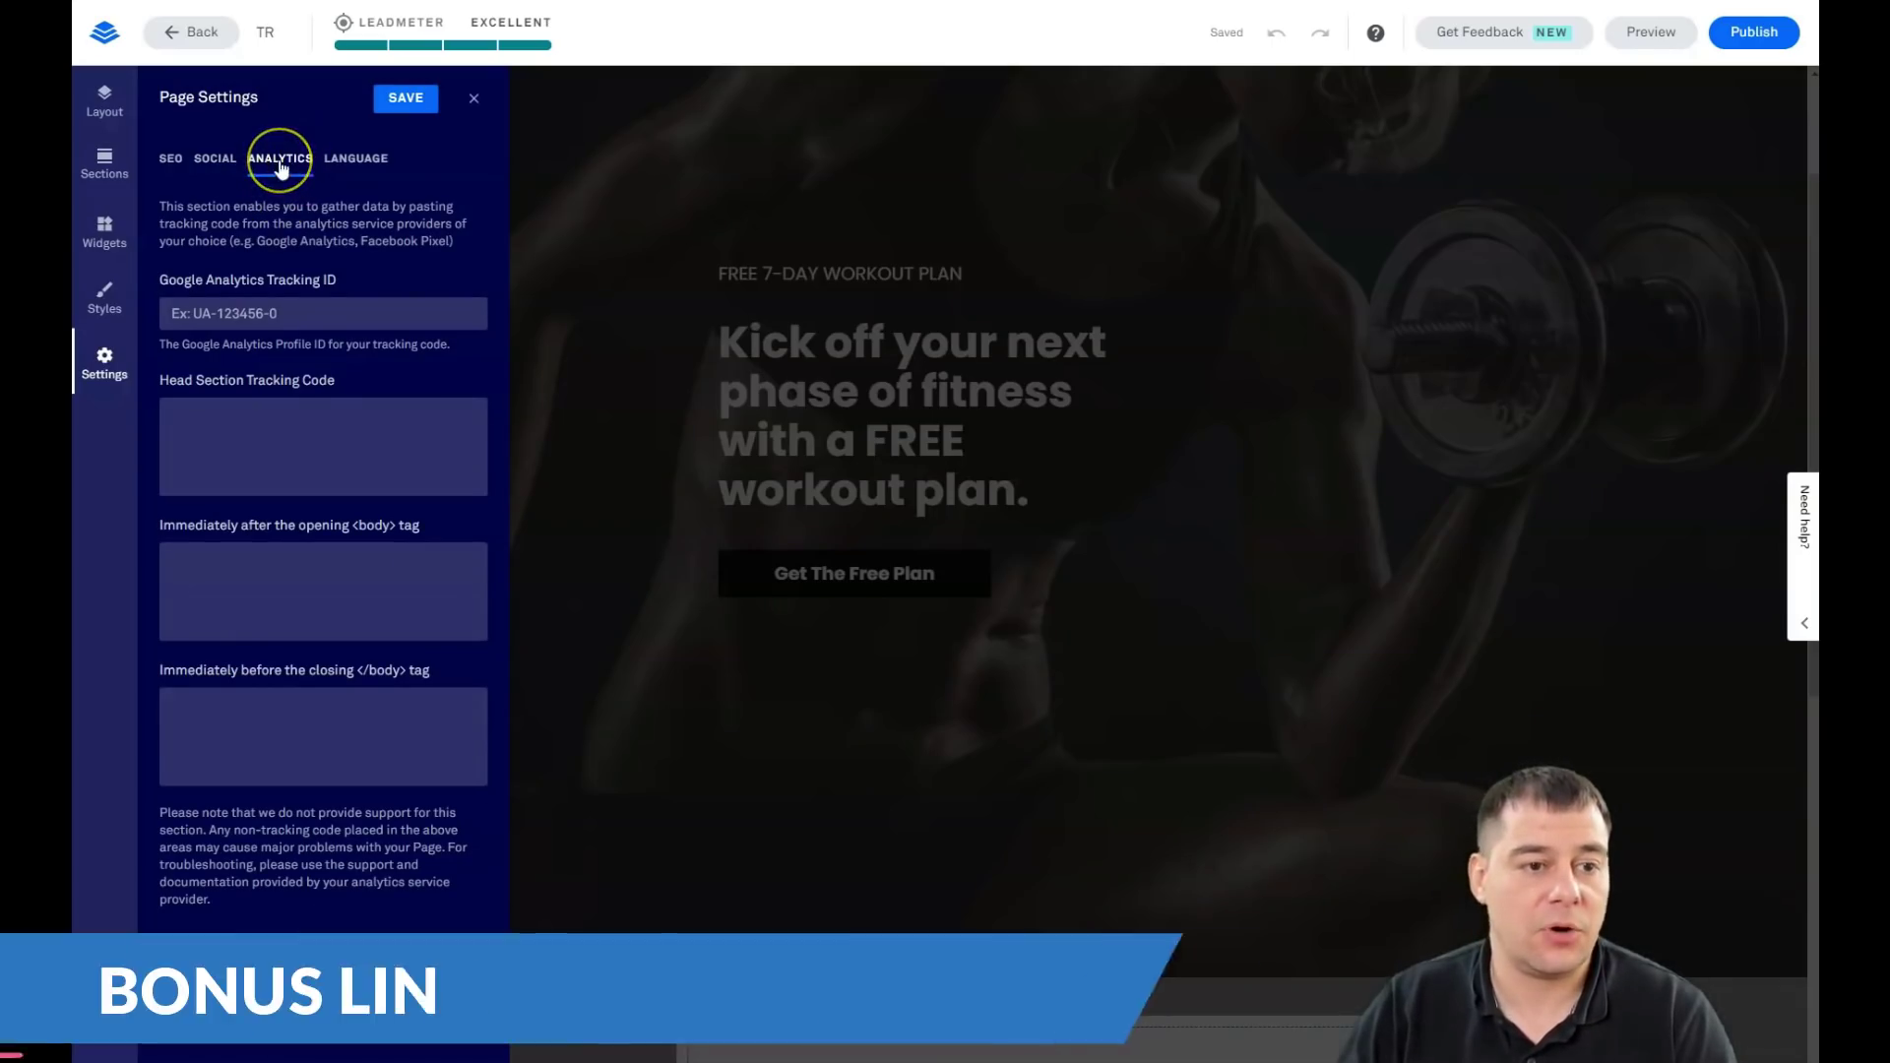
{"action": "left_click", "coordinate": [274, 167]}
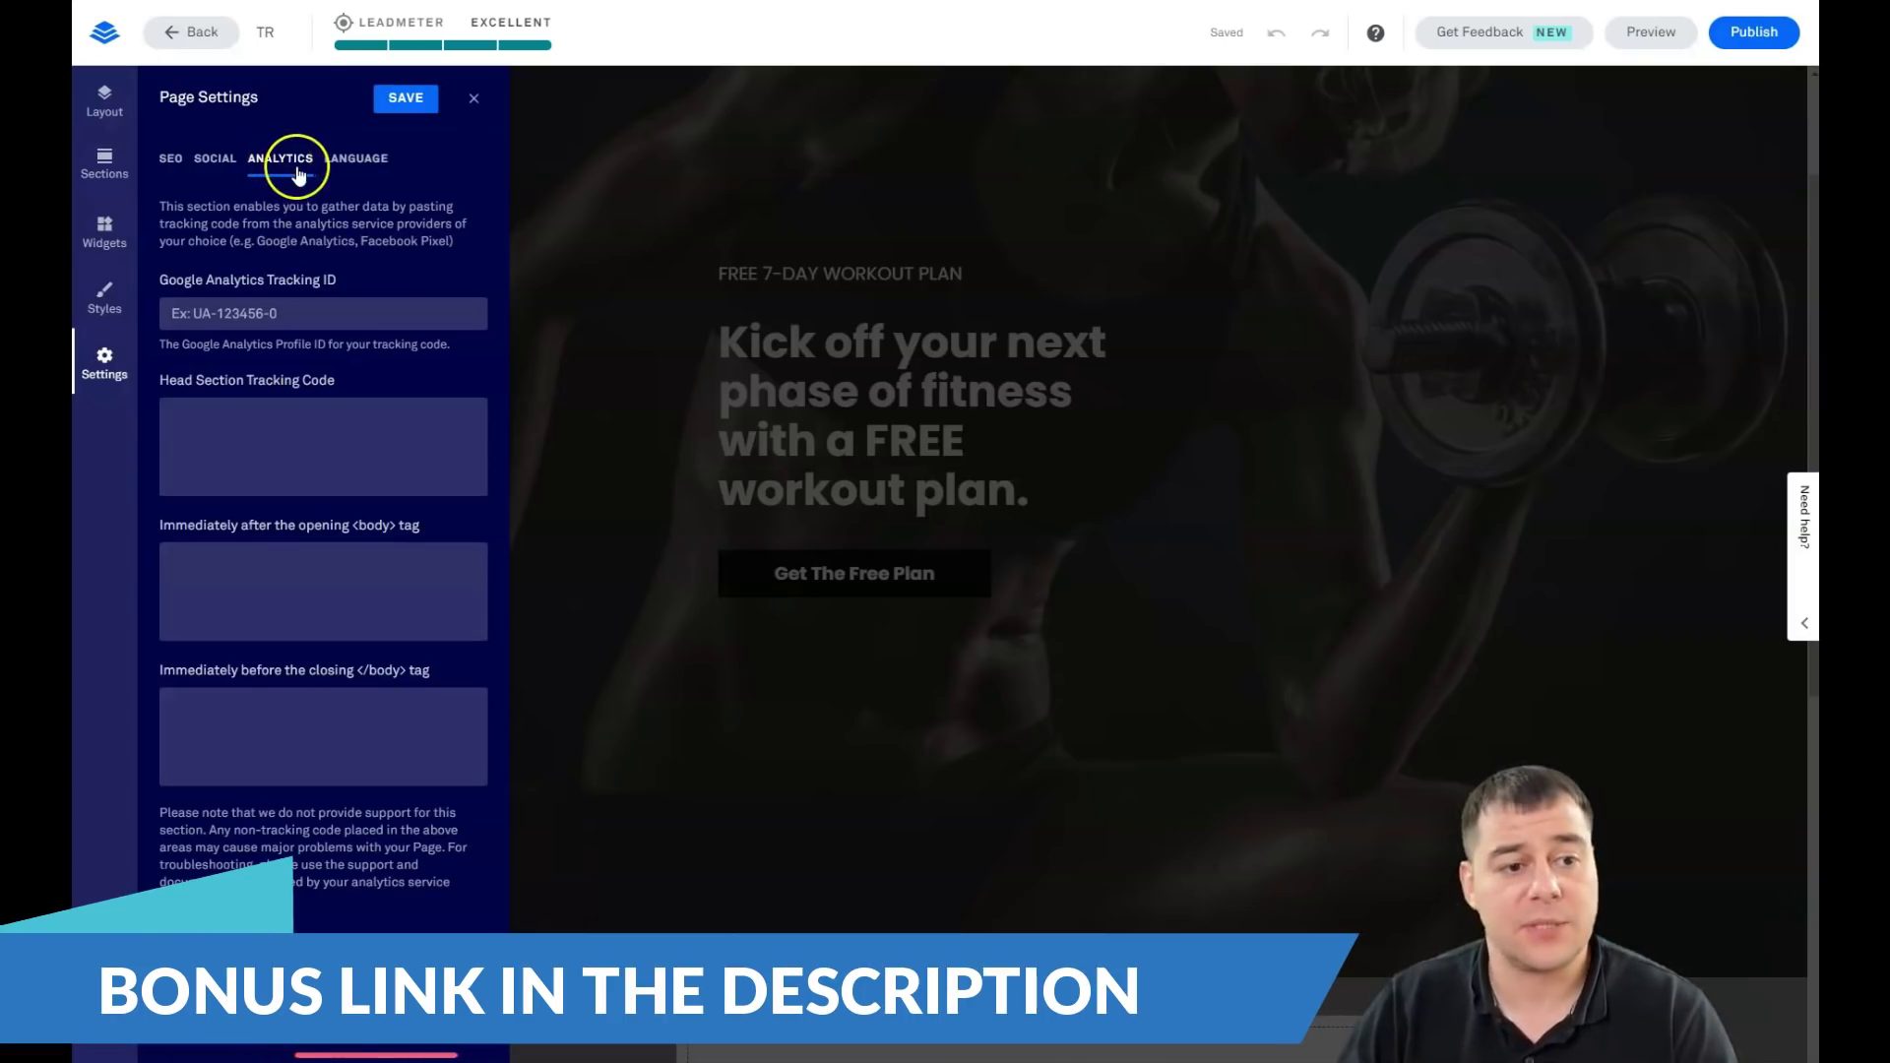
{"action": "left_click", "coordinate": [274, 286]}
{"action": "left_click", "coordinate": [196, 288]}
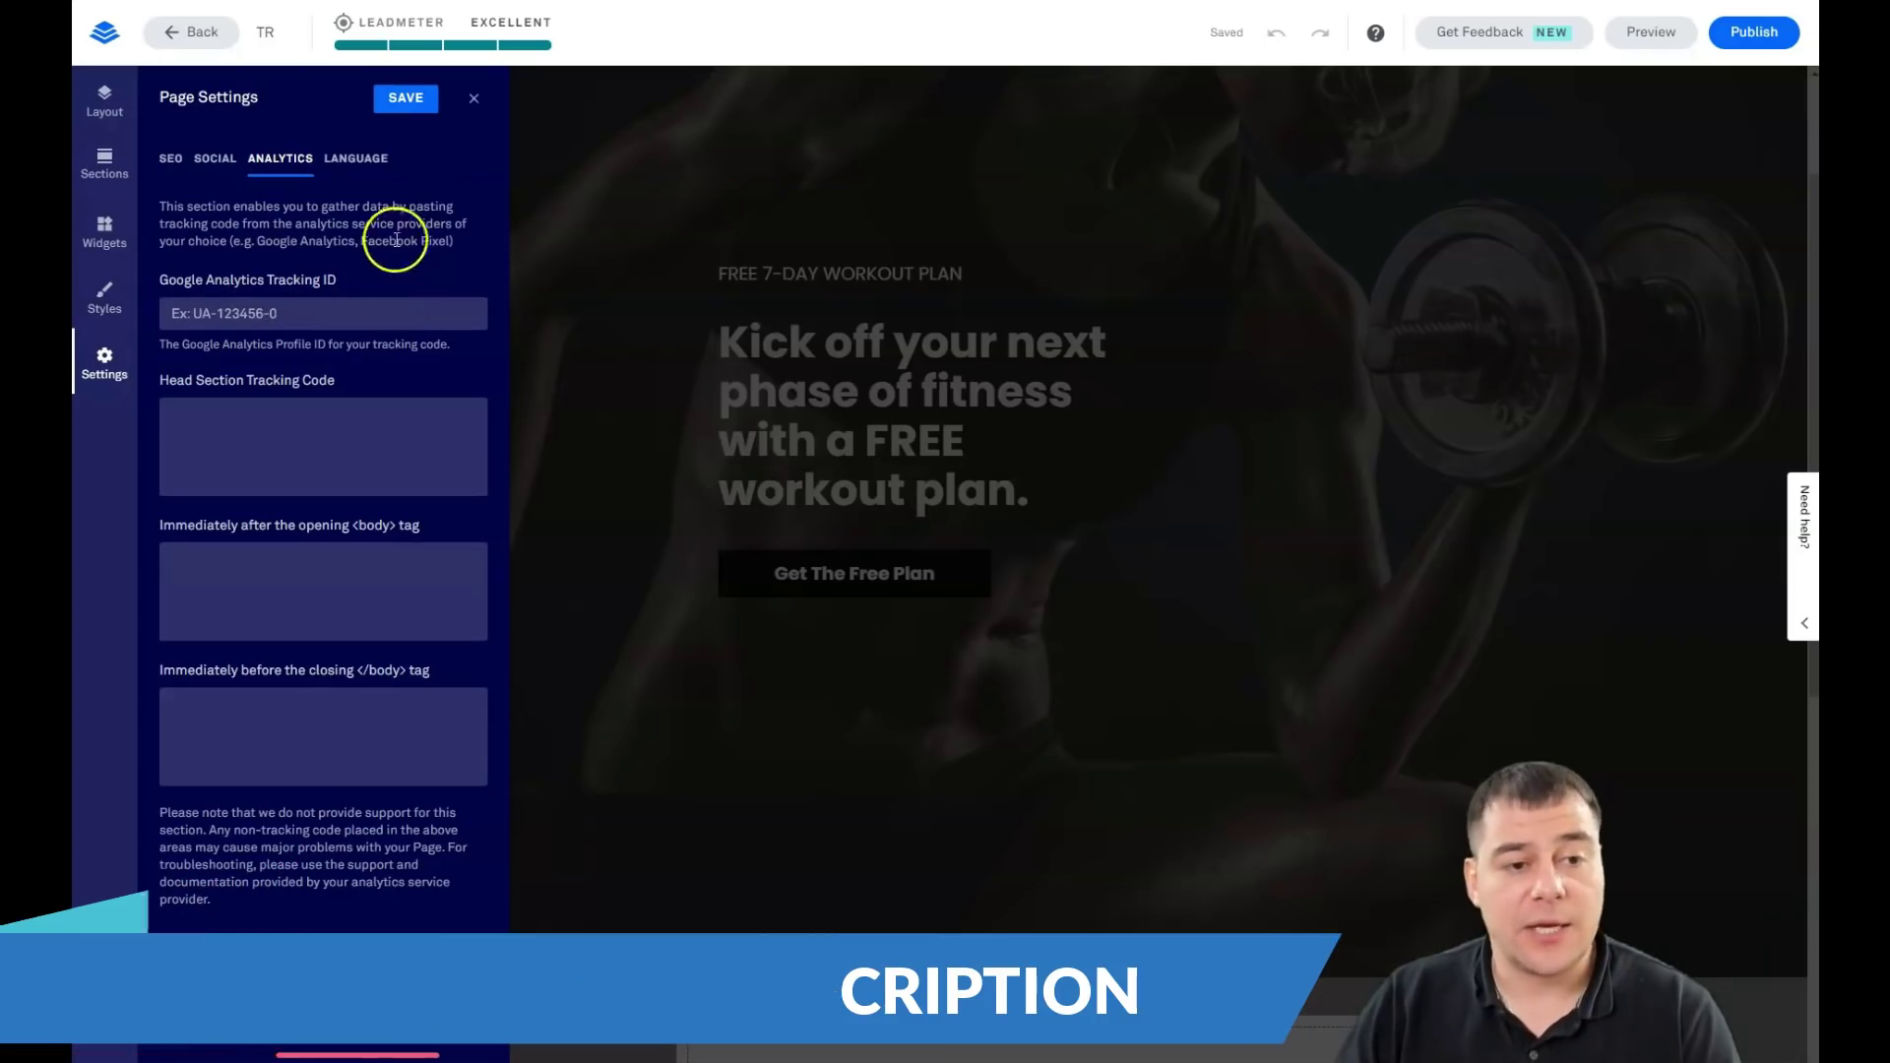
Check the page language setting, then save and close Page Settings
{"action": "left_click", "coordinate": [353, 170]}
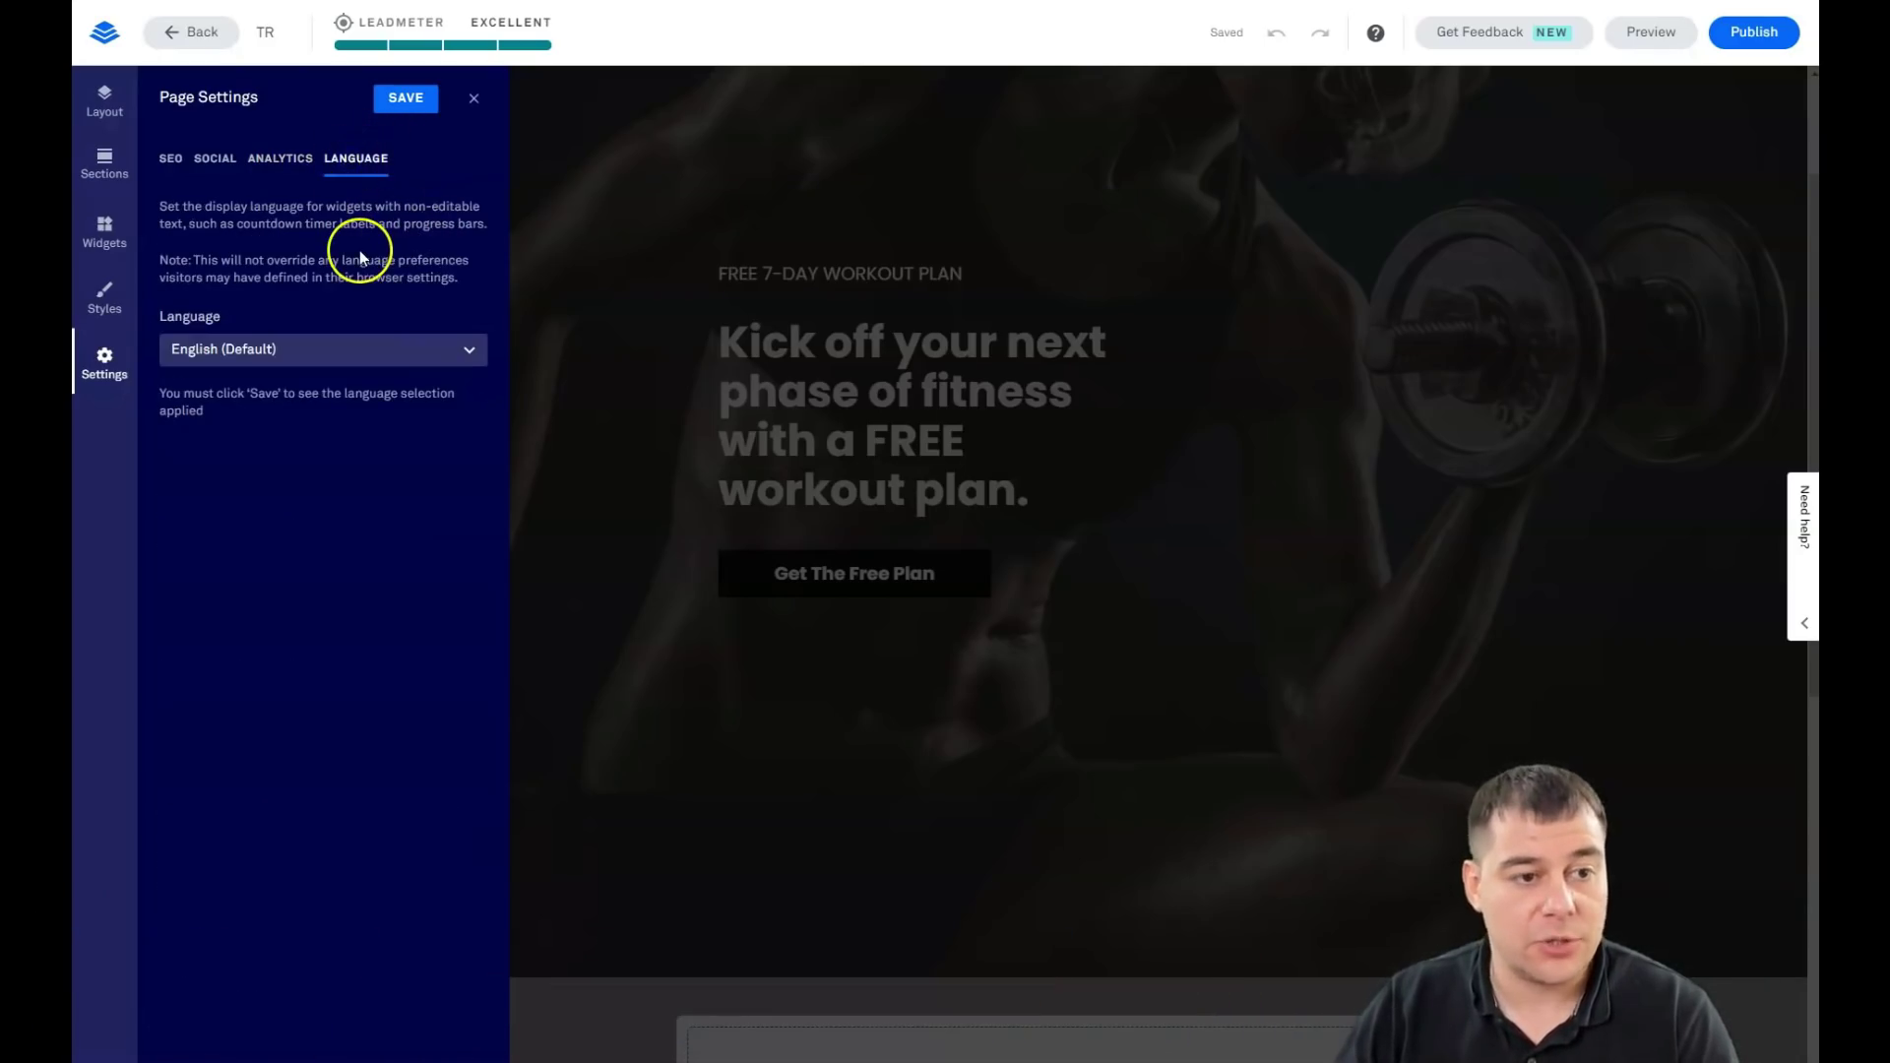
{"action": "left_click", "coordinate": [474, 102]}
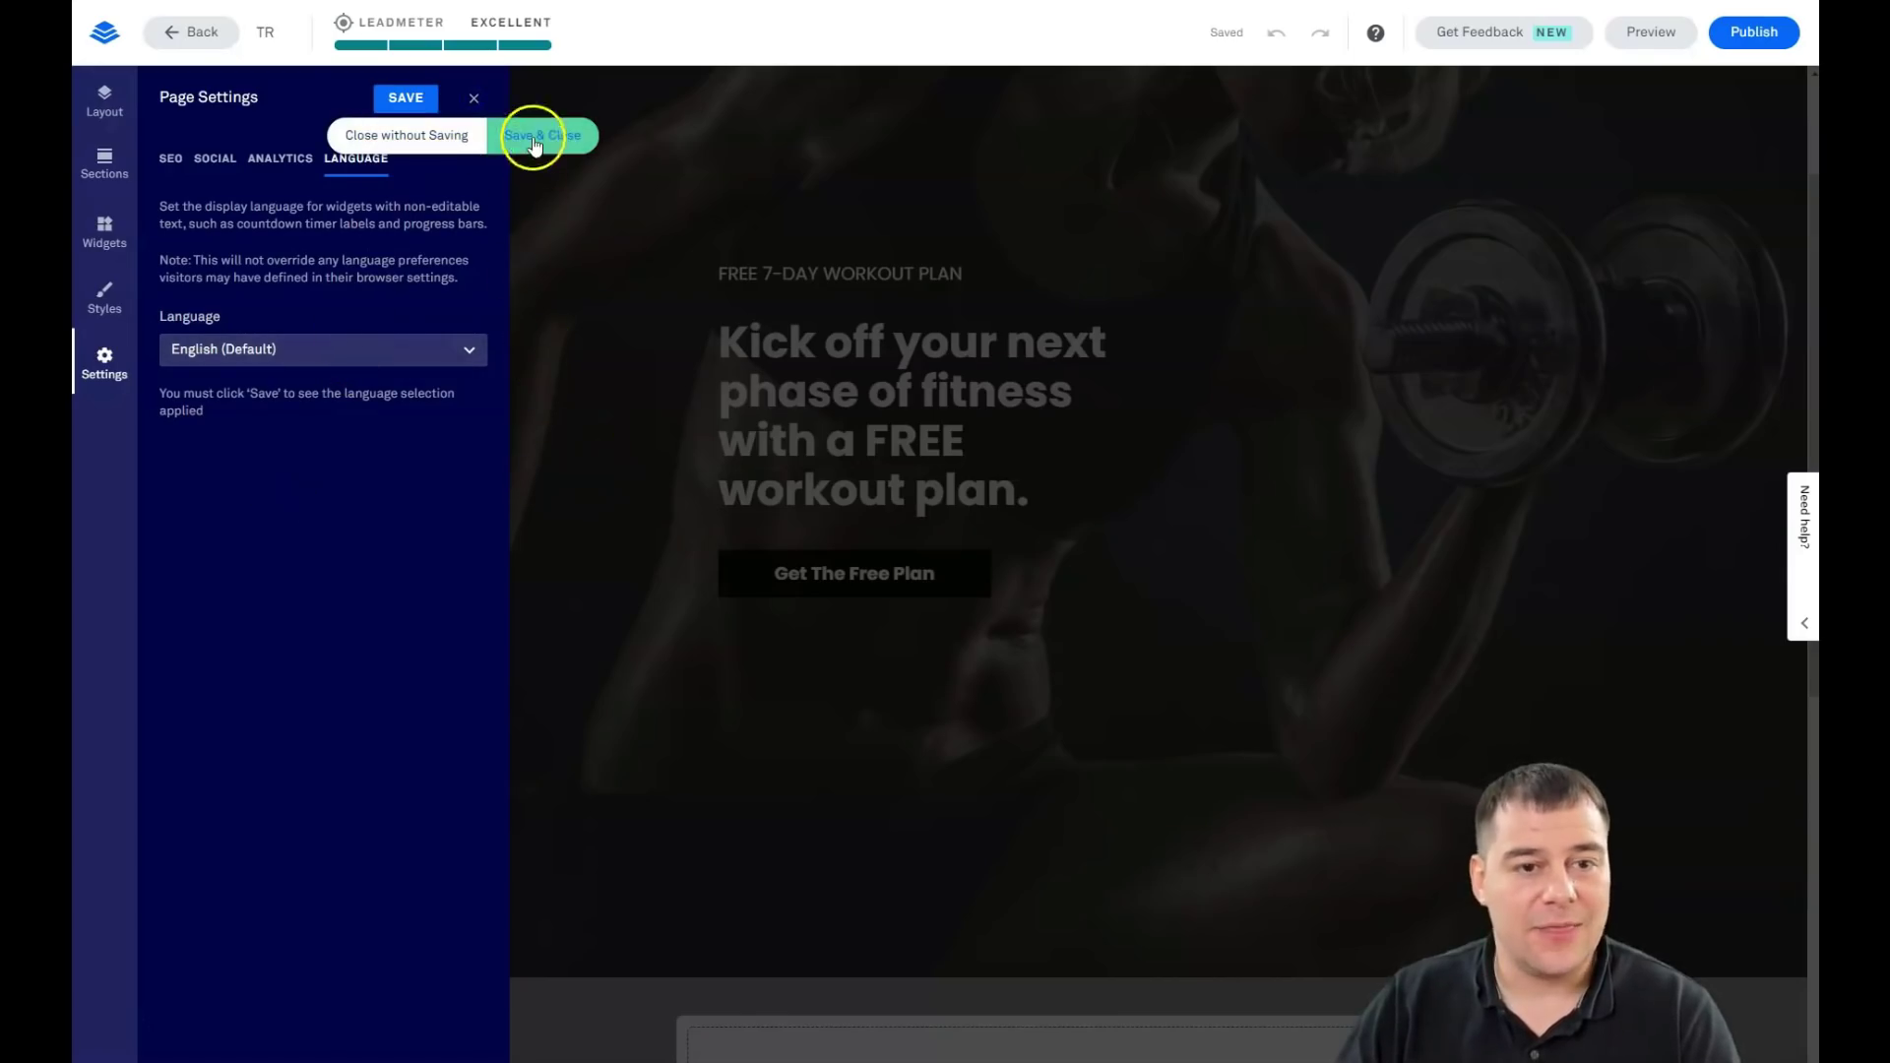
{"action": "left_click", "coordinate": [537, 135]}
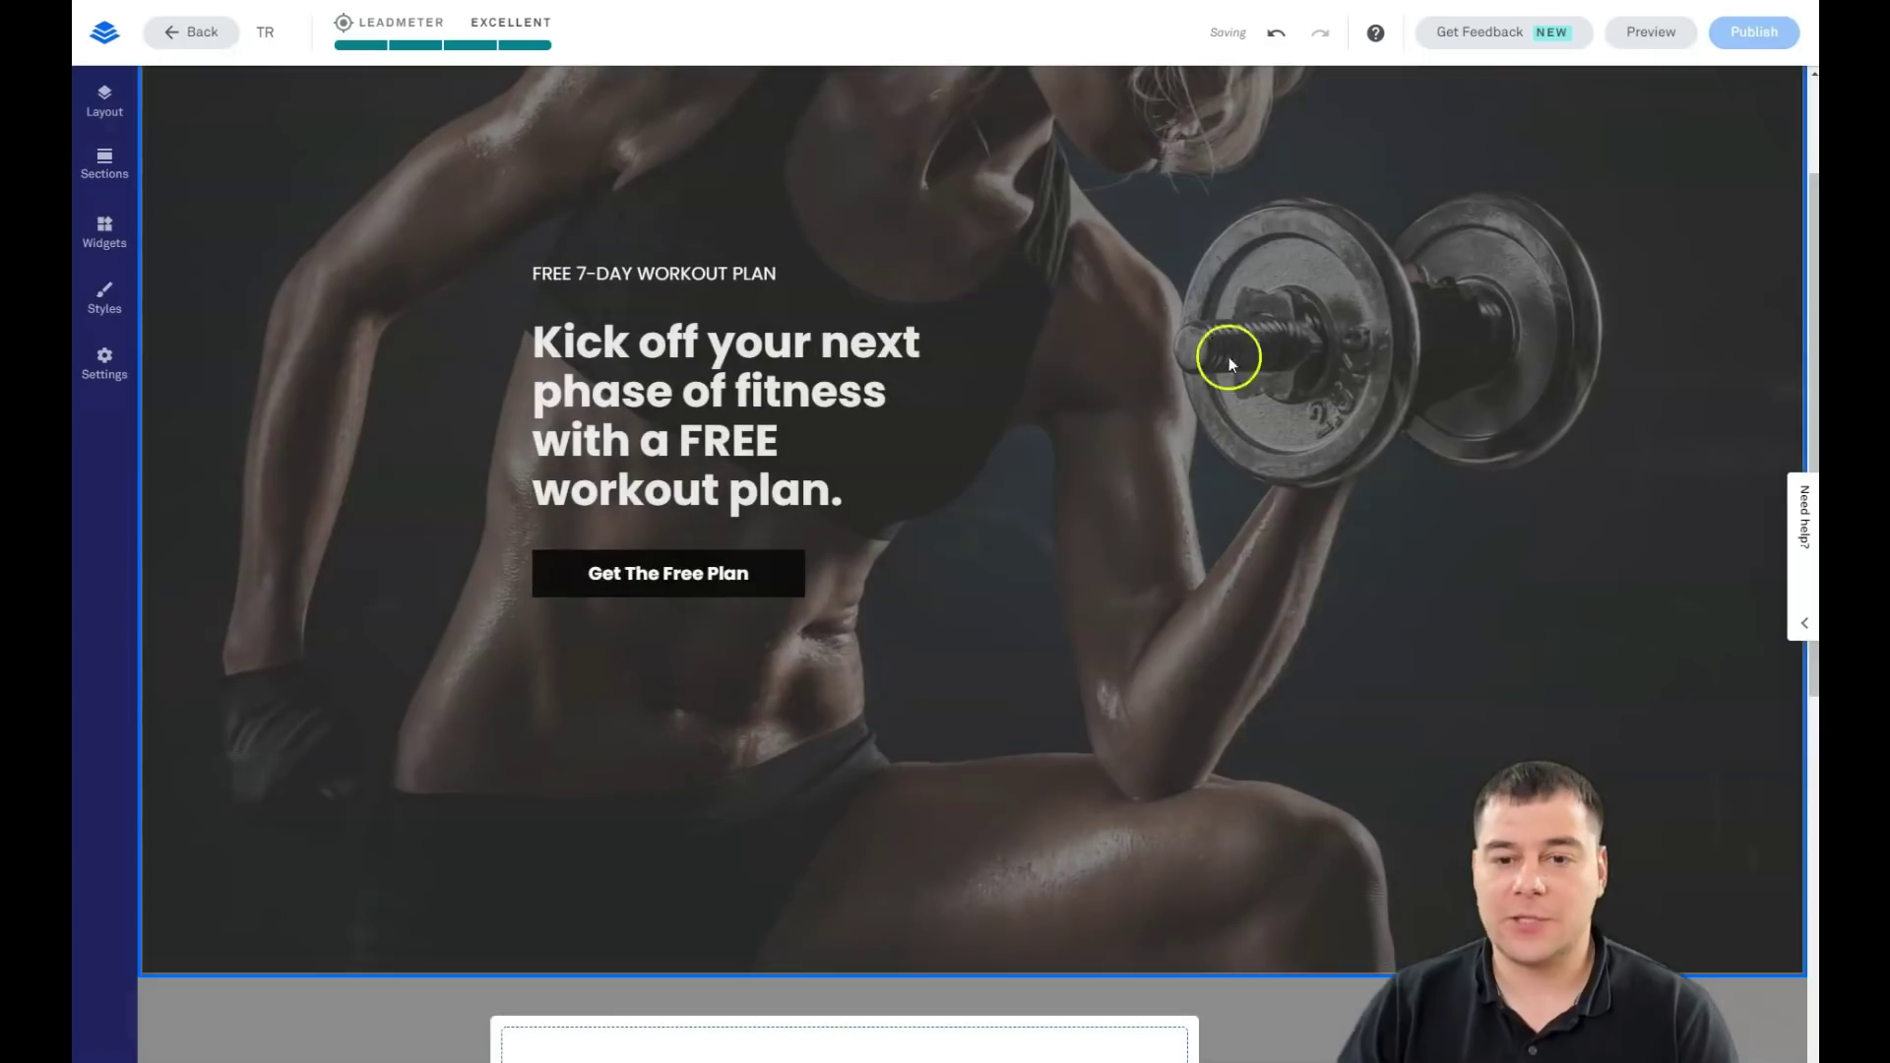
Delete the BLANK 1 section with the video placeholder and Sign Up button
{"action": "scroll", "coordinate": [1140, 470], "scroll_direction": "down", "scroll_amount": 8}
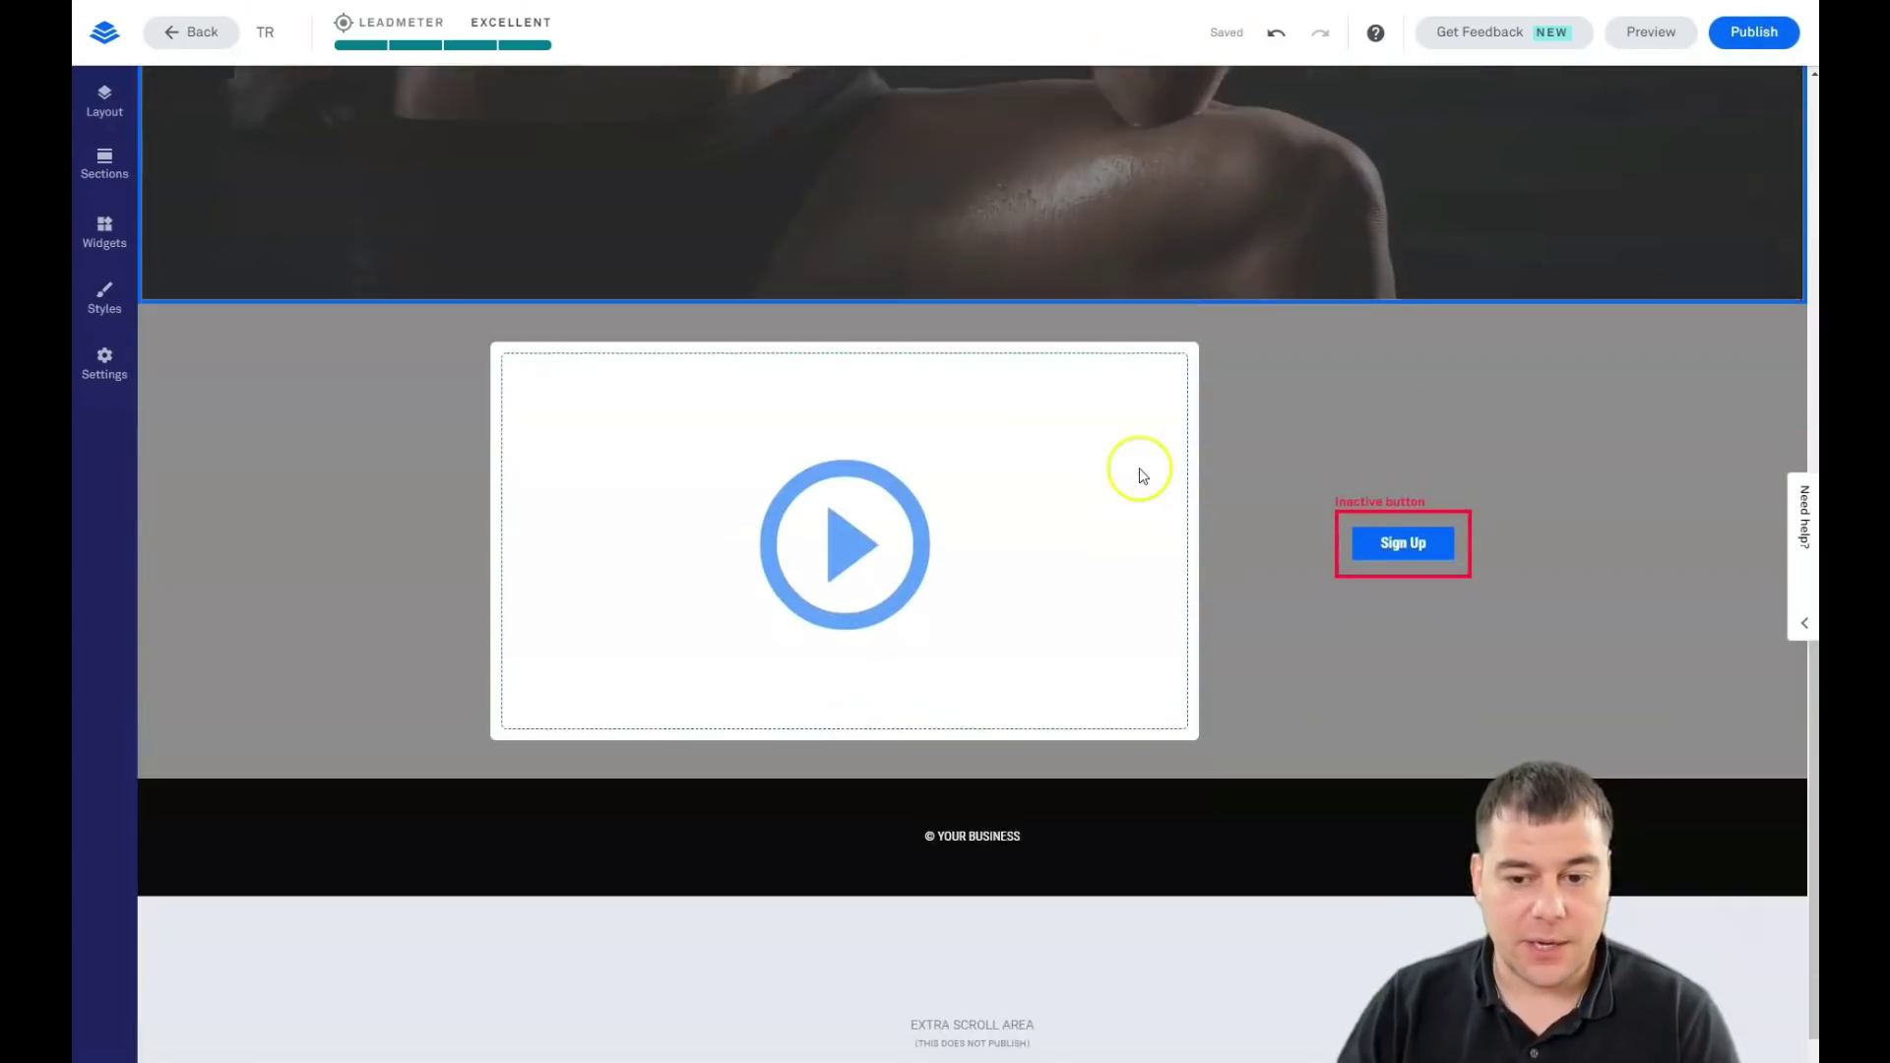
{"action": "scroll", "coordinate": [1103, 467], "scroll_direction": "up", "scroll_amount": 1}
{"action": "left_click", "coordinate": [217, 331]}
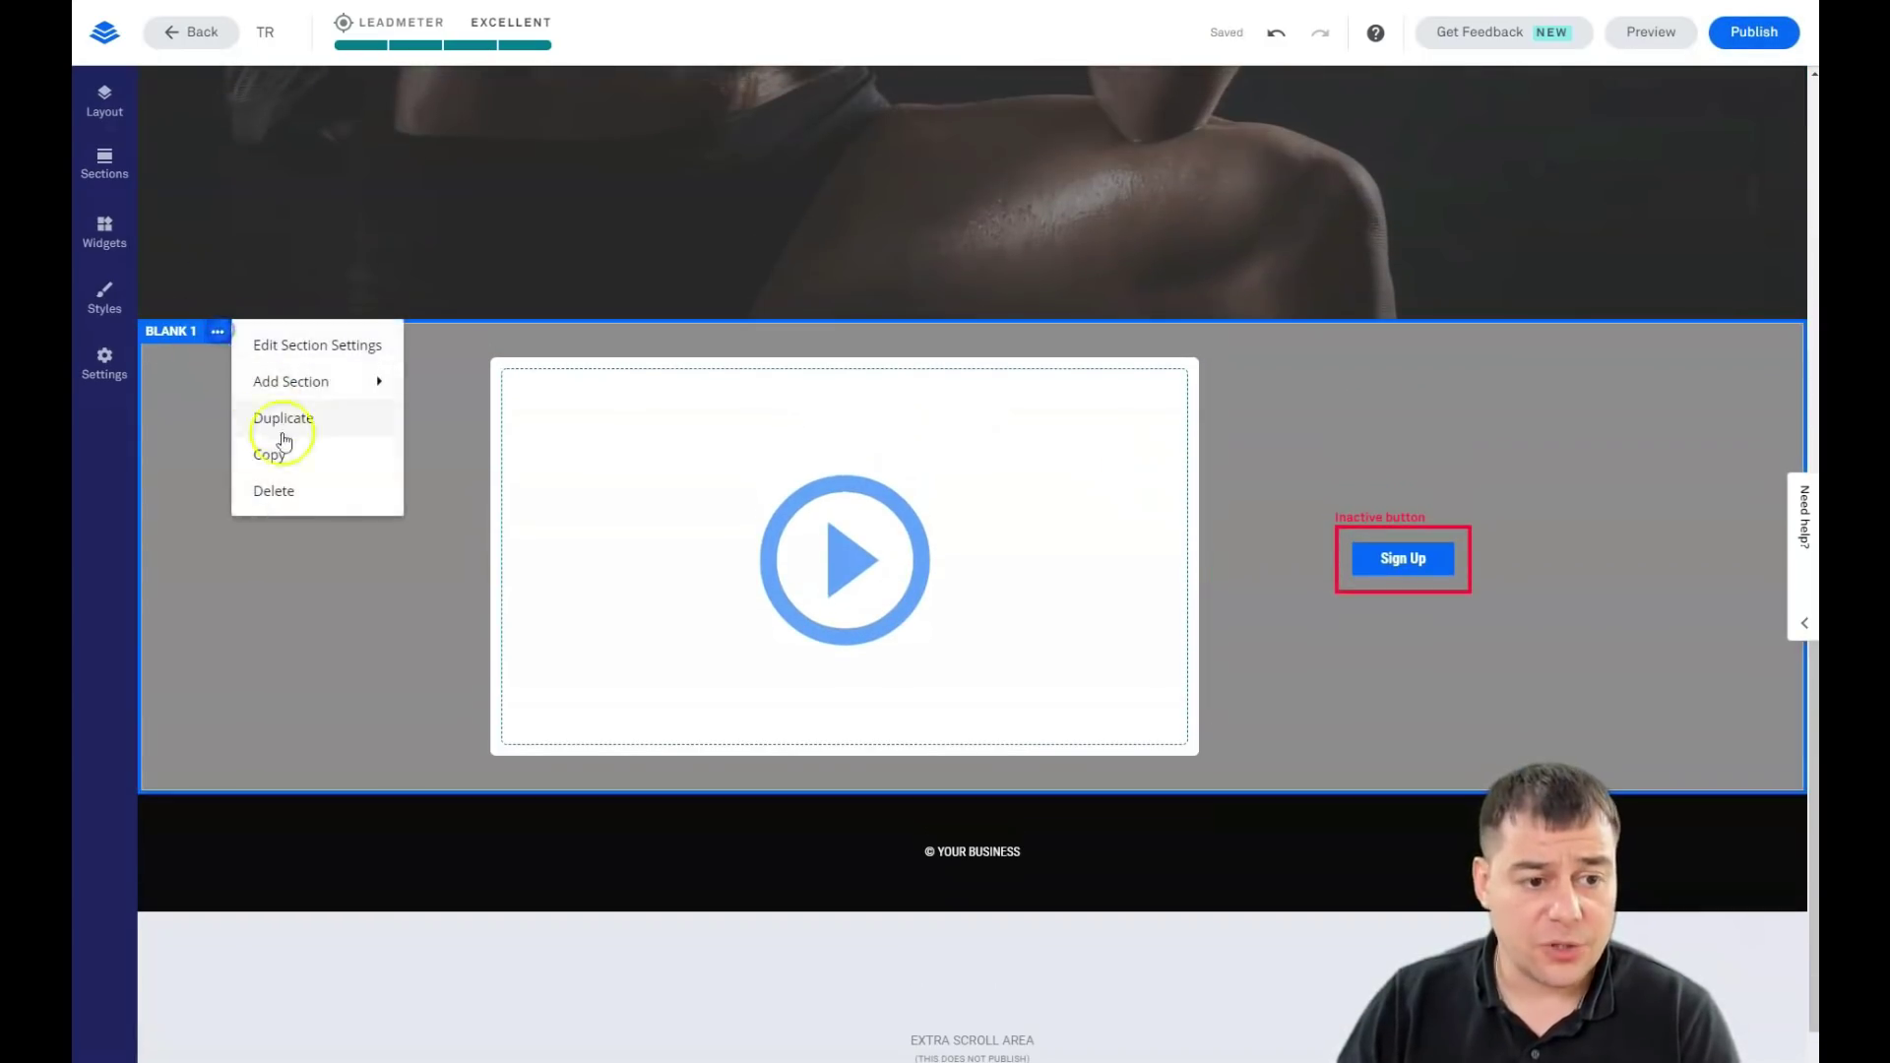
{"action": "left_click", "coordinate": [279, 491]}
{"action": "left_click", "coordinate": [331, 421]}
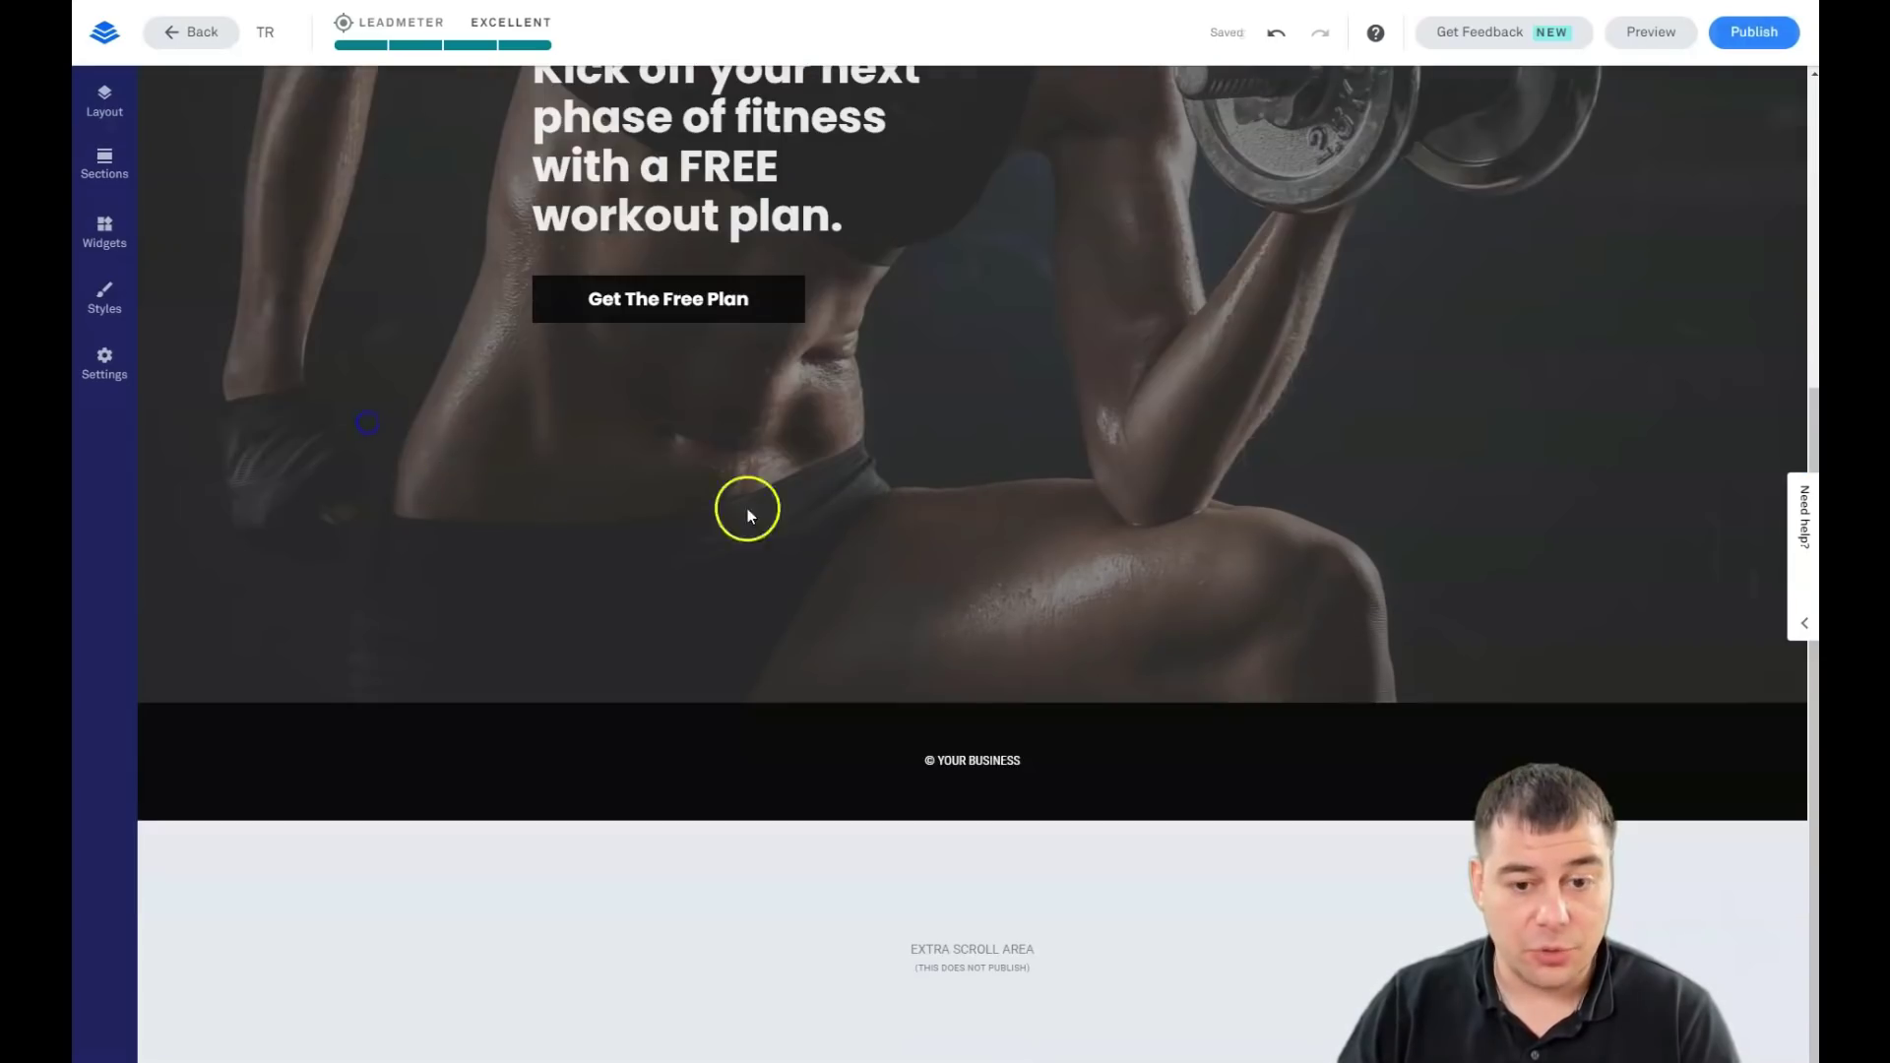
{"action": "scroll", "coordinate": [921, 473], "scroll_direction": "up", "scroll_amount": 5}
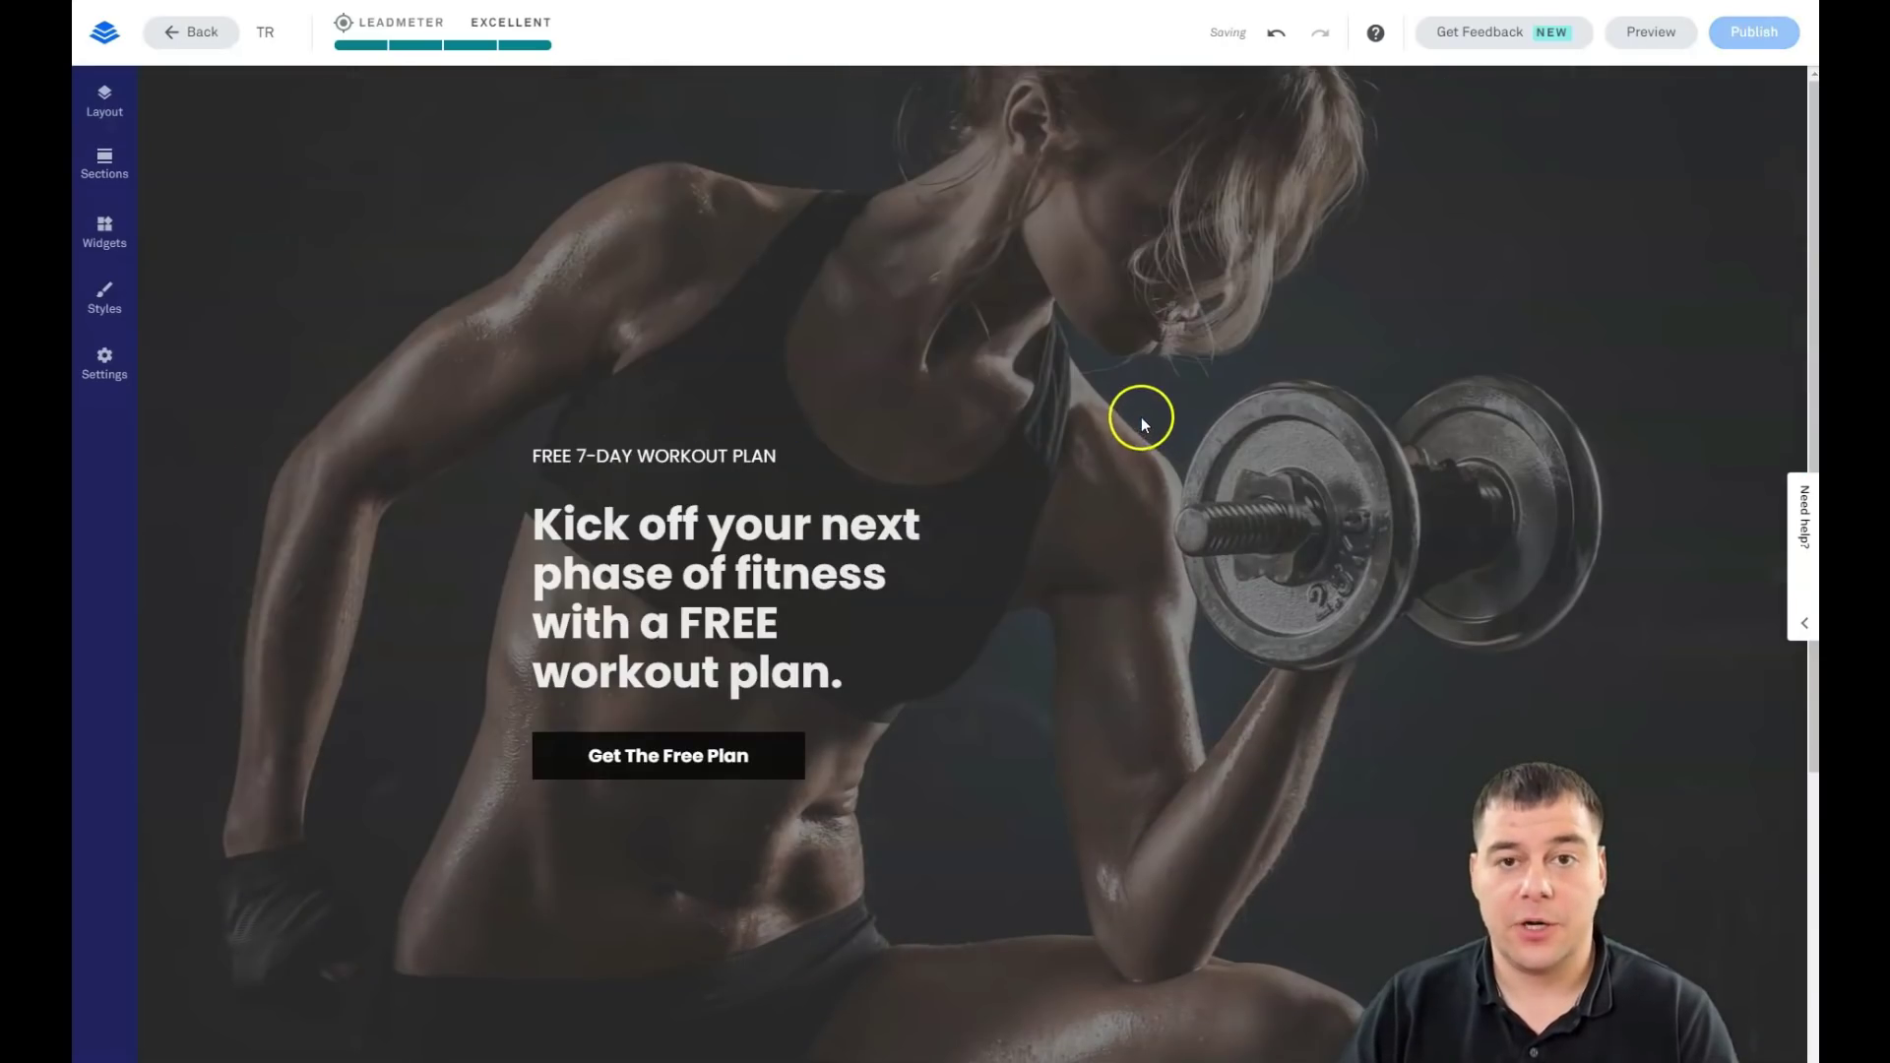
{"action": "scroll", "coordinate": [1175, 408], "scroll_direction": "down", "scroll_amount": 4}
{"action": "scroll", "coordinate": [1177, 408], "scroll_direction": "up", "scroll_amount": 4}
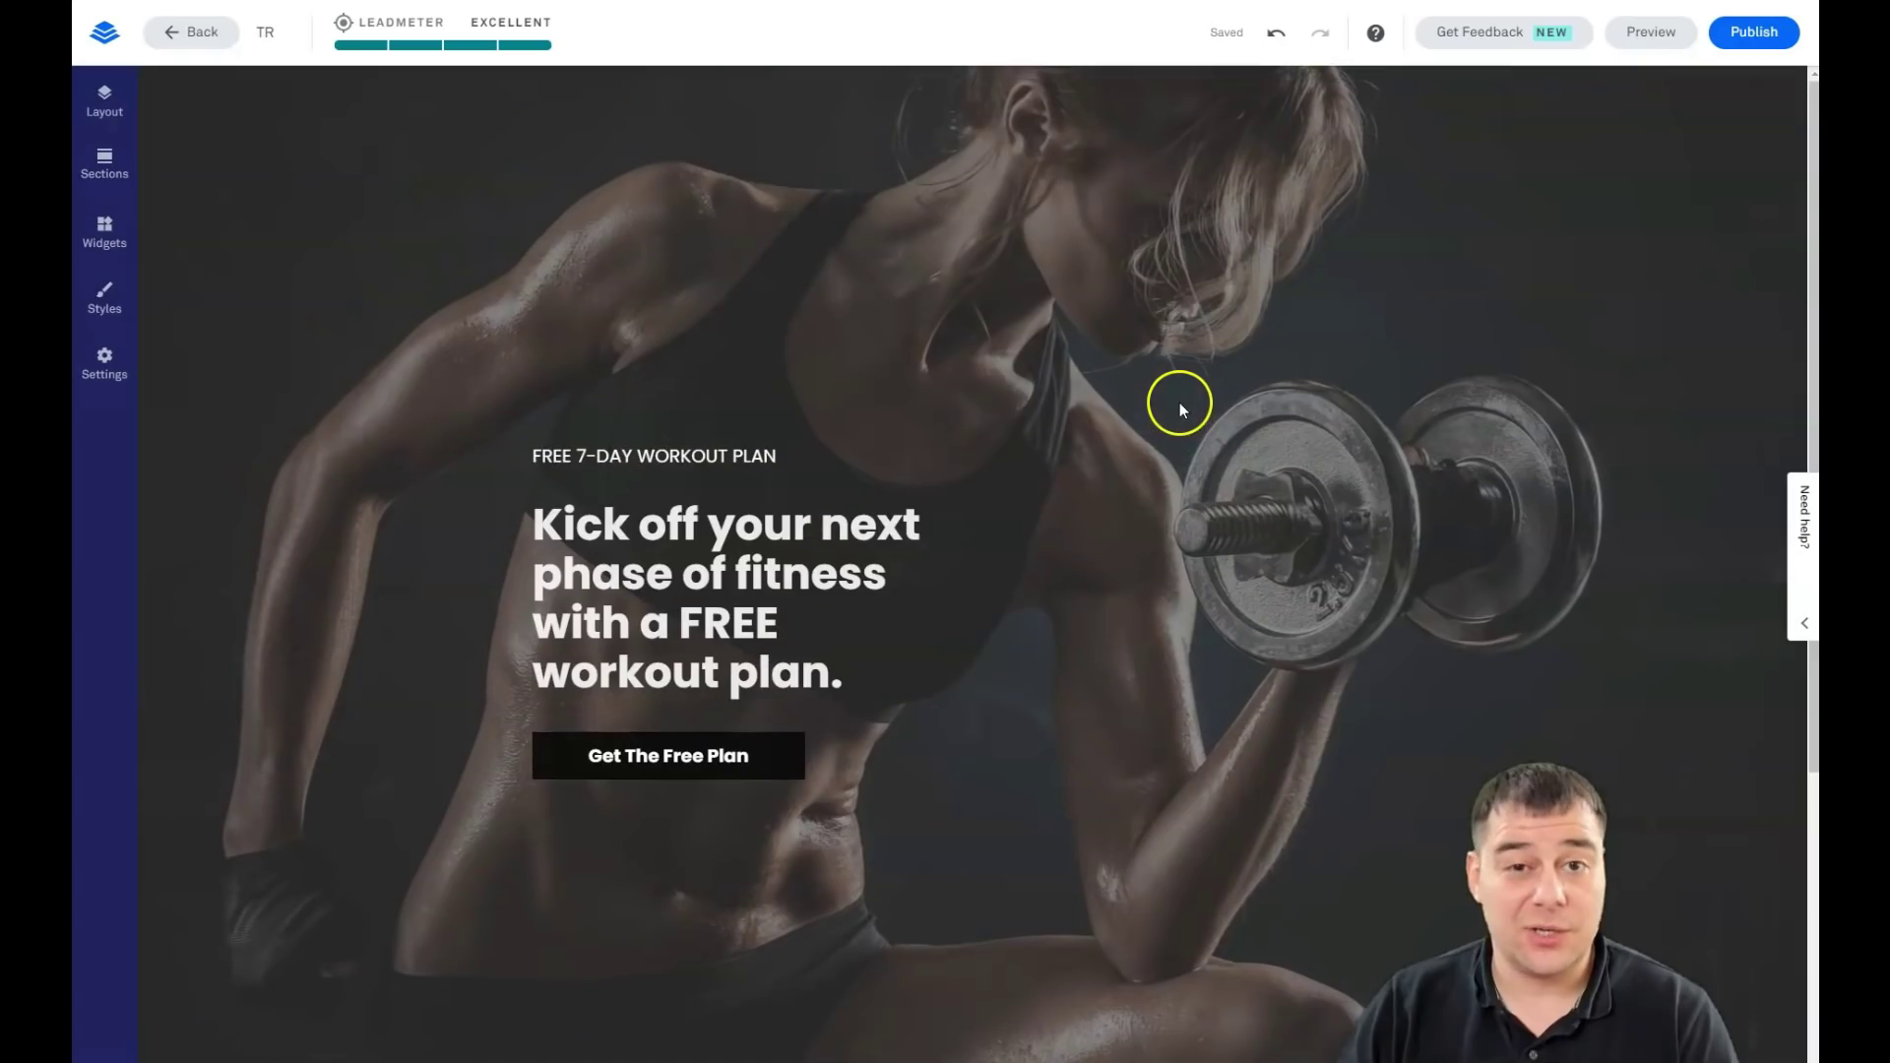